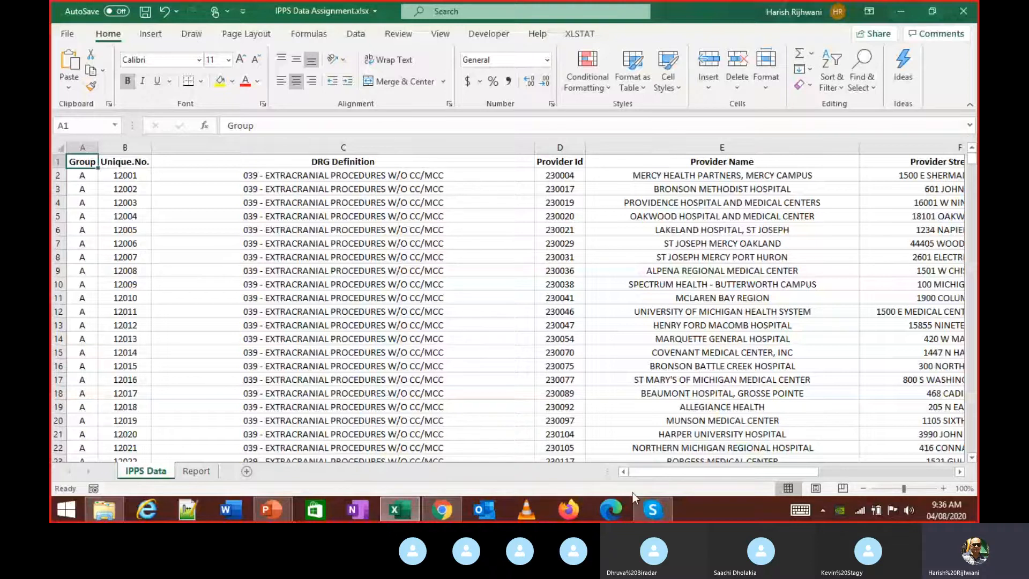
- Switch from the Excel workbook to the Skype class call window
click(646, 506)
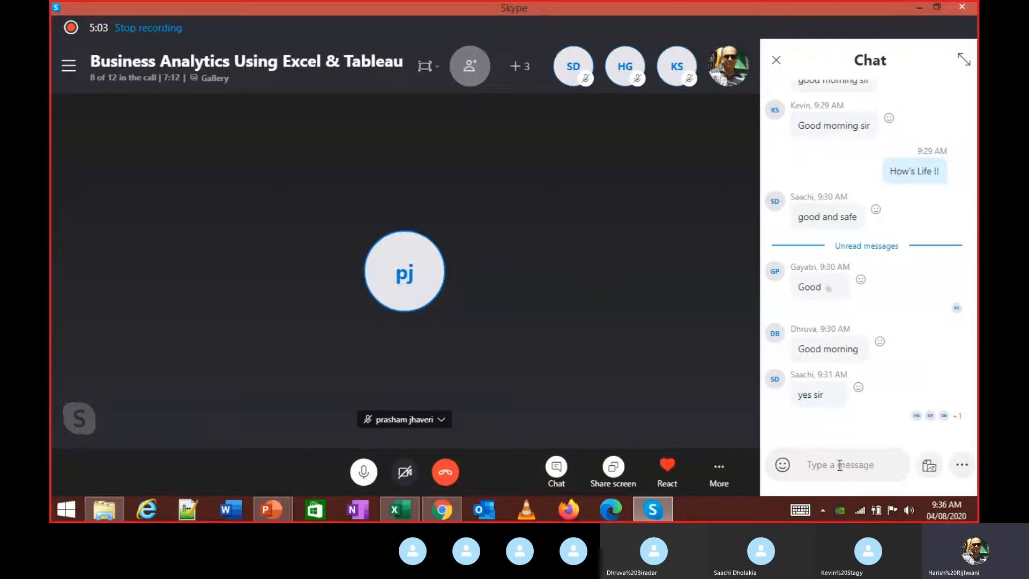
- Return from Skype to the IPPS Data Assignment.xlsx workbook
key(alt+Tab)
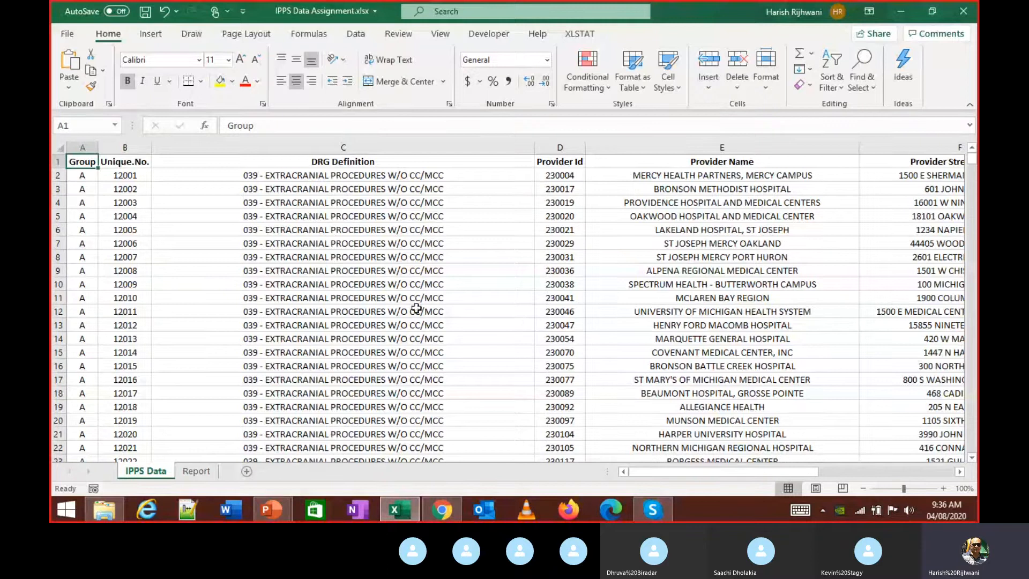
click(187, 476)
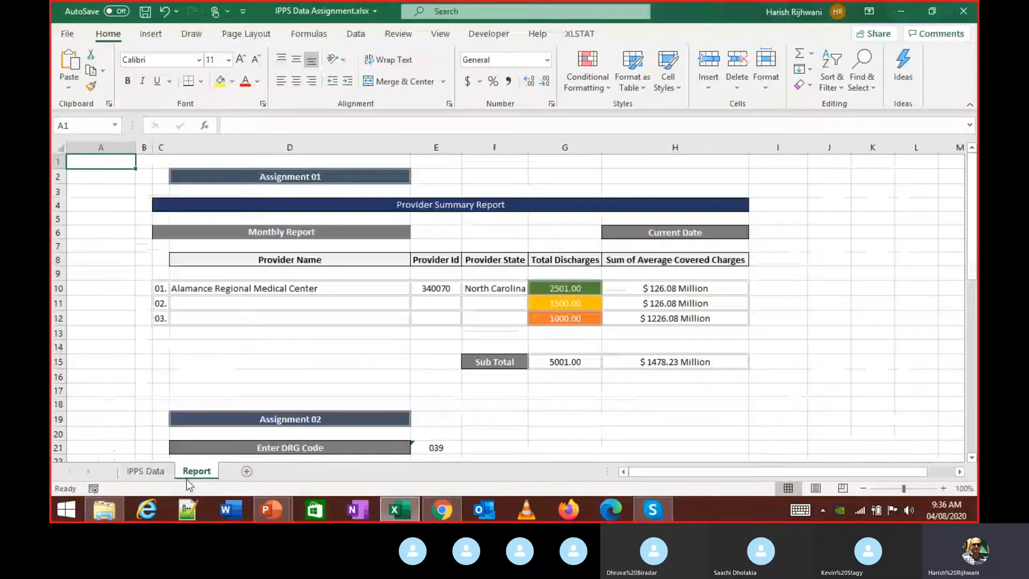
click(150, 471)
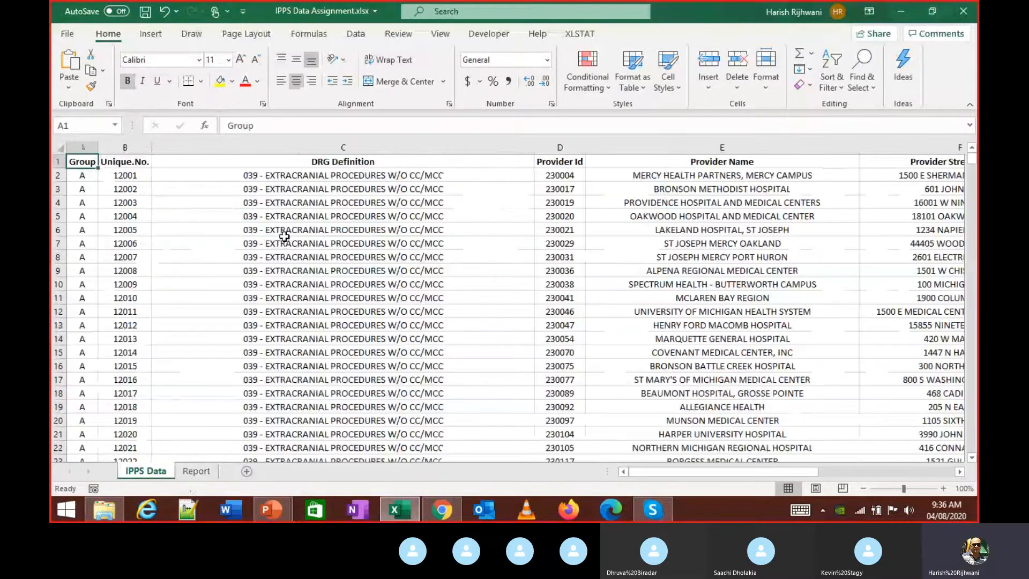
click(281, 229)
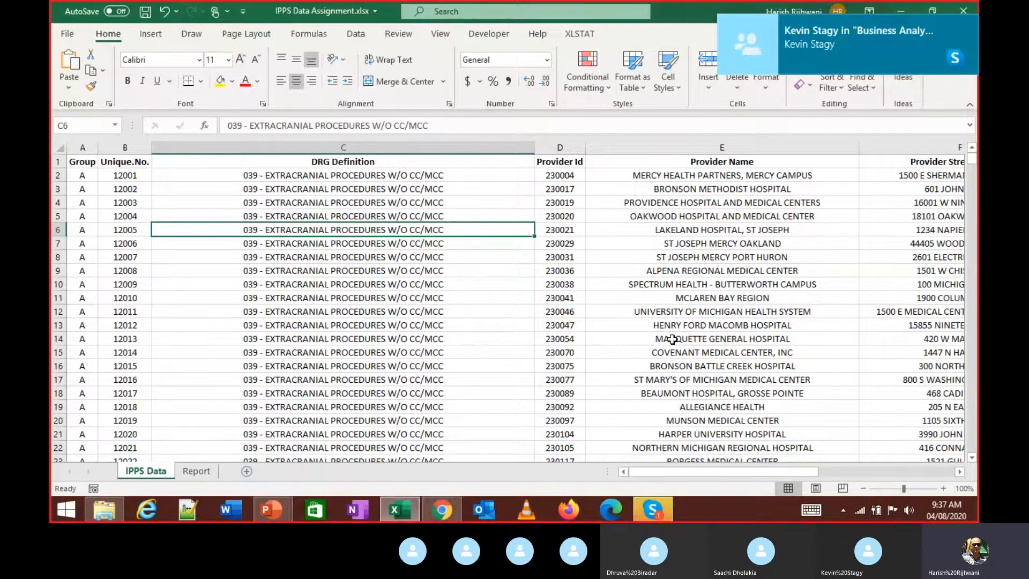
click(649, 518)
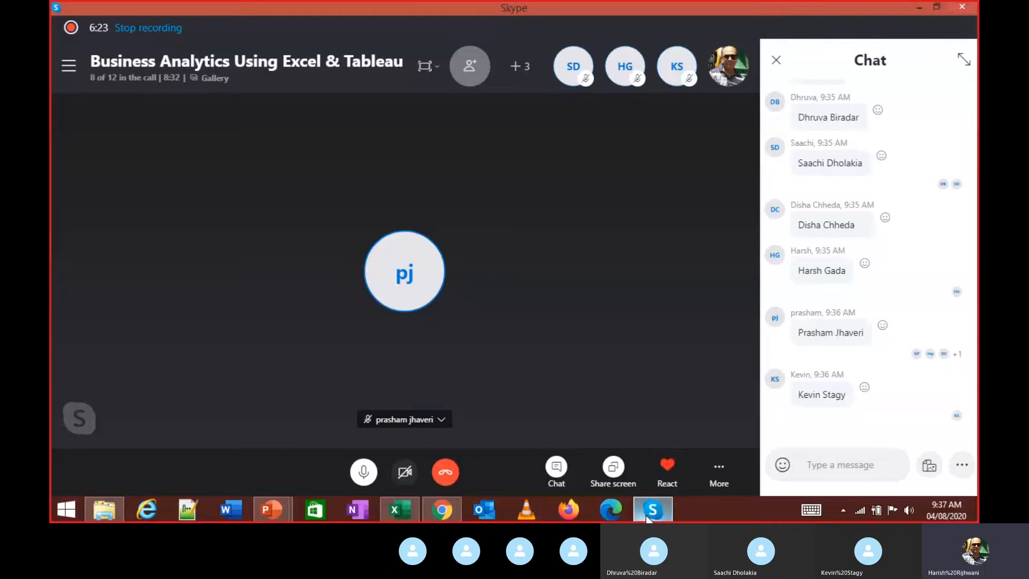
click(649, 518)
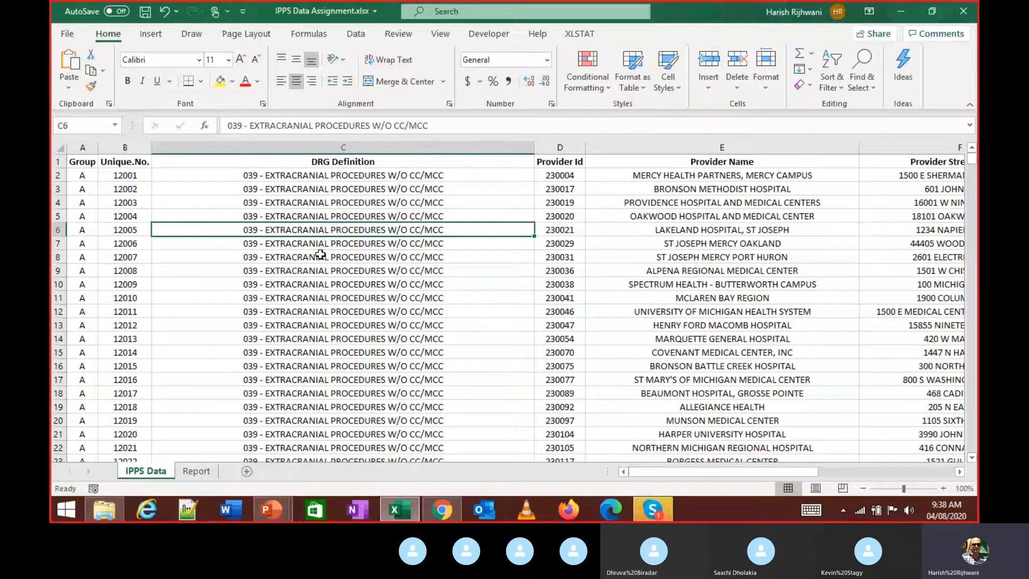
key(alt+Tab)
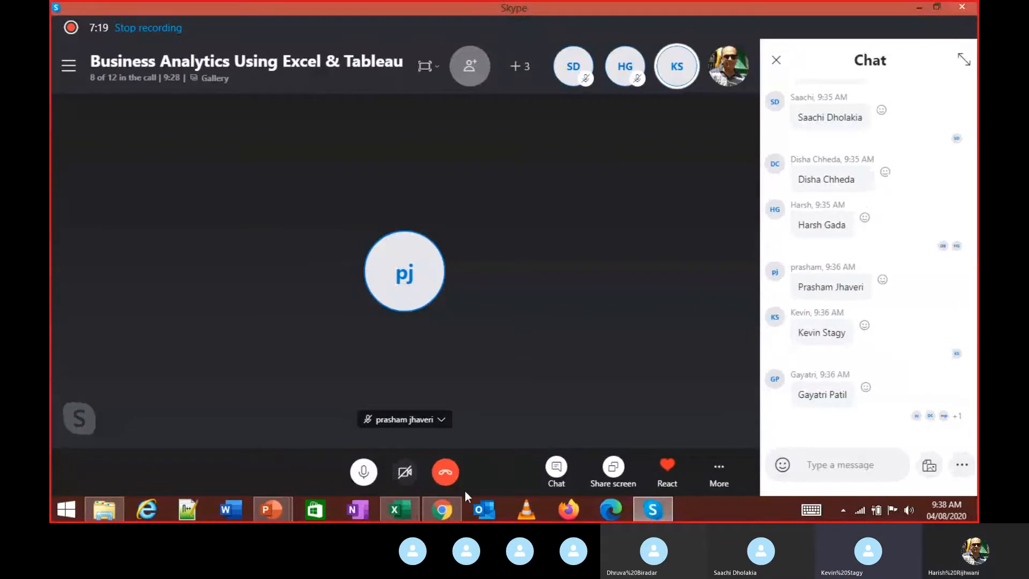
click(400, 509)
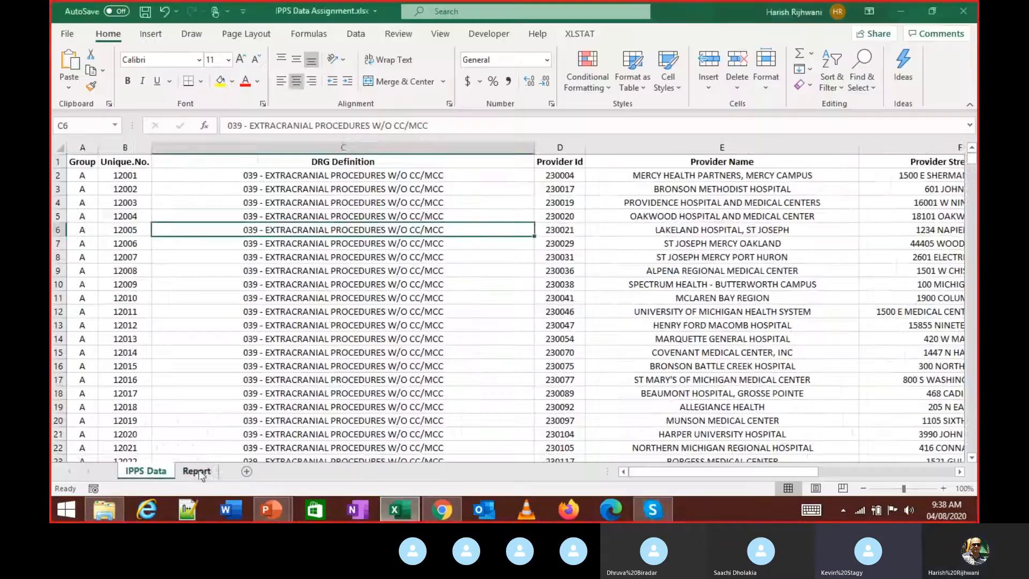
click(198, 472)
click(153, 470)
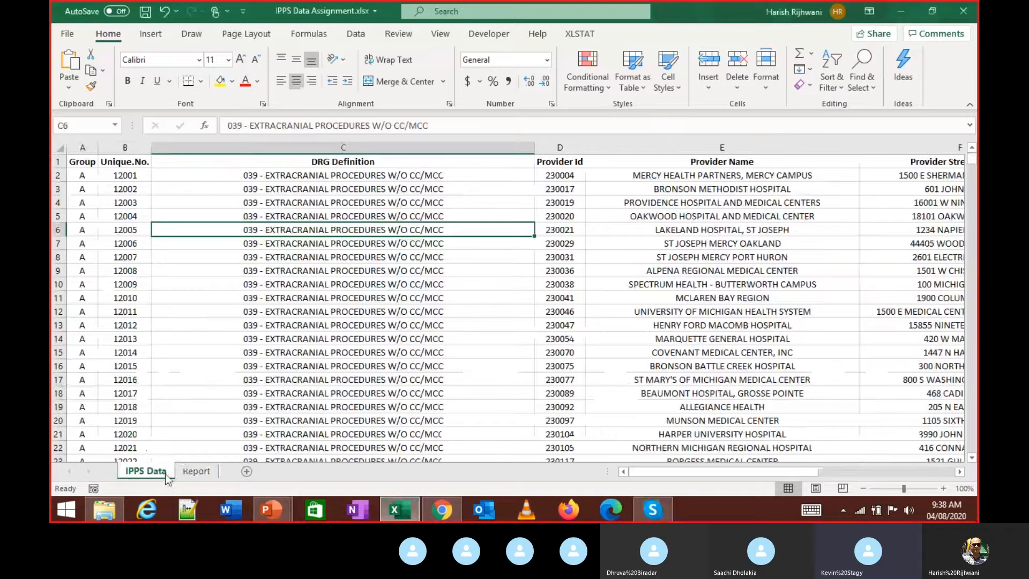
click(197, 473)
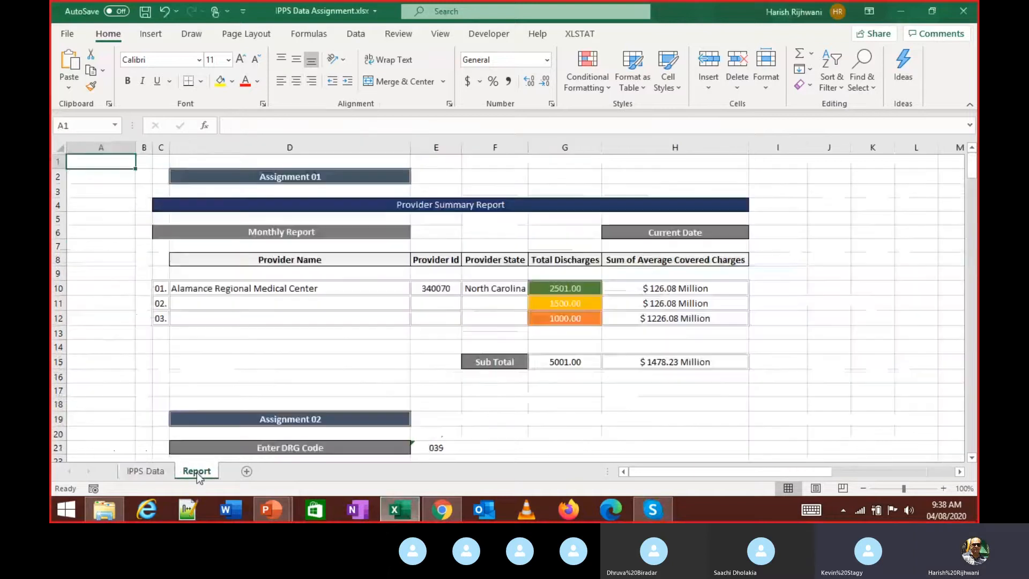
click(161, 472)
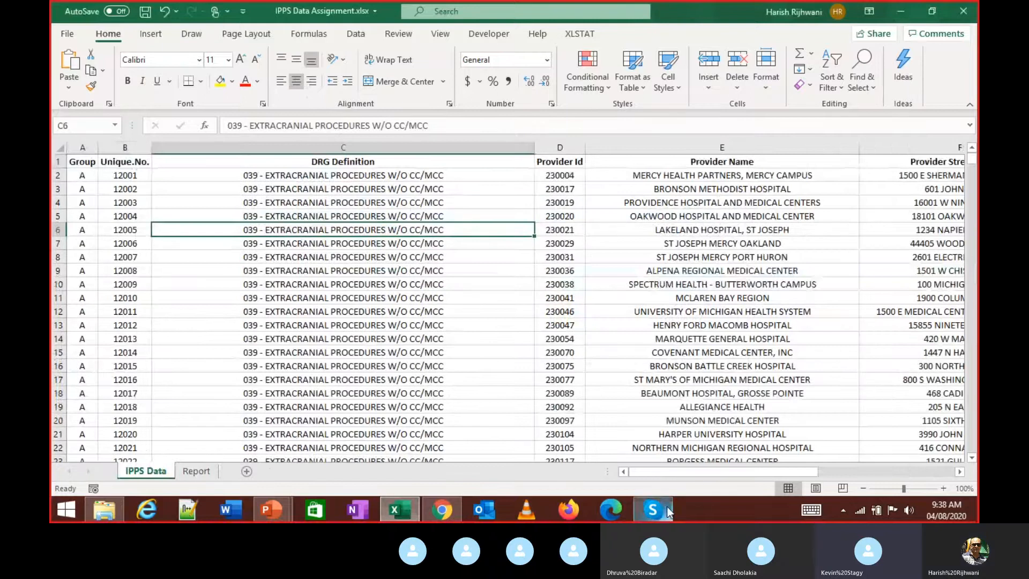
mouse_move(668, 511)
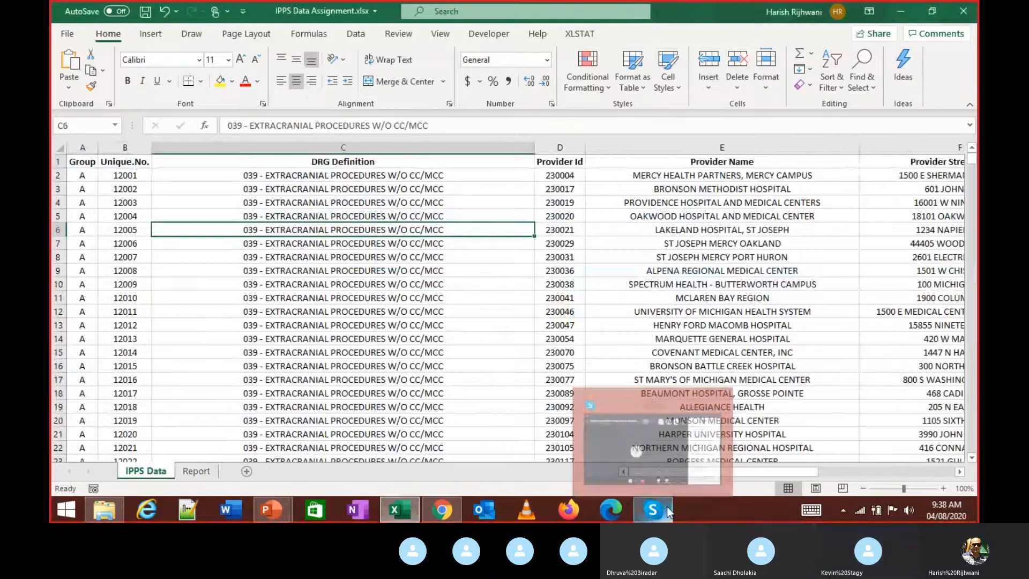
click(529, 315)
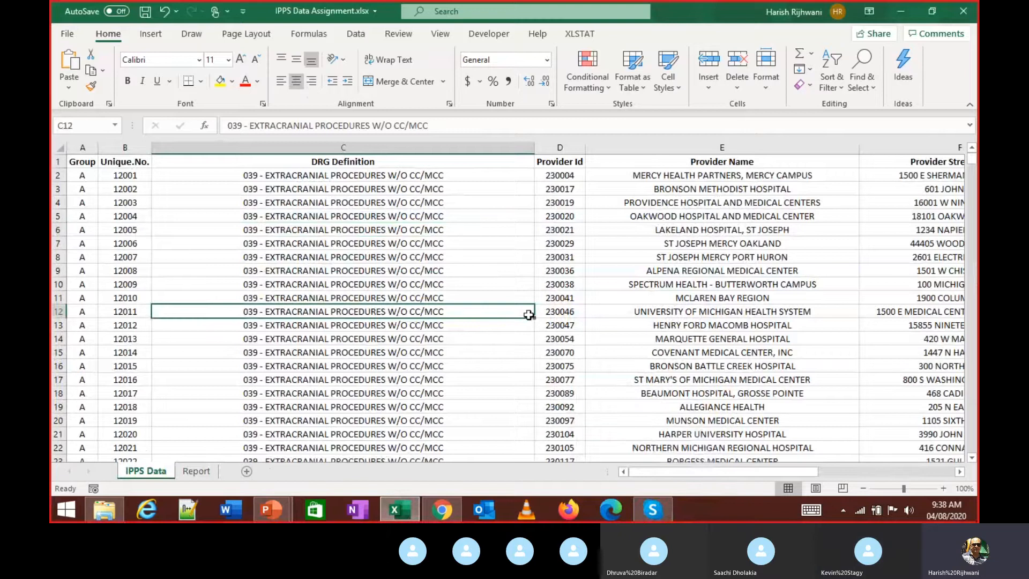
key(ctrl+Home)
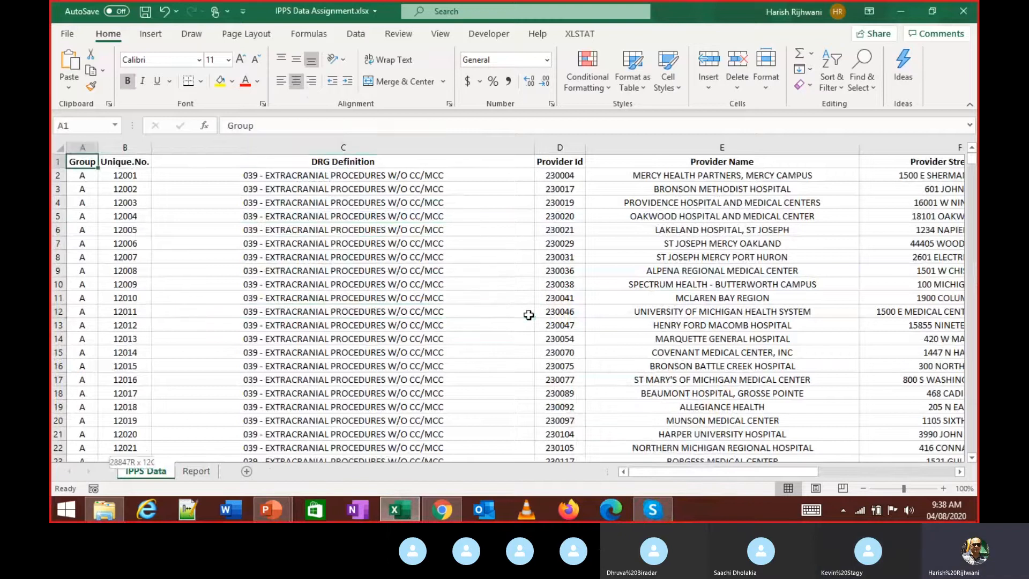
key(ctrl+shift+Down)
key(ctrl+shift+Right)
key(ctrl+Home)
key(ctrl+shift+Down)
key(ctrl+shift+Right)
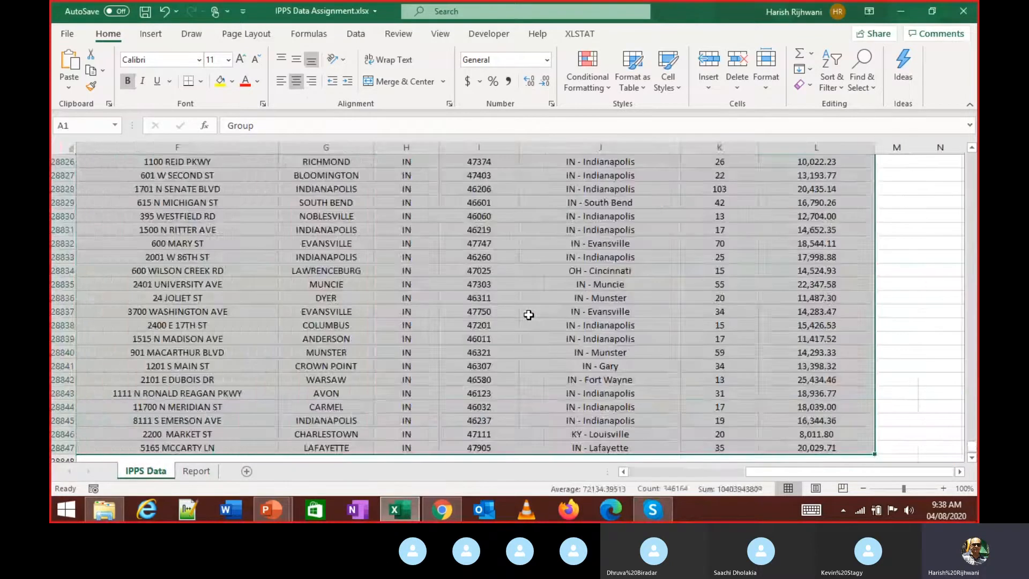
key(ctrl+Right)
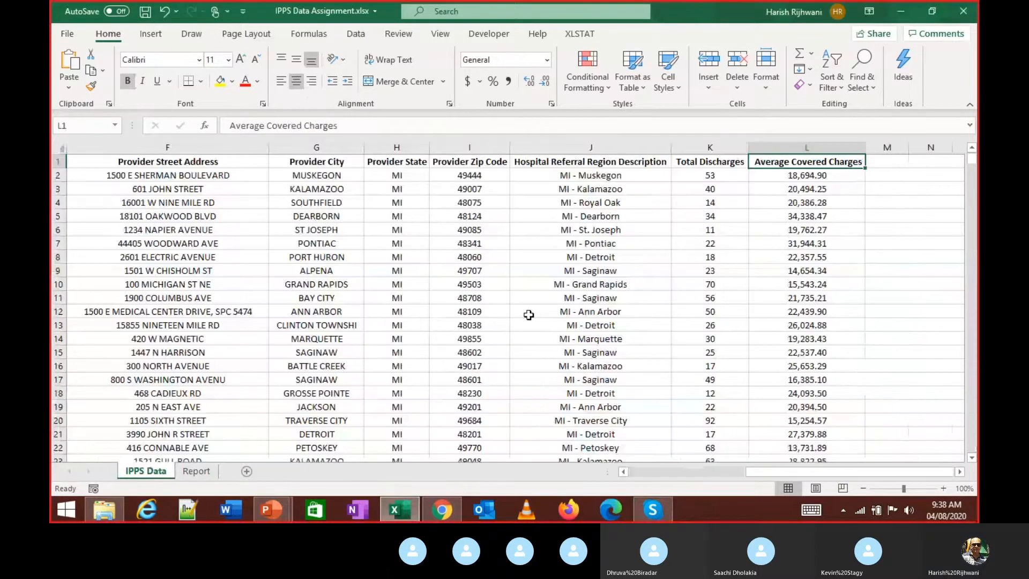
key(ctrl+Down)
key(ctrl+Left)
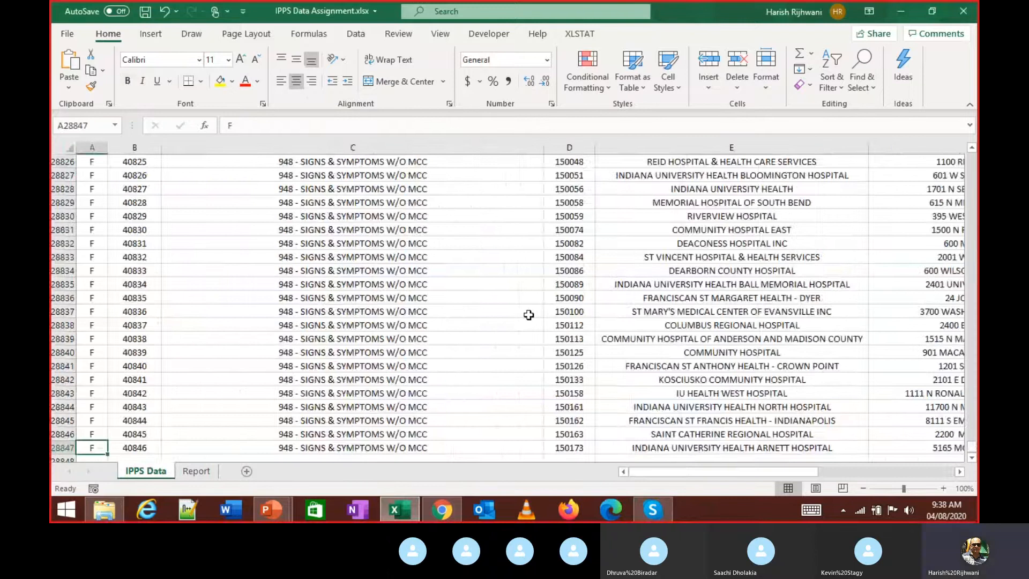
key(ctrl+Up)
key(Right)
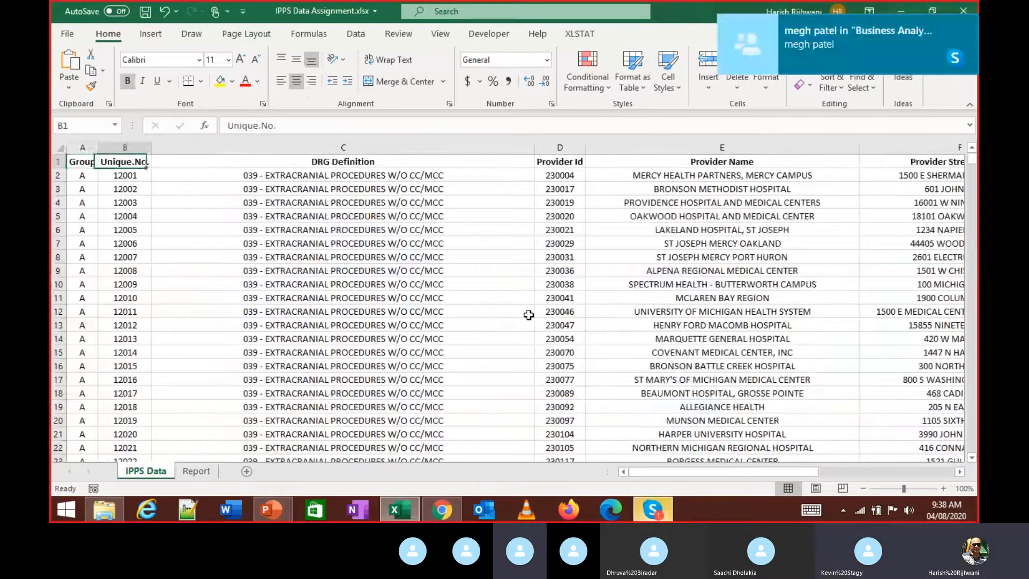
key(ctrl+Right)
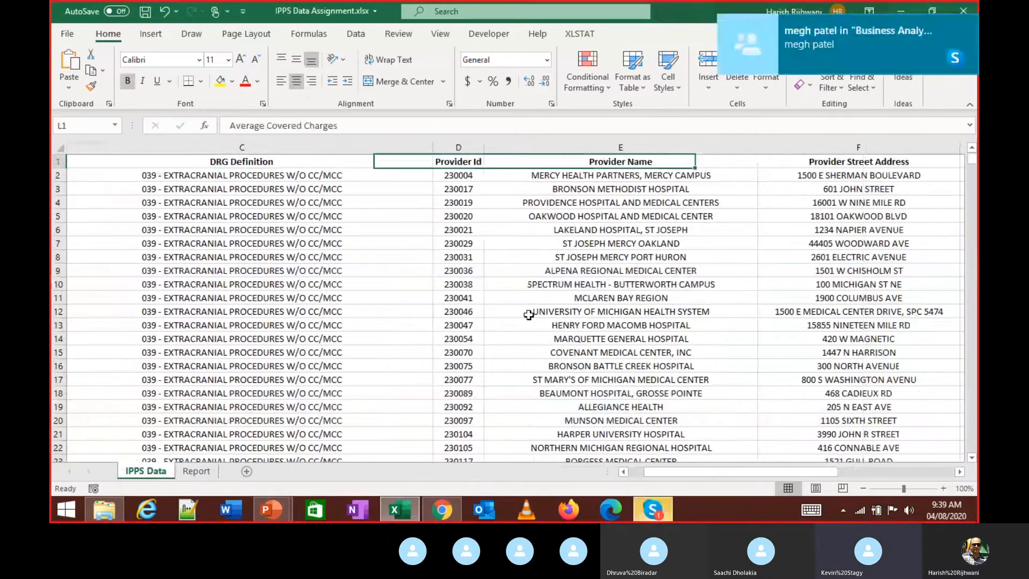
key(ctrl+Left)
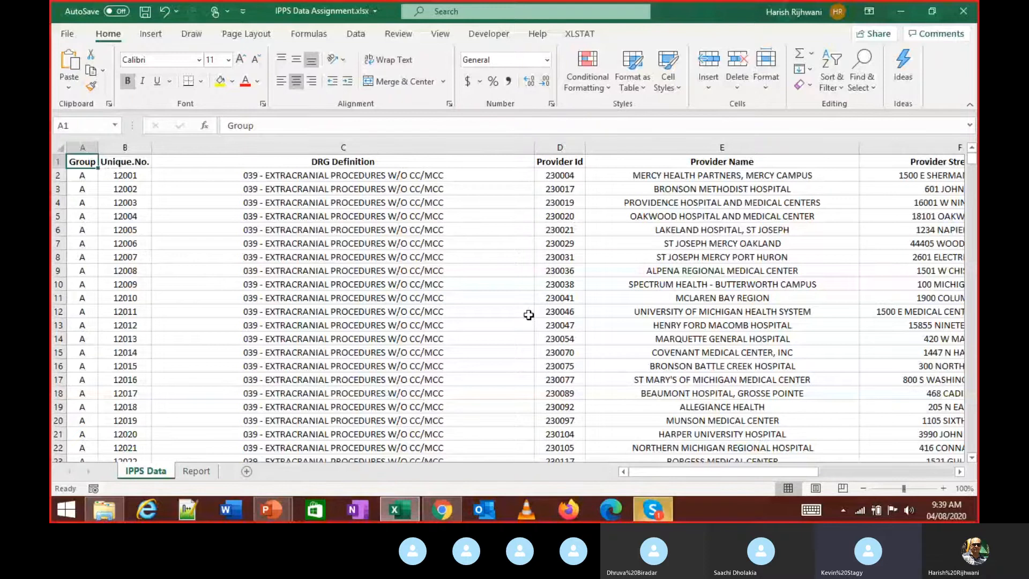
key(Right)
key(Right)
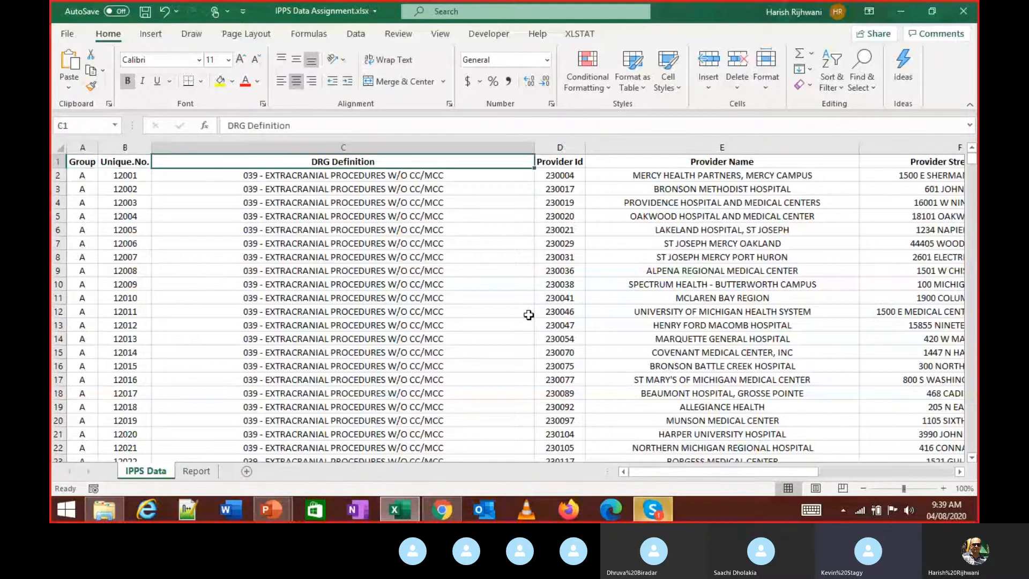
key(ctrl+Right)
key(ctrl+Left)
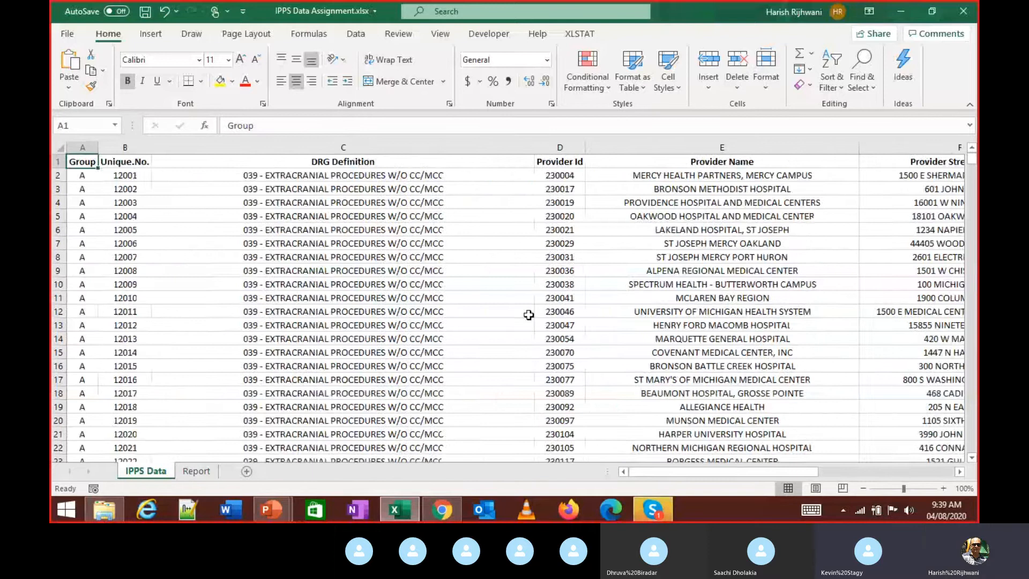
key(ctrl+Right)
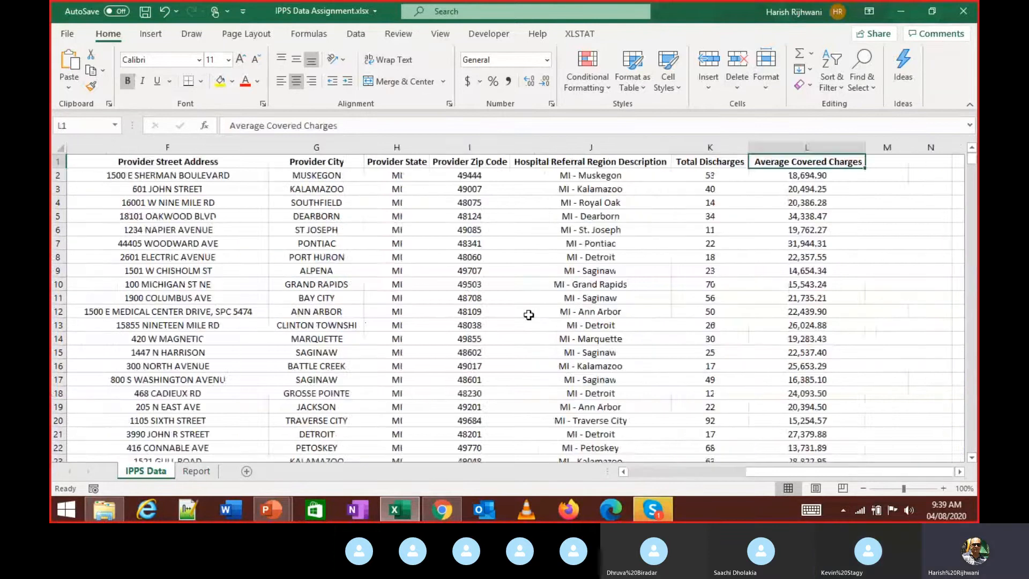
key(ctrl+Left)
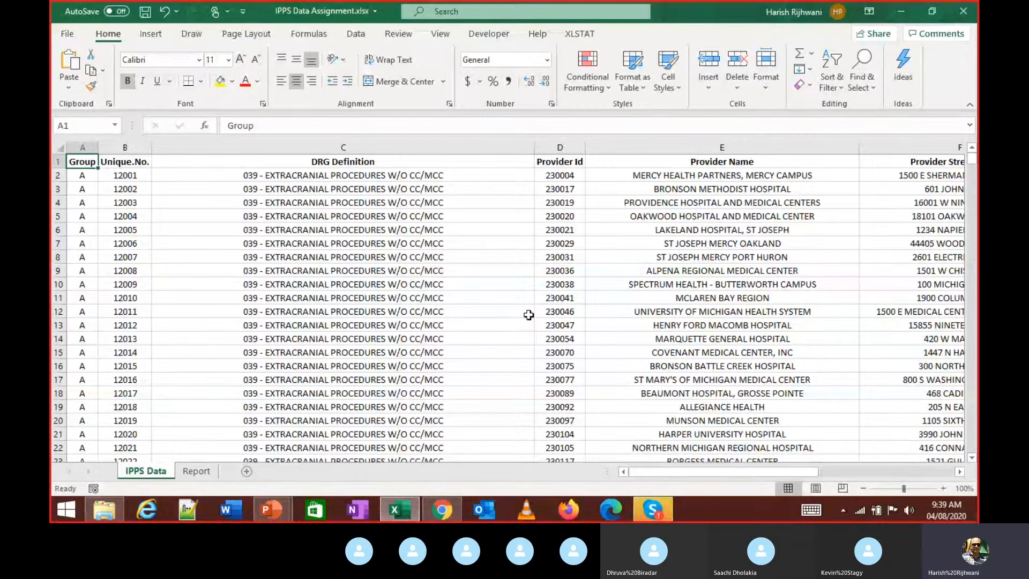
key(ctrl+Down)
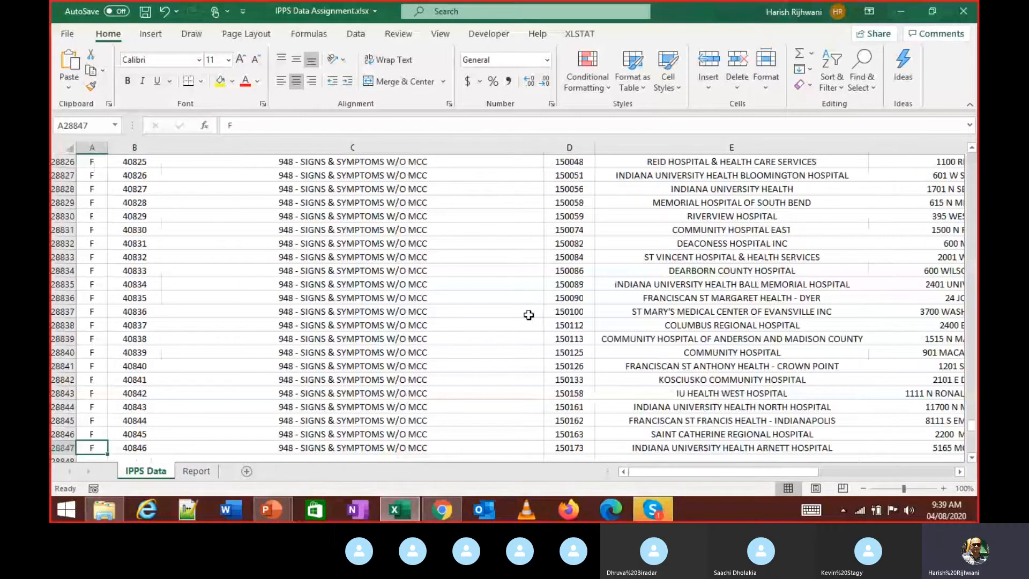
key(ctrl+Up)
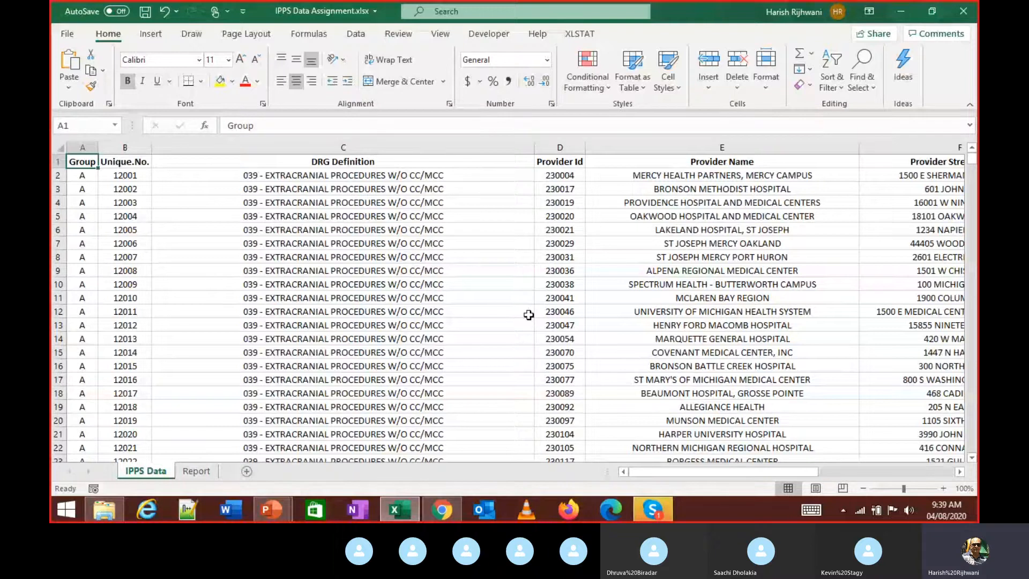
scroll(528, 315, right, 2)
scroll(528, 314, left, 2)
mouse_move(670, 506)
click(640, 448)
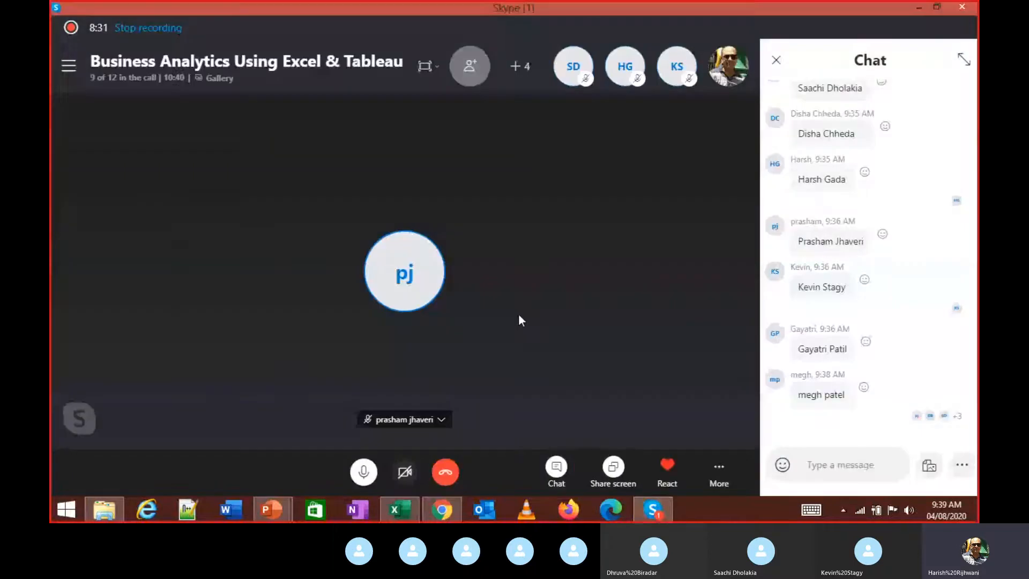
key(alt+Tab)
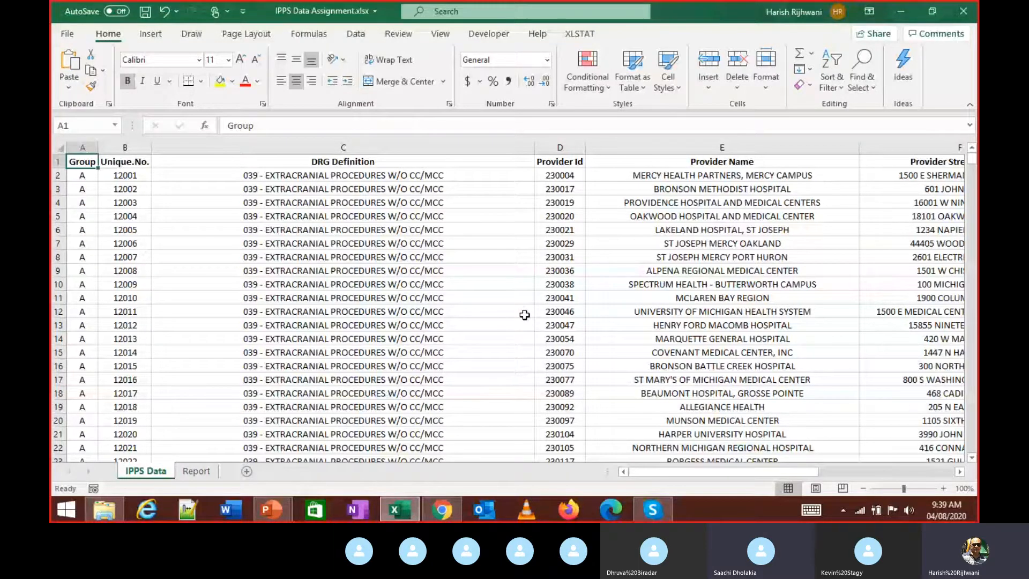
- Flip repeatedly between the Report and IPPS Data sheets to compare their layouts
click(183, 471)
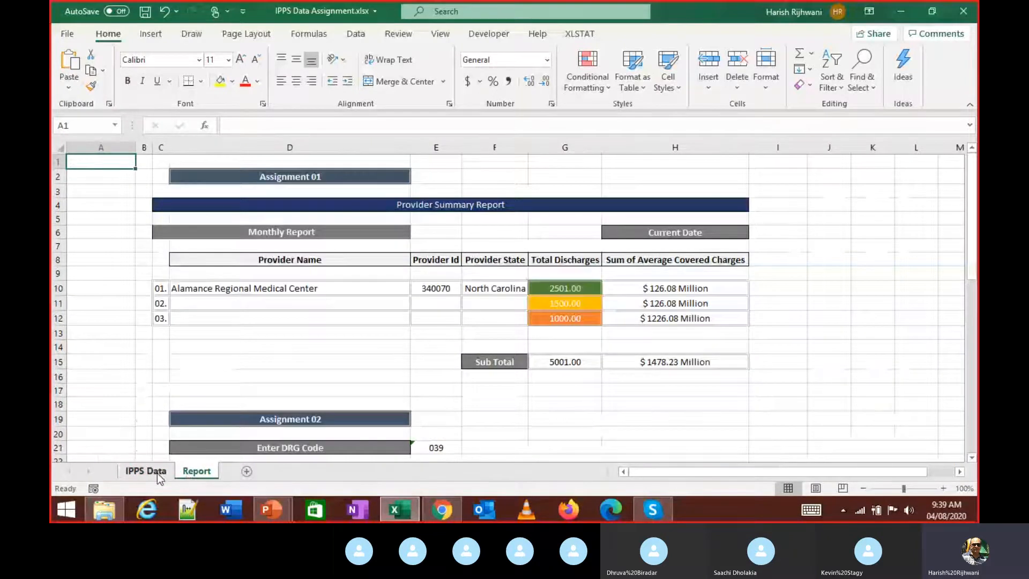
click(156, 474)
click(200, 475)
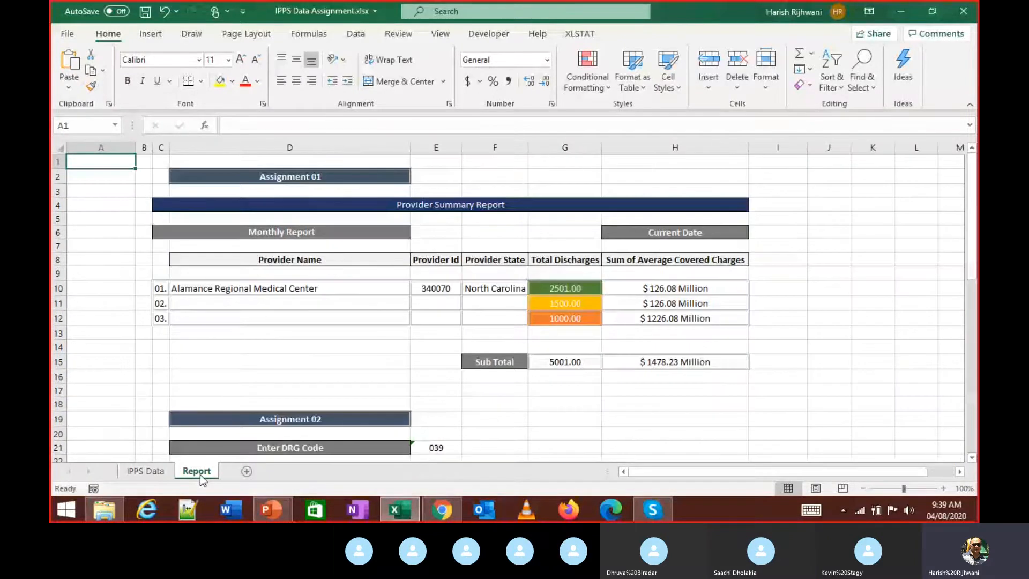
click(162, 475)
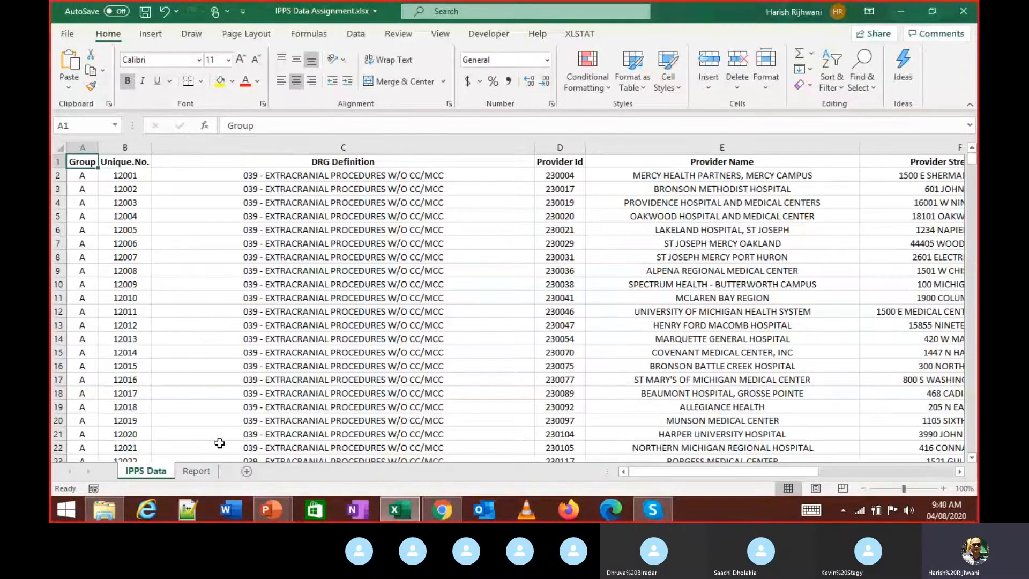
key(ctrl+Page_Down)
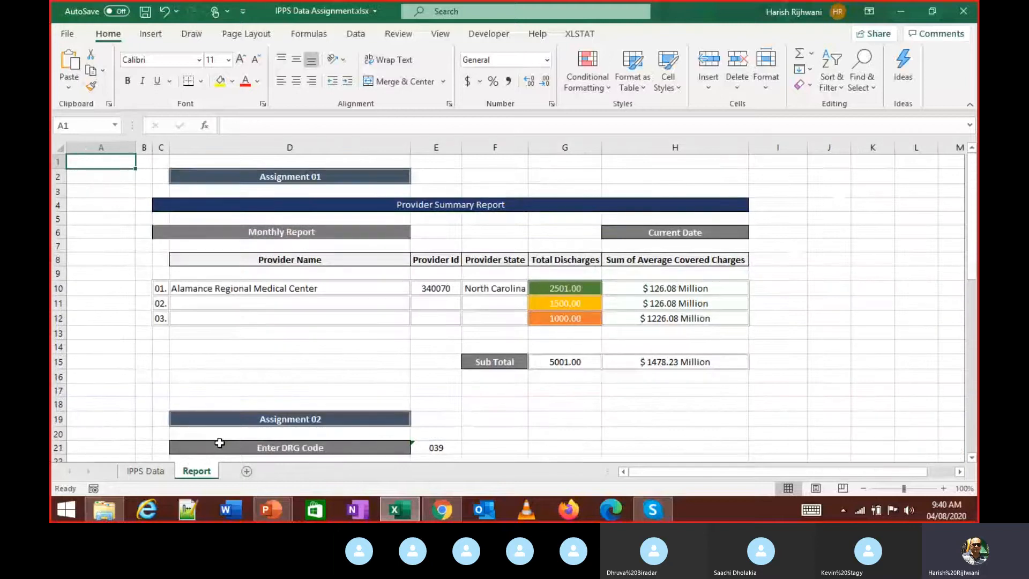
key(ctrl+Page_Up)
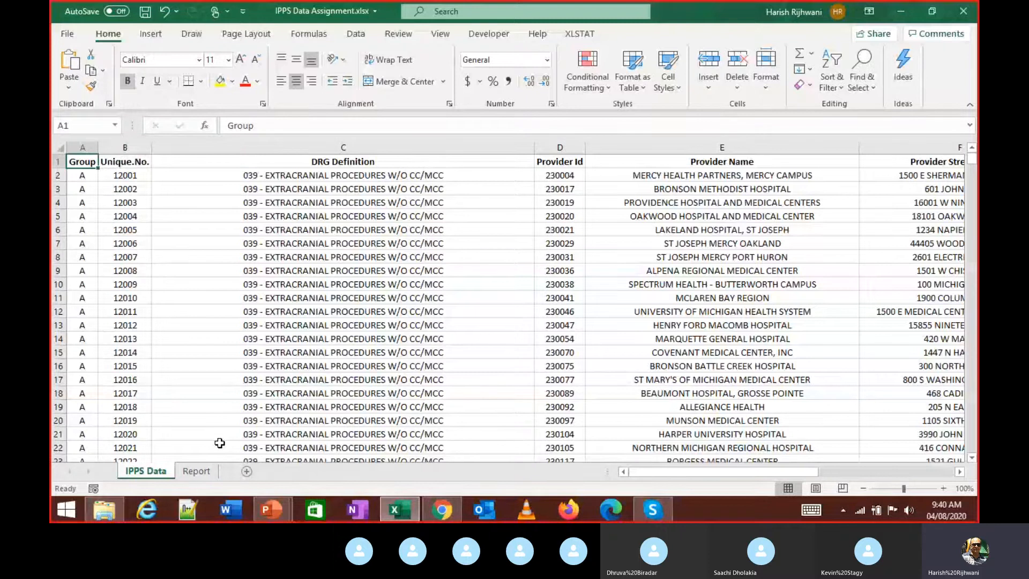
key(ctrl+Page_Down)
key(ctrl+Page_Up)
key(ctrl+Page_Down)
key(ctrl+Page_Up)
key(ctrl+Page_Down)
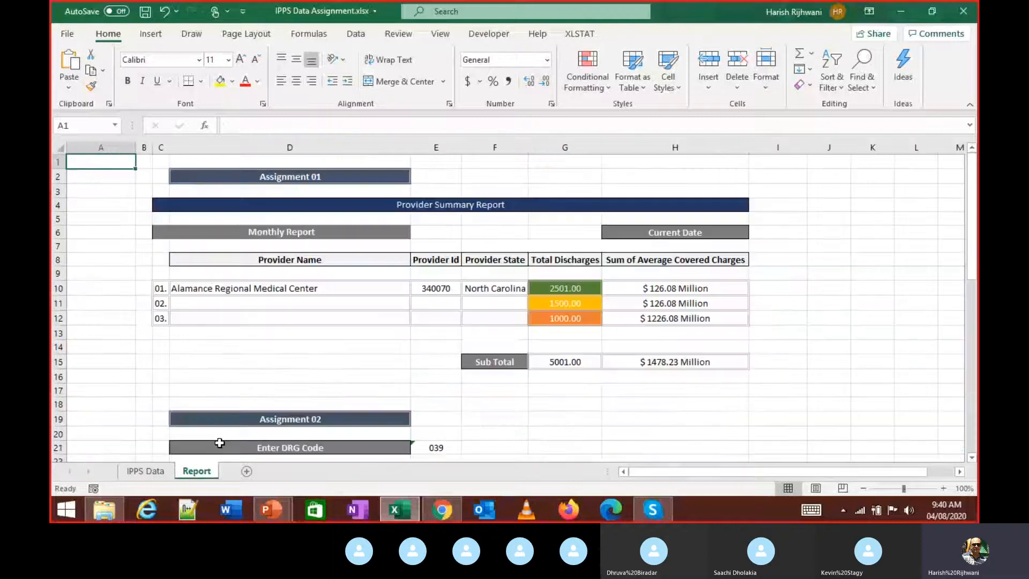
key(ctrl+Page_Up)
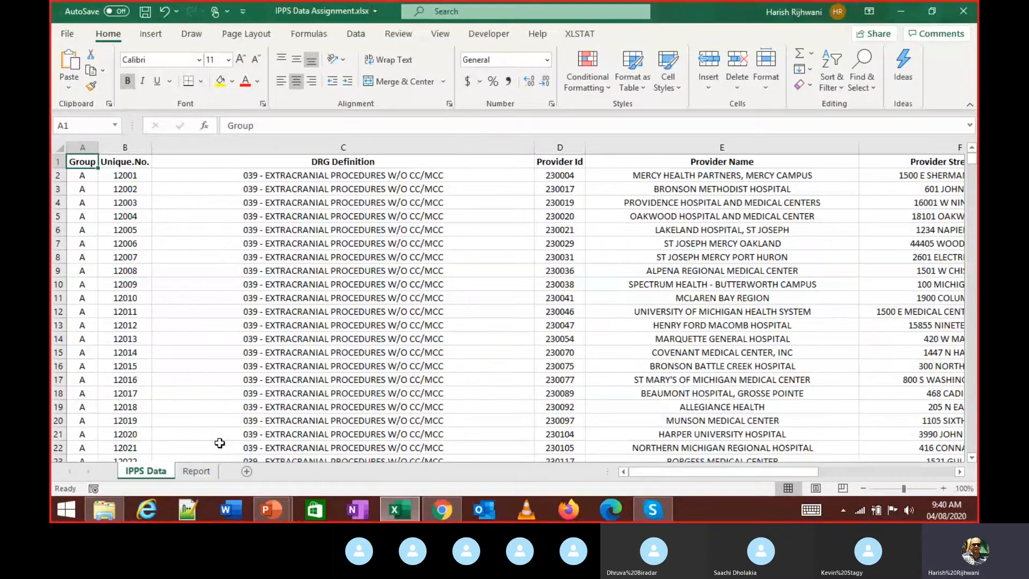
key(ctrl+Page_Down)
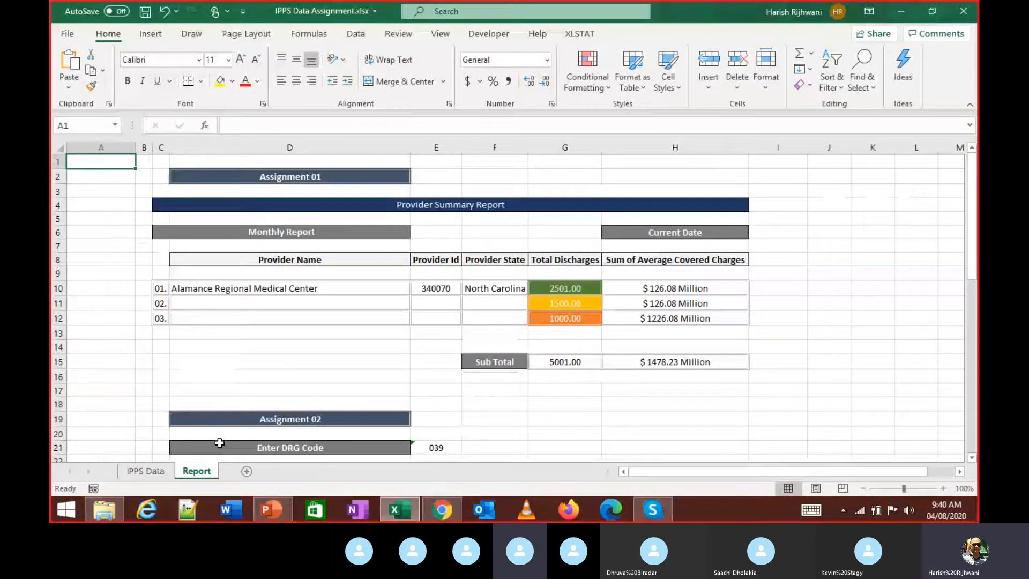
key(ctrl+Page_Up)
- Jump from C9 to A1, then to column A's last data row and back
click(227, 268)
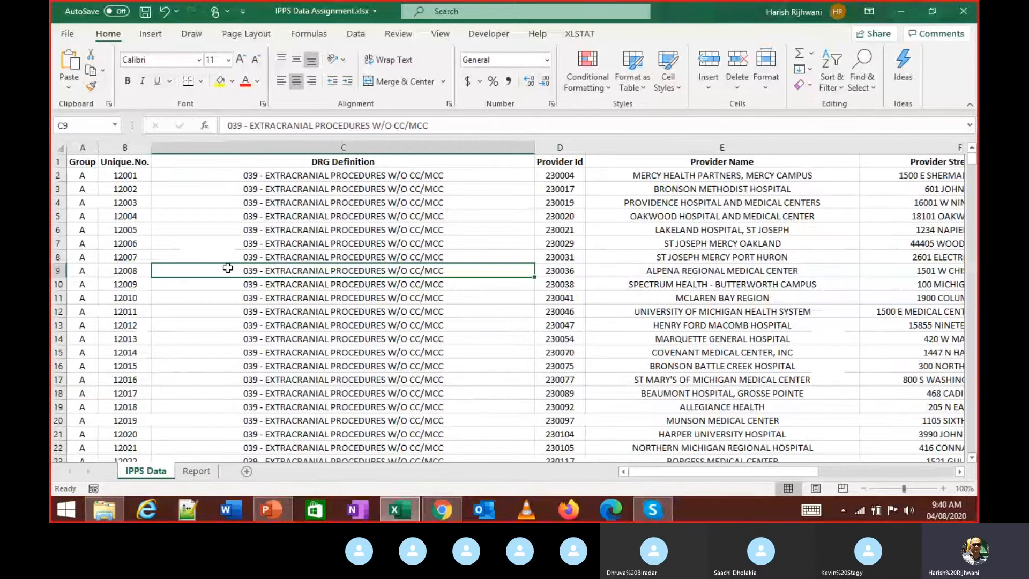
key(ctrl+Up)
key(ctrl+Left)
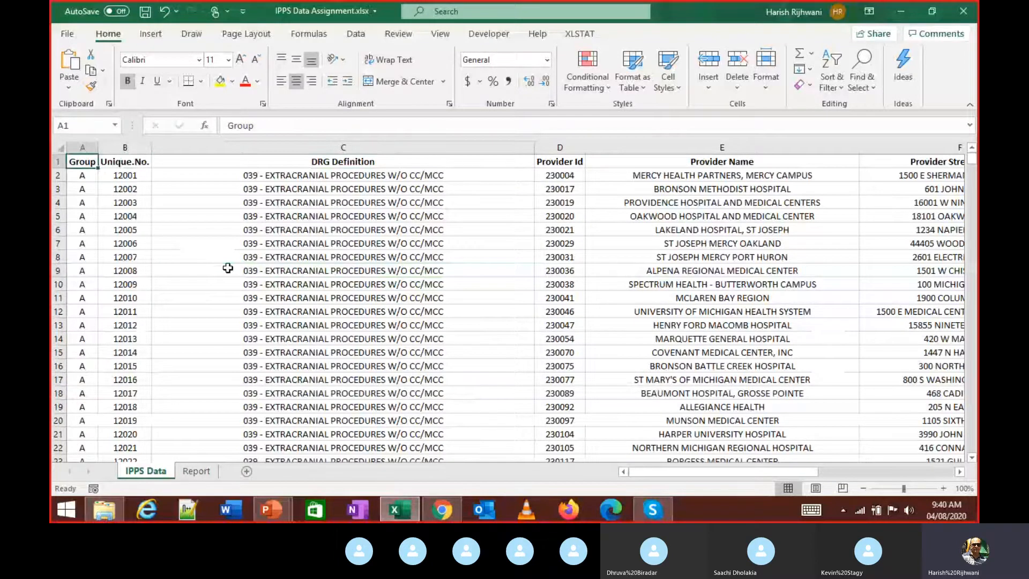
key(ctrl+Down)
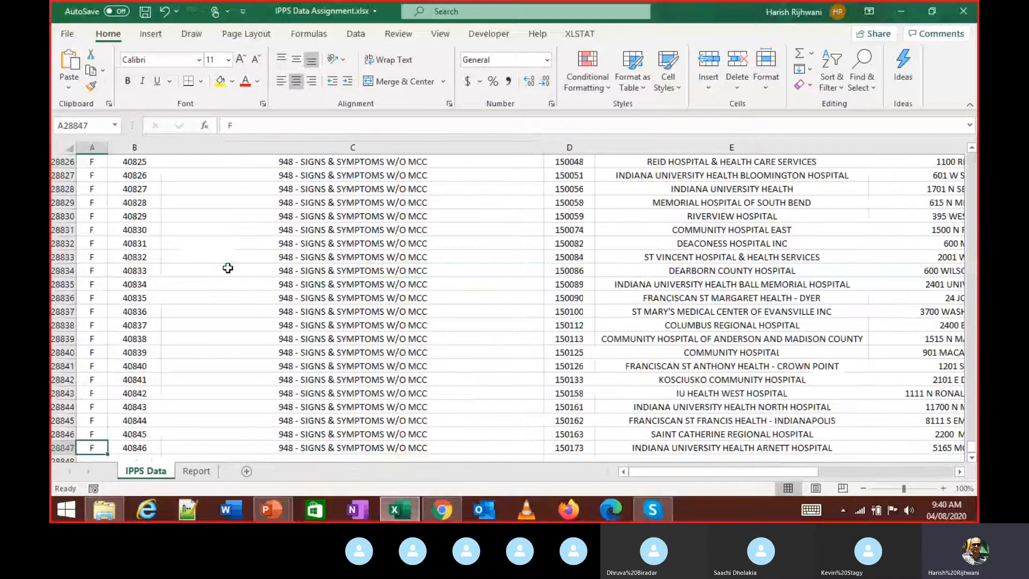
key(ctrl+Up)
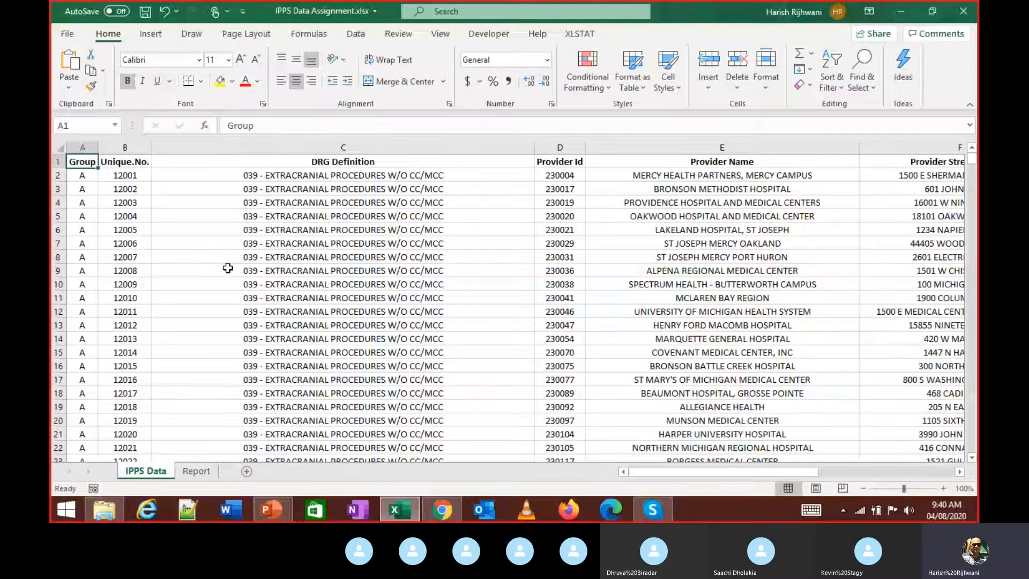
drag(721, 476, 462, 193)
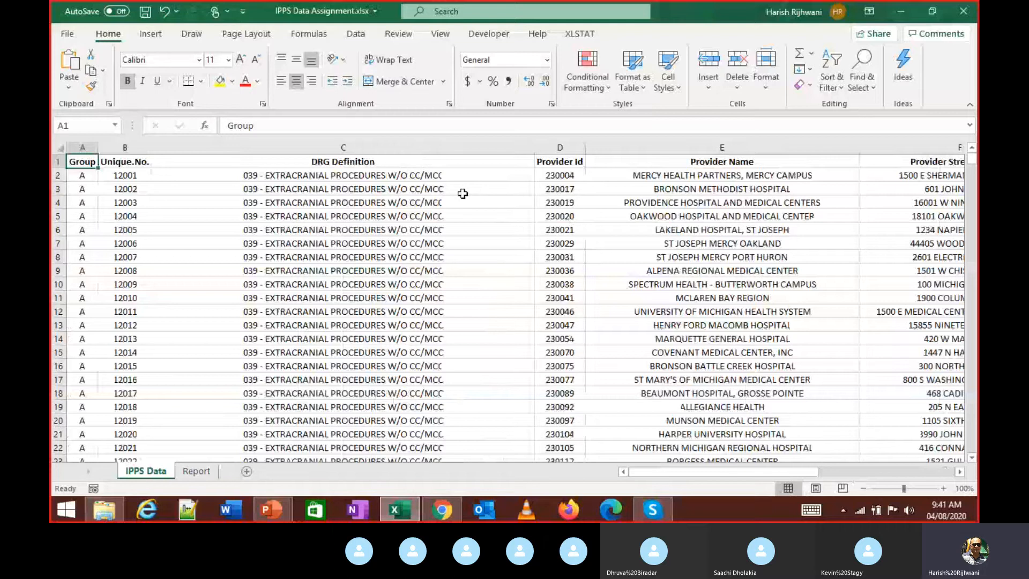
- Check the headers through Average Covered Charges and the last data row 28847
key(Right)
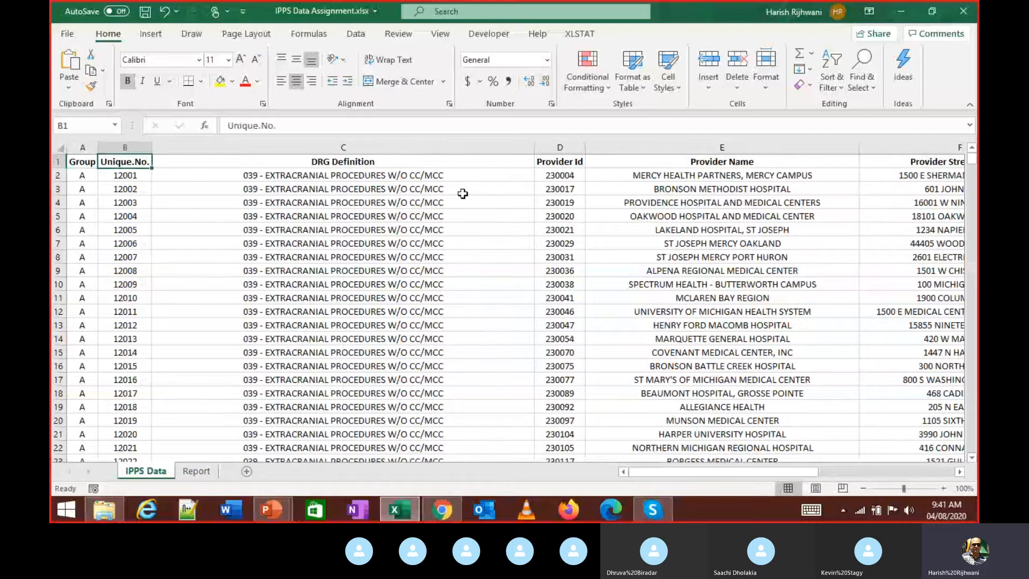
key(Right)
key(Right)
key(Right)
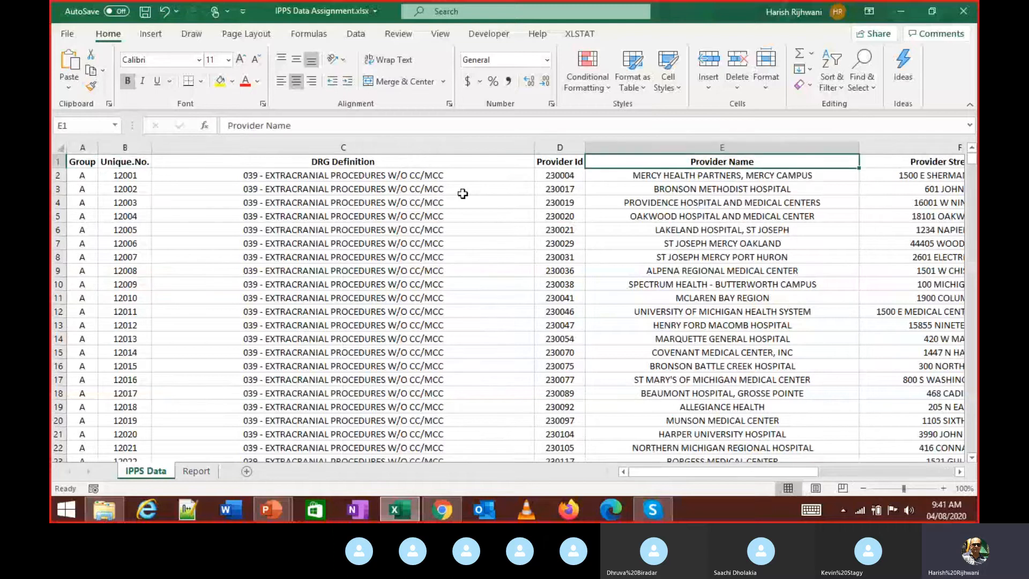
key(Right)
key(Right)
key(Right)
key(Right)
key(Right)
key(Right)
key(Right)
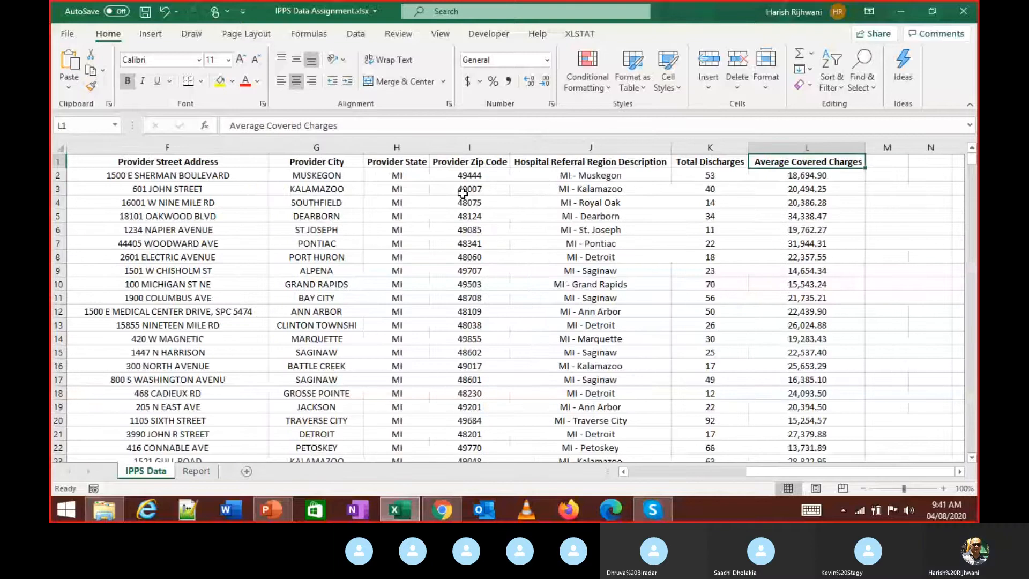
key(ctrl+Home)
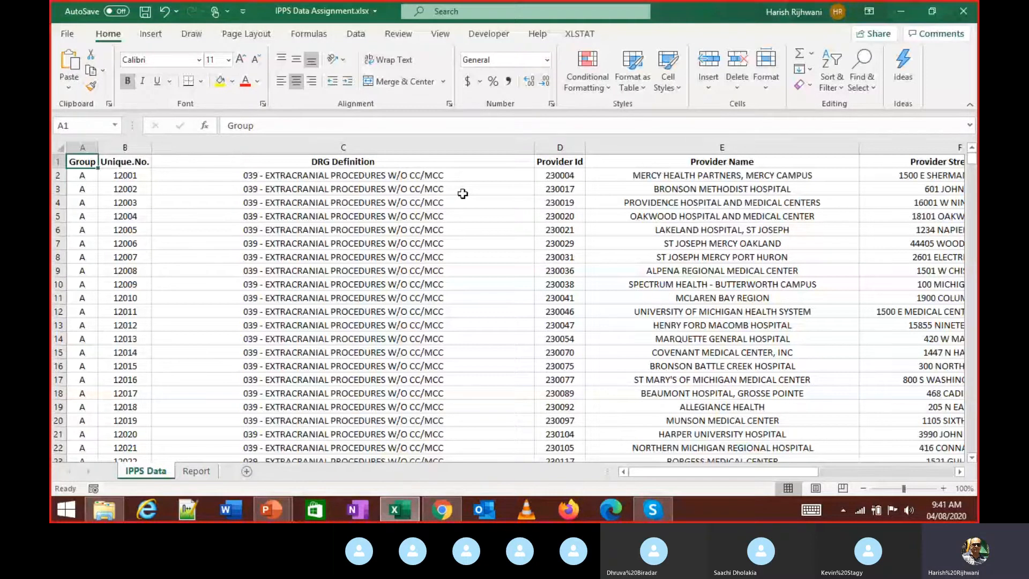
key(ctrl+Right)
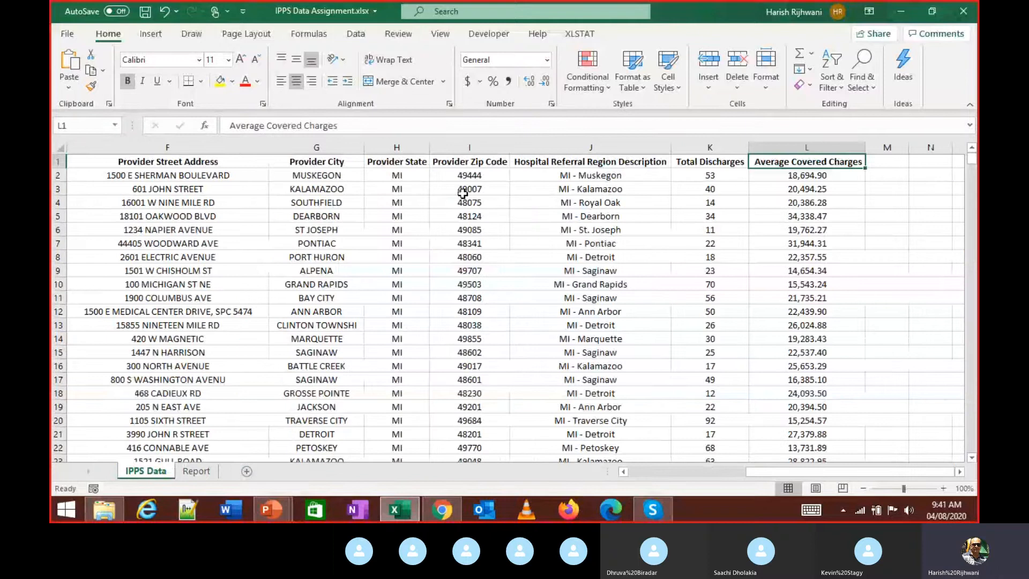
key(ctrl+Left)
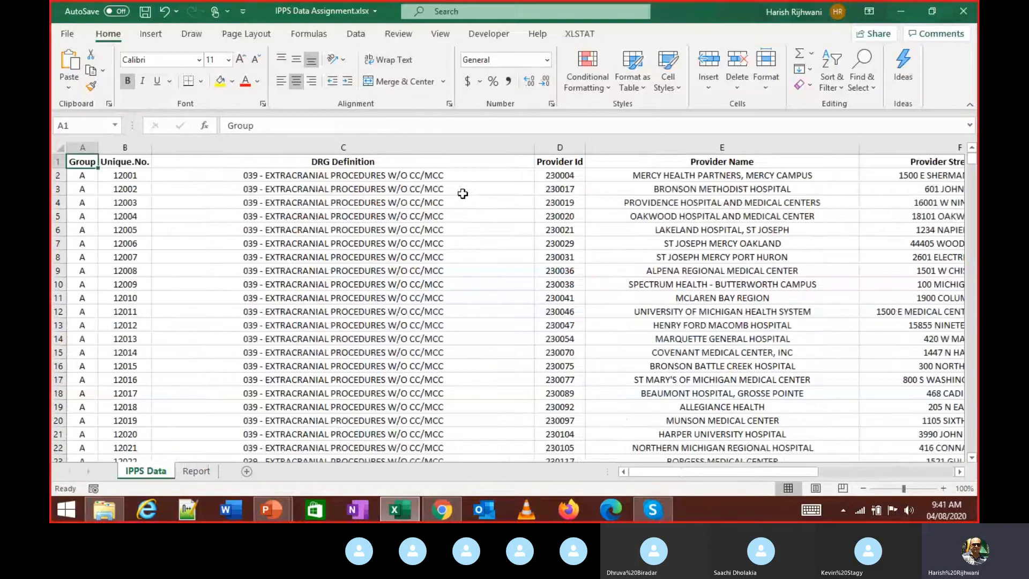
key(ctrl+Down)
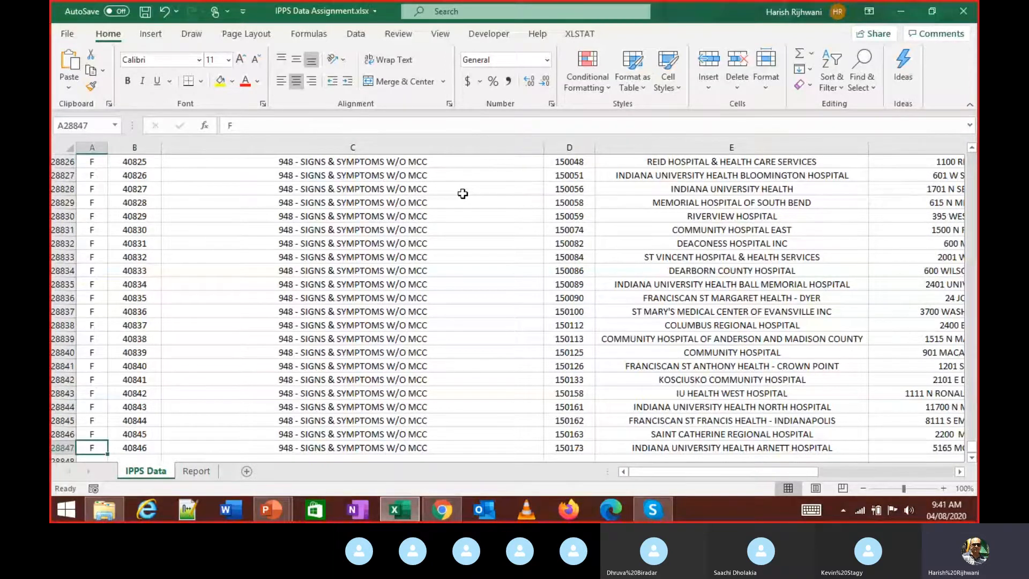
key(ctrl+Up)
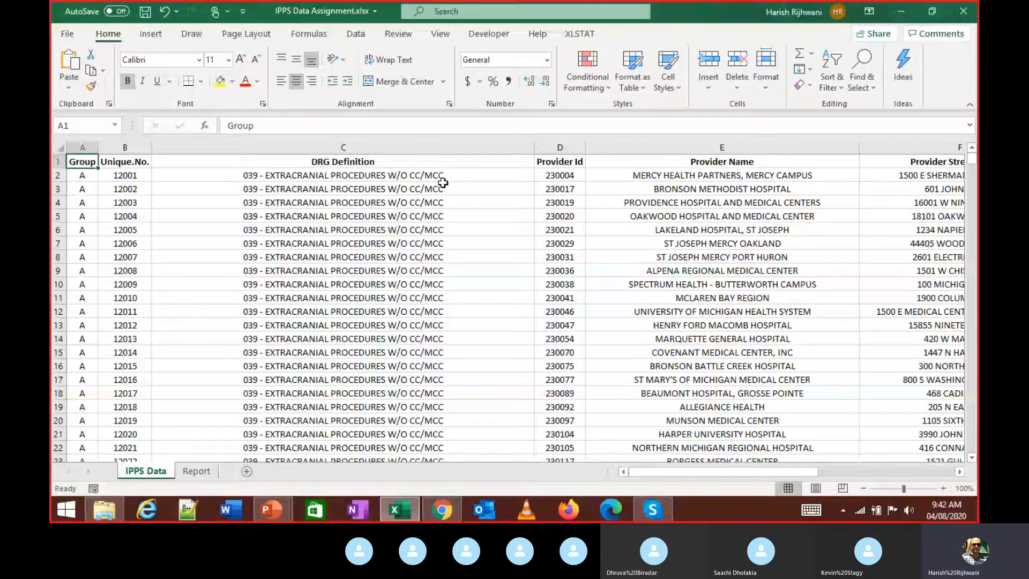
key(Right)
key(Right)
key(Right)
key(Right)
key(Right)
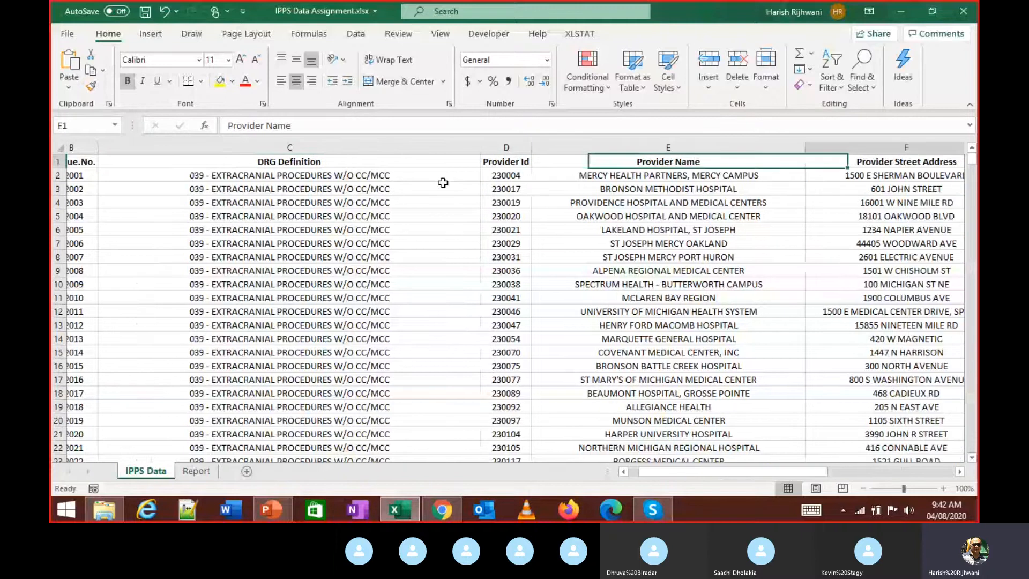
key(Right)
key(Right)
key(Right)
key(Right)
key(Right)
key(Right)
key(Right)
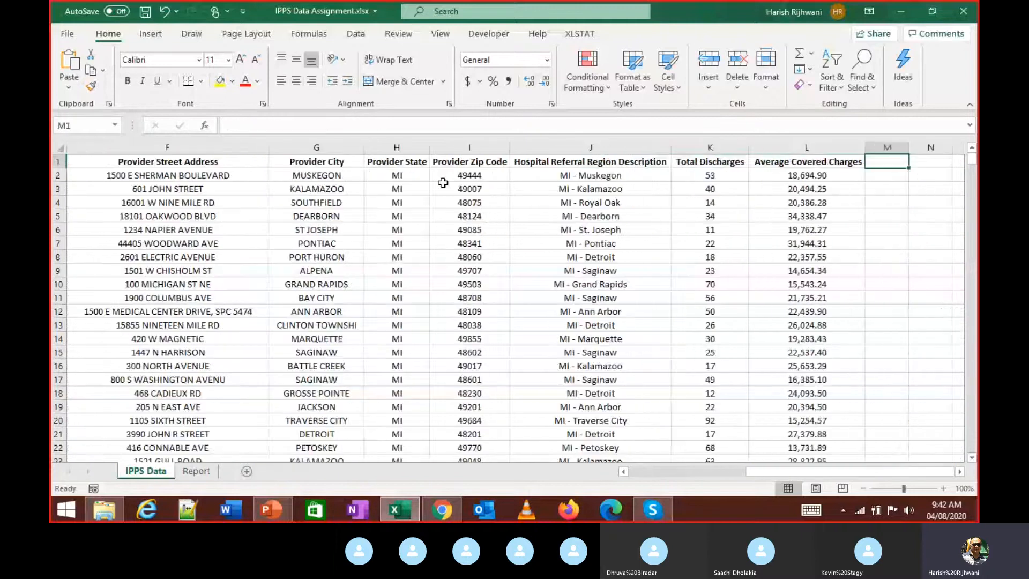
key(Left)
key(Left)
key(Left)
key(Left)
key(Left)
key(Left)
key(Left)
key(Left)
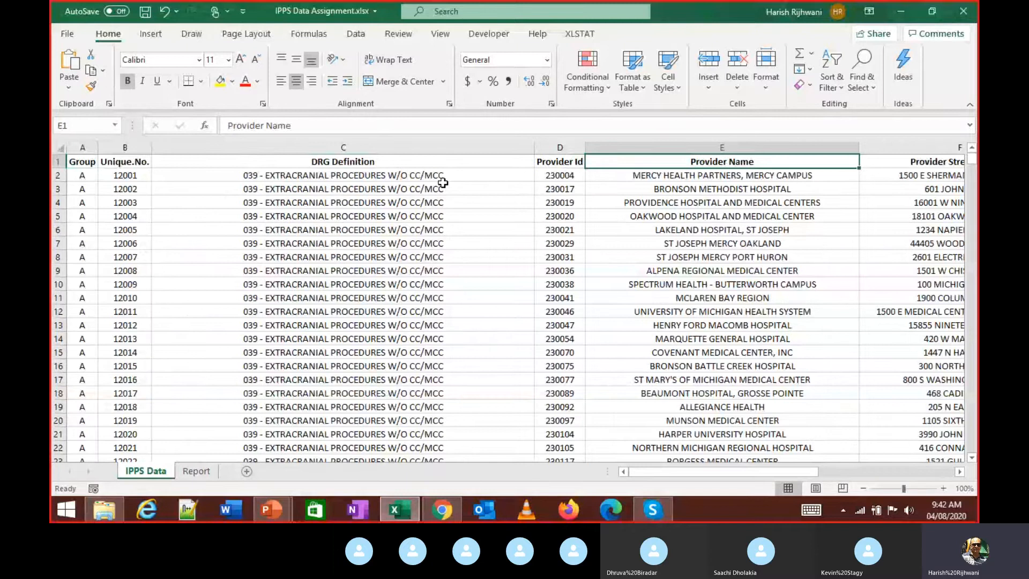
key(Right)
key(Right)
key(Right)
key(Right)
key(Right)
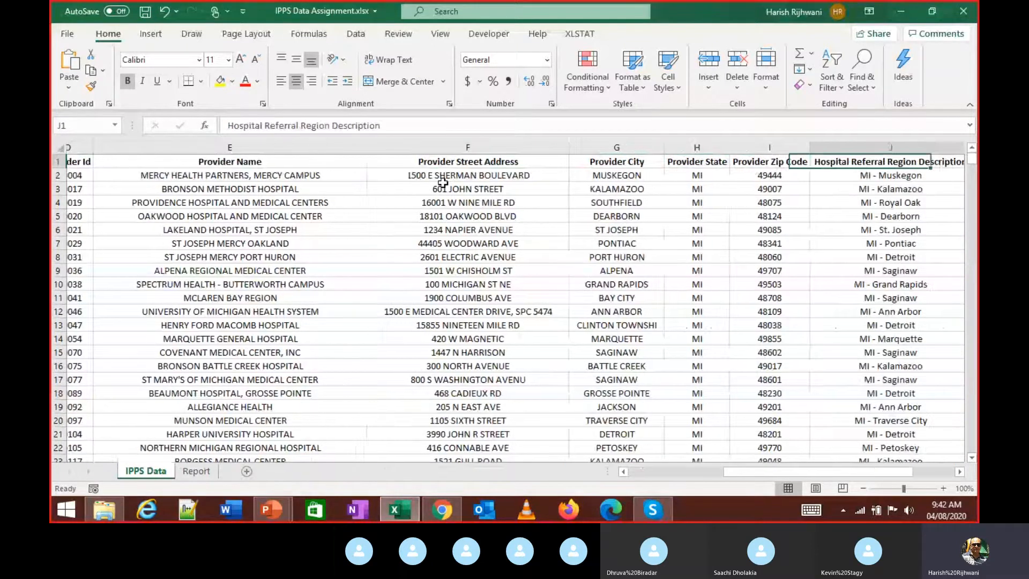
key(Right)
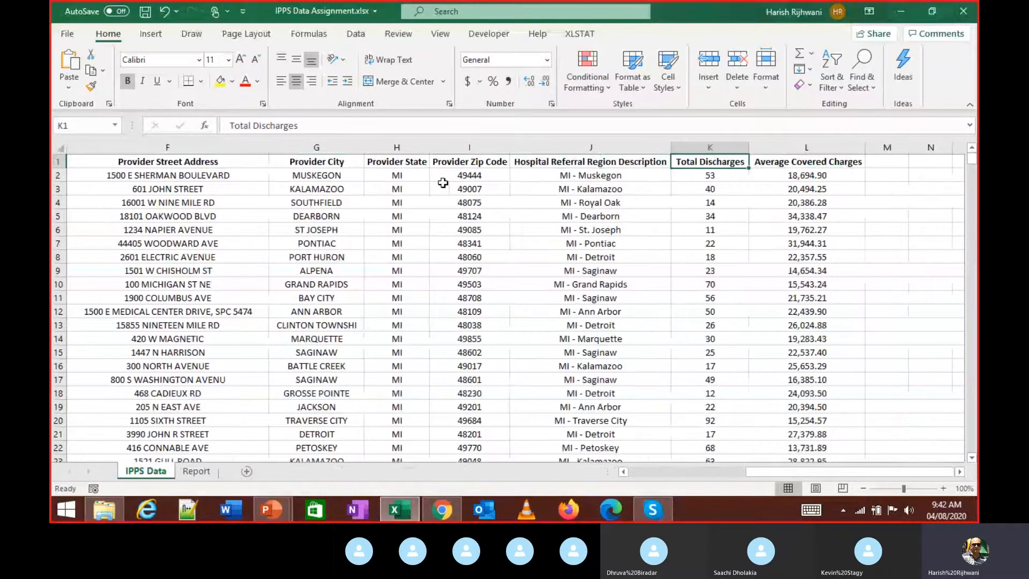
key(ctrl+Home)
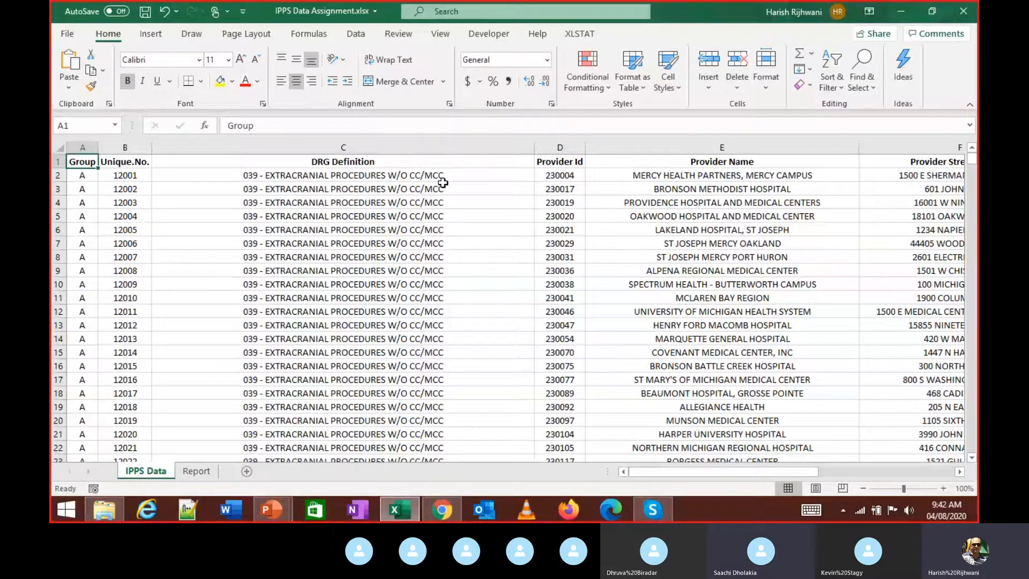
key(Right)
key(Right)
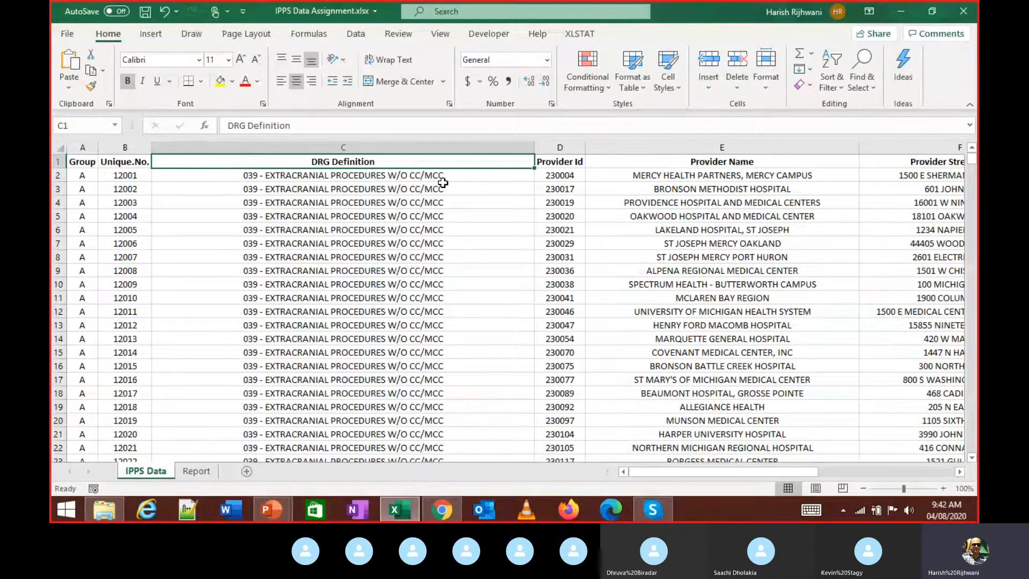
- Select the DRG Definition header C1 and try the Alt+D, F filter shortcut
click(443, 182)
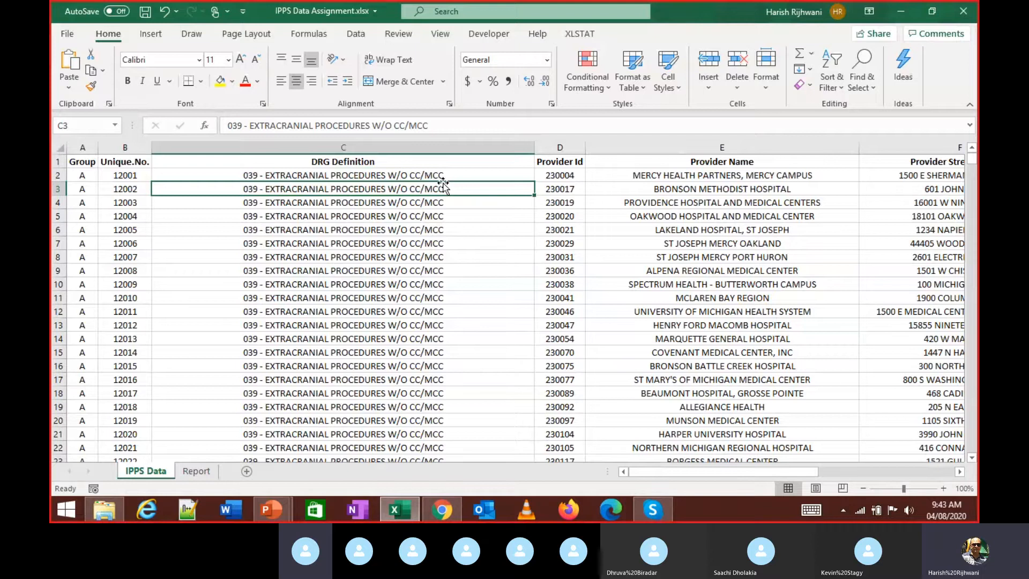
key(Up)
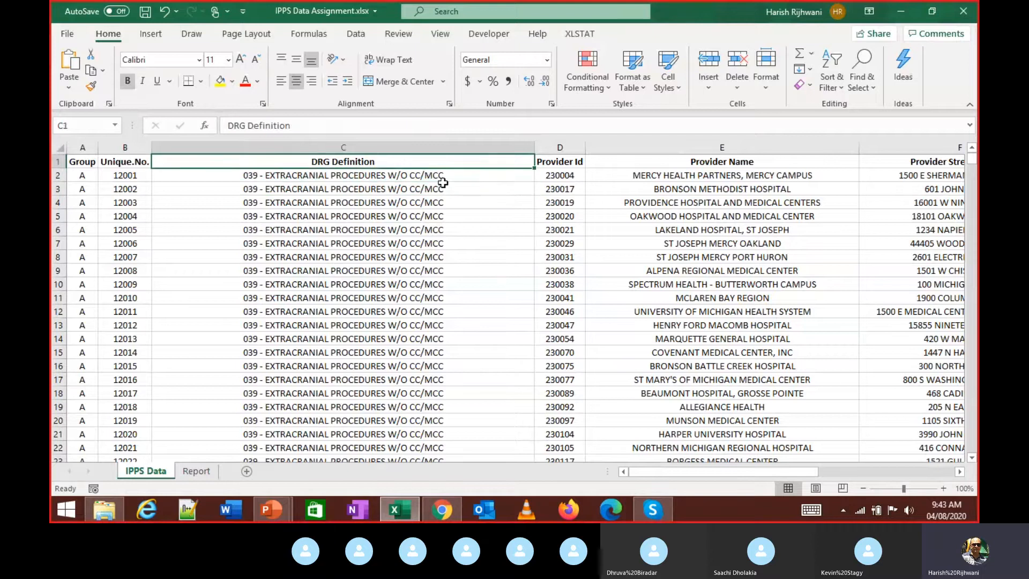
key(alt+d)
key(f)
key(f)
key(alt+d)
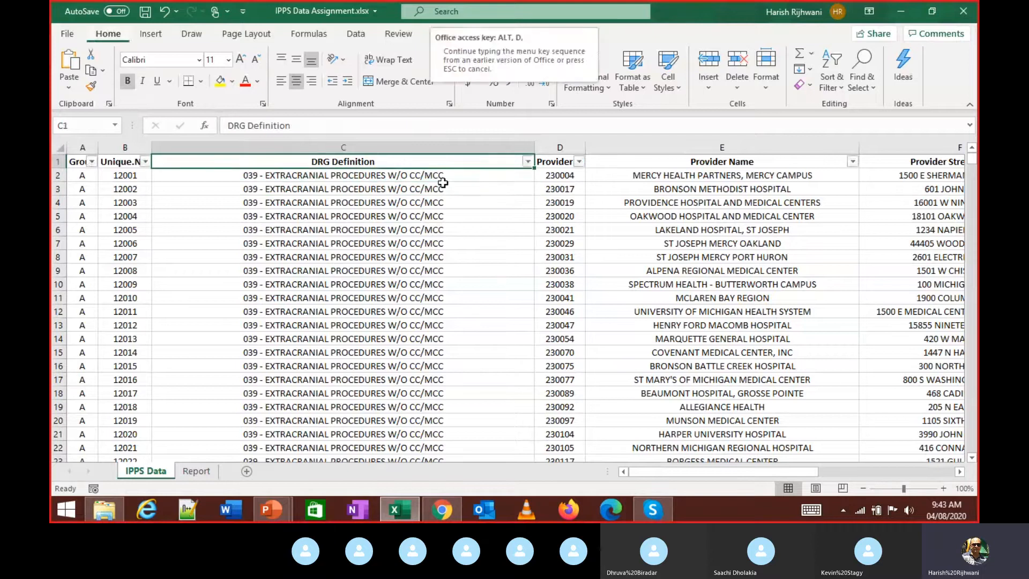
key(f)
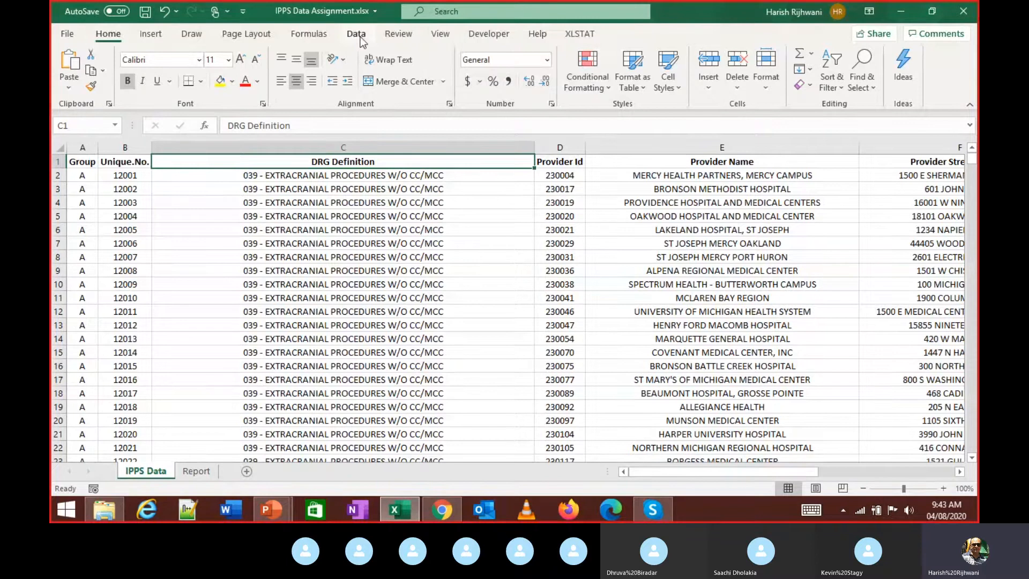
- Switch on AutoFilter with Data > Filter, toggling it again via Alt+D, F
click(360, 37)
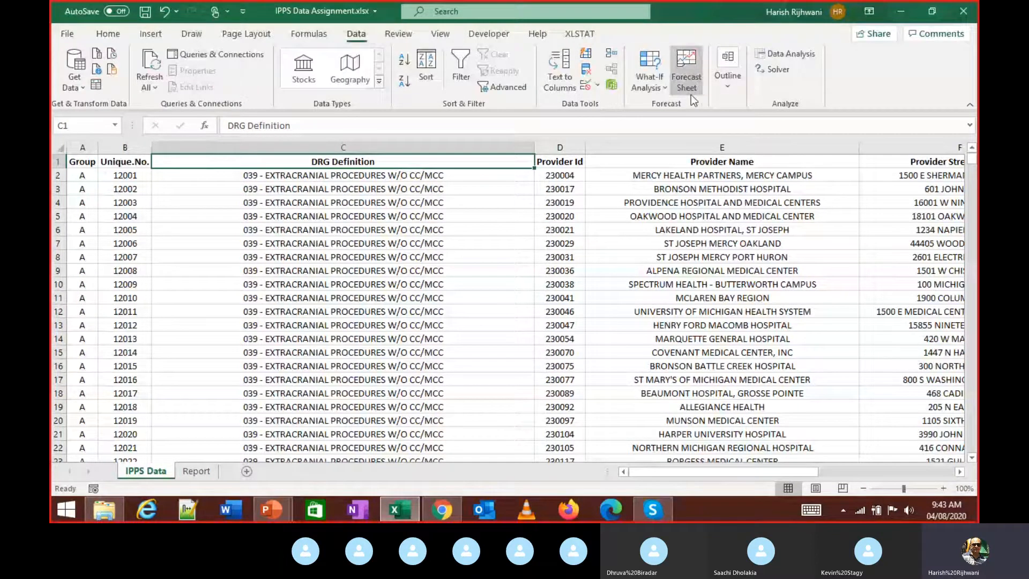
click(455, 59)
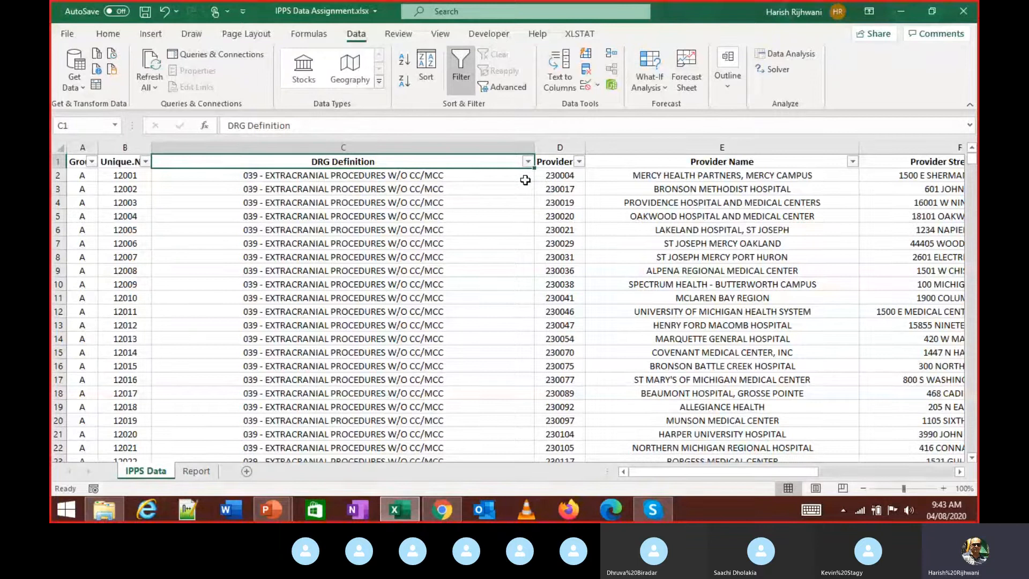
key(alt+d)
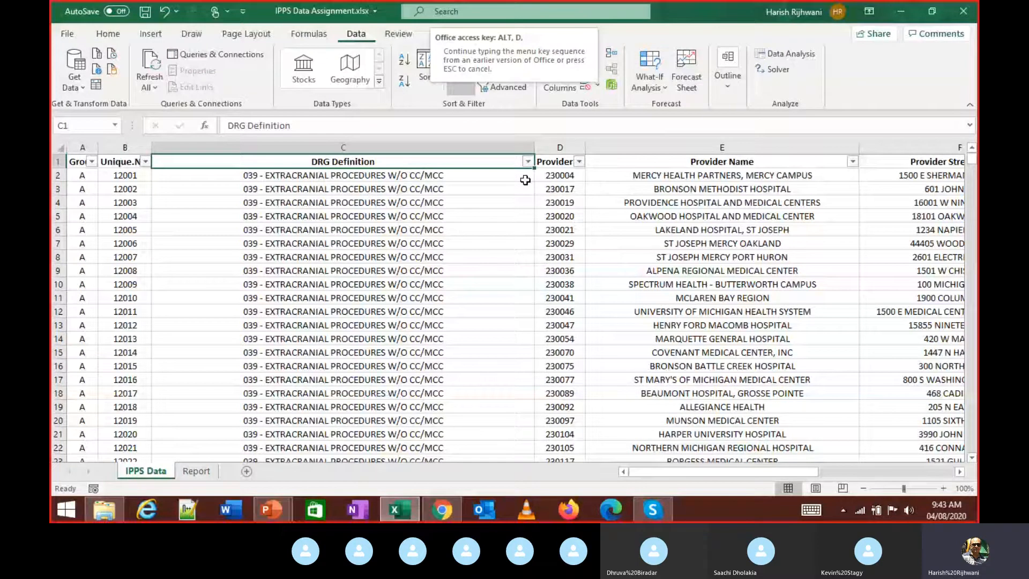
key(f)
key(f)
key(alt+d)
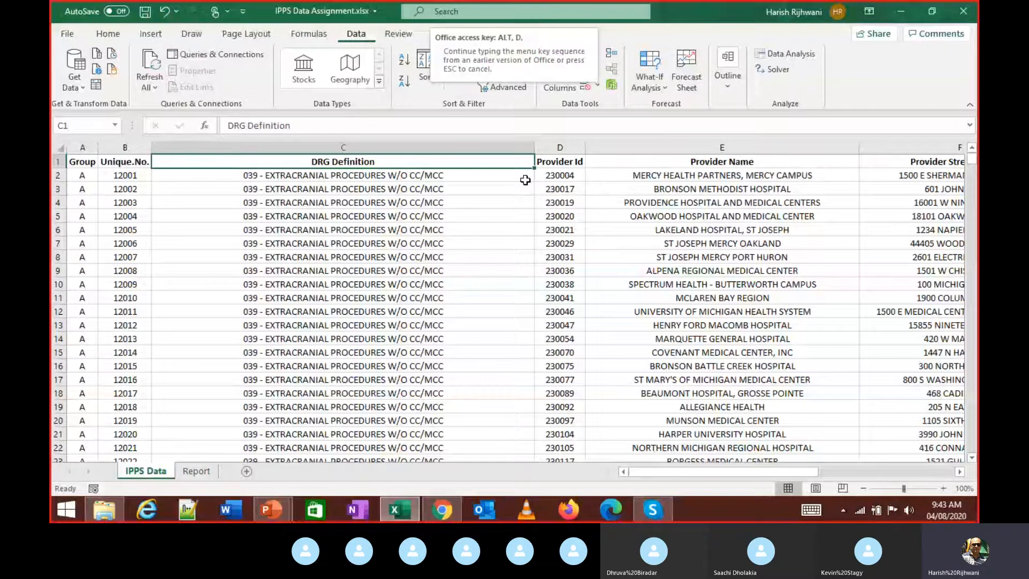
key(f)
key(f)
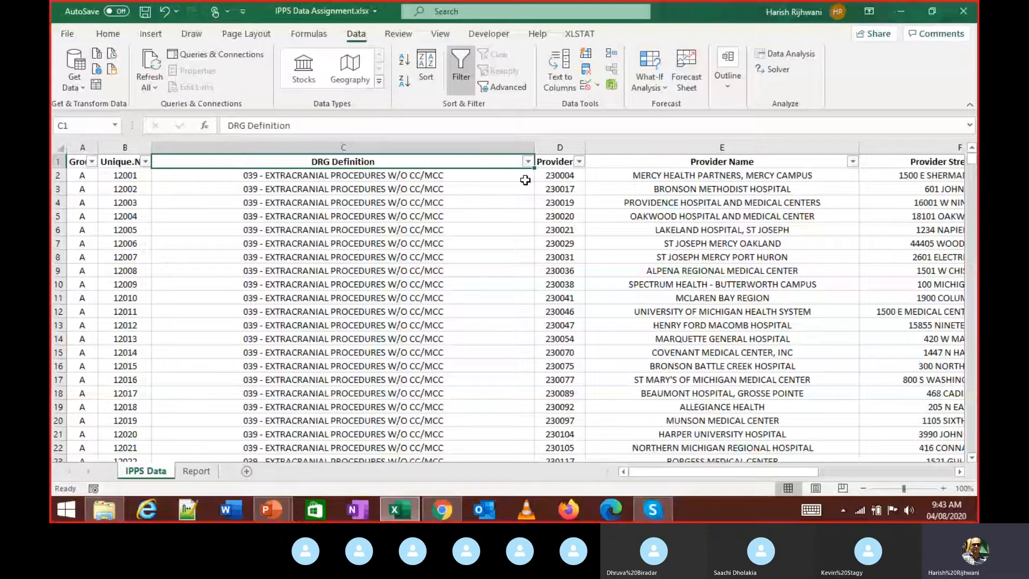
key(alt+Down)
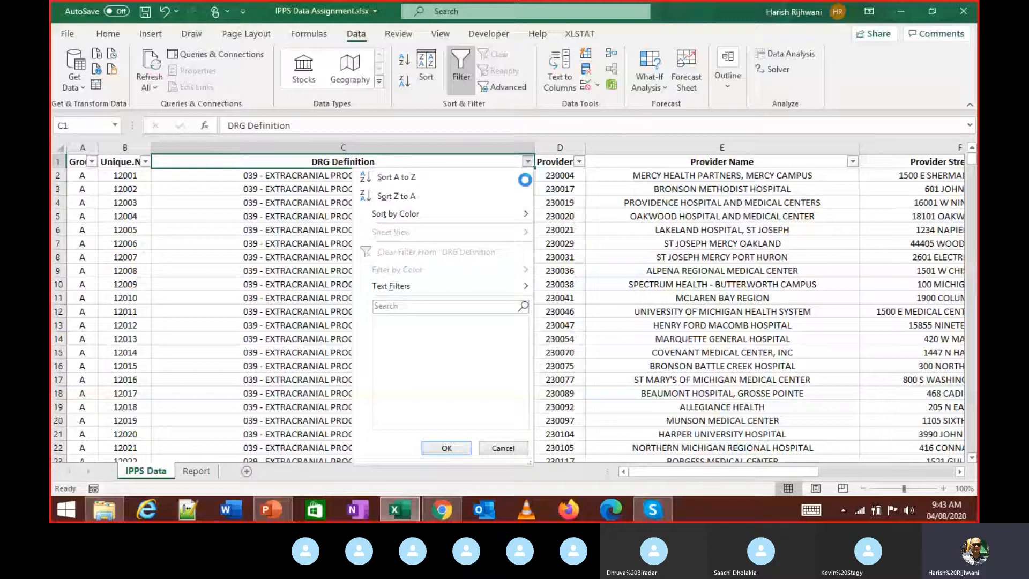
key(Down)
key(Down)
key(Down)
key(Down)
key(Down)
key(Down)
key(Down)
key(Down)
key(Down)
key(Down)
key(Down)
key(Down)
key(Down)
key(Down)
key(Down)
key(Down)
key(Down)
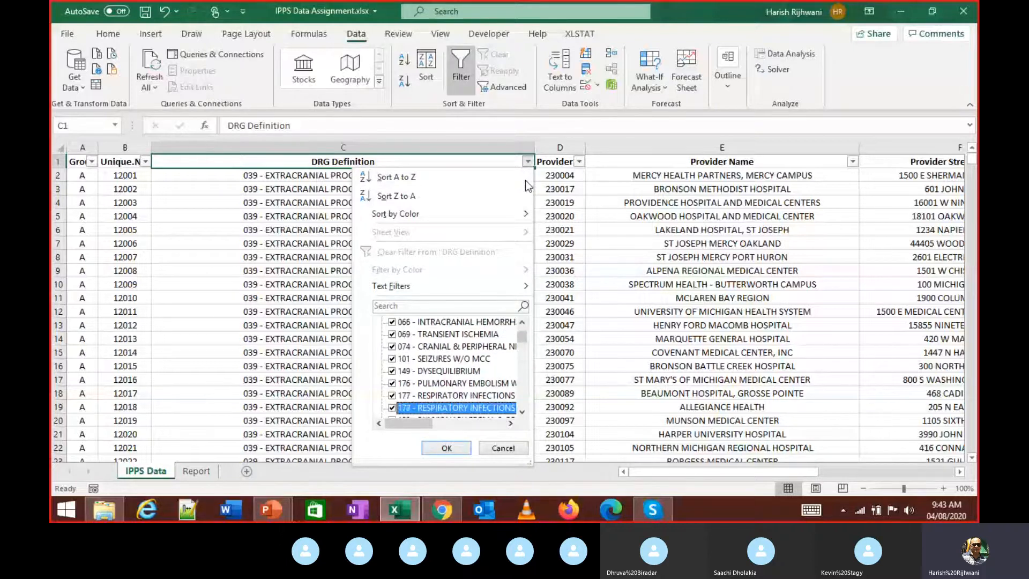
key(Down)
key(Down)
key(Down)
key(Down)
key(Down)
key(Down)
key(Down)
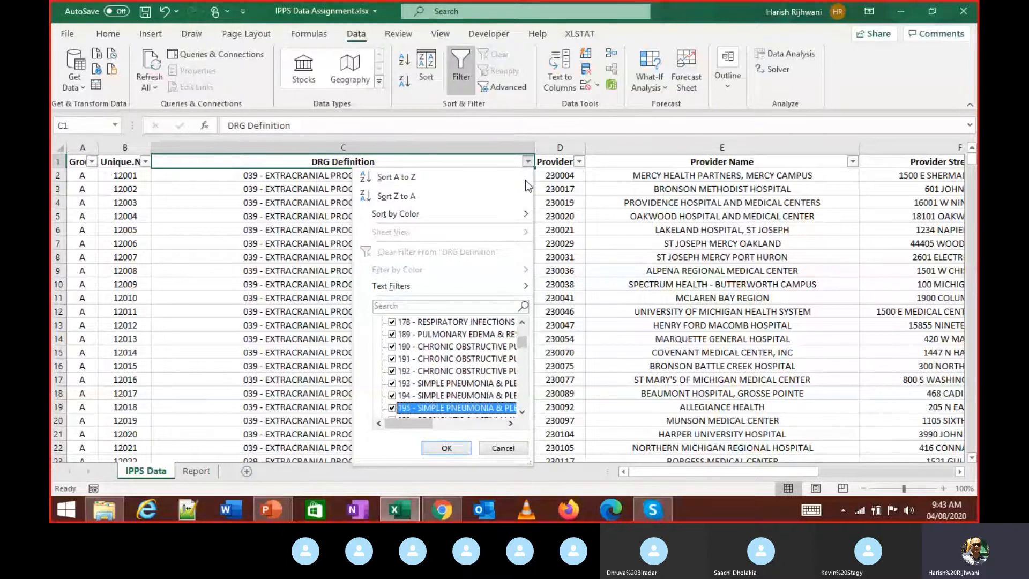
key(Down)
key(Down)
key(Down)
key(Down)
key(Down)
key(Down)
key(Down)
key(Down)
key(Down)
key(Down)
key(Down)
key(Down)
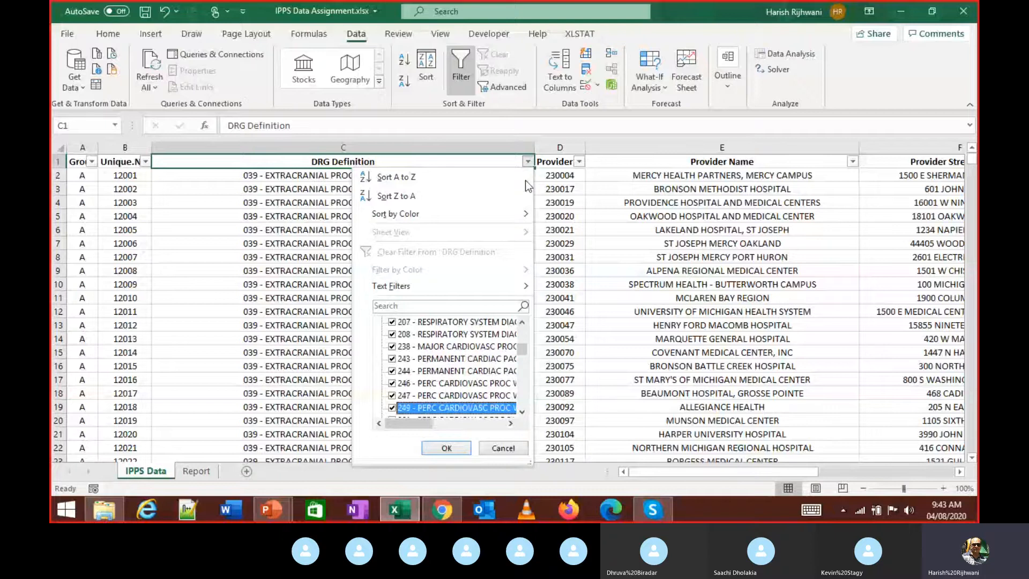
key(Down)
key(Down)
key(Down)
key(Down)
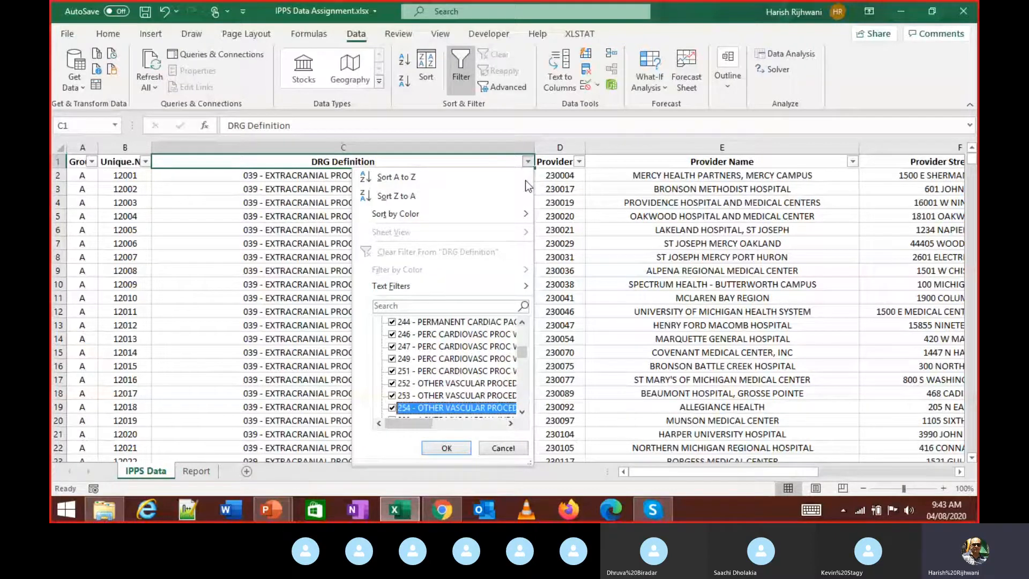
key(Escape)
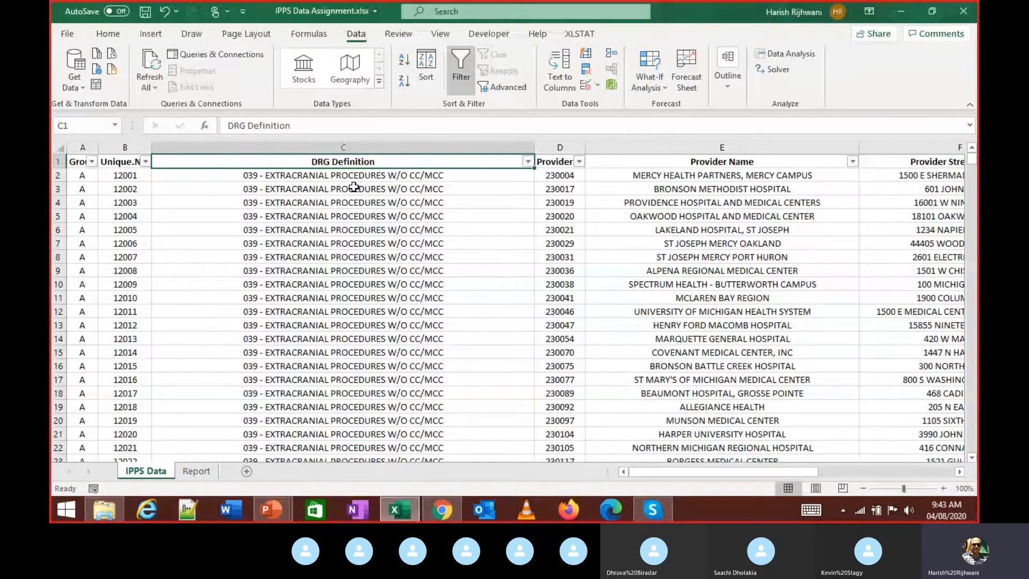
scroll(353, 187, down, 14)
click(293, 267)
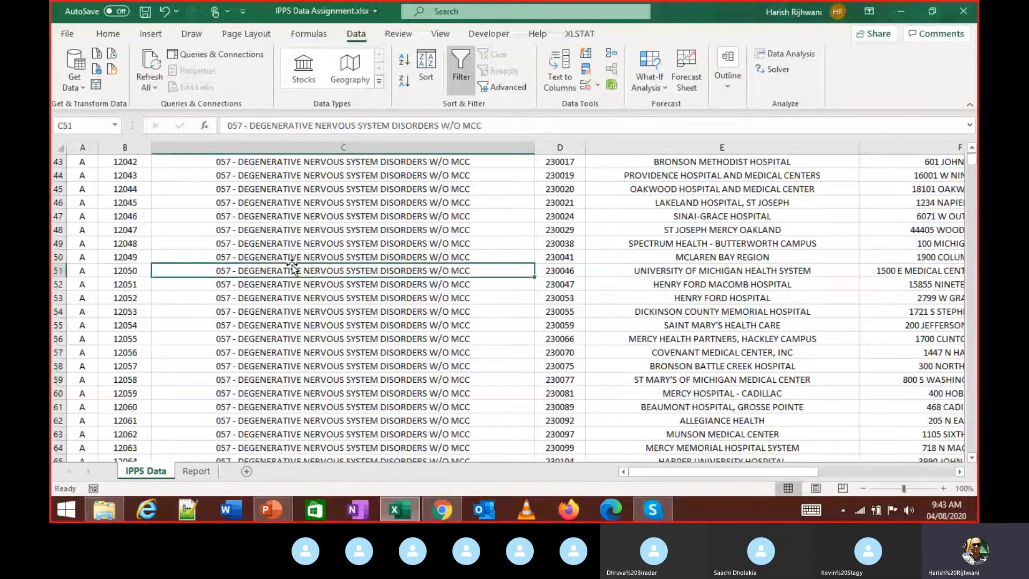
scroll(294, 266, down, 6)
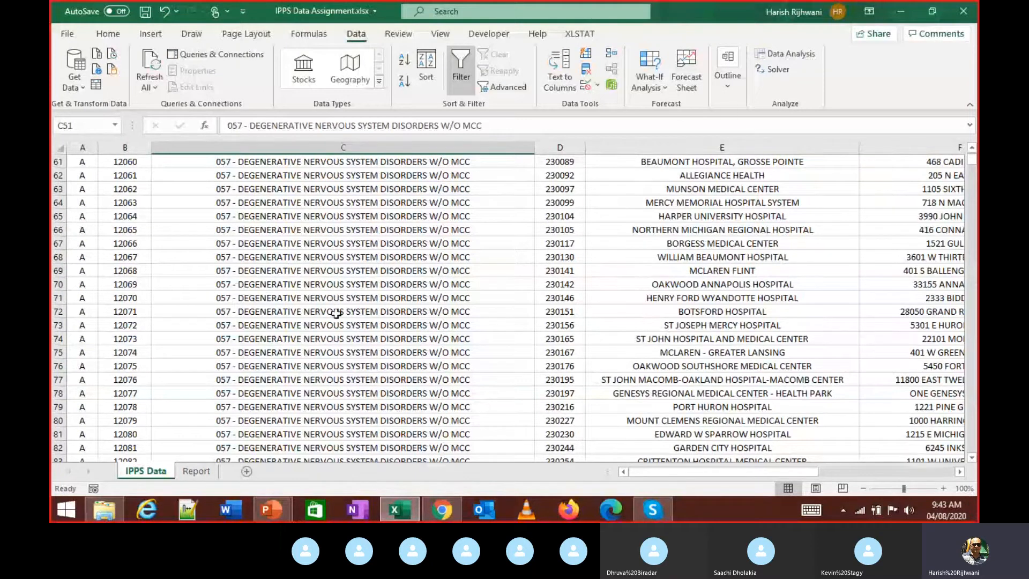
scroll(306, 270, down, 6)
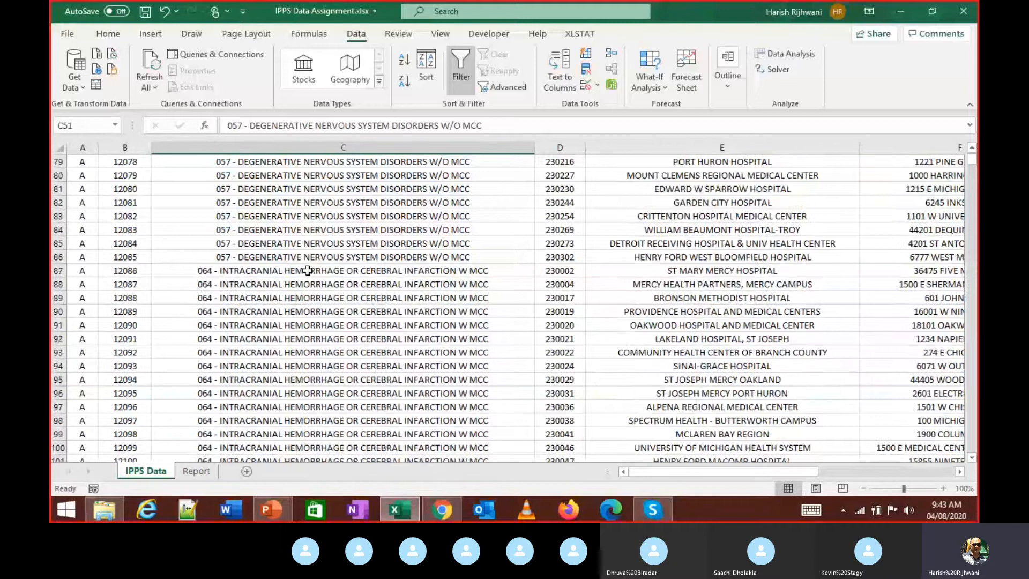
scroll(307, 270, down, 8)
scroll(271, 279, down, 6)
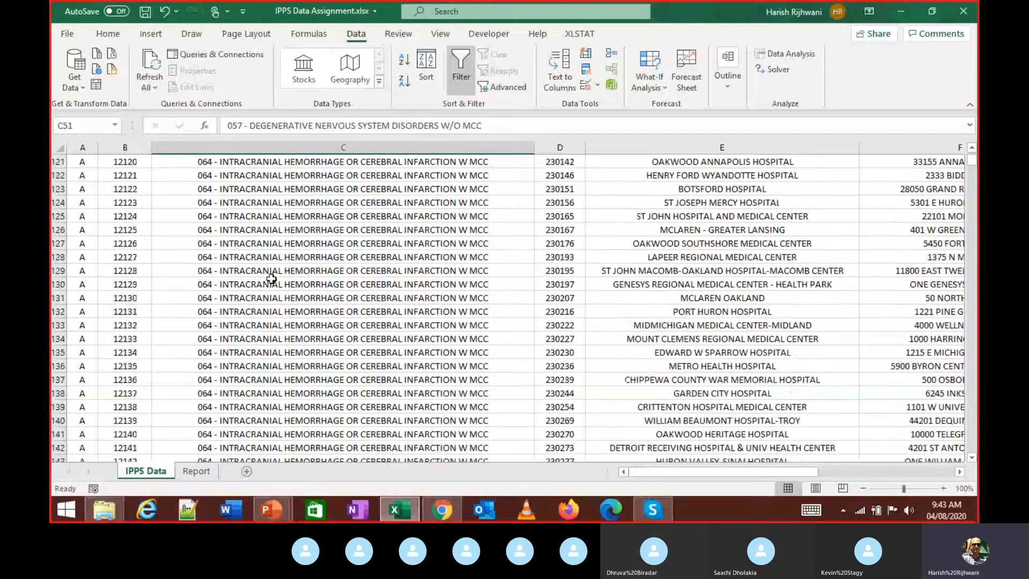
scroll(272, 280, down, 15)
scroll(272, 283, down, 12)
click(271, 283)
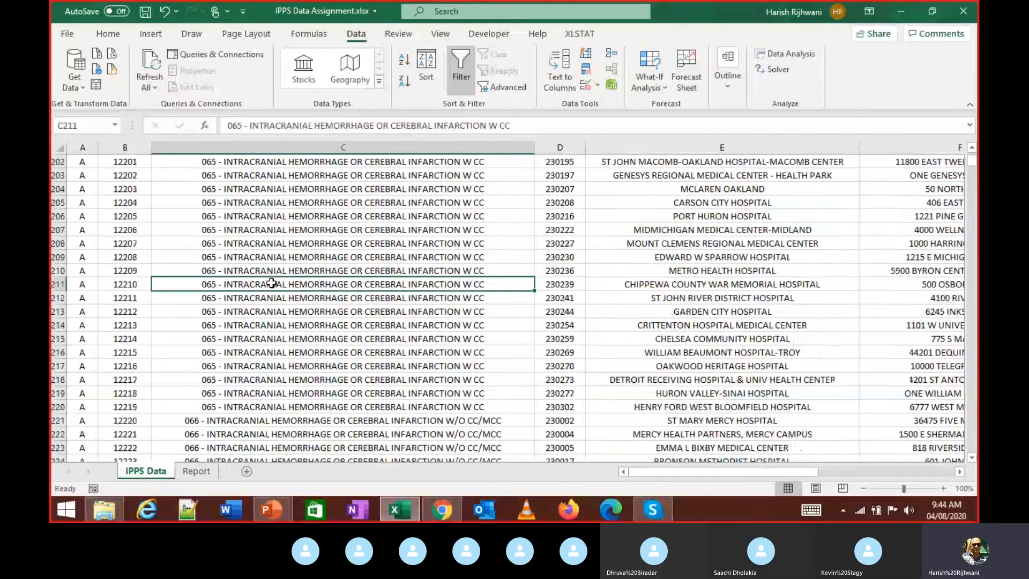
key(ctrl+Down)
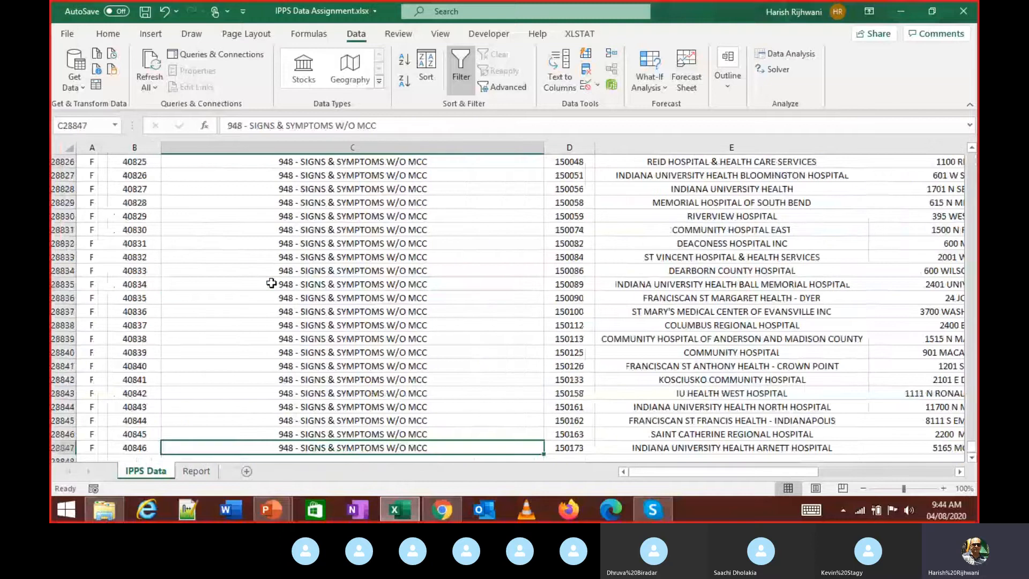
key(Up)
key(Up)
key(Up)
key(Up)
key(Up)
key(Up)
key(Up)
key(Up)
key(Up)
key(Up)
key(Up)
key(Up)
key(Up)
key(Up)
key(Up)
key(Up)
key(Up)
key(Up)
key(Up)
key(Up)
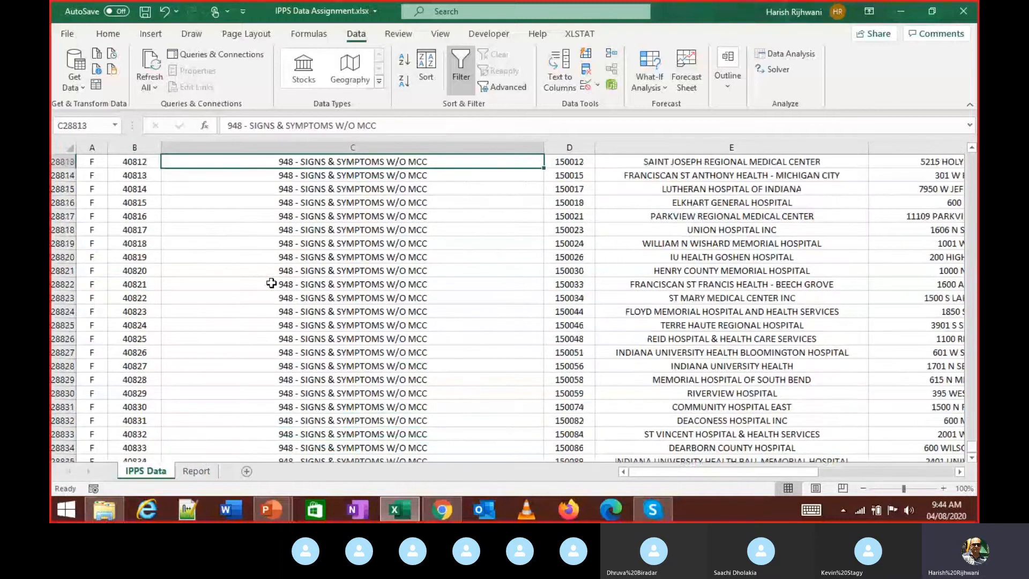
key(Up)
key(Up)
key(Up)
key(Up)
key(Up)
key(Up)
key(Up)
key(Up)
key(Up)
key(Up)
key(Up)
key(Up)
key(Up)
key(Up)
key(Up)
key(Up)
key(Up)
key(Up)
key(Up)
key(Up)
key(Up)
key(Up)
key(Up)
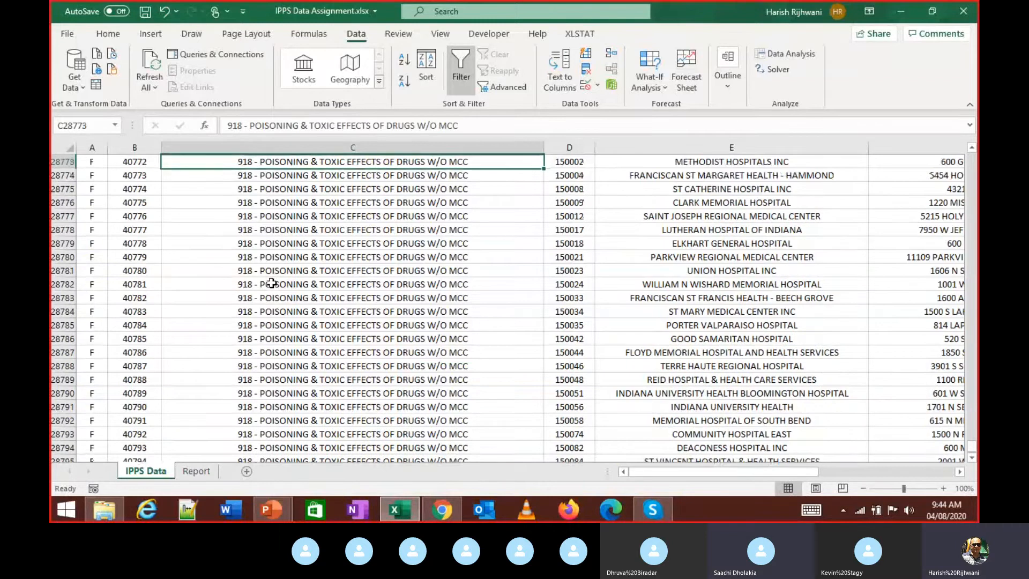
key(Up)
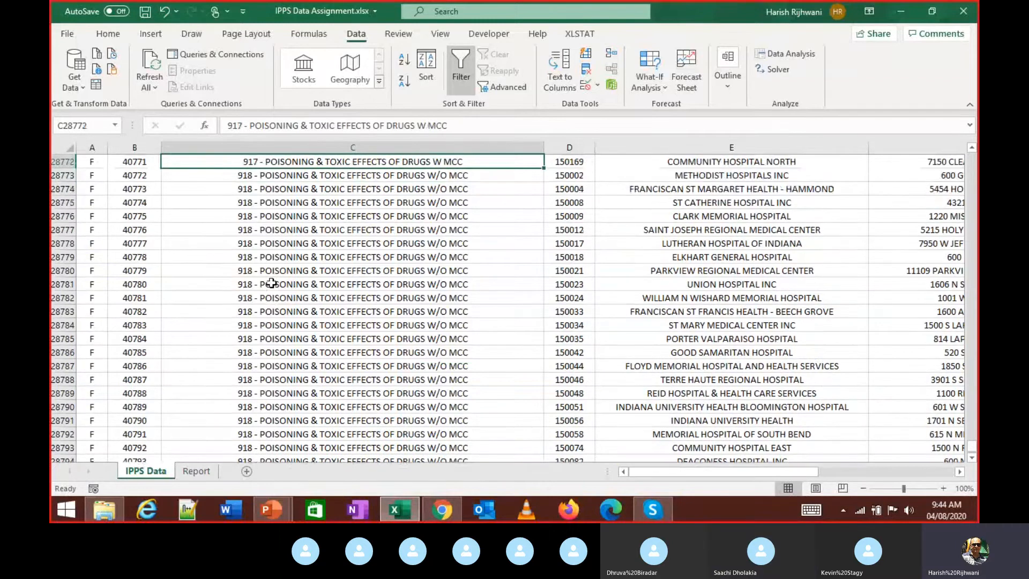
key(Up)
key(Up)
key(Up)
key(Up)
key(Up)
key(Up)
key(Up)
key(Up)
key(Up)
key(Up)
key(Up)
key(Up)
key(Up)
key(Up)
key(Up)
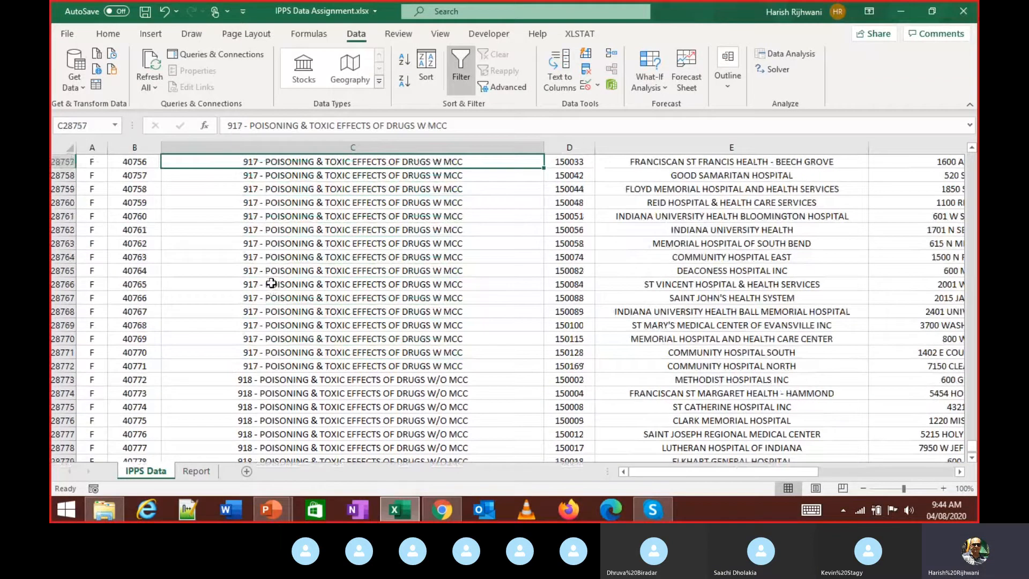
key(Page_Up)
key(Page_Up)
key(Page_Up)
key(Up)
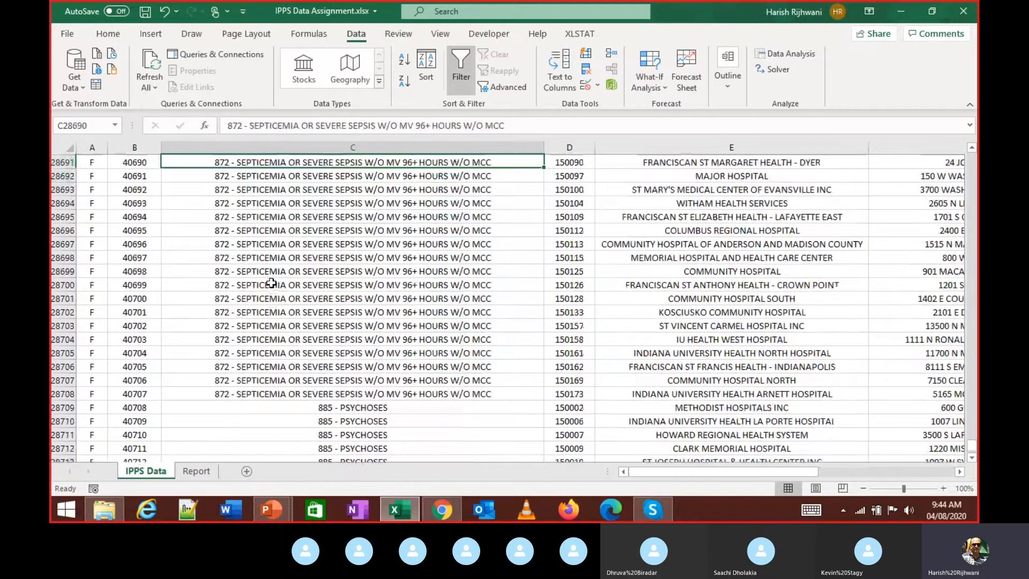
key(Page_Up)
key(Up)
key(Up)
key(Up)
key(Up)
key(Up)
key(Up)
key(Up)
key(Up)
key(Up)
key(Up)
key(Up)
key(Page_Up)
key(Up)
key(Up)
key(Up)
key(Up)
key(Up)
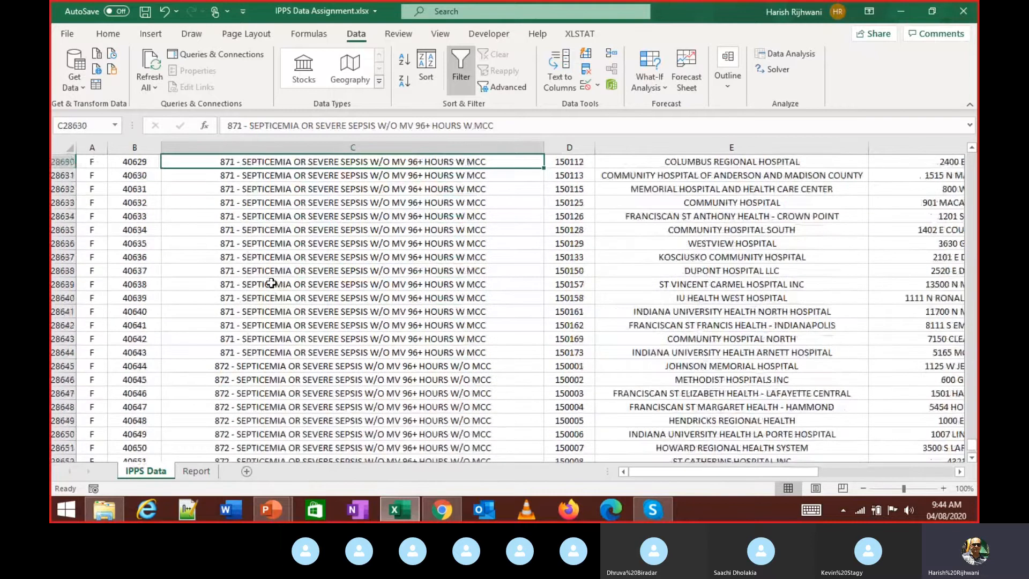
key(ctrl+Up)
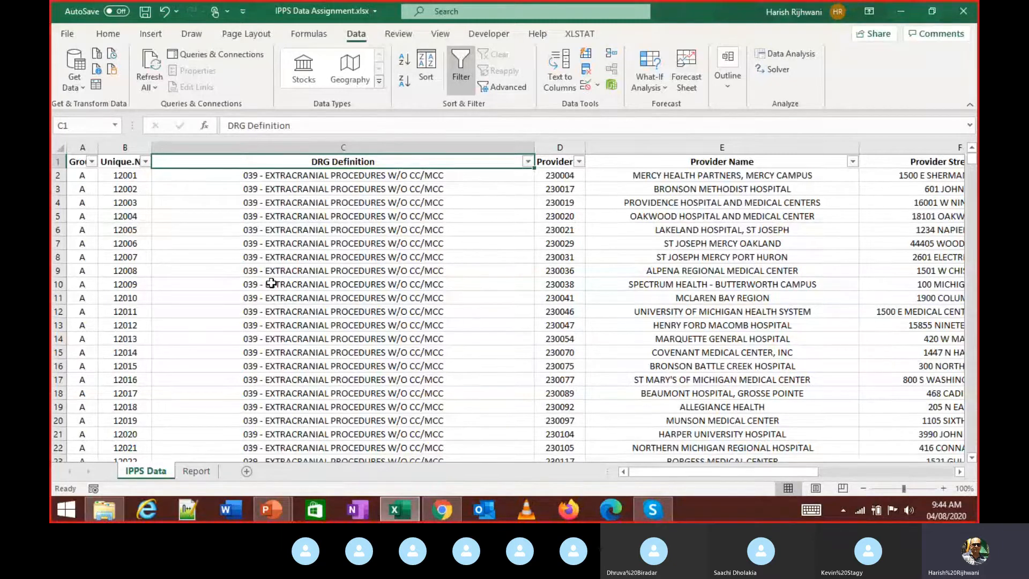
- Move along the headers to Average Covered Charges and check the table's last row
key(Right)
key(Right)
key(Right)
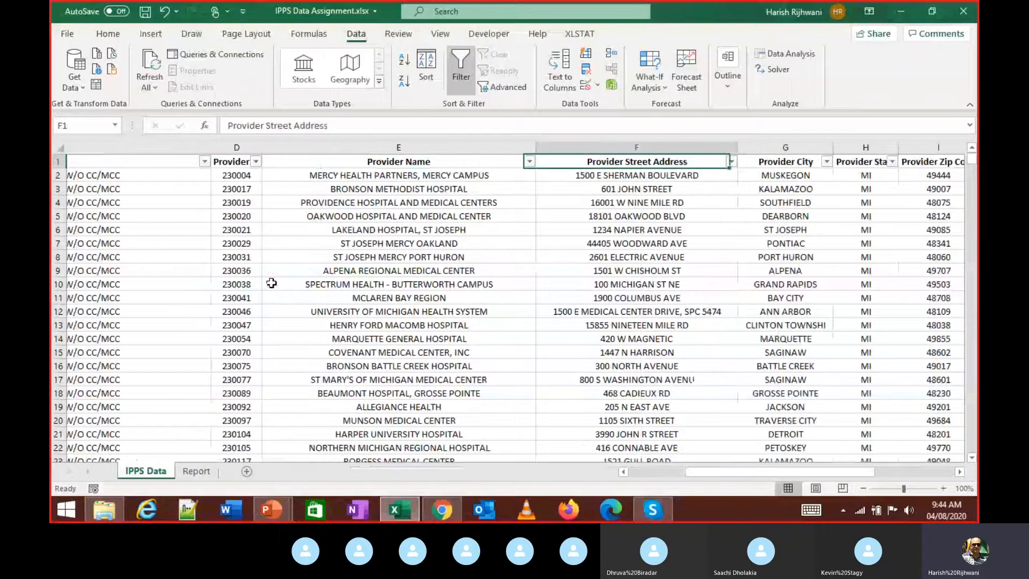
key(Right)
key(Right)
key(Right)
key(Right)
key(Right)
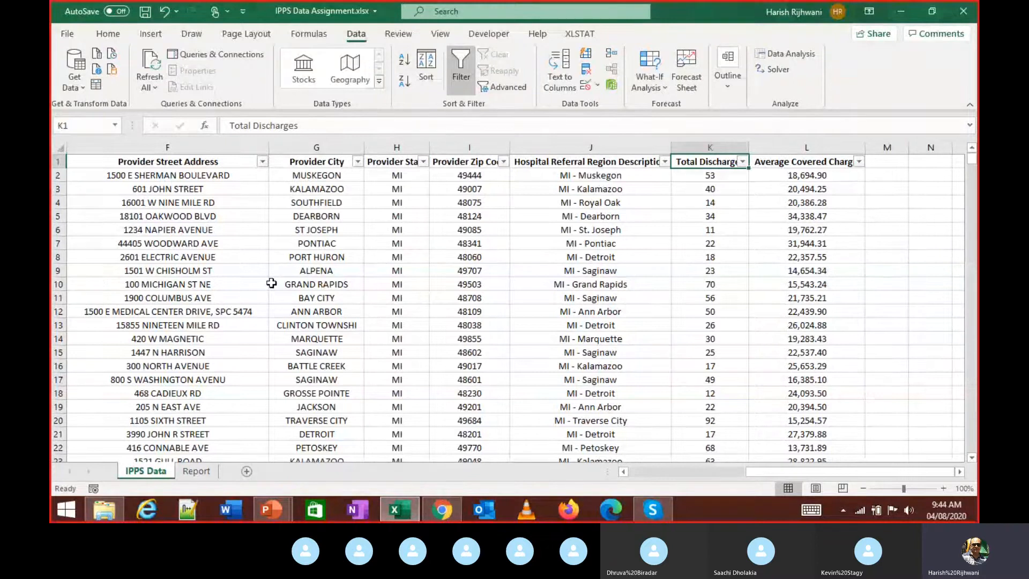
key(Right)
key(ctrl+Down)
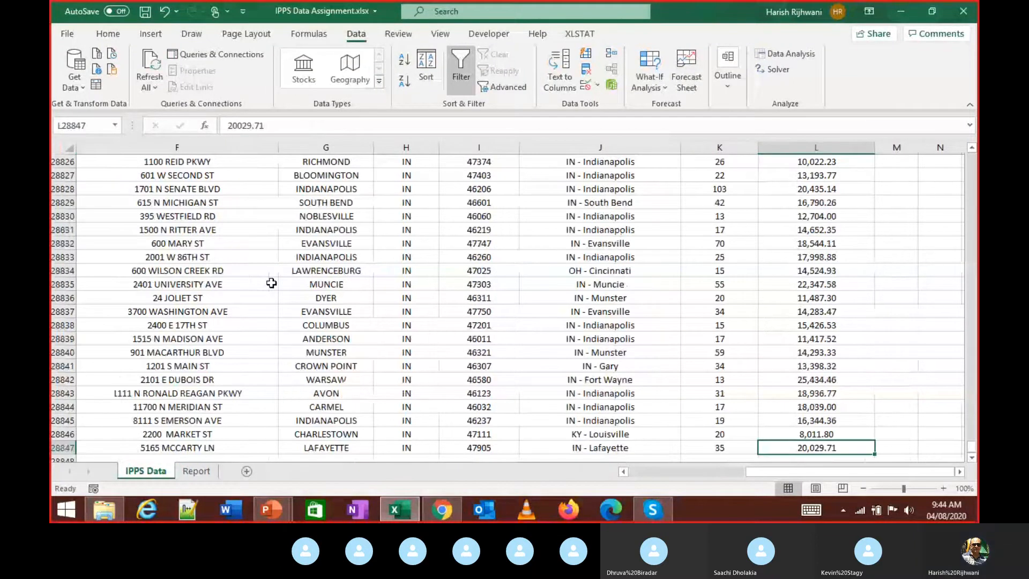
key(ctrl+Up)
key(ctrl+Left)
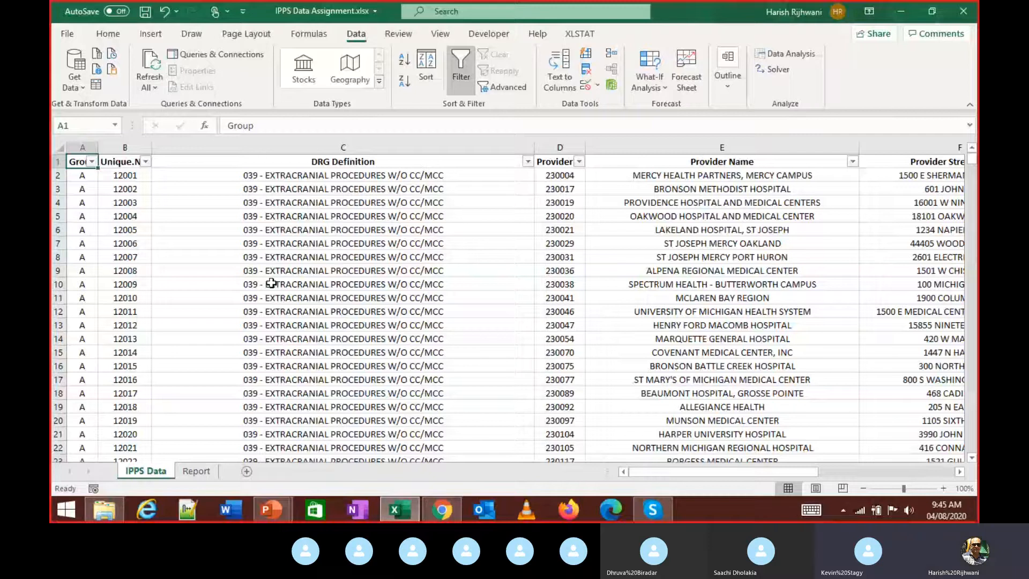
- Settle on the Provider State header cell H1
key(Right)
key(Right)
key(Right)
key(Right)
key(Right)
key(Right)
key(Right)
key(Right)
key(Right)
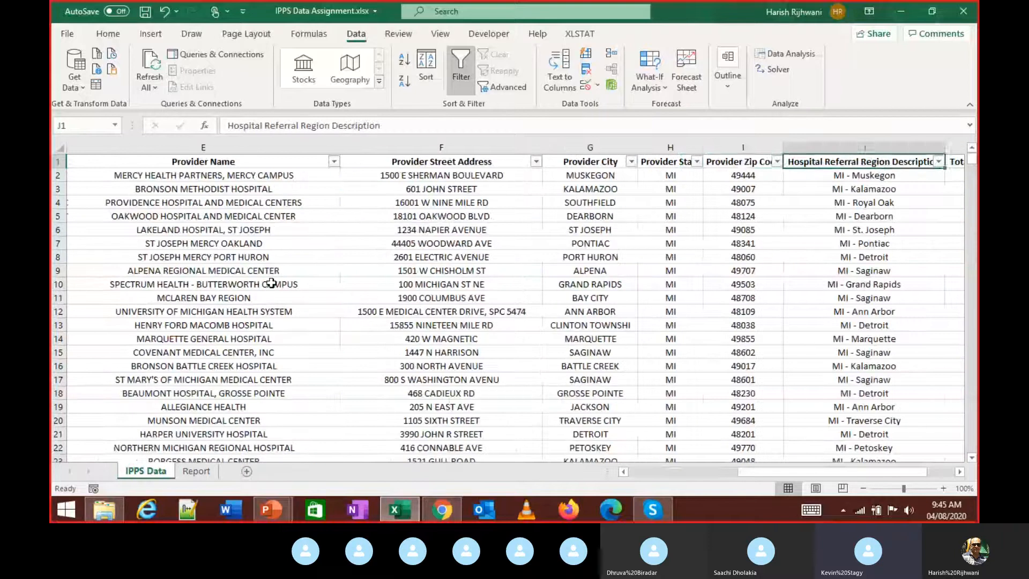
key(Left)
key(Left)
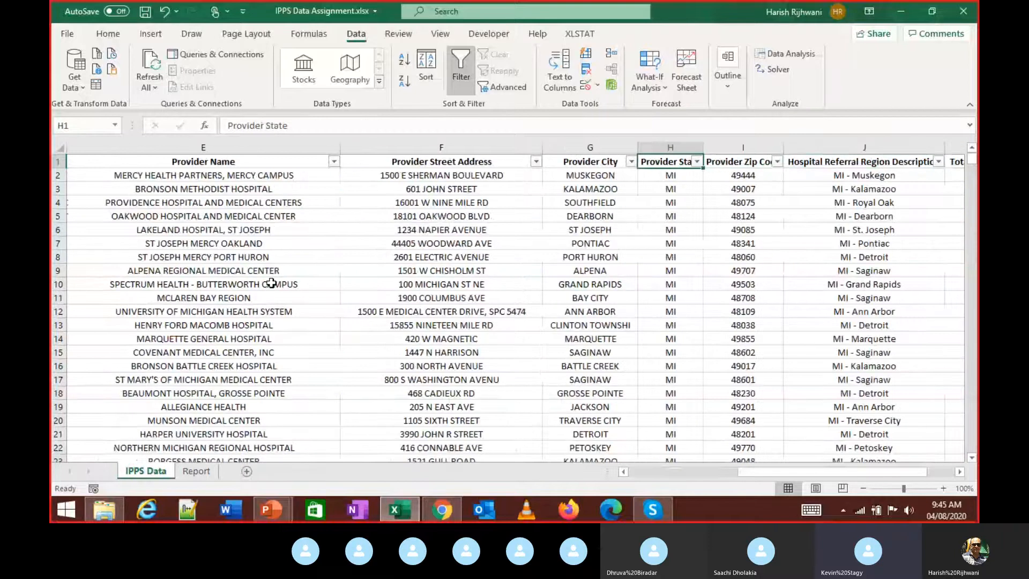
key(Down)
key(Up)
- Browse the Provider State filter list (GA, IN, MI, NC, NJ, VA) without applying, then switch to Chrome
key(alt+Down)
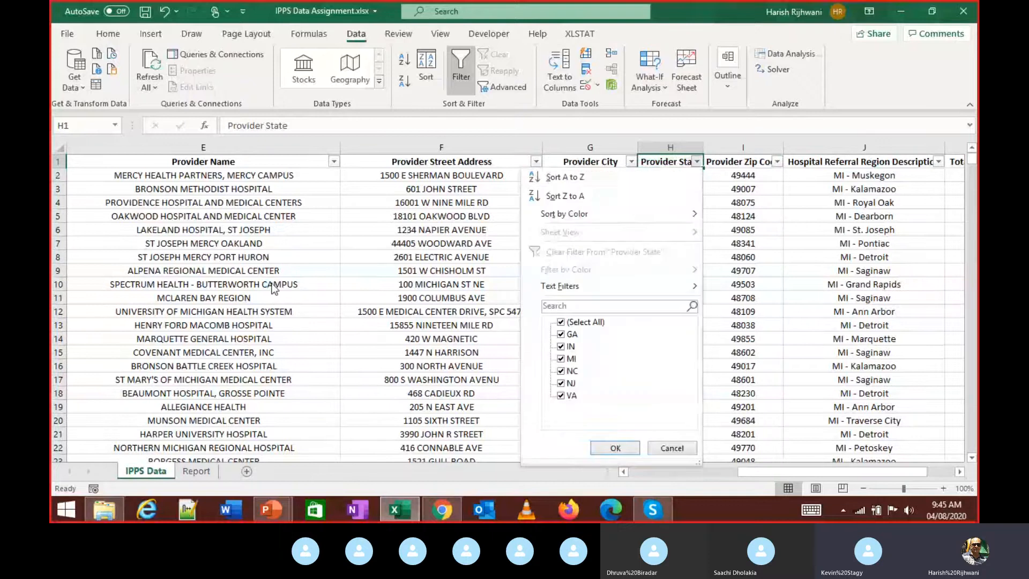
key(Tab)
key(Tab)
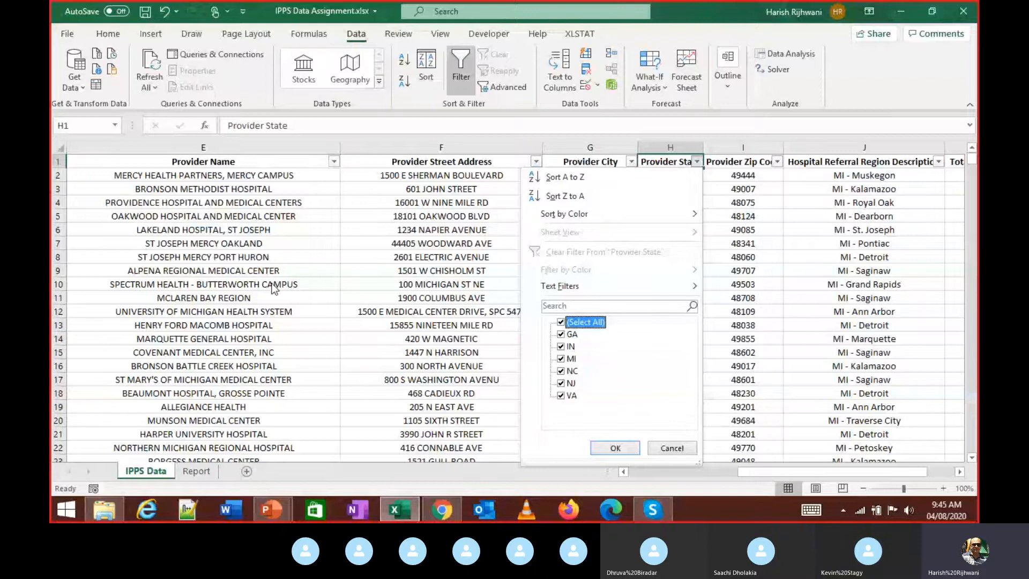
key(space)
key(Down)
key(Down)
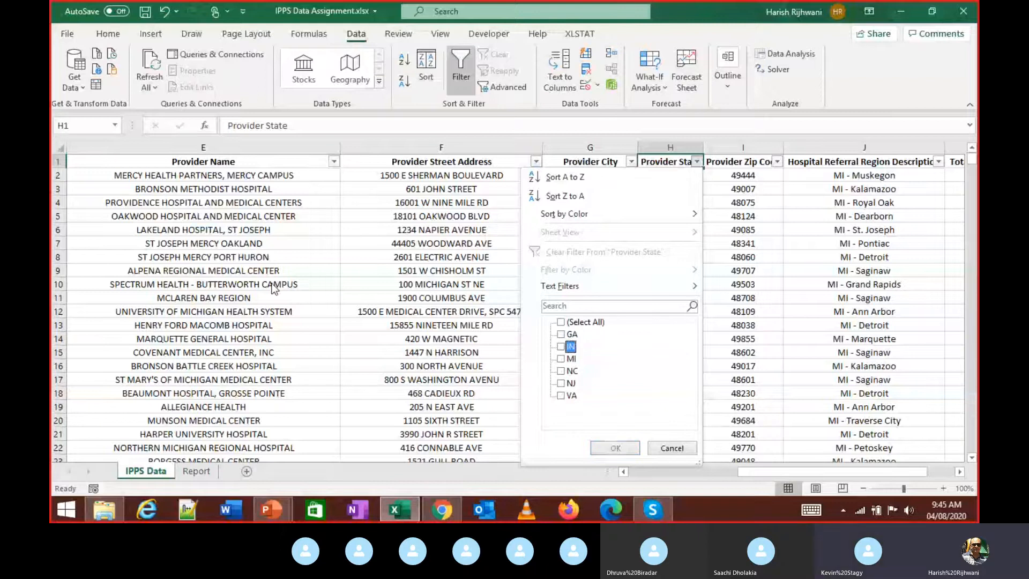
key(Down)
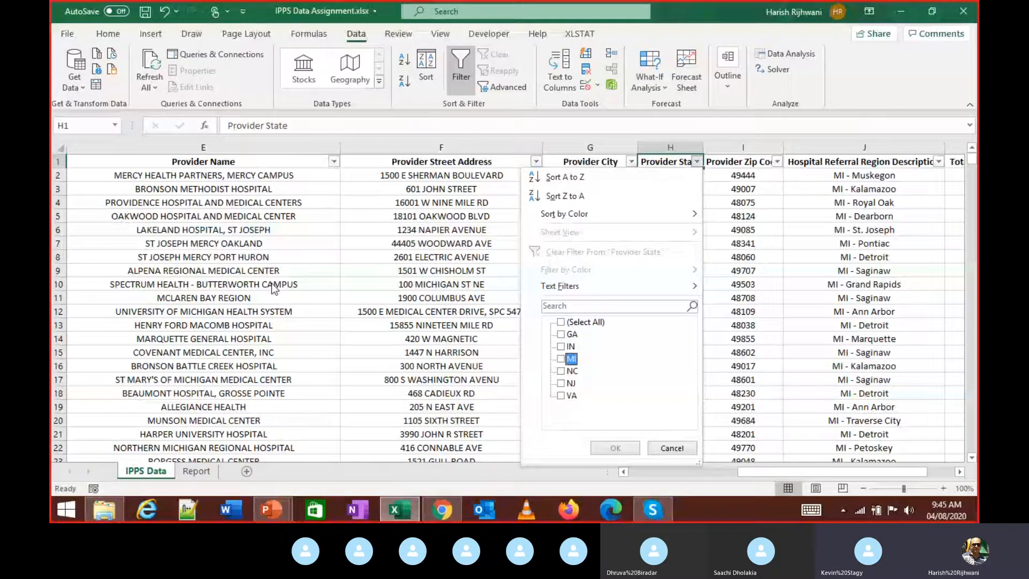
key(Down)
key(Down)
key(Down)
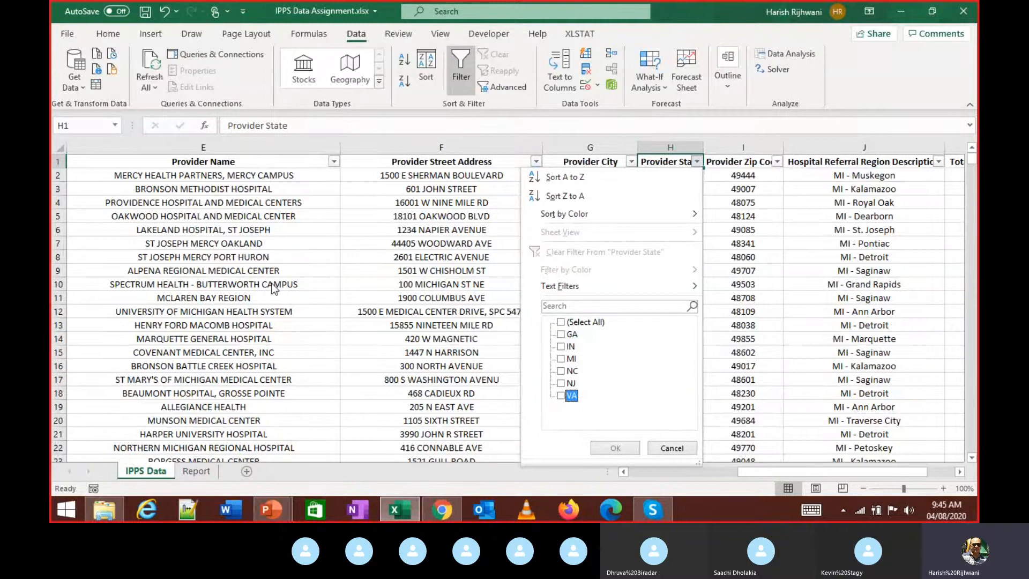
key(Escape)
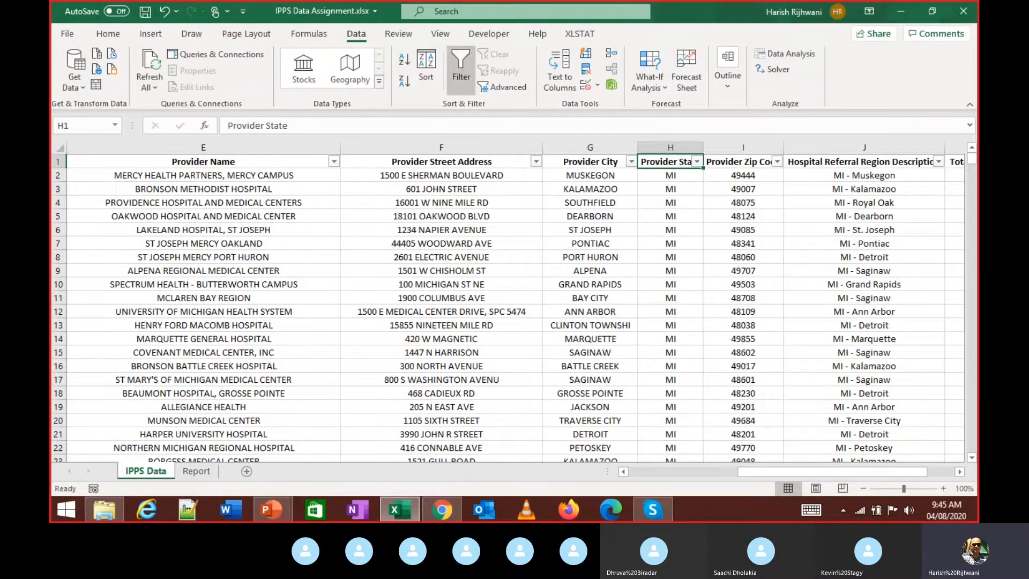
click(442, 512)
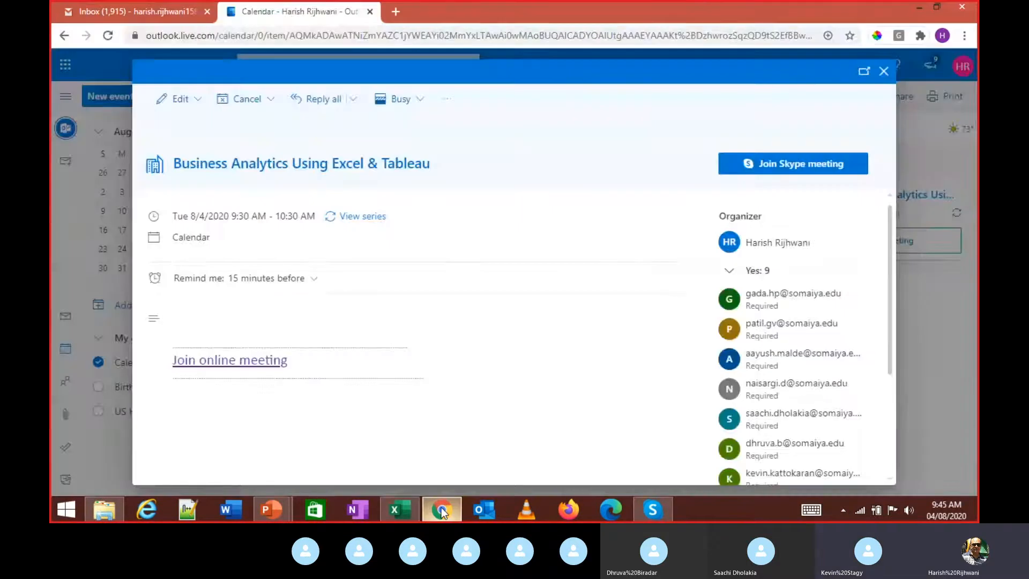
- Google 'us state codes' and open the UPS US state and Canada province codes page
key(ctrl+t)
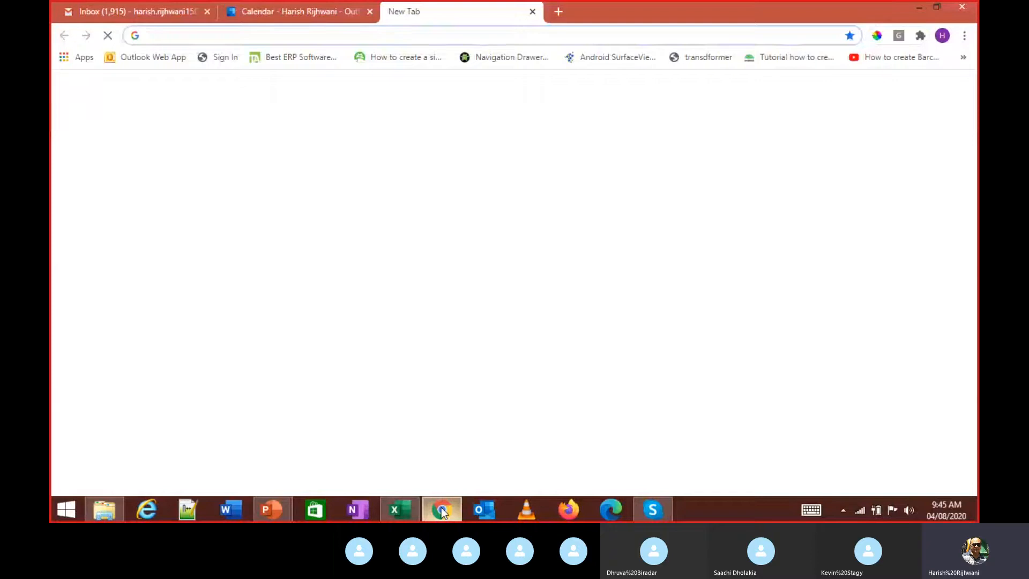
text(us state codes)
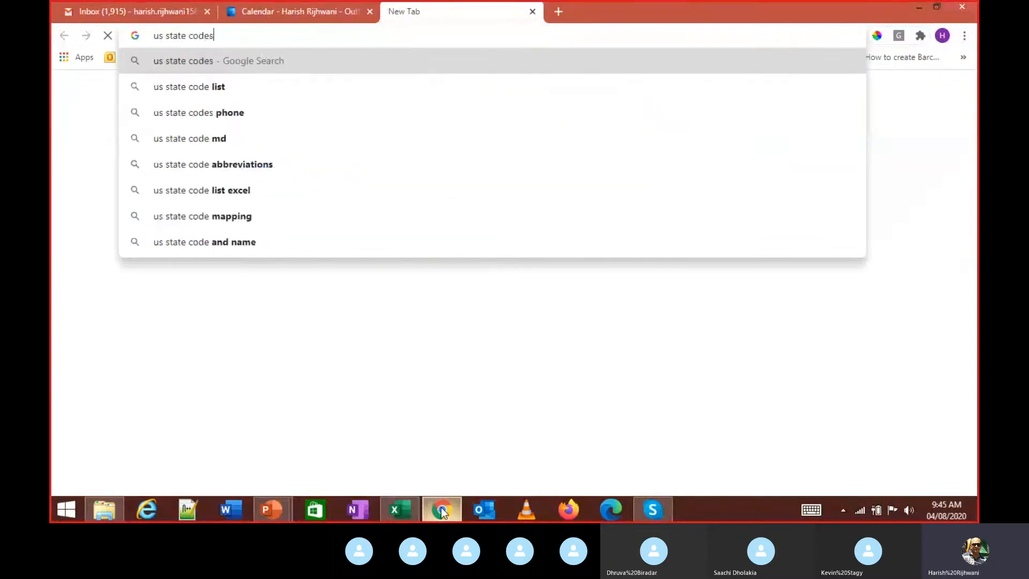
key(Return)
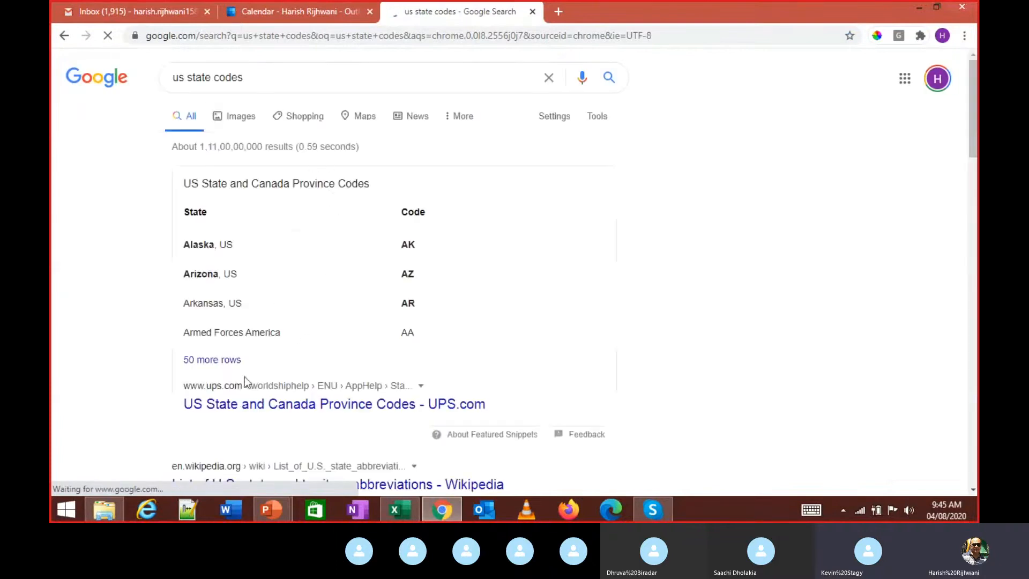
click(233, 402)
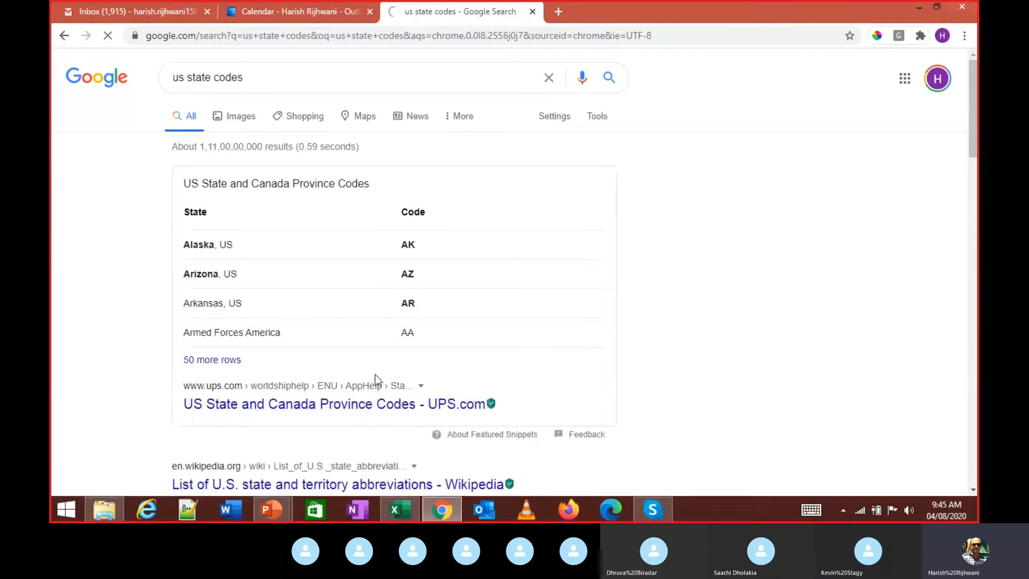
click(375, 381)
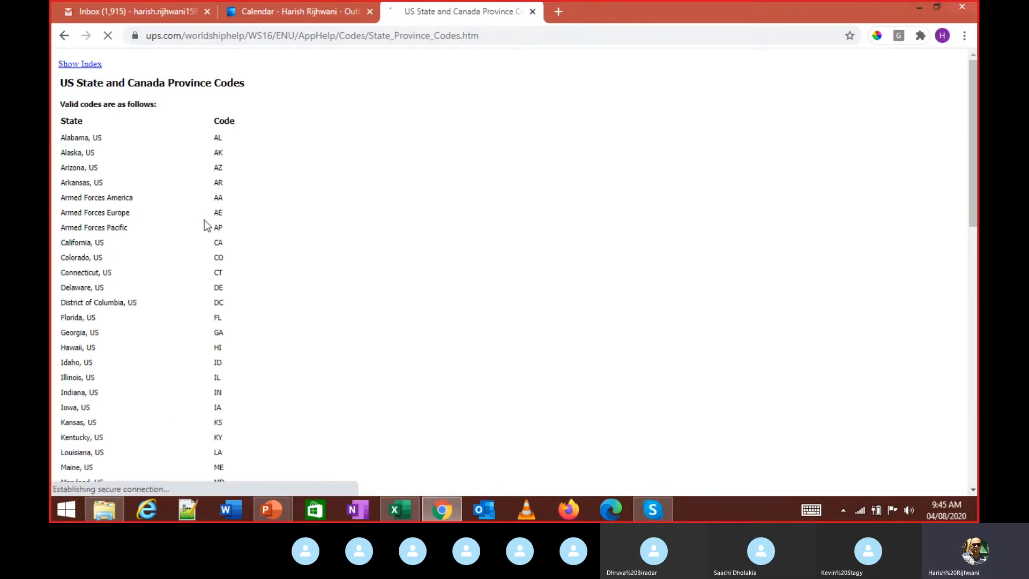
triple_click(195, 335)
key(alt+Tab)
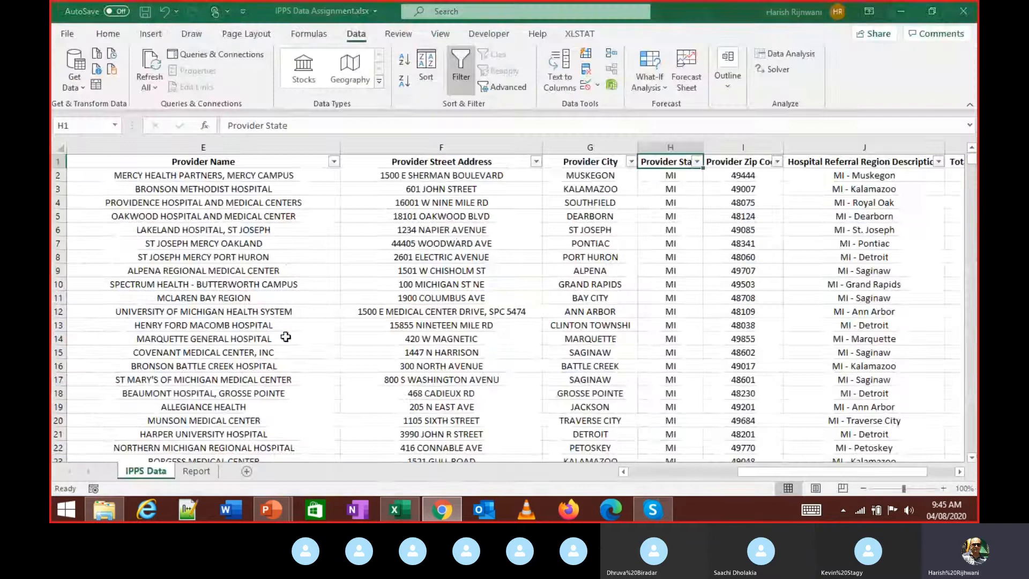
- Find Michigan (MI) on the UPS codes page and compare it with the Provider State filter
key(alt+Tab)
scroll(150, 323, down, 2)
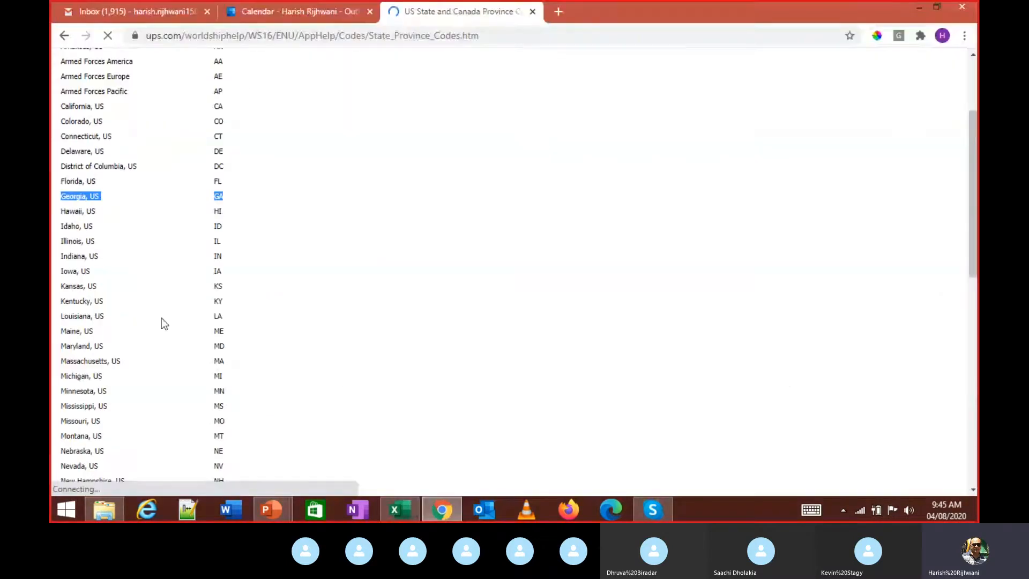
triple_click(66, 375)
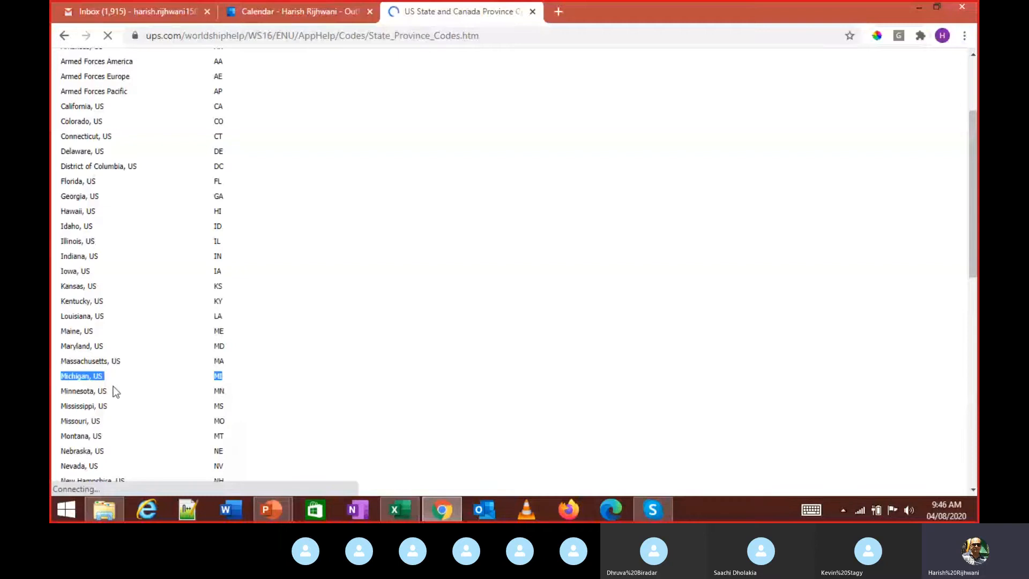
click(127, 377)
key(alt+Tab)
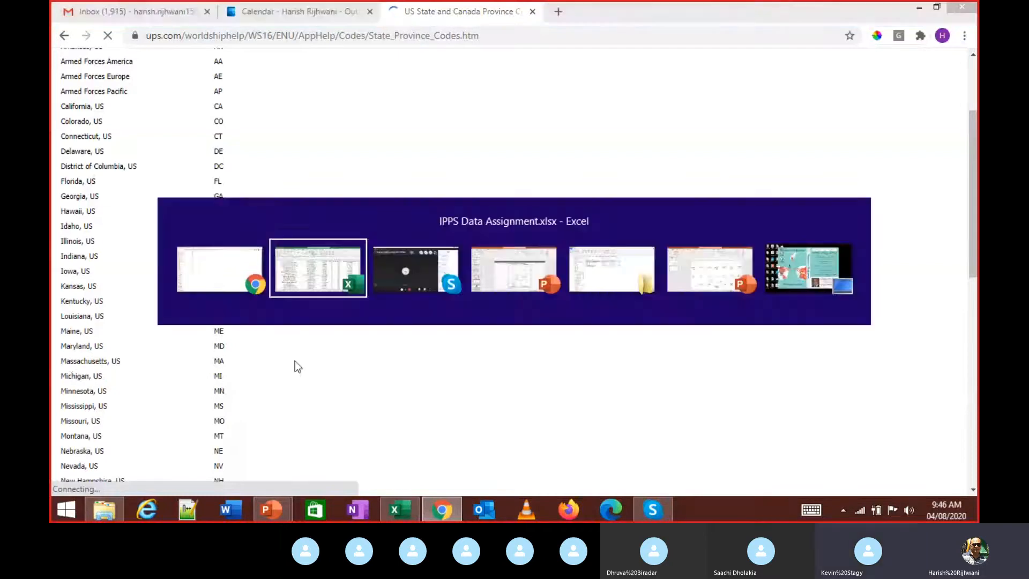
key(alt+Down)
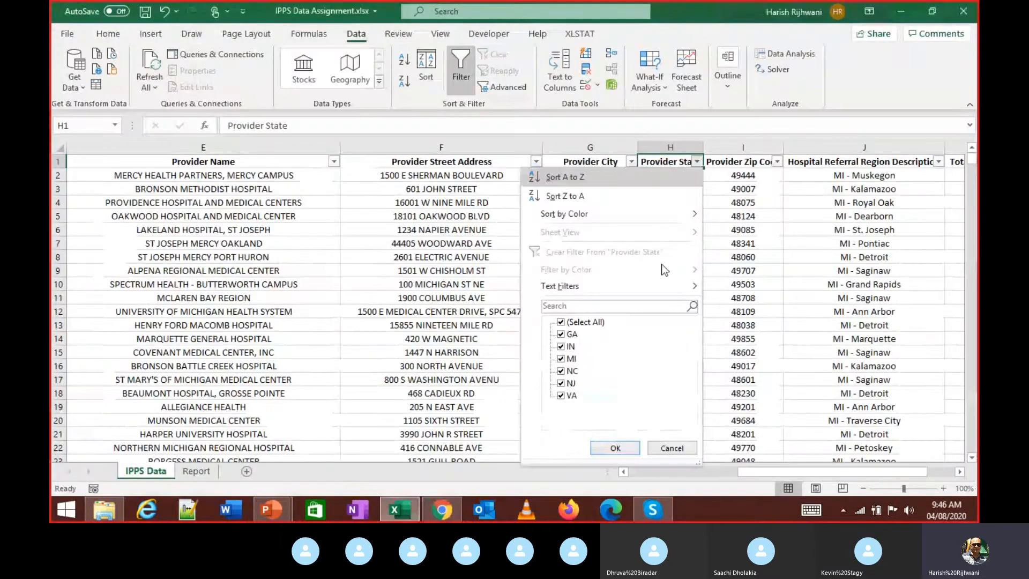
key(Down)
key(Down)
key(Down)
key(Down)
key(Down)
key(Down)
key(Down)
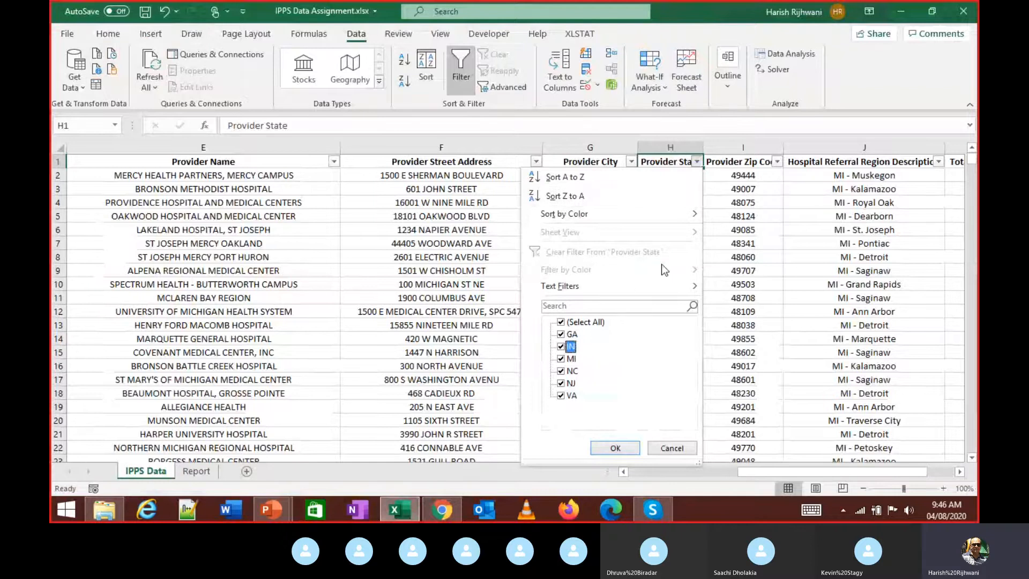
- Look up Indiana (IN) and check it in the Provider State filter list
key(alt+Tab)
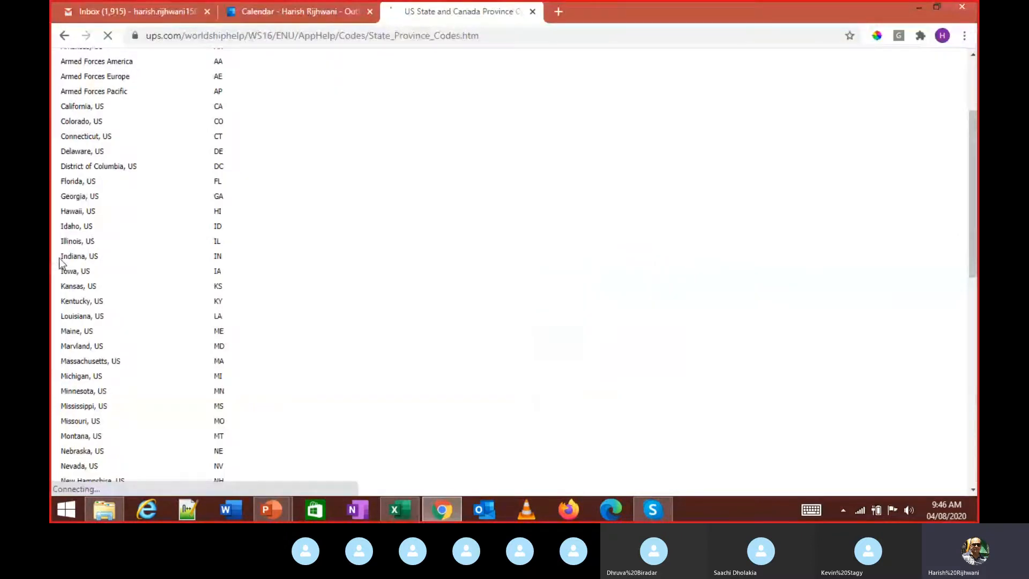
triple_click(105, 256)
drag(234, 260, 52, 256)
click(95, 262)
key(alt+Tab)
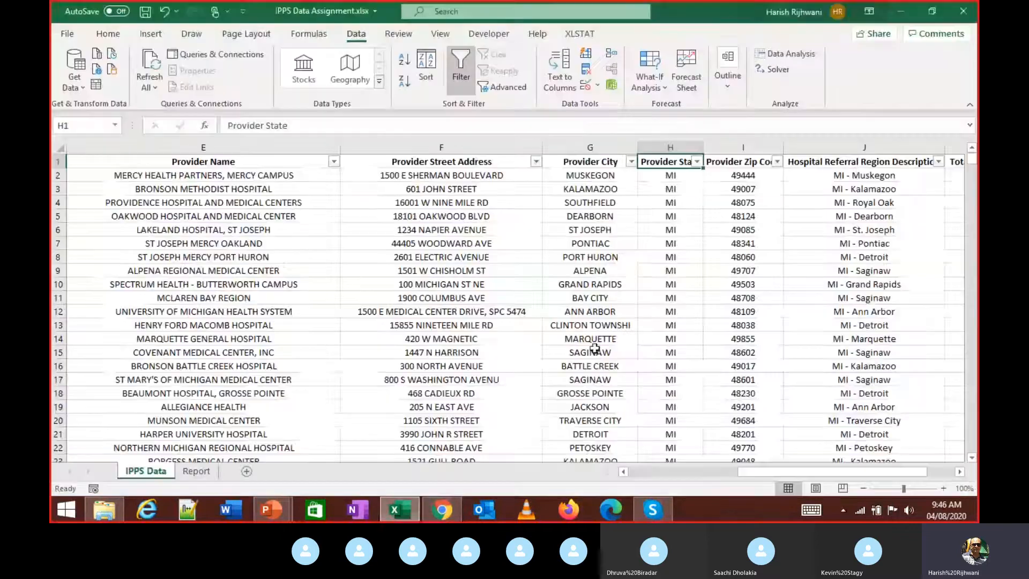
key(alt+Down)
key(Down)
key(Down)
key(Down)
key(Down)
key(Down)
key(Down)
key(Down)
key(Down)
key(Down)
key(Down)
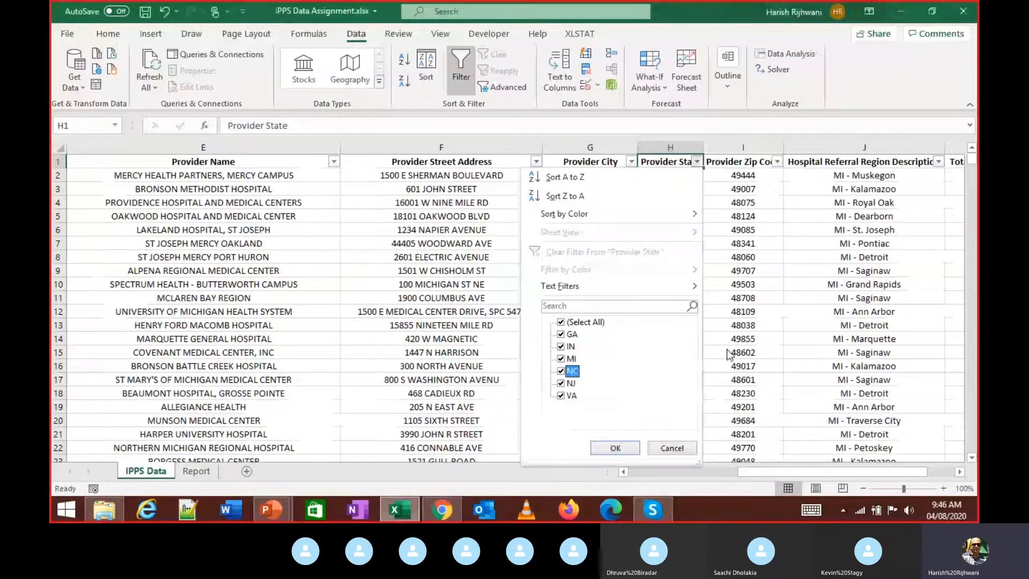
key(Up)
key(Up)
key(Up)
key(Up)
key(space)
key(Down)
key(Down)
key(Down)
key(Down)
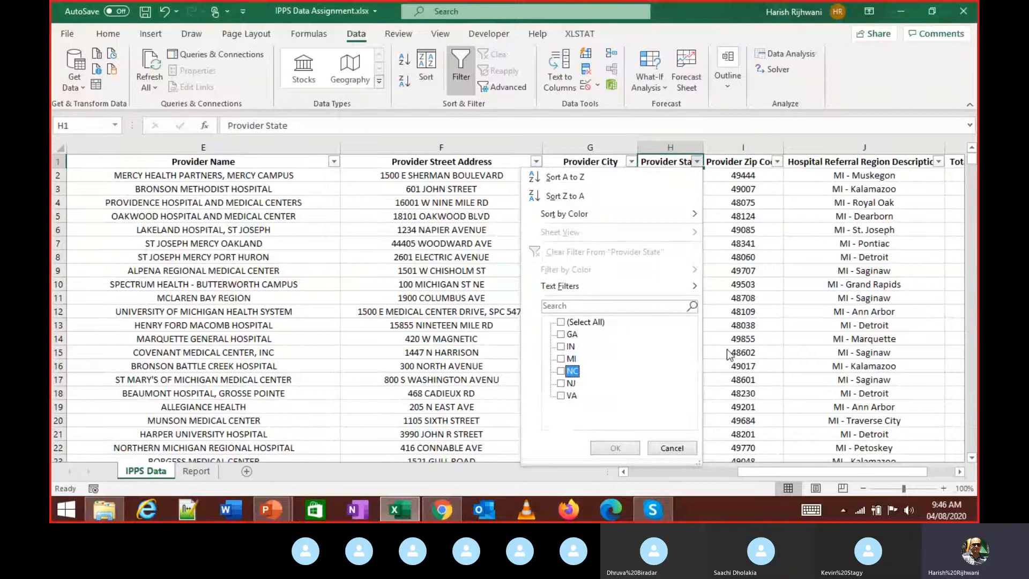
key(Escape)
- Look up North Carolina (NC) and check it against the Provider State filter list
key(alt+Tab)
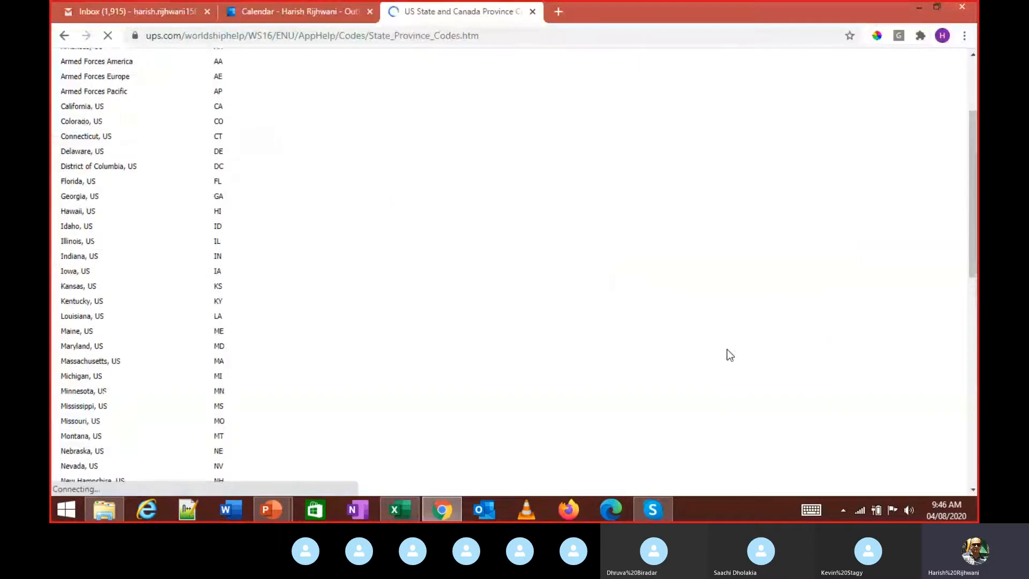
scroll(727, 350, down, 4)
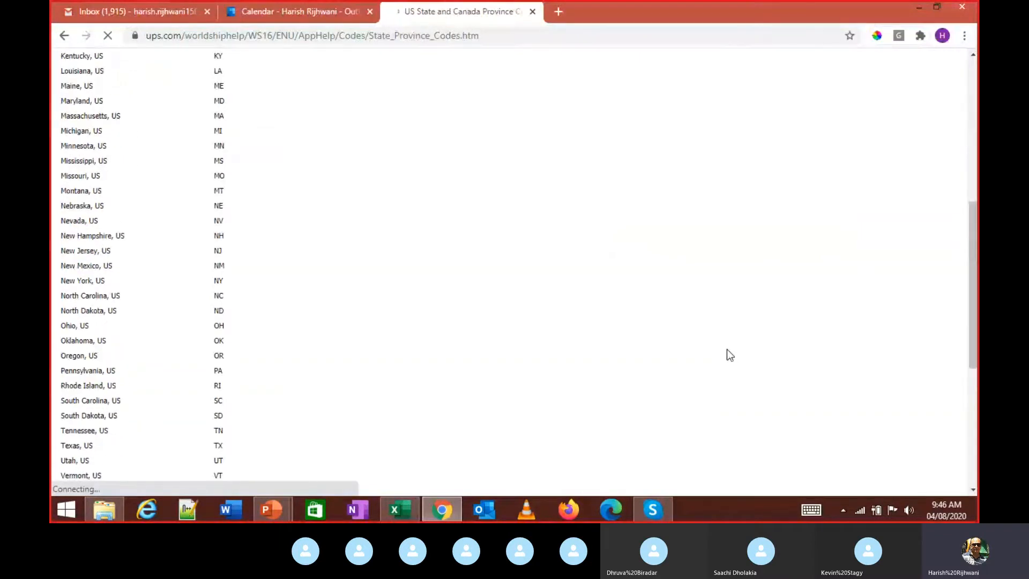
drag(62, 294, 227, 294)
click(242, 295)
key(alt+Tab)
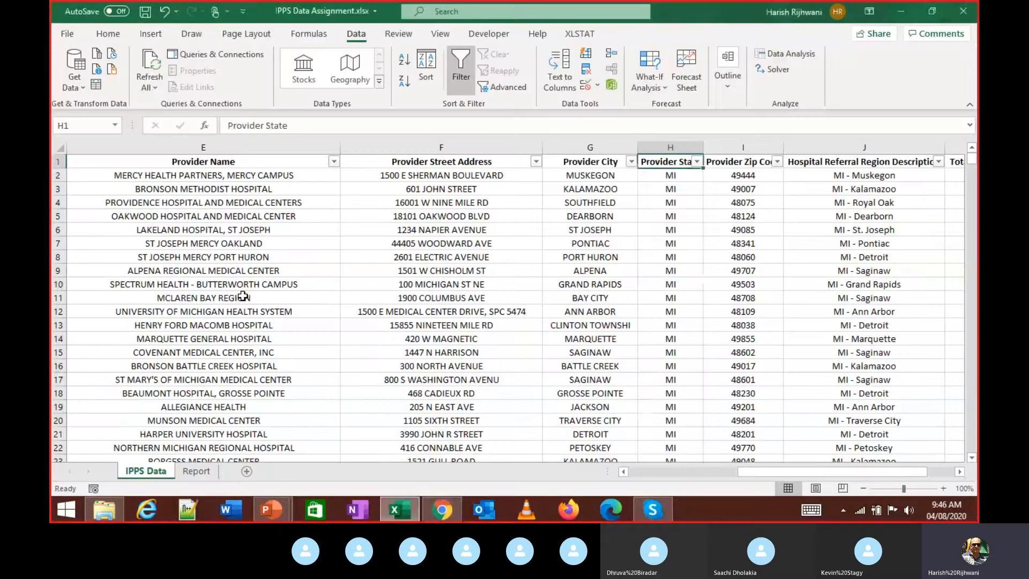
key(Down)
key(Down)
key(Down)
key(Down)
key(Down)
key(Down)
key(Down)
key(Down)
key(Down)
key(Down)
key(Down)
key(Down)
key(Down)
key(Down)
key(Down)
key(Down)
key(Down)
key(Down)
key(Up)
key(Up)
key(Up)
key(Up)
key(Up)
key(Up)
key(Up)
key(Up)
key(Up)
key(Up)
key(Up)
key(Up)
key(Up)
key(Up)
key(Up)
key(Up)
key(Up)
key(Up)
key(alt+Down)
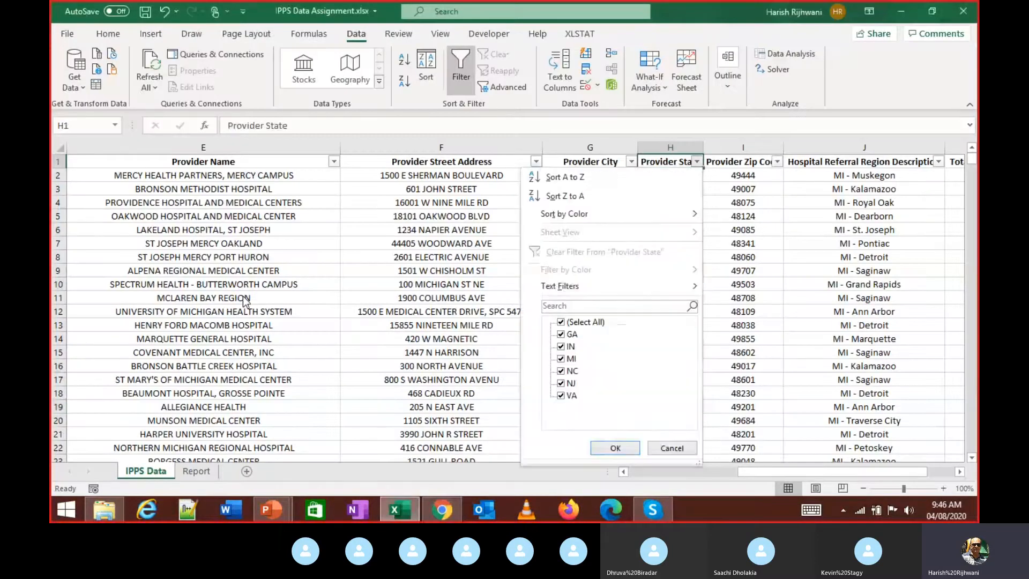
key(Down)
key(Down)
key(Down)
key(Down)
key(Down)
key(Down)
key(Down)
key(Down)
key(Down)
key(Down)
key(Down)
key(Escape)
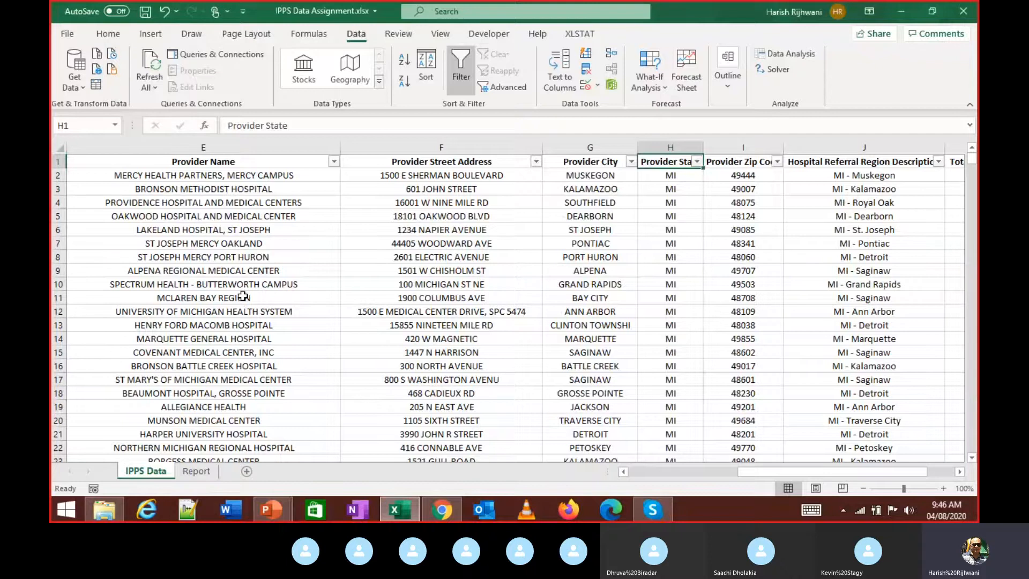
- Highlight Virginia's code VA on the UPS page, then return to the IPPS Data workbook
key(alt+Tab)
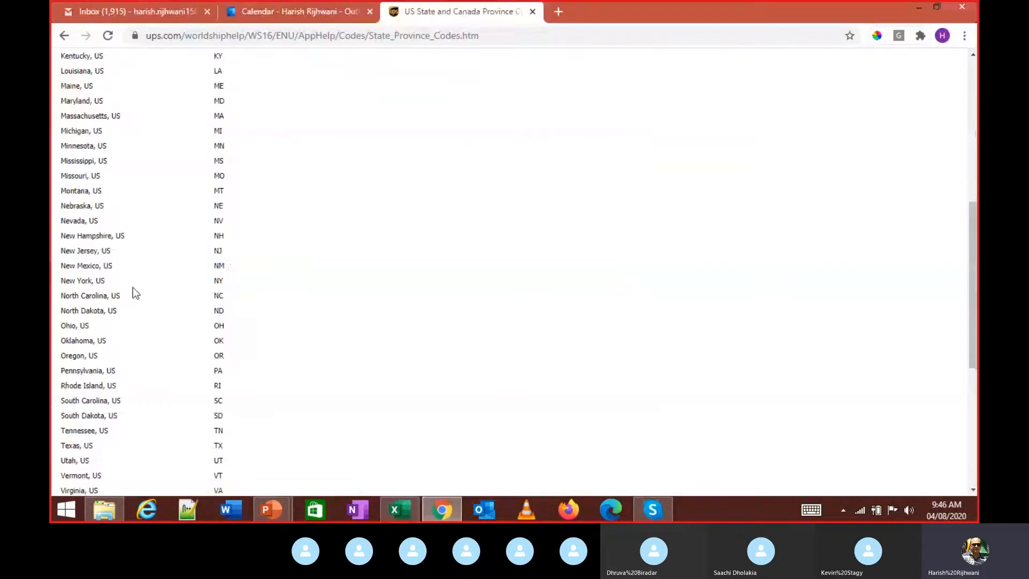
scroll(209, 418, down, 1)
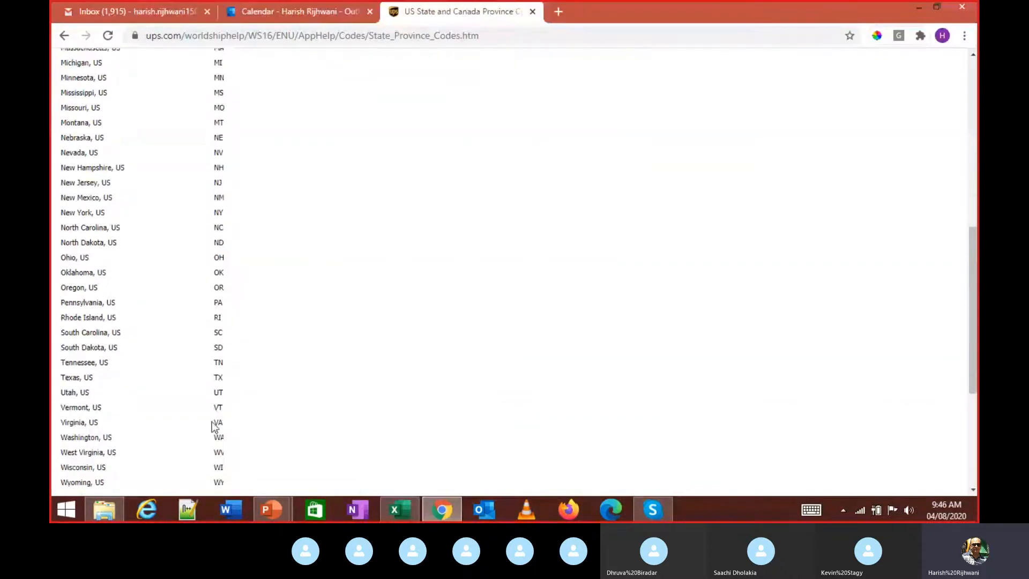
mouse_move(225, 425)
mouse_down()
mouse_move(62, 423)
mouse_move(232, 424)
mouse_up()
click(232, 423)
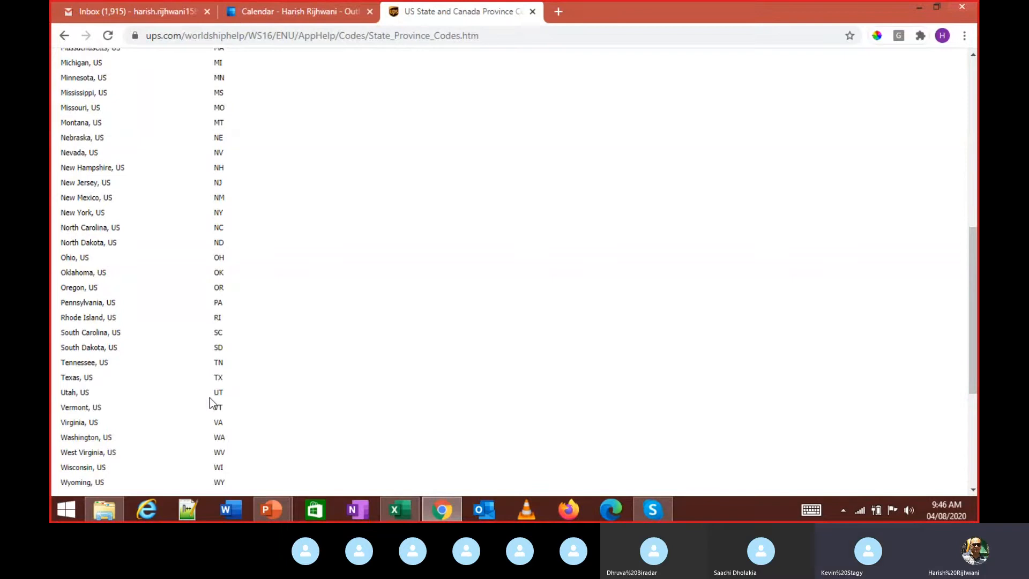
key(alt+Tab)
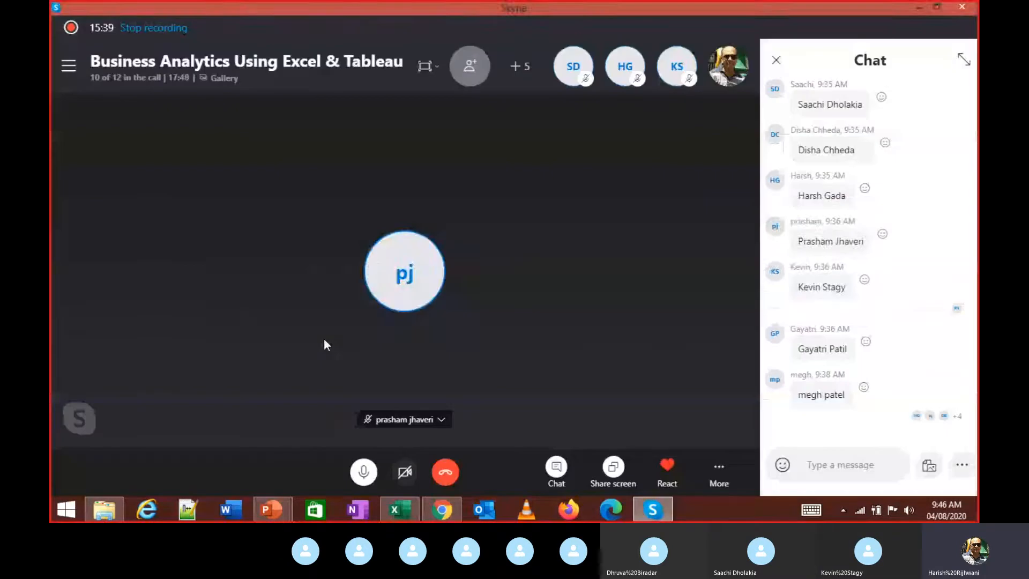
key(alt+Tab)
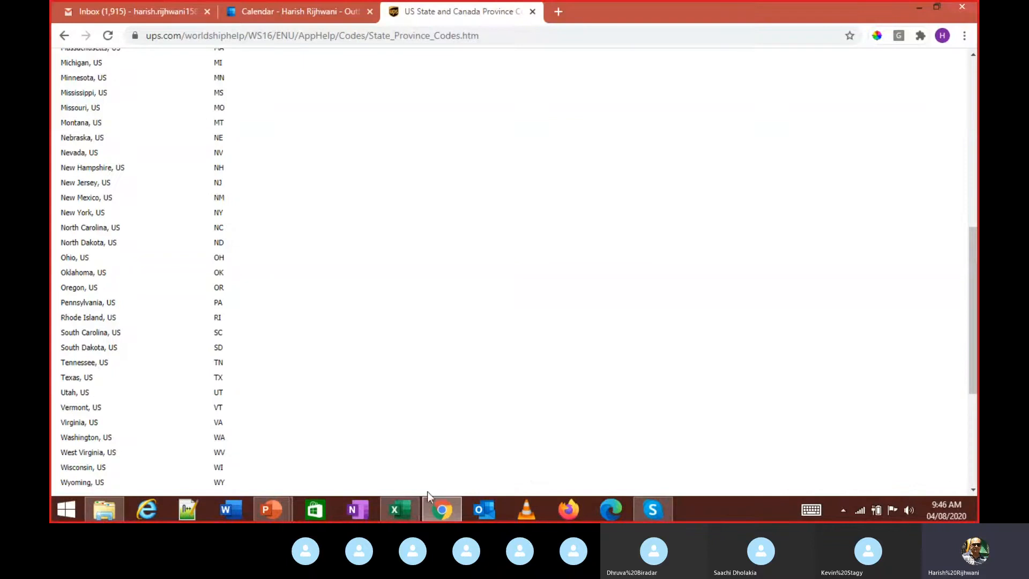
click(399, 509)
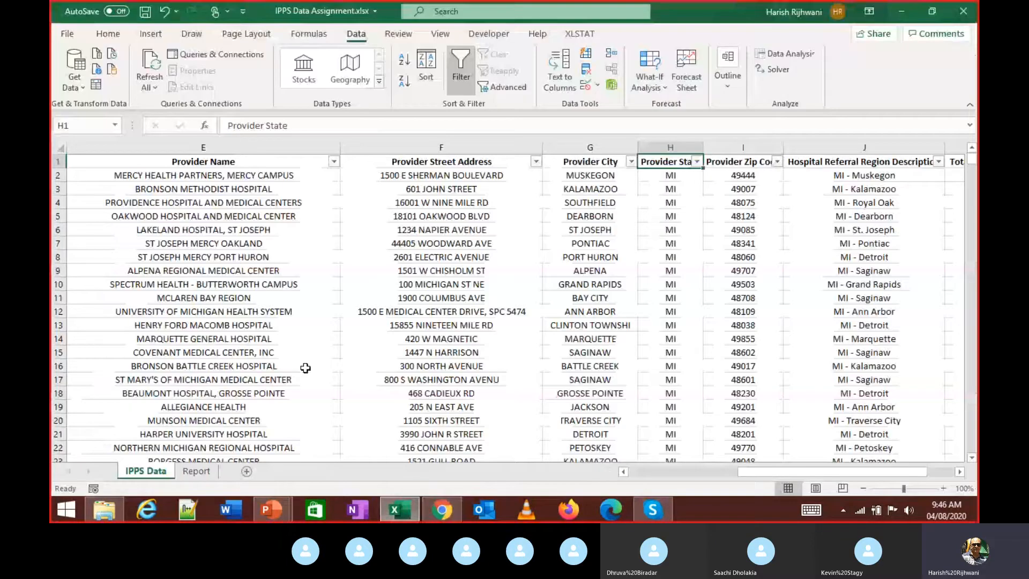
key(Right)
key(Right)
key(Right)
key(Right)
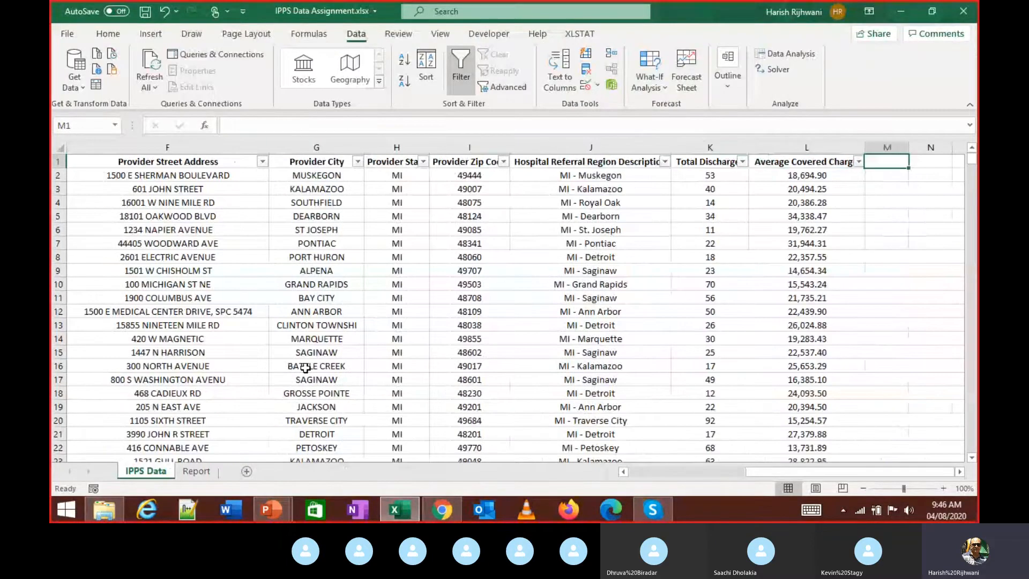
key(Left)
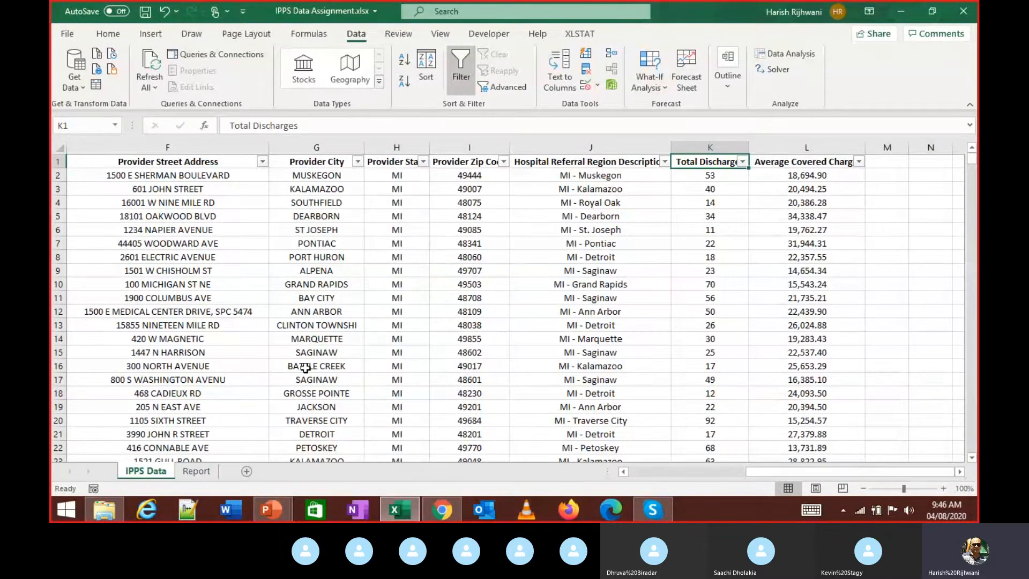
key(Down)
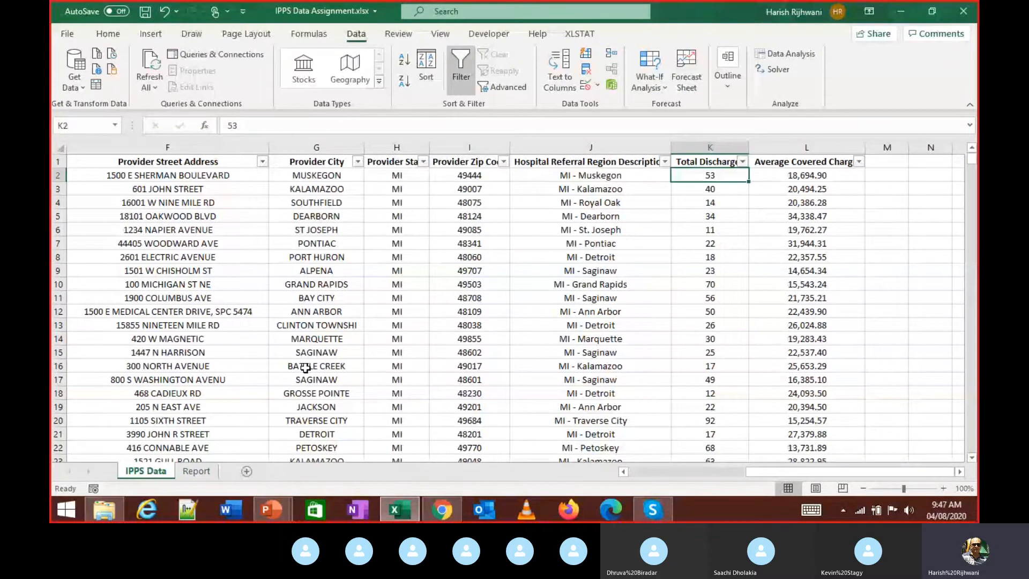
key(Left)
key(Left)
key(Left)
key(Left)
key(Left)
key(Left)
key(Left)
key(Left)
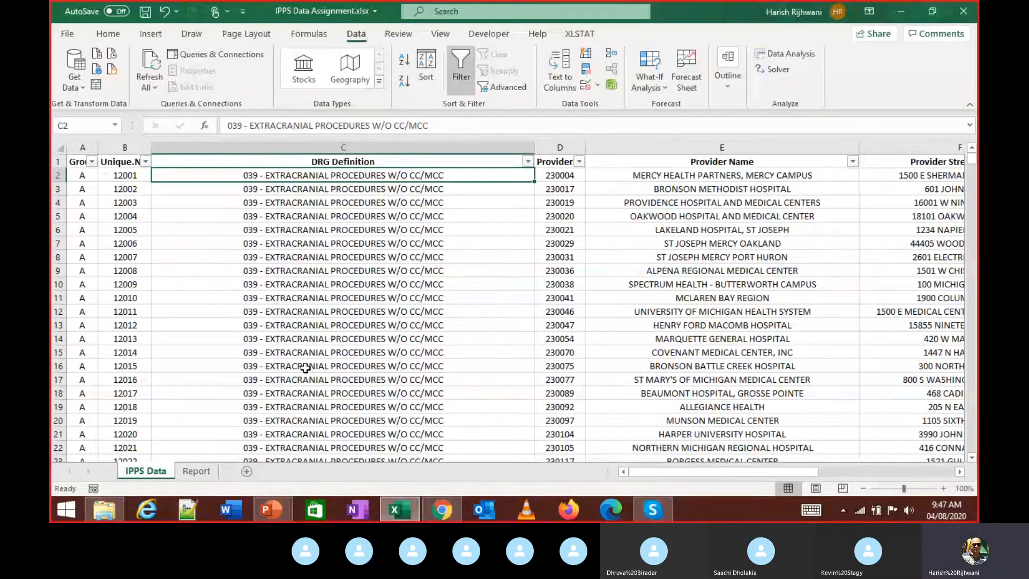
key(Up)
key(Right)
key(Right)
key(alt+Down)
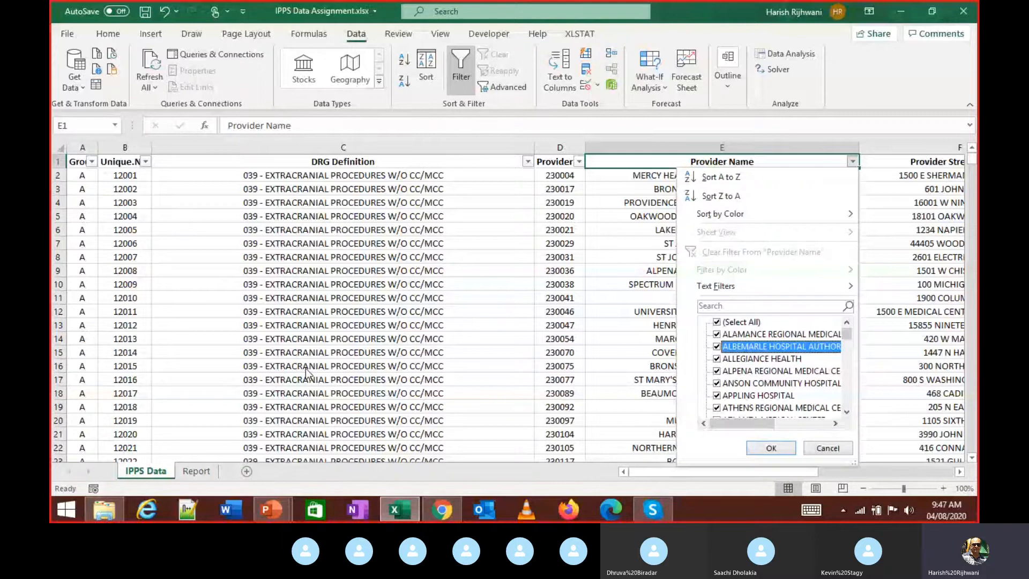
key(Escape)
key(ctrl+Right)
key(Down)
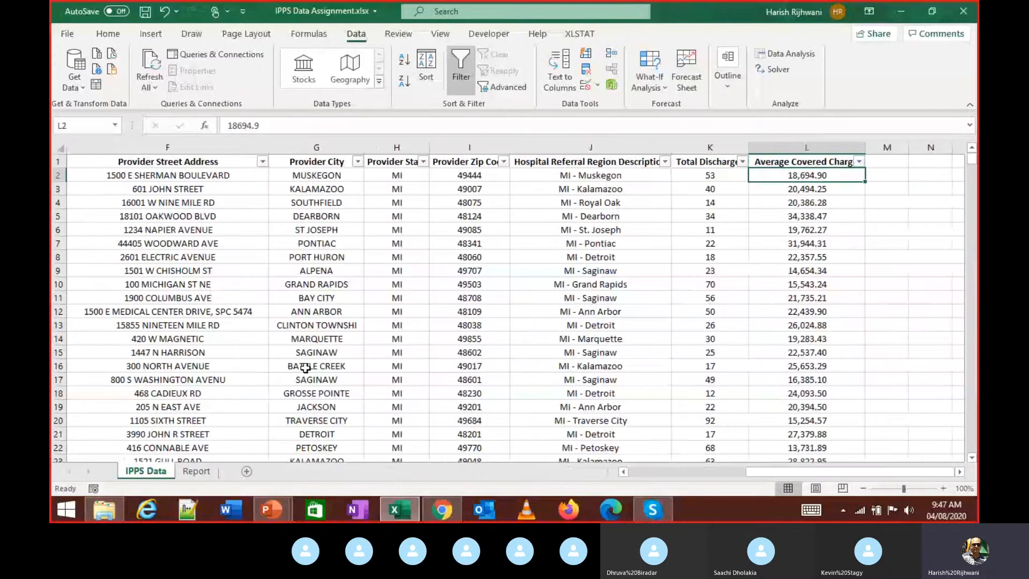
key(Left)
key(Left)
key(Left)
key(Left)
key(Left)
key(Left)
key(Left)
key(Left)
key(Left)
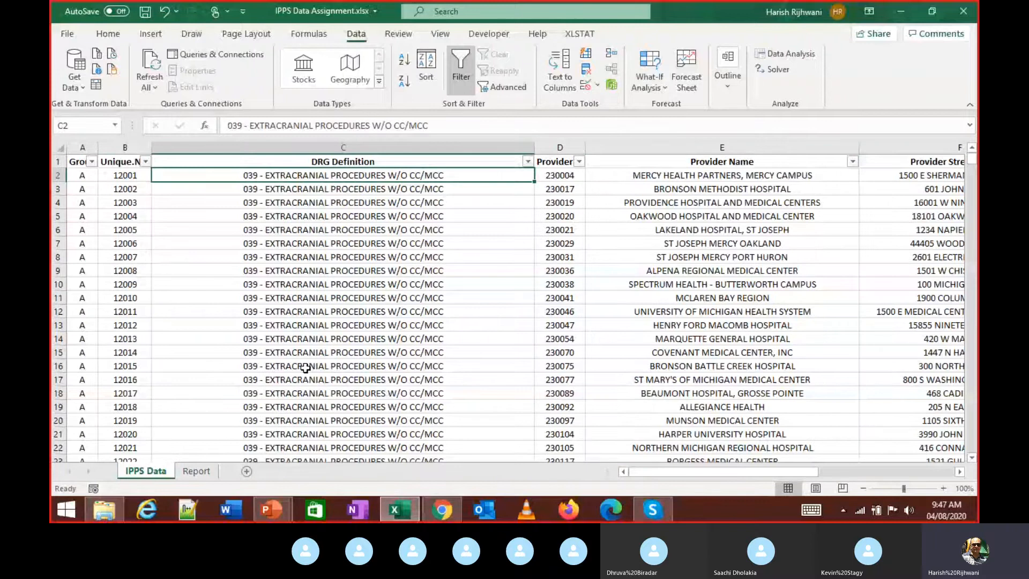
key(Up)
key(ctrl+Right)
key(Down)
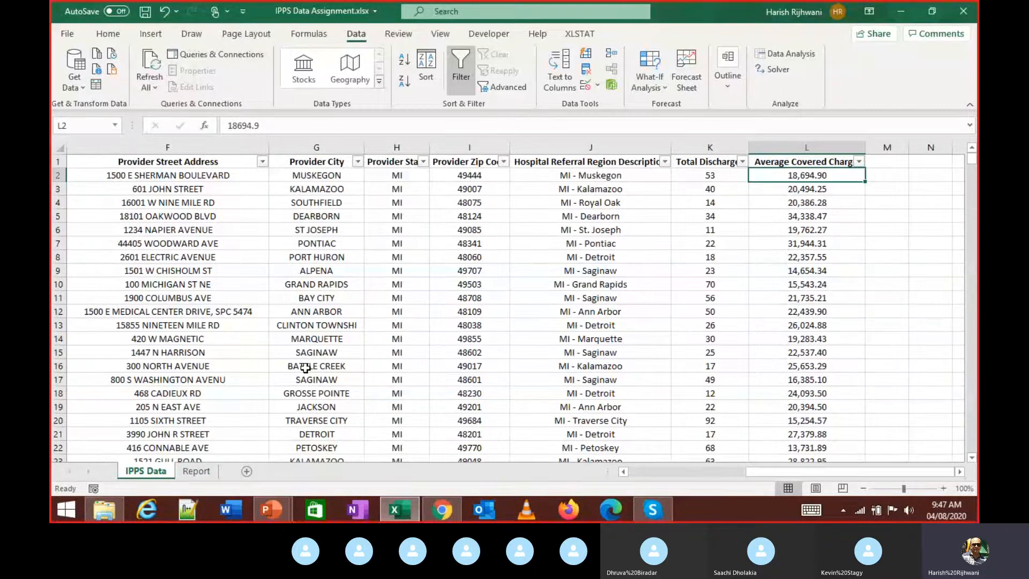
key(ctrl+Page_Down)
key(Right)
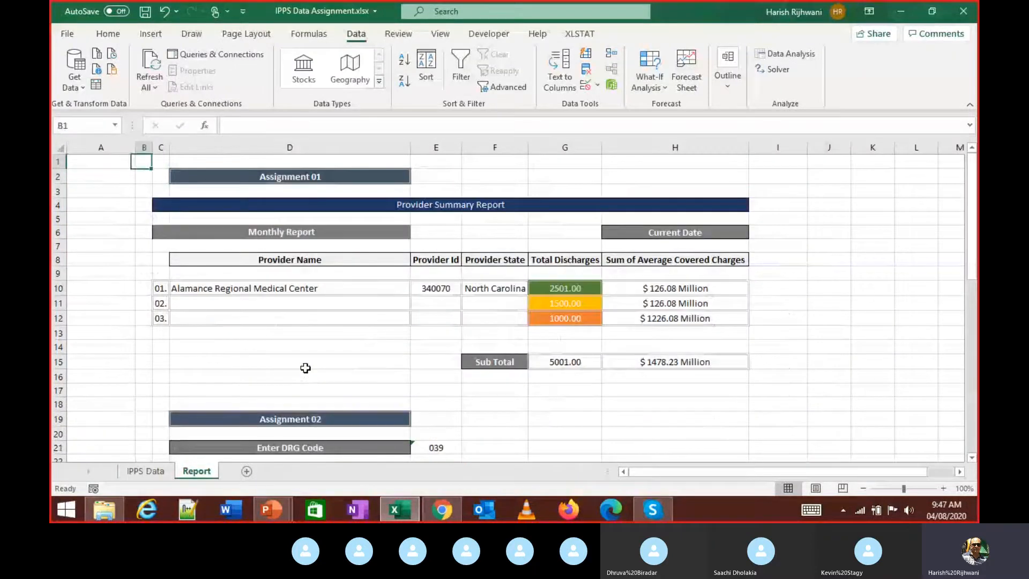
key(Down)
key(Down)
key(Down)
key(Down)
key(Down)
key(Down)
key(Down)
key(Down)
key(Down)
key(Down)
key(Down)
key(Down)
key(Down)
key(Down)
key(Down)
key(Down)
key(Down)
key(Down)
key(Down)
key(Down)
key(Down)
key(Down)
key(Down)
key(Down)
key(Down)
key(Down)
key(Down)
key(Down)
key(Down)
key(Down)
key(Down)
key(Down)
key(Down)
key(Down)
key(Down)
key(Down)
key(Down)
key(Down)
key(Down)
key(Down)
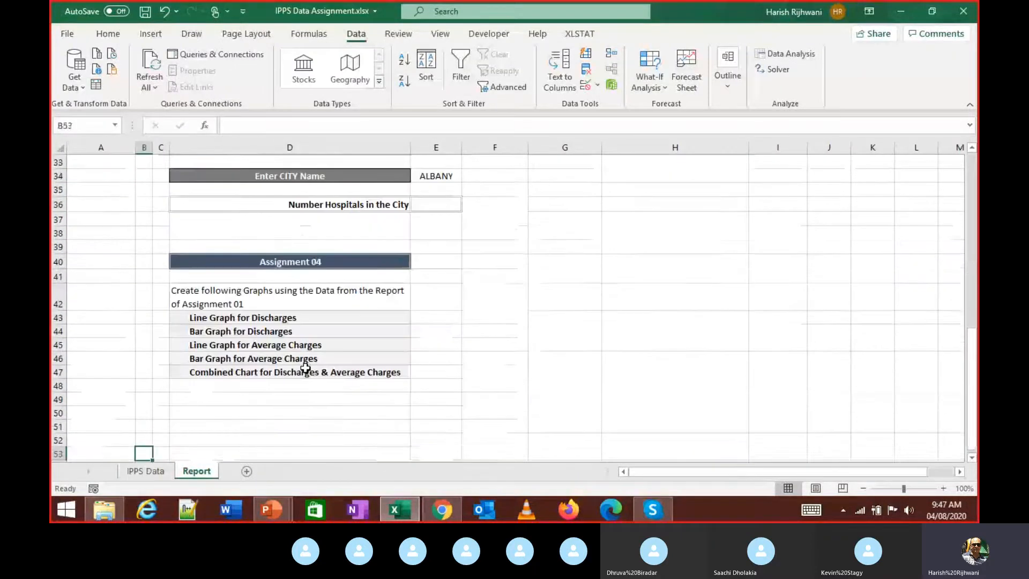
key(Up)
key(Up)
key(Up)
key(Up)
key(Up)
key(Up)
key(Up)
key(Up)
key(Up)
key(Up)
key(Up)
key(Up)
key(Up)
key(Up)
key(Up)
key(Up)
key(Up)
key(Up)
key(Up)
key(Up)
key(Up)
key(Up)
key(Up)
key(Up)
key(Up)
key(Up)
key(Up)
key(Up)
key(Up)
key(Up)
key(Up)
key(Up)
key(Up)
key(Up)
key(Up)
key(Up)
key(Up)
key(Up)
key(Up)
key(Up)
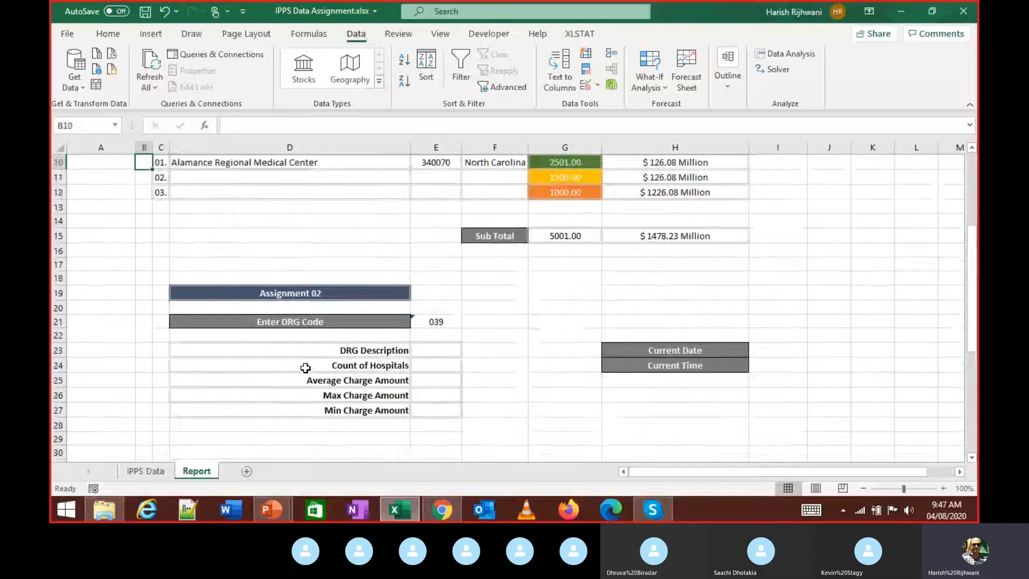
key(Left)
key(Down)
key(Down)
key(Down)
key(Down)
key(Down)
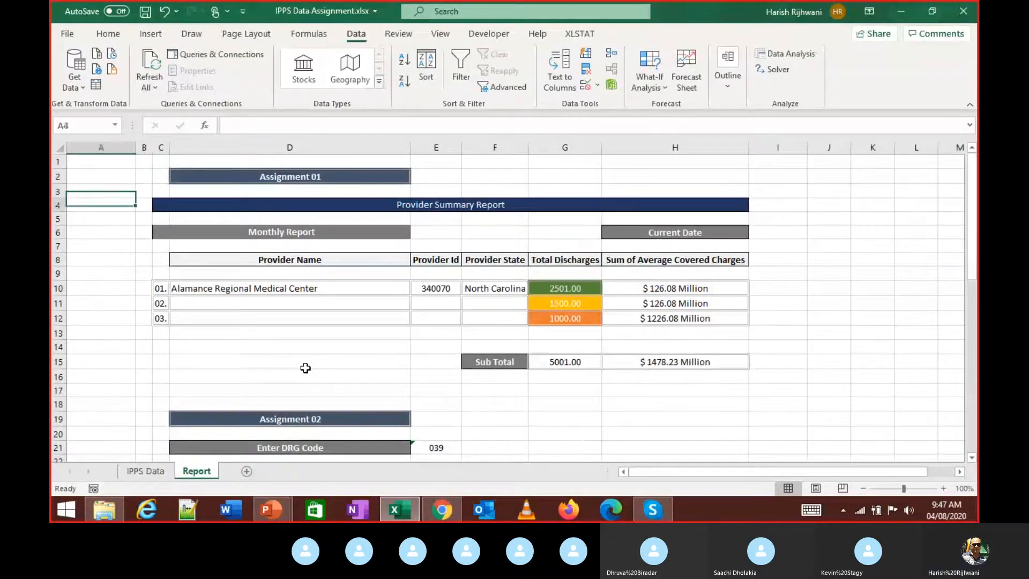
key(Right)
key(Right)
key(Up)
key(Up)
key(shift+Down)
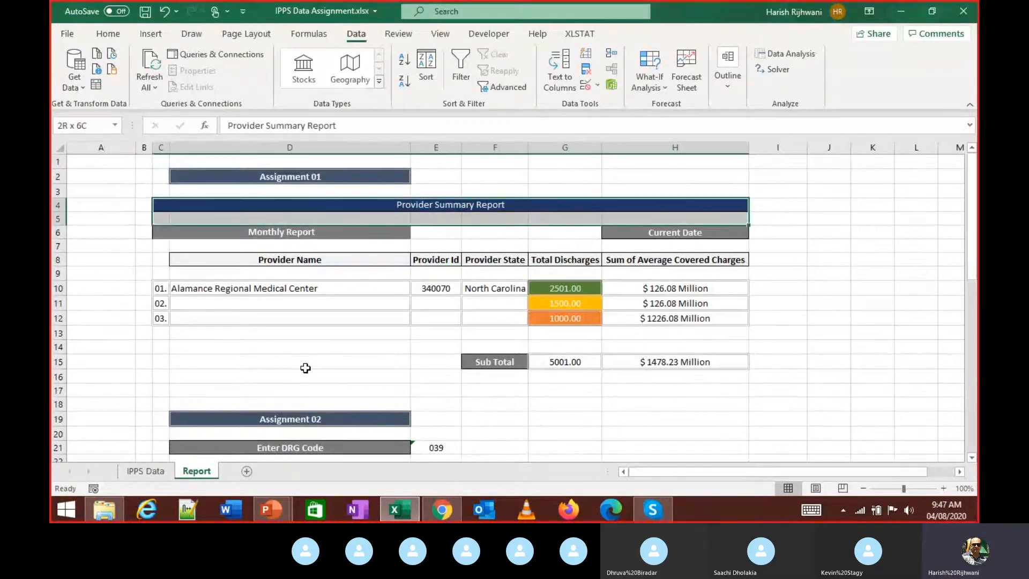
key(shift+Down)
key(shift+Down)
key(shift+Down)
key(shift+Down)
key(shift+Down)
key(shift+Down)
key(shift+Down)
key(shift+Down)
key(shift+Down)
key(Up)
key(Down)
key(Down)
key(Down)
key(Down)
key(Down)
key(Down)
key(Down)
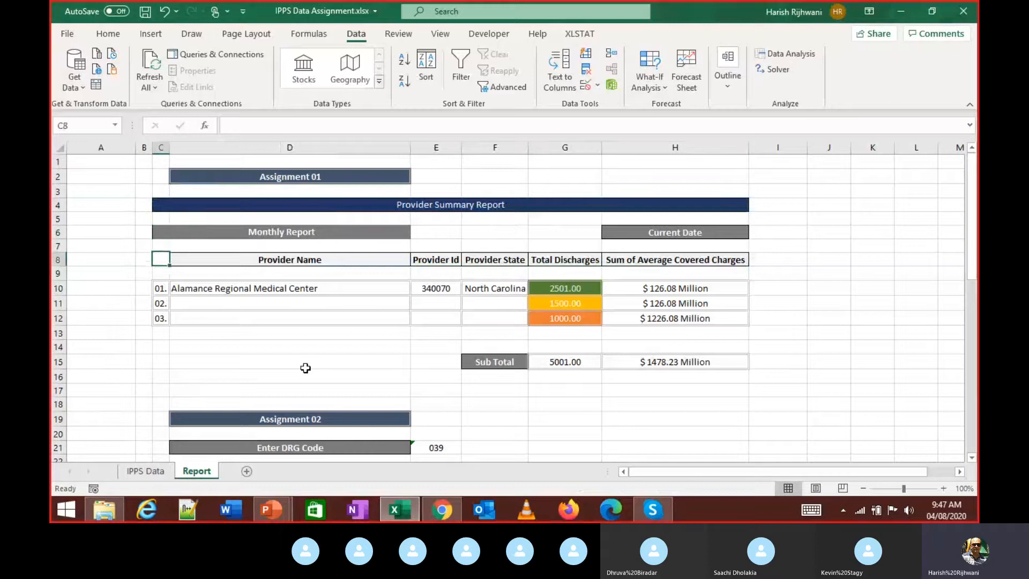
key(Right)
key(Right)
key(Right)
key(Right)
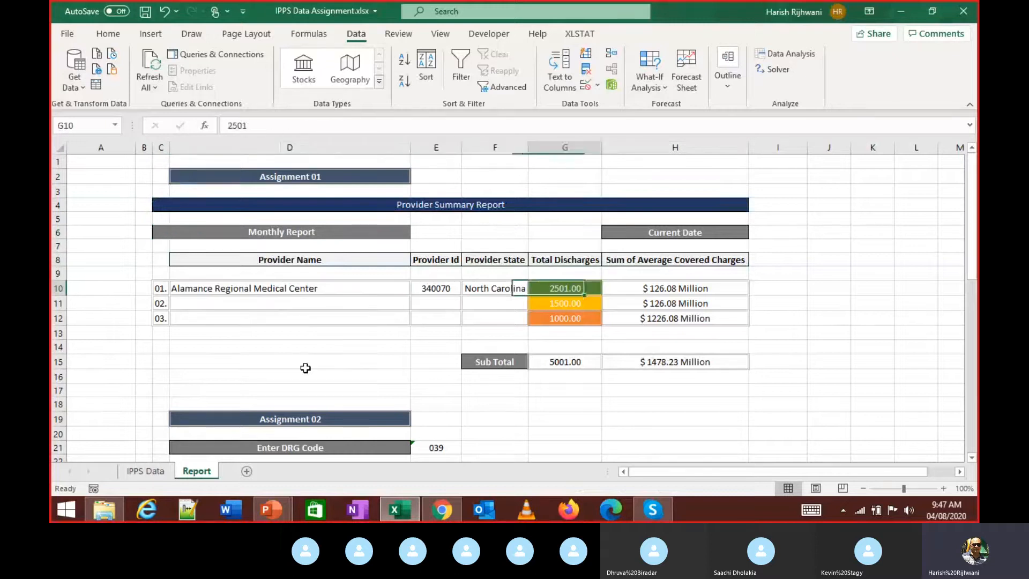
key(Right)
key(Right)
key(Down)
key(Left)
key(Left)
key(Left)
key(Left)
key(Left)
key(Down)
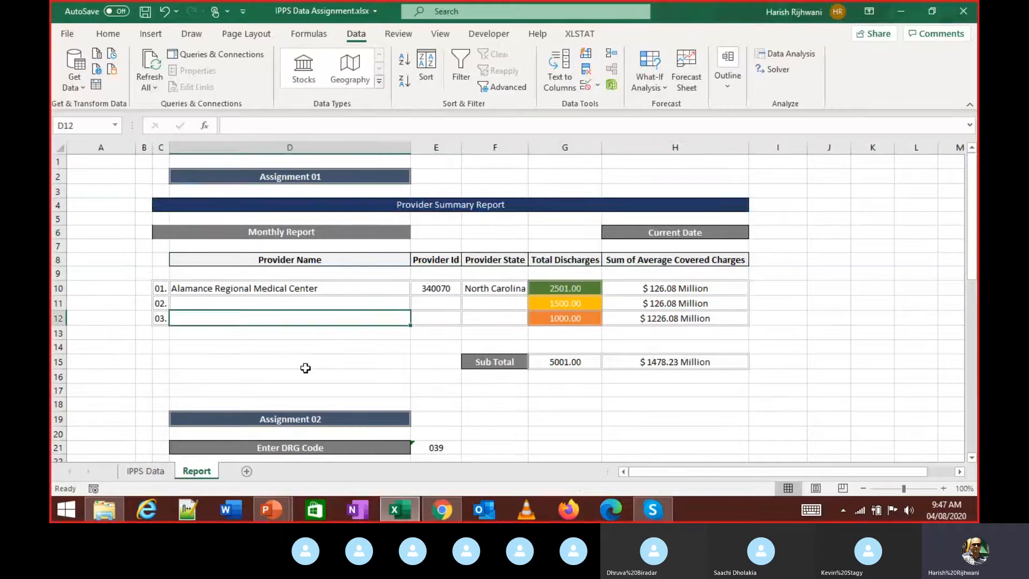
key(Right)
key(Right)
key(Right)
key(Right)
key(Left)
key(Left)
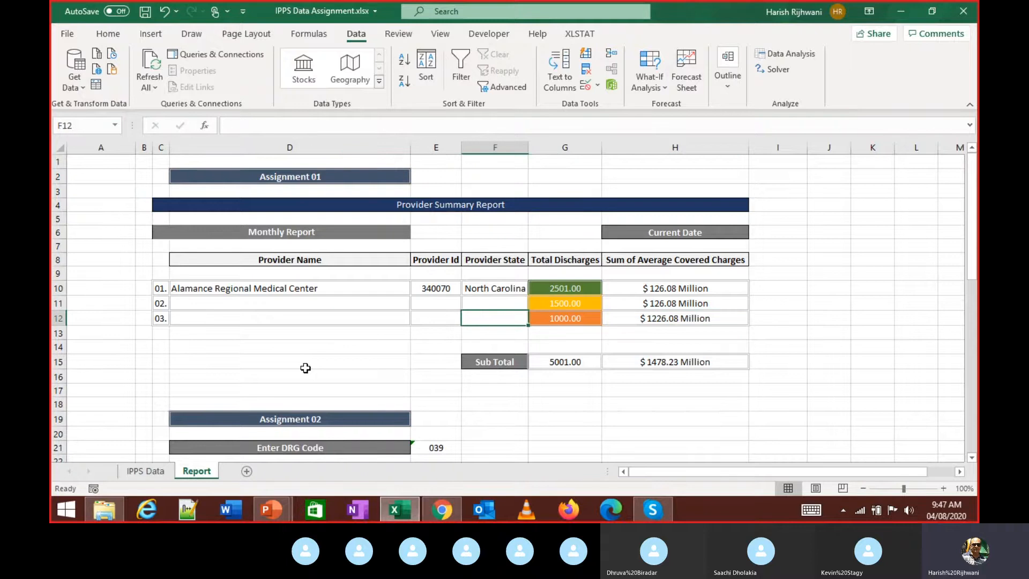
key(Right)
key(Up)
key(Up)
key(Right)
key(Down)
key(Down)
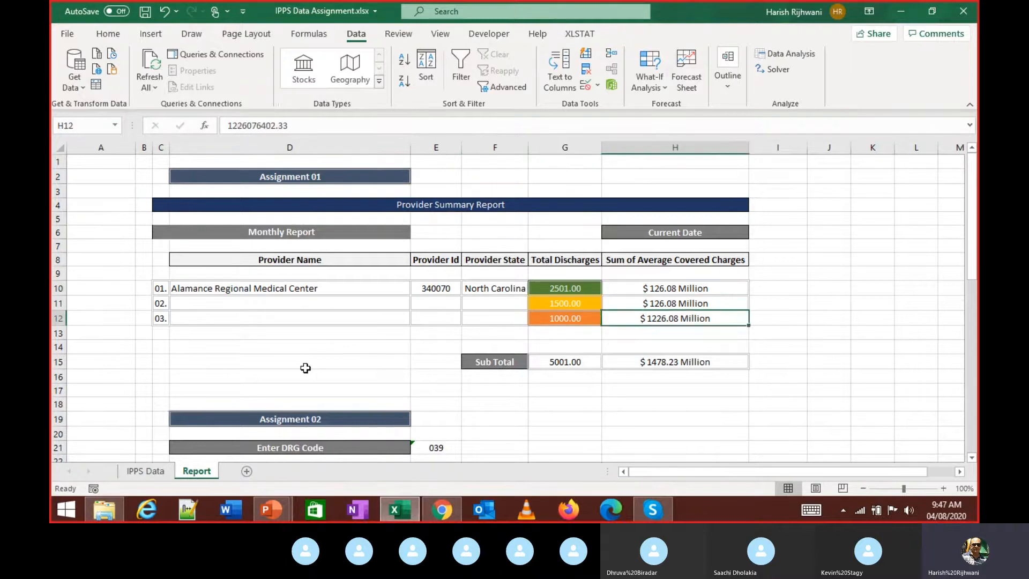
key(Down)
key(Left)
key(Left)
key(Up)
key(Left)
key(Left)
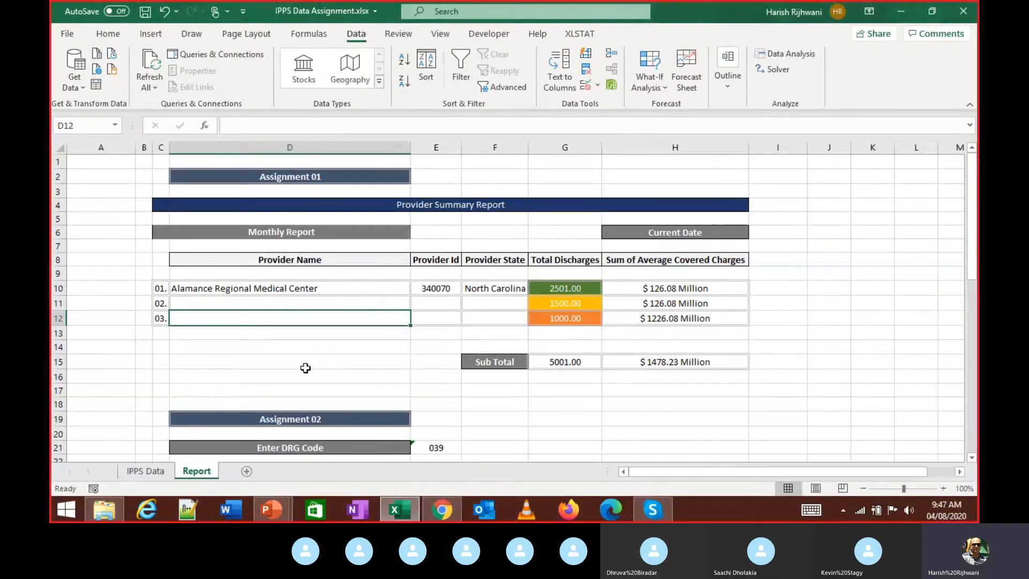
key(ctrl+Page_Up)
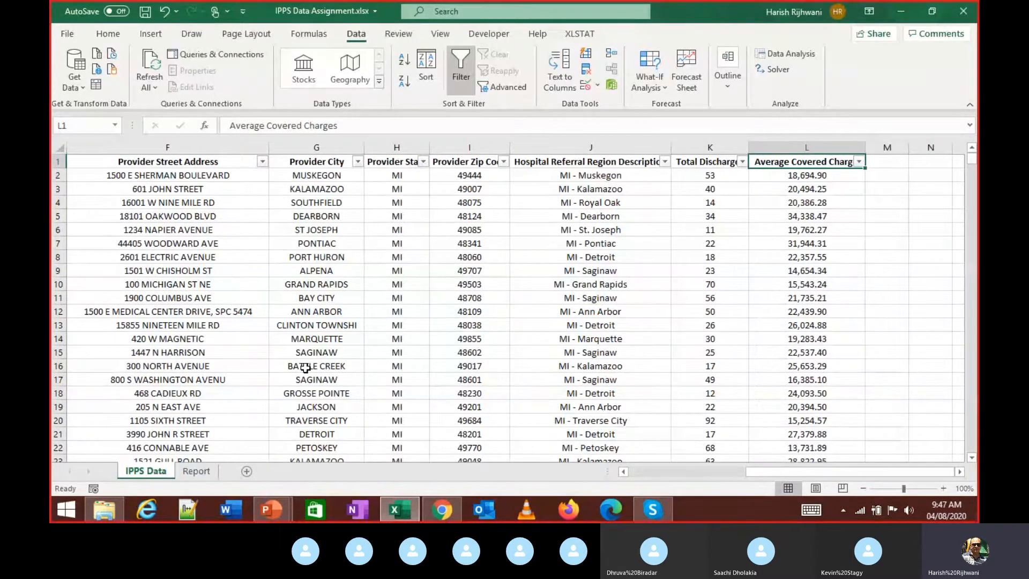
key(ctrl+Home)
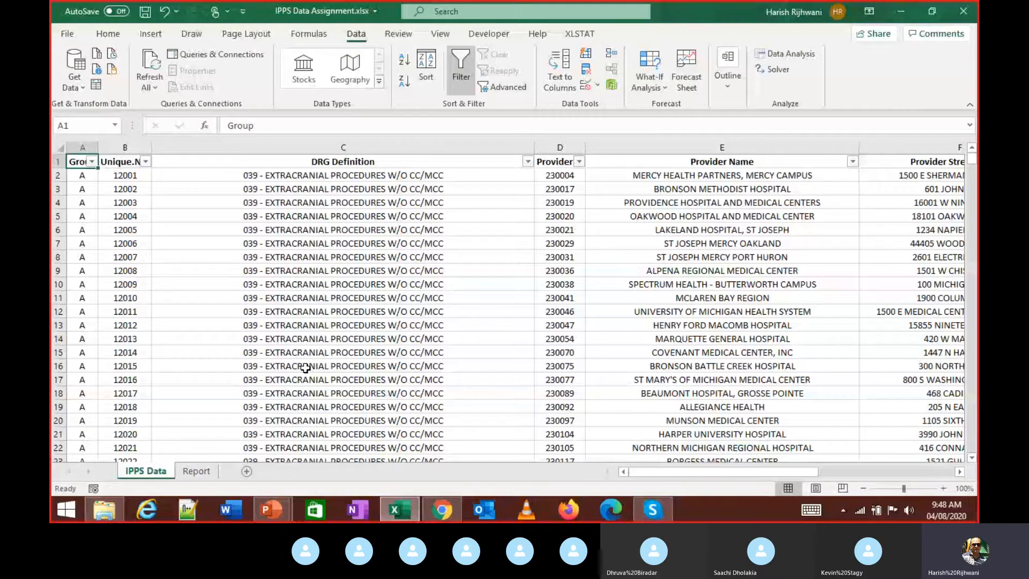
key(alt+Down)
key(Up)
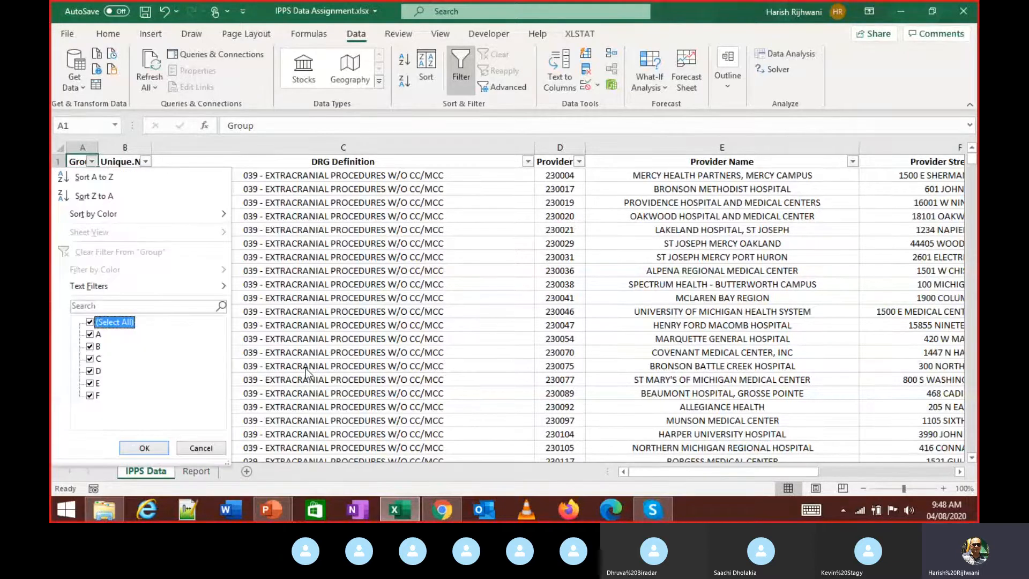
key(Down)
key(Down)
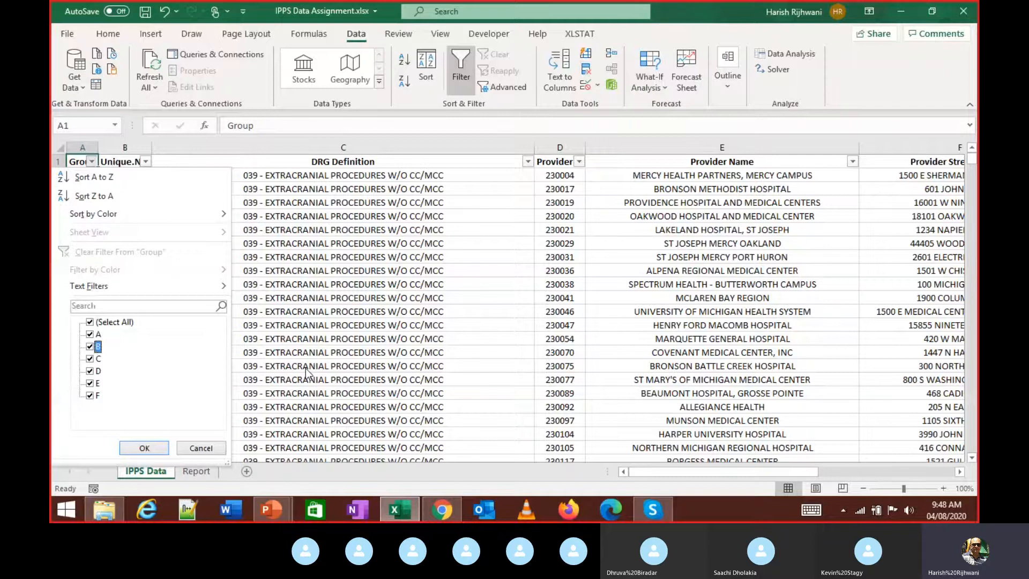
click(305, 368)
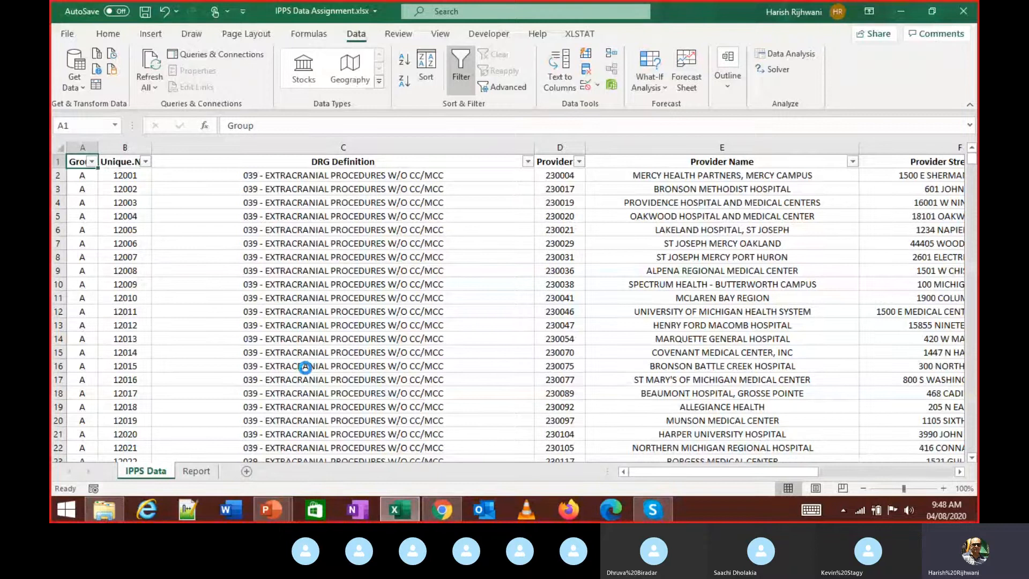
key(alt+d)
key(f)
key(f)
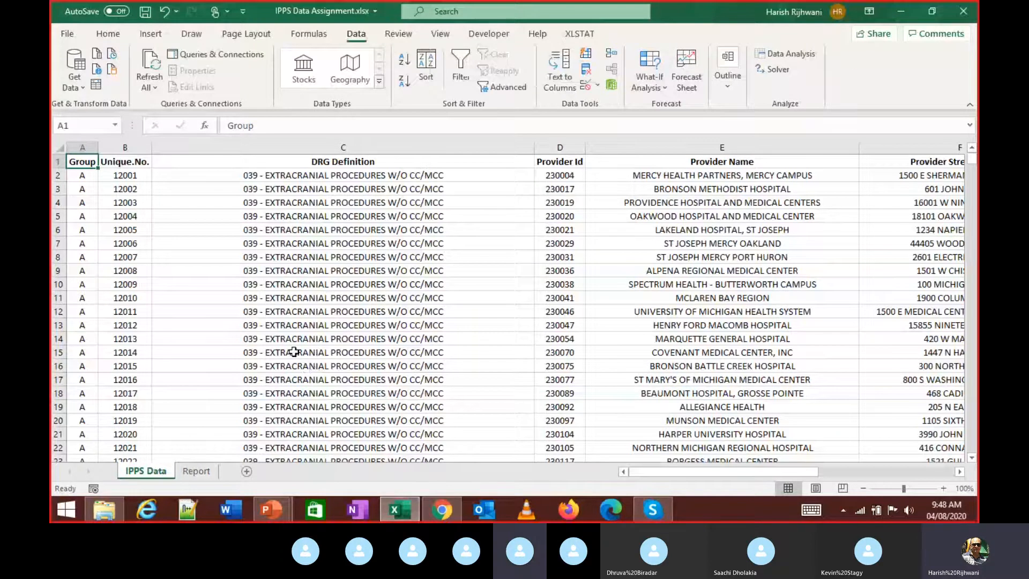
key(alt+Tab)
click(319, 324)
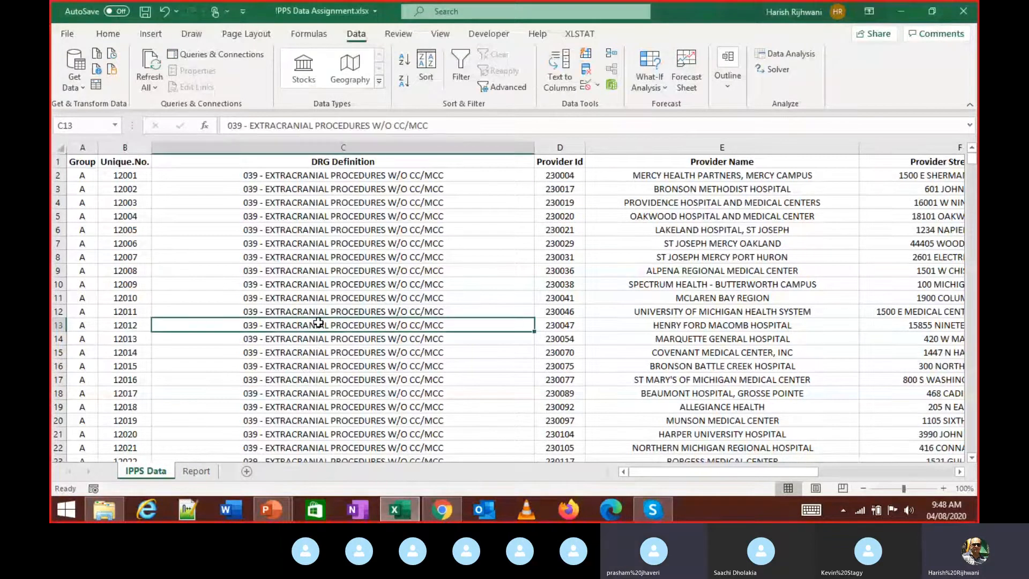
key(ctrl+Up)
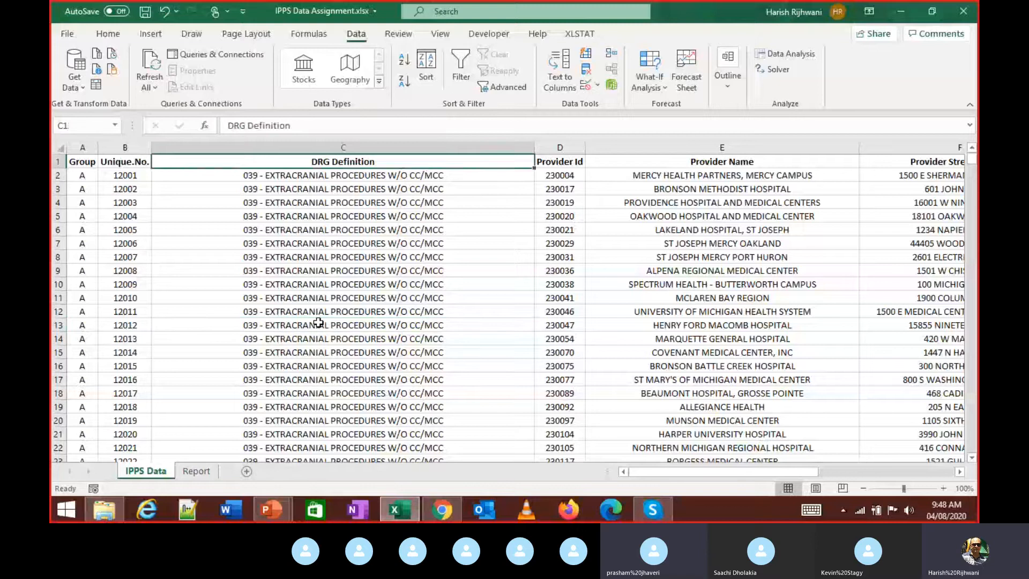
key(Left)
key(Left)
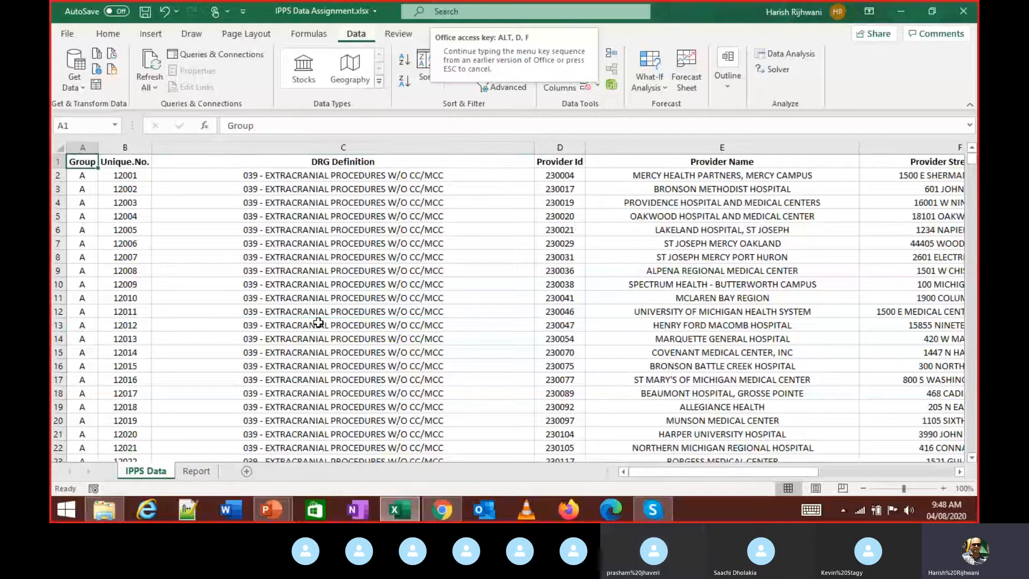
key(ctrl+shift+l)
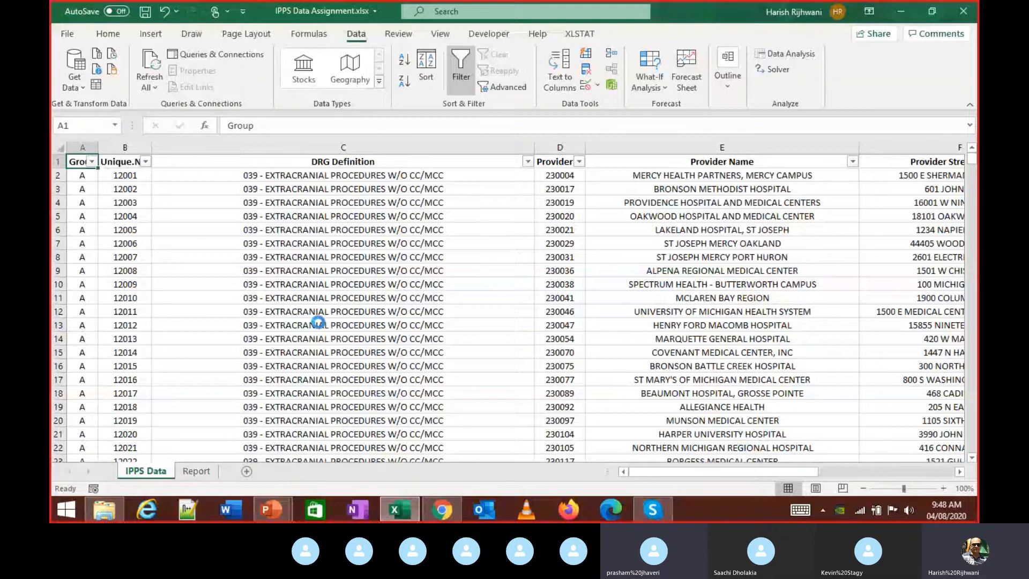
key(alt+Down)
key(space)
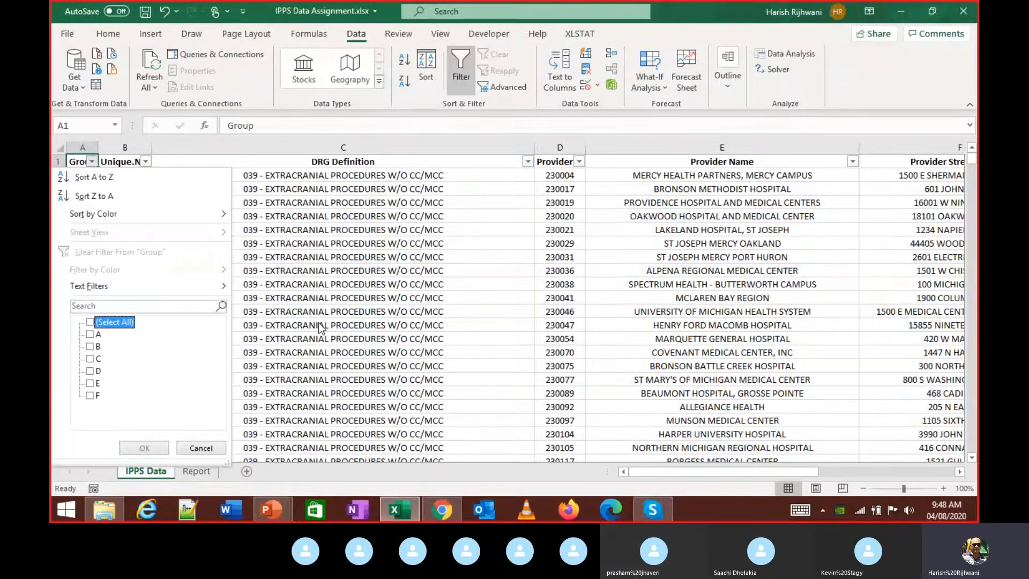
key(space)
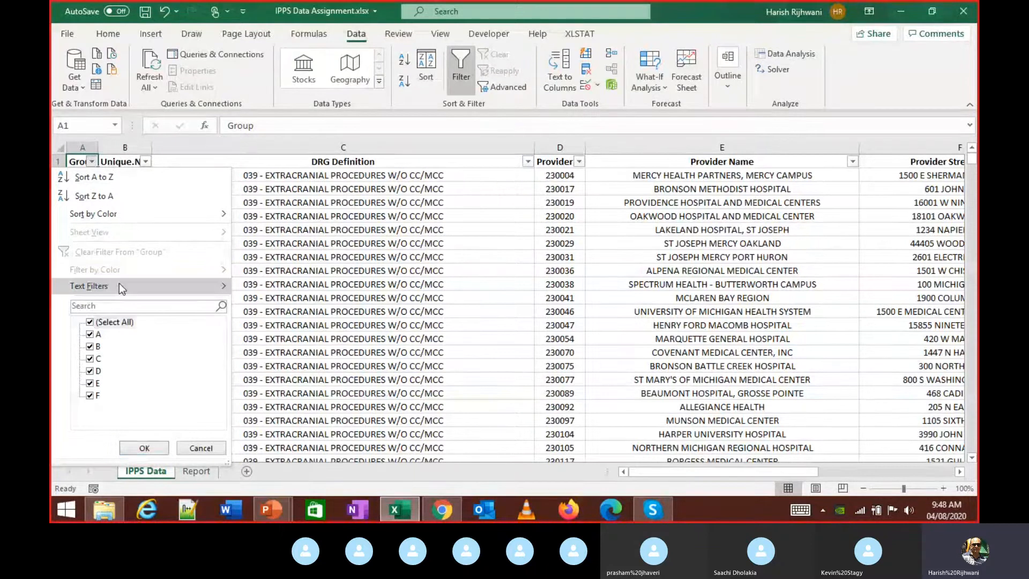
key(Escape)
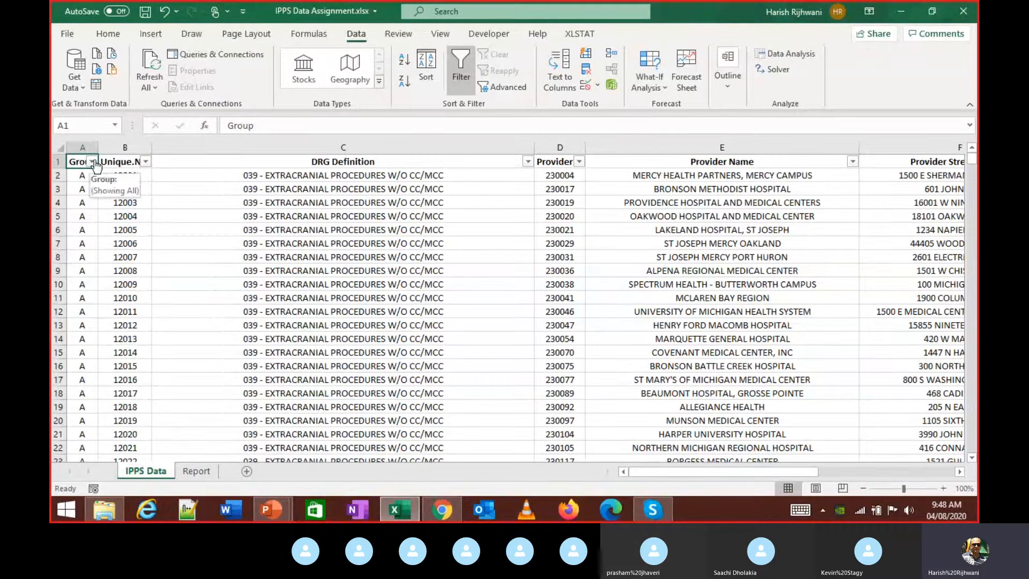
- Untick (Select All) in the Group filter, tick only A, and apply it
click(92, 162)
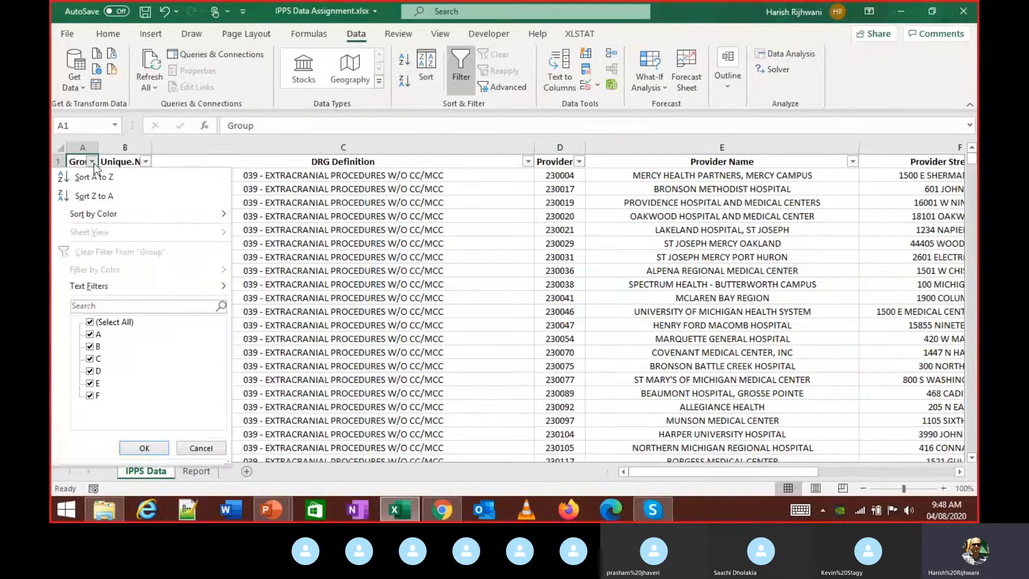
click(91, 322)
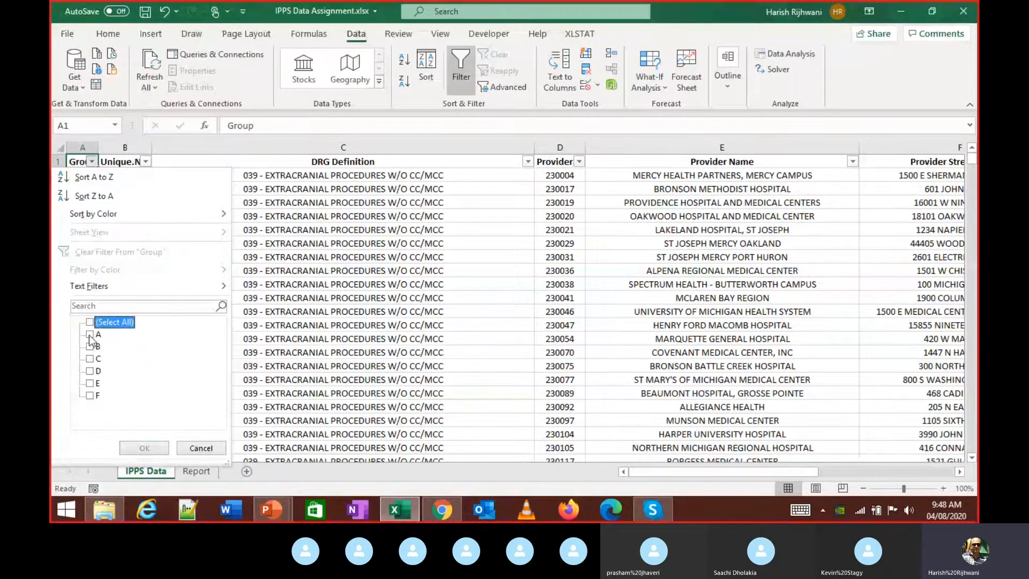
click(89, 335)
click(90, 335)
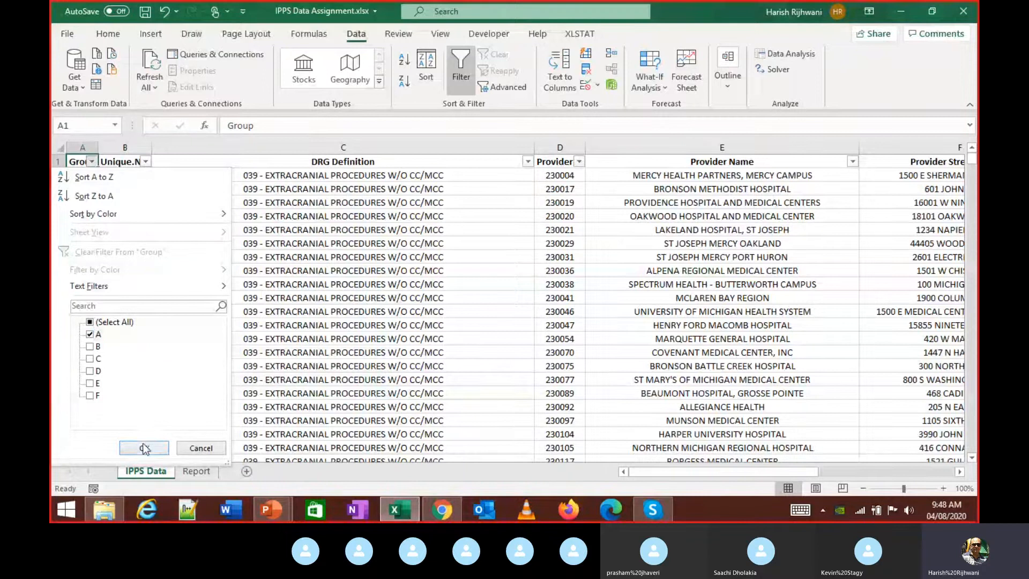
click(144, 447)
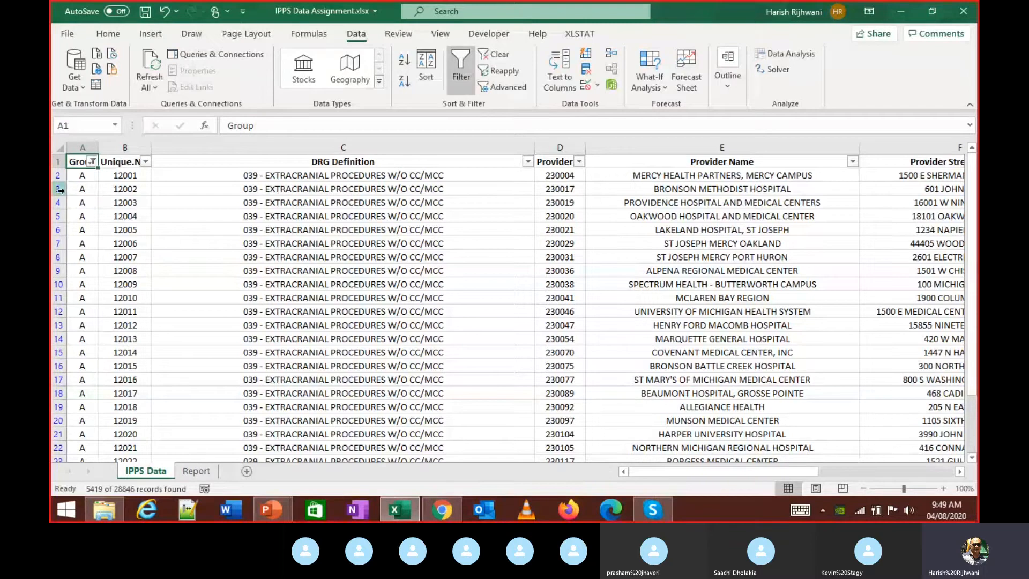
scroll(55, 286, down, 5)
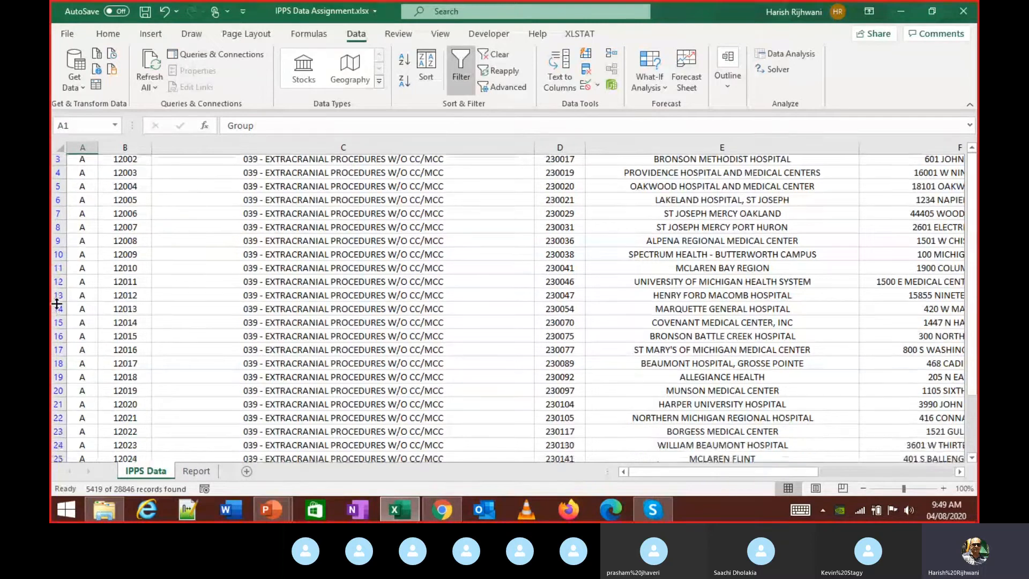
scroll(59, 295, down, 3)
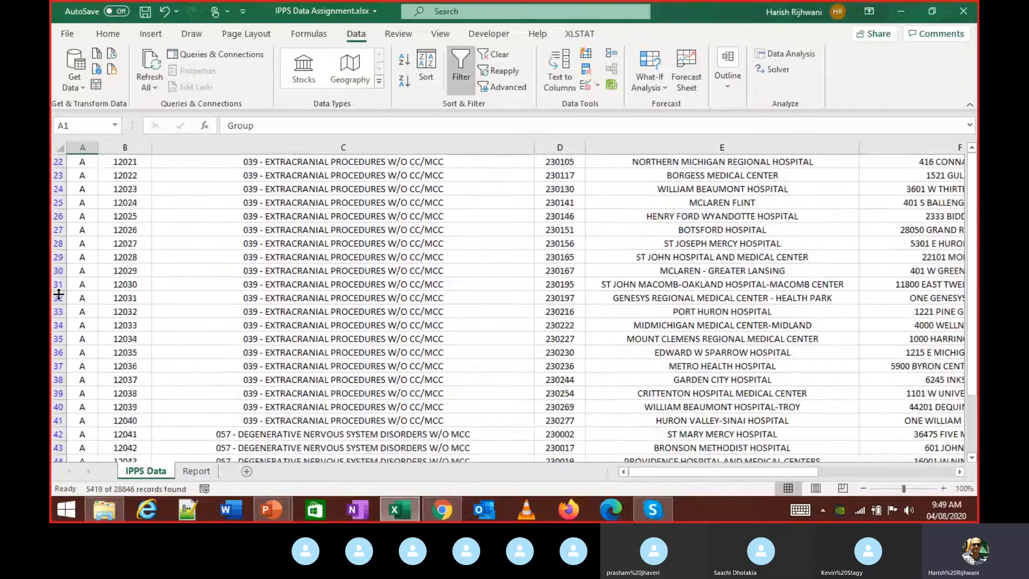
scroll(59, 295, up, 8)
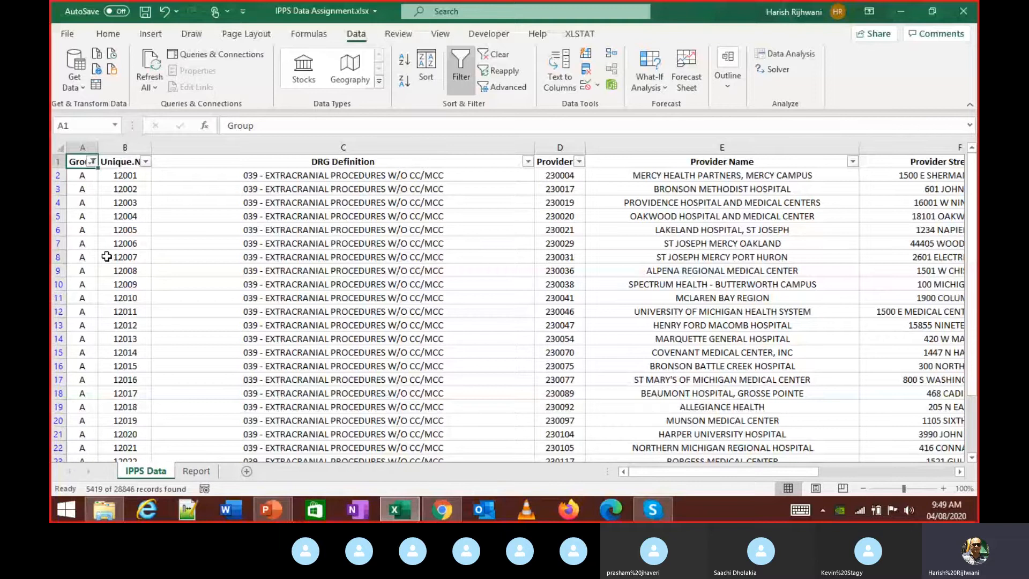
- Compare Book1's pasted Group A records against the filtered source in IPPS Data Assignment
key(ctrl+shift+End)
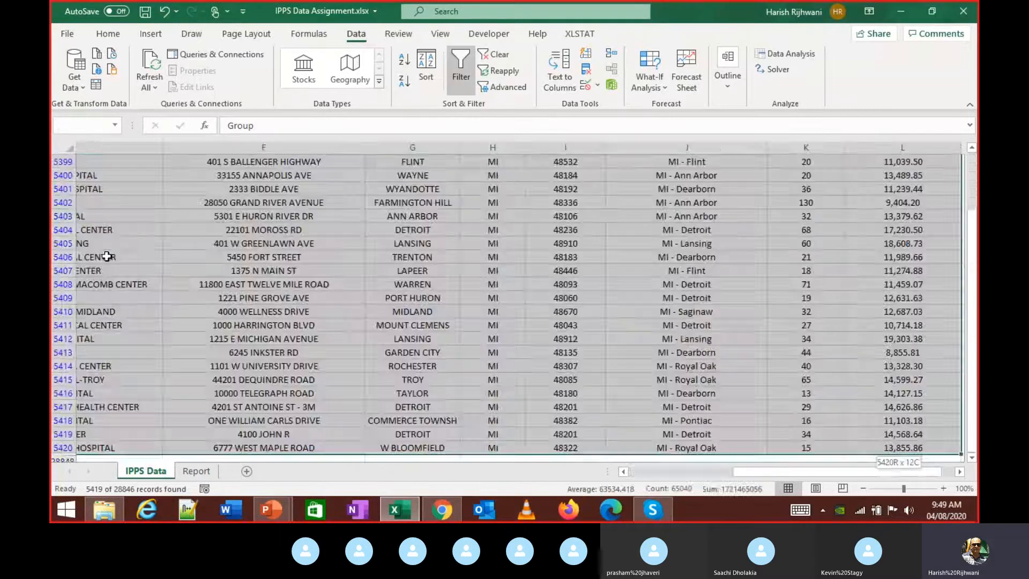
key(ctrl+Home)
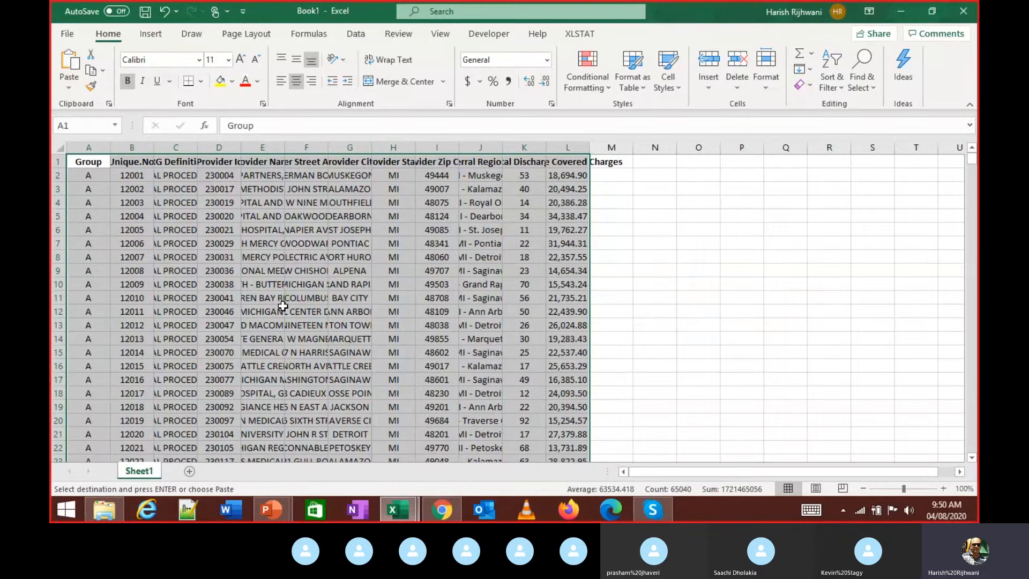
key(alt+Tab)
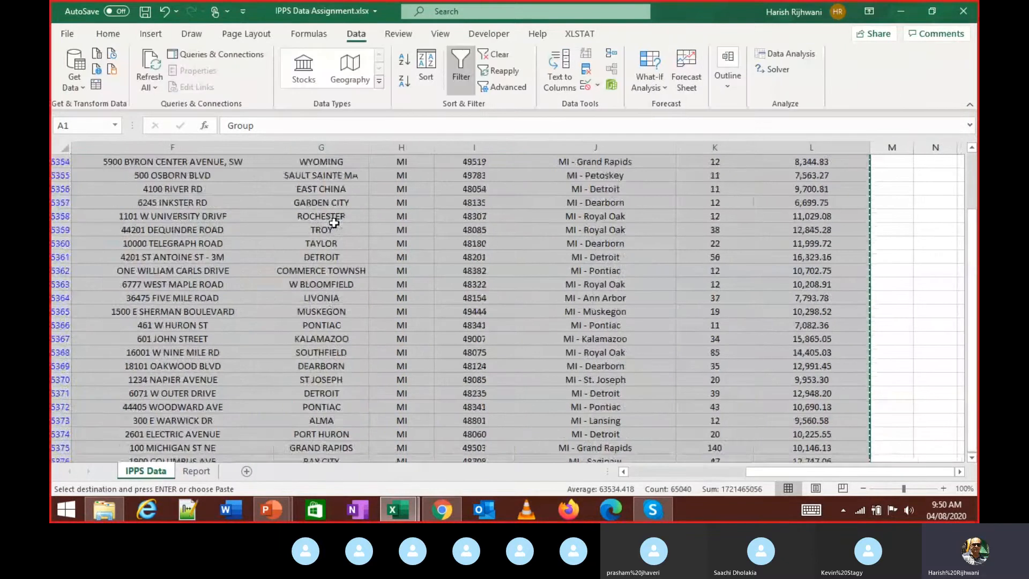
scroll(333, 222, up, 20)
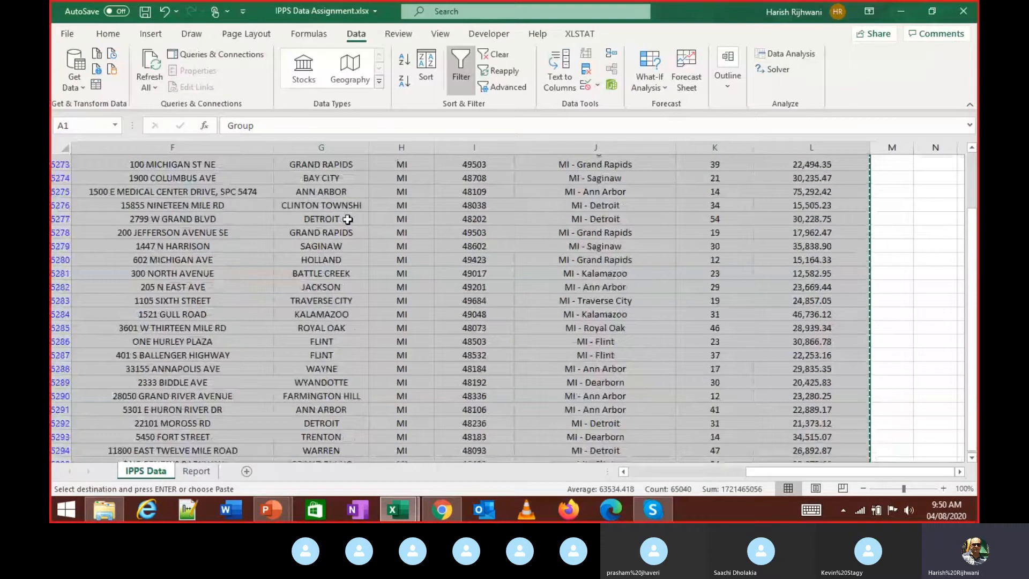
scroll(347, 219, up, 4)
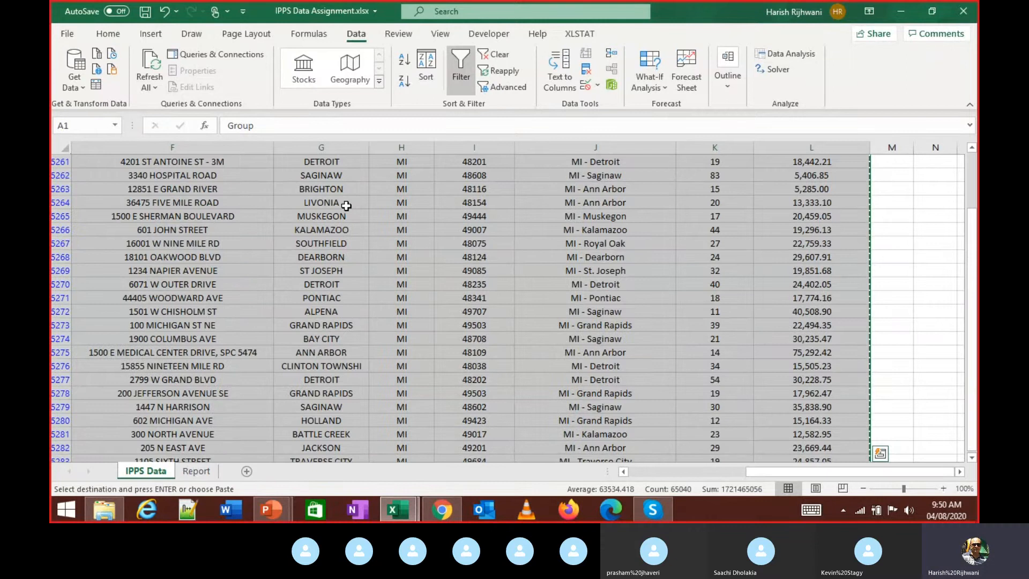
key(alt+Tab)
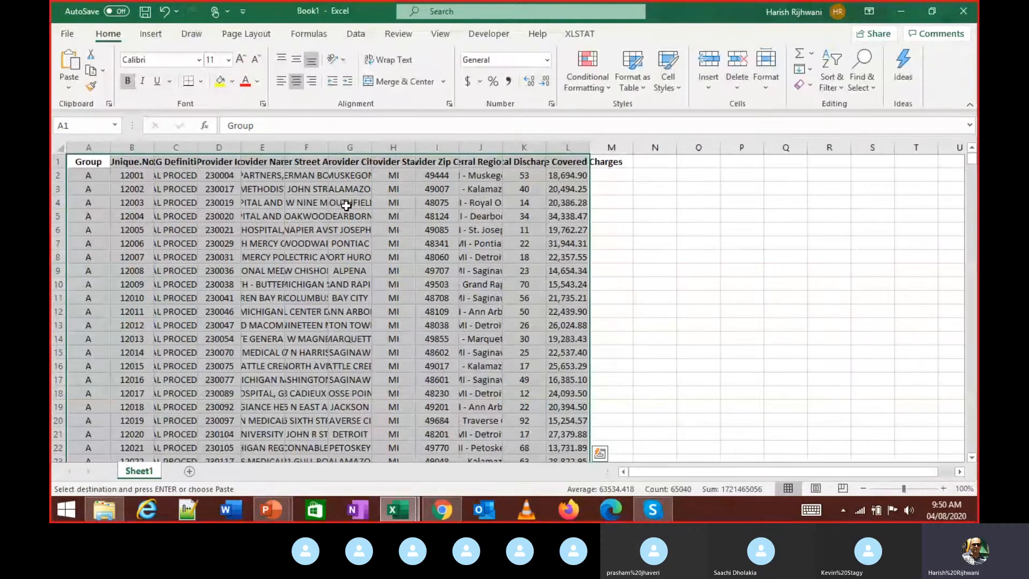
- Widen column B to fit Unique.No., then undo the widening of column C
click(324, 242)
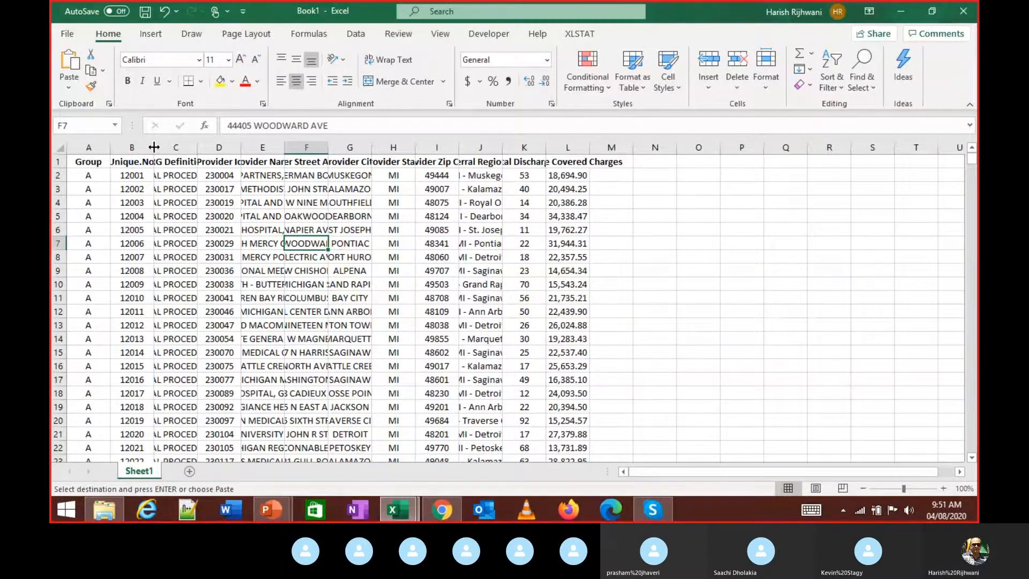
double_click(154, 146)
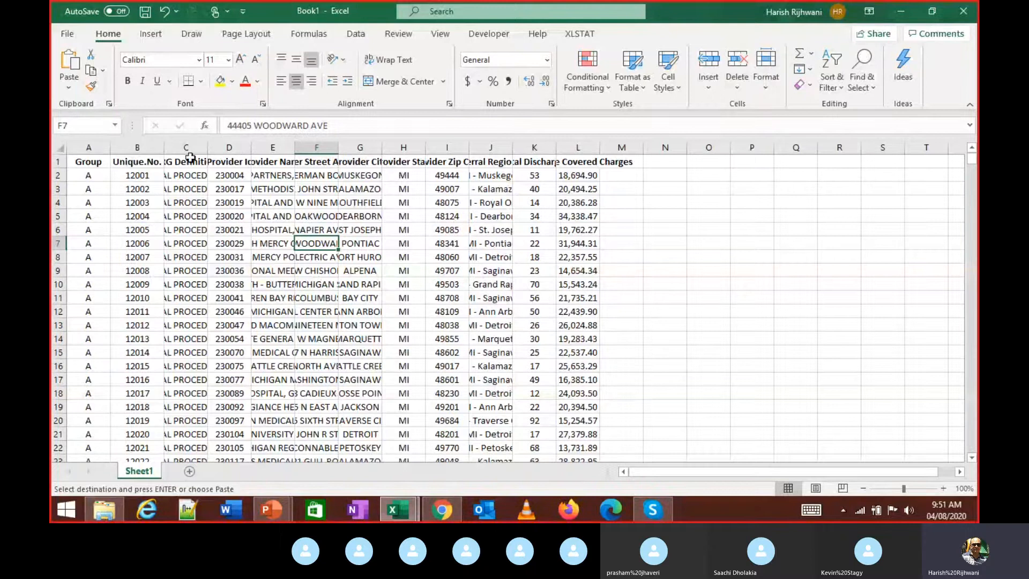
double_click(207, 148)
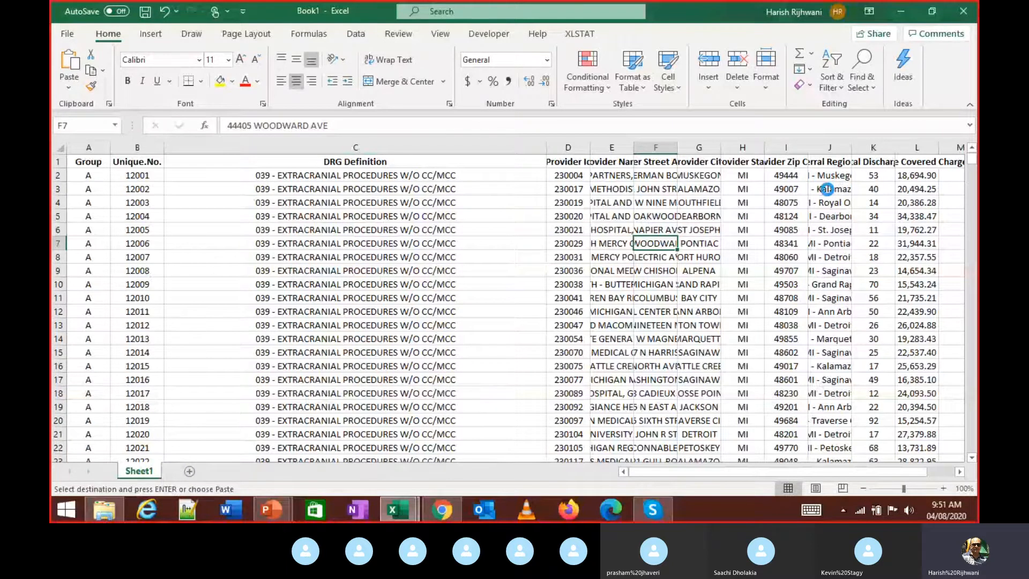
key(ctrl+z)
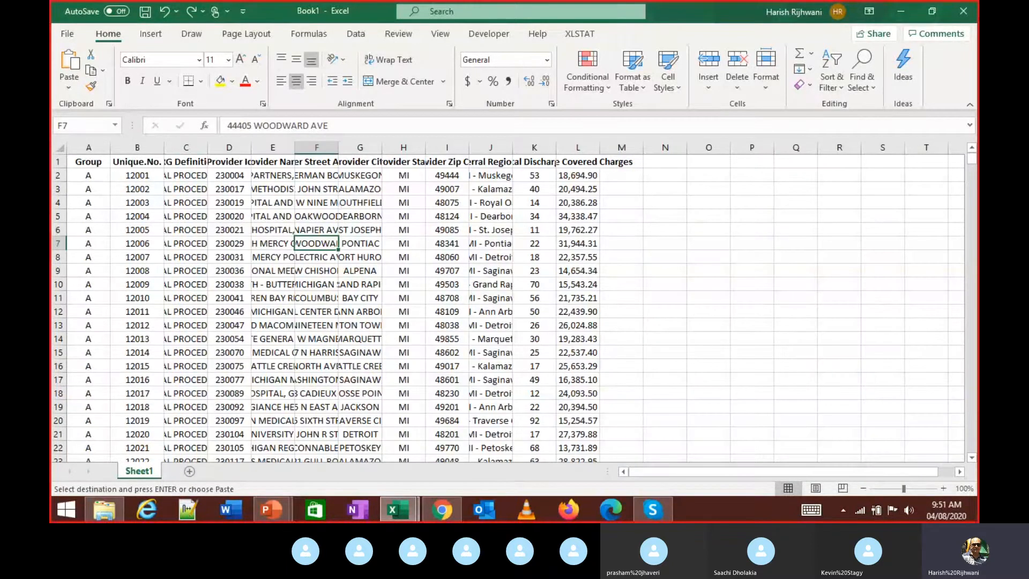
- Select all the pasted data, fit columns F and A, AutoFit all columns, then undo
key(ctrl+a)
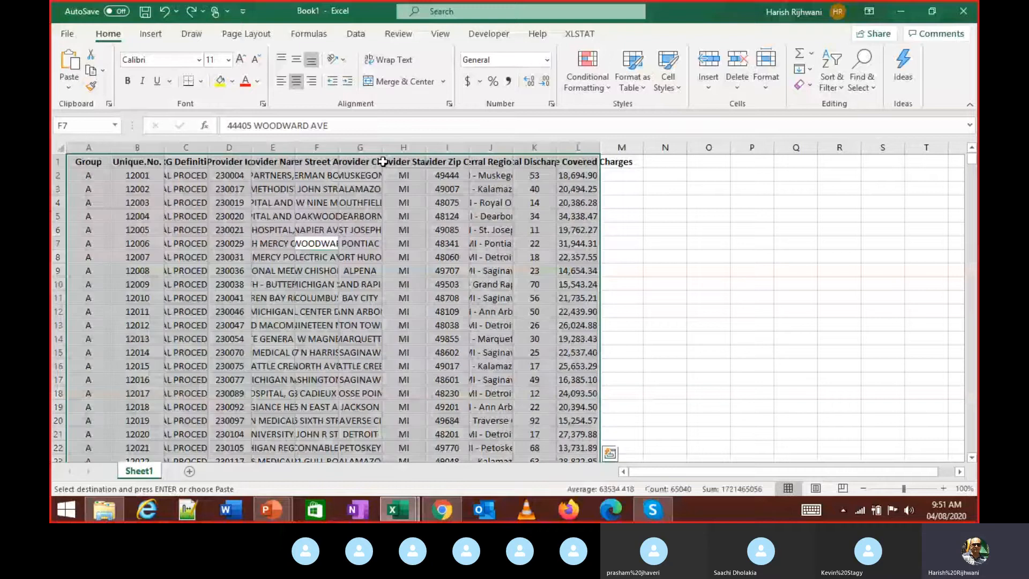
double_click(339, 148)
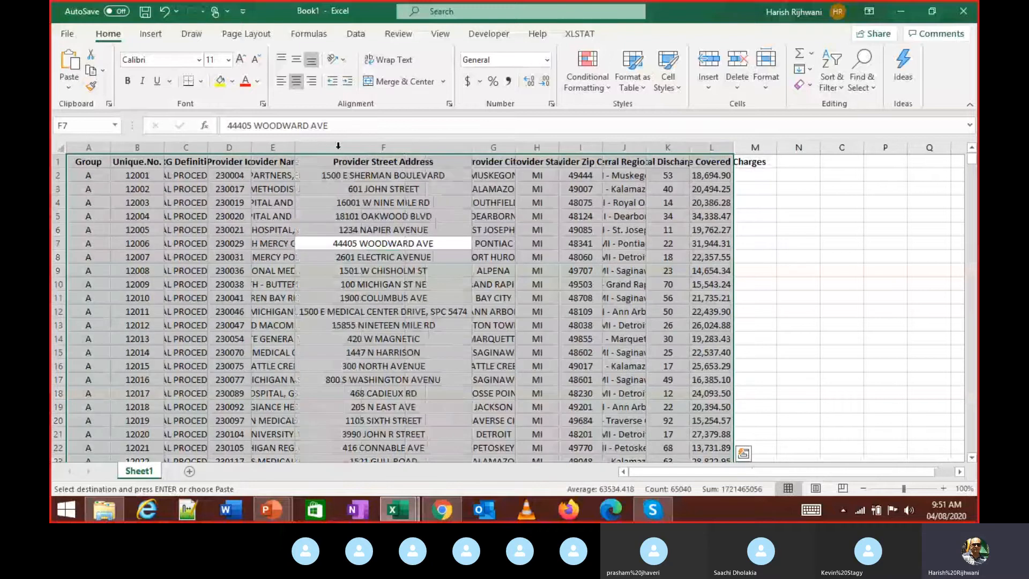
double_click(111, 147)
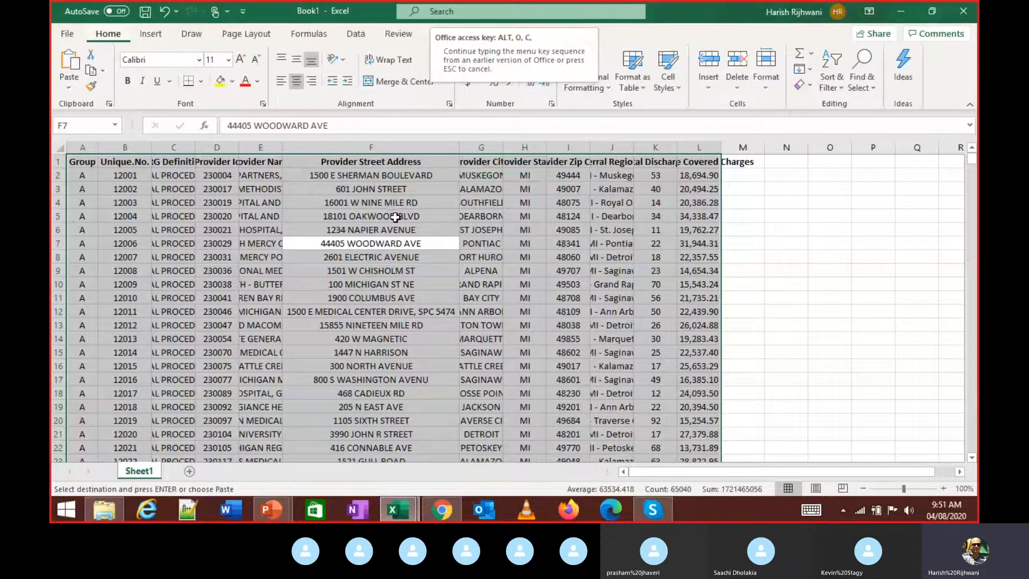
key(alt+h)
key(o)
key(i)
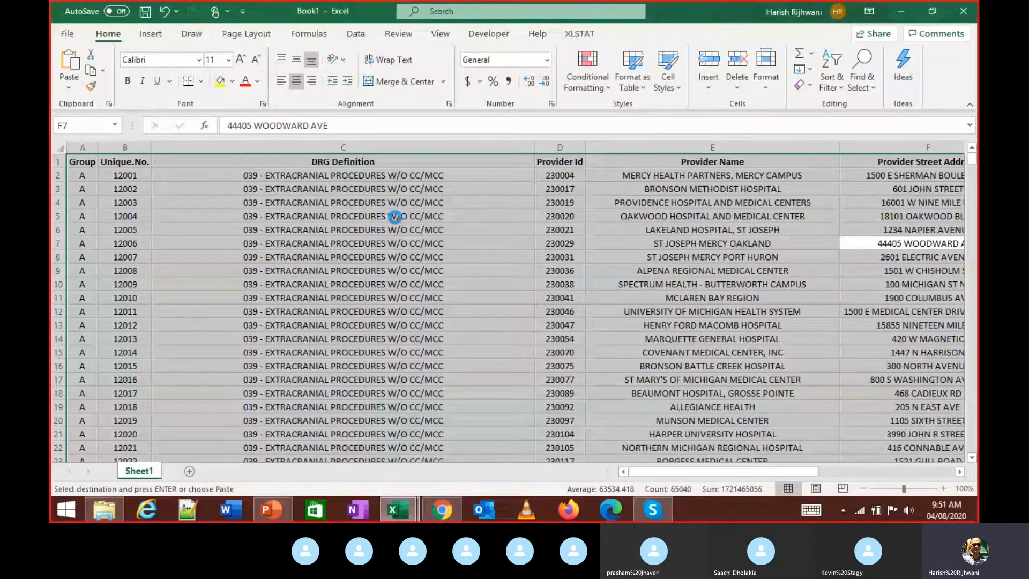
scroll(394, 216, right, 1)
key(ctrl+z)
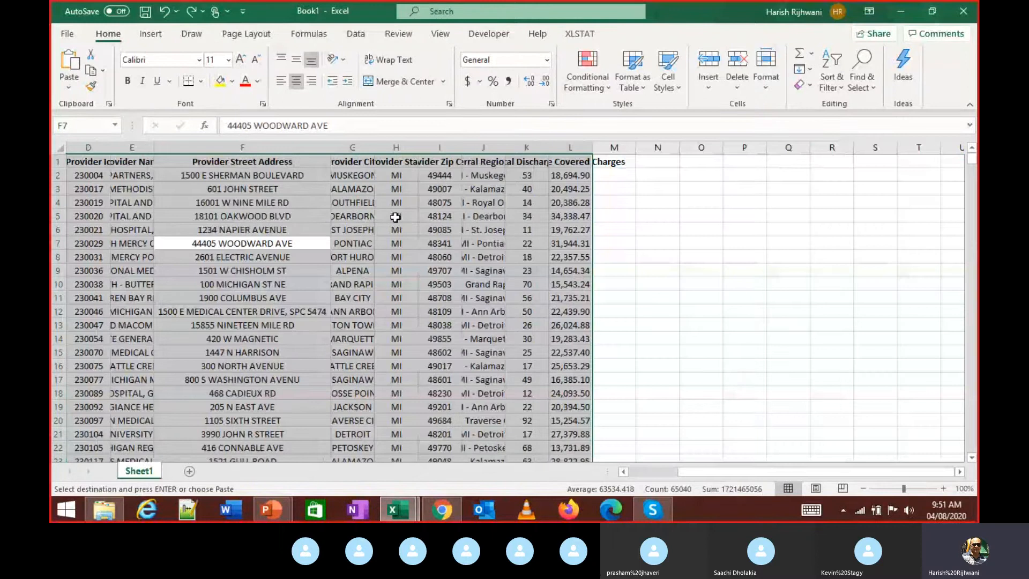
- Enter the reminder note 'ALT+O+C+A' in cell O4
click(688, 203)
text(A)
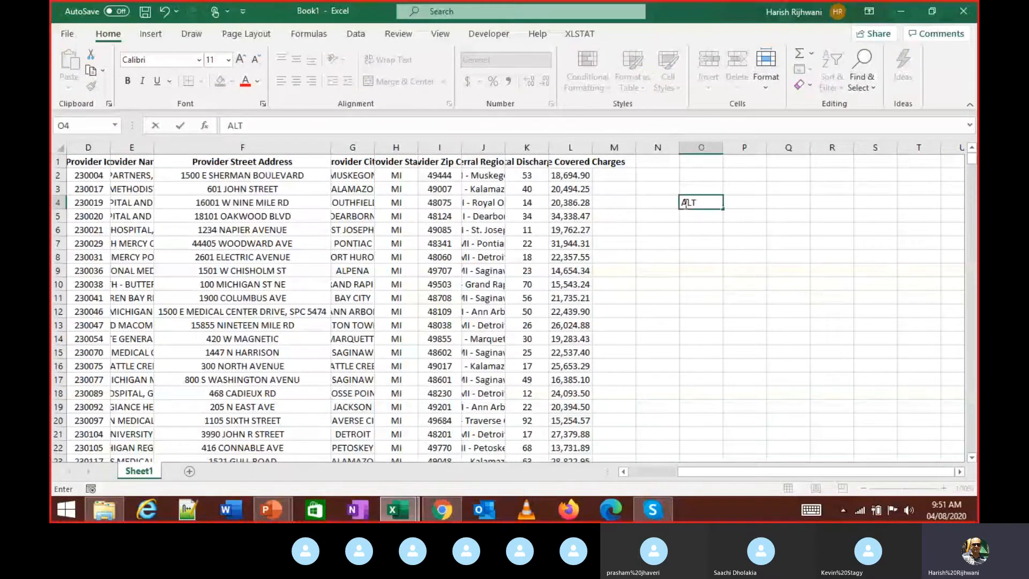
text(LT+O+C)
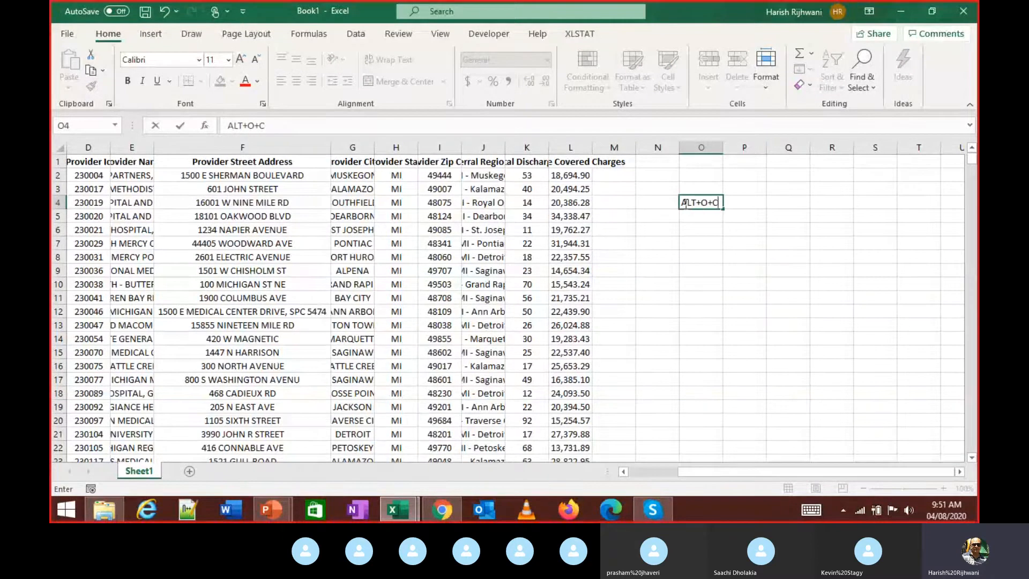
text(+A)
key(Return)
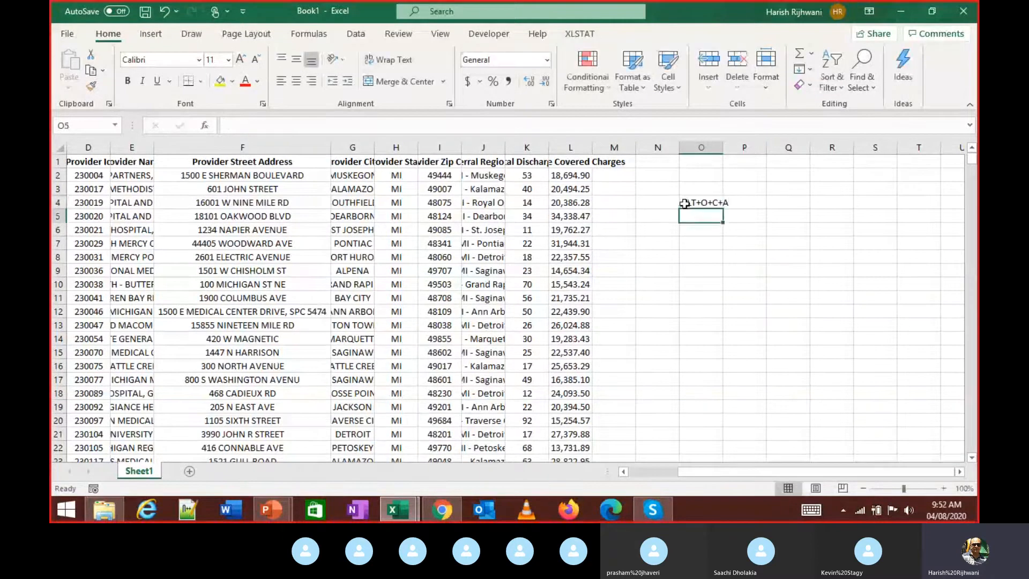
- Select the whole data table and AutoFit its column widths with Alt, O, C, A
click(684, 204)
key(Up)
key(Up)
key(Up)
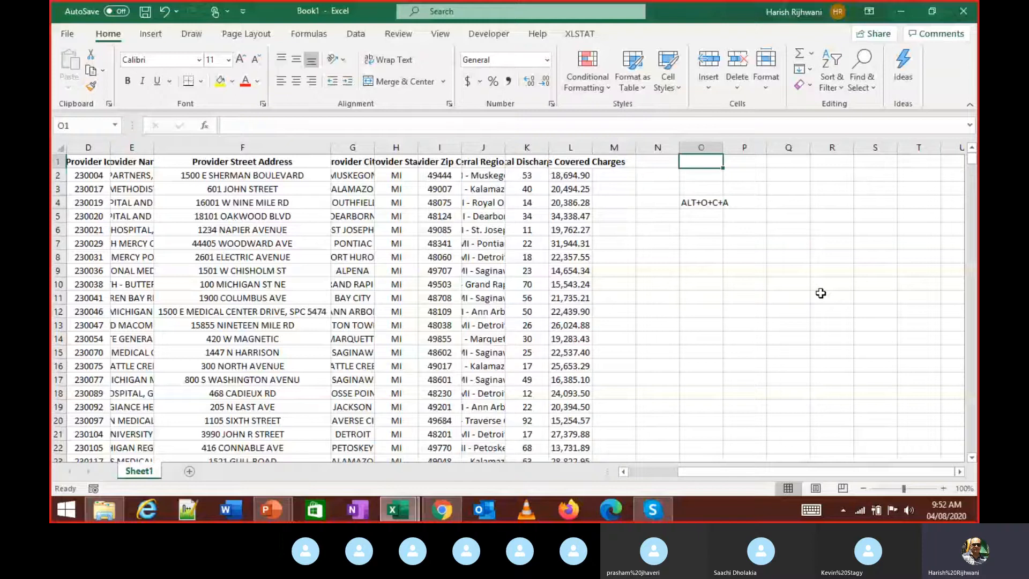
key(ctrl+Left)
key(ctrl+Left)
key(ctrl+shift+Down)
key(ctrl+shift+Right)
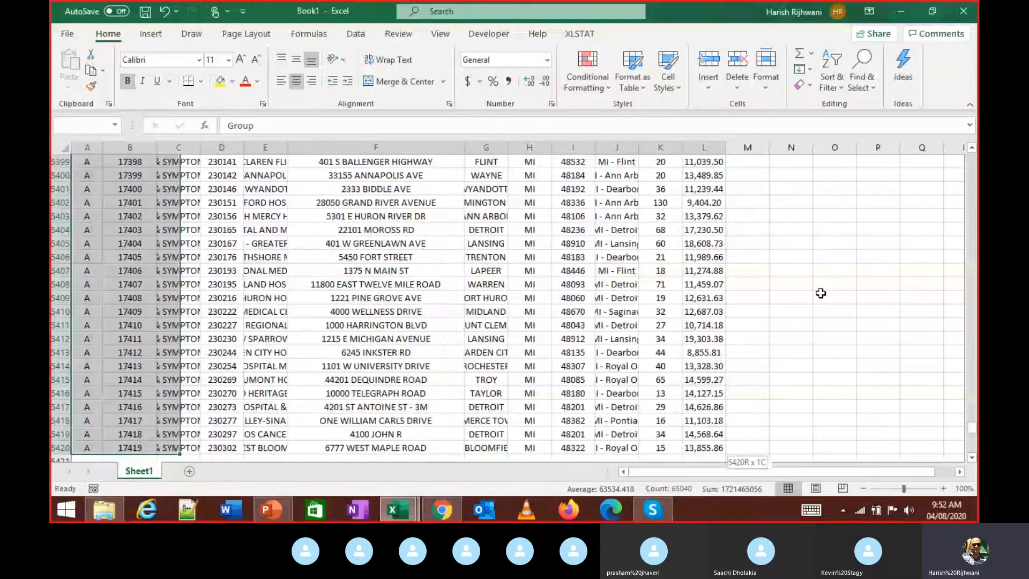
scroll(820, 293, up, 8)
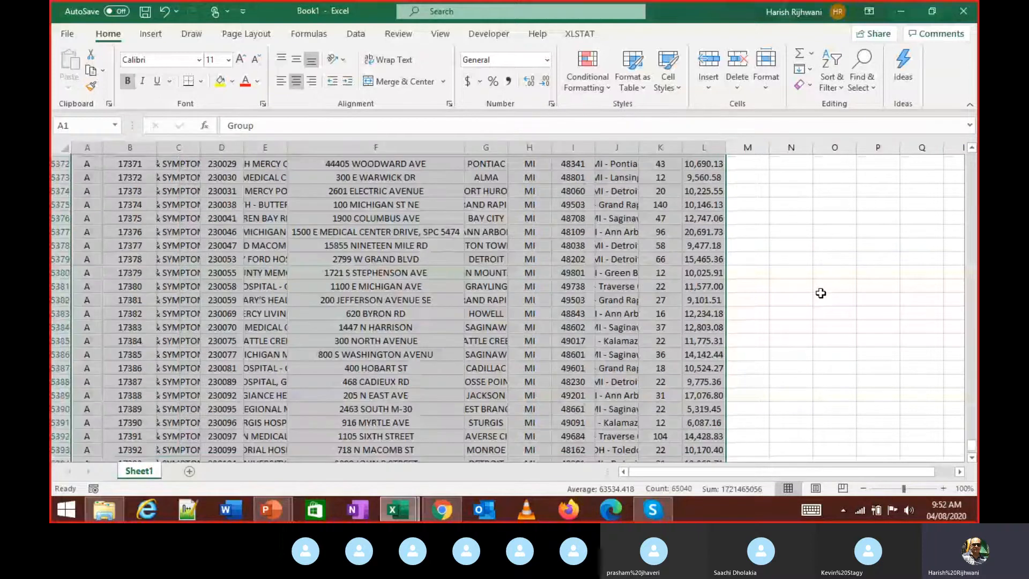
scroll(976, 449, up, 8)
drag(976, 449, 971, 158)
key(alt+o)
key(c)
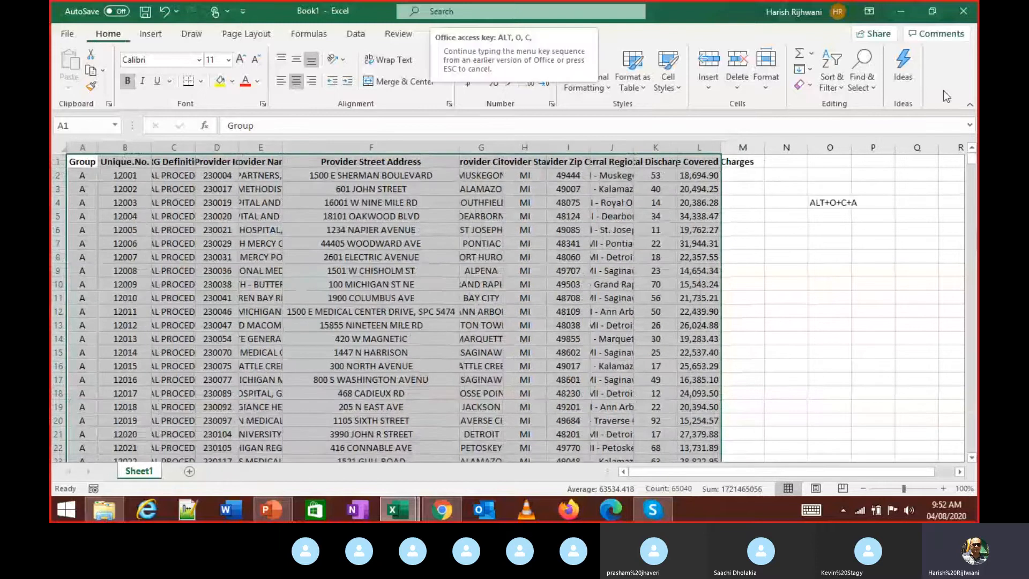
key(a)
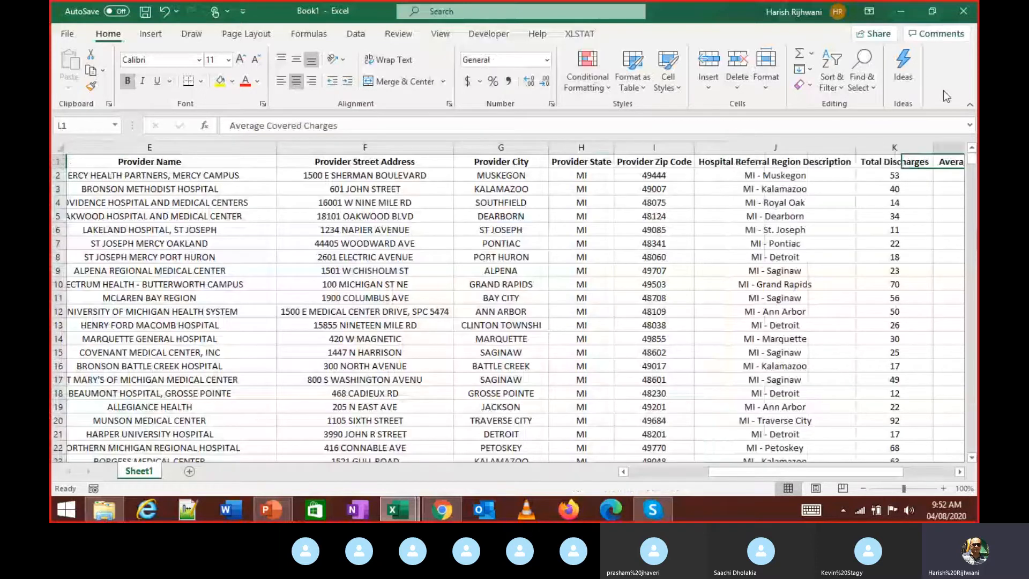
- Return to A1 and undo twice to restore the note in O4
key(Right)
key(Right)
key(Right)
key(Down)
key(Down)
key(Down)
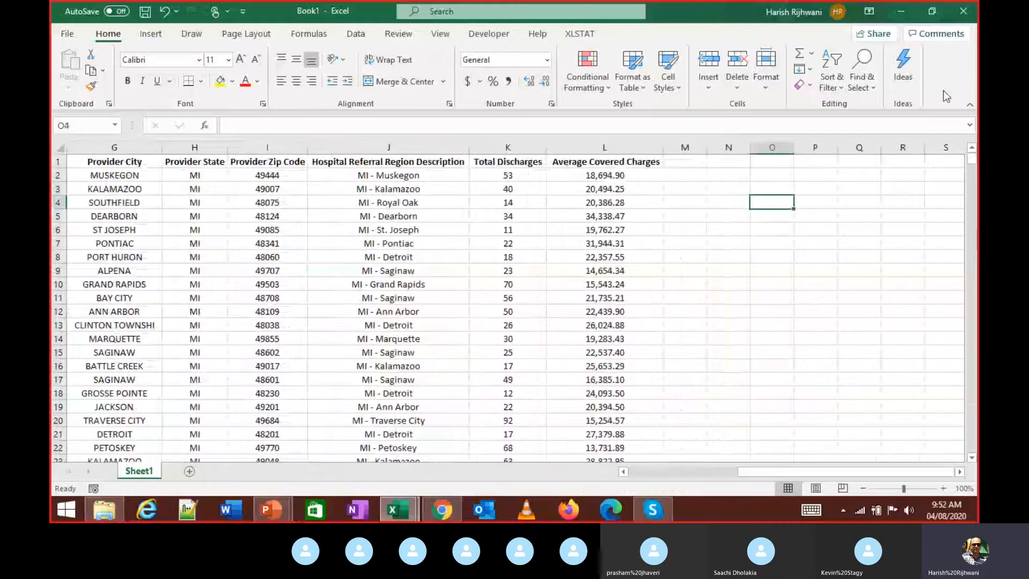
key(Left)
key(Left)
key(Left)
key(ctrl+Home)
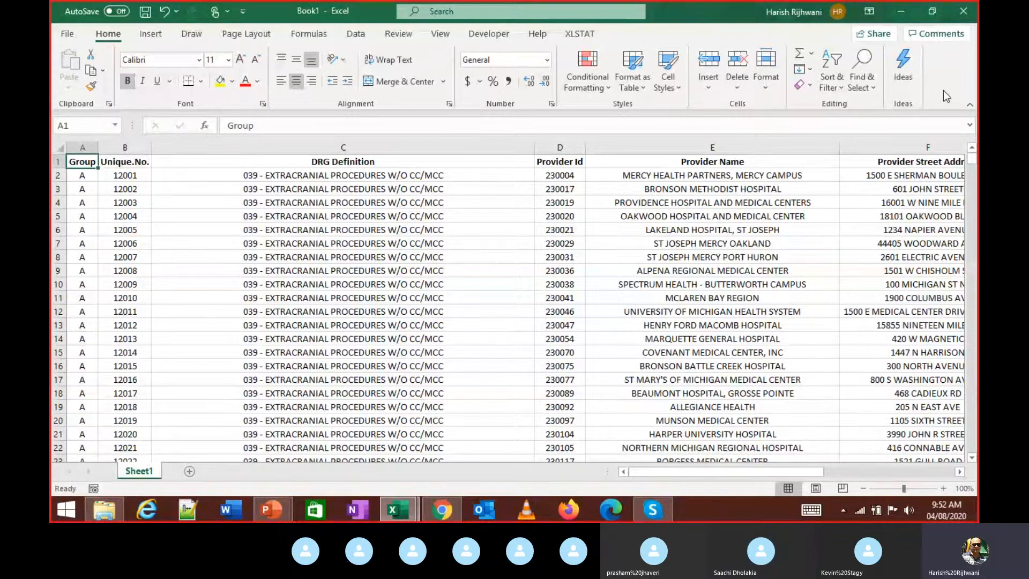
key(ctrl+z)
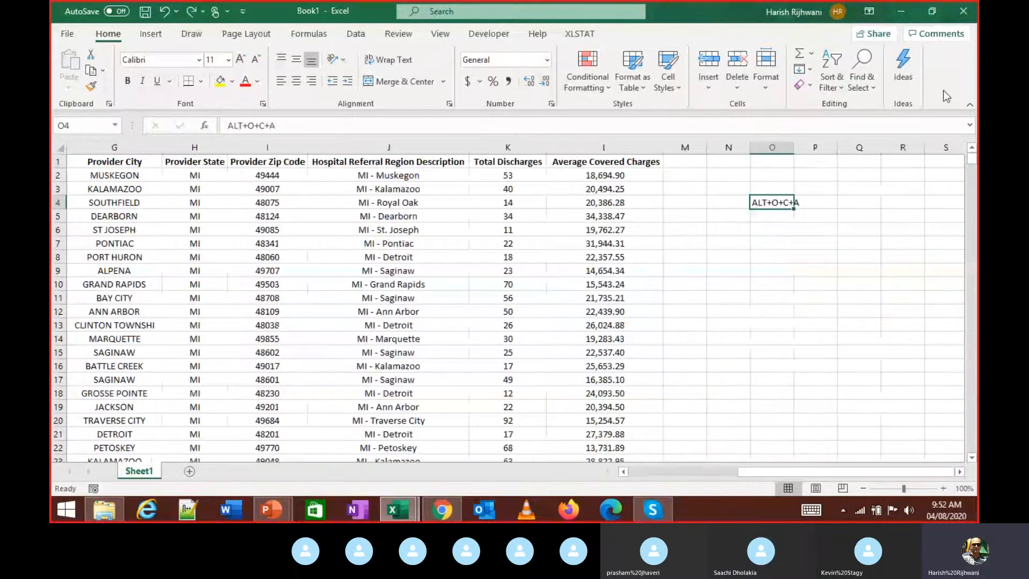
key(ctrl+z)
key(ctrl+z)
key(ctrl+z)
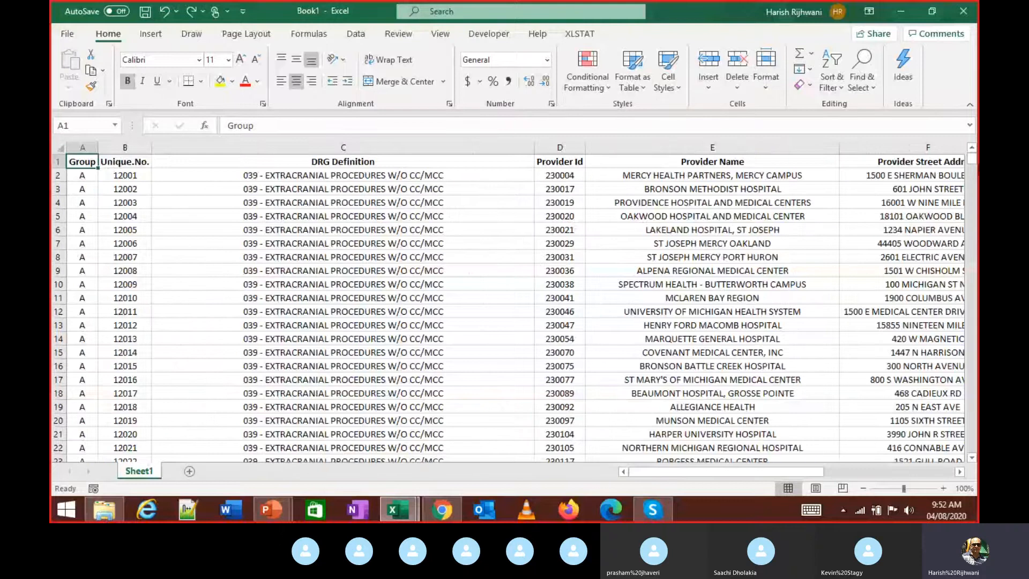
- Stop sharing the screen in the Skype call
click(650, 511)
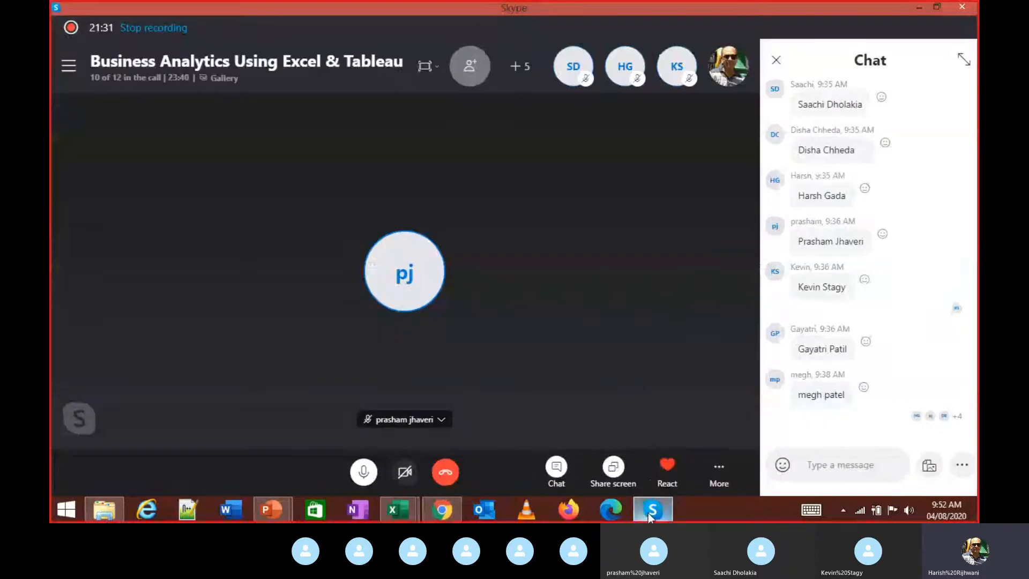
click(613, 467)
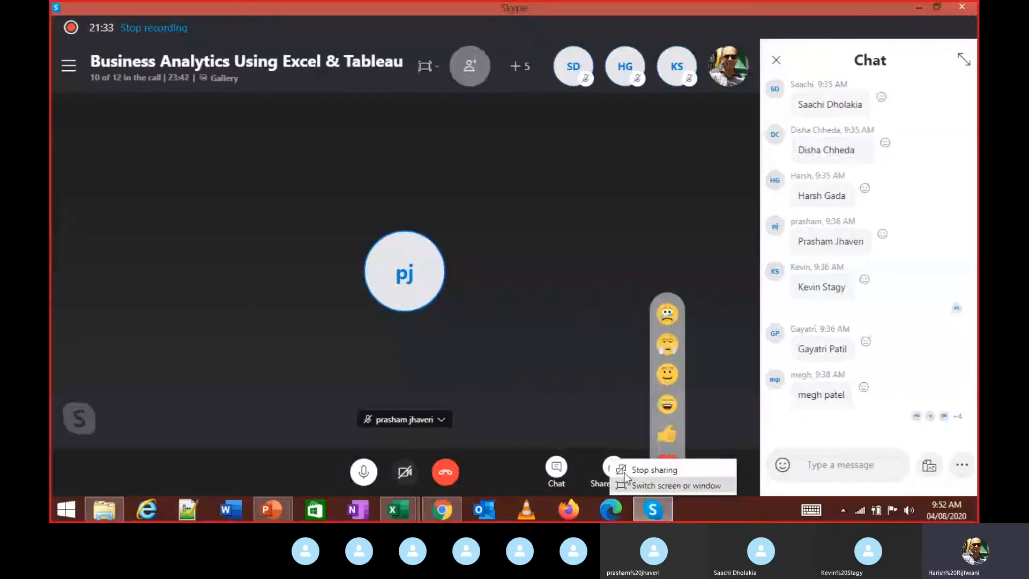
click(630, 470)
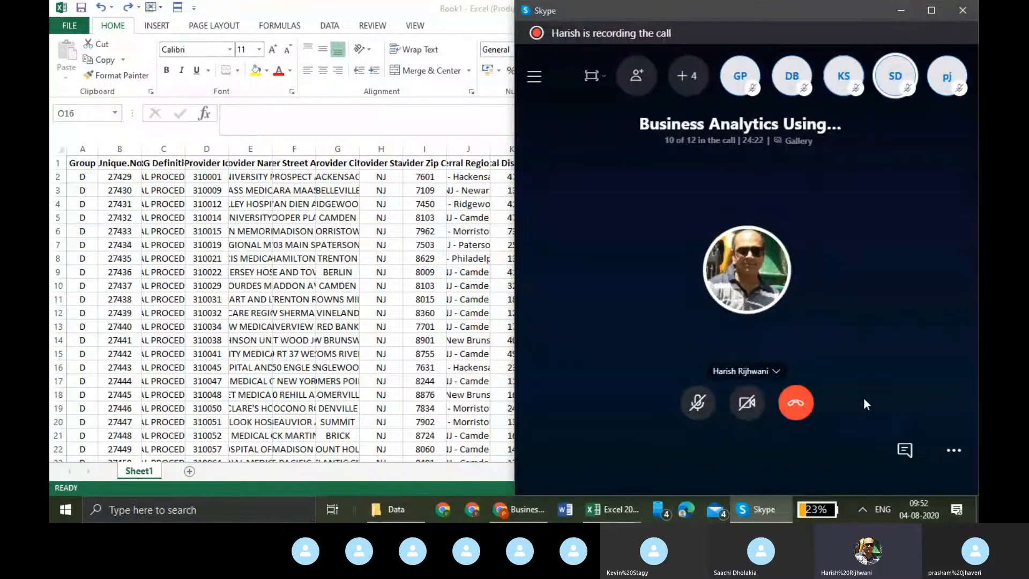
- Maximize the Skype call window, then shrink it to a small overlay above Excel
click(931, 10)
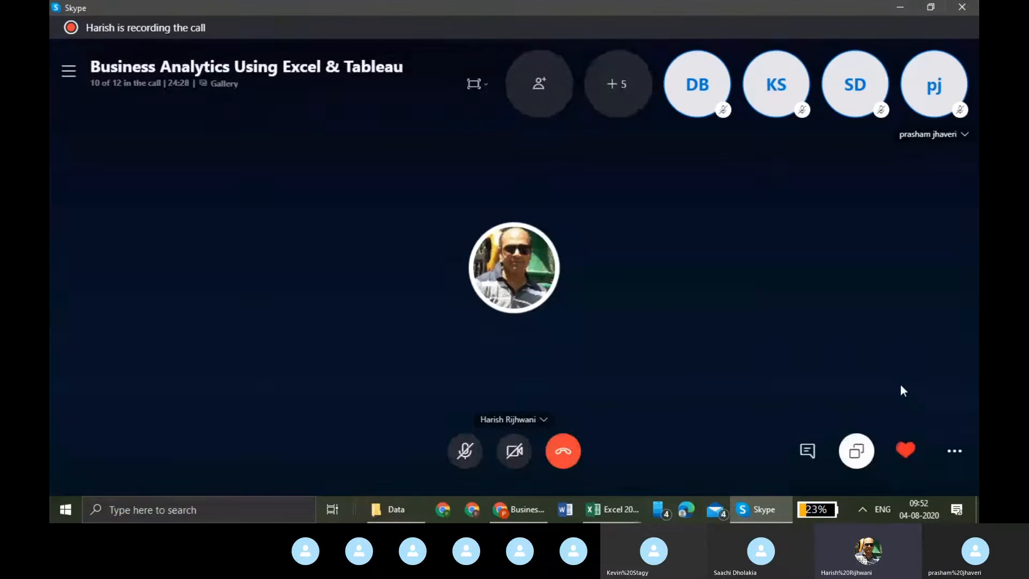
mouse_move(768, 518)
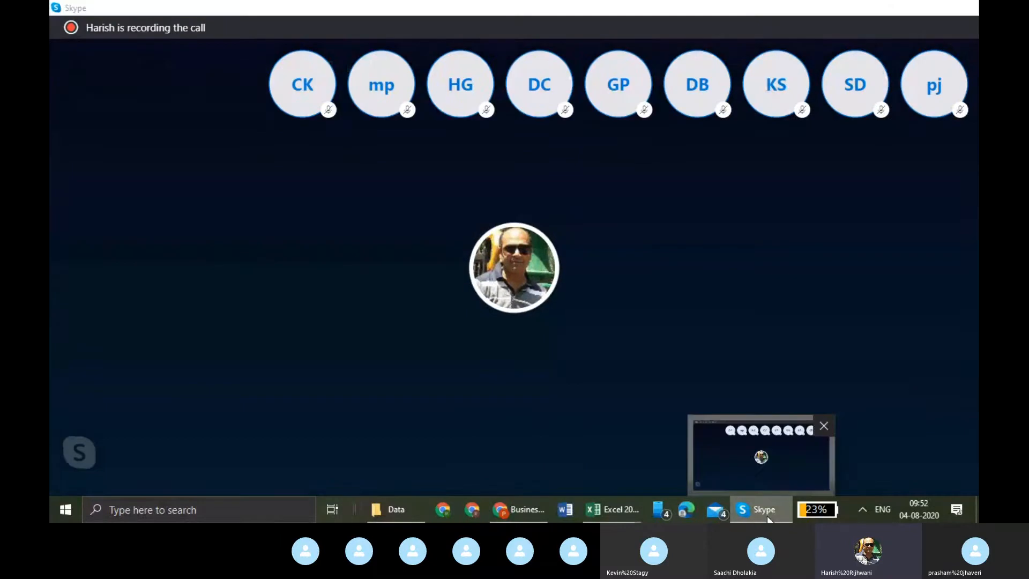
click(768, 515)
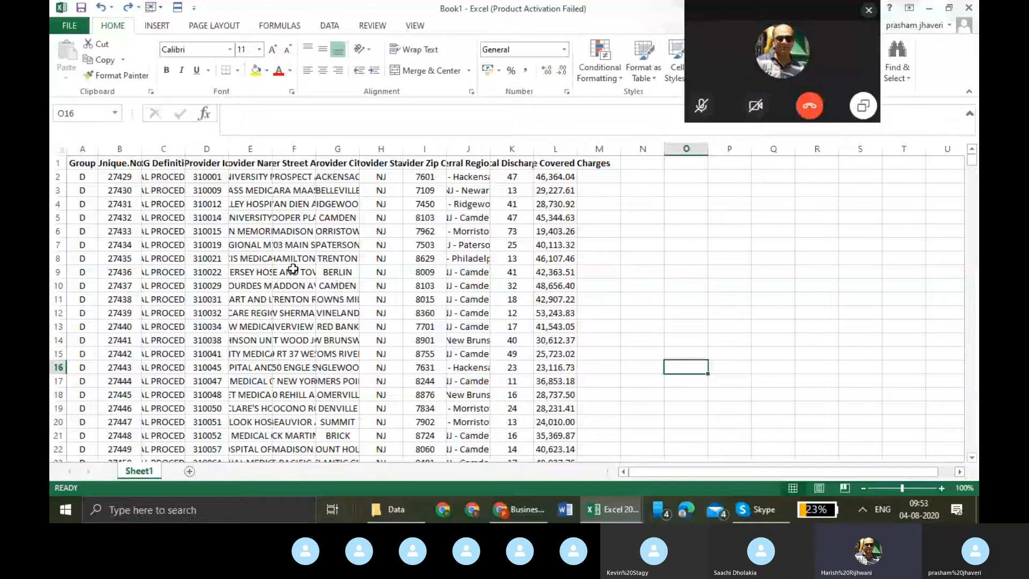
- Select the data table from A1 and clear the stray characters so A1 keeps 'Group'
click(91, 161)
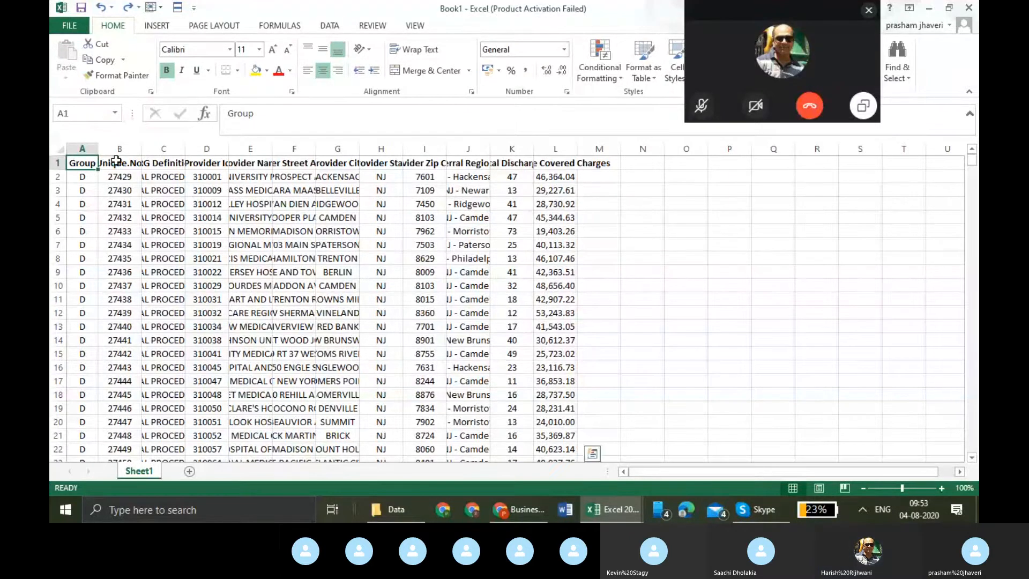
key(ctrl+shift+End)
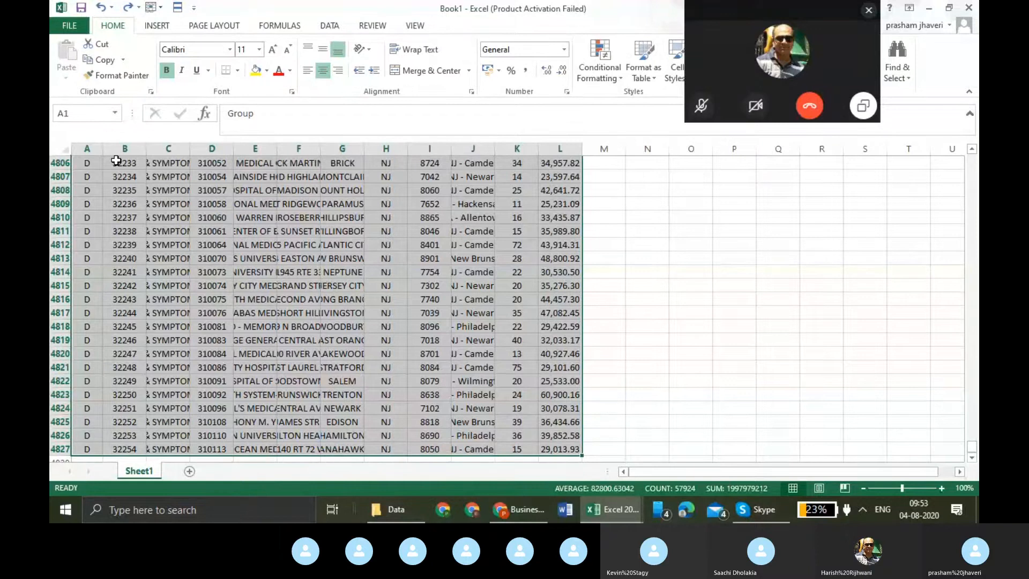
text(ō)
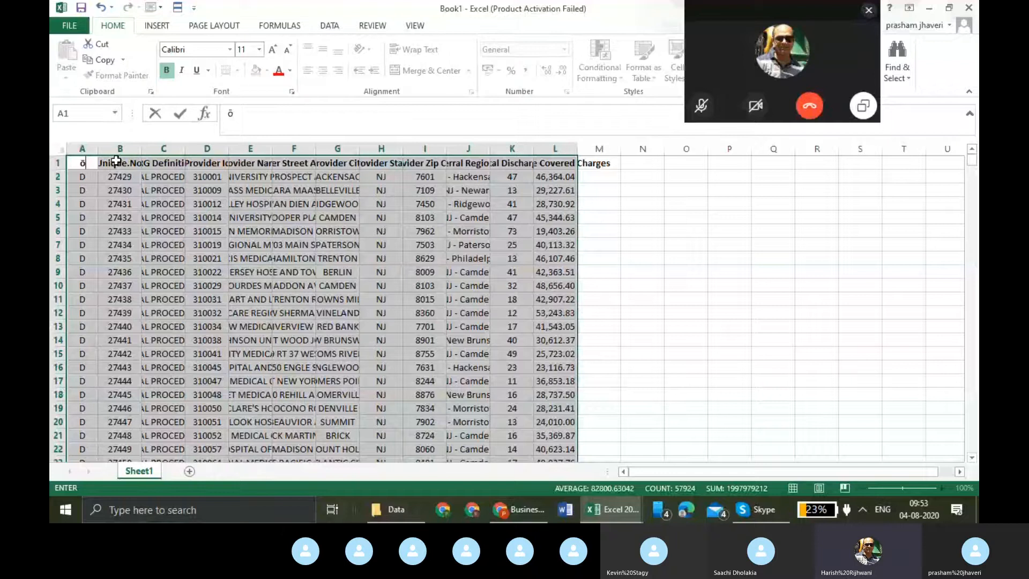
key(BackSpace)
text(ōā)
key(BackSpace)
key(BackSpace)
key(Escape)
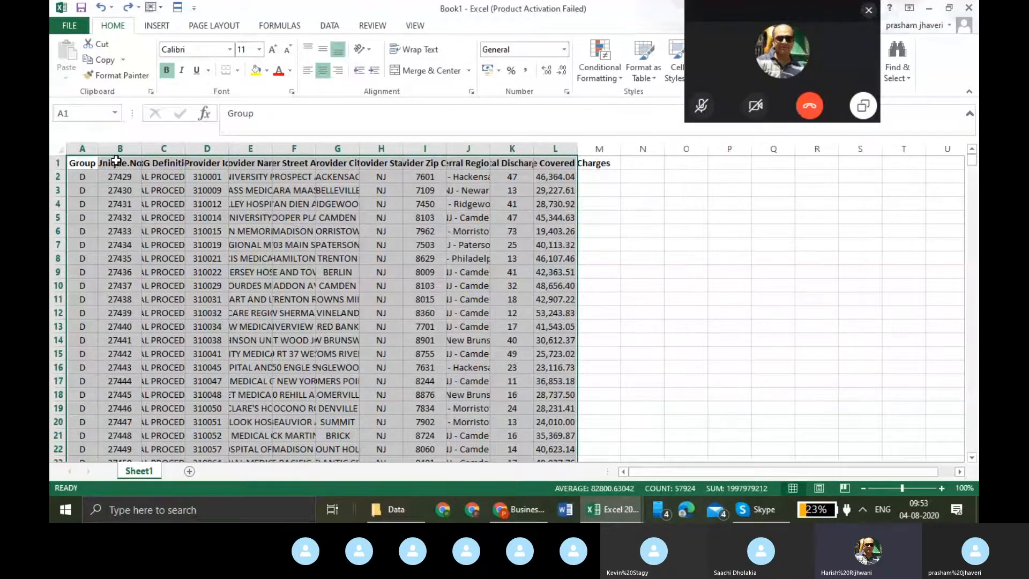
- AutoFit all selected columns with Alt, O, C, A and close the floating call panel
key(alt)
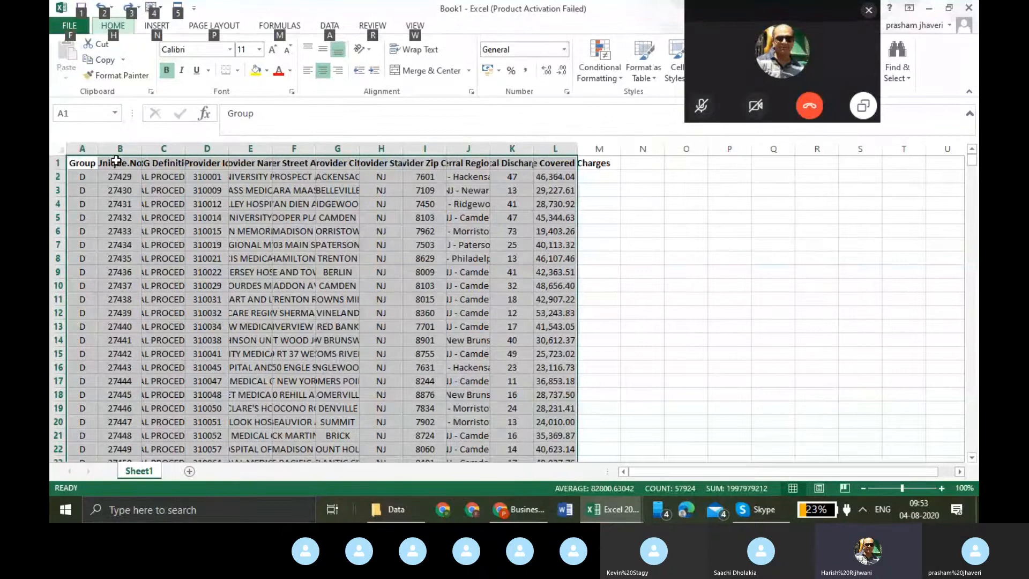
key(o)
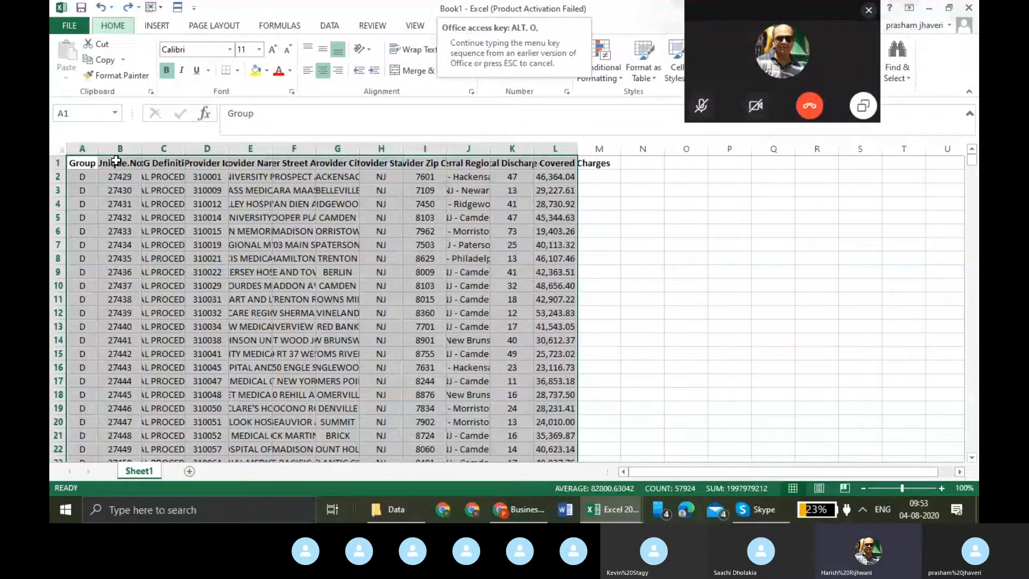
key(c)
key(a)
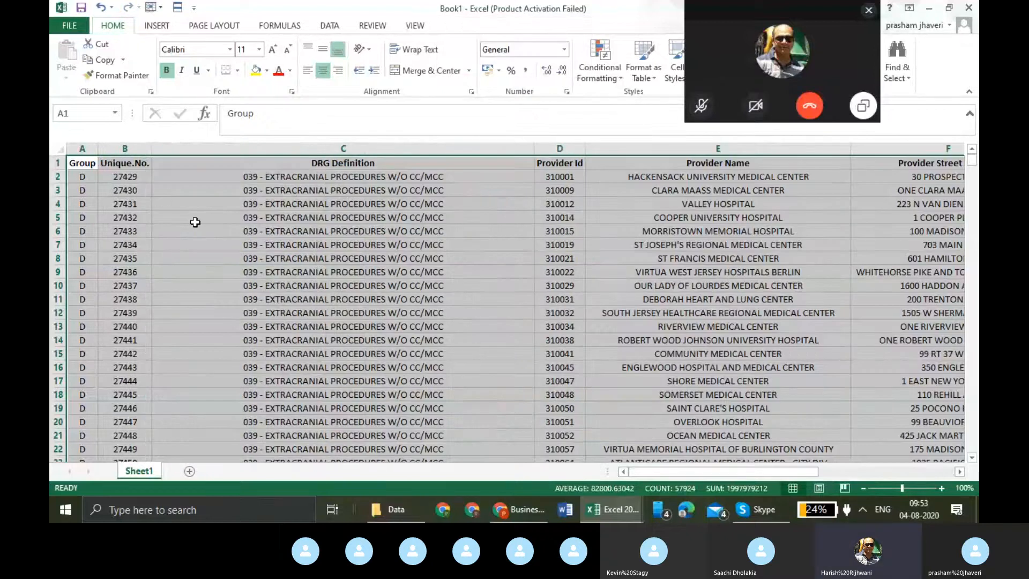
click(867, 106)
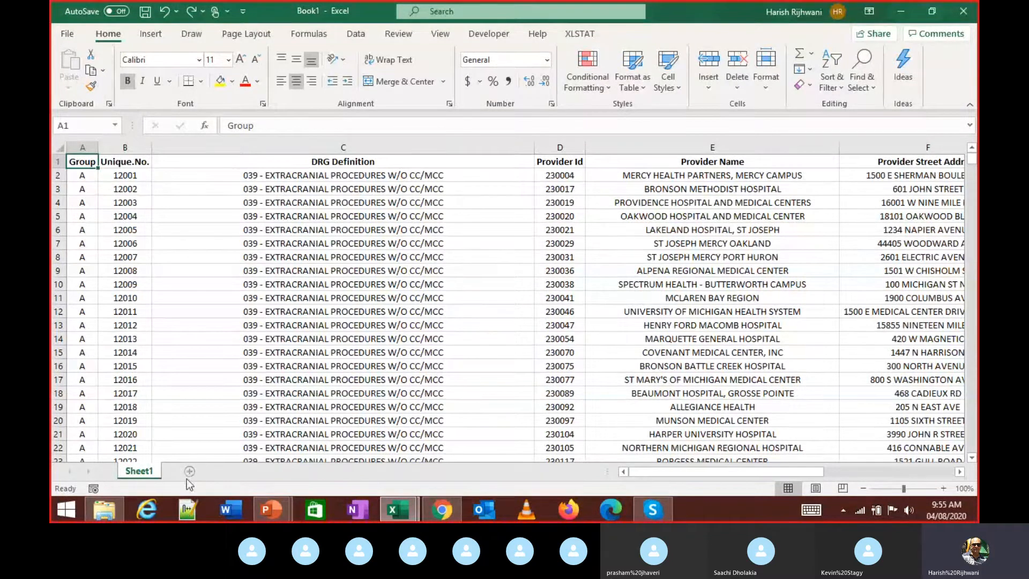
- Rename Sheet1 to Data
double_click(152, 473)
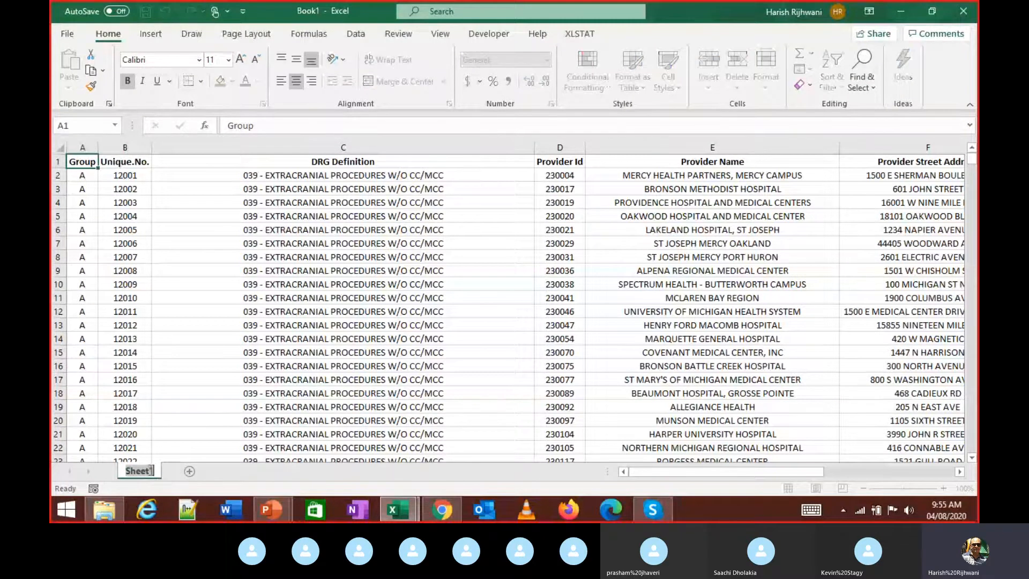
text(Data)
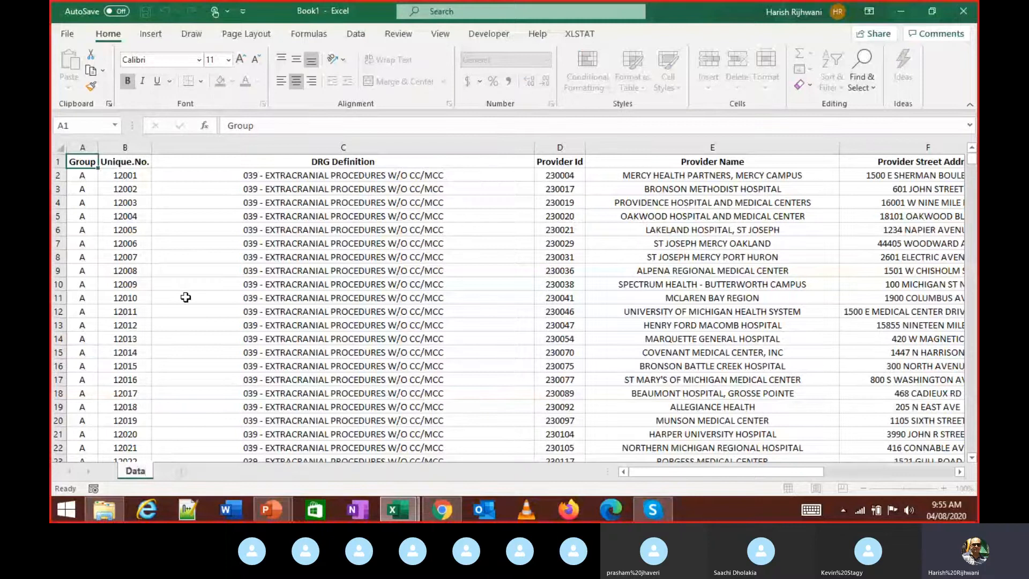
click(185, 297)
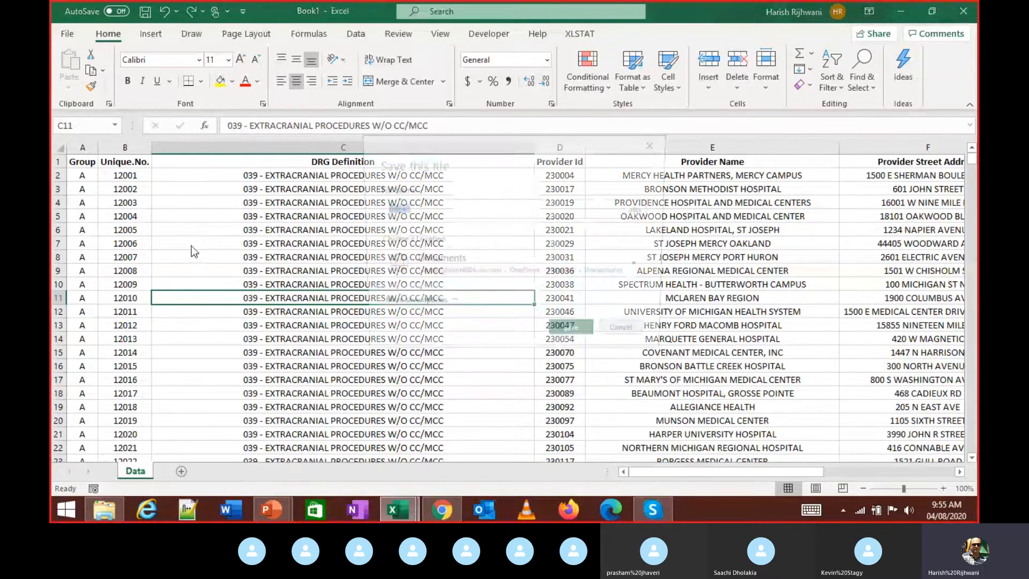
- Save the workbook as 'IPPS Report 4th Aug 2020'
text(Report)
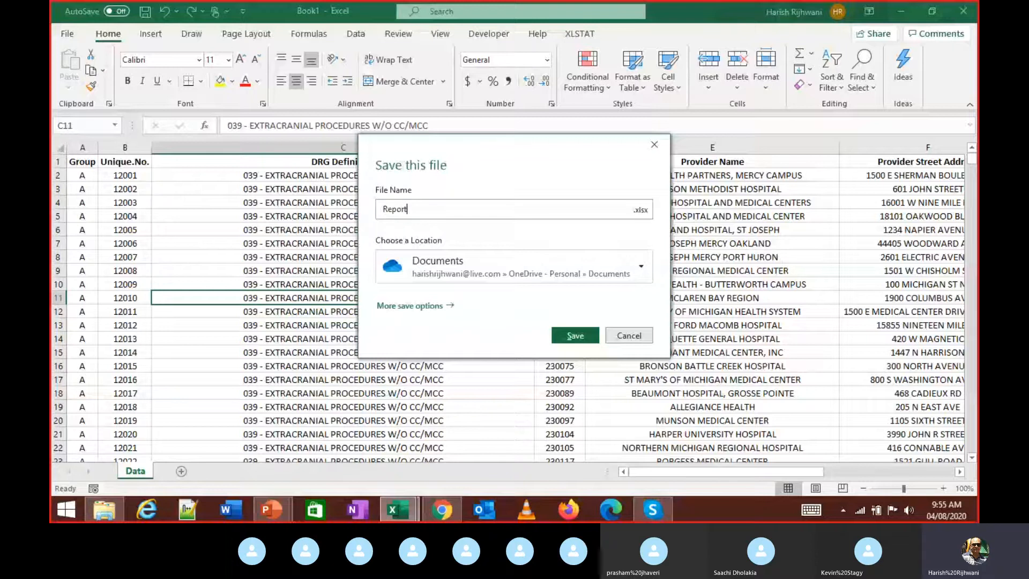
key(Home)
text(UI)
key(BackSpace)
key(BackSpace)
text(IPPS)
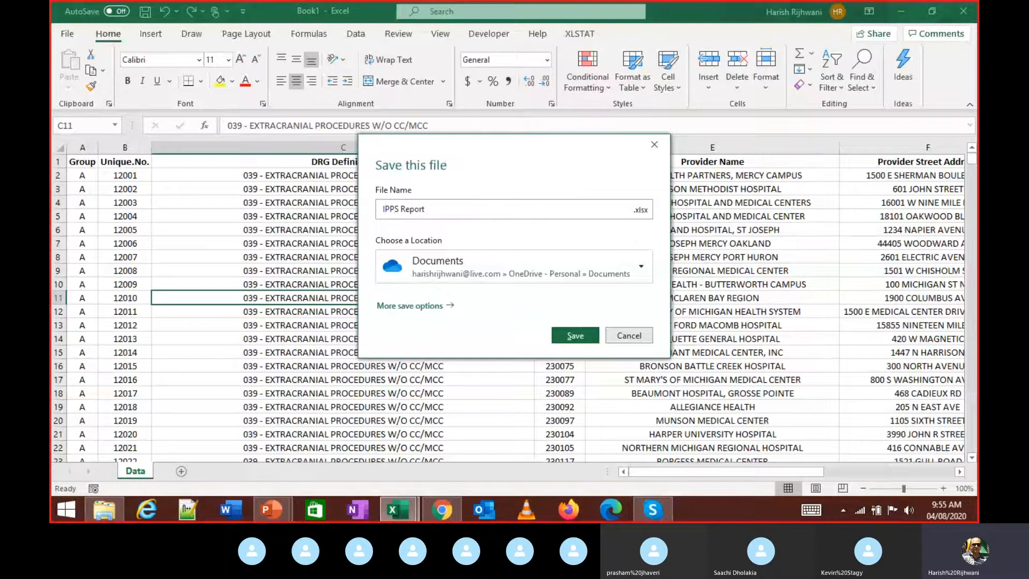
text(4th Aug 2020)
key(Return)
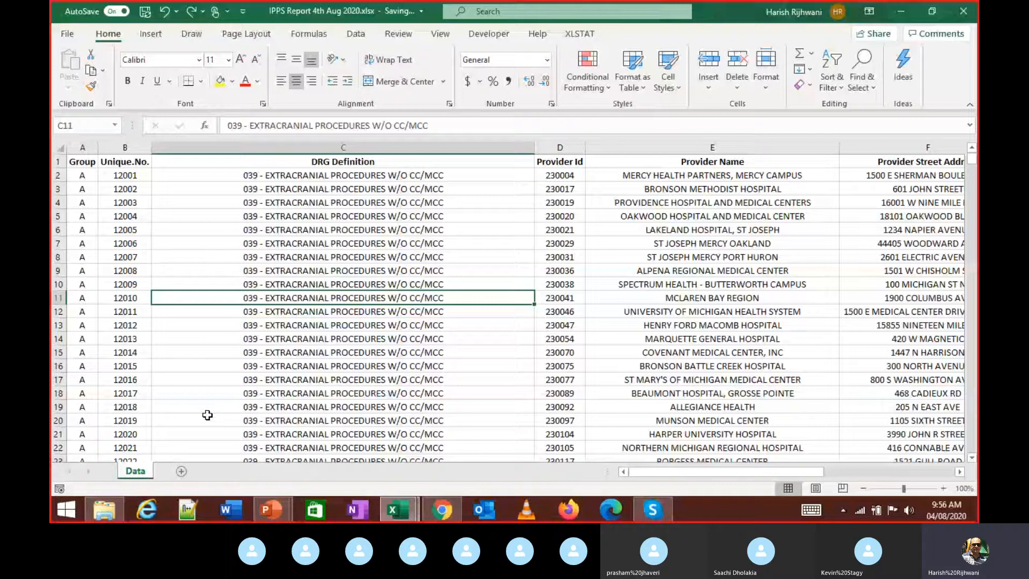
- Check the Data sheet's table from its first cell to the last row and back
key(ctrl+Up)
key(ctrl+Left)
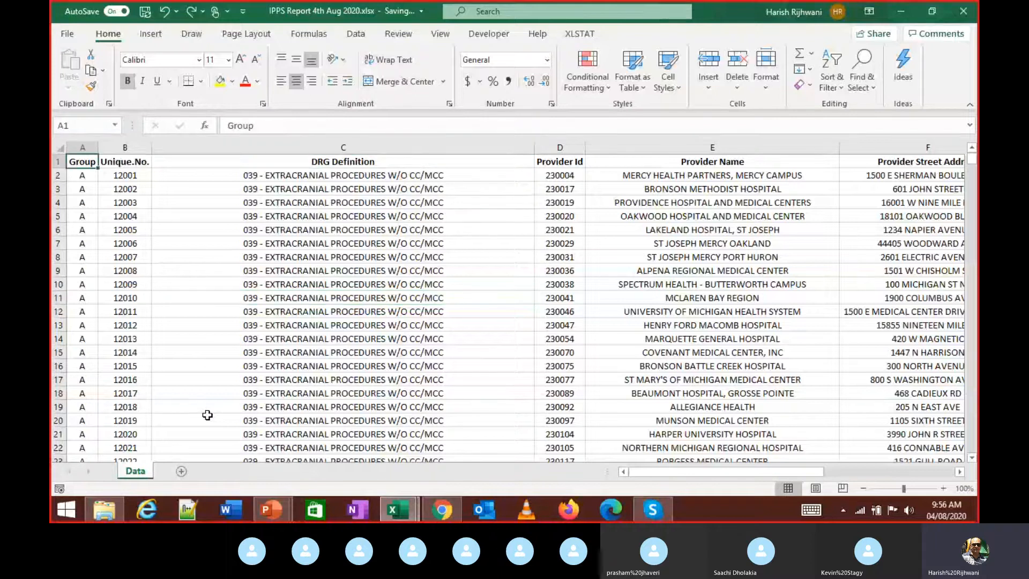
key(ctrl+Down)
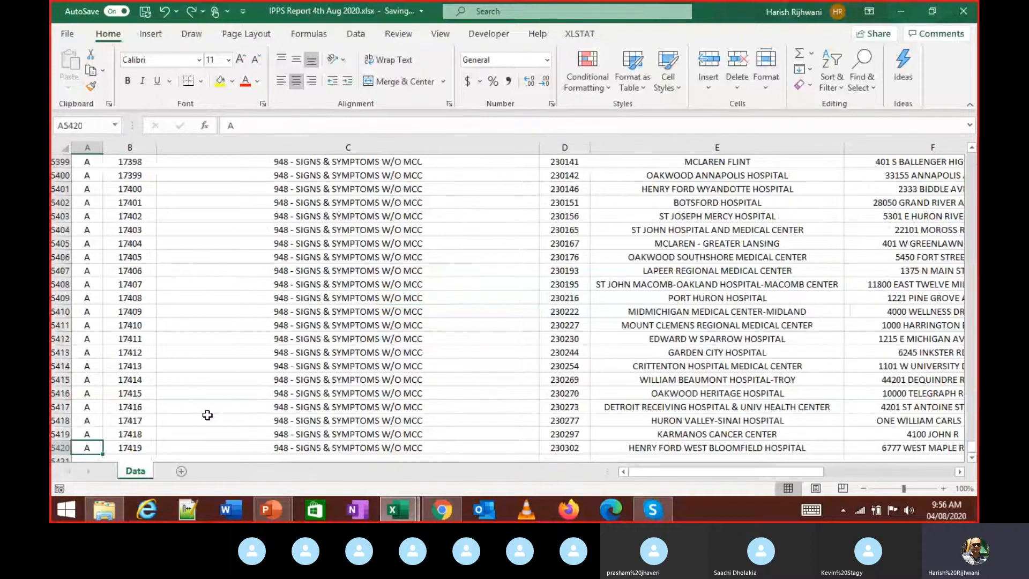
key(ctrl+Up)
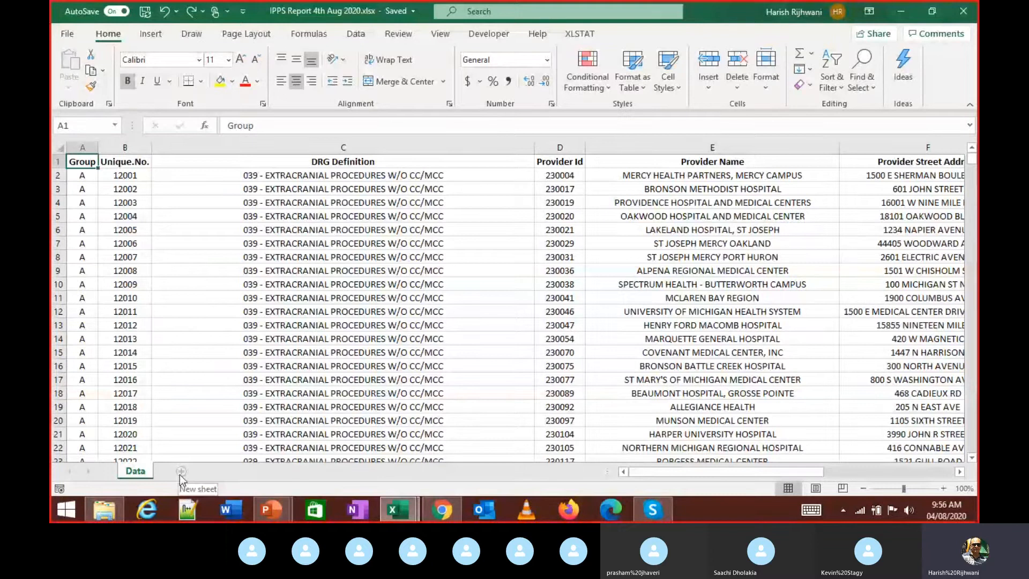
- Add new worksheets and delete the extras, leaving one blank Sheet4 after Data
click(181, 473)
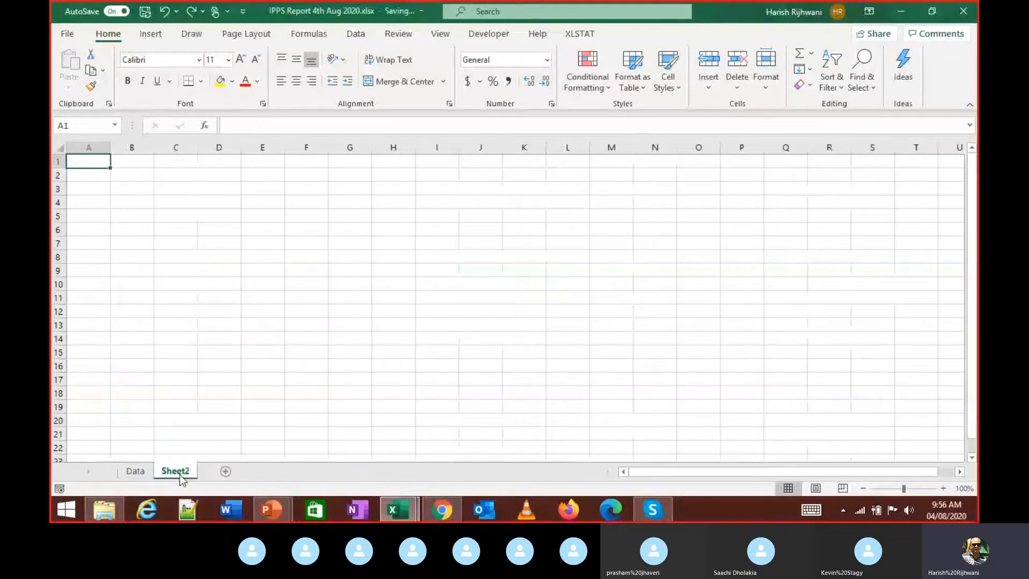
key(shift+F11)
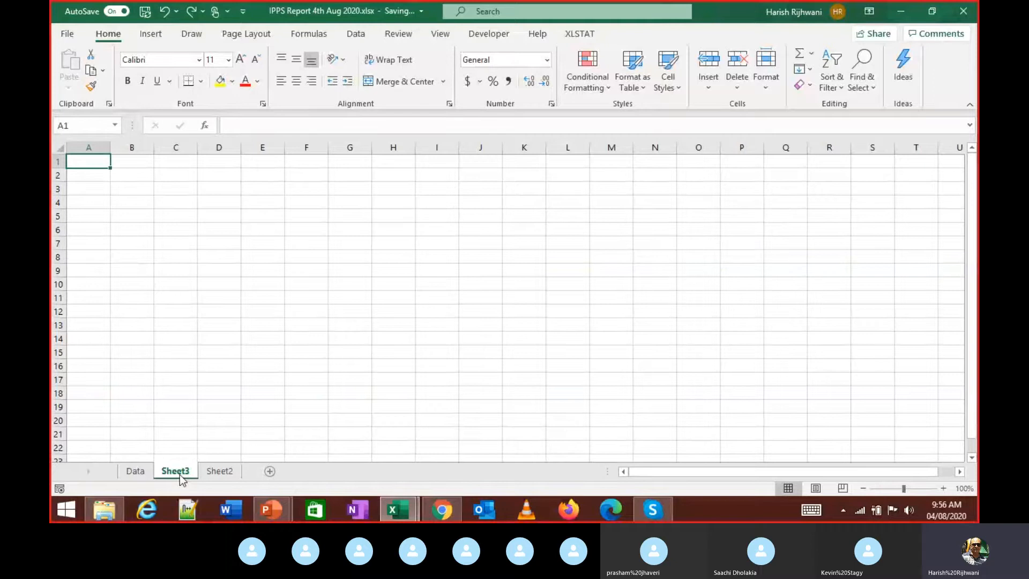
right_click(179, 474)
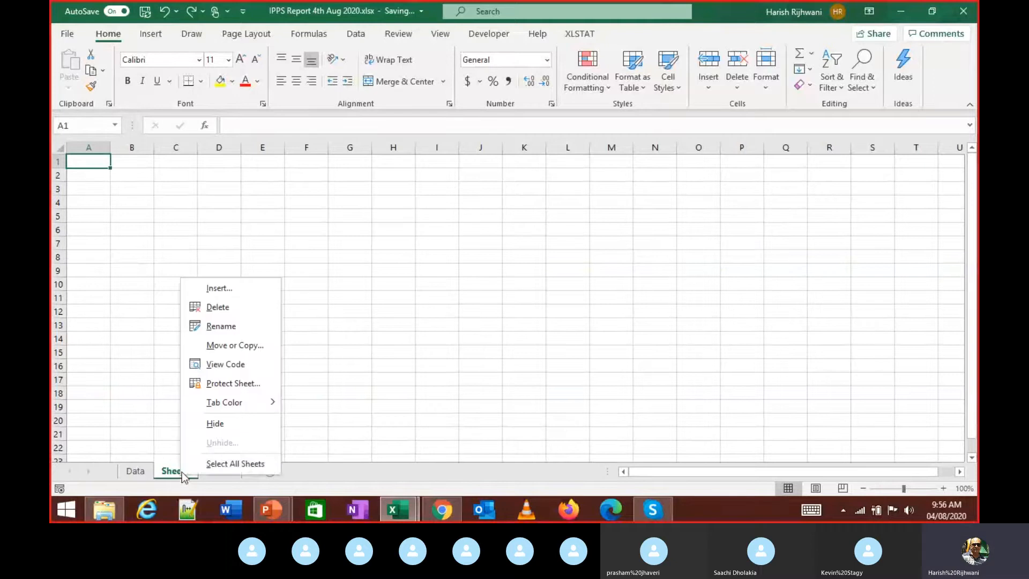
click(210, 306)
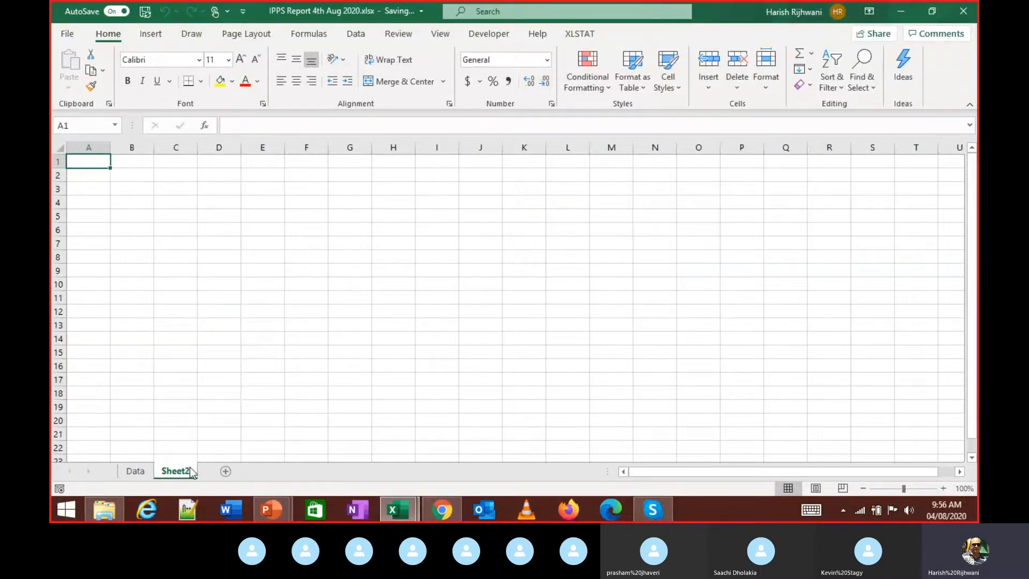
right_click(192, 473)
click(204, 300)
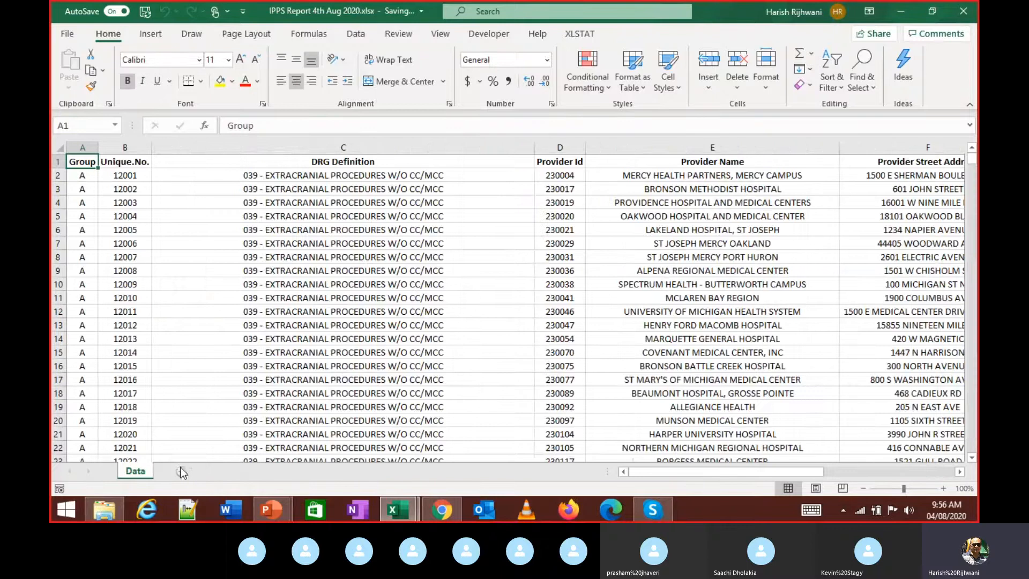
click(179, 472)
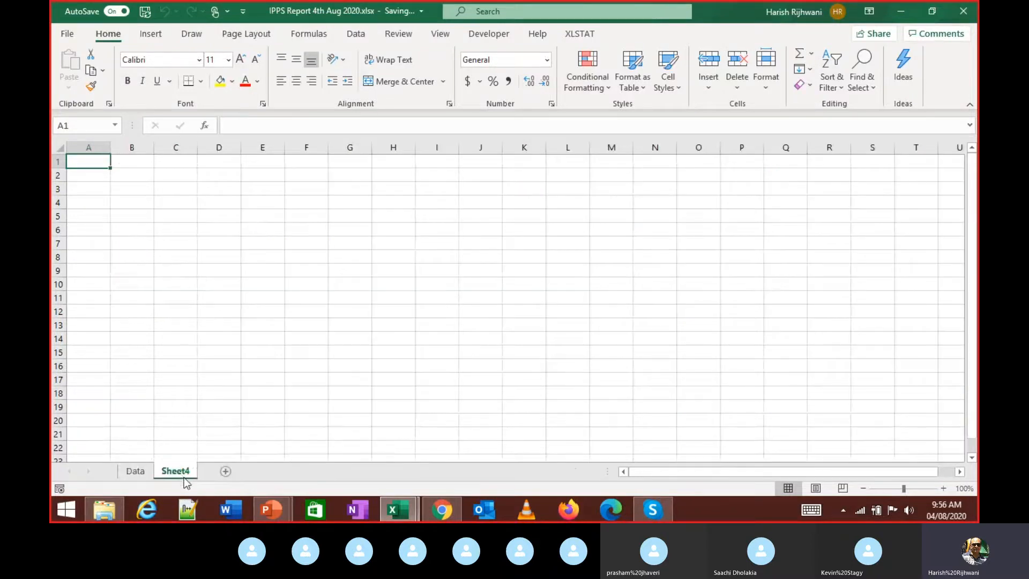
key(shift+F11)
key(shift+F11)
right_click(184, 479)
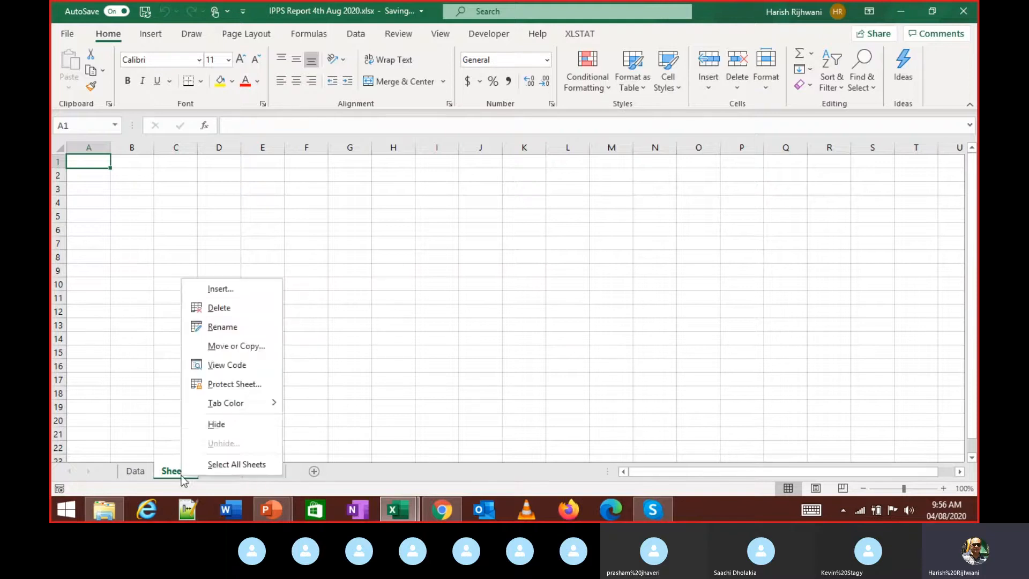
click(251, 311)
right_click(188, 474)
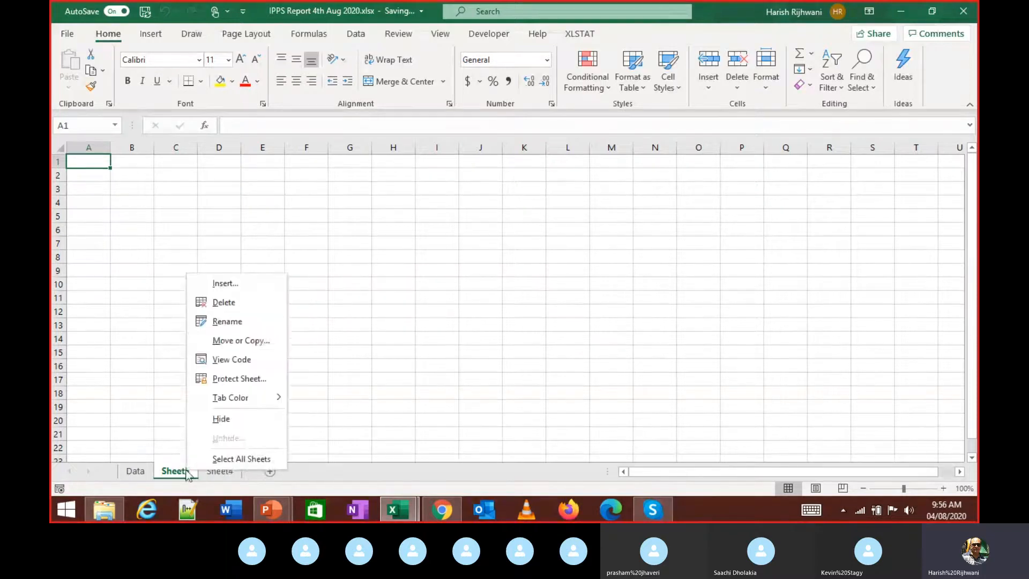
click(233, 303)
- Rename Sheet4 to Report
double_click(175, 471)
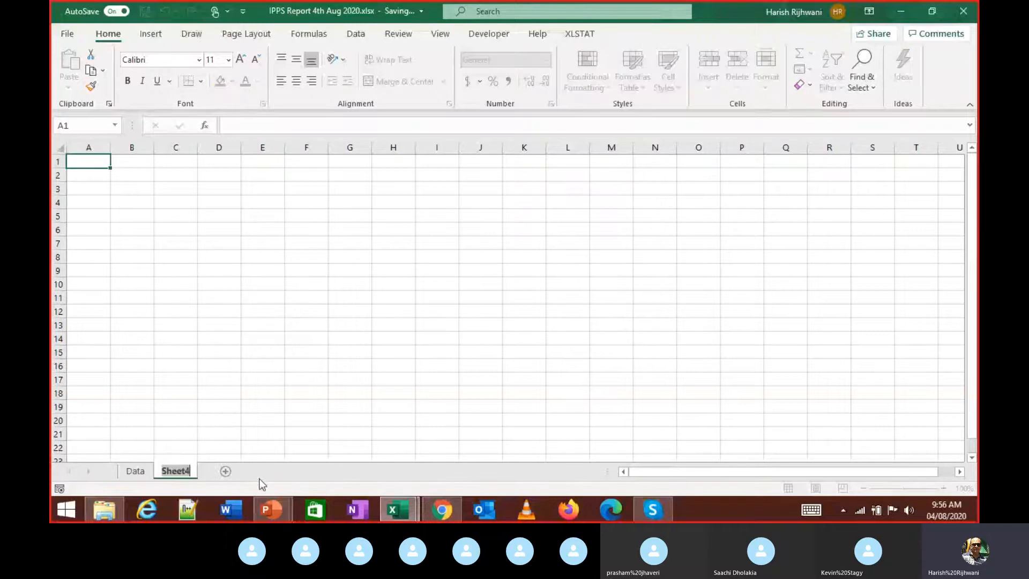
text(Report)
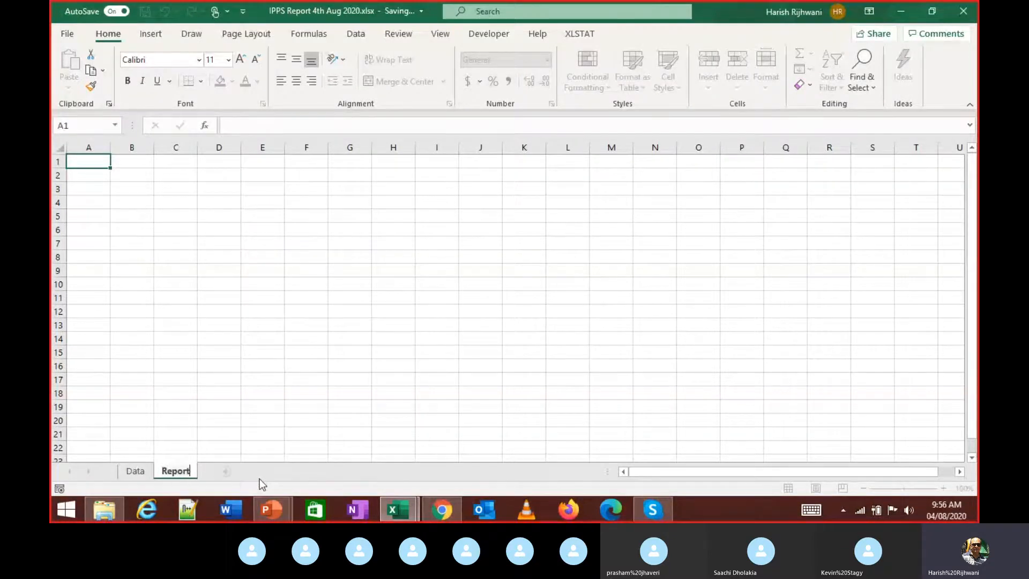
key(Return)
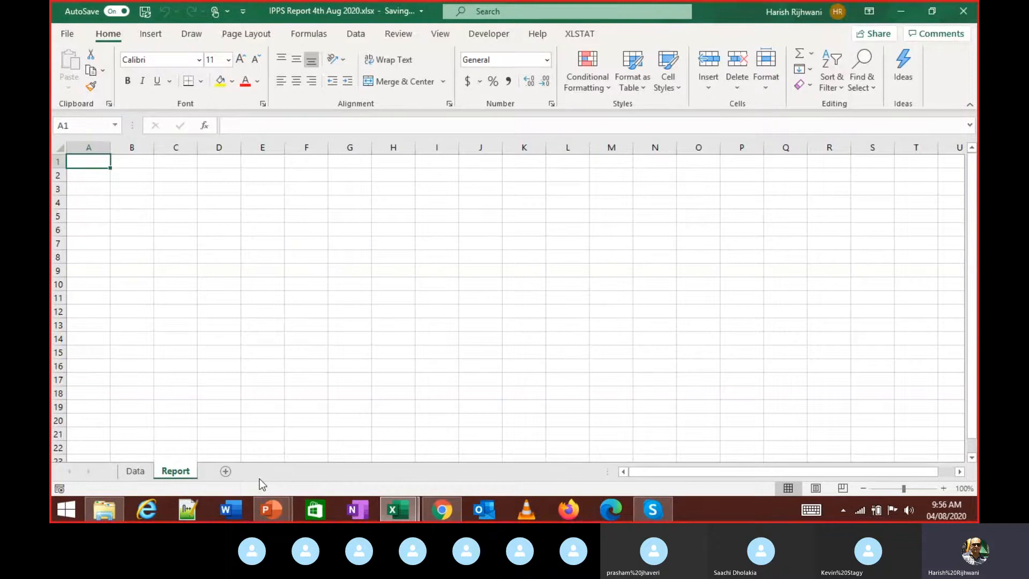
- Switch back and forth between the Data and Report sheets, ending on Data
key(ctrl+Page_Up)
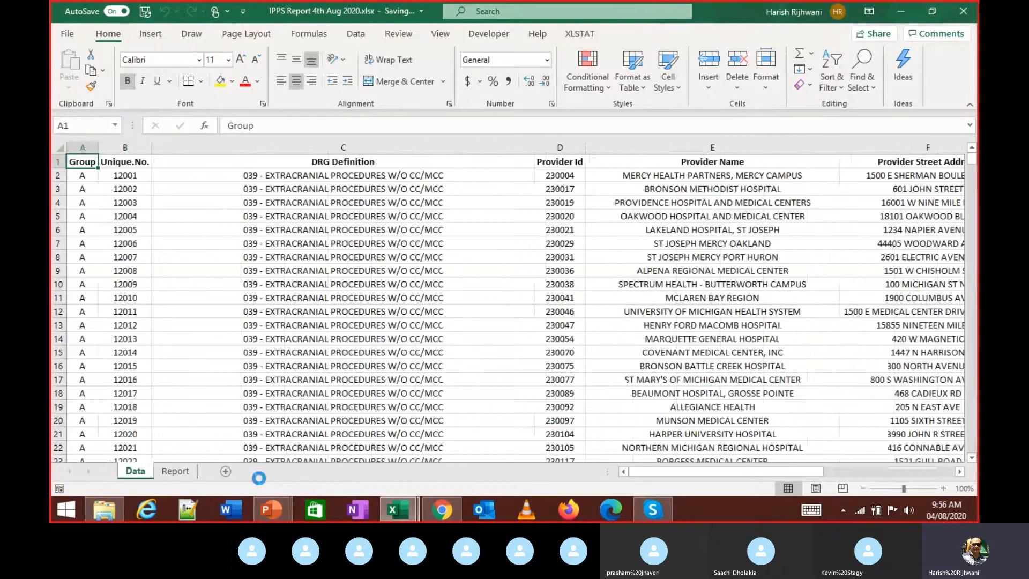
key(ctrl+Page_Down)
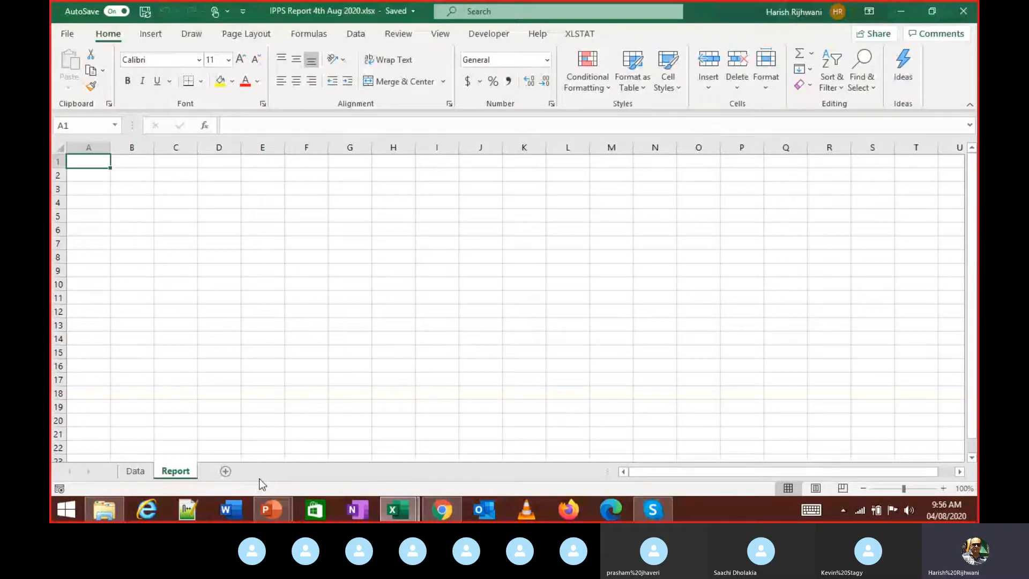
key(ctrl+Page_Up)
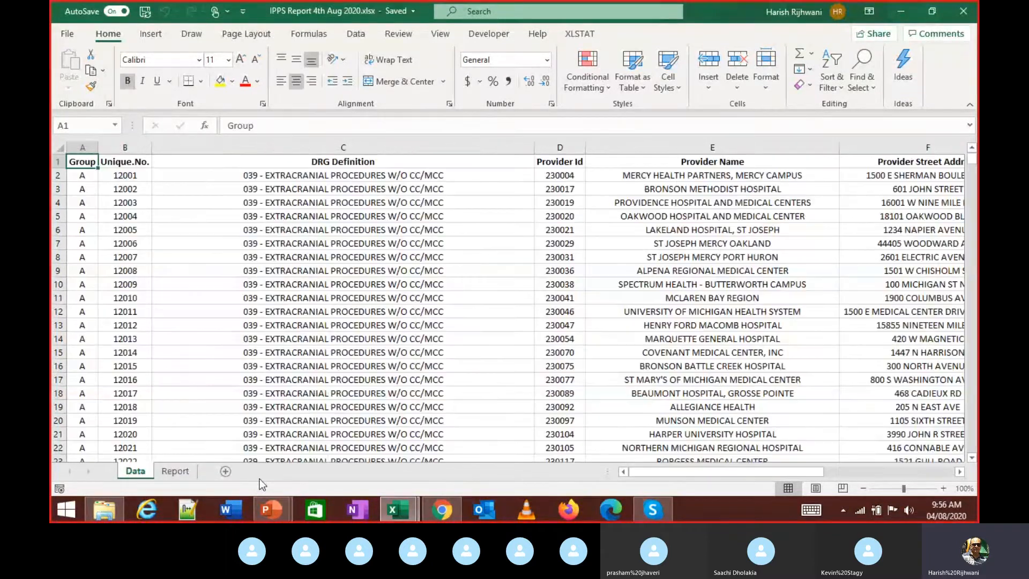
key(ctrl+Page_Down)
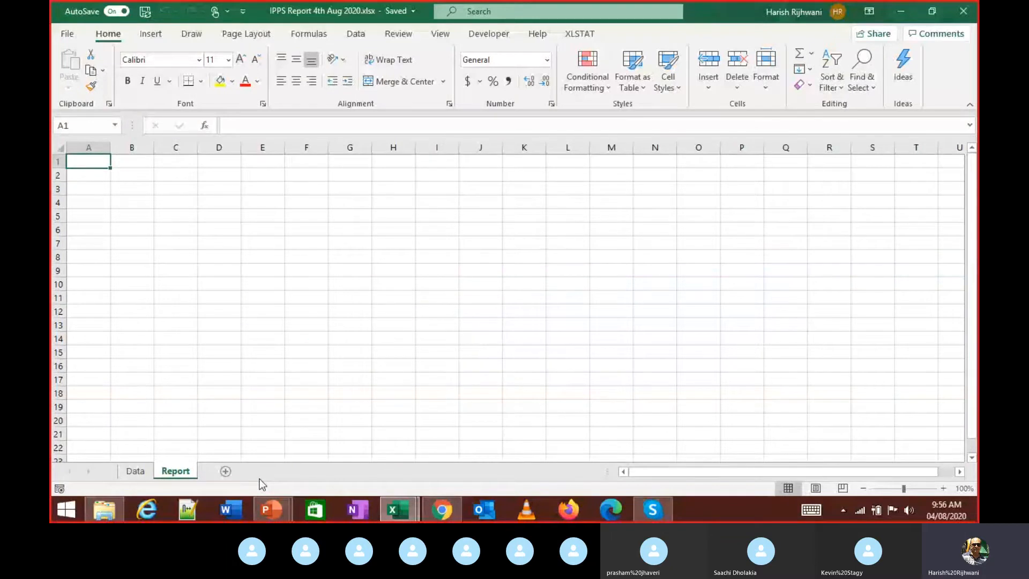
key(ctrl+Page_Up)
key(alt+Tab)
key(alt+Tab)
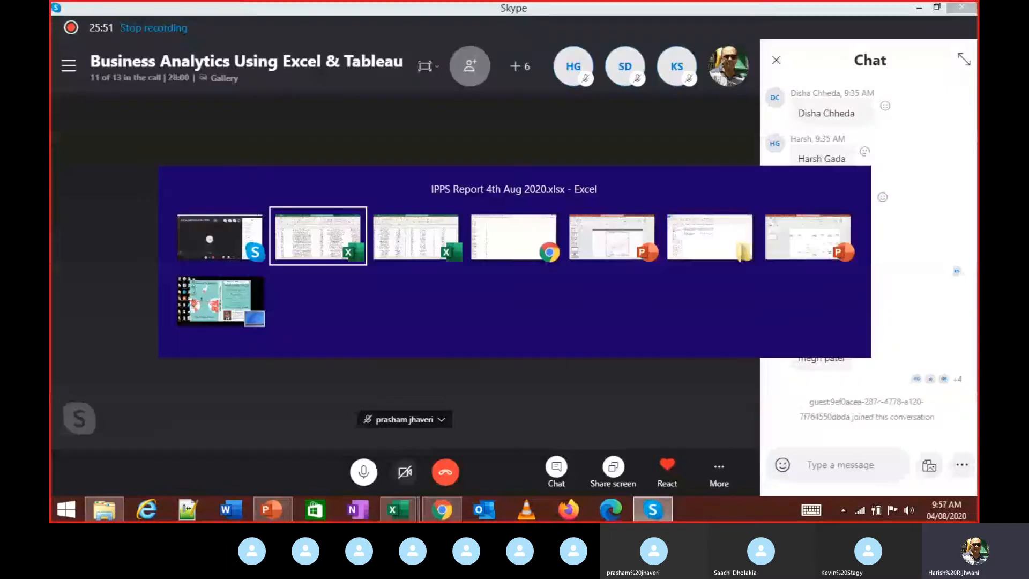
mouse_move(398, 509)
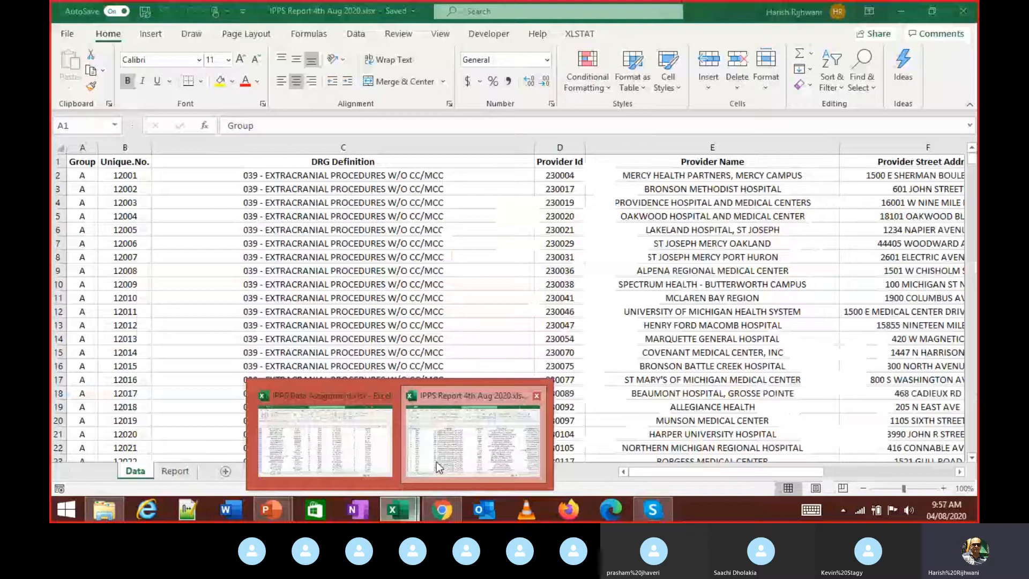
click(487, 428)
scroll(336, 300, up, 11)
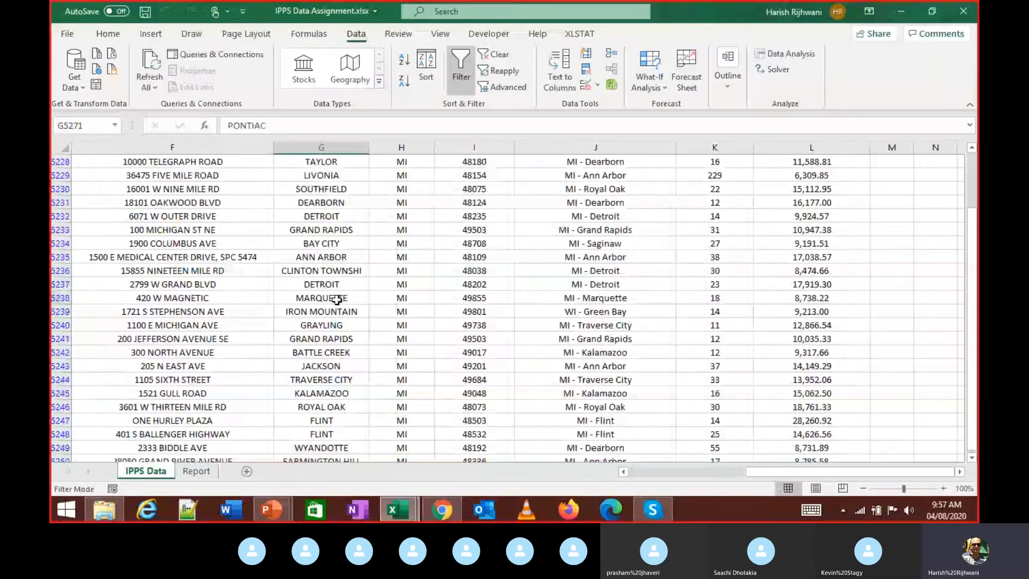
scroll(336, 300, up, 18)
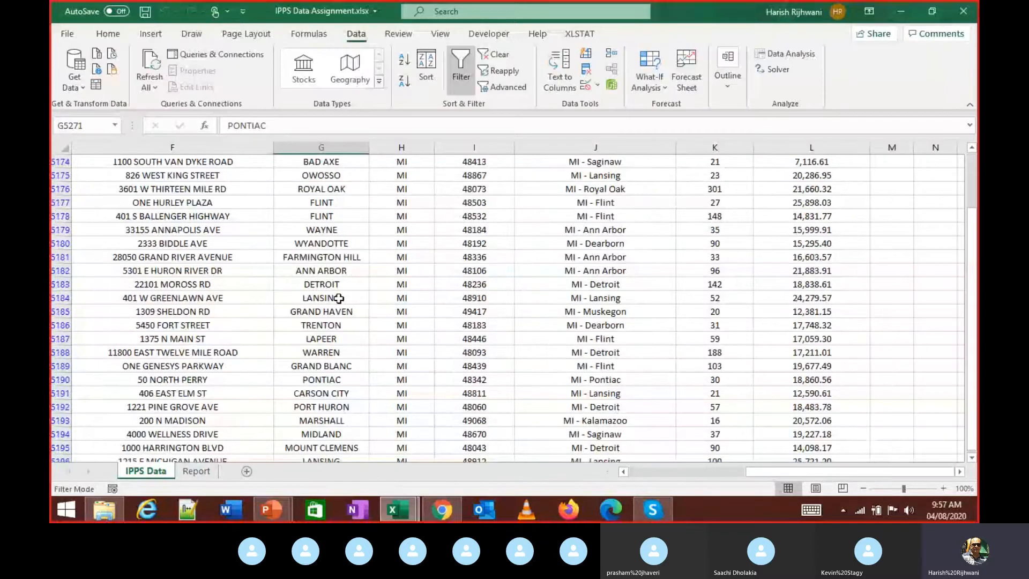
key(alt+Tab)
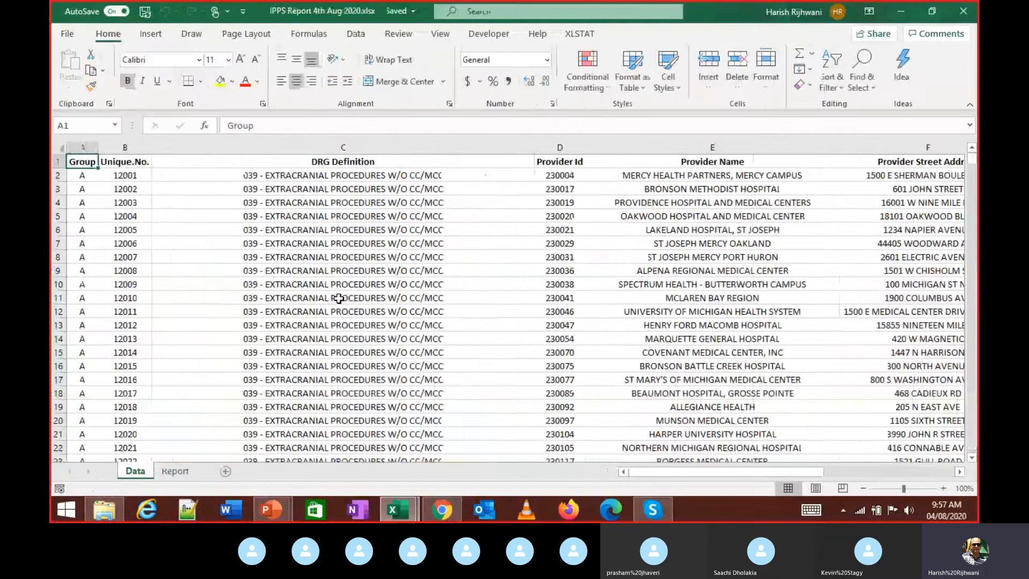
key(alt+Tab)
key(alt+Tab)
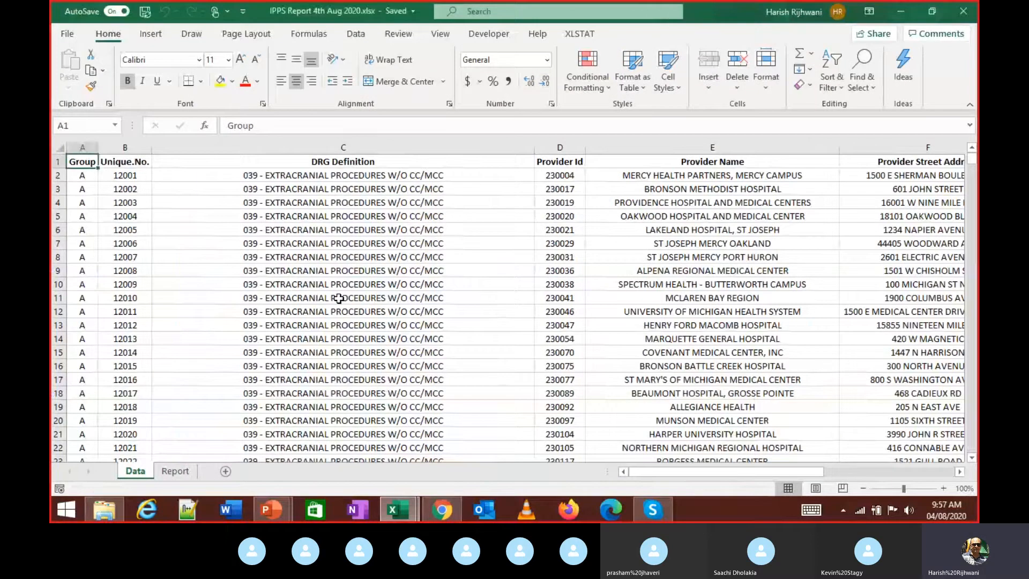
key(alt+Tab)
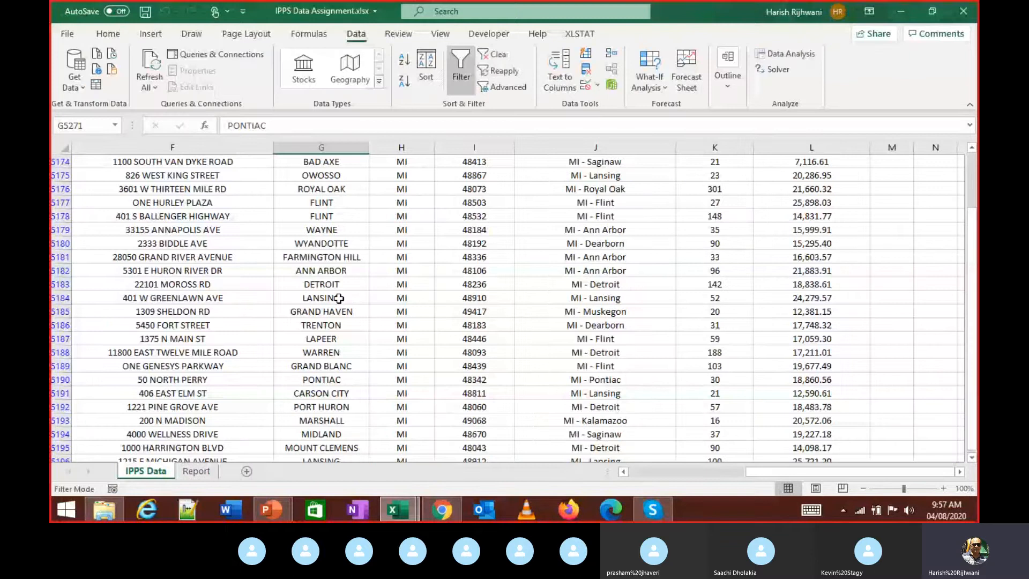
key(alt+Tab)
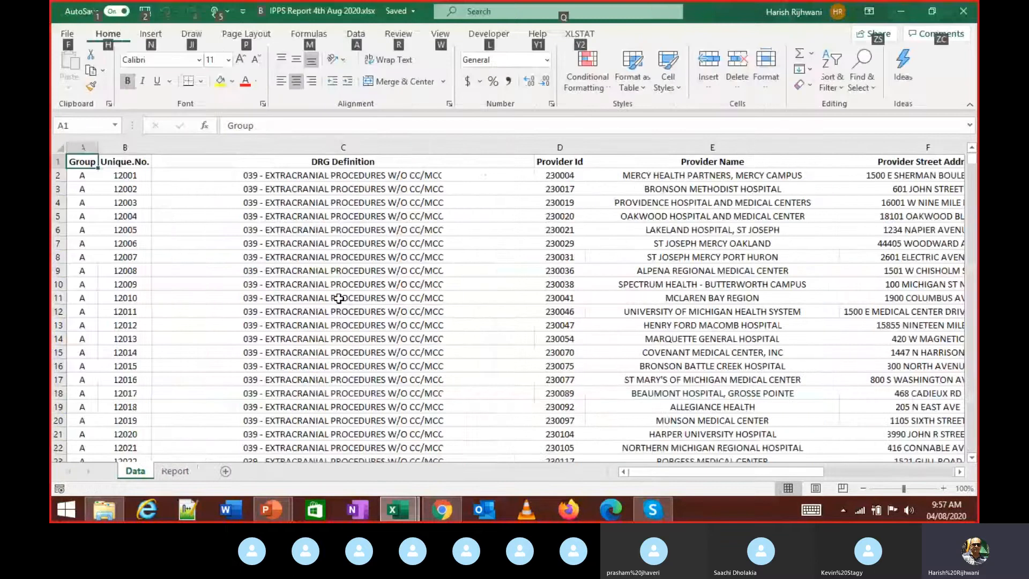
key(w)
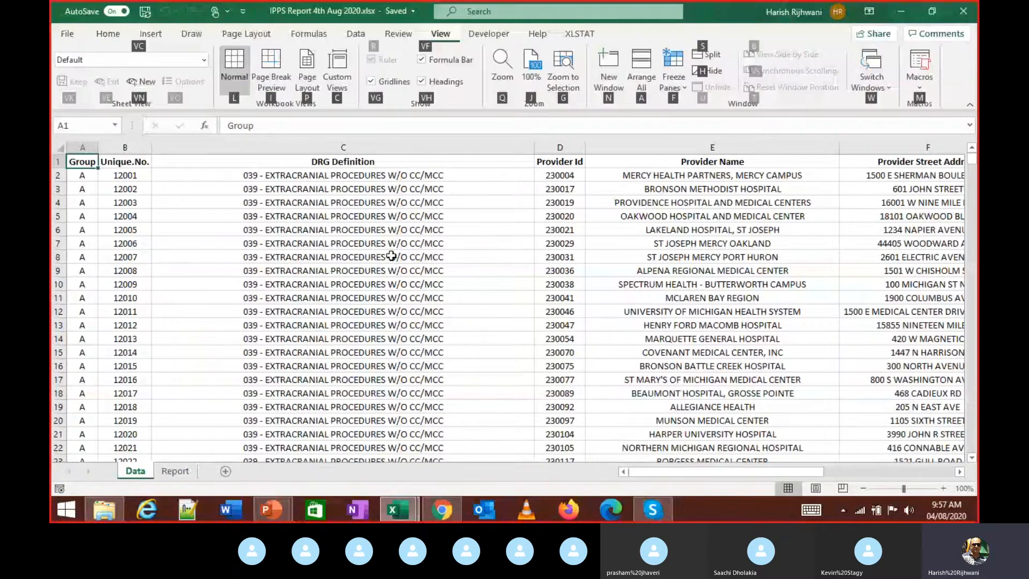
key(w)
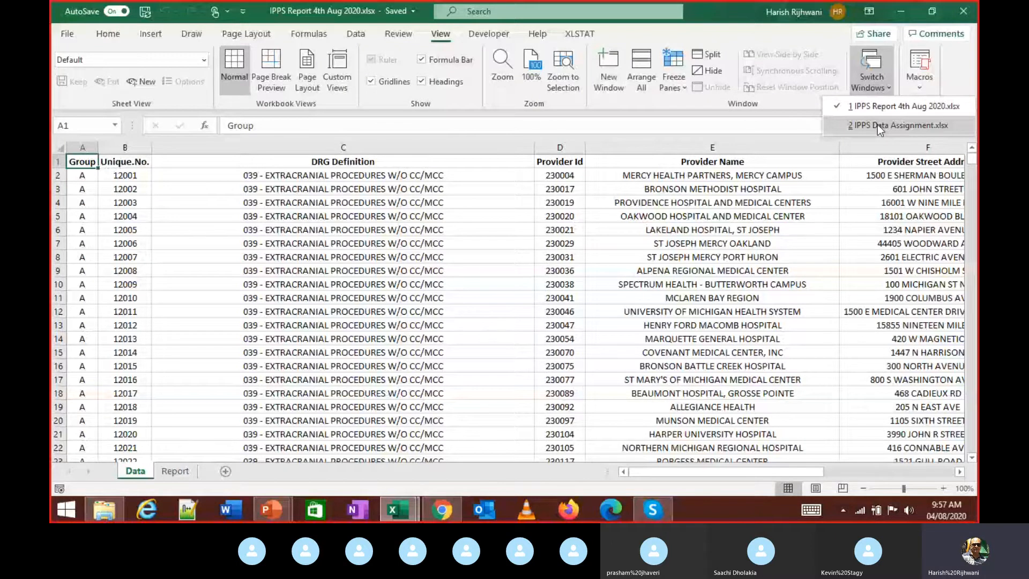
click(877, 124)
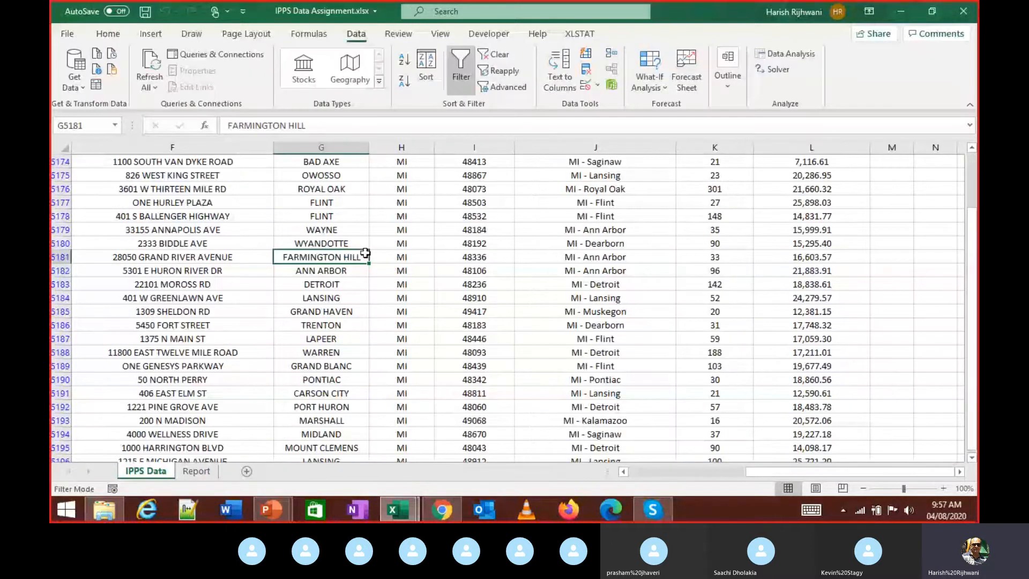
key(alt+Tab)
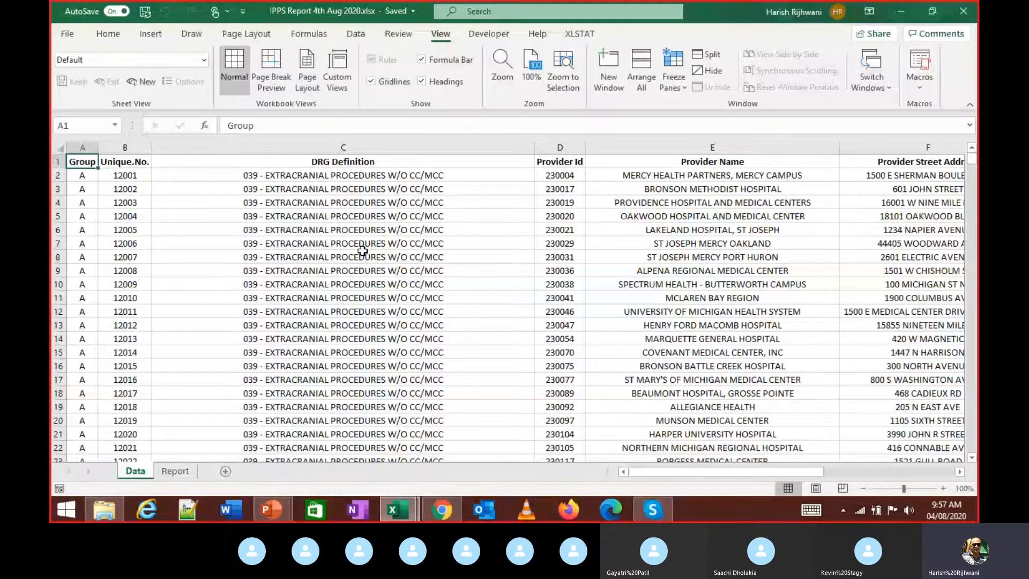
- Browse the open-workbook list, view the blank Report sheet, then return to IPPS Data Assignment
click(363, 253)
key(alt)
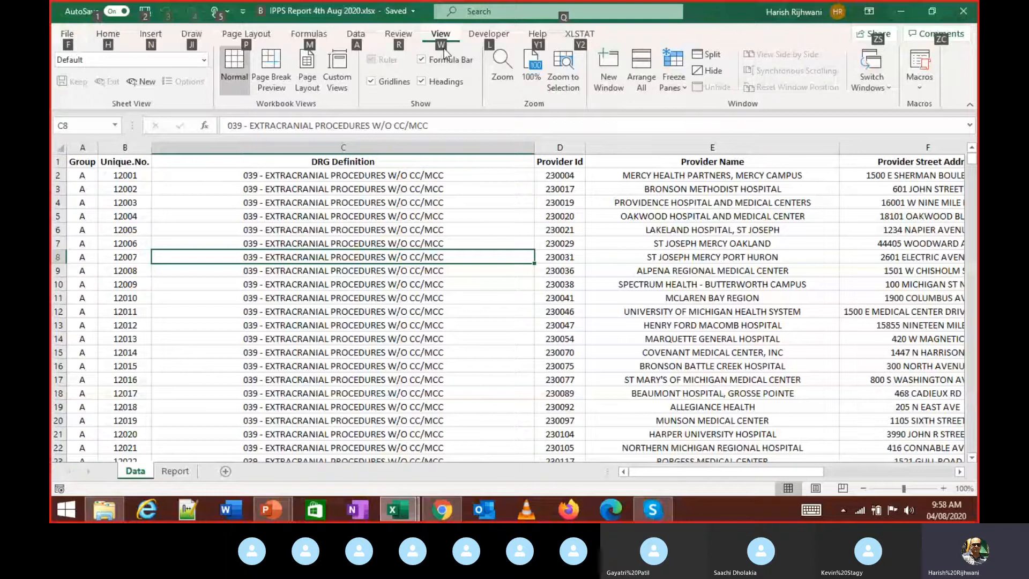
key(w)
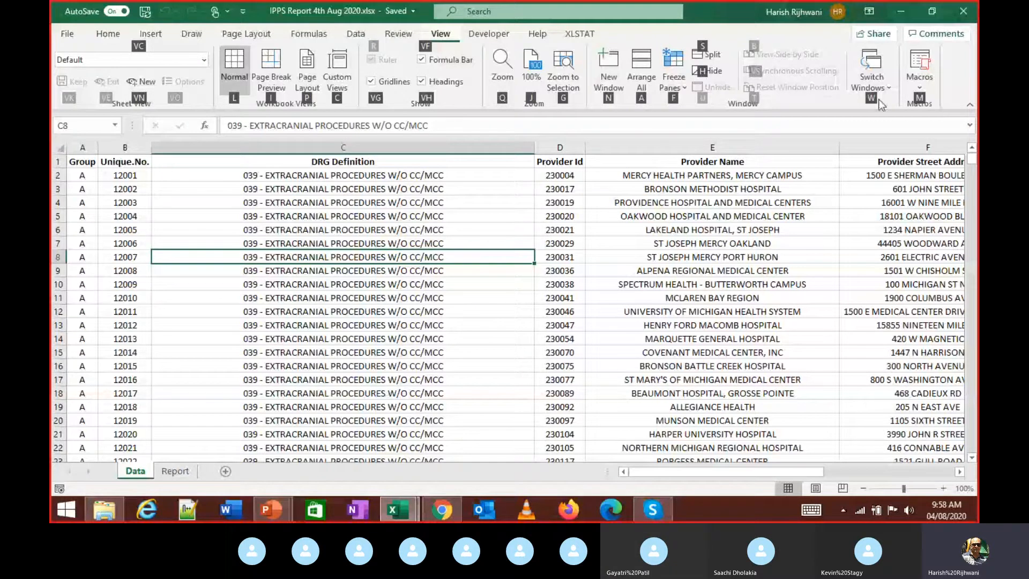
key(w)
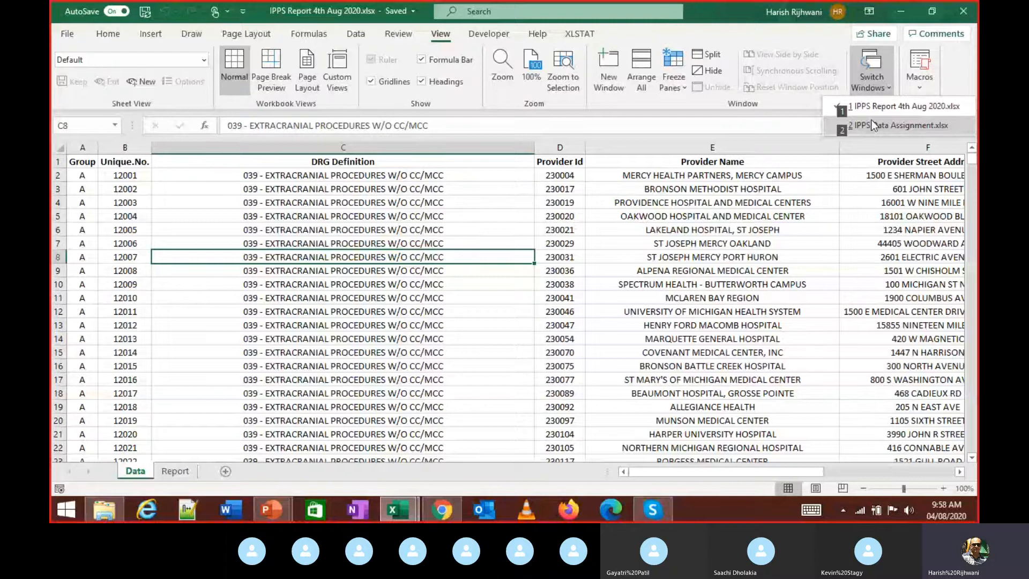
click(625, 202)
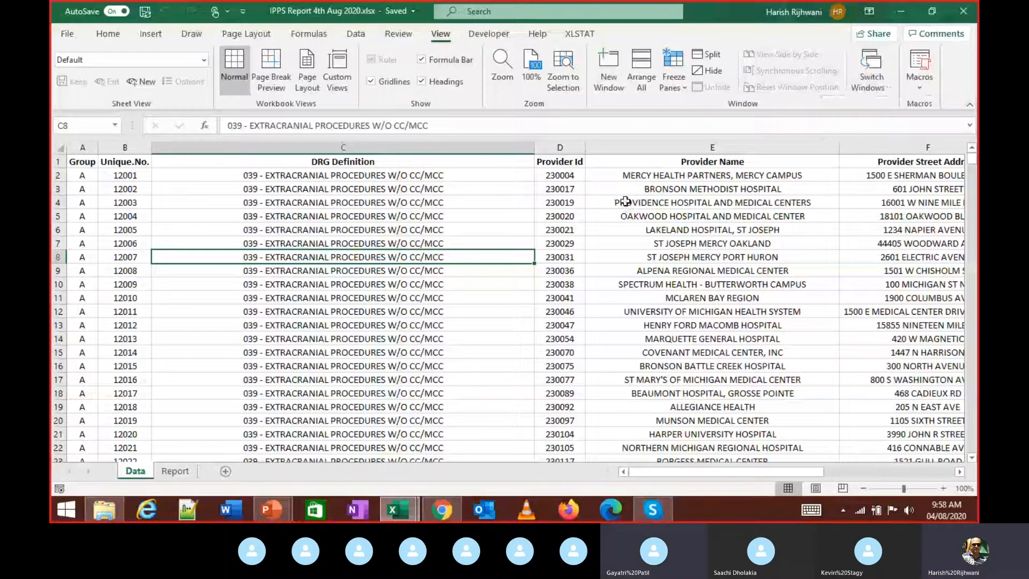
key(alt+w)
key(w)
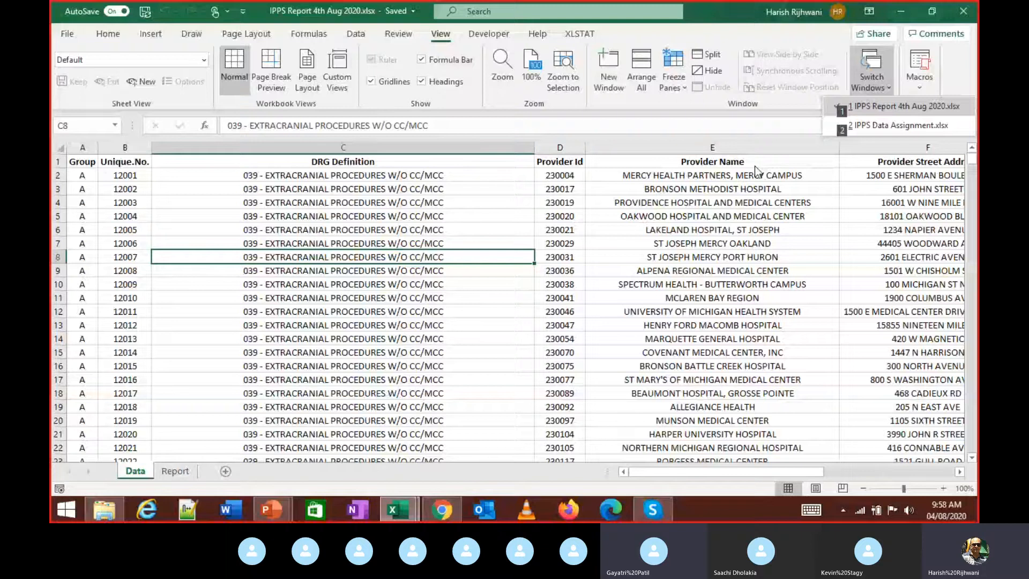
key(1)
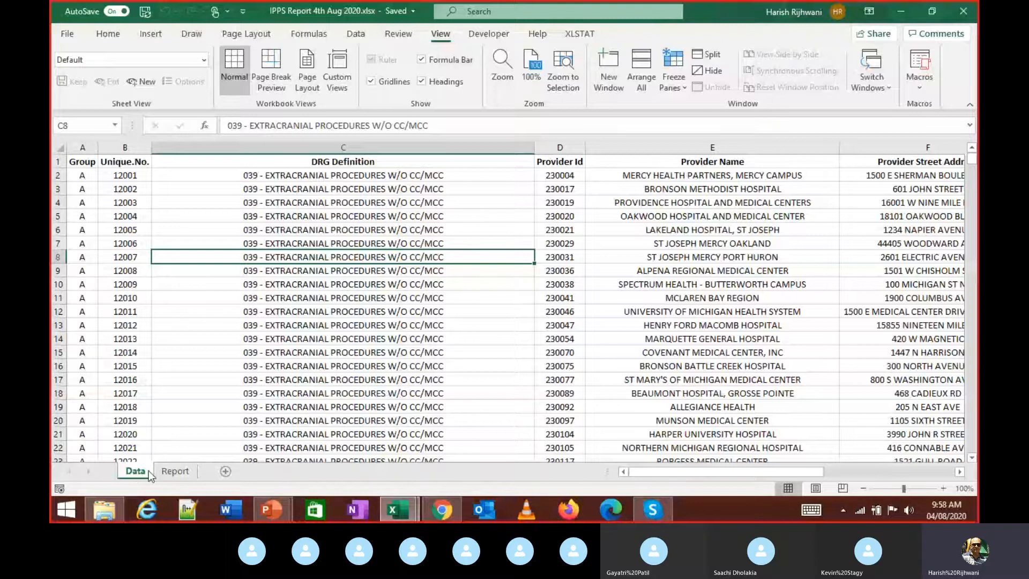
click(174, 471)
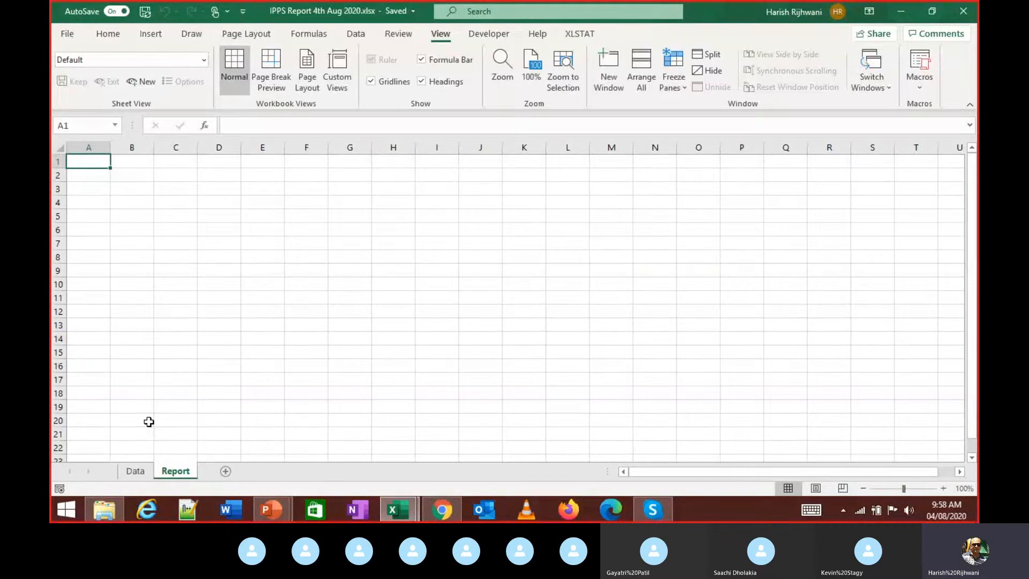
key(alt+Tab)
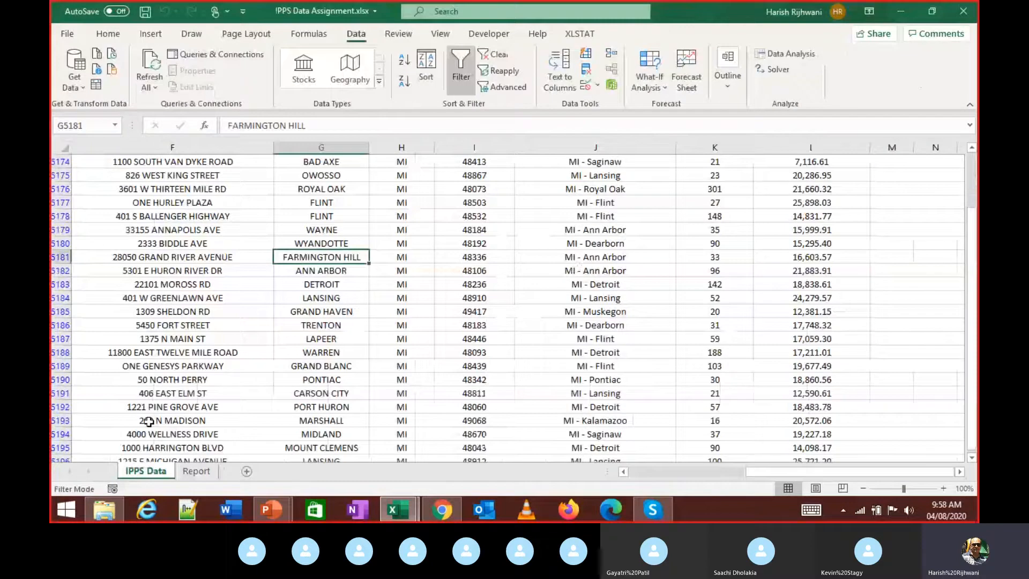
- Copy the Provider Summary Report header block C4:H8 from Data Assignment's Report sheet
key(ctrl+Page_Down)
key(Up)
key(Up)
key(Up)
key(Up)
key(Up)
key(Up)
key(Up)
key(Up)
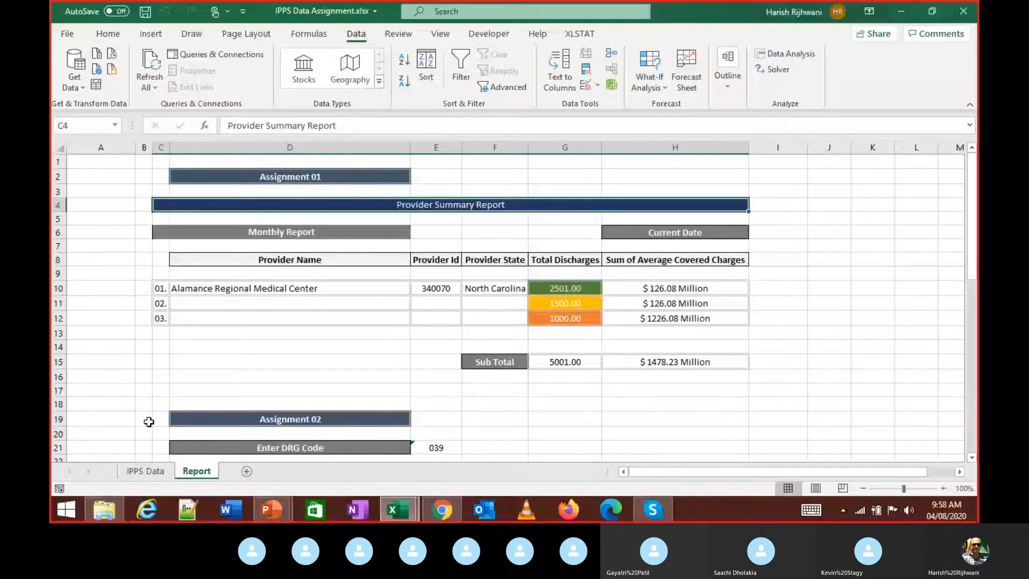
key(shift+Down)
key(shift+Down)
key(shift+Down)
key(shift+Down)
key(shift+Down)
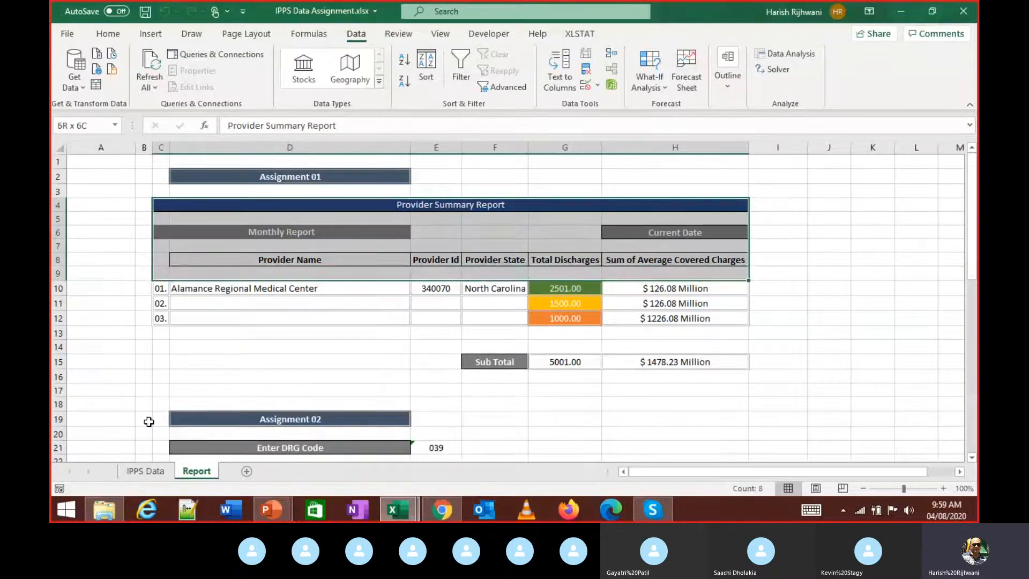
key(shift+Up)
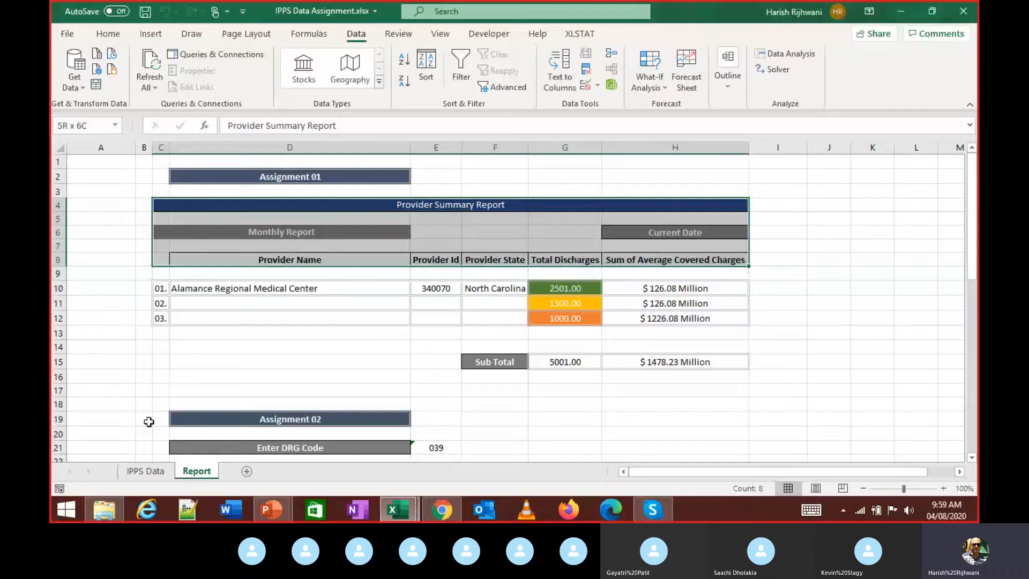
key(shift+Up)
key(shift+Up)
key(shift+Up)
key(shift+Up)
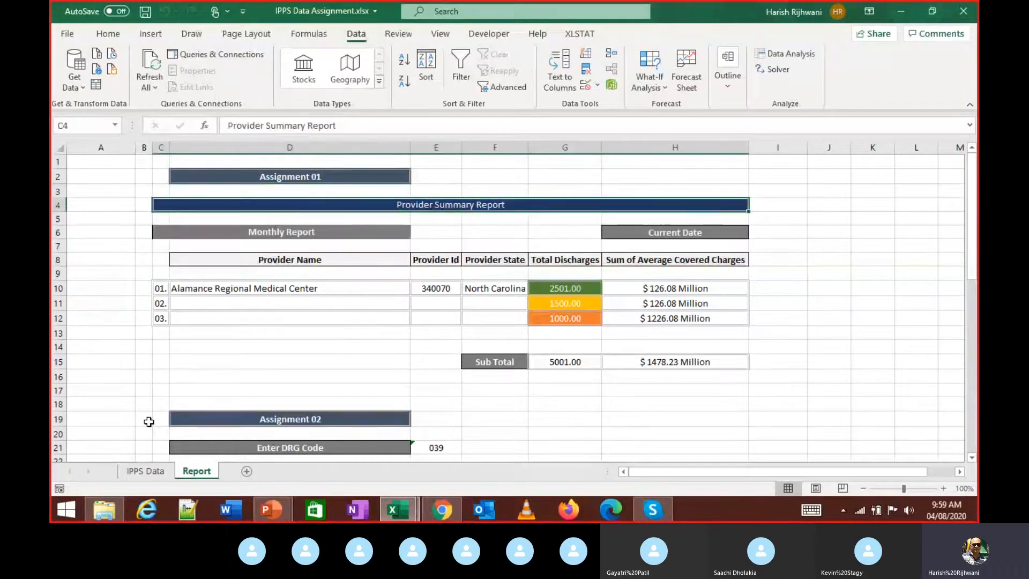
key(shift+Down)
key(shift+Down)
key(shift+Down)
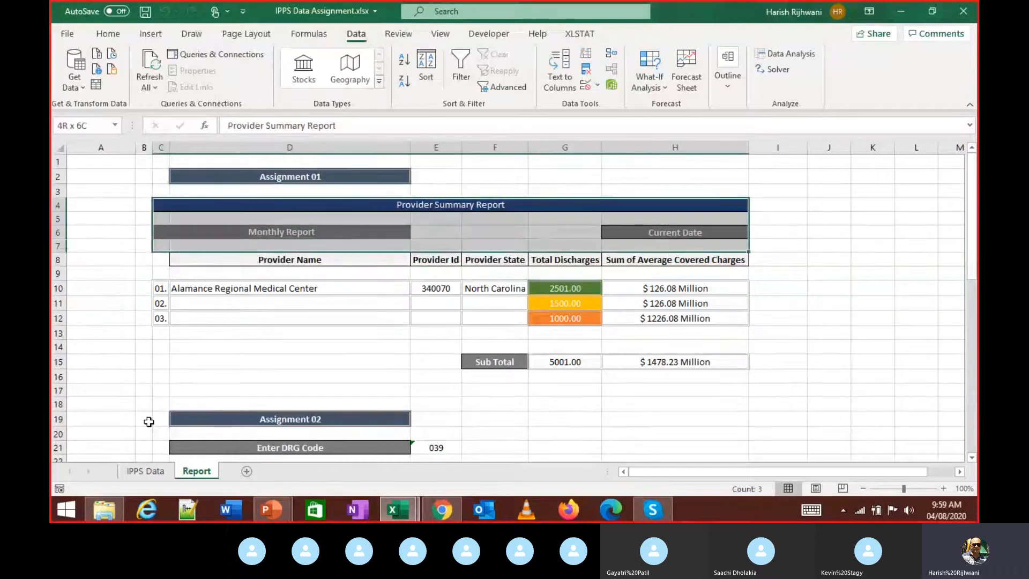
key(shift+Down)
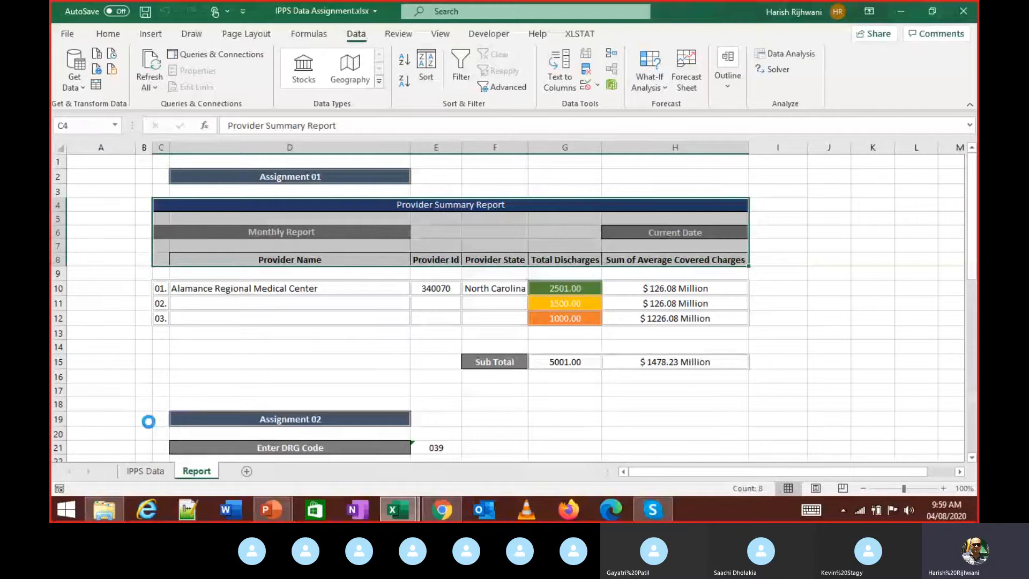
key(ctrl+c)
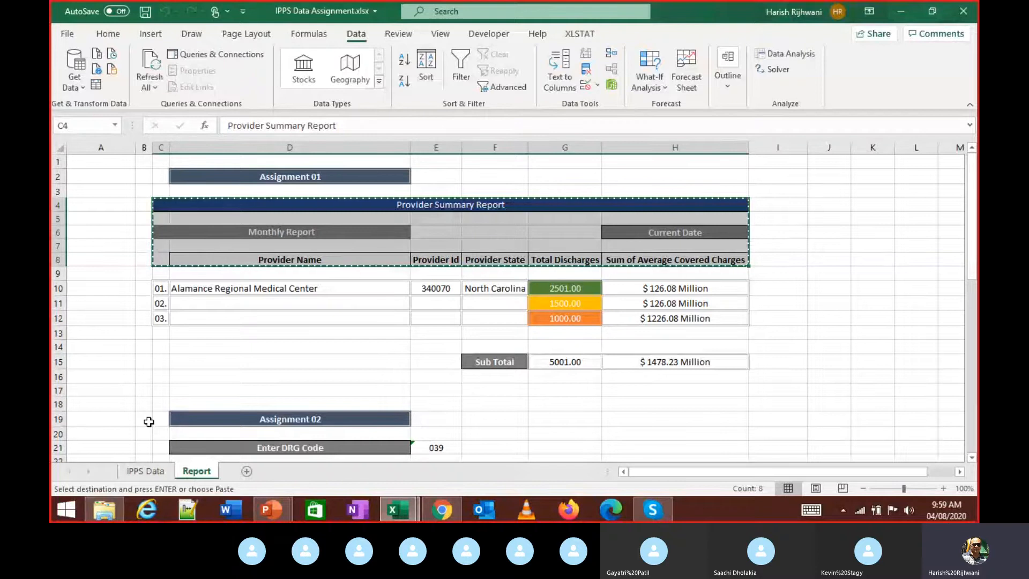
- Paste the header block at C3 of IPPS Report's Report sheet and widen columns D–H
key(alt+Tab)
key(Down)
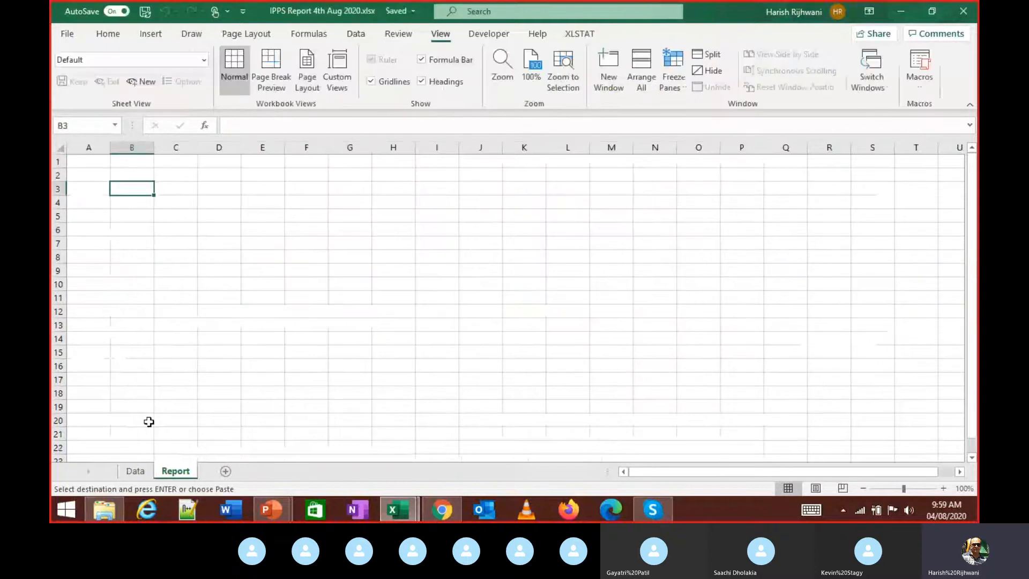
key(Right)
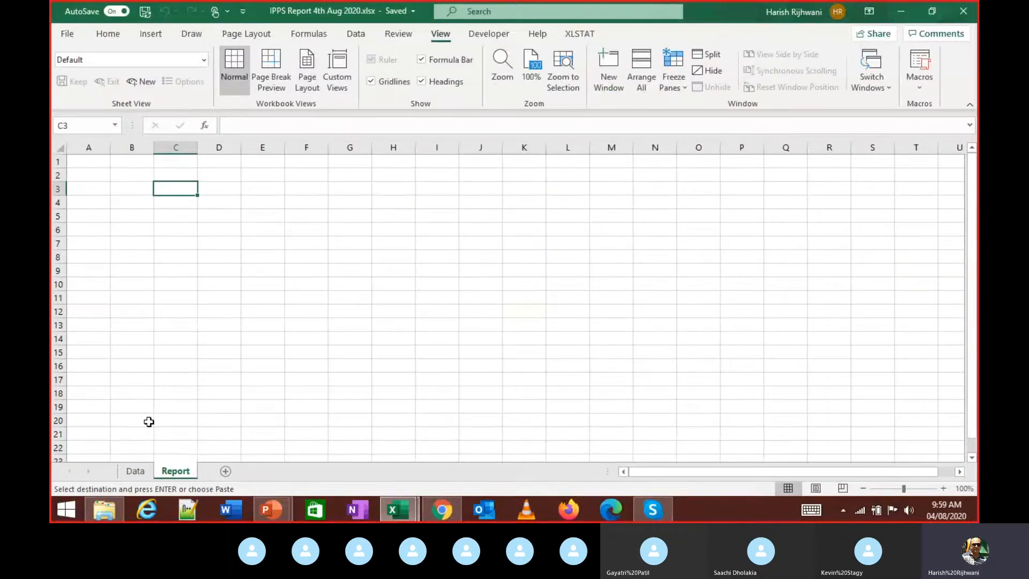
key(ctrl+v)
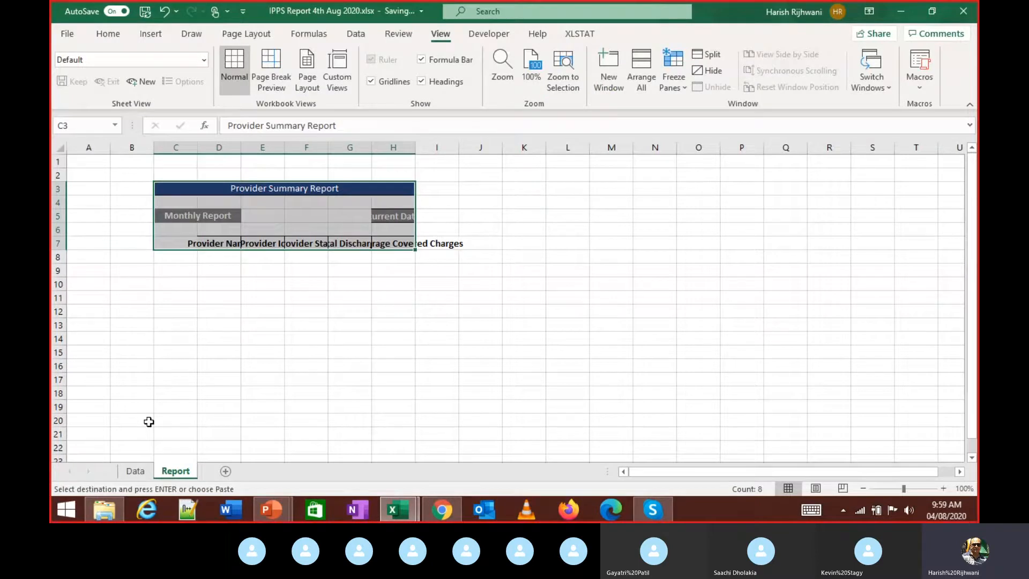
key(ctrl+w)
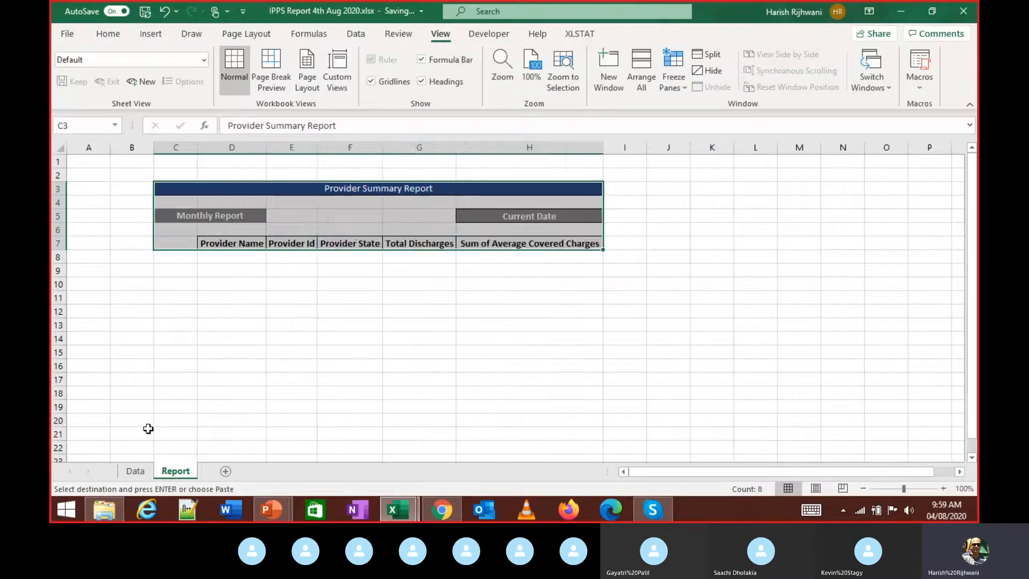
key(Left)
key(Down)
key(Down)
key(Right)
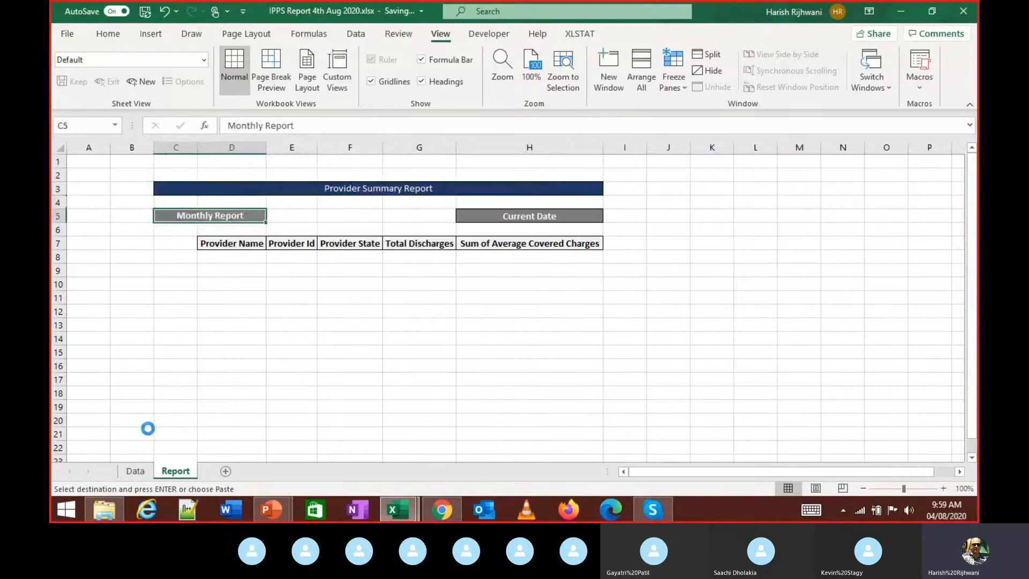
key(Escape)
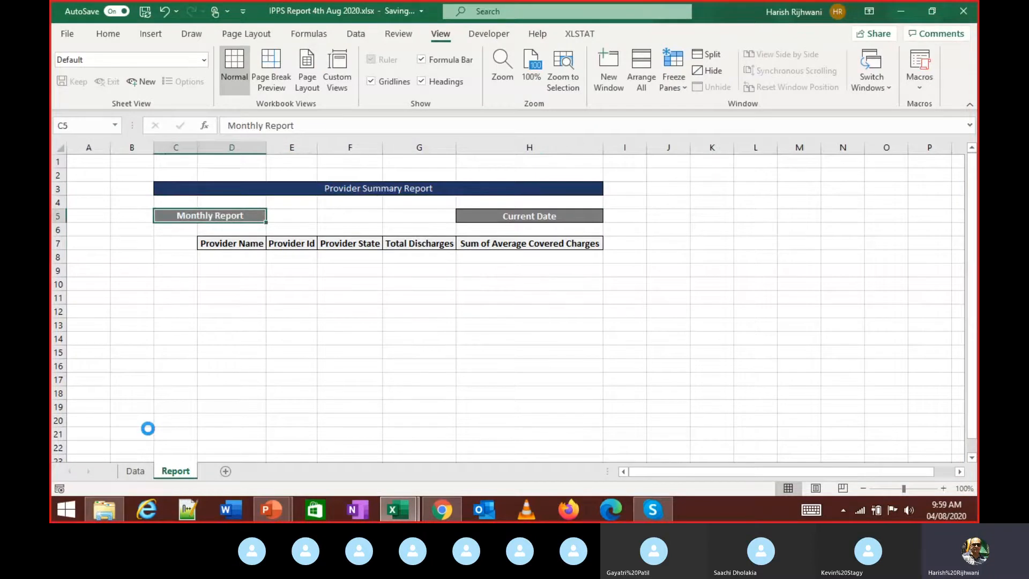
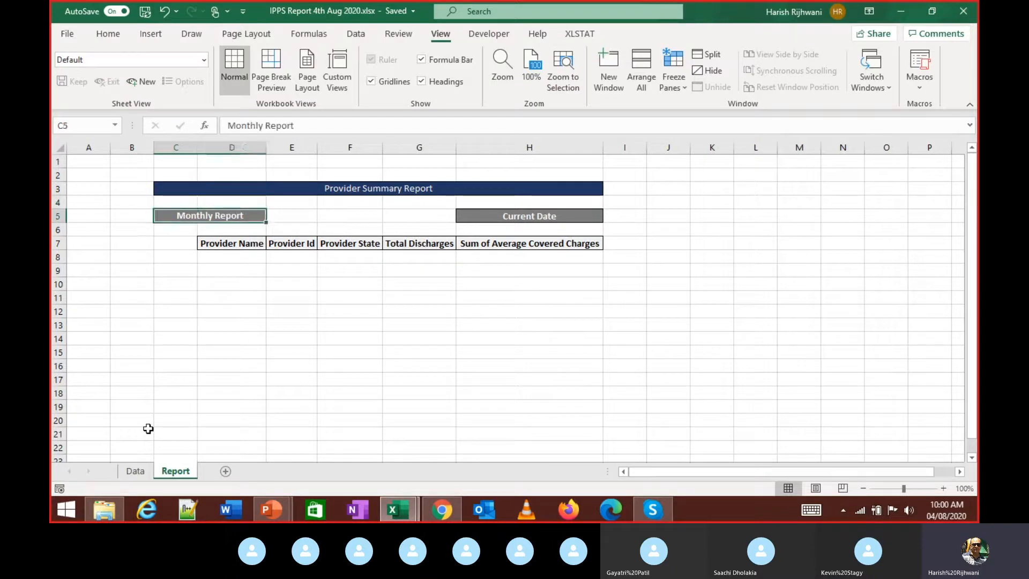
- Clear 'Current Date' from H5, briefly entering 4/08/2020 and then deleting it so H5 is empty
key(ctrl+Right)
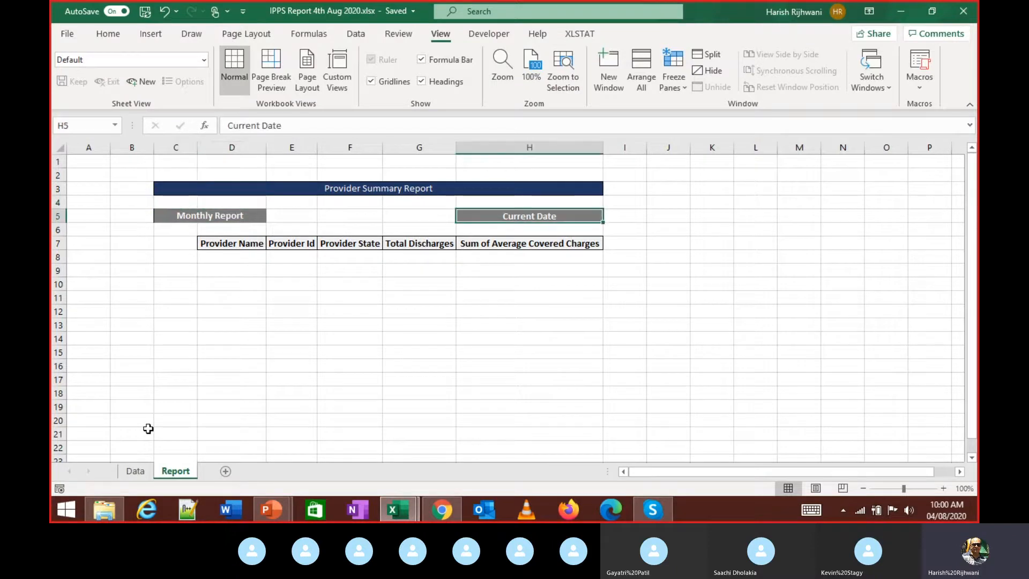
key(Delete)
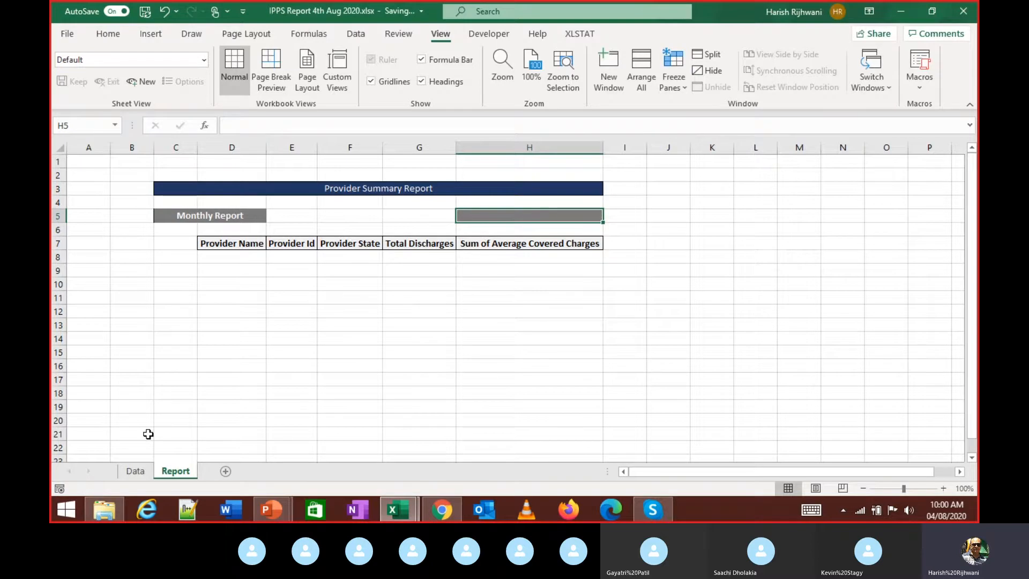
text(4.)
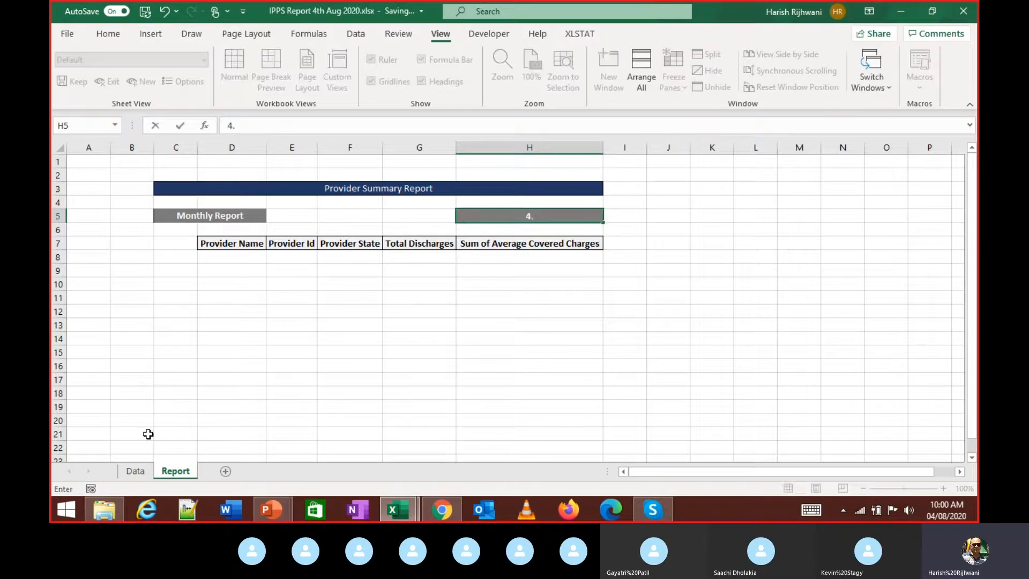
key(BackSpace)
text(/08/2020)
key(ctrl+Return)
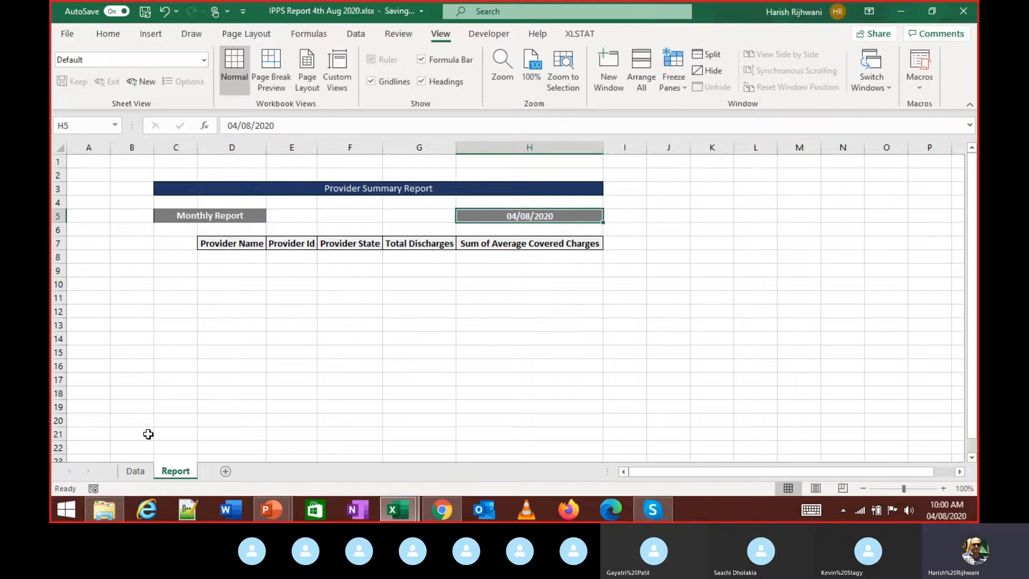
key(Delete)
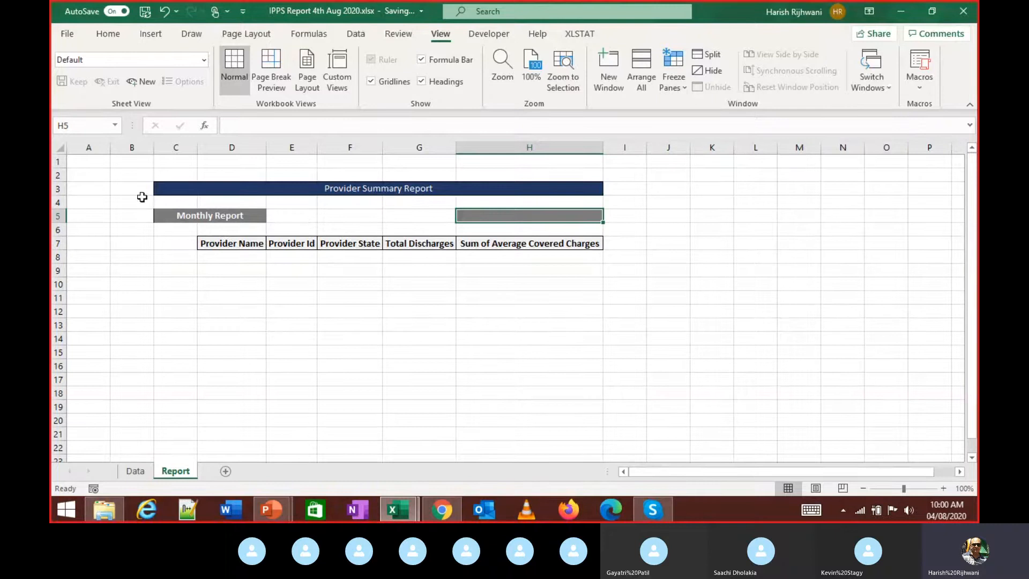
click(112, 41)
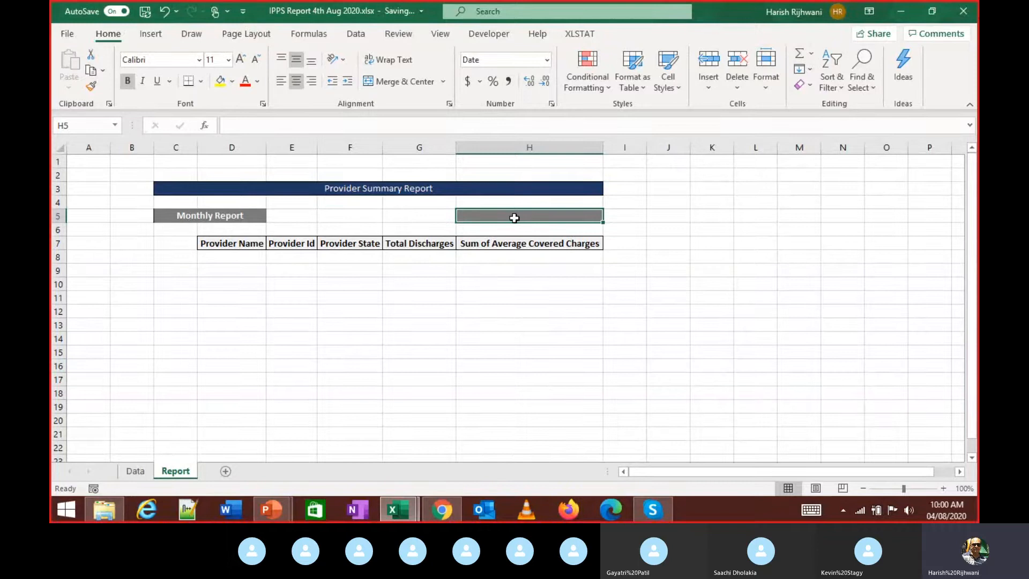
- Enter =NOW() in H5 so it shows the current date, 04/08/2020
text(=)
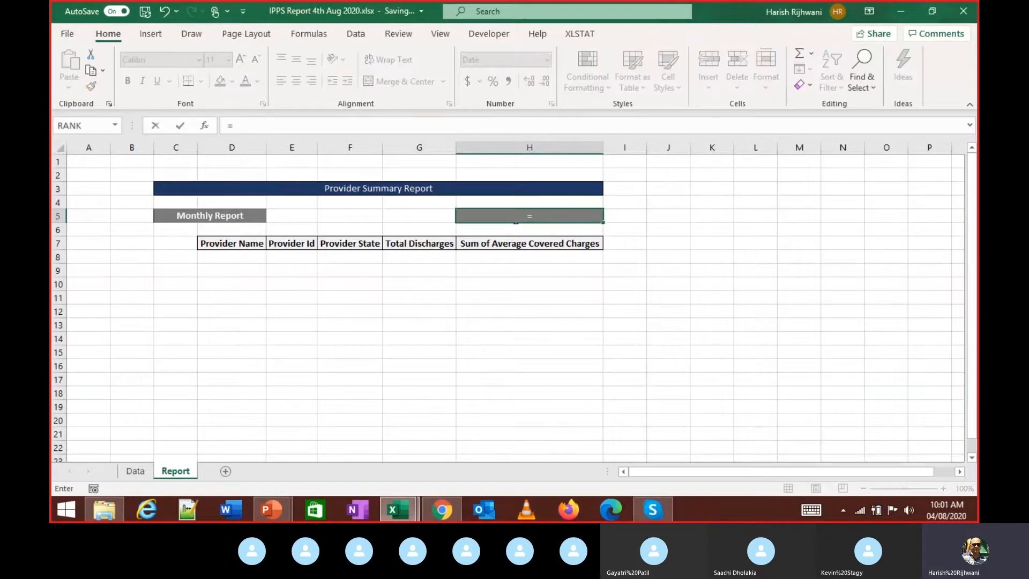
text(now)
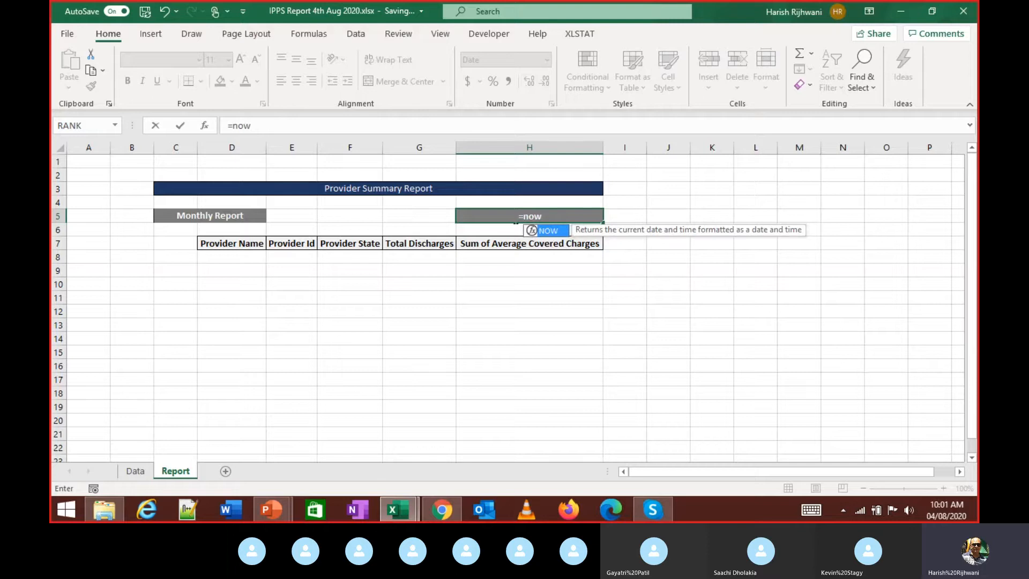
key(BackSpace)
key(BackSpace)
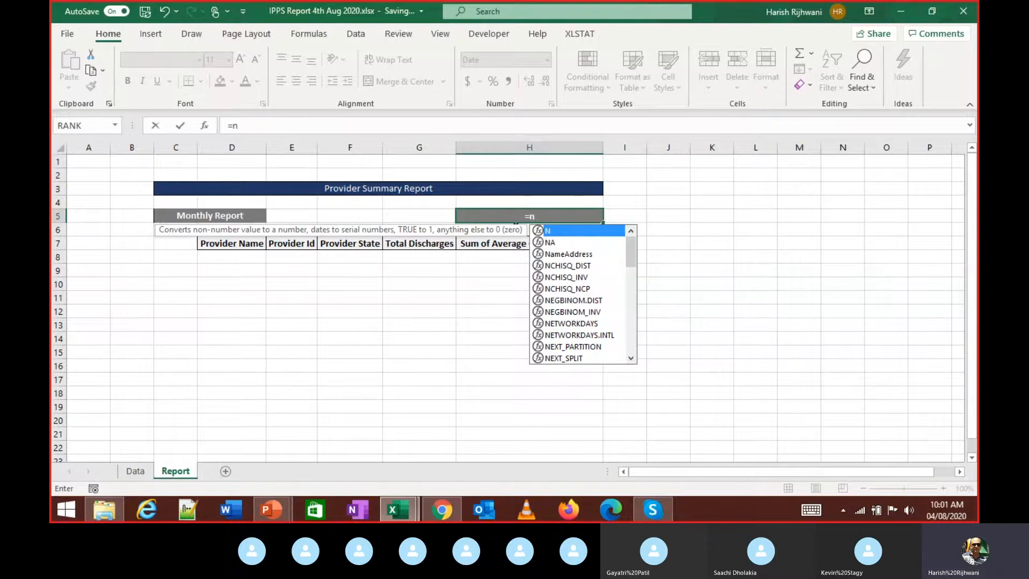
text(o)
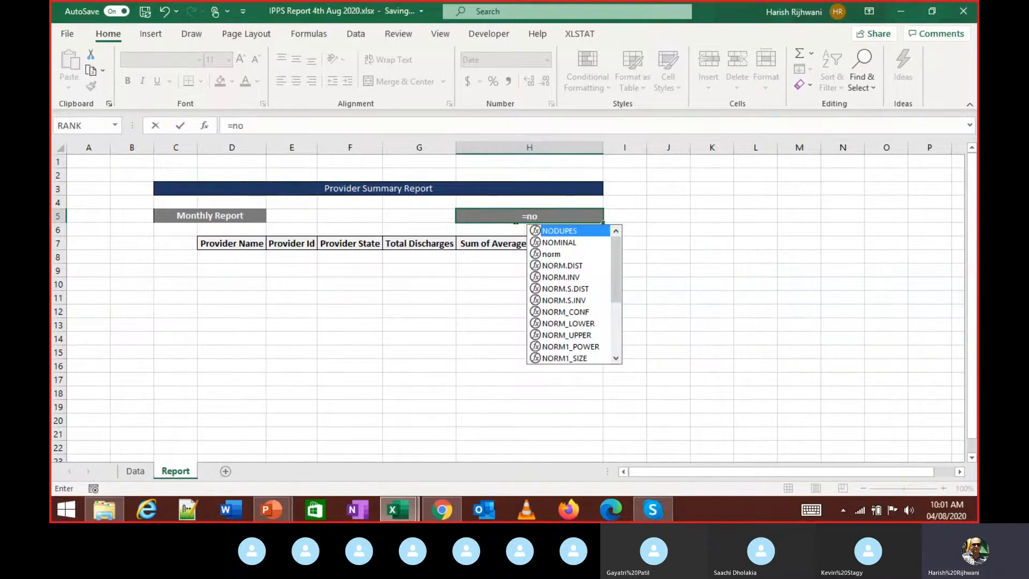
text(w)
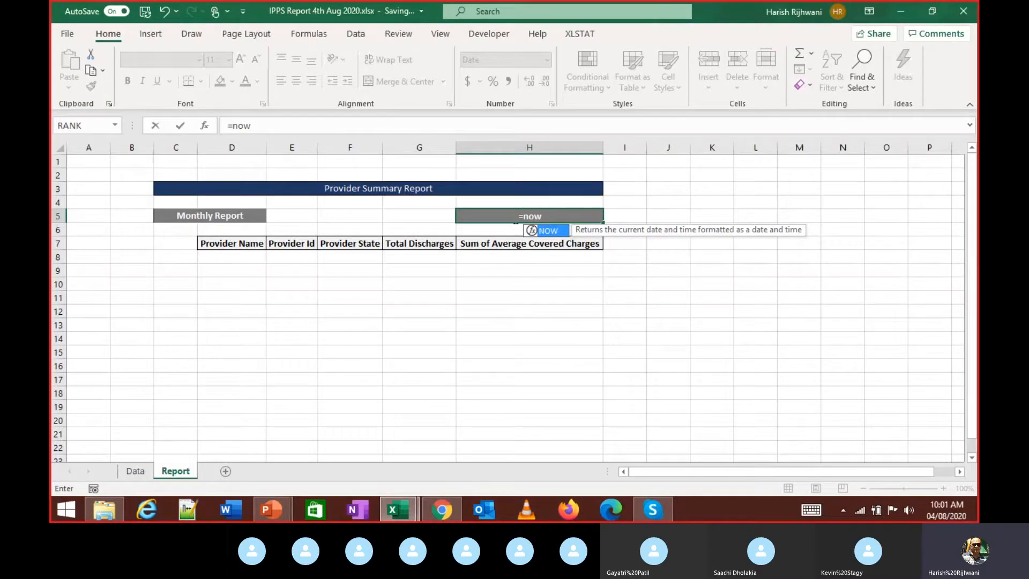
text(())
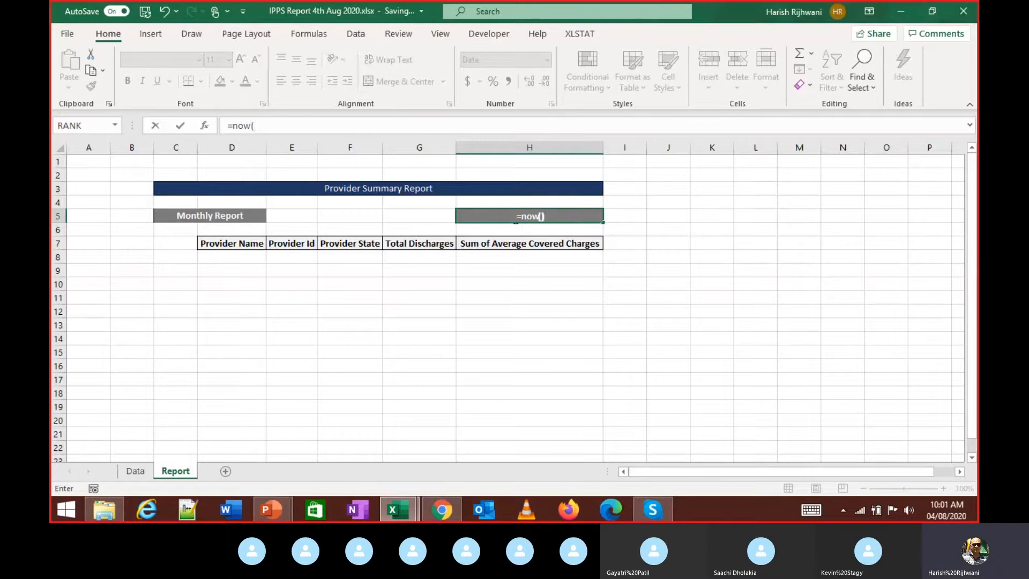
key(Return)
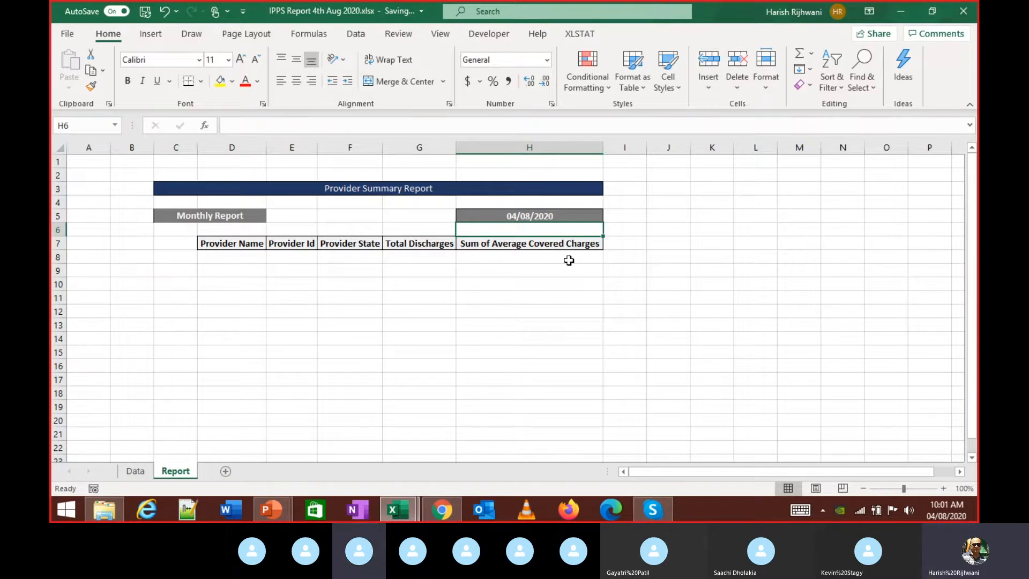
- Start a TODAY formula in J5 by typing =to
key(Up)
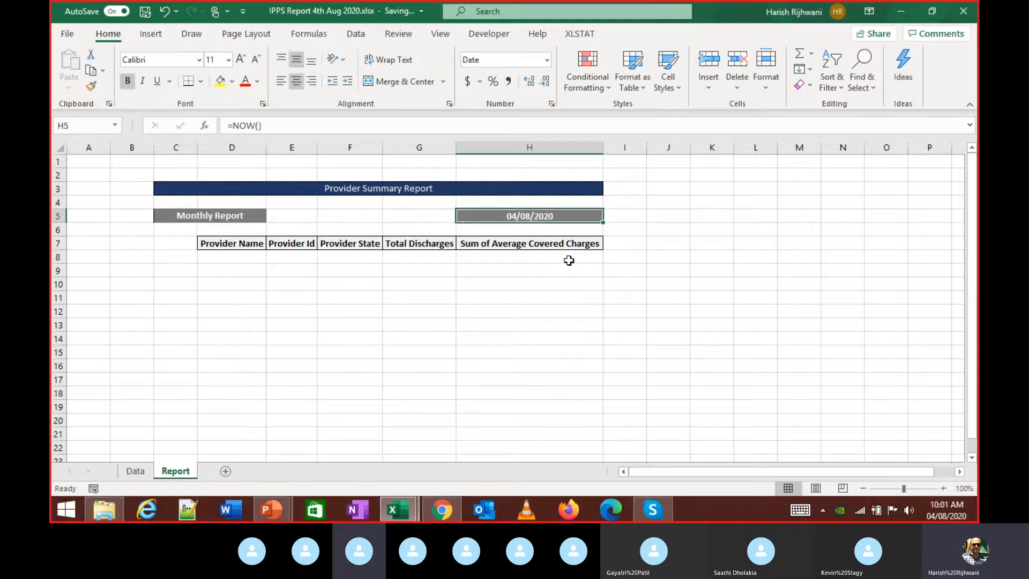
key(Right)
key(Right)
text(=to)
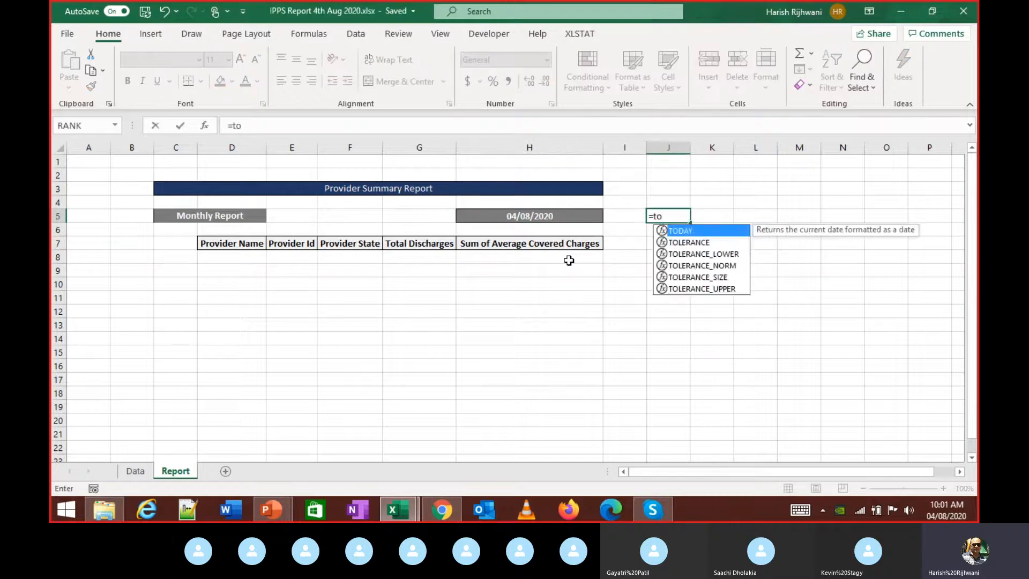
- Complete =TODAY() in J5 and widen column J to fit the date
key(Tab)
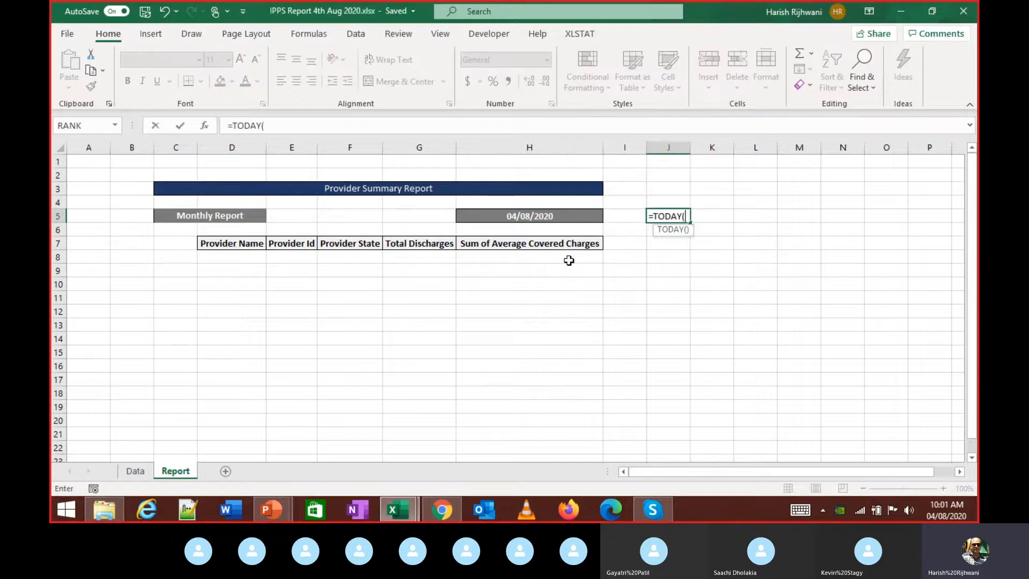
text())
key(Return)
key(Up)
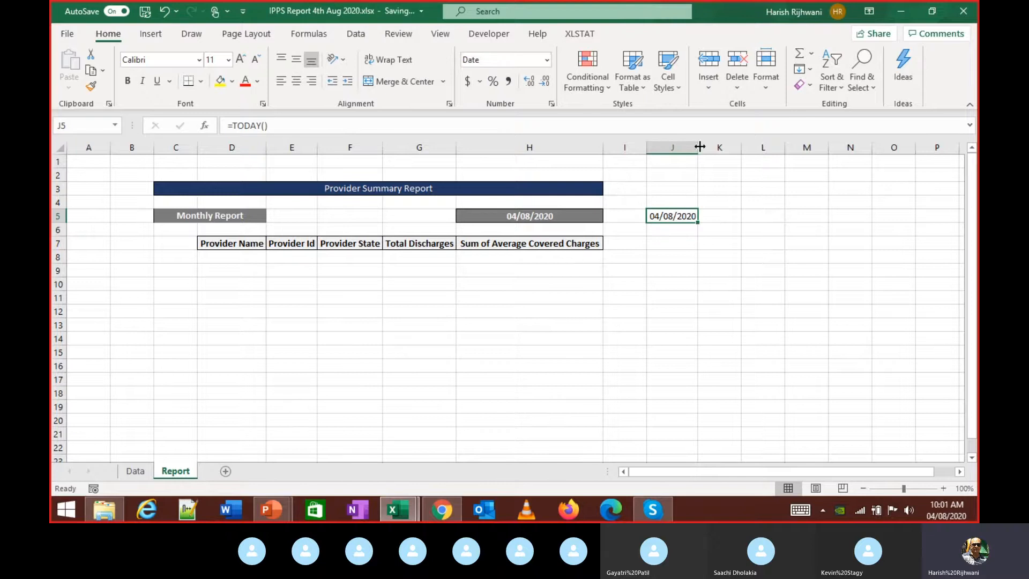
click(579, 215)
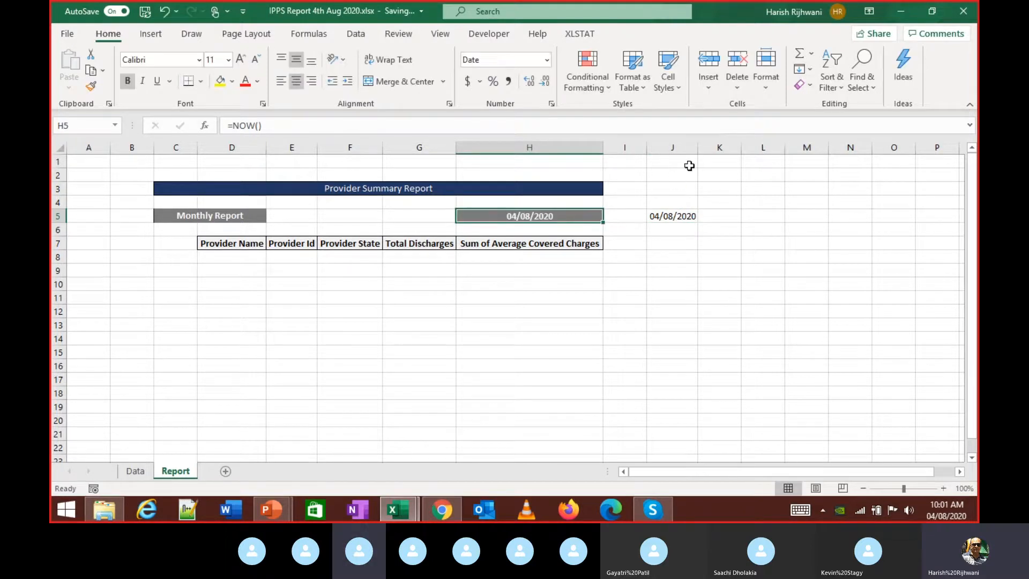
drag(698, 148, 737, 154)
click(698, 217)
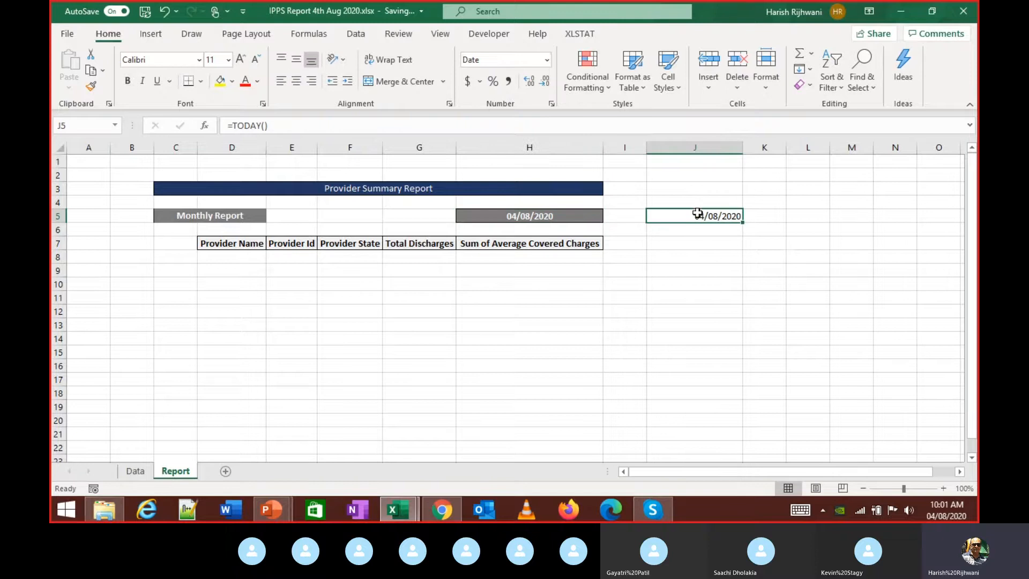
- Try the Time format on J5, undo it, and inspect the TODAY formula
click(546, 60)
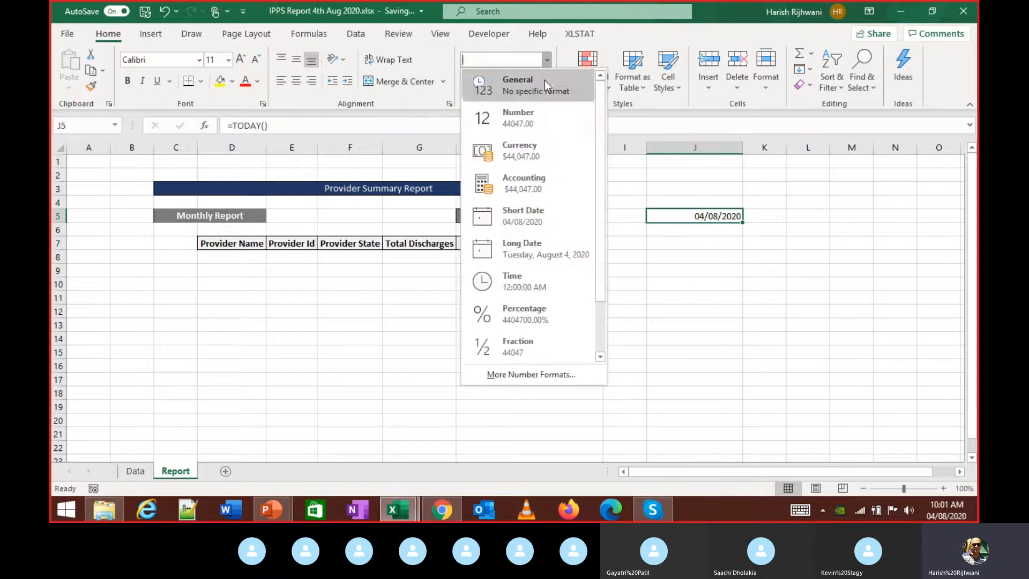
click(545, 283)
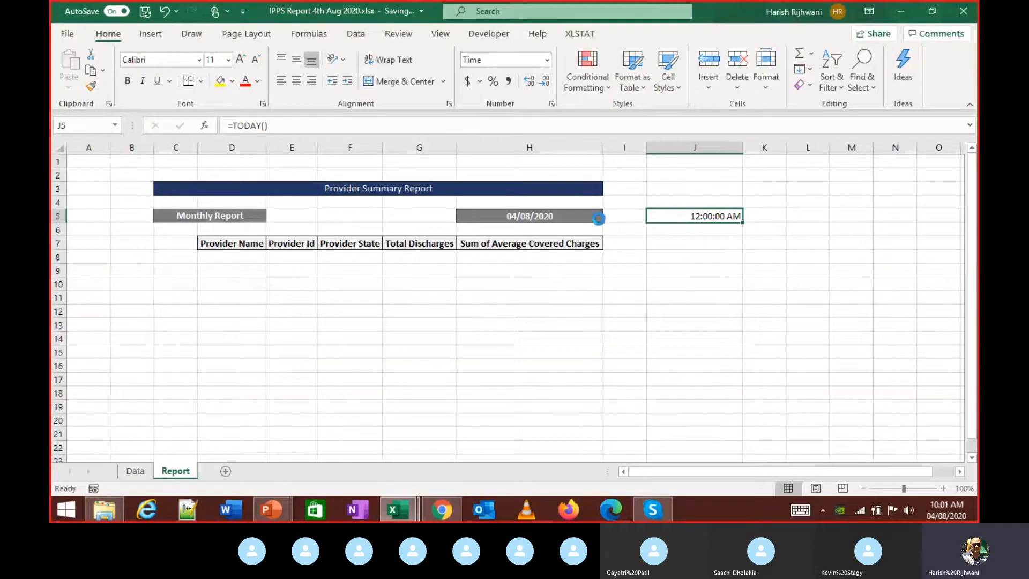
key(ctrl+z)
double_click(692, 218)
key(Escape)
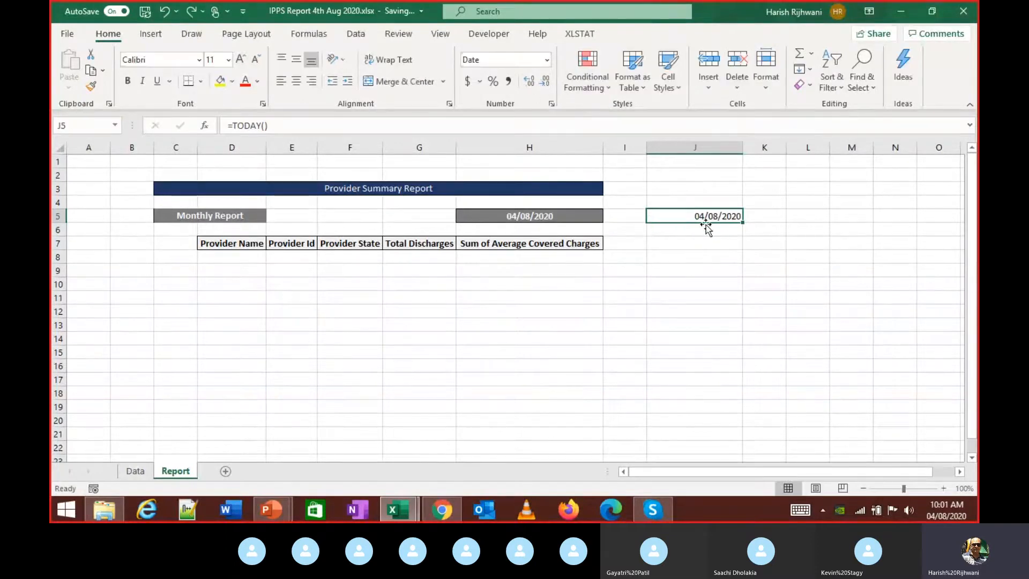
- Inspect the NOW formula in H5 and show it as a General number
click(512, 212)
double_click(588, 213)
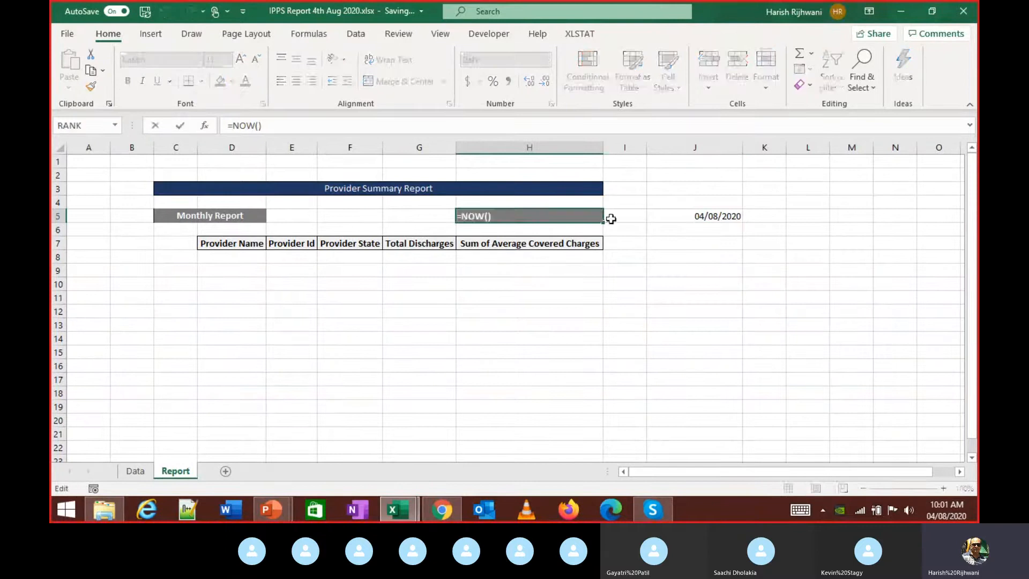
key(Escape)
click(546, 60)
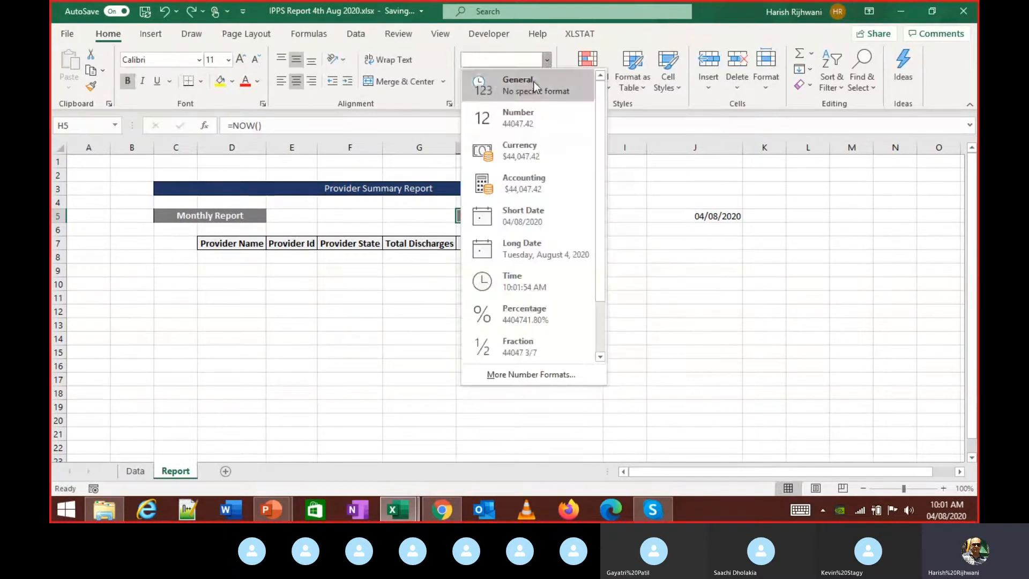
click(534, 83)
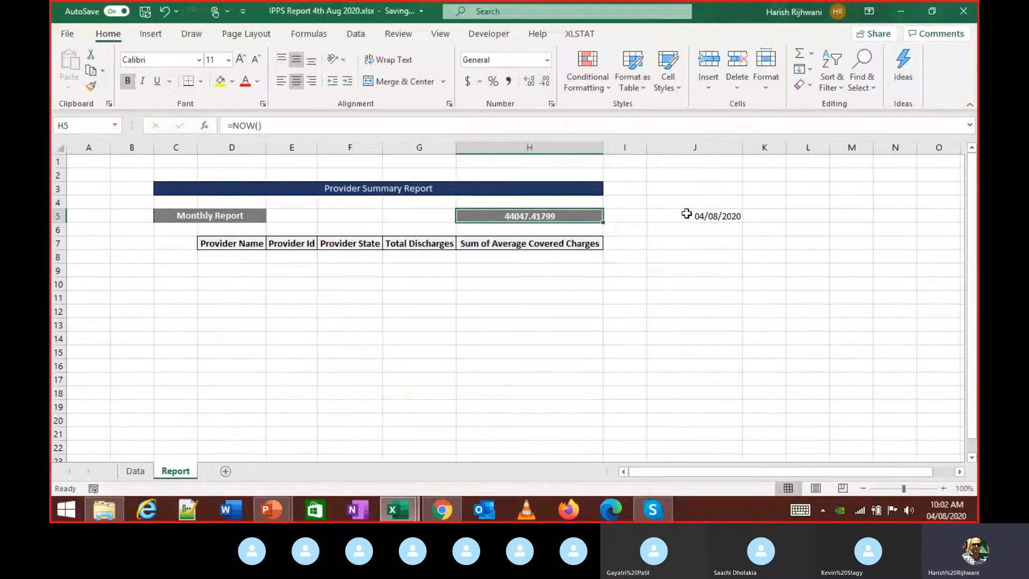
- Show J5 as General to compare serial values with H5, then undo back to Date
click(687, 214)
click(547, 63)
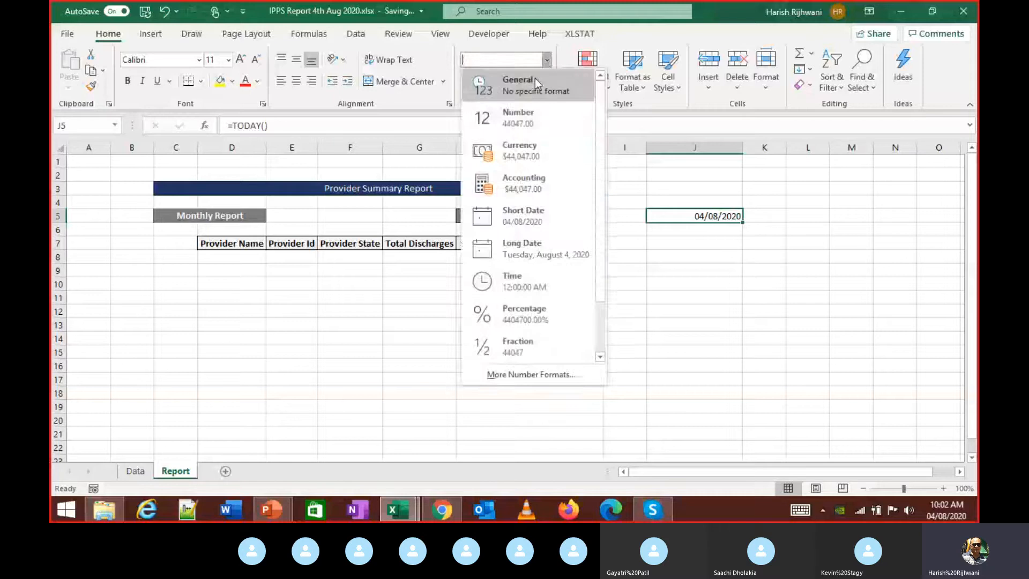
click(533, 82)
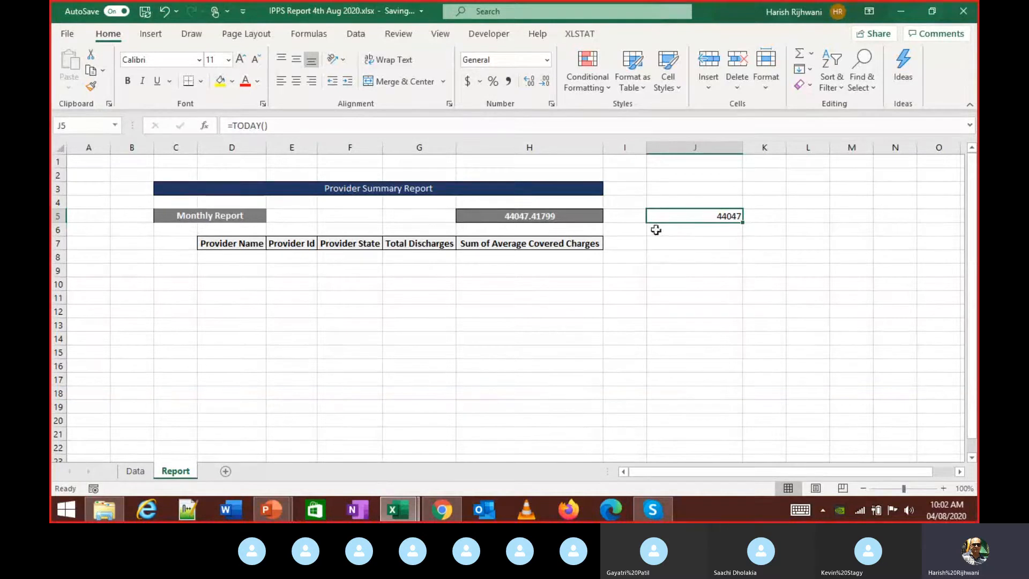
click(560, 216)
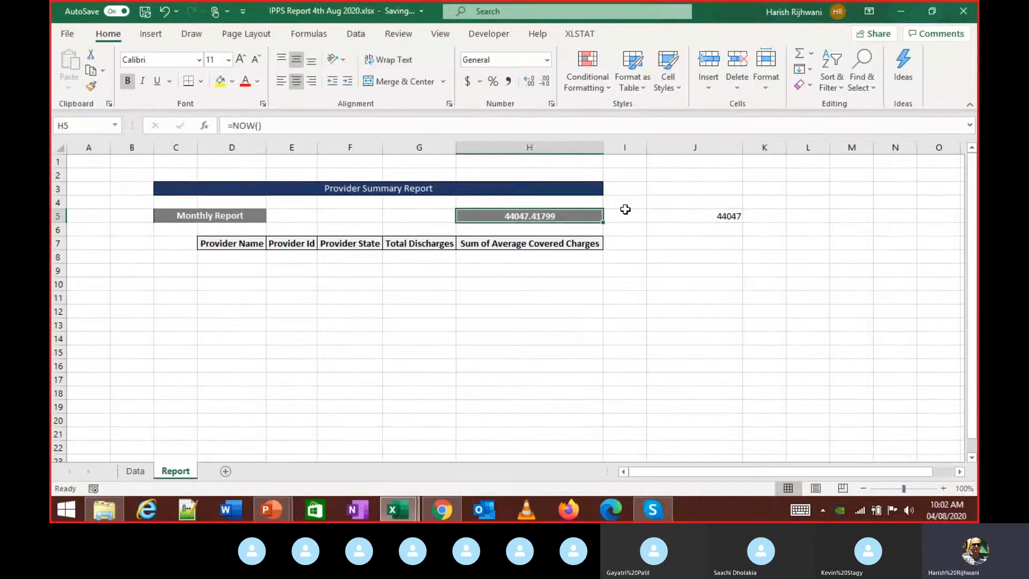
click(709, 212)
click(572, 90)
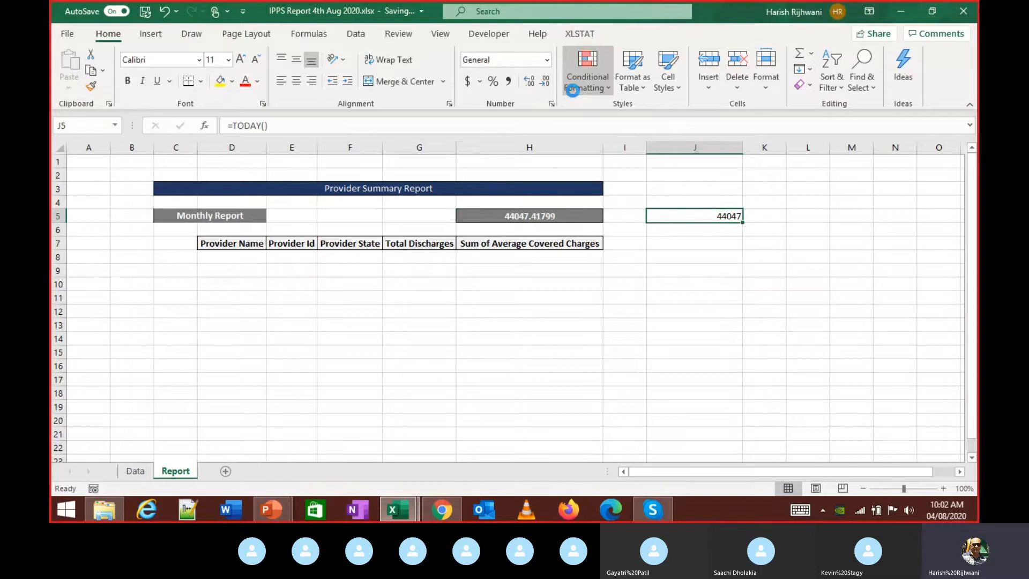
key(ctrl+z)
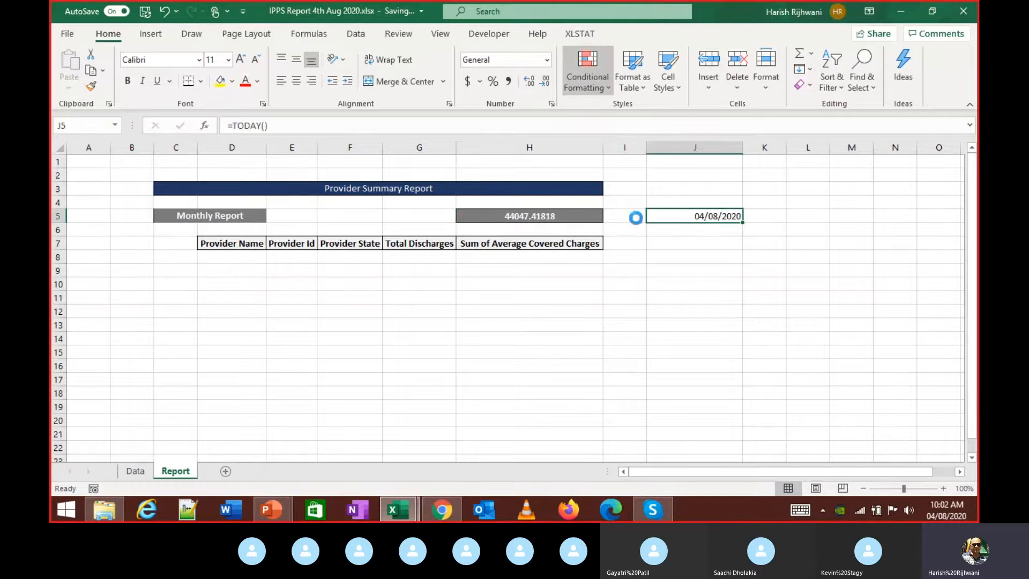
click(595, 215)
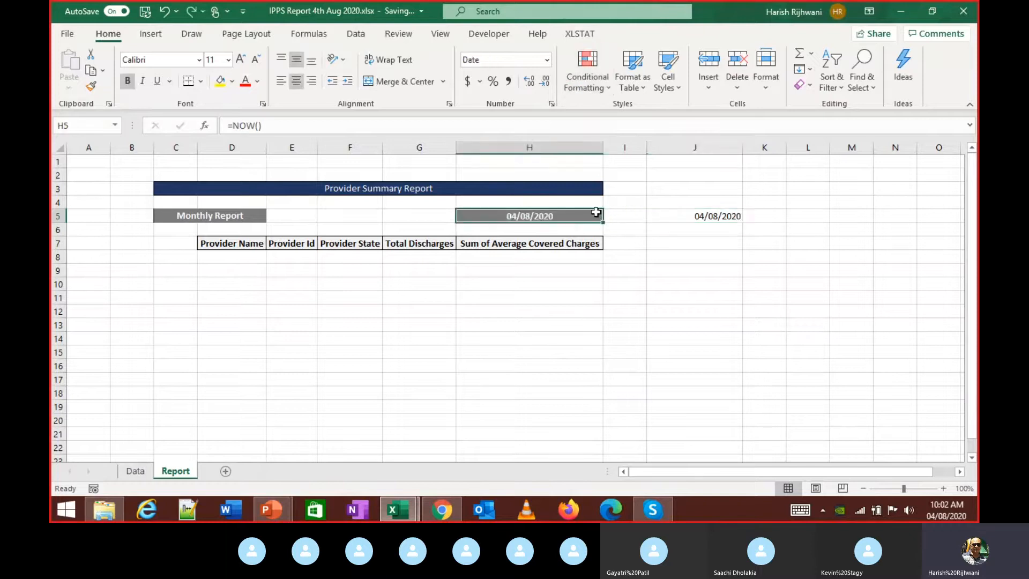
- Apply a Time format to H5 via More Number Formats and check its formula
click(546, 59)
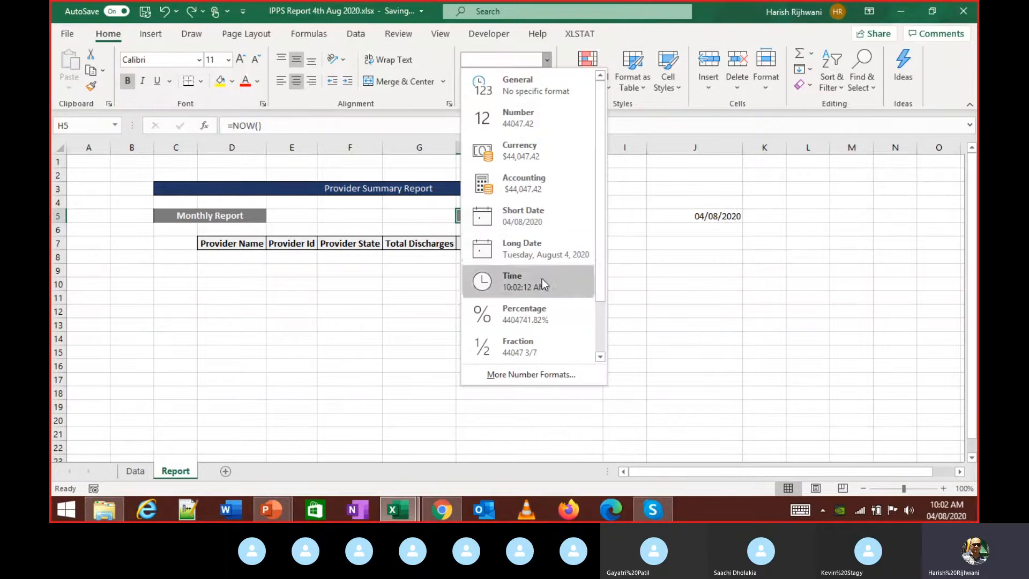
click(537, 373)
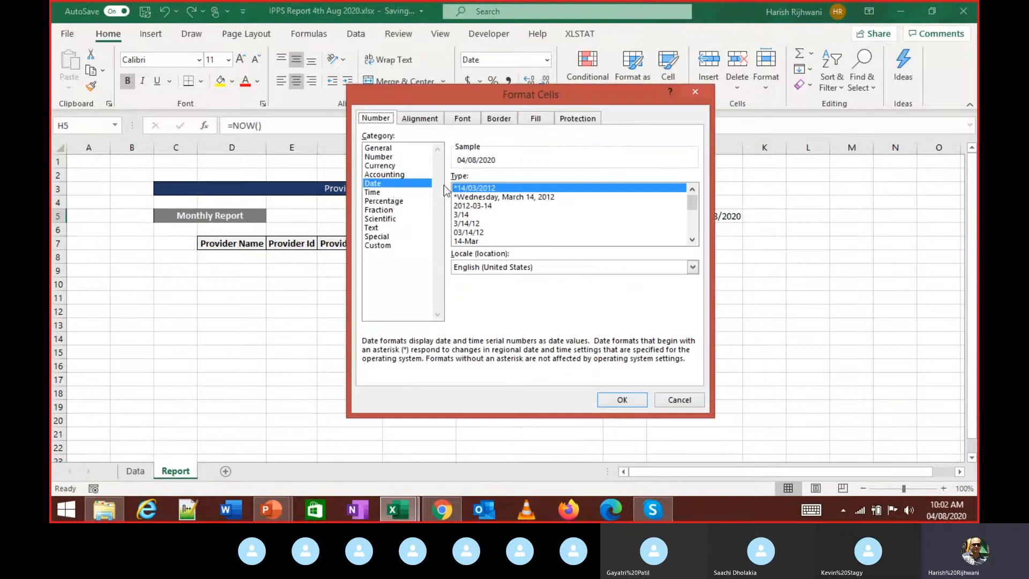
click(387, 193)
click(379, 185)
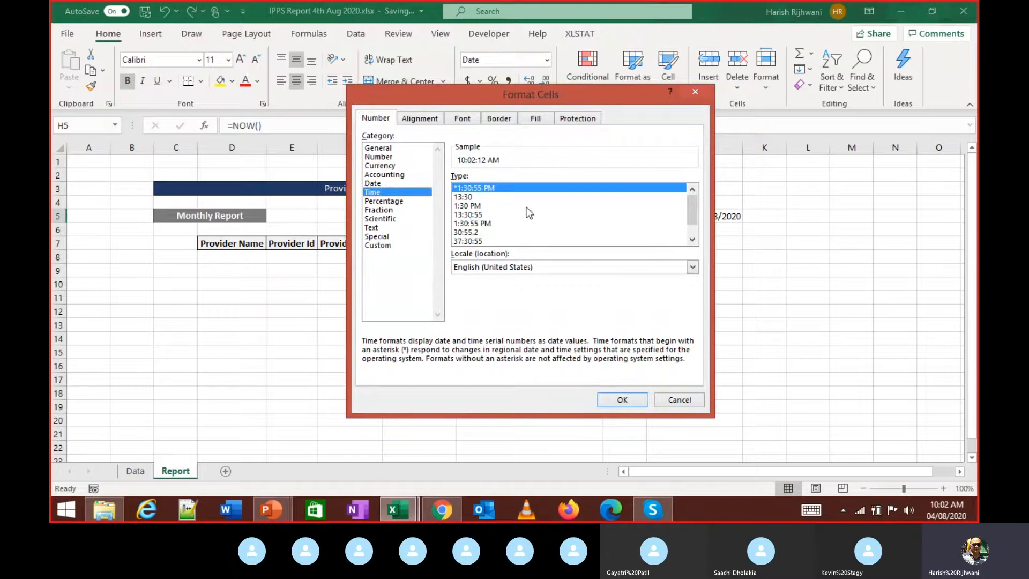
click(370, 245)
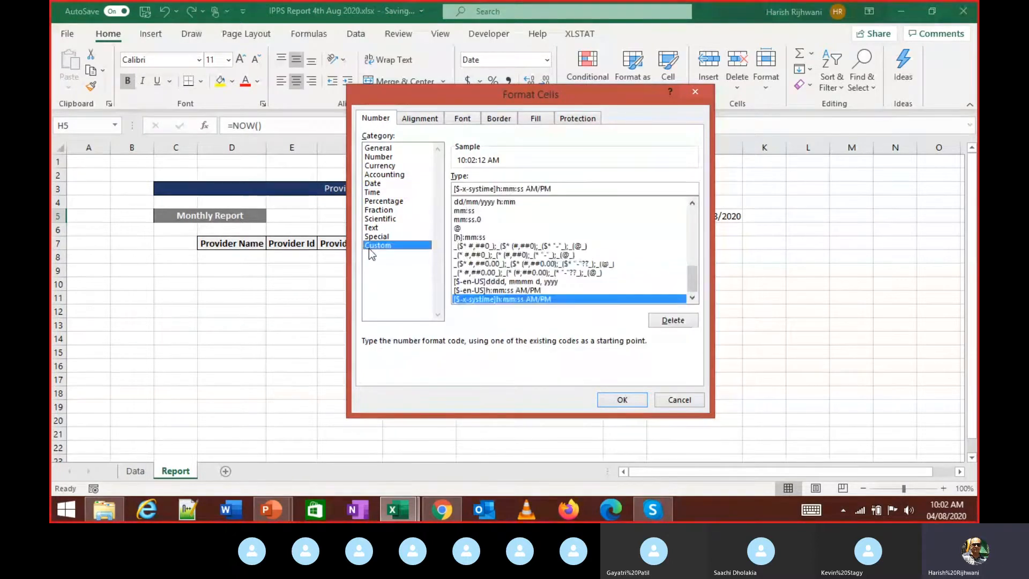
click(622, 399)
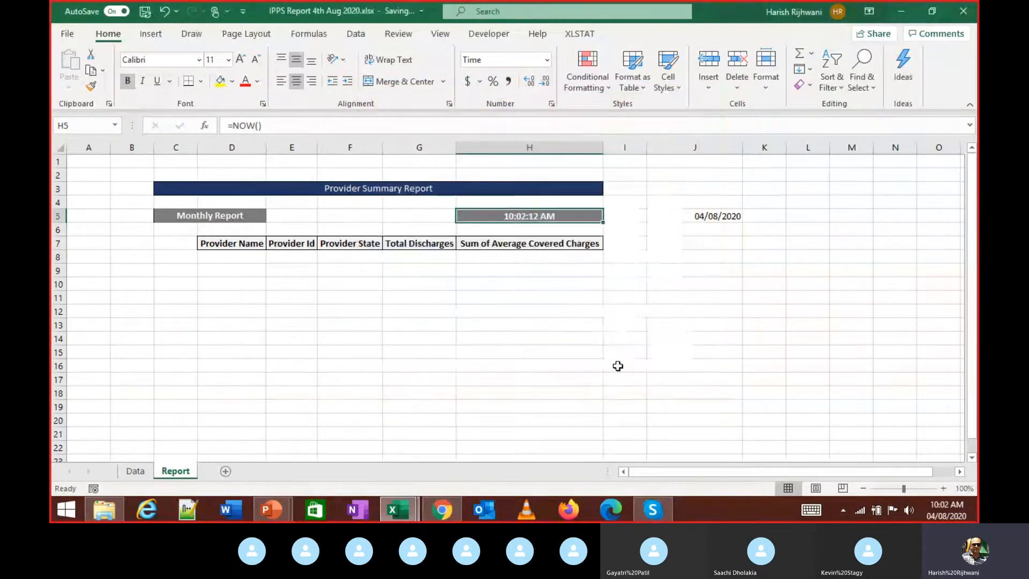
key(F2)
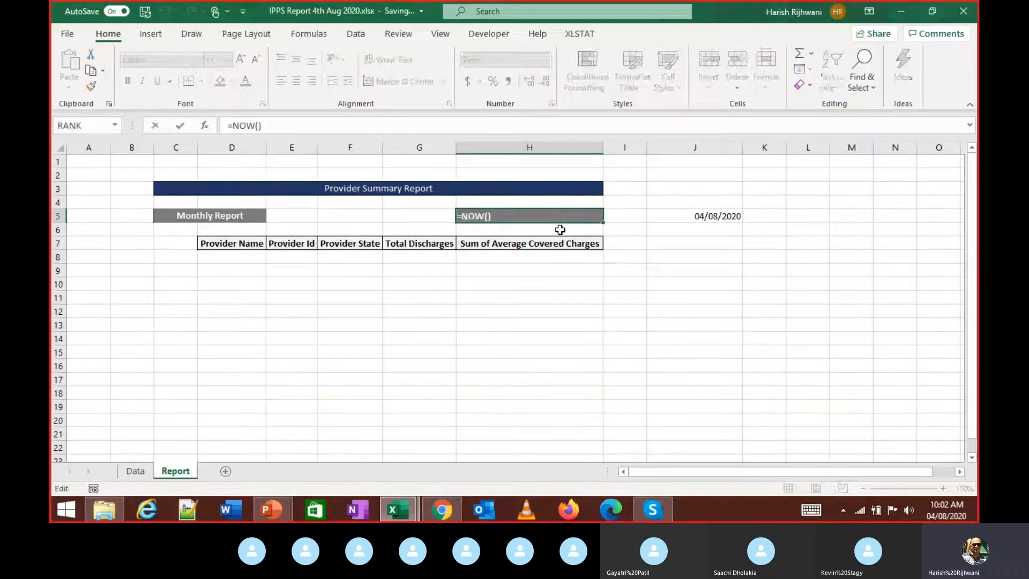
key(Escape)
- Format H5 as Long Date, reading Tuesday, August 4, 2020
click(546, 60)
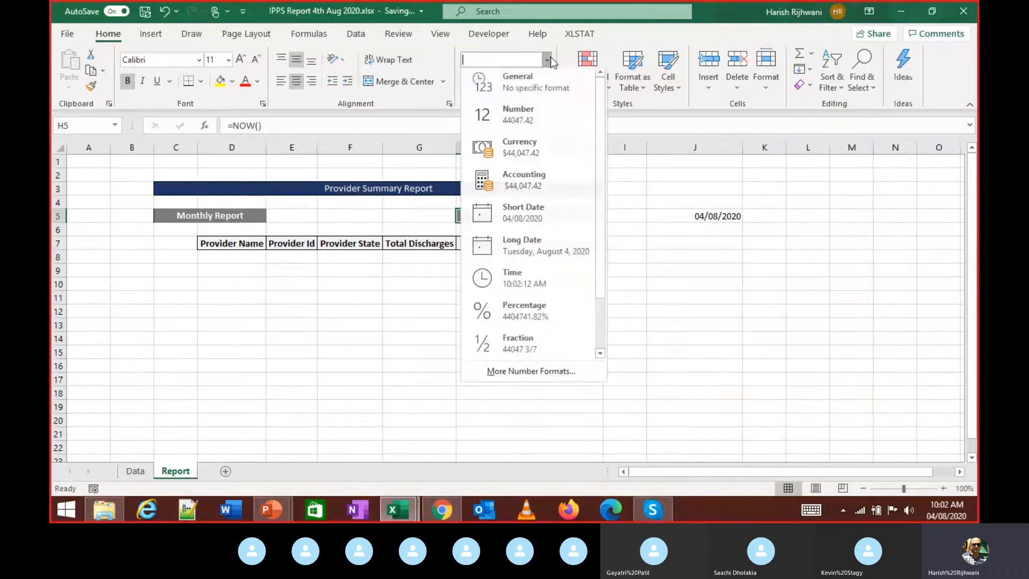
click(534, 244)
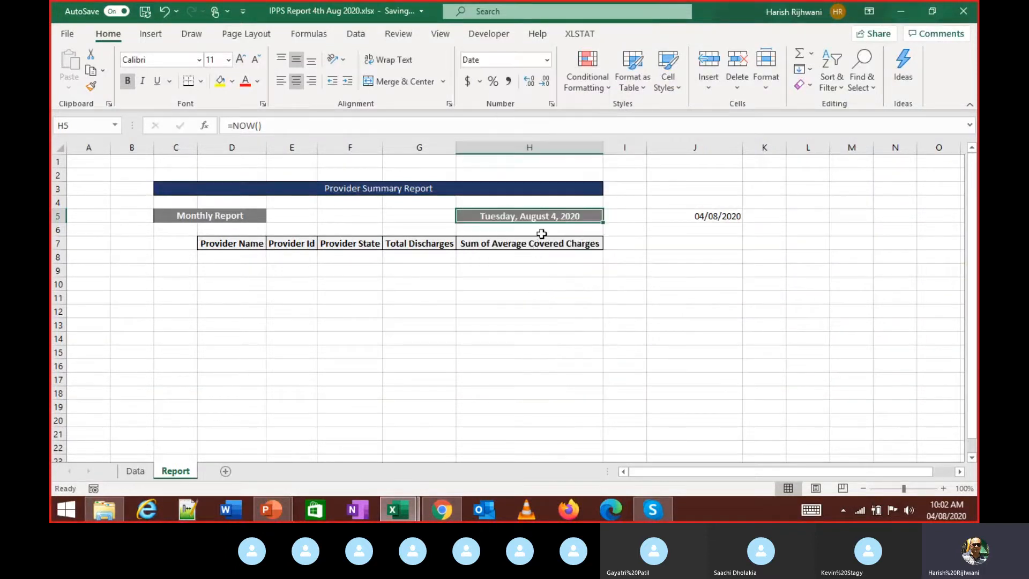
double_click(589, 220)
key(Escape)
- Browse the Custom long-date and time format codes, then cancel without changes
click(546, 60)
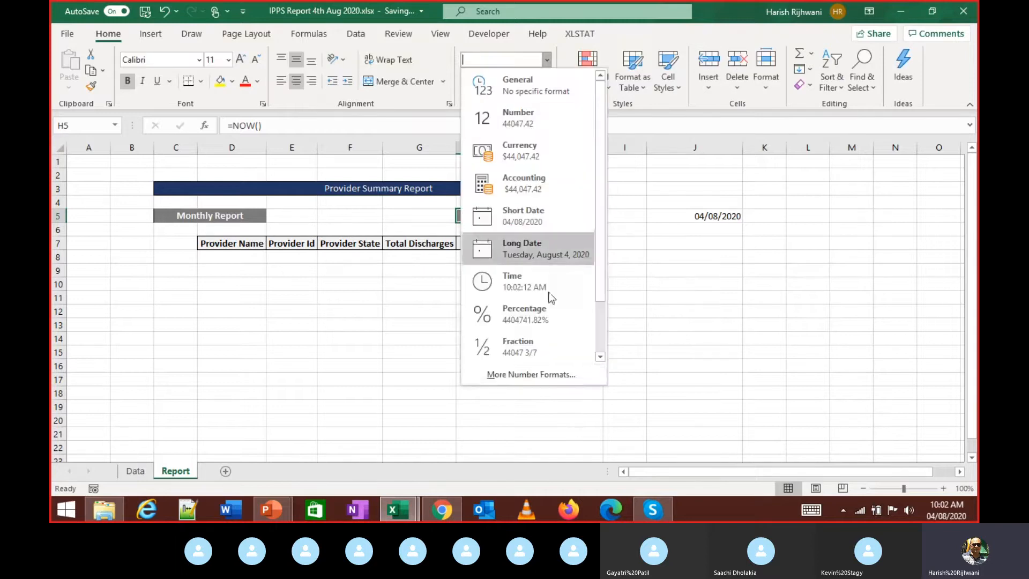
click(557, 373)
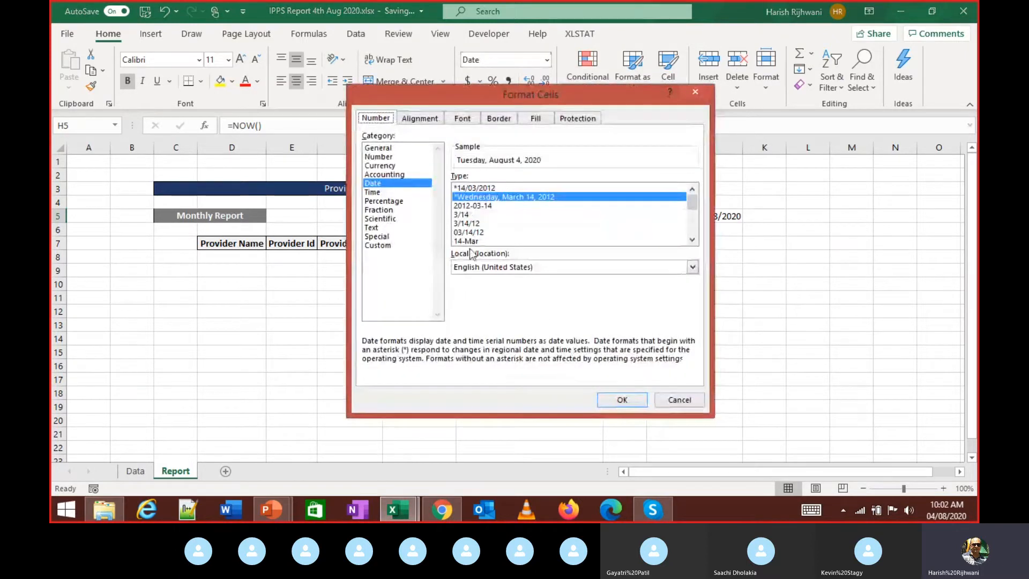
click(381, 246)
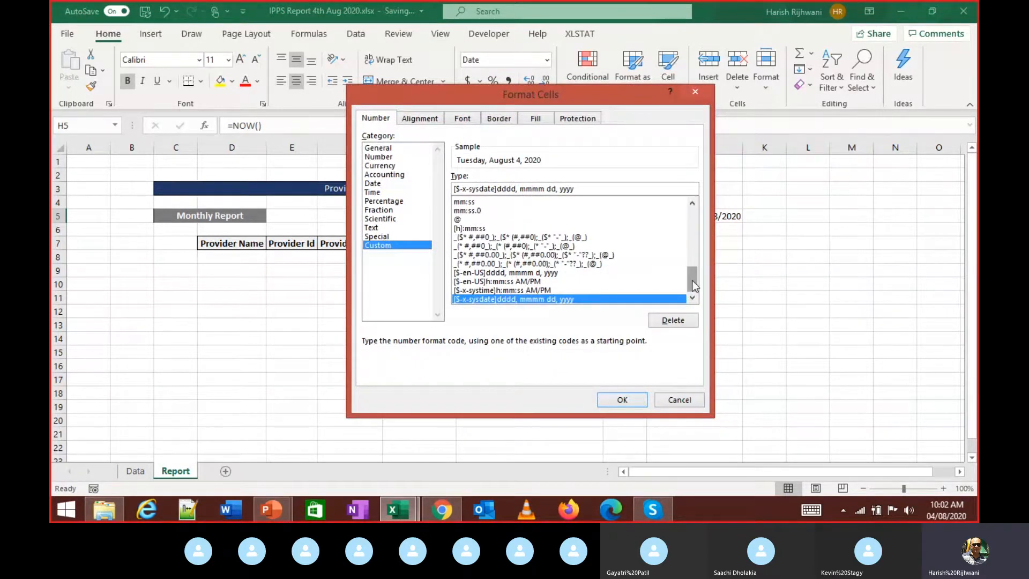
drag(694, 285, 688, 282)
click(536, 273)
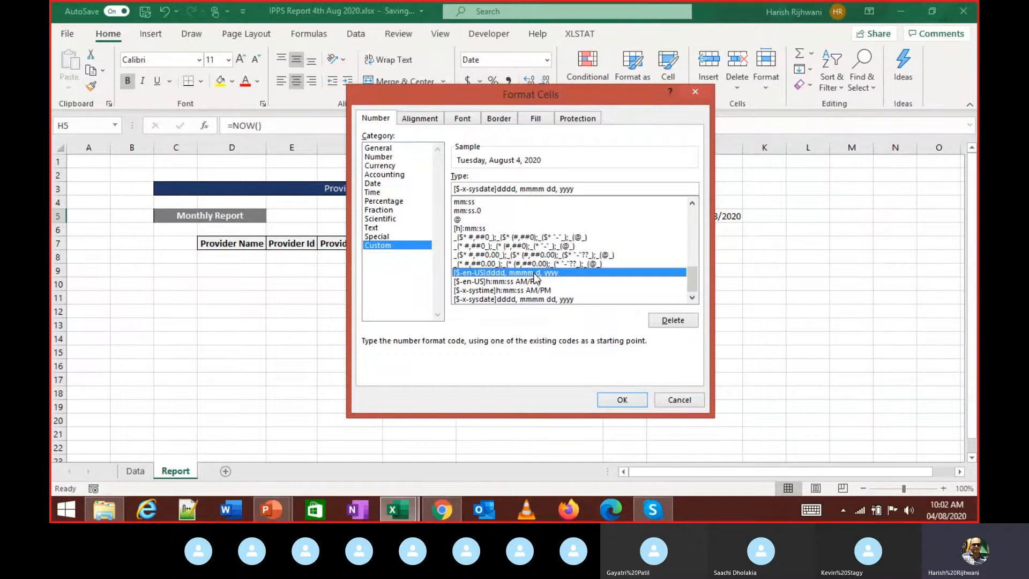
click(535, 281)
click(530, 289)
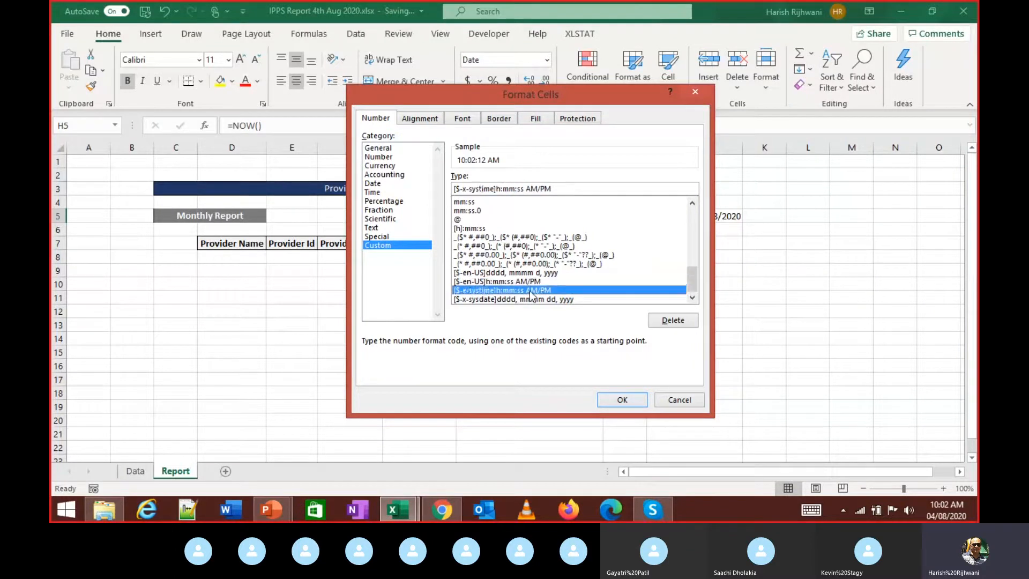
click(529, 297)
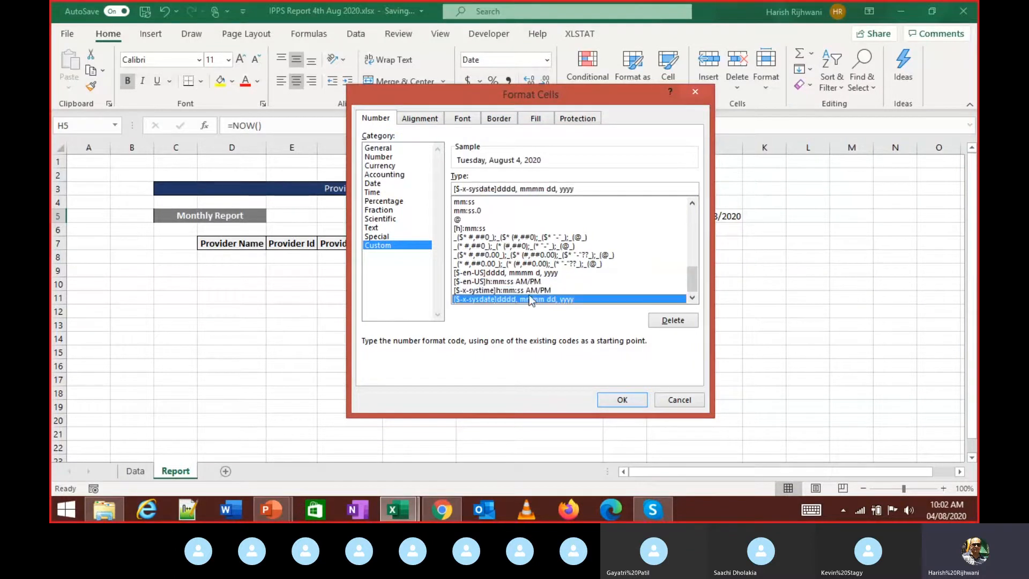
drag(689, 282, 689, 266)
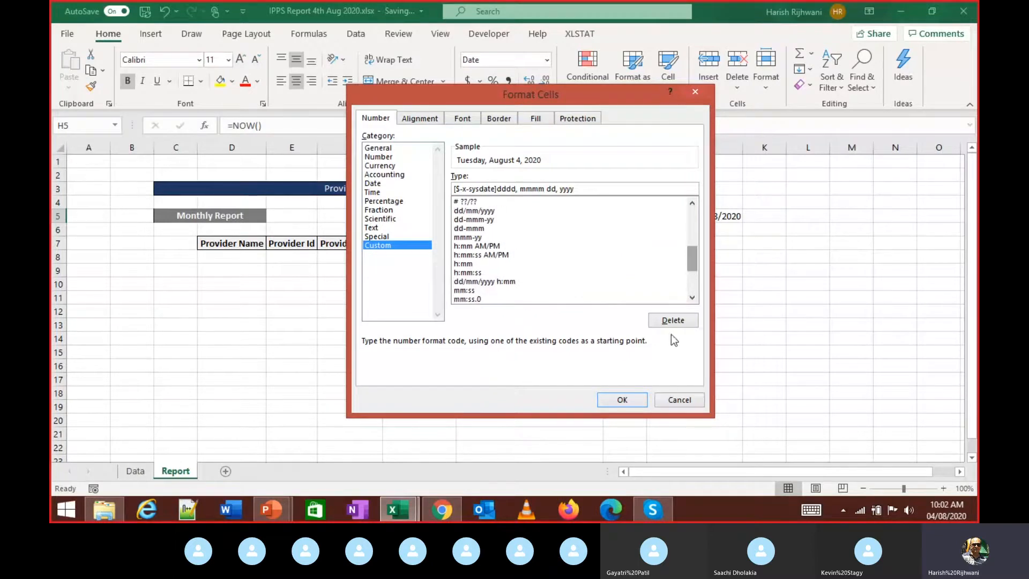
click(676, 401)
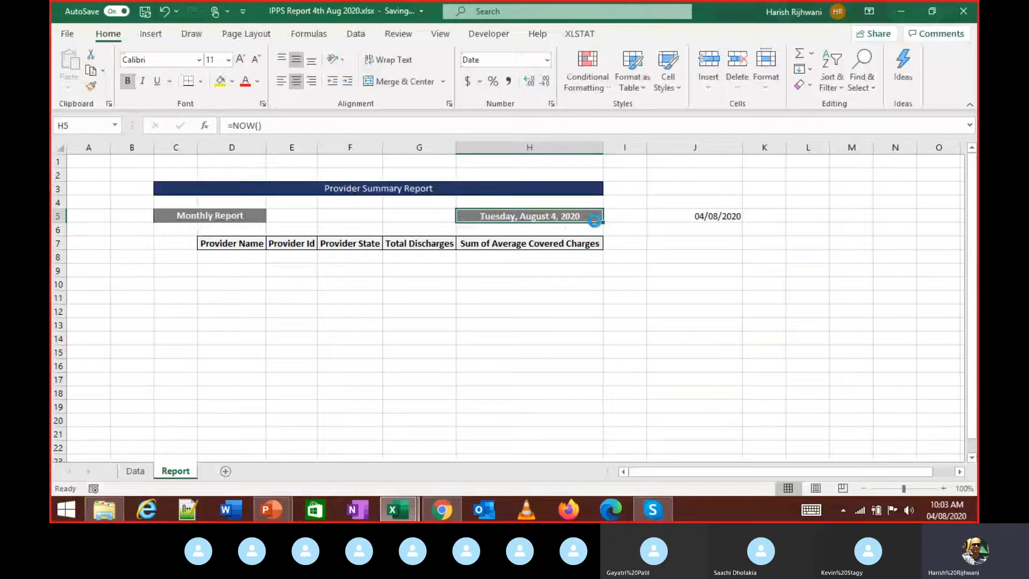
- Paste H5's value into H12 and format it as Long Date
key(ctrl+c)
key(Down)
key(Down)
key(Down)
key(Down)
key(Down)
key(Down)
key(Down)
key(shift+F10)
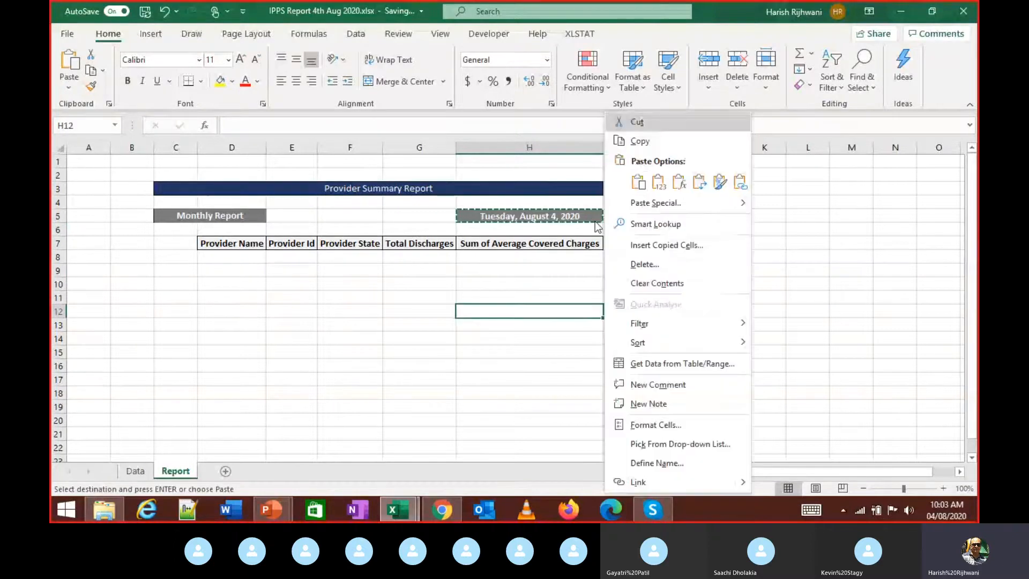
key(Return)
key(v)
key(Return)
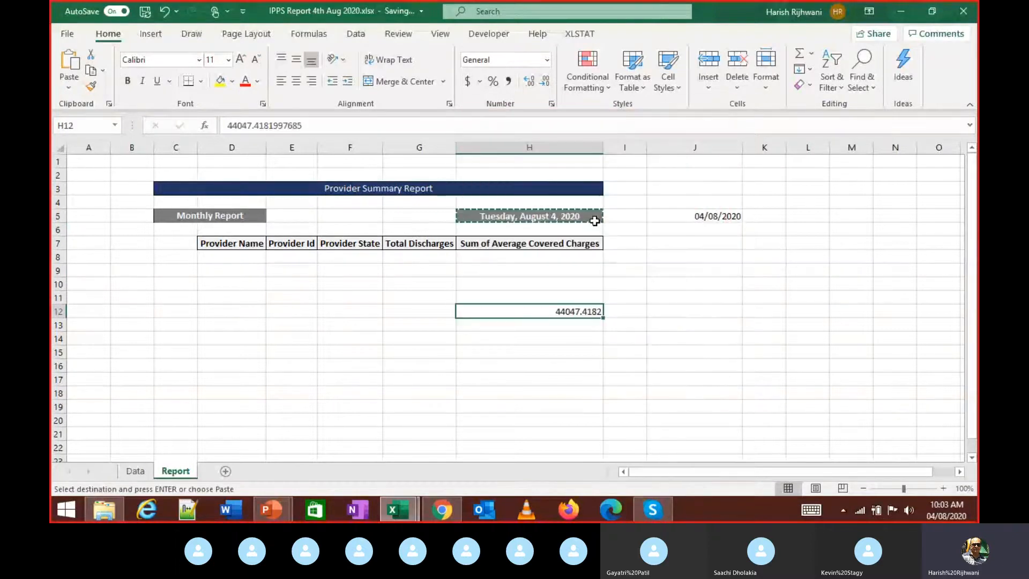
click(547, 59)
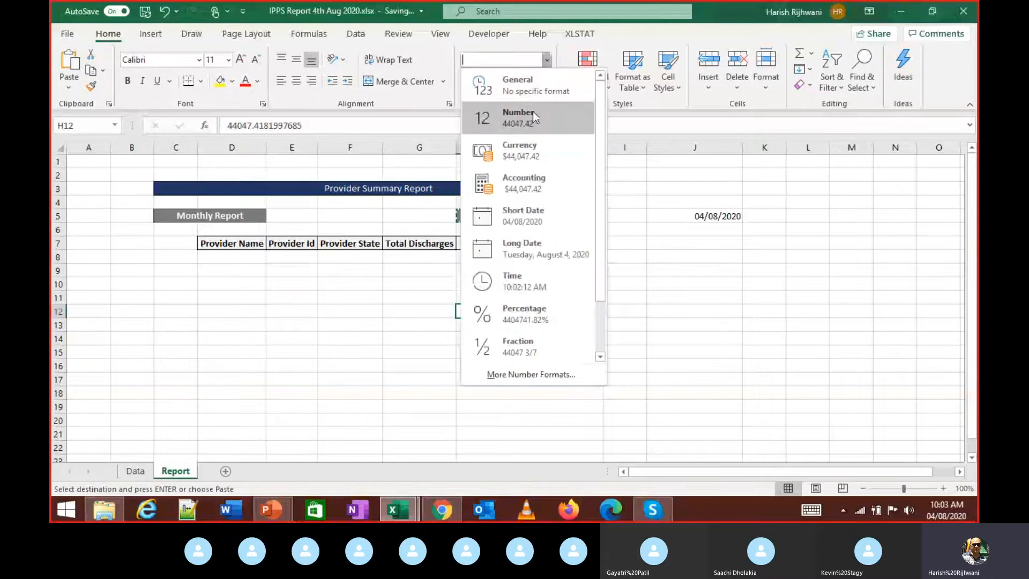
click(530, 248)
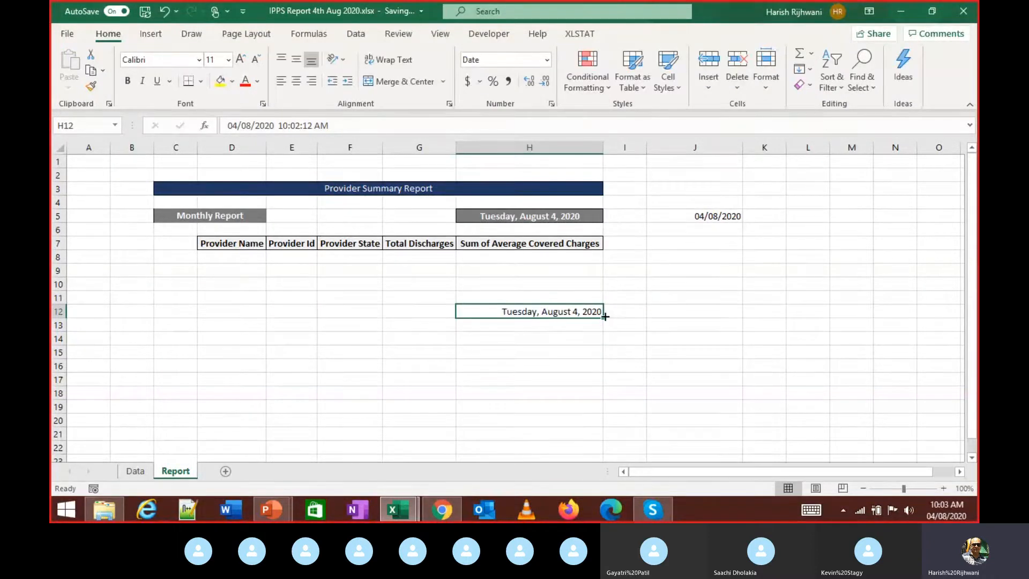
- Compare H5's NOW formula with H12's fixed value, examining its date and time parts
click(501, 214)
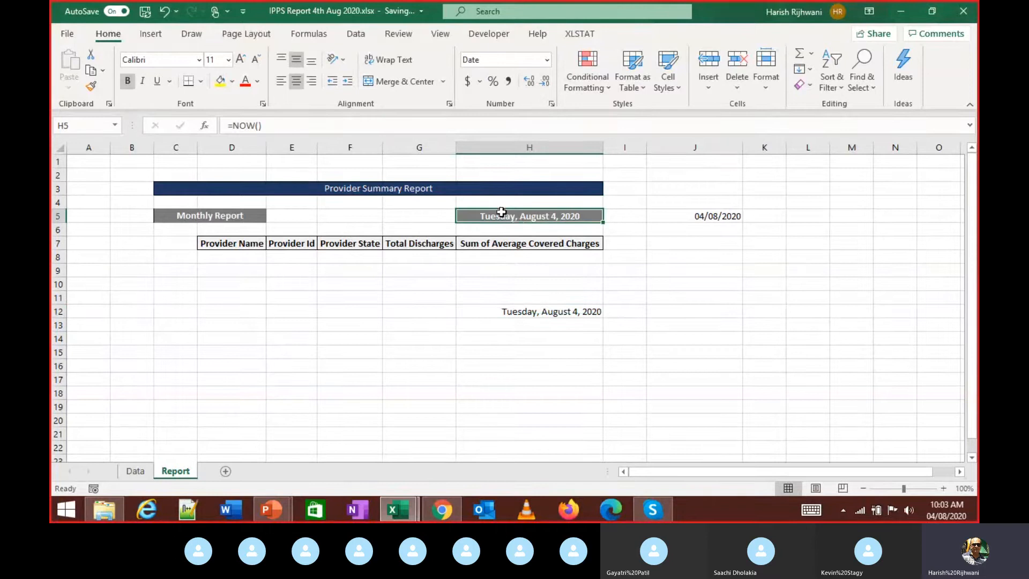
click(521, 313)
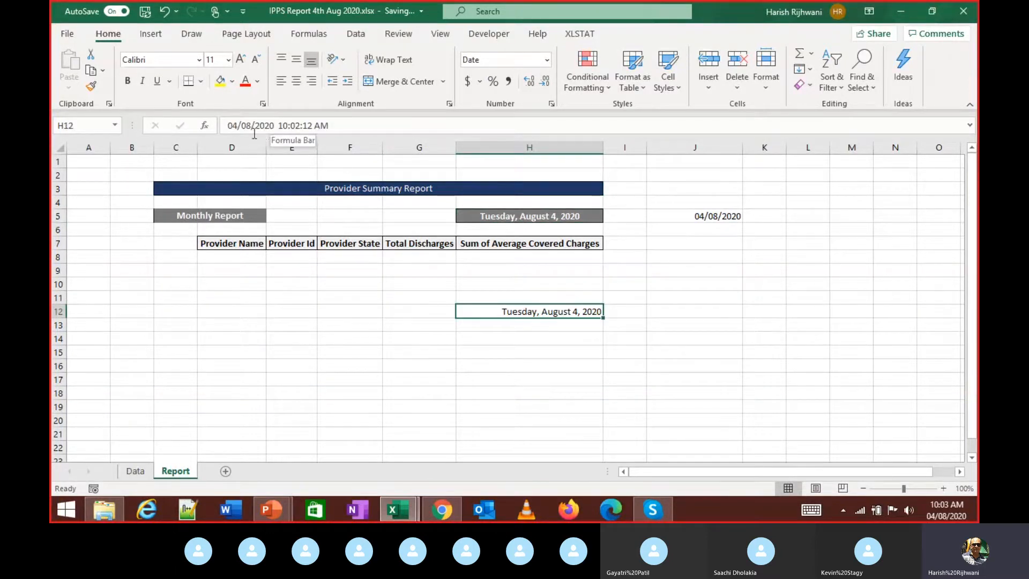
click(509, 216)
click(527, 310)
click(279, 124)
drag(279, 124, 228, 125)
click(329, 127)
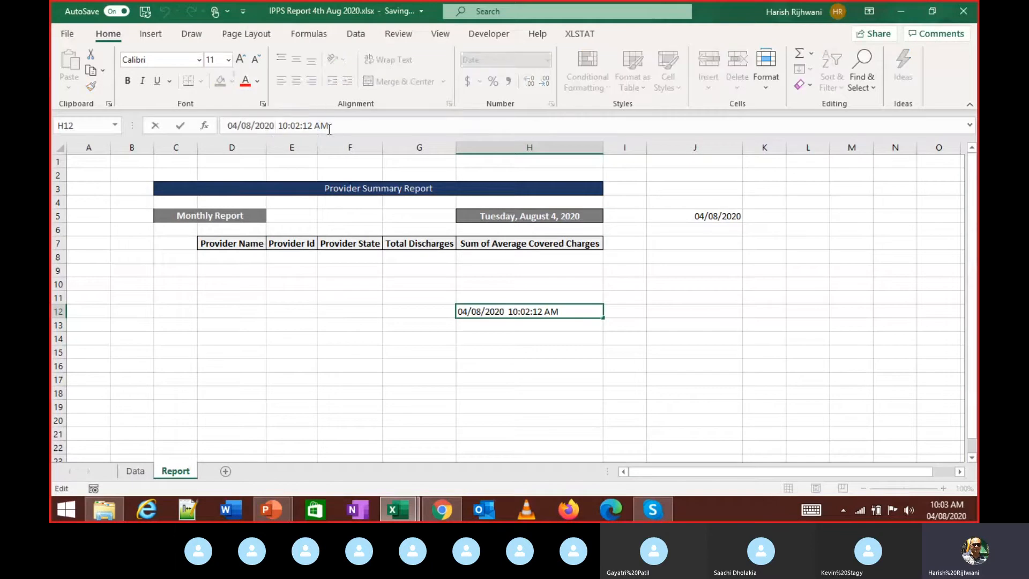
drag(329, 127, 278, 127)
click(724, 246)
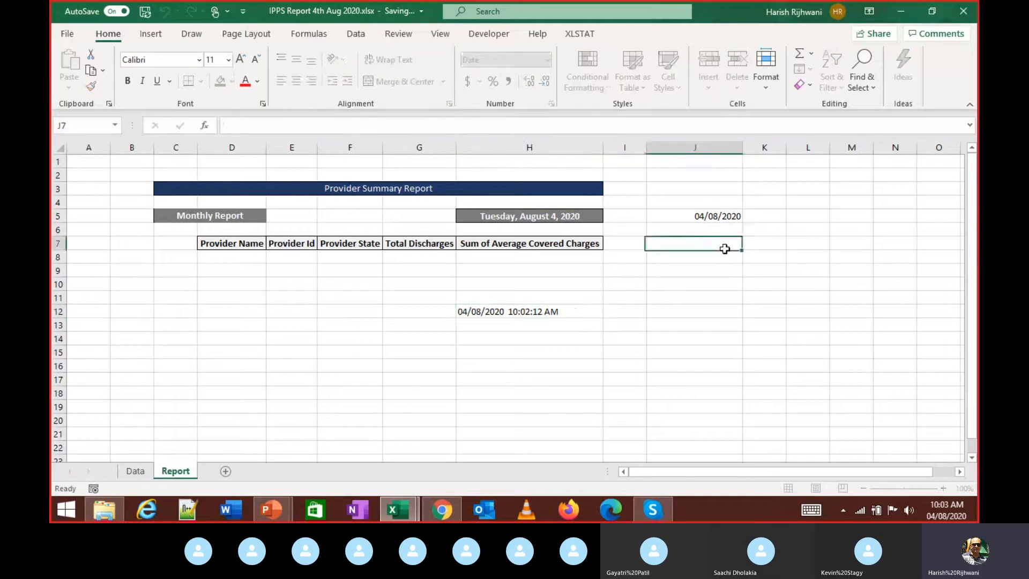
- Paste J5's TODAY result into J12 as a value, showing 44047
click(706, 214)
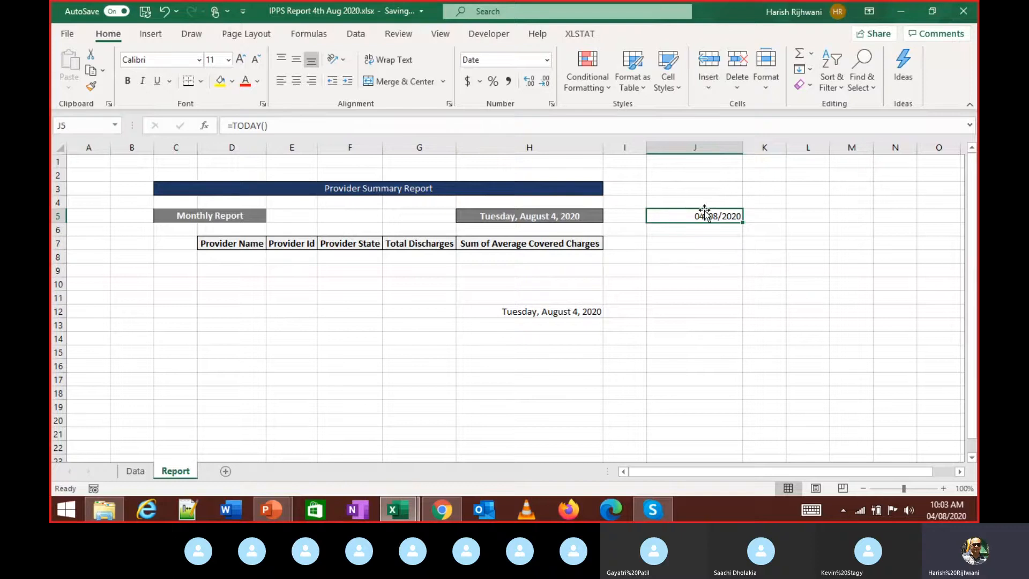
key(ctrl+c)
right_click(704, 310)
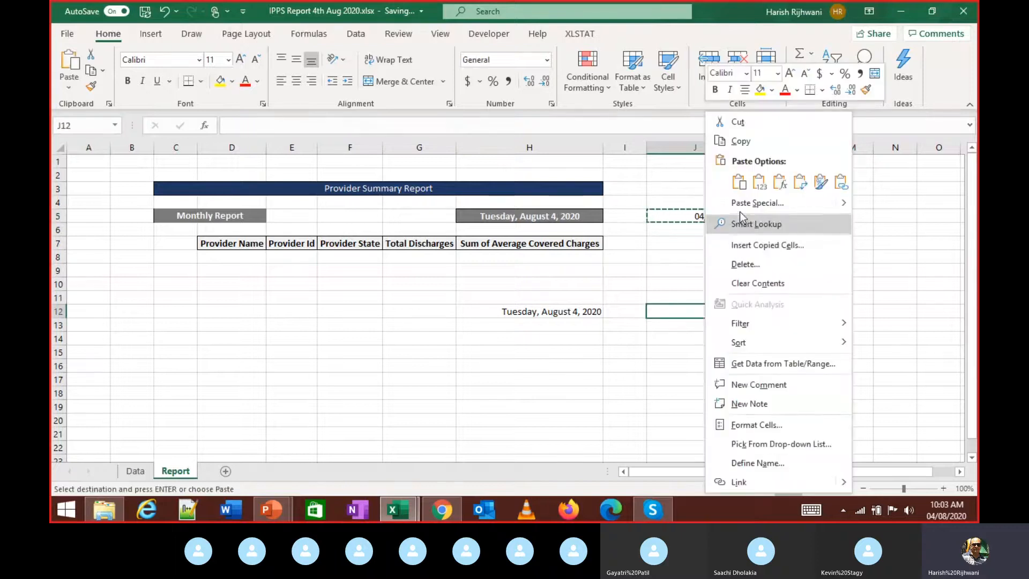
click(739, 210)
click(784, 291)
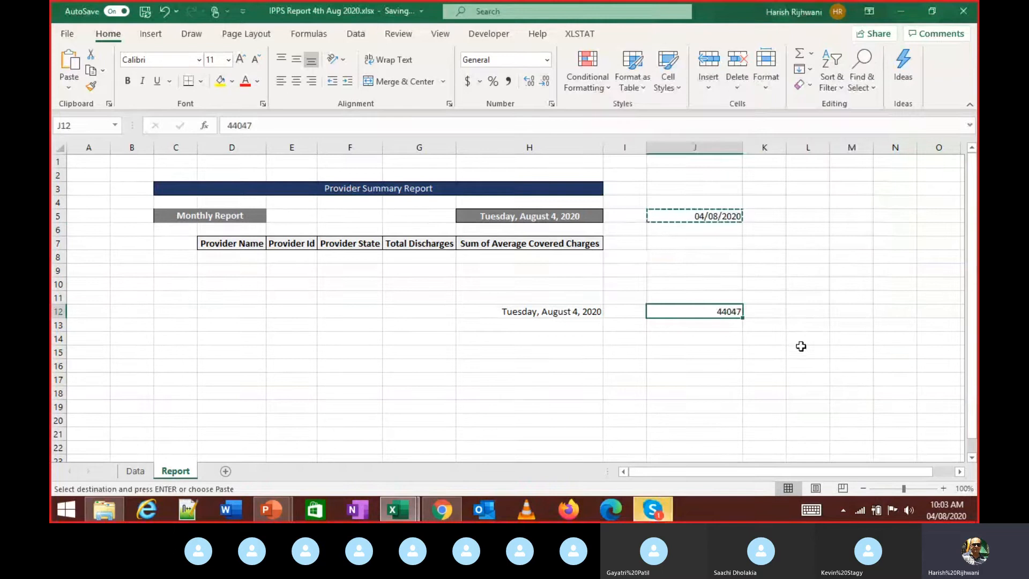
click(568, 222)
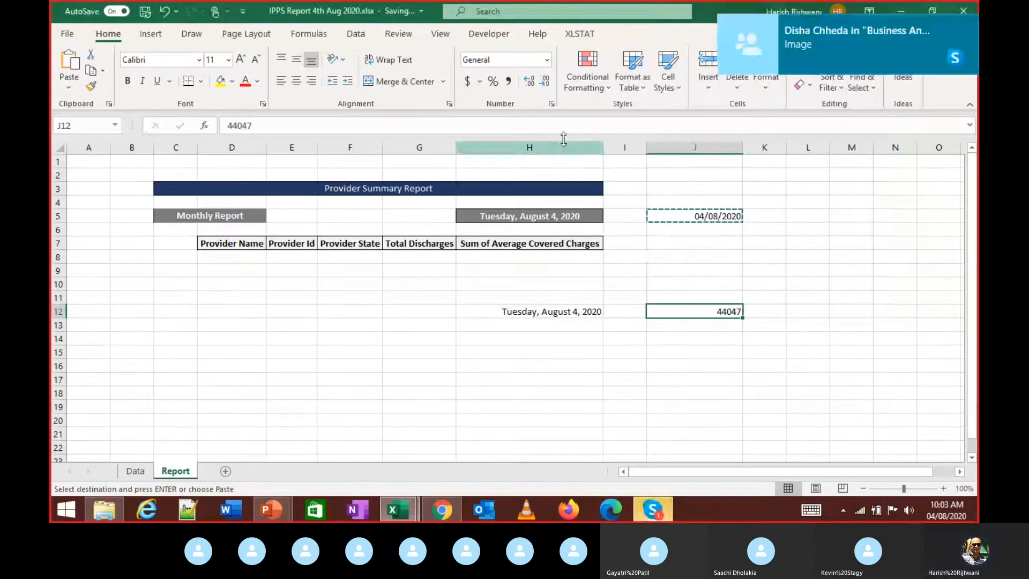
click(721, 314)
- Format J12 as General, then as Short Date
click(546, 60)
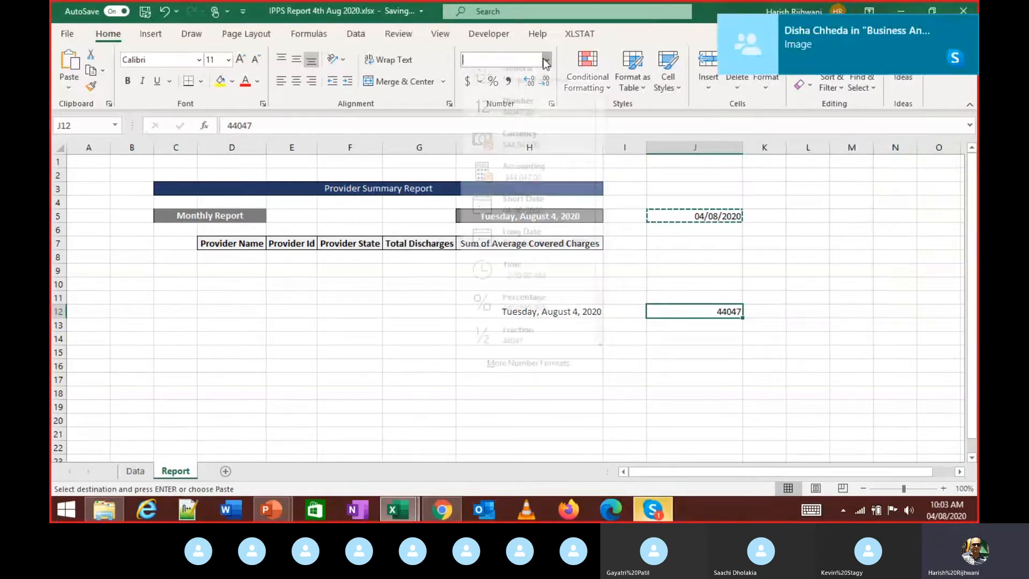
click(529, 95)
click(547, 60)
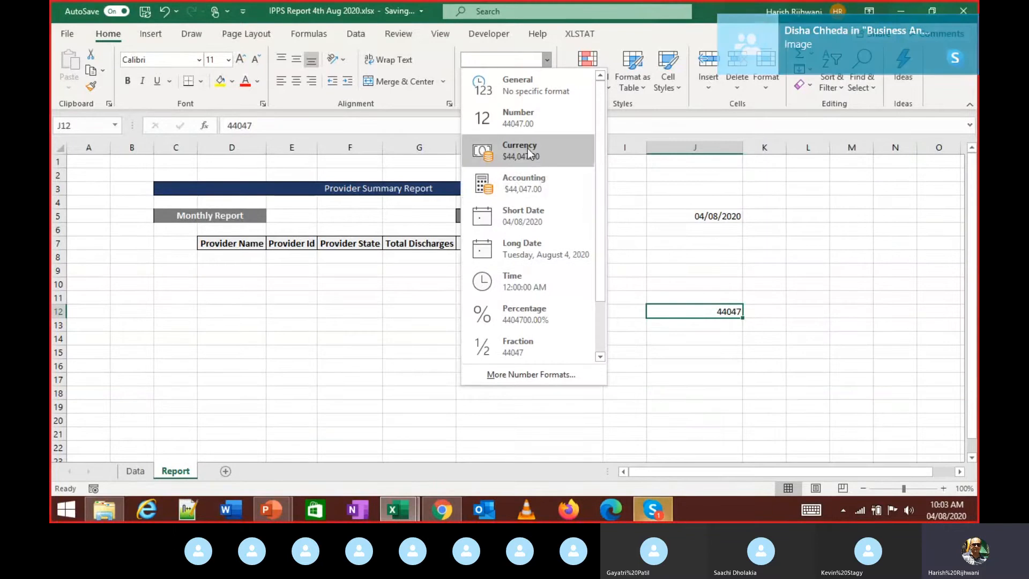
click(524, 223)
key(alt+Tab)
key(alt+Tab)
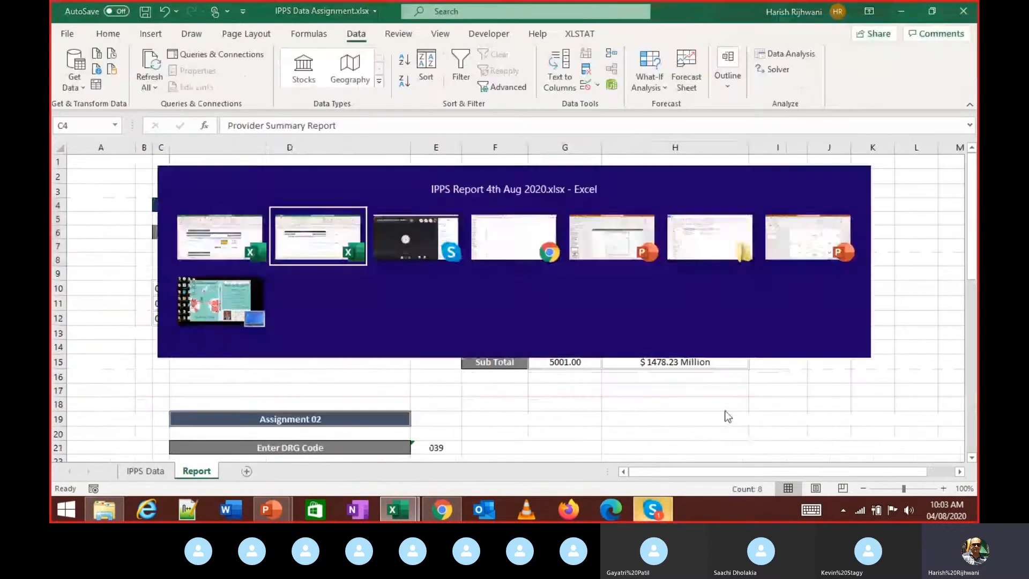
- Enlarge and close the classmate's shared screenshot in the Skype chat twice, then return to Excel
click(653, 508)
click(864, 385)
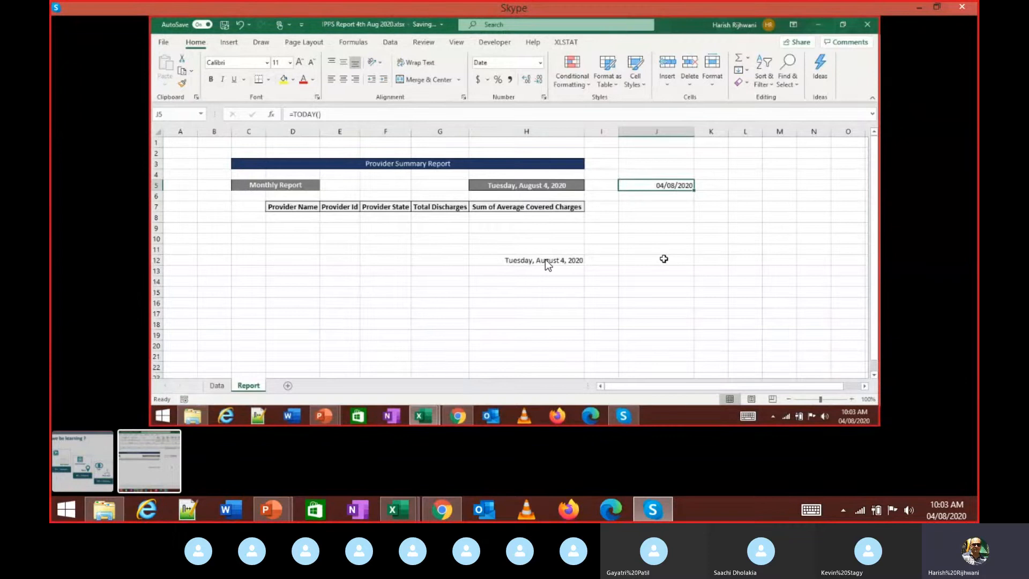
key(Escape)
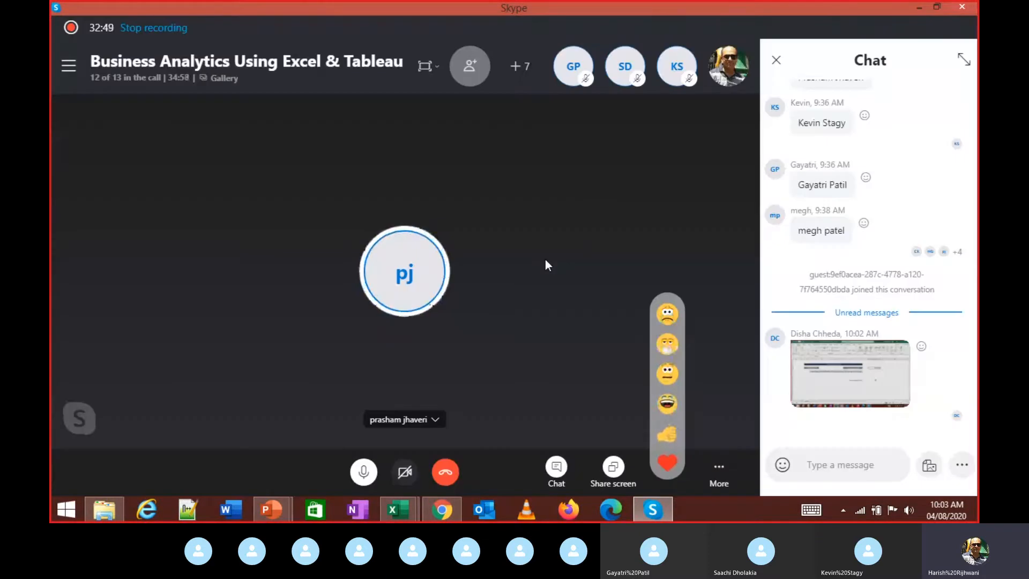
click(855, 375)
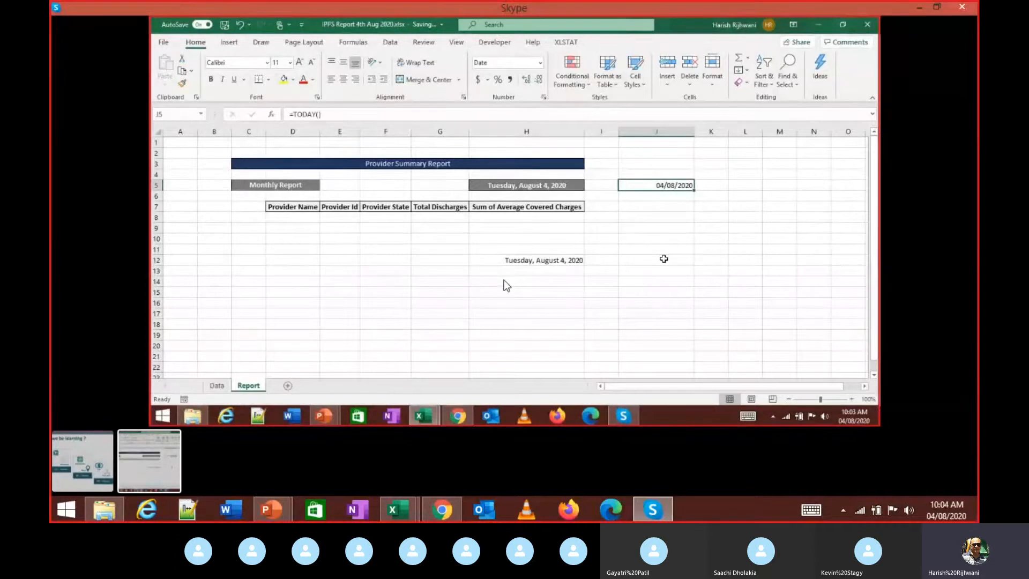
key(Escape)
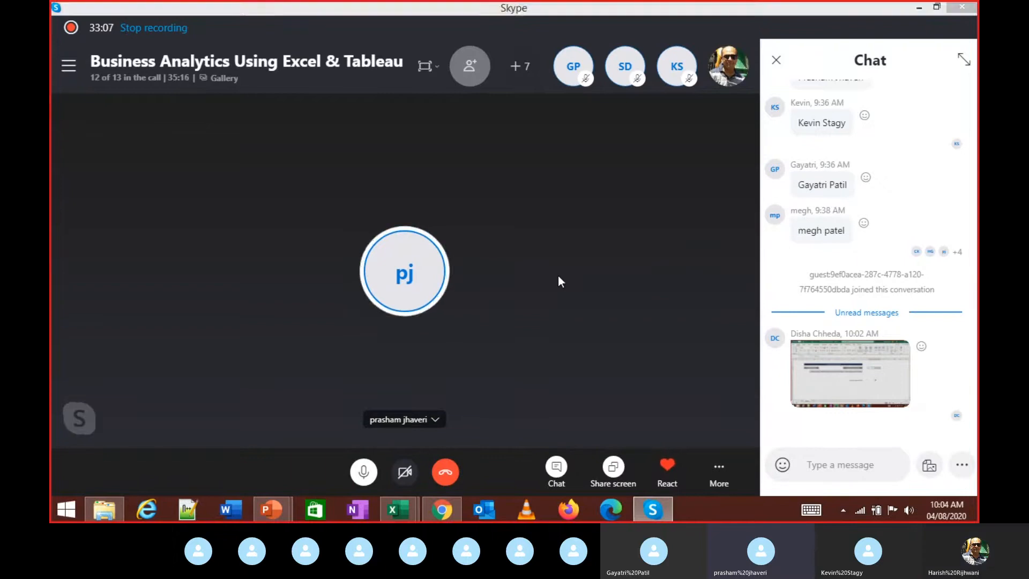
key(alt+Tab)
- Apply a date format that includes the time to H5 via More Number Formats
click(544, 216)
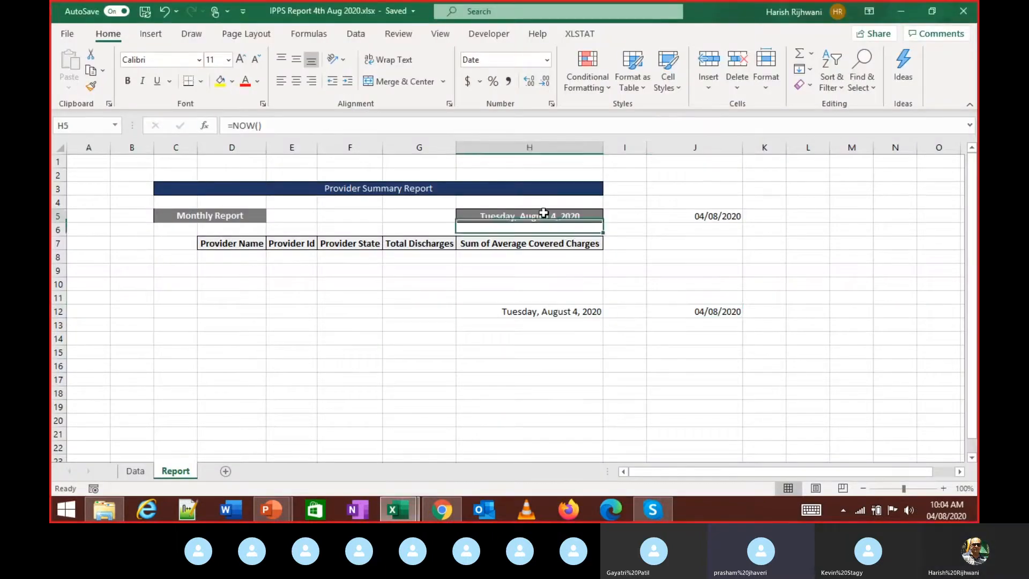
click(546, 59)
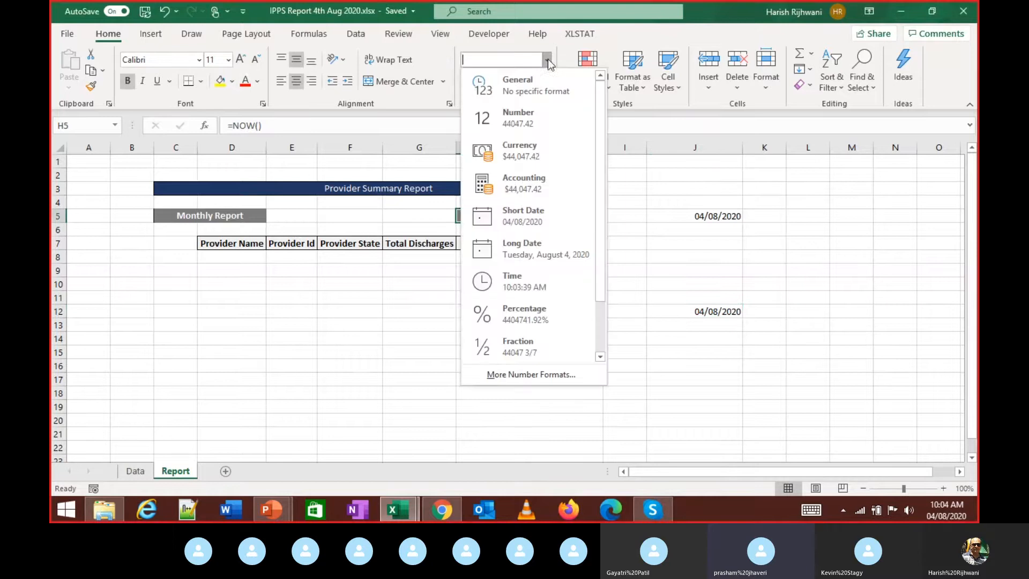
click(525, 370)
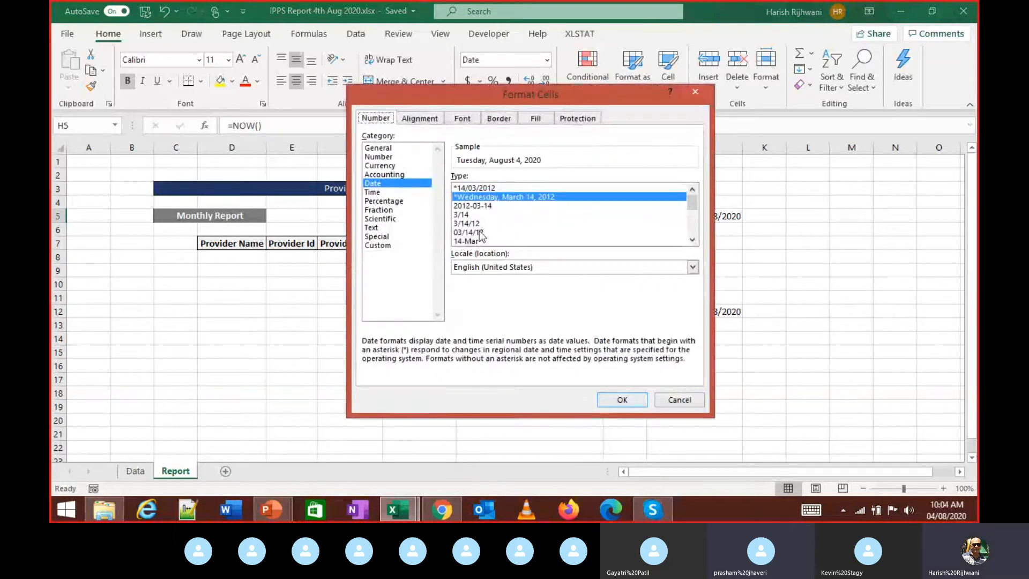
scroll(472, 240, down, 3)
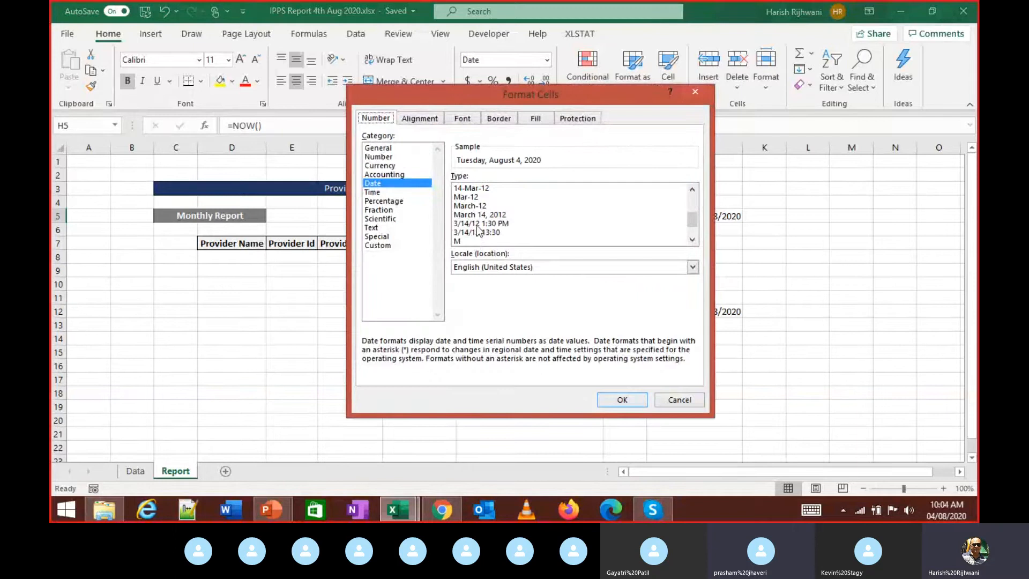
click(478, 222)
click(620, 398)
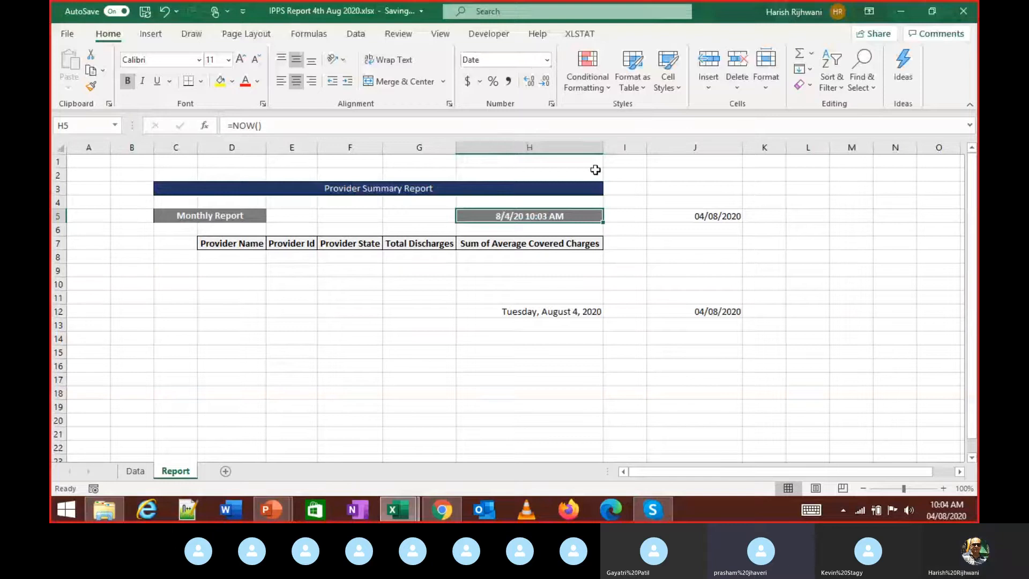
- Switch H5 to the 24-hour 3/14/12 13:30 date format, showing 8/4/20 10:03
click(547, 59)
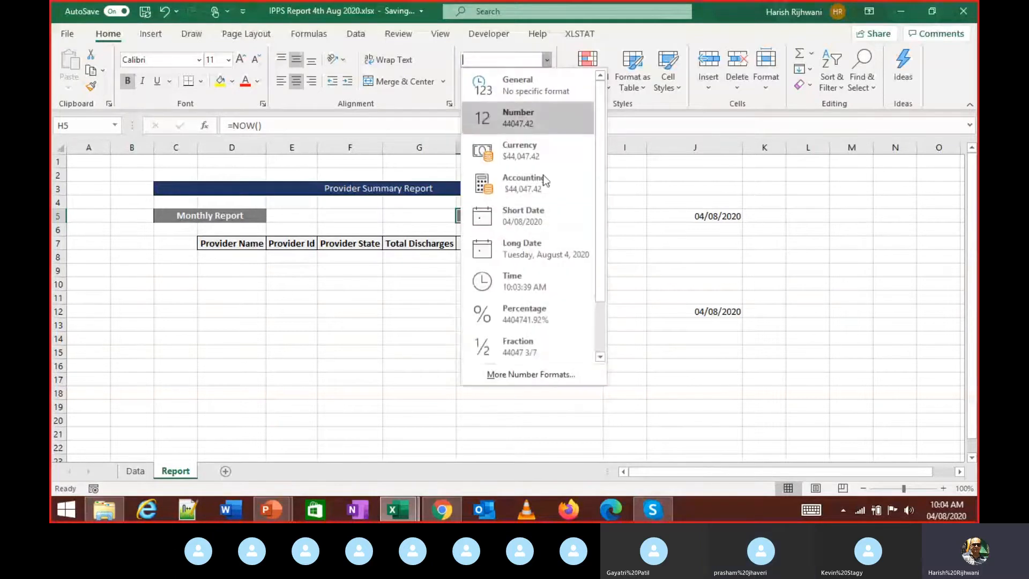
click(533, 377)
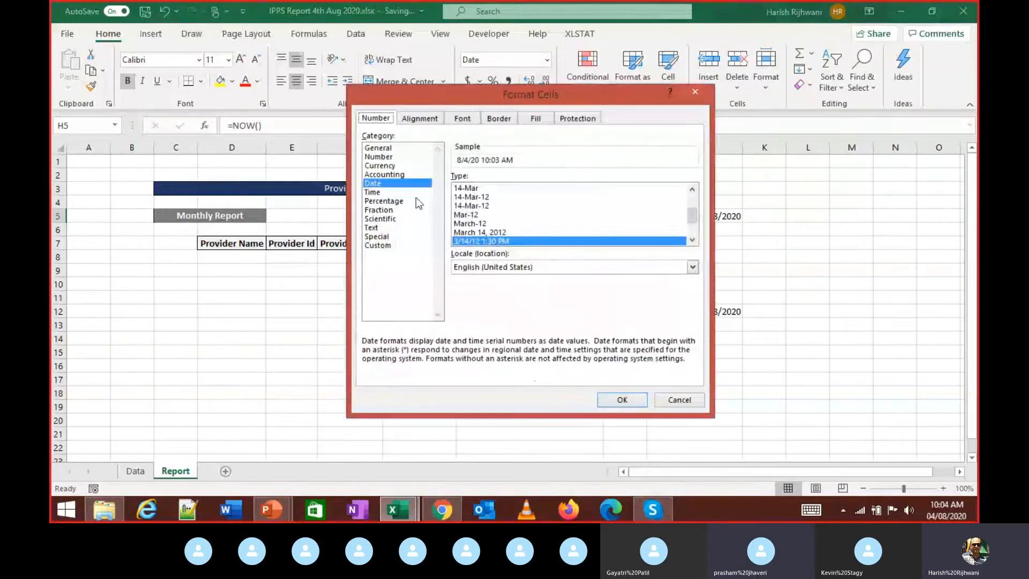
click(692, 239)
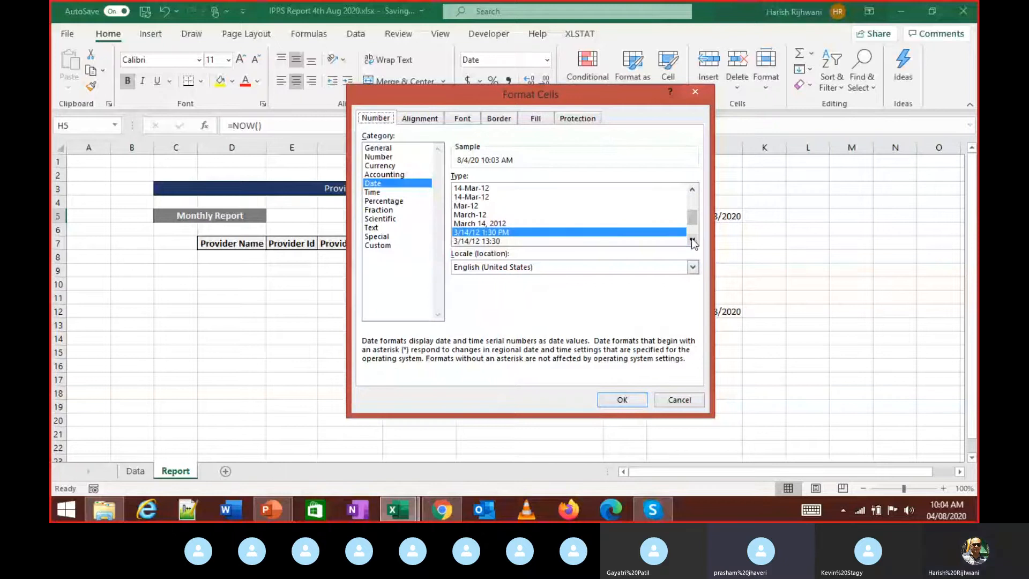
click(691, 239)
click(465, 232)
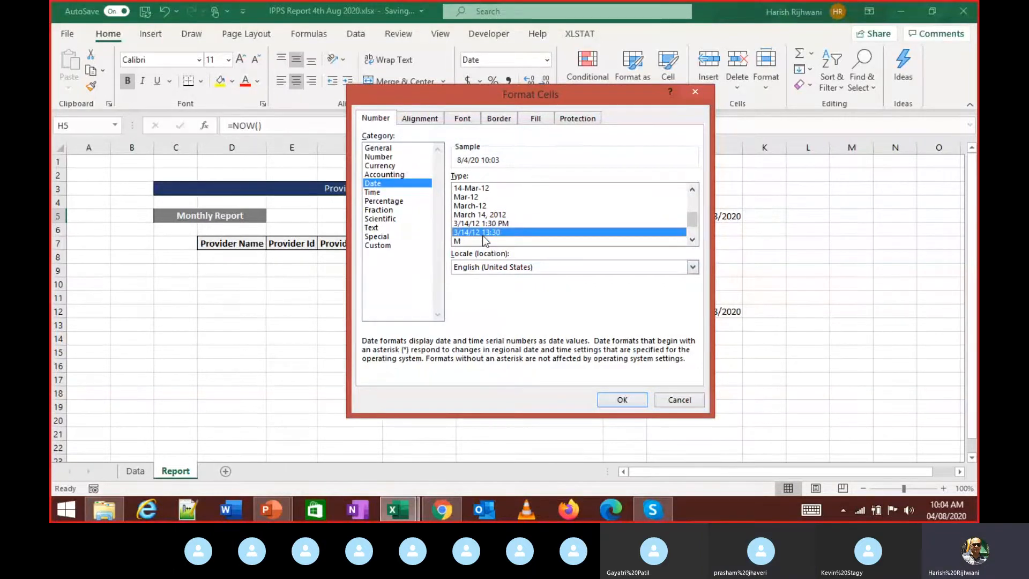
click(485, 224)
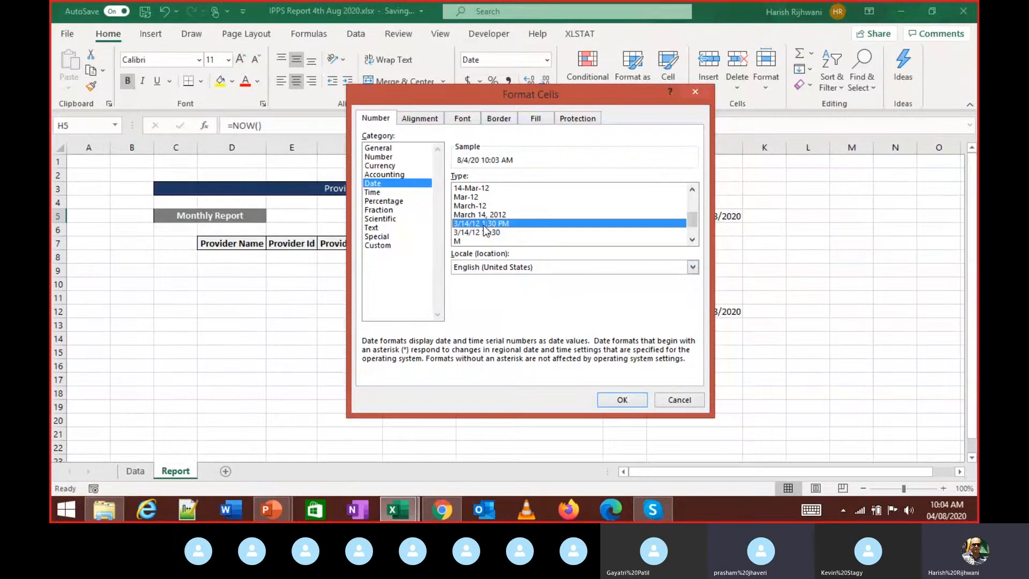
click(497, 233)
click(635, 398)
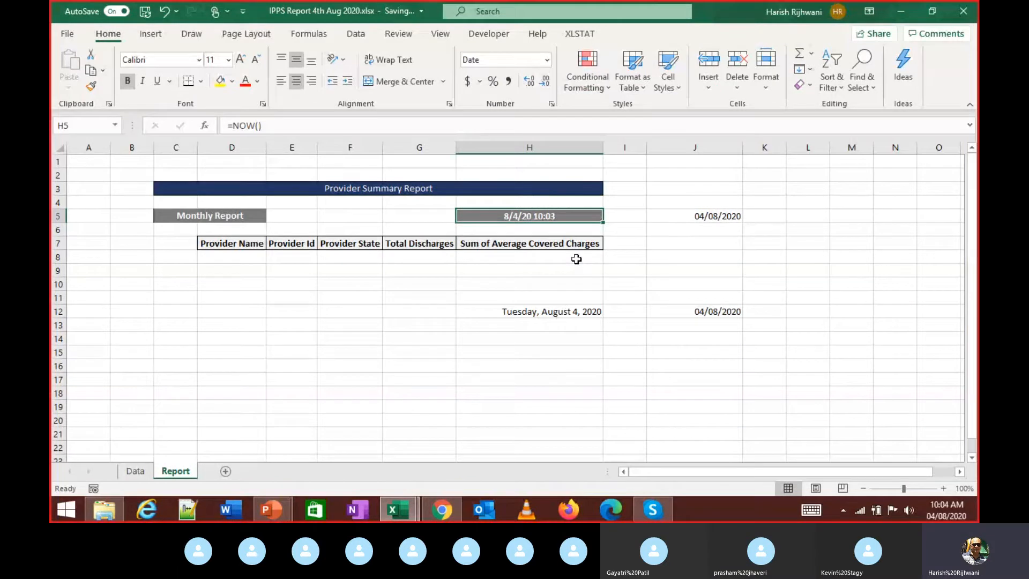
- Clear H12:J12 and restore J5's date after deleting it by mistake
drag(557, 315, 700, 310)
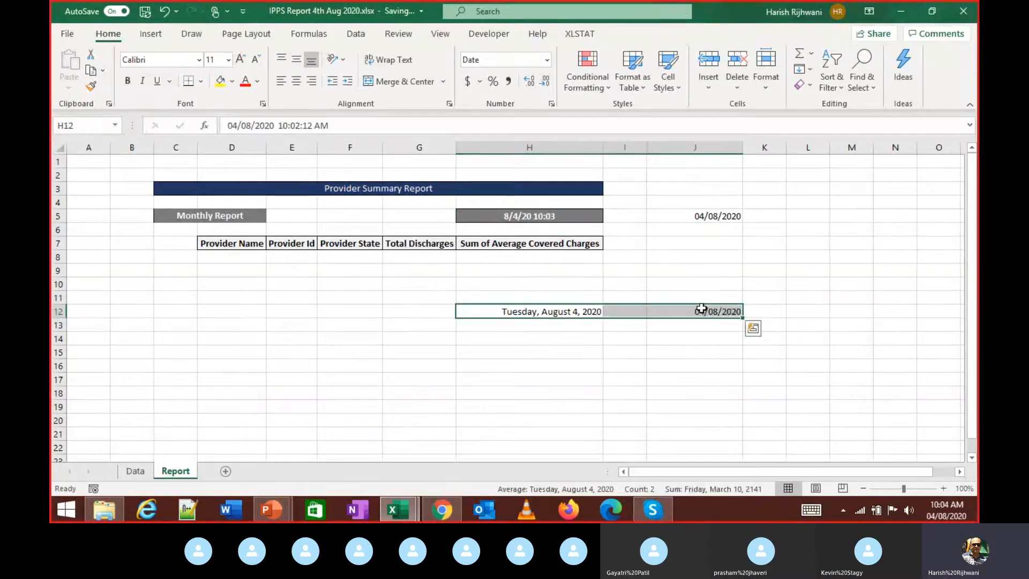
key(Delete)
click(711, 228)
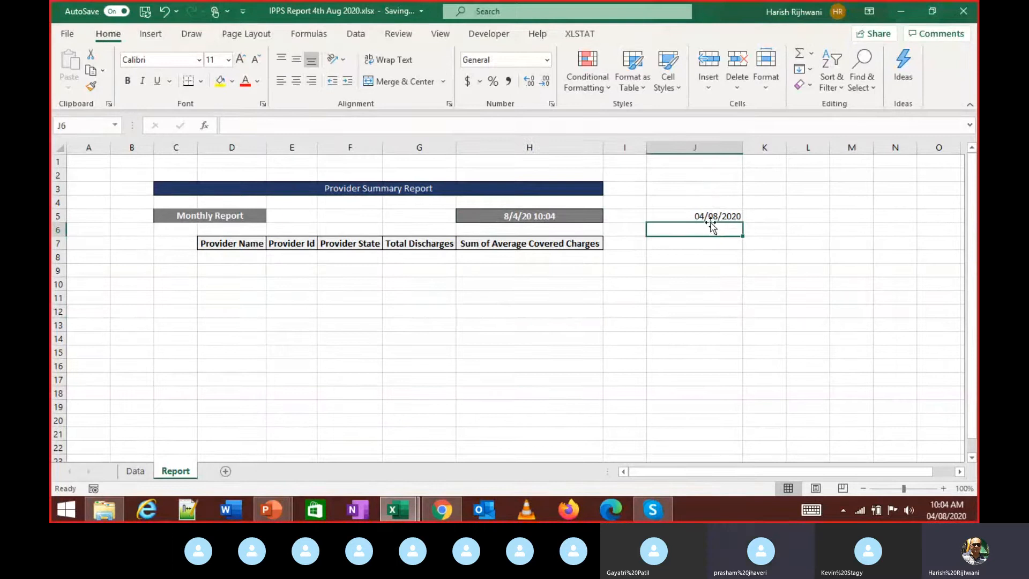
click(706, 215)
key(Delete)
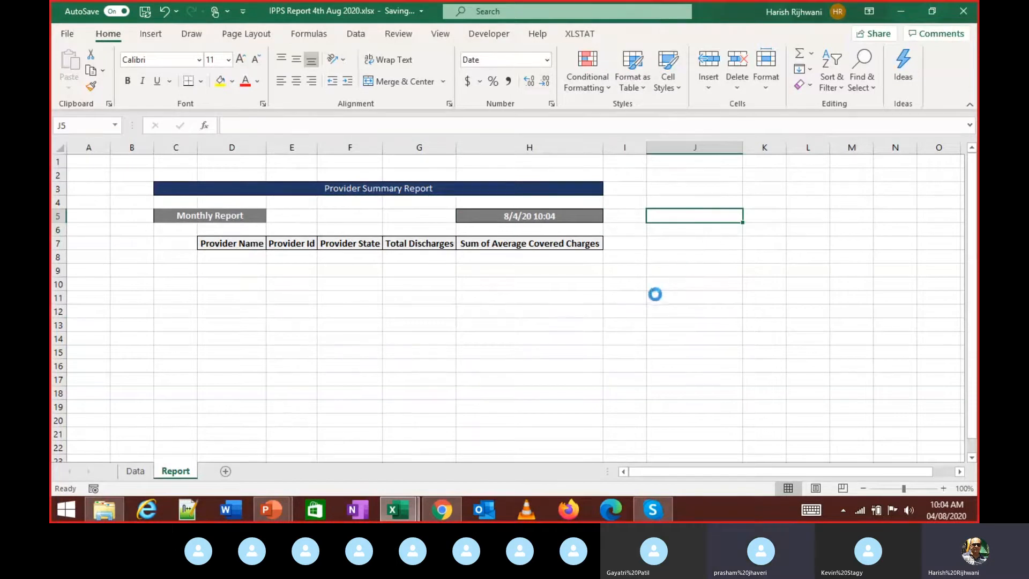
key(ctrl+z)
click(711, 282)
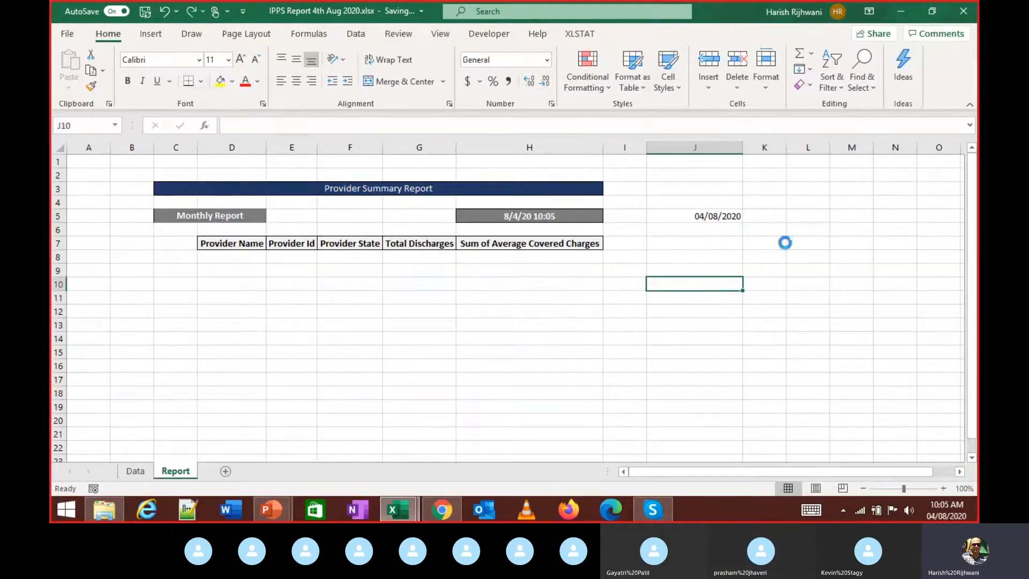
- Switch to the Skype call and scroll its chat
key(alt+Tab)
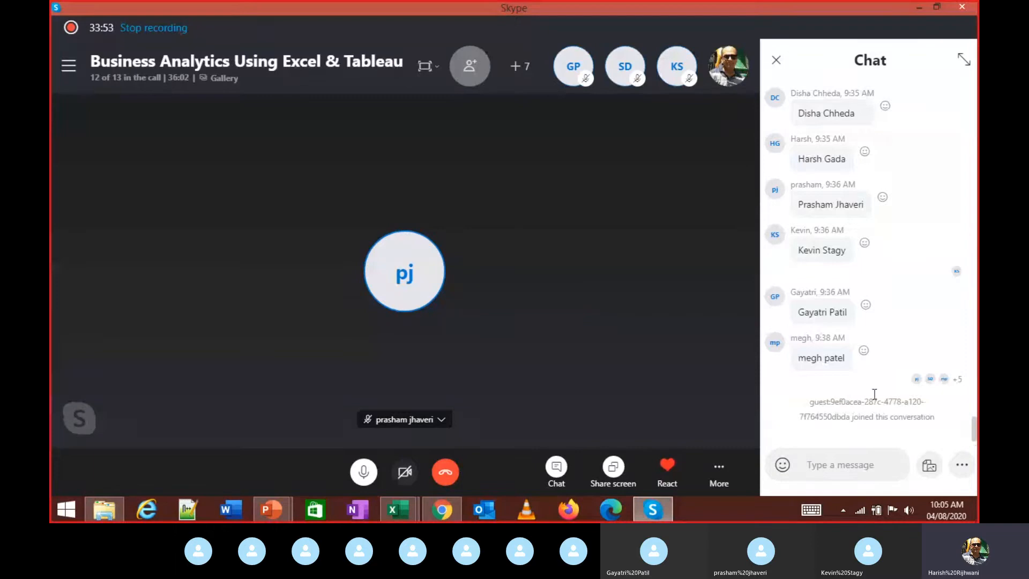
scroll(874, 393, up, 3)
scroll(878, 401, down, 3)
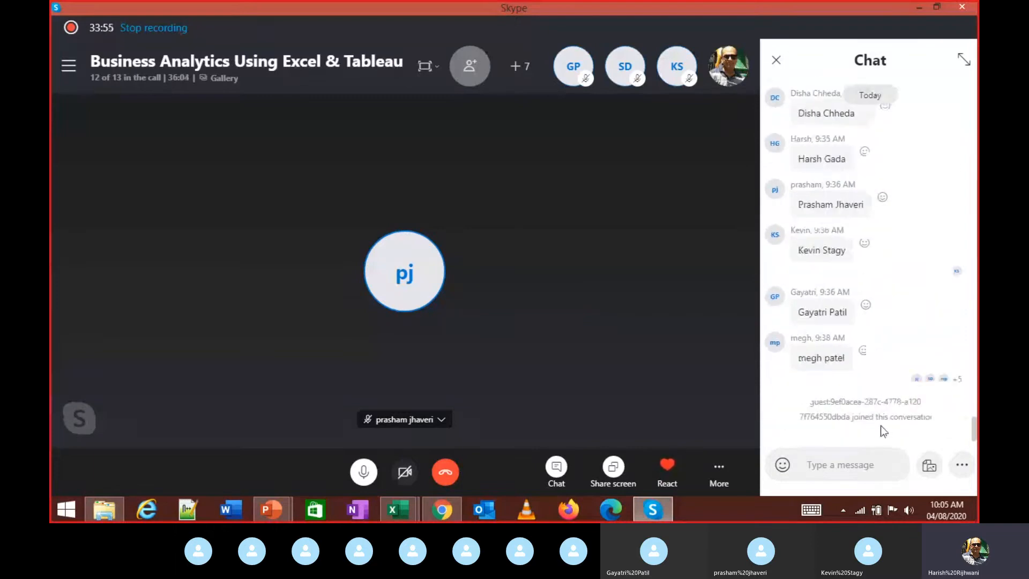
- Check the Provider Name heading in IPPS Data Assignment, then return to the IPPS Report Report sheet
key(alt+Tab)
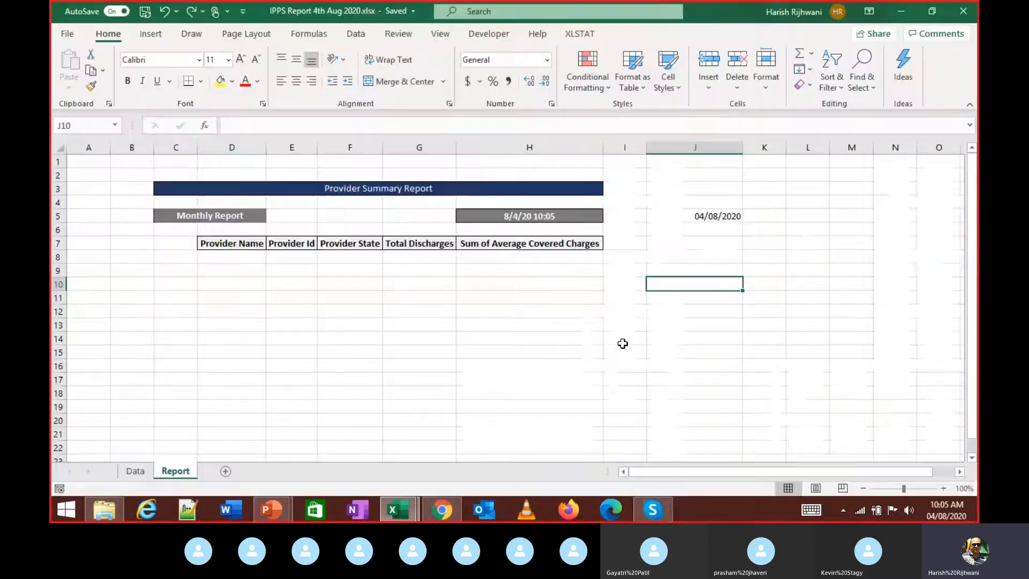
key(alt+Tab)
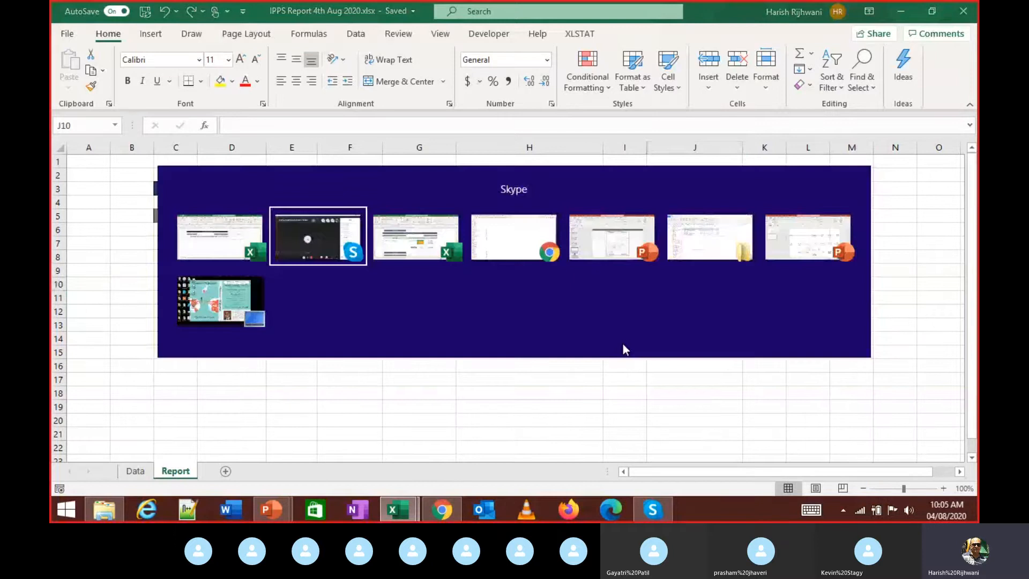
key(alt+Tab)
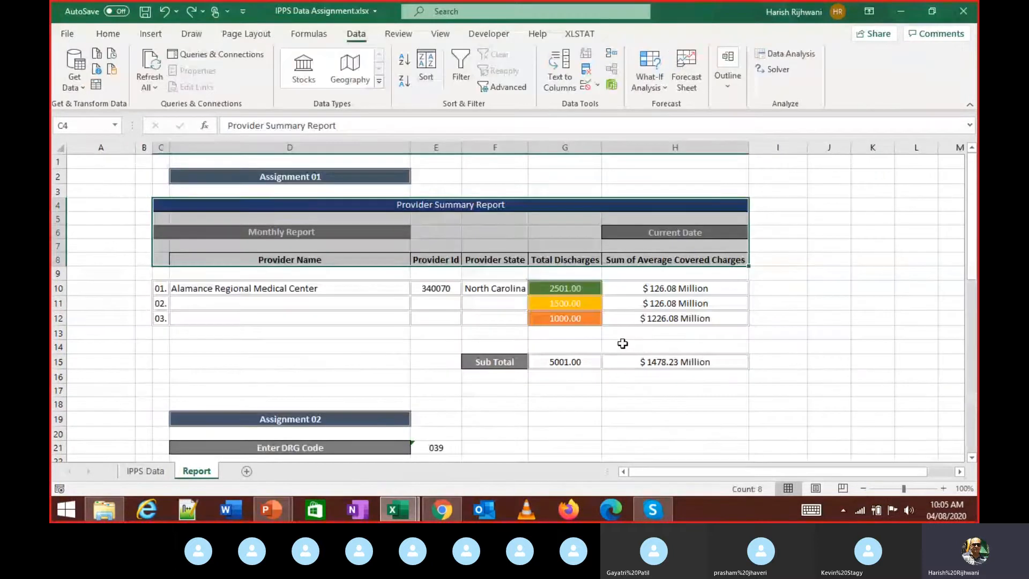
key(Down)
key(Down)
key(Down)
key(Down)
key(Right)
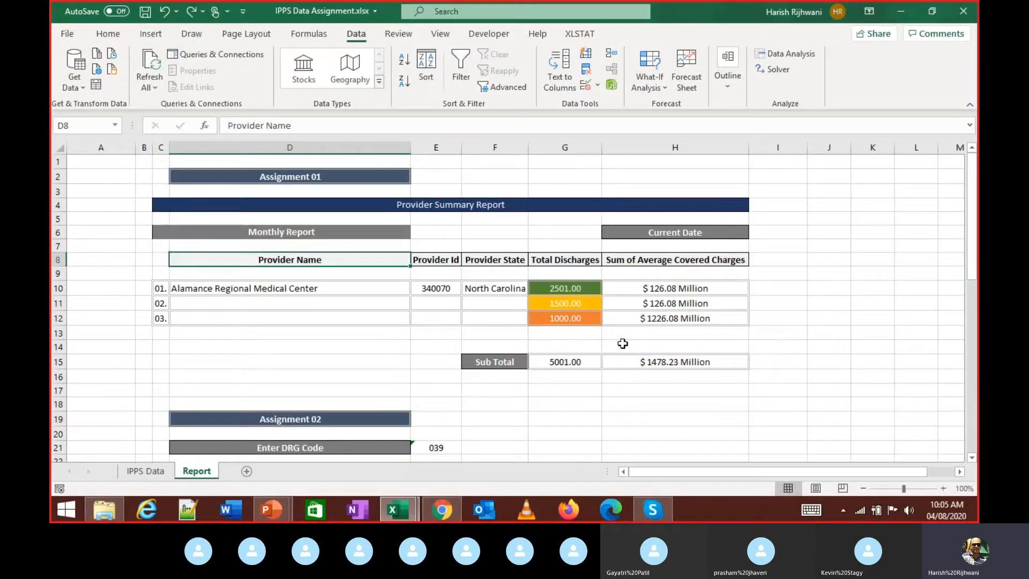
key(Down)
key(Down)
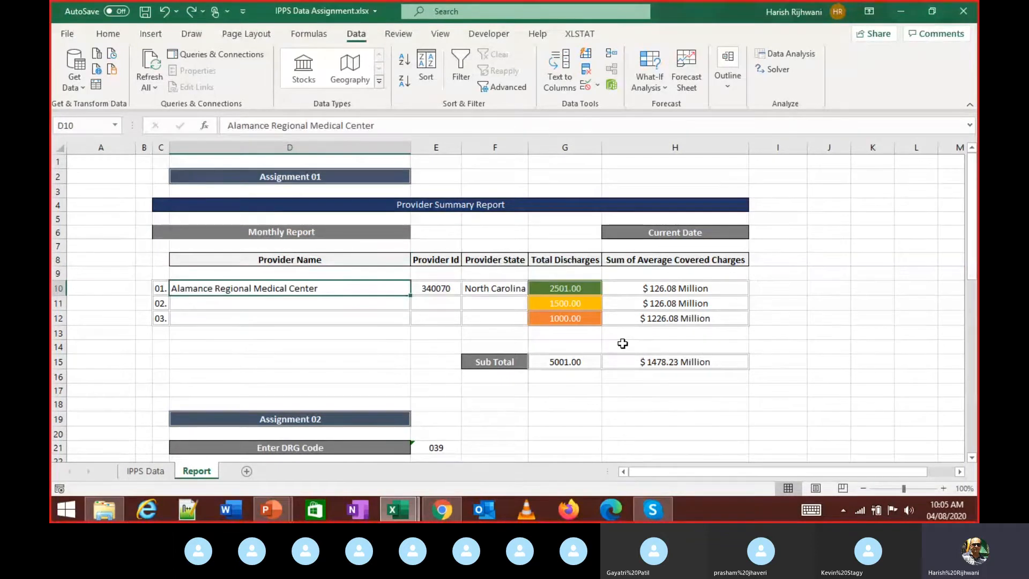
key(alt+Tab)
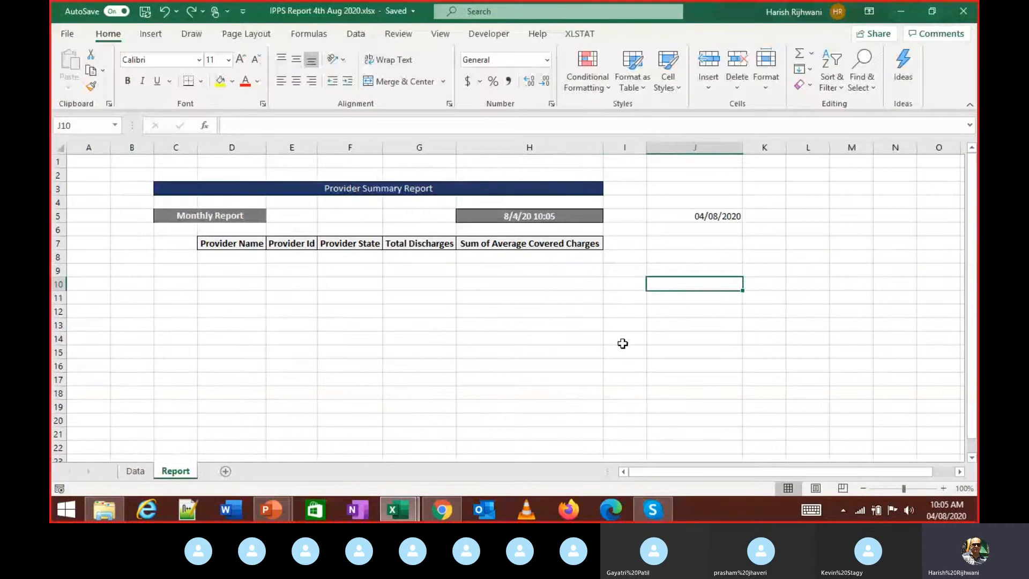
key(Left)
key(Left)
key(Left)
key(Left)
key(Left)
key(Left)
key(Up)
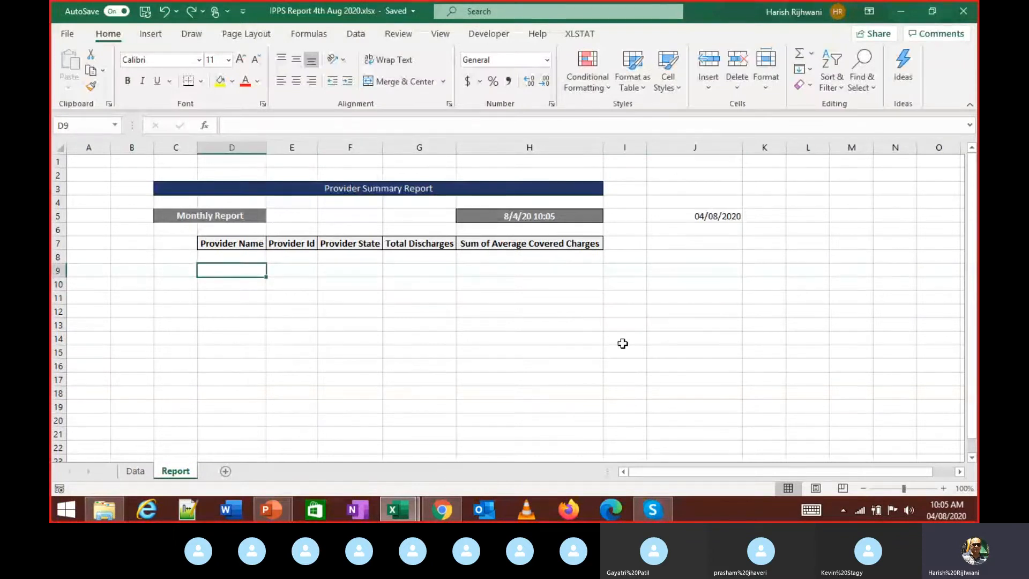
key(Down)
key(Down)
key(Down)
key(Down)
key(Down)
key(Down)
key(Up)
key(Up)
key(Up)
key(Up)
key(Up)
key(Up)
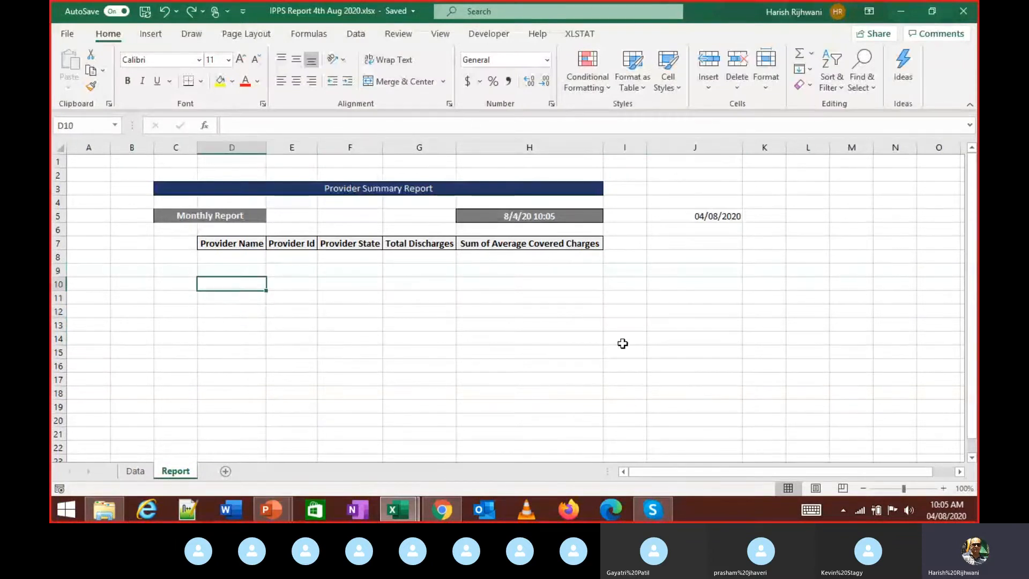
key(ctrl+Page_Up)
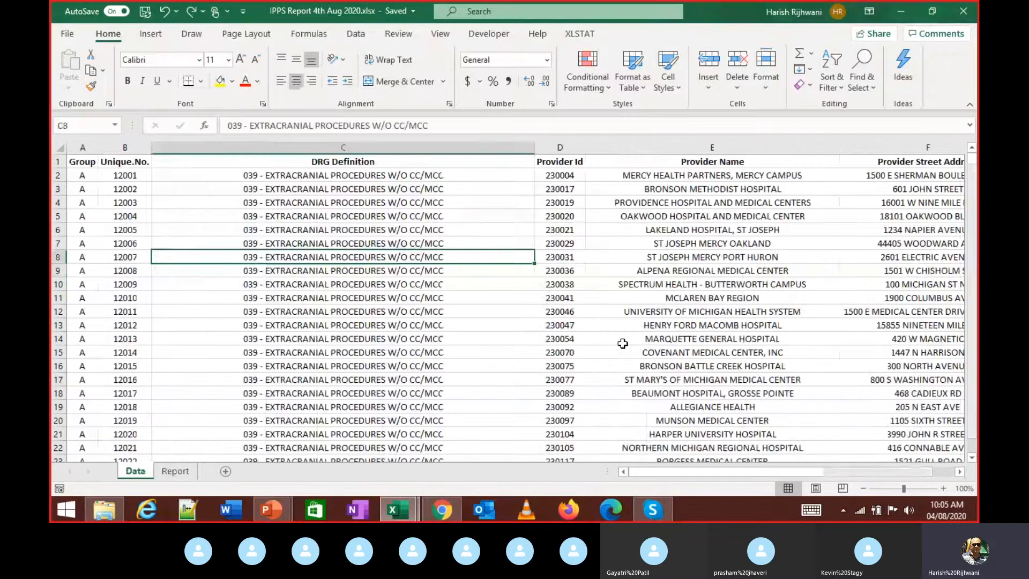
key(ctrl+Up)
key(Right)
key(Right)
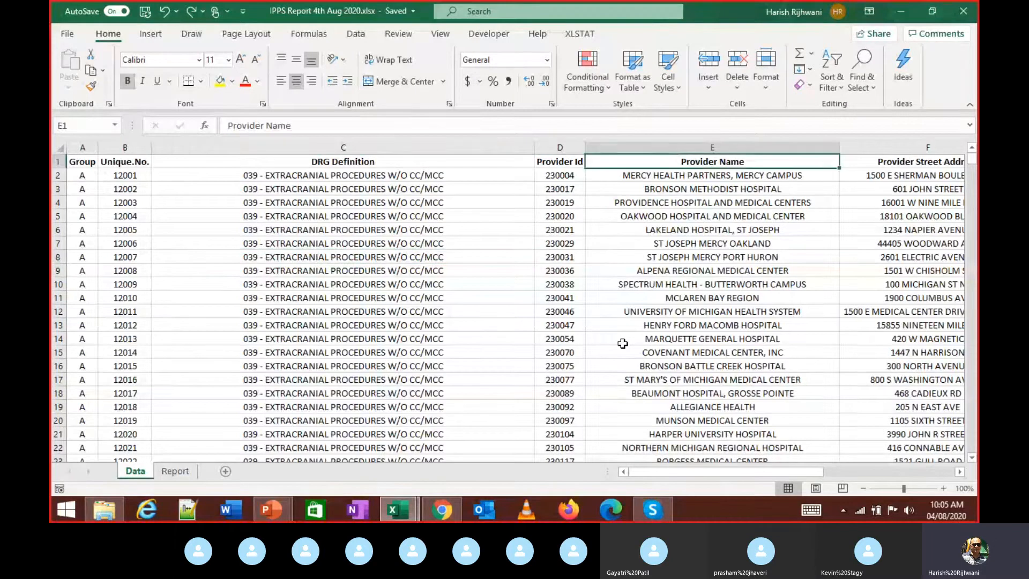
key(ctrl+shift+l)
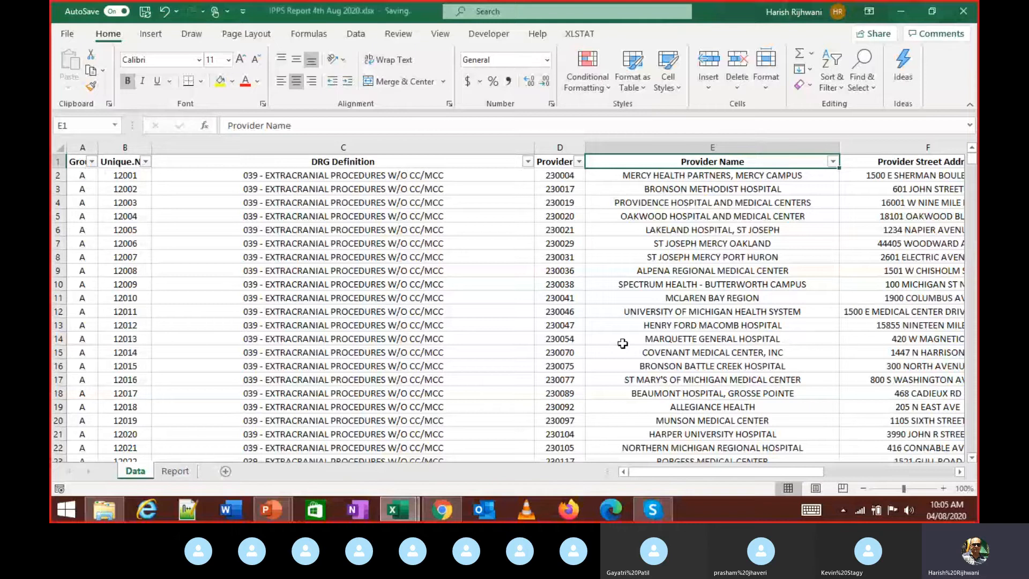
key(Down)
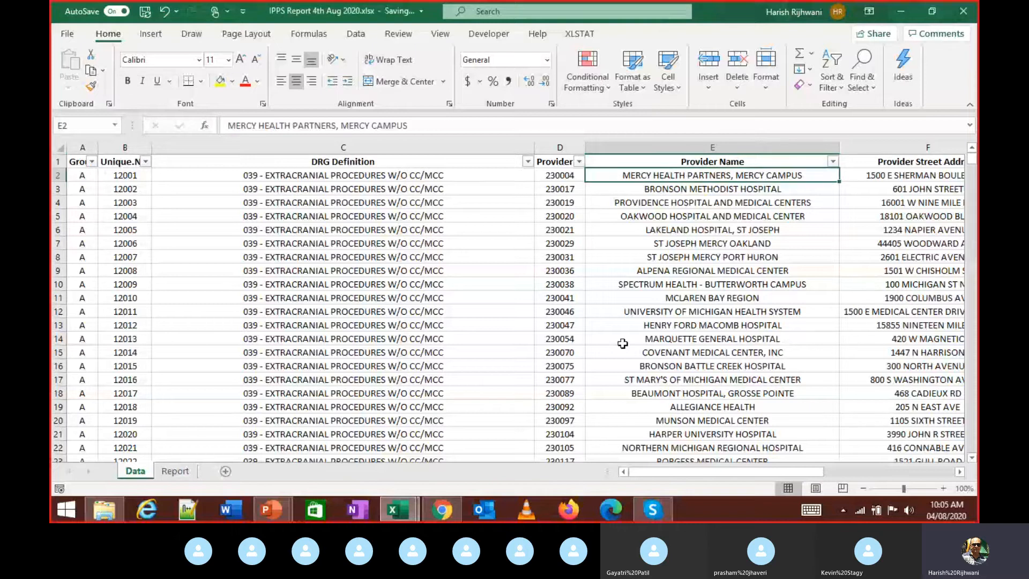
key(Up)
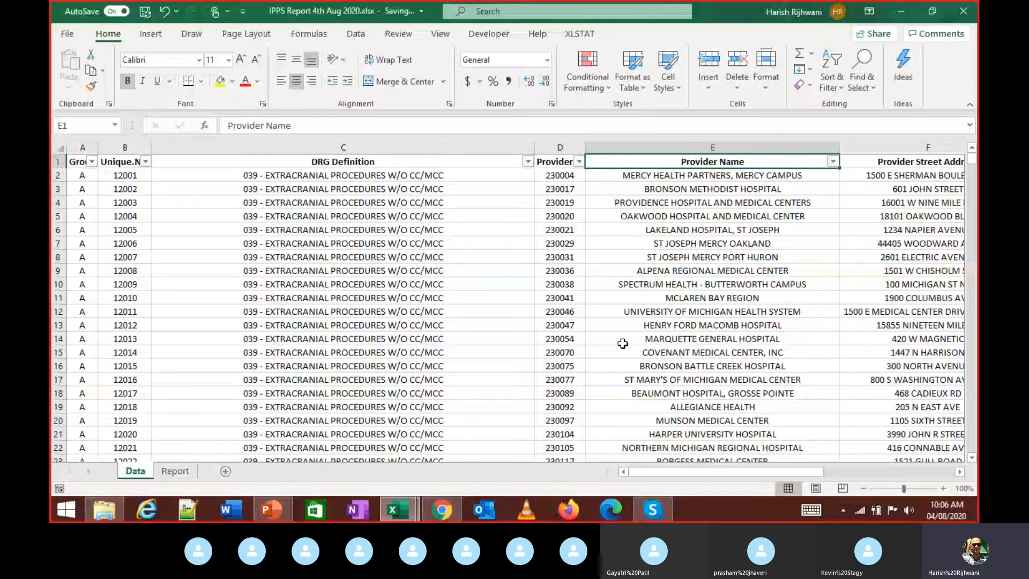
key(alt+Down)
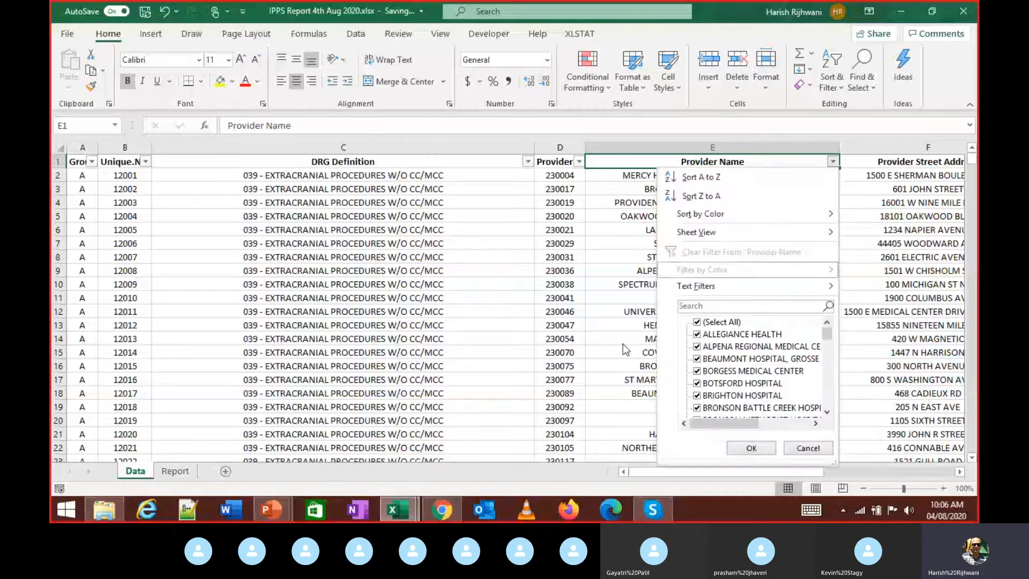
key(Escape)
key(Down)
key(ctrl+Down)
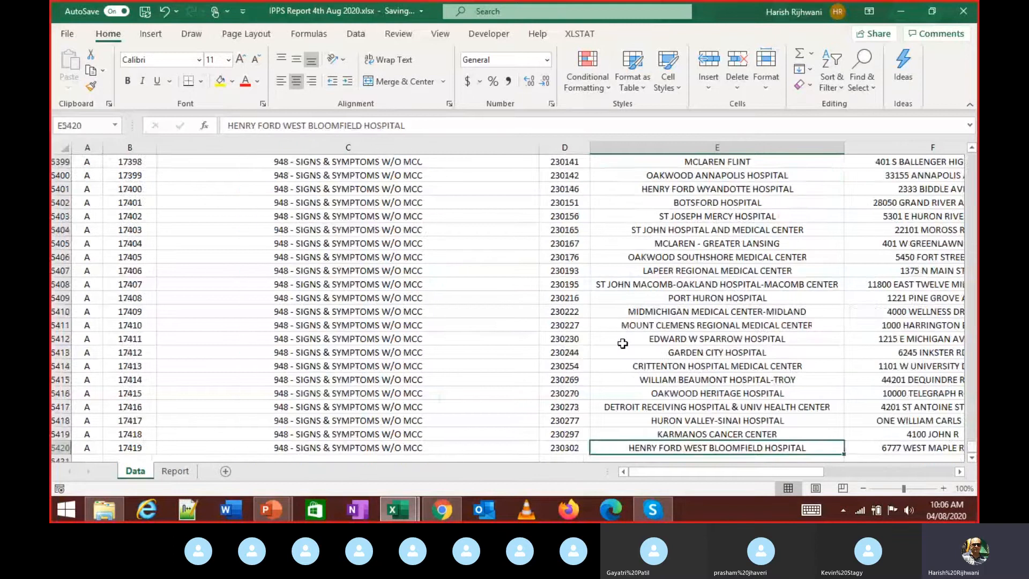
key(ctrl+Up)
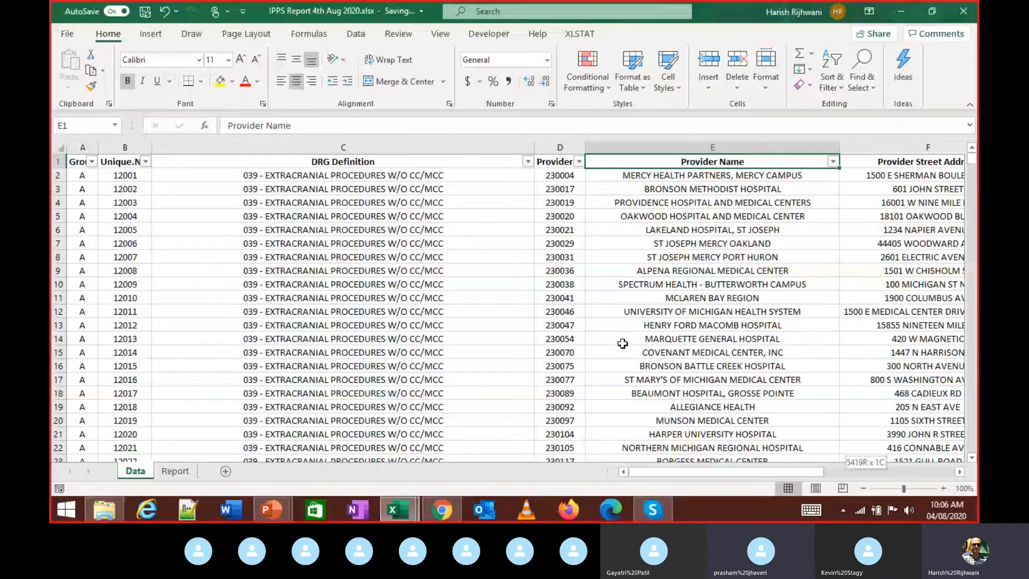
key(ctrl+shift+Down)
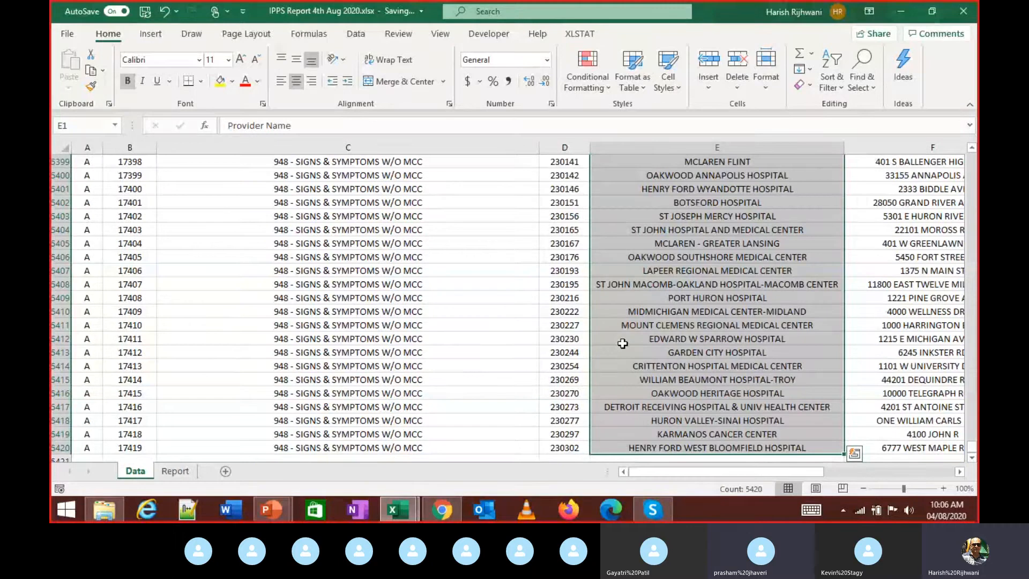
key(ctrl+Up)
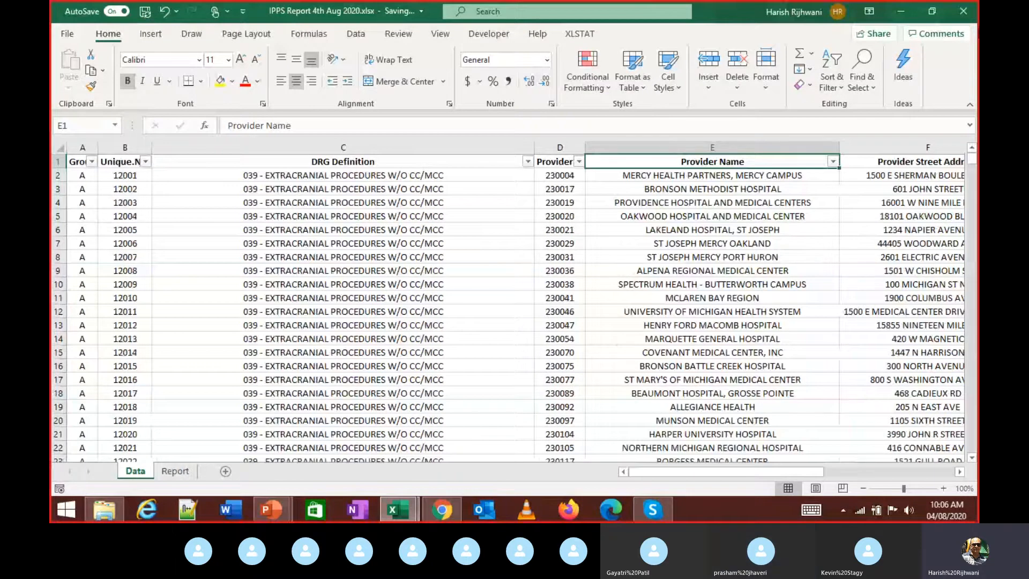
- Insert a new sheet named ProviderNames and go back to the Data sheet
click(225, 471)
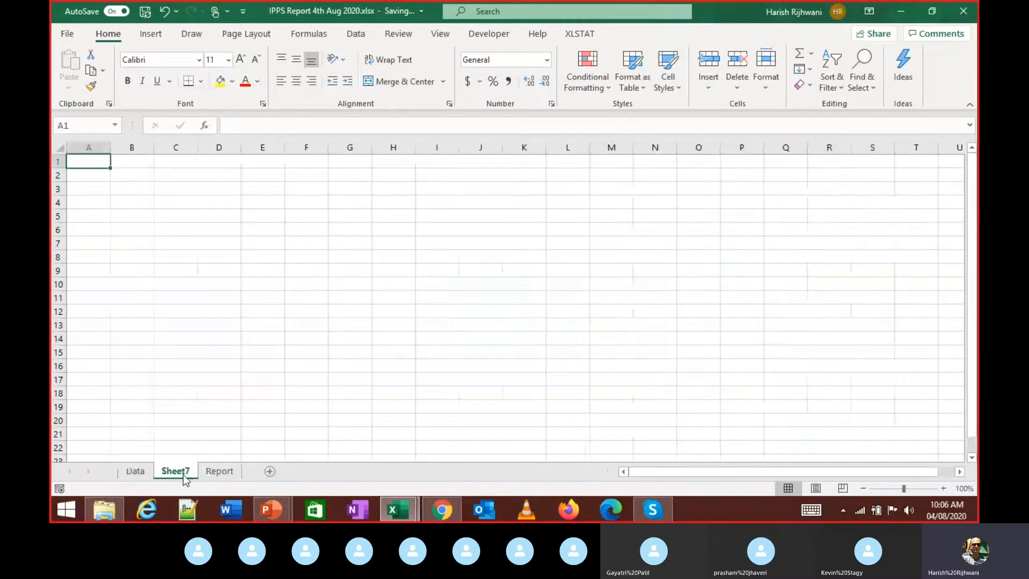
double_click(185, 477)
text(P)
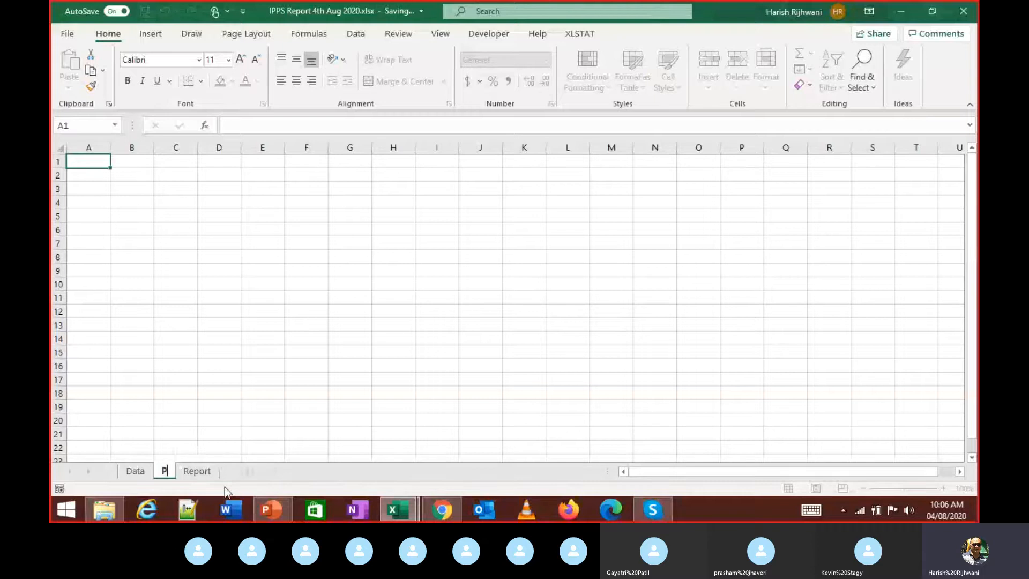
text(rovider)
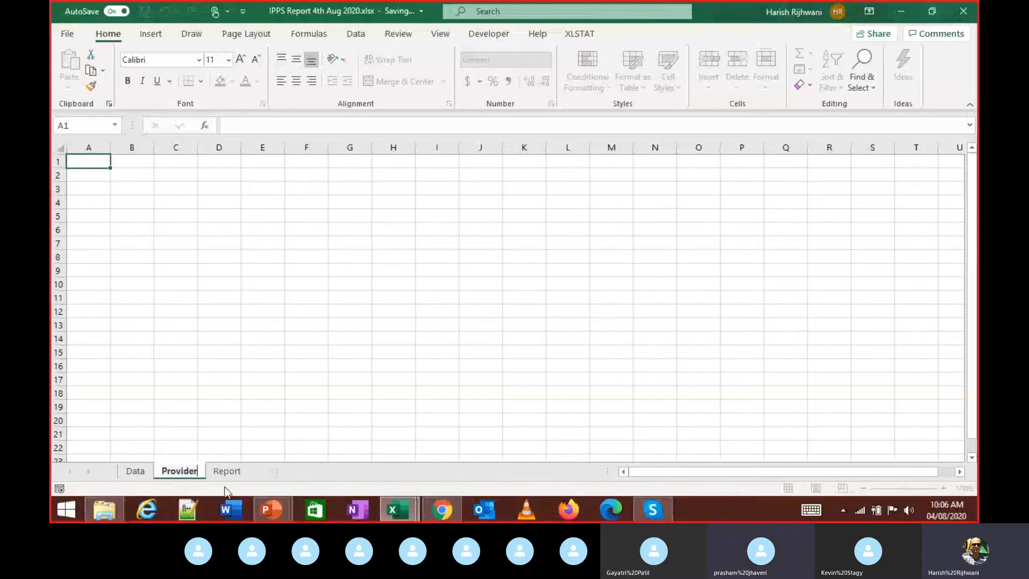
text(Names)
key(Return)
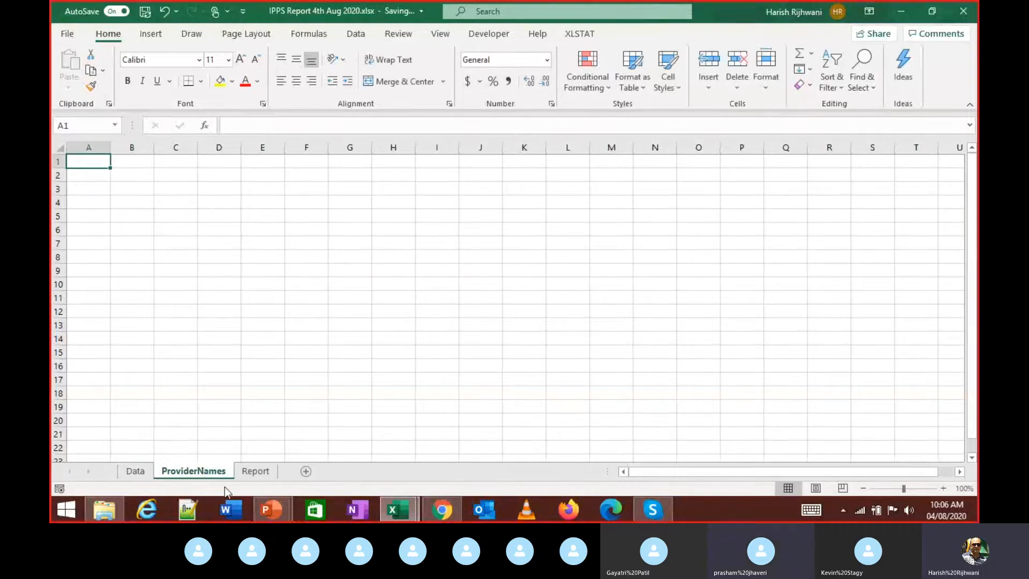
key(ctrl+Page_Up)
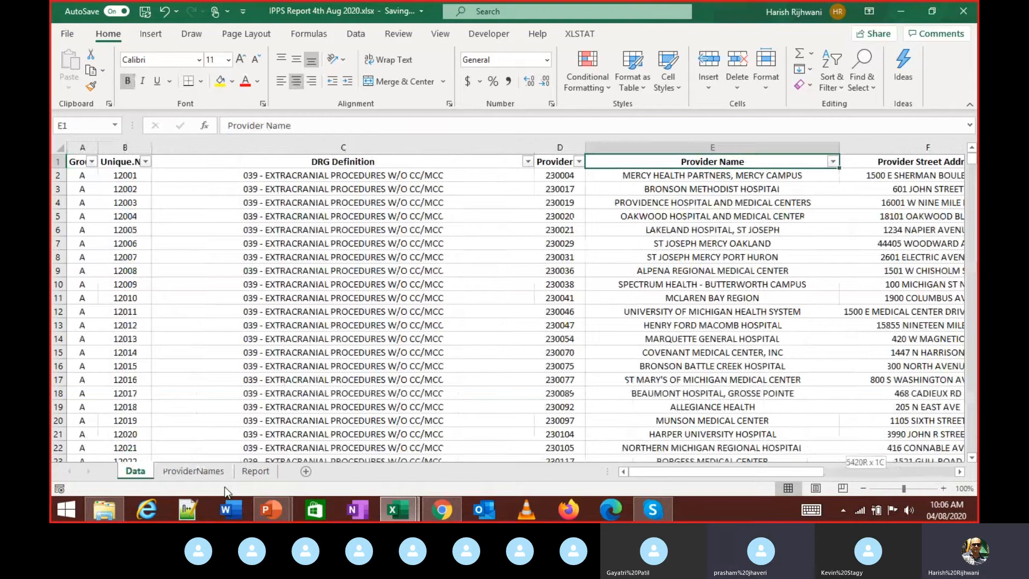
- Select and copy the Provider Name list E1:E5420 on the Data sheet
key(ctrl+shift+Down)
key(ctrl+Up)
click(715, 147)
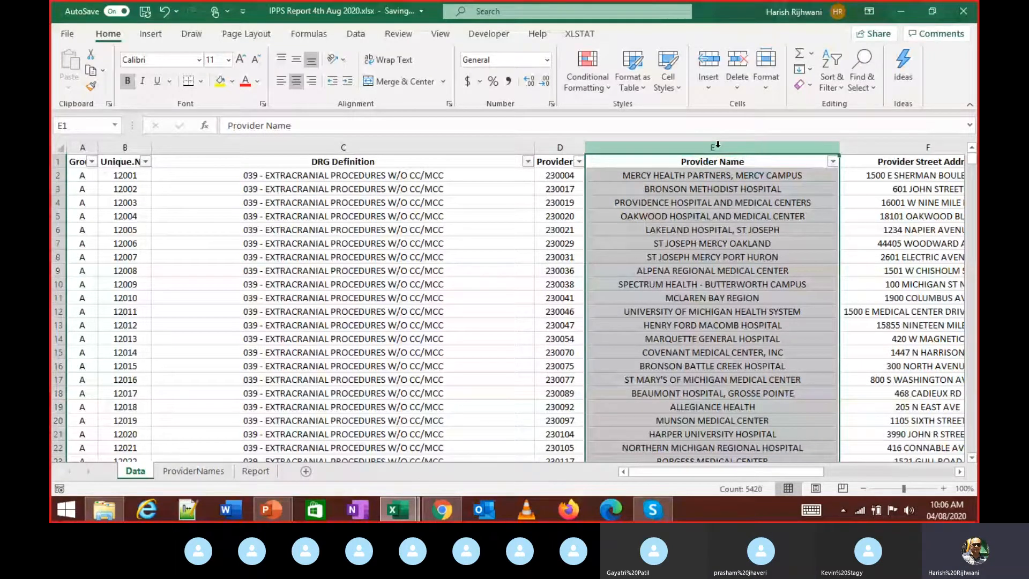
click(718, 162)
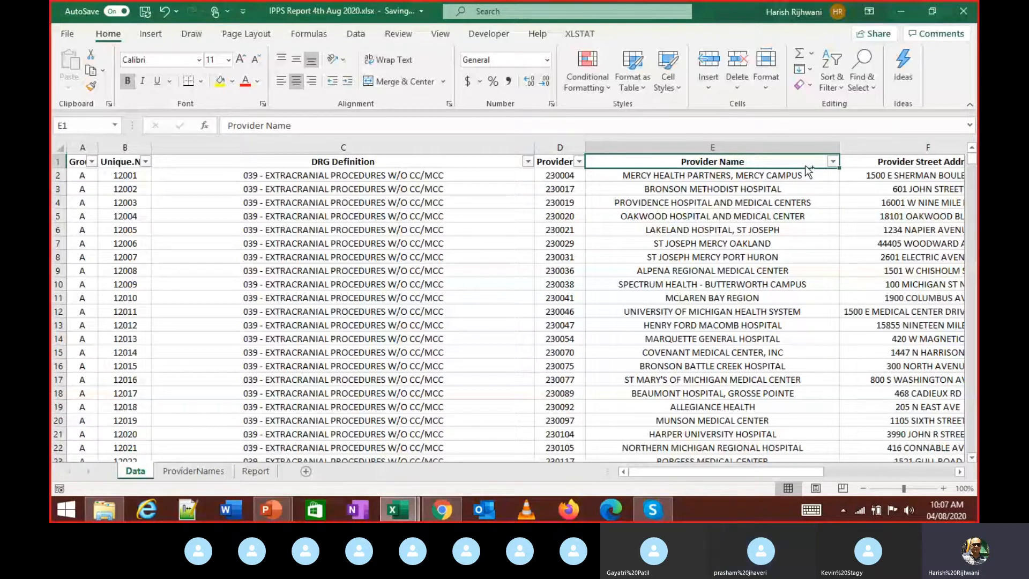
key(ctrl+shift+Down)
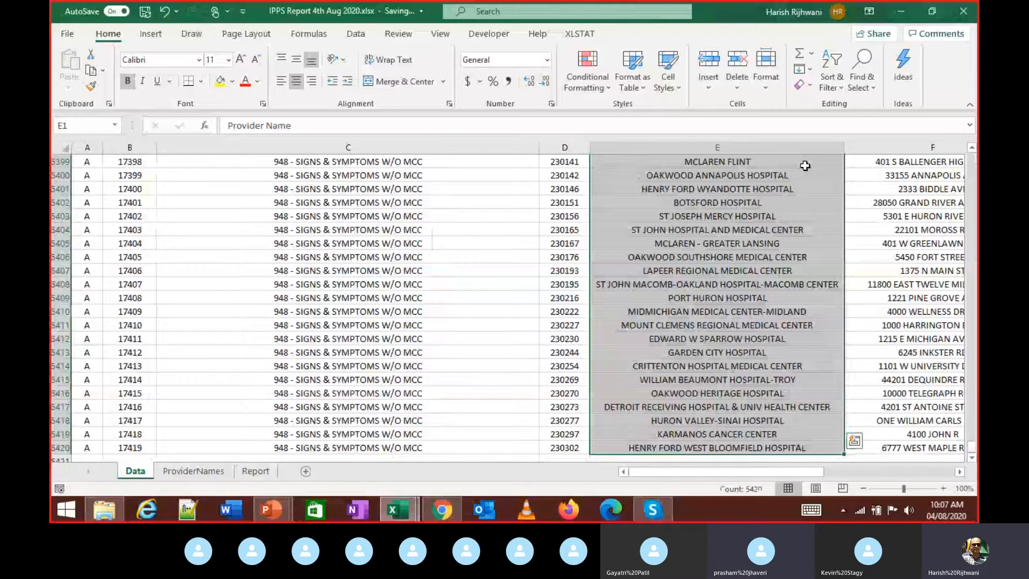
key(ctrl+shift+Up)
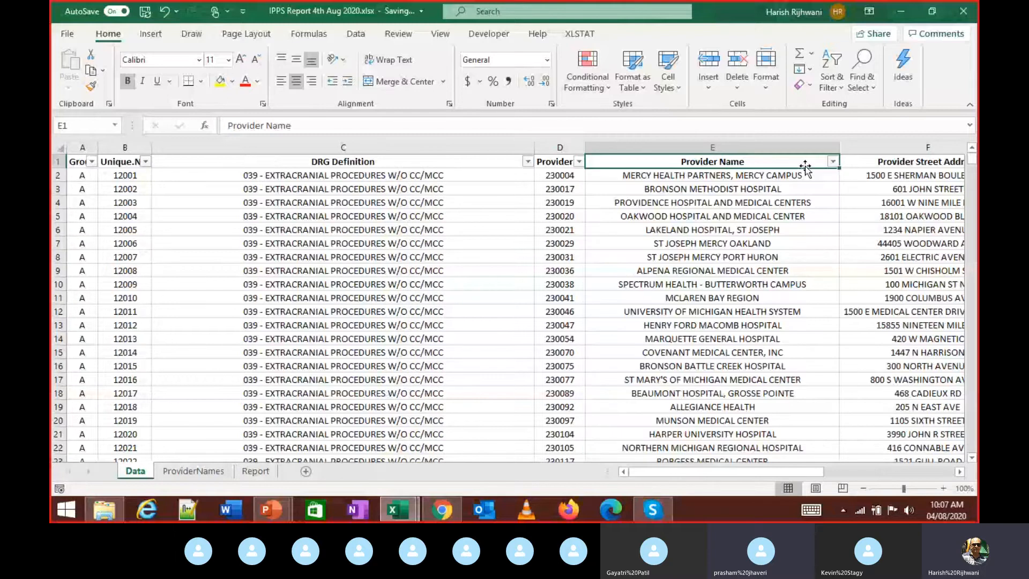
key(ctrl+shift+Down)
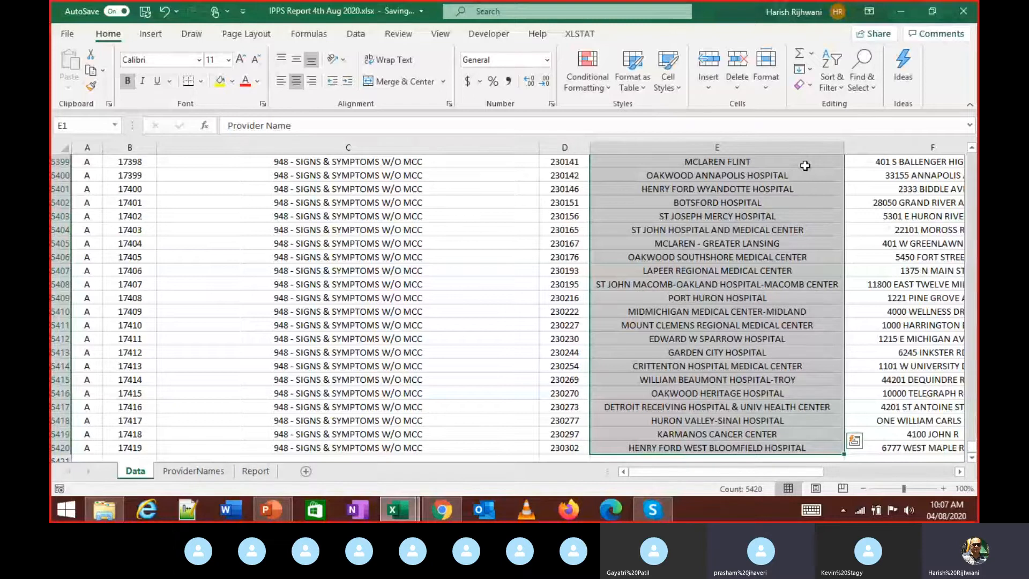
key(ctrl+c)
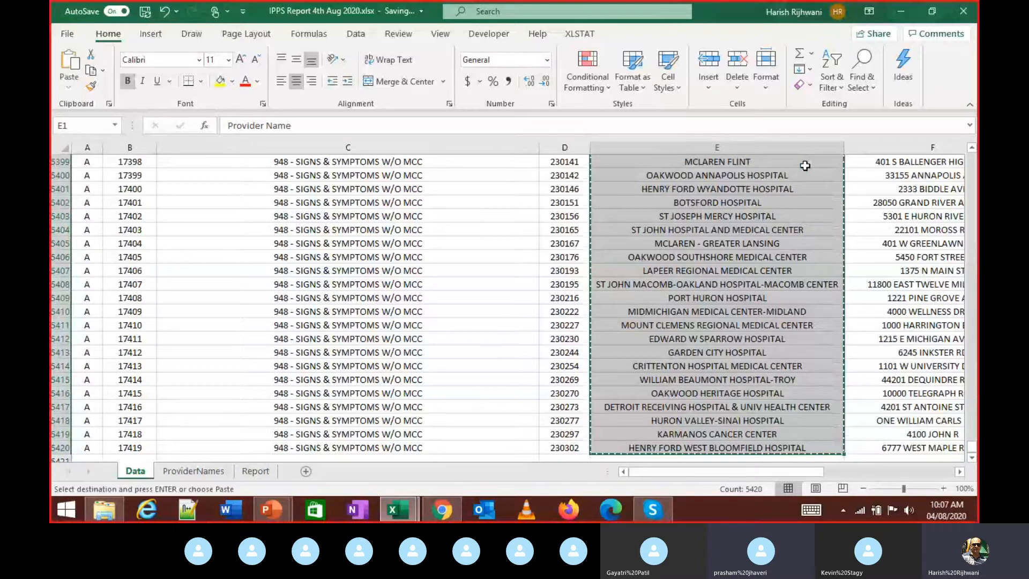
- Paste the names into column A of ProviderNames, autofit the column and left-align it
key(ctrl+Page_Down)
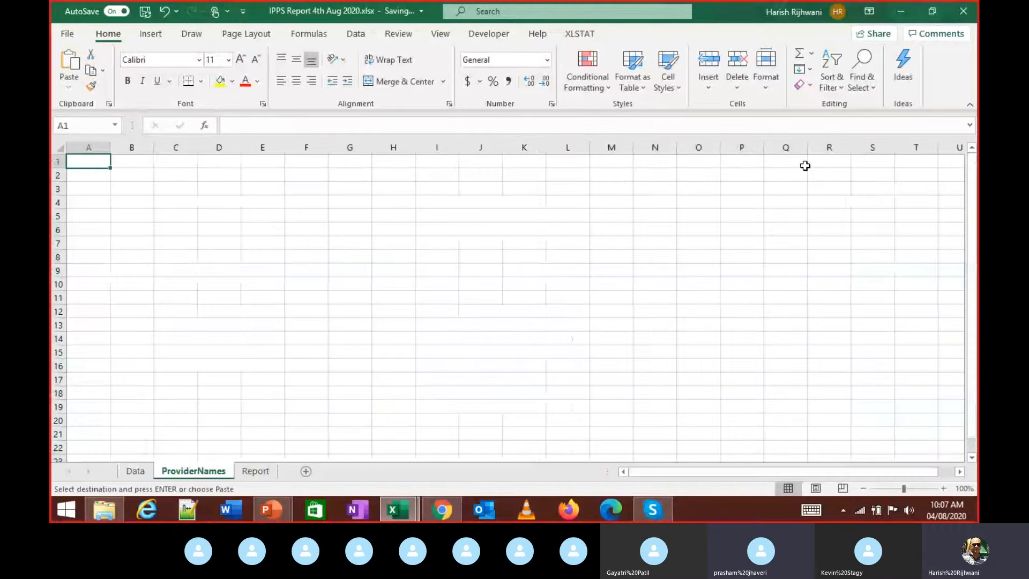
key(ctrl+v)
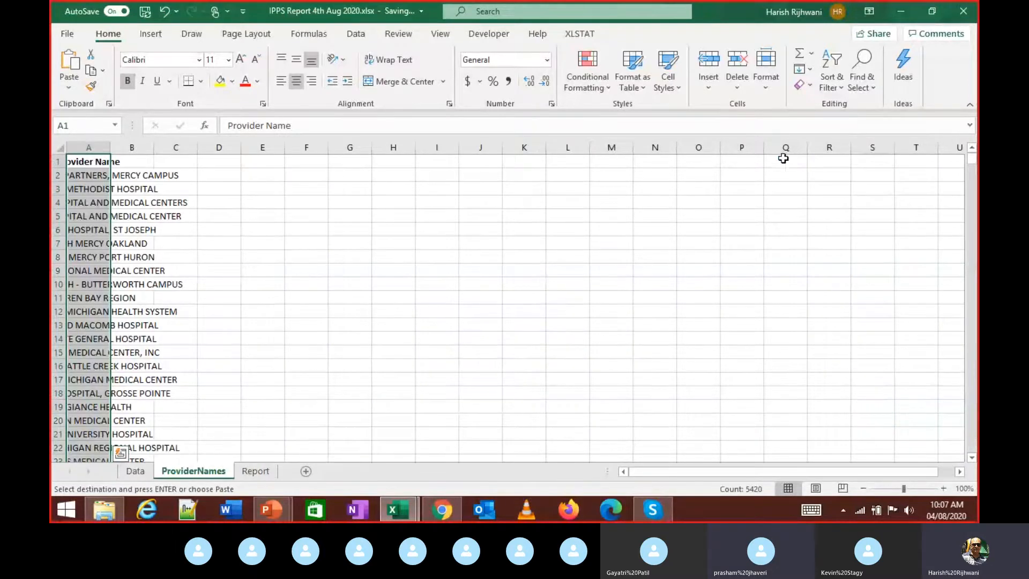
double_click(109, 149)
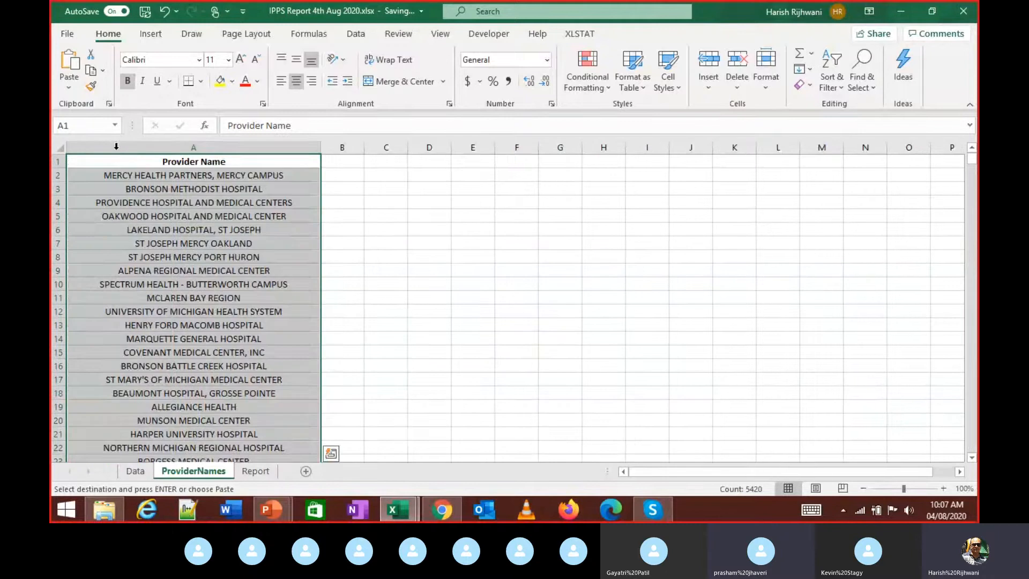
click(281, 81)
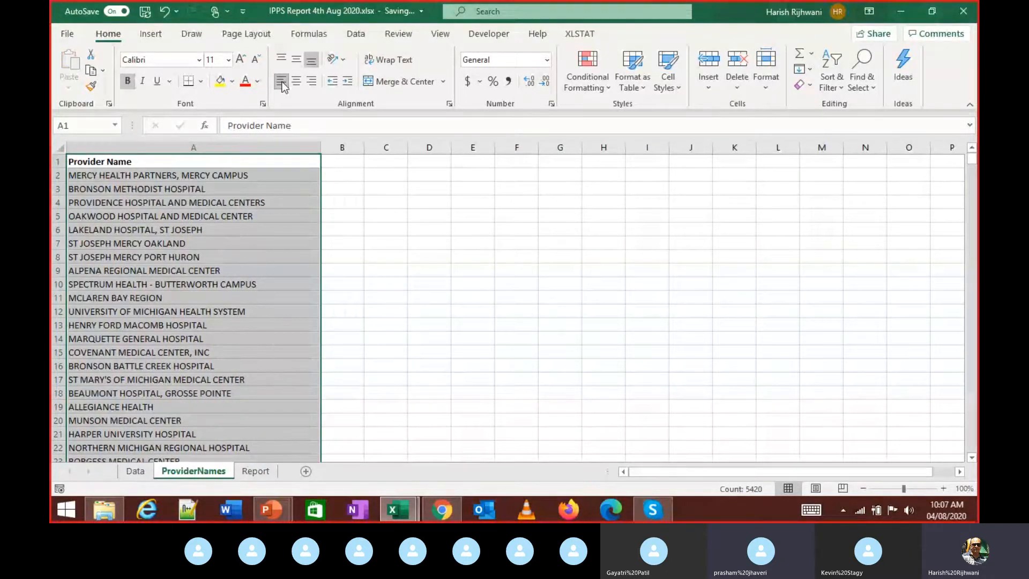
click(228, 202)
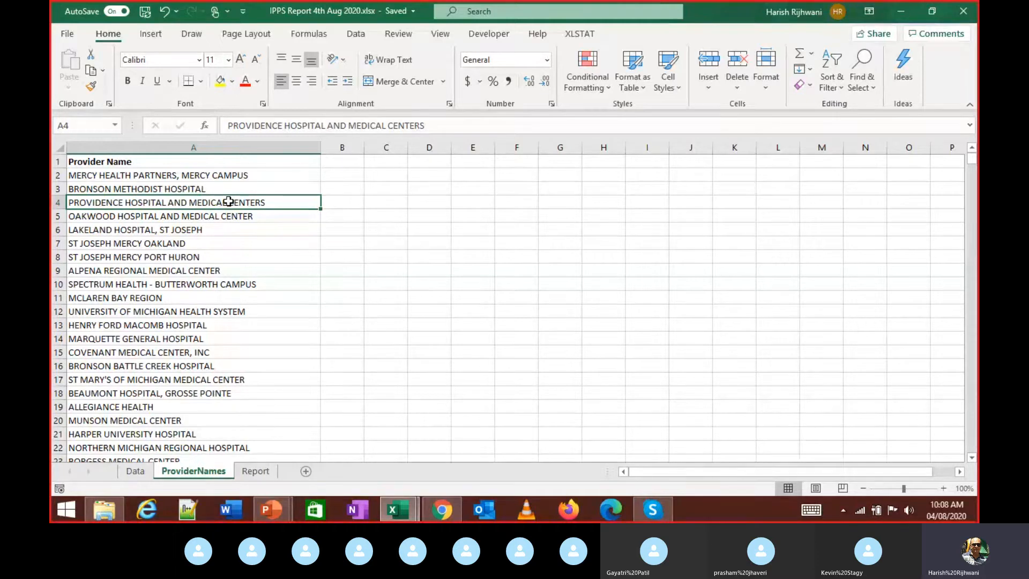
key(ctrl+Up)
key(ctrl+shift+Down)
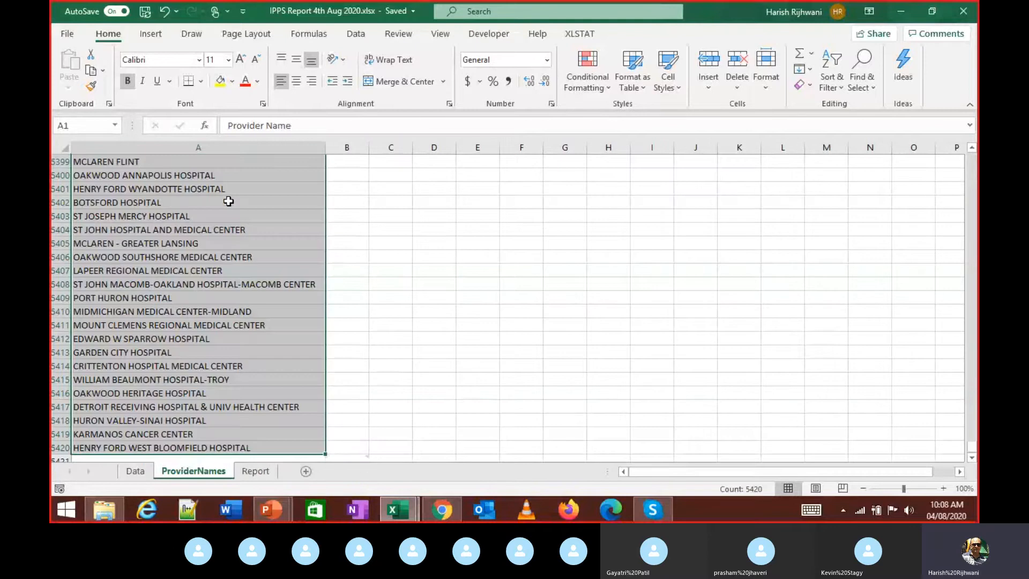
key(ctrl+Up)
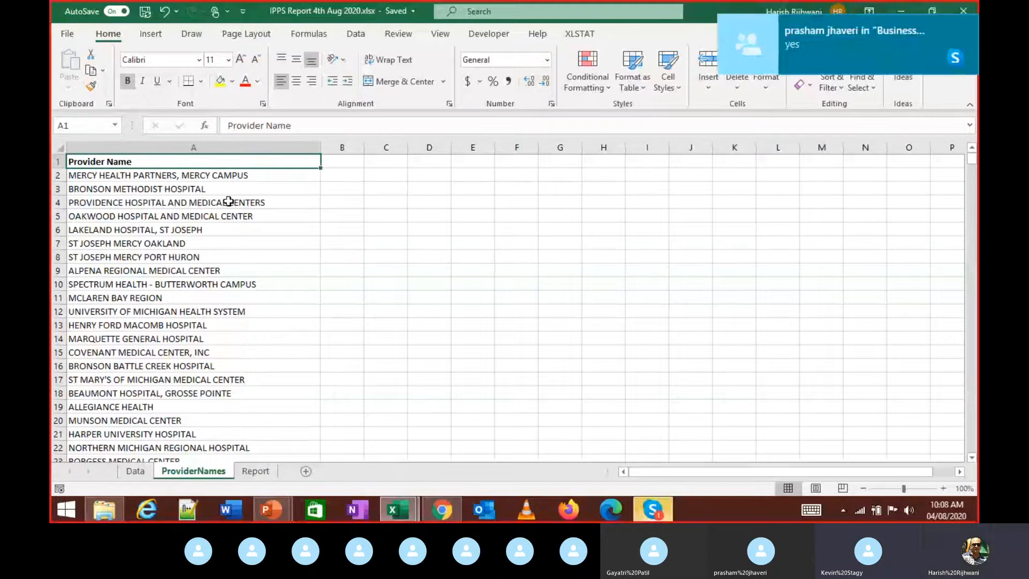
key(ctrl+Page_Up)
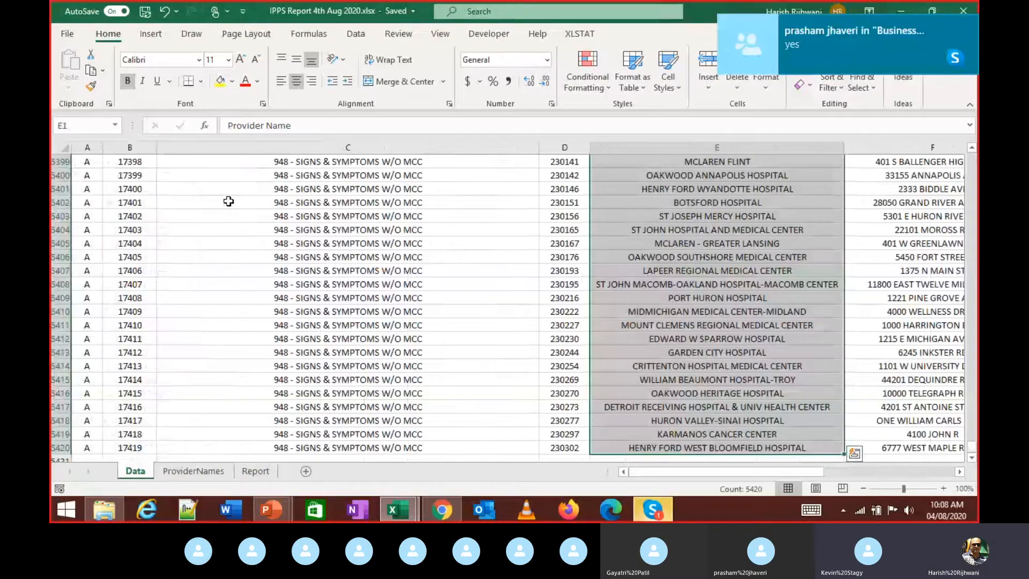
key(ctrl+Home)
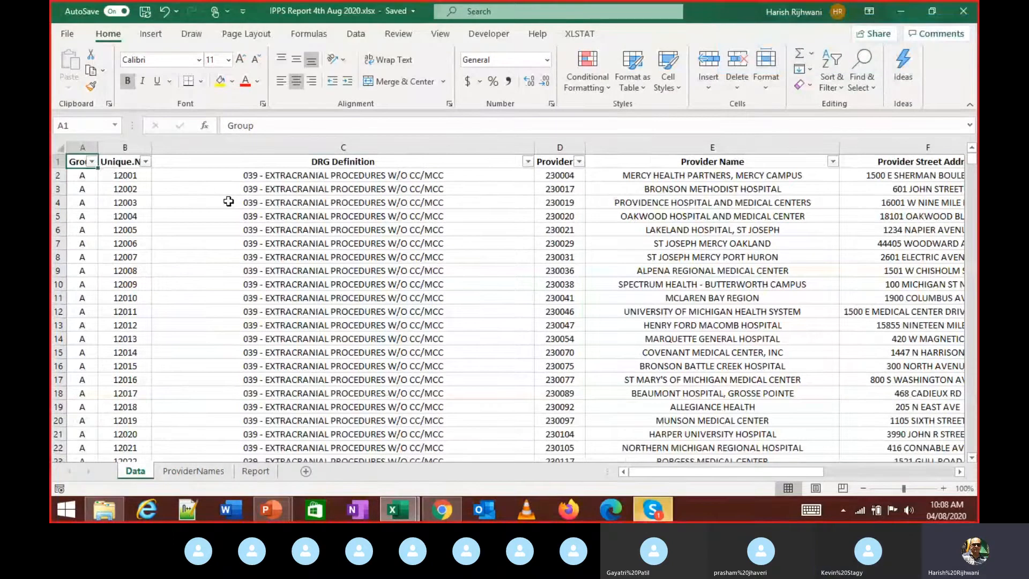
key(Right)
key(Right)
key(Right)
key(Right)
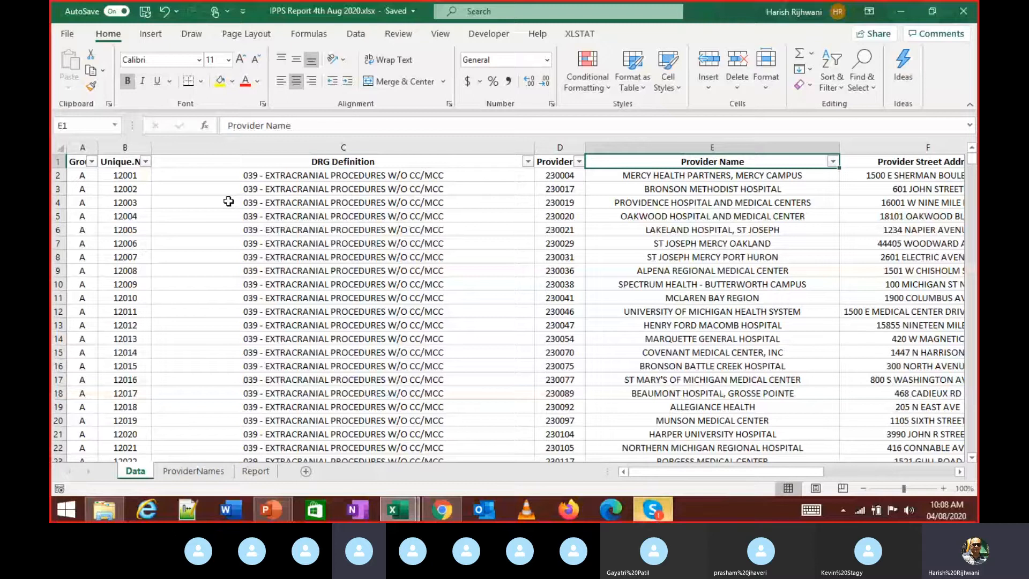
key(ctrl+Down)
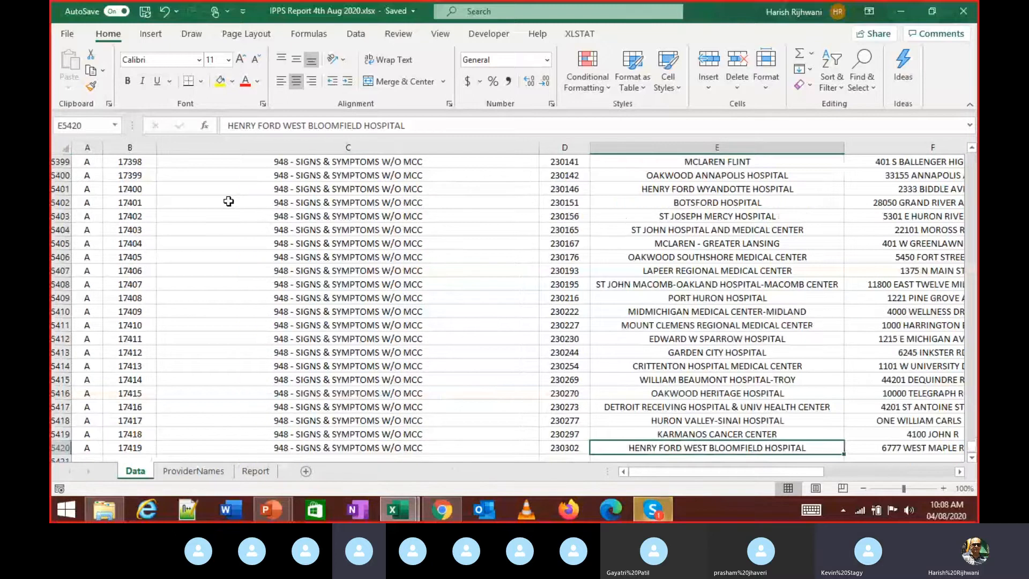
key(ctrl+Up)
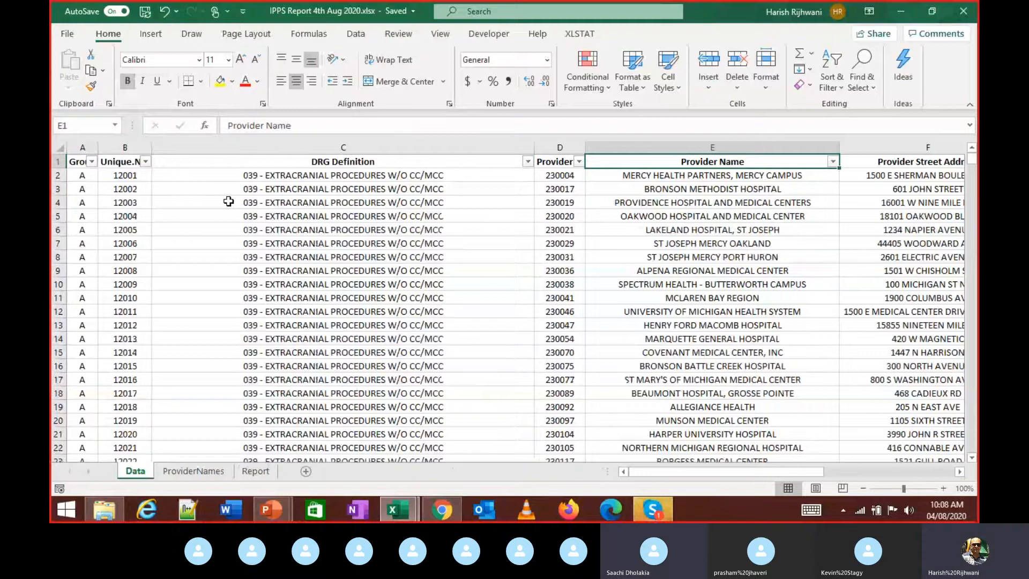
key(ctrl+Left)
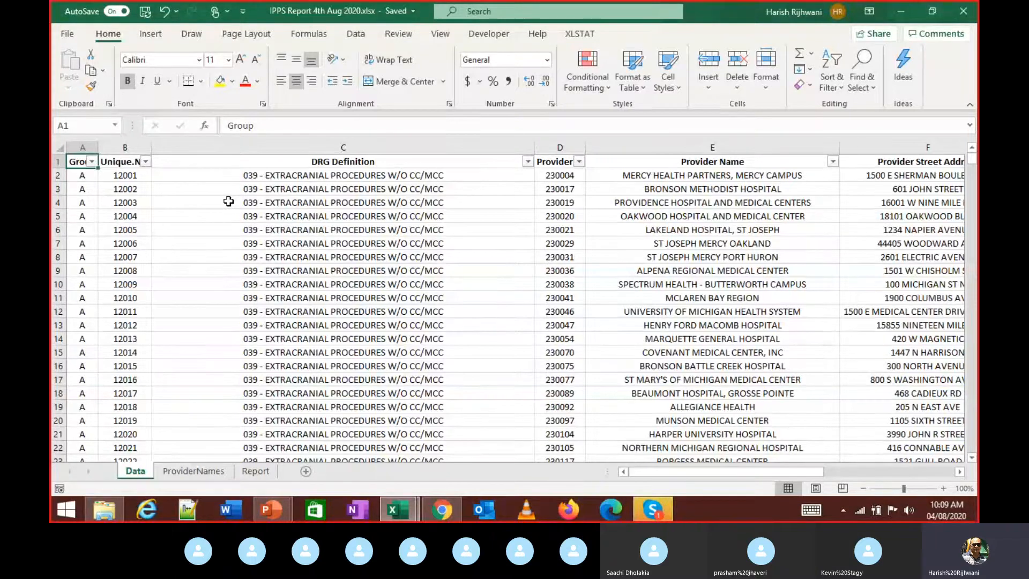
key(ctrl+Page_Down)
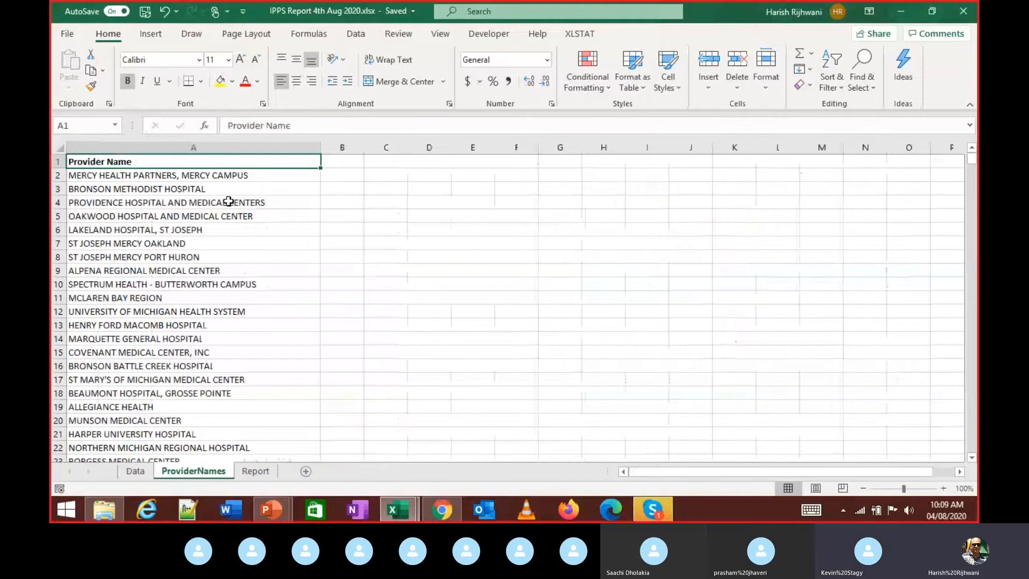
- Select the provider names A1:A5420 in column A and switch to the Data ribbon
key(Right)
key(Down)
key(Left)
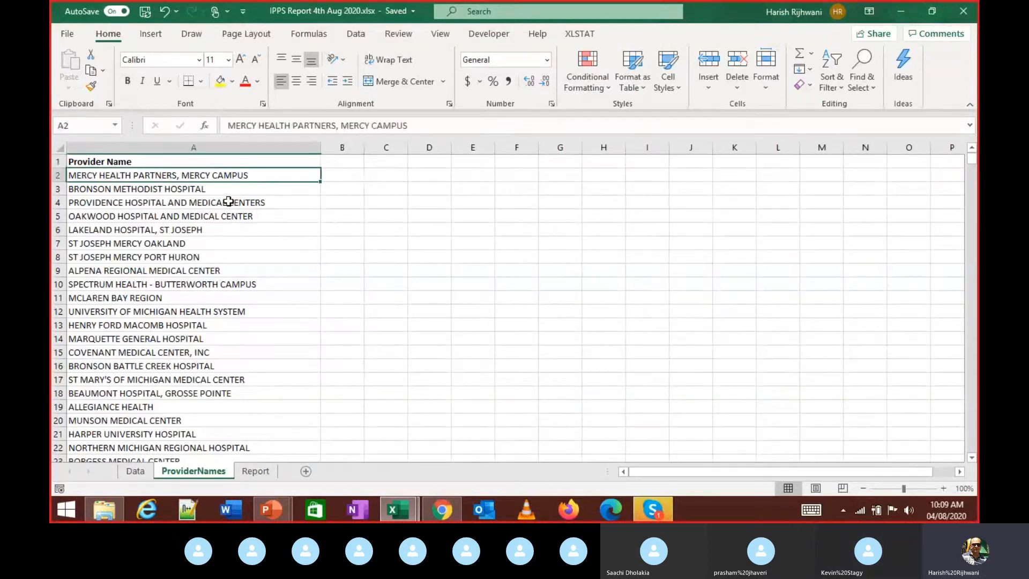
key(ctrl+Down)
key(ctrl+Up)
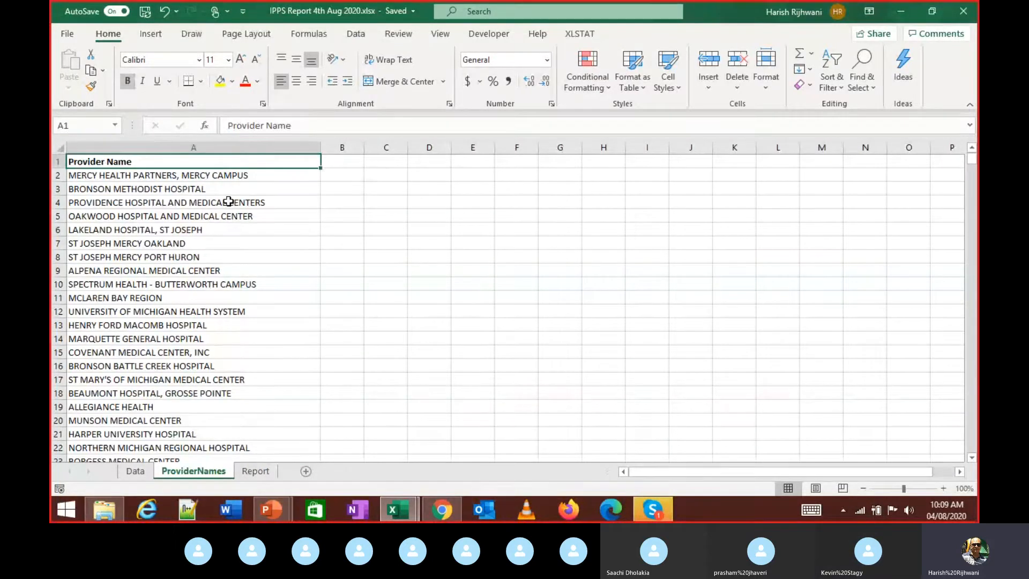
key(Right)
key(Left)
key(ctrl+shift+Down)
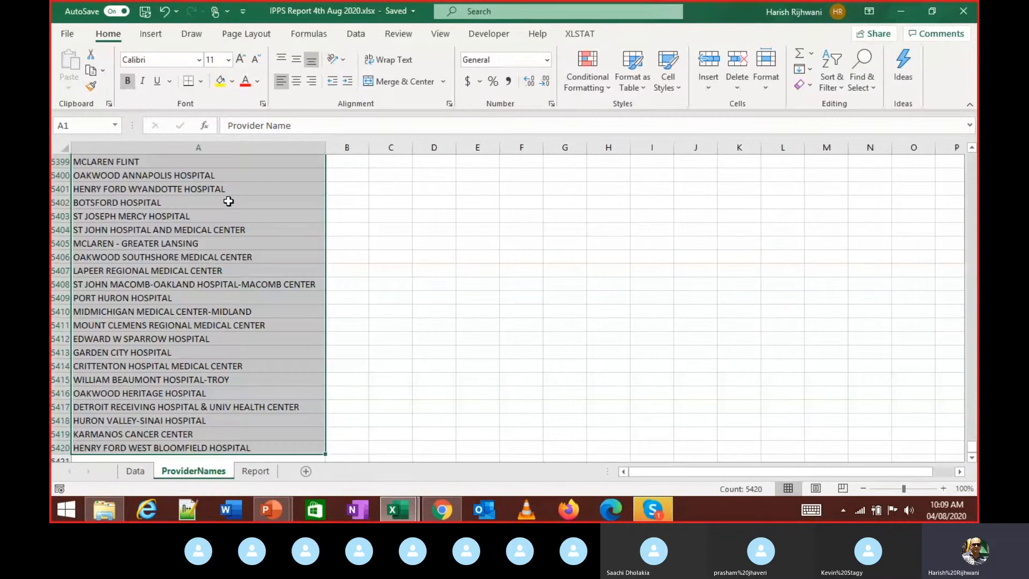
key(ctrl+Up)
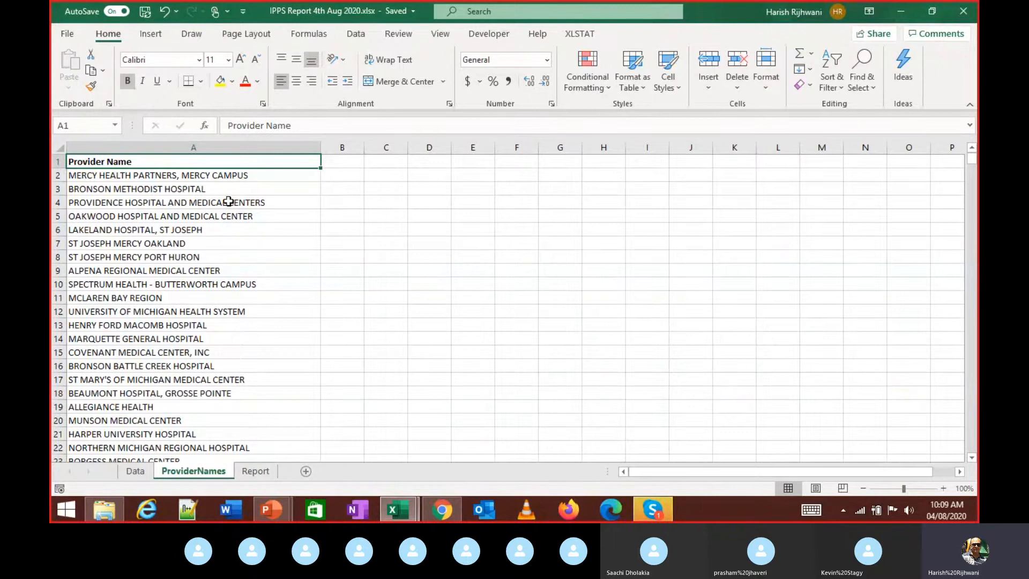
key(ctrl+shift+Down)
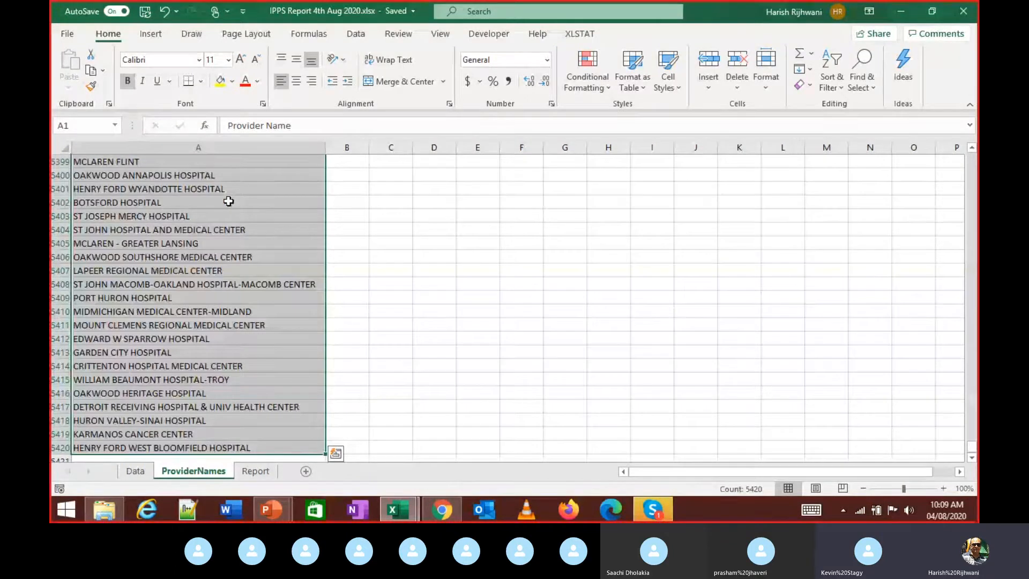
click(354, 37)
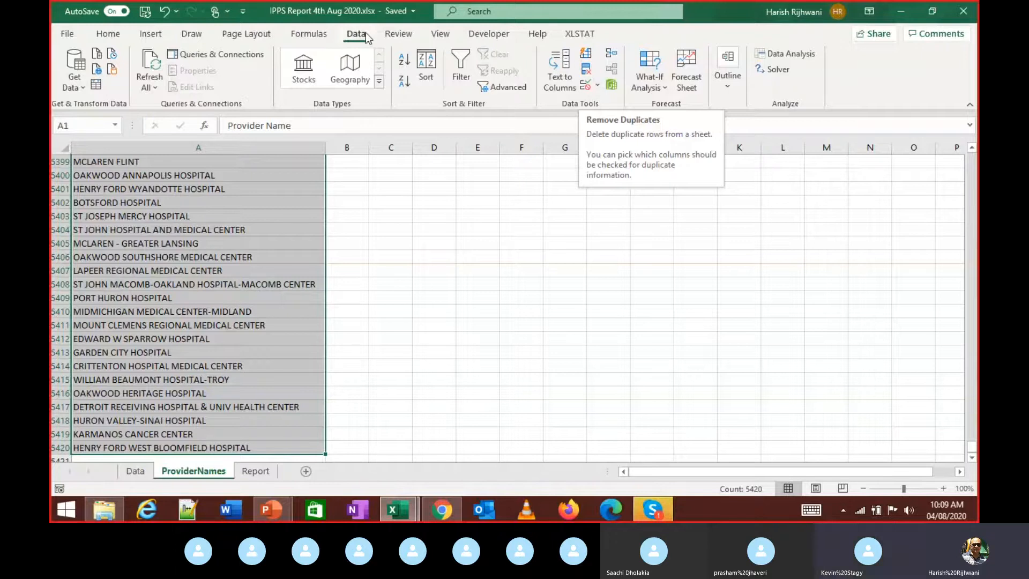
- Remove duplicates on the Provider Name column, leaving 92 unique names, and check the list
click(588, 75)
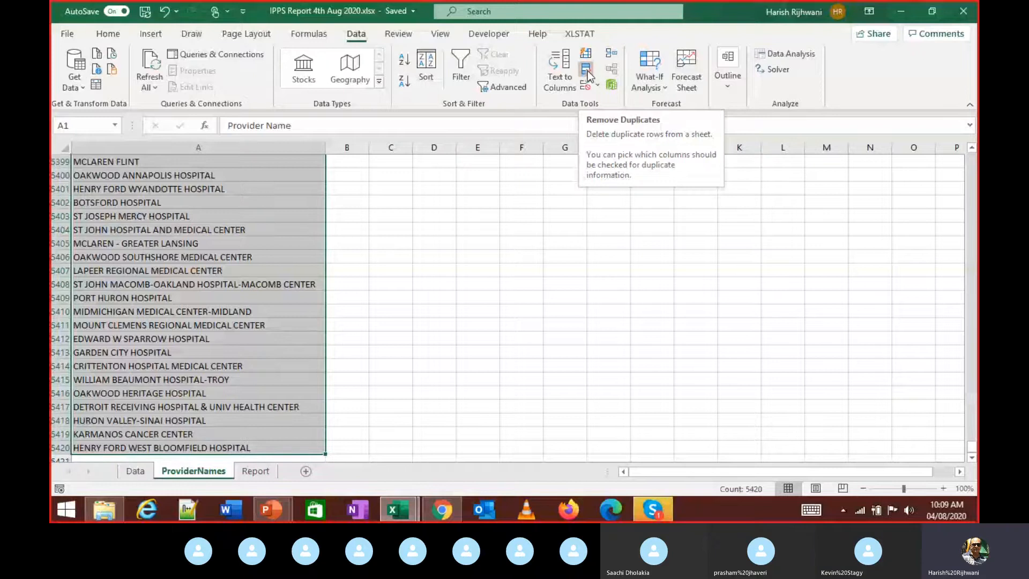
click(588, 75)
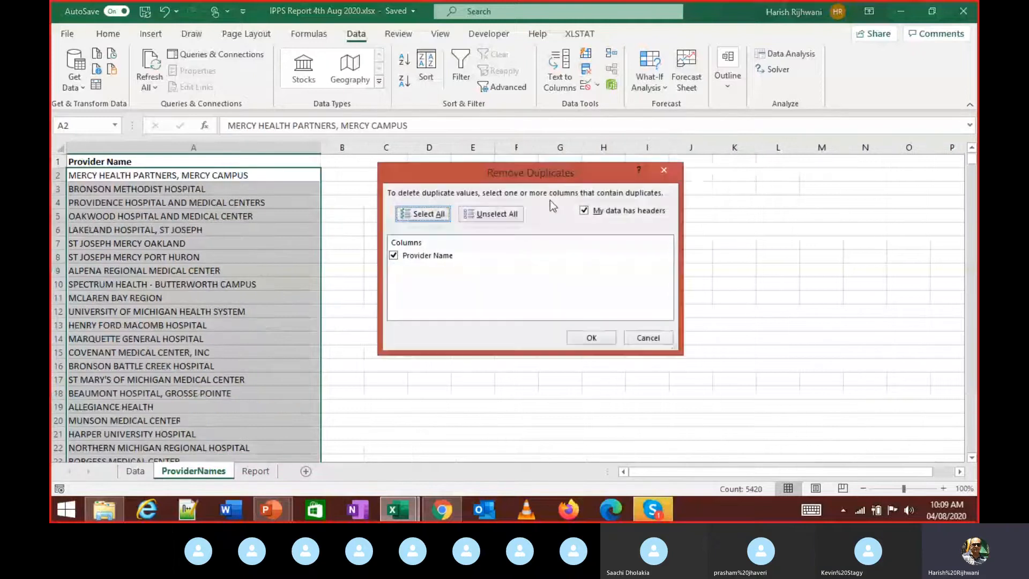
click(589, 336)
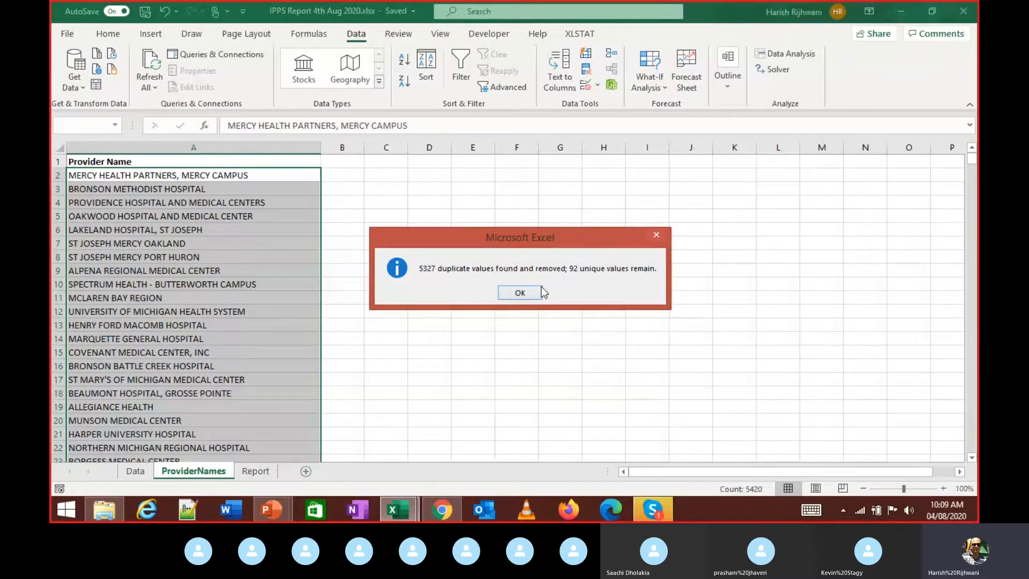
click(525, 290)
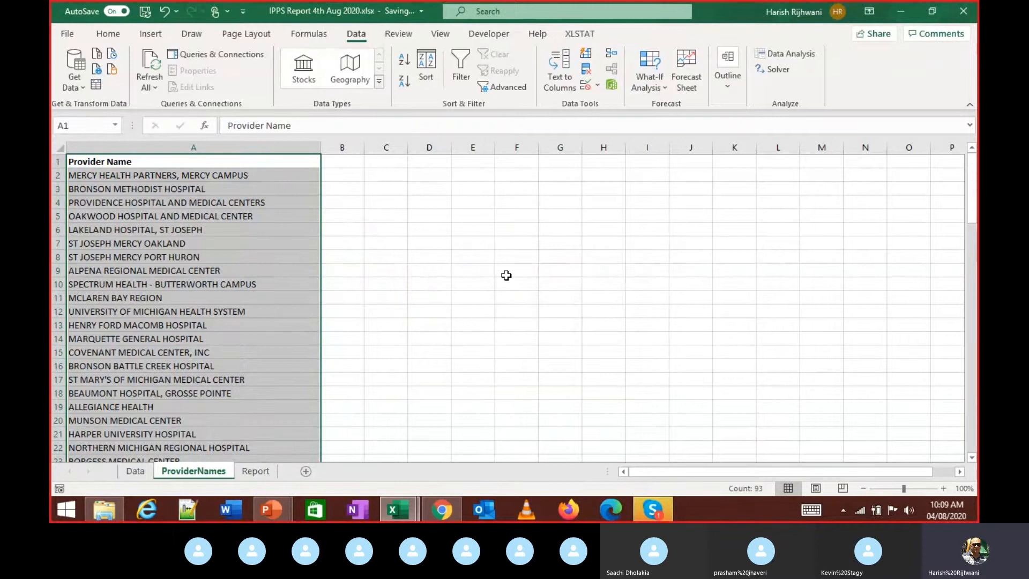
key(ctrl+Down)
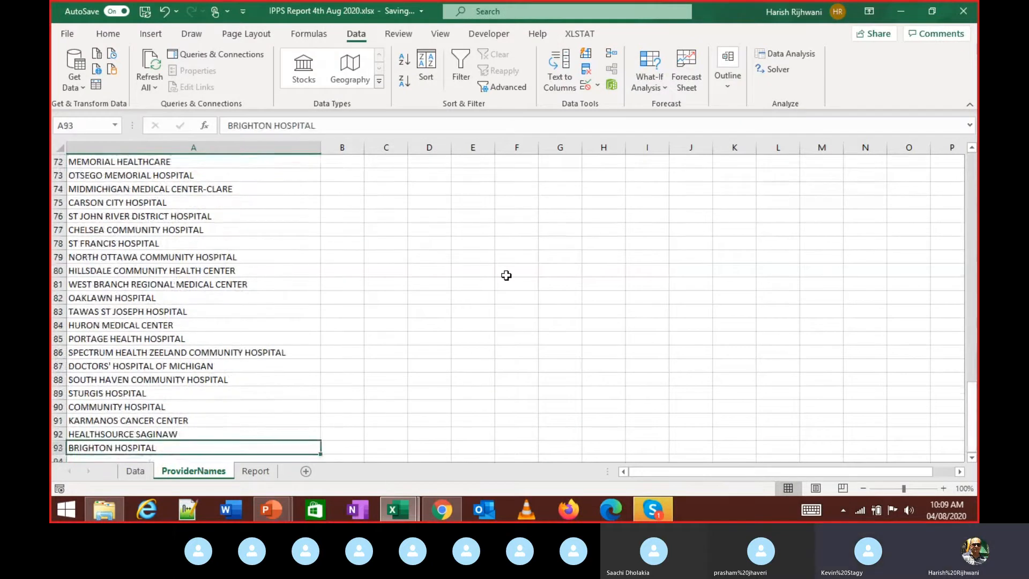
key(ctrl+Up)
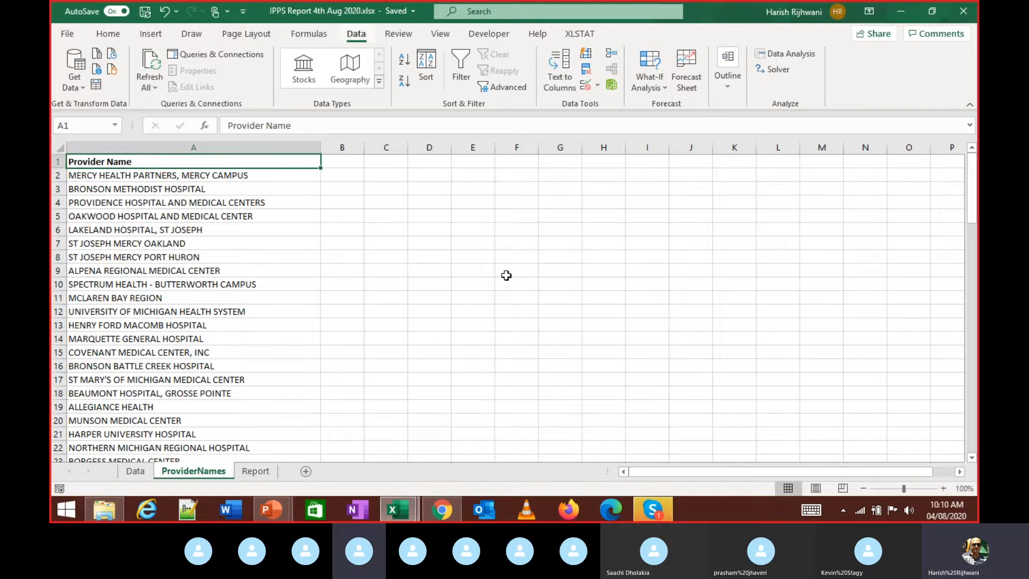
- Copy the Data sheet's Provider Name column from E1 down and return to the emptied ProviderNames sheet
click(453, 284)
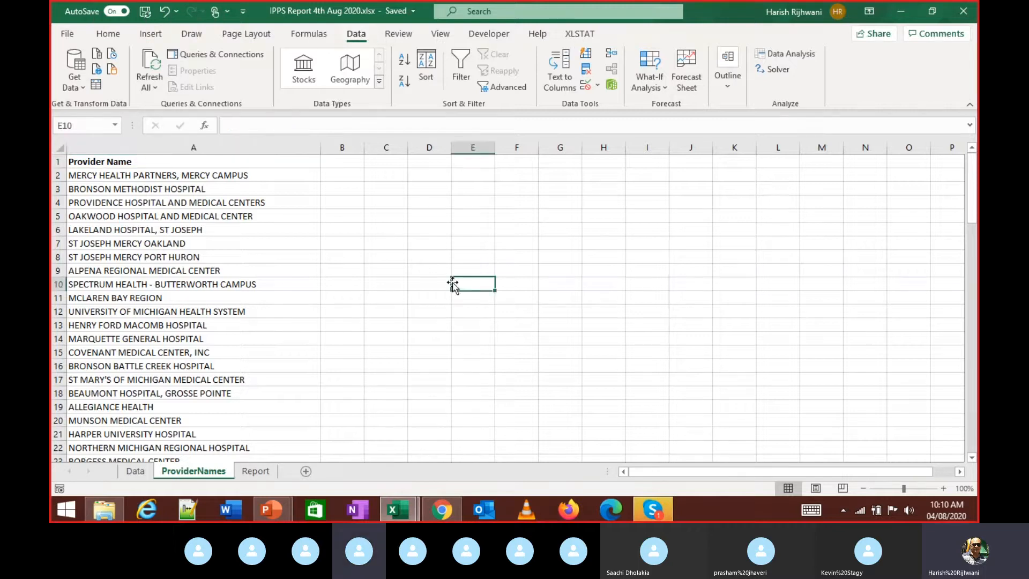
click(297, 260)
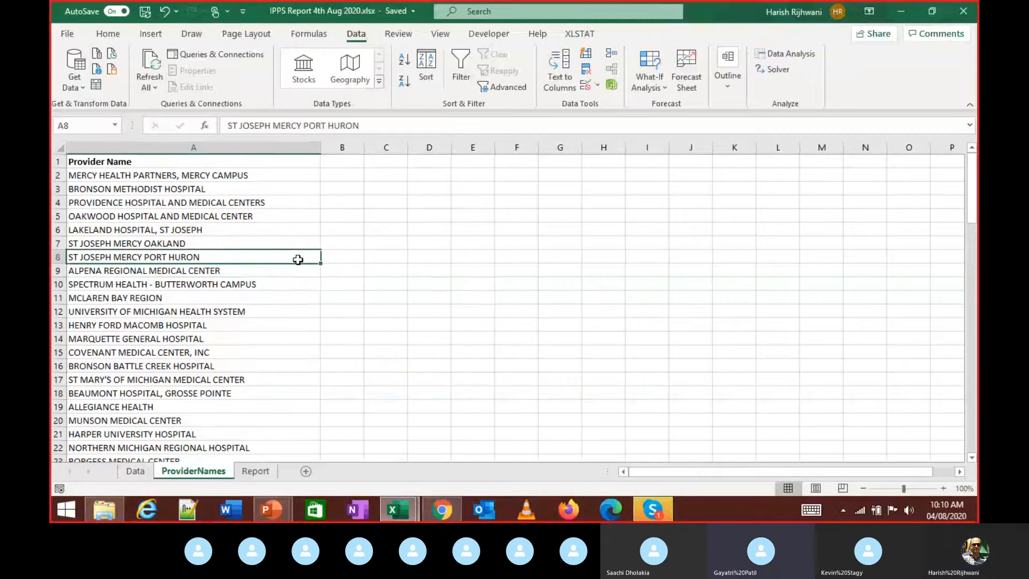
key(ctrl+Home)
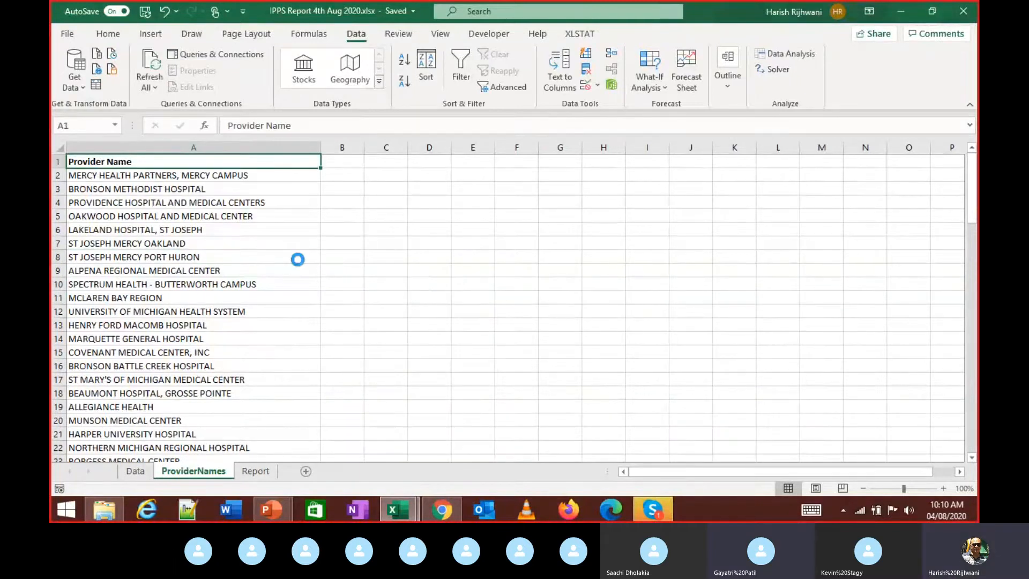
key(ctrl+shift+Down)
key(ctrl+c)
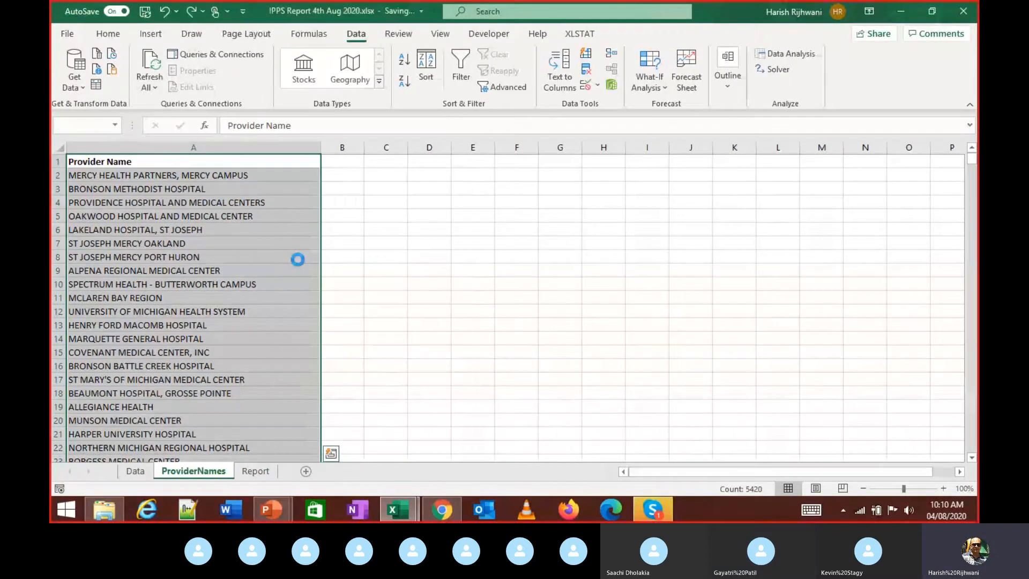
key(ctrl+e)
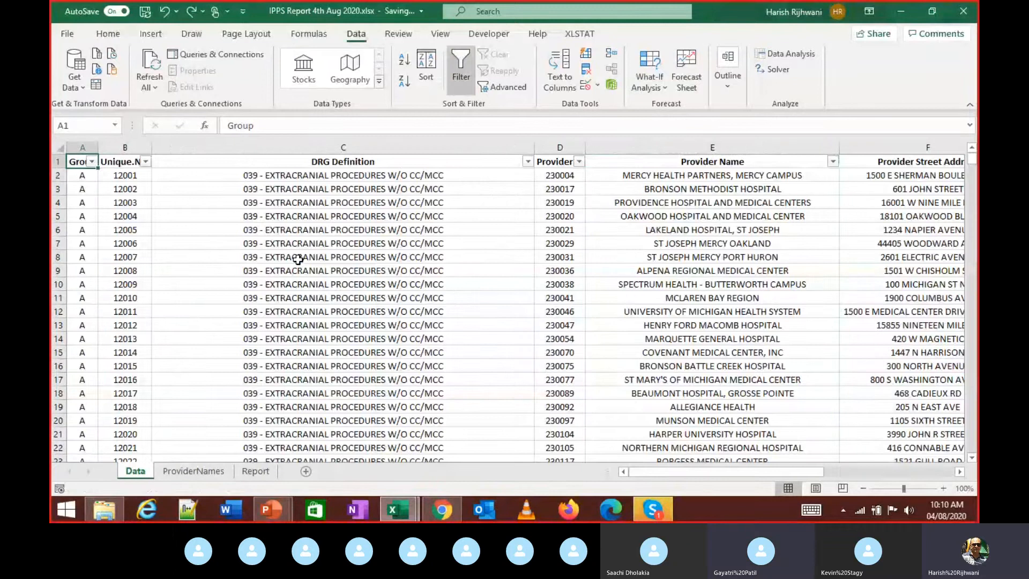
key(Right)
key(Right)
key(Right)
key(Right)
key(ctrl+shift+Down)
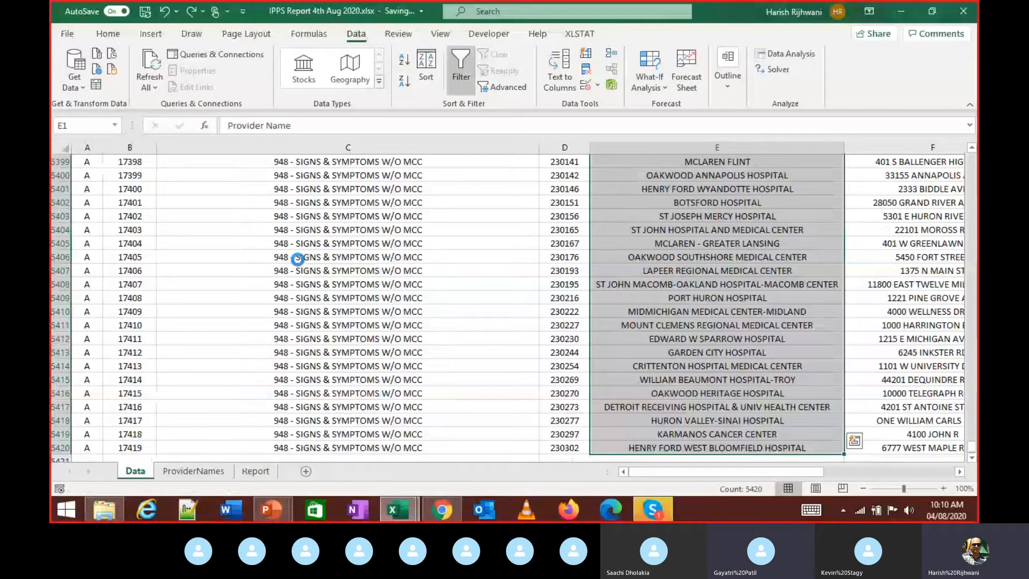
key(ctrl+c)
key(ctrl+Page_Down)
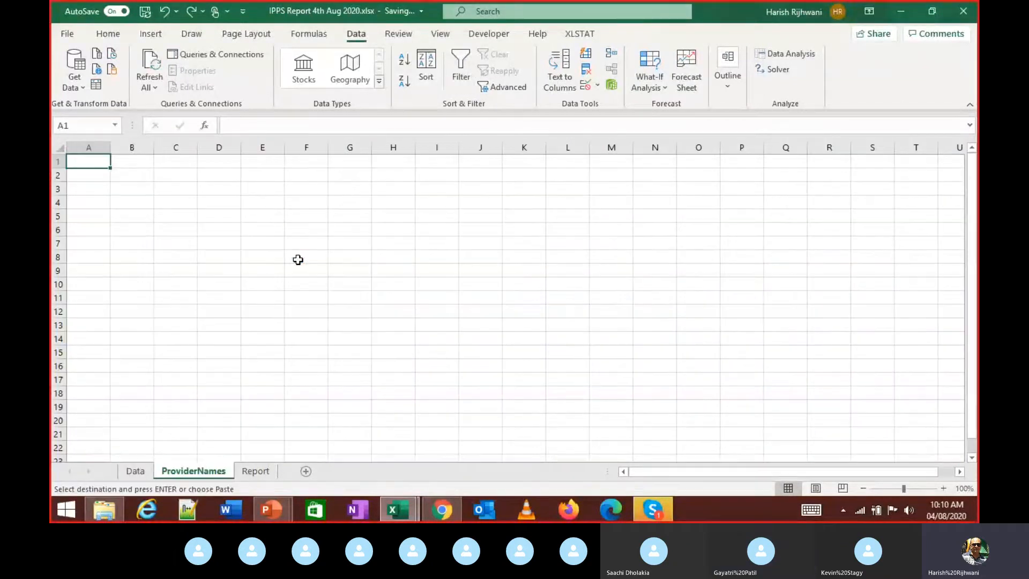
- Paste the 5420 provider names into A1 of ProviderNames, then switch to the Skype call
key(ctrl+v)
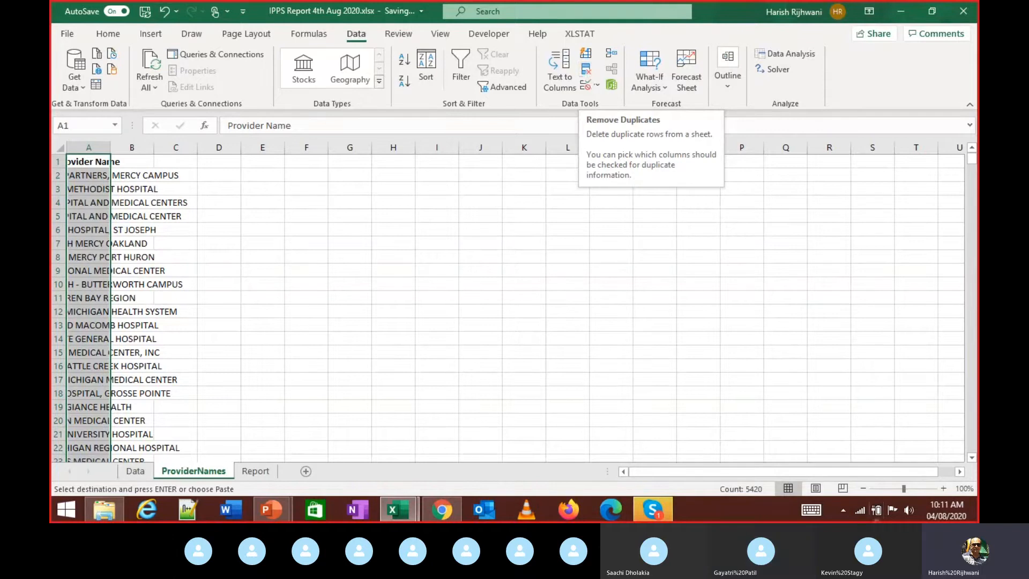
click(665, 509)
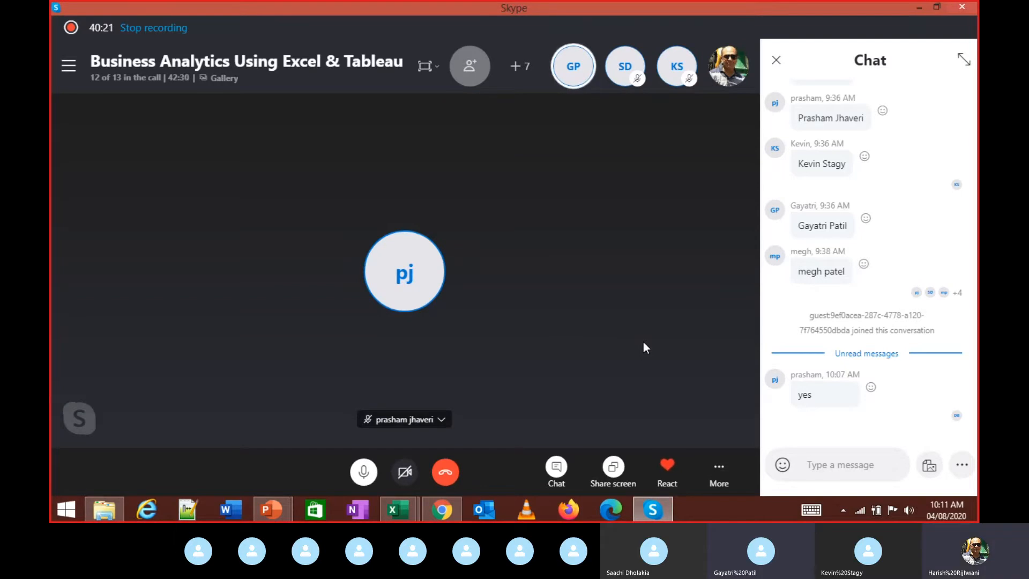
- Switch between the Skype call and the Excel ProviderNames sheet with Alt+Tab
key(alt+Tab)
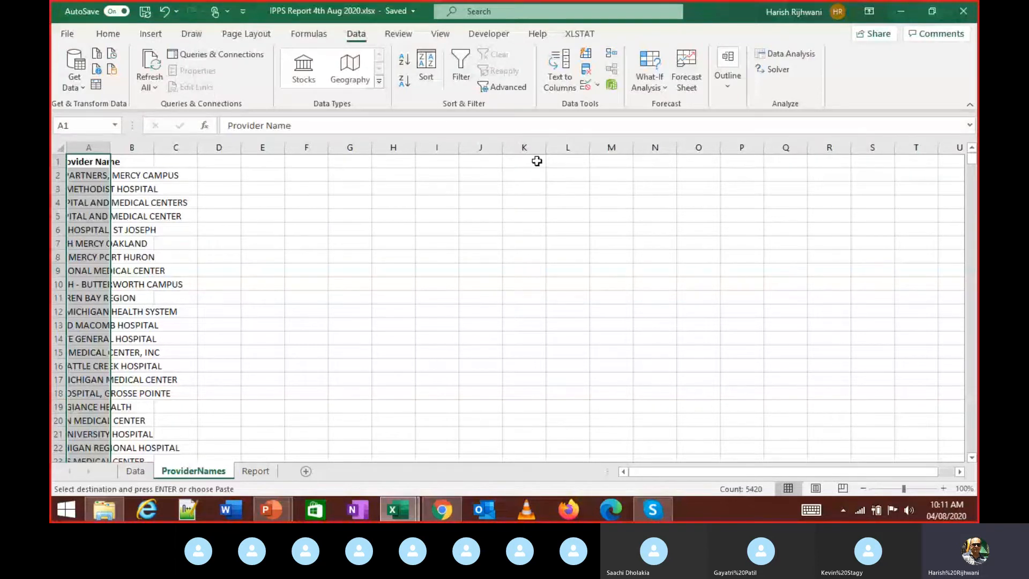
key(alt+Tab)
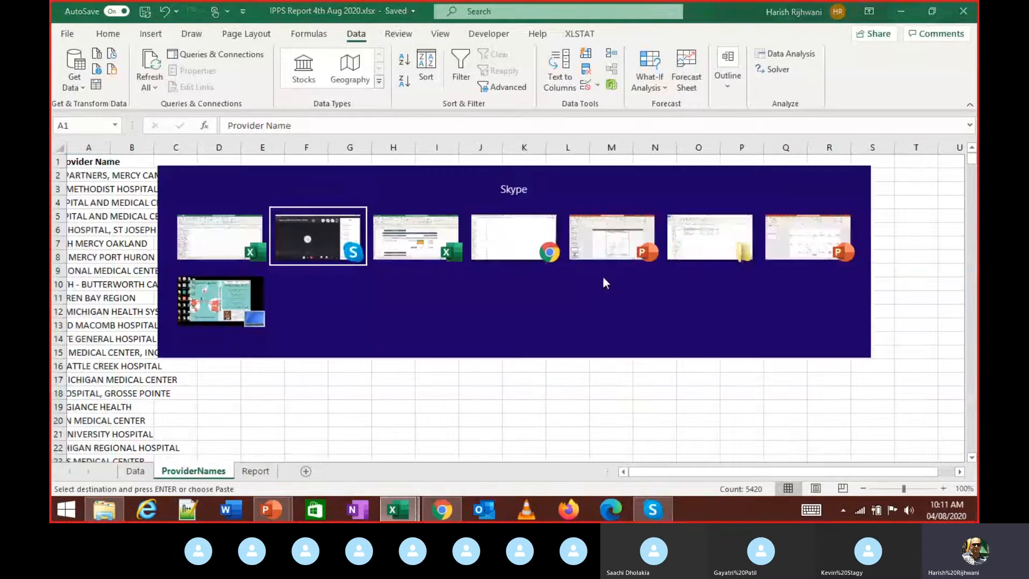
- Return to Excel and autofit column A to the full provider names
key(alt+Tab)
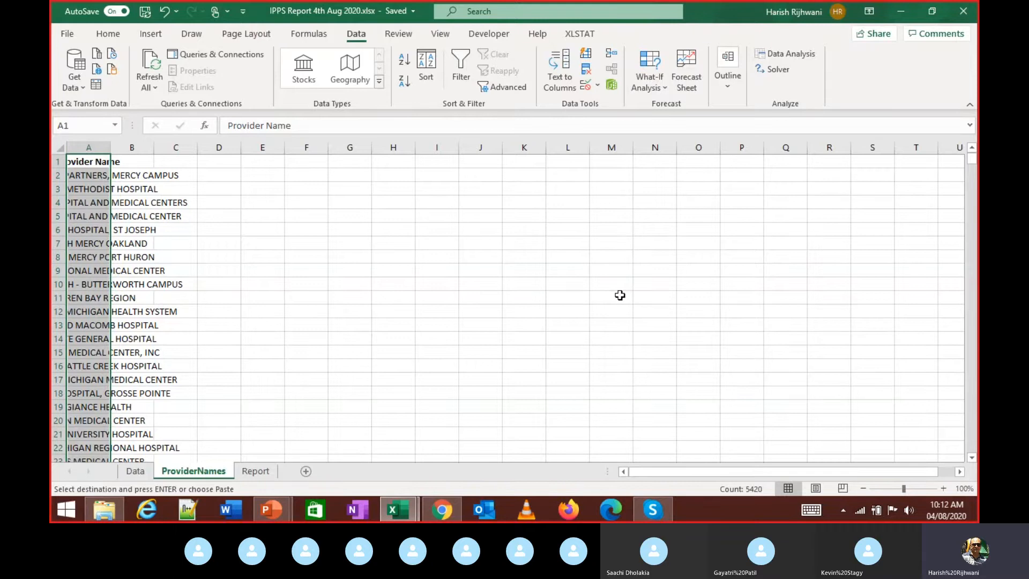
key(alt+Tab)
key(alt+Tab)
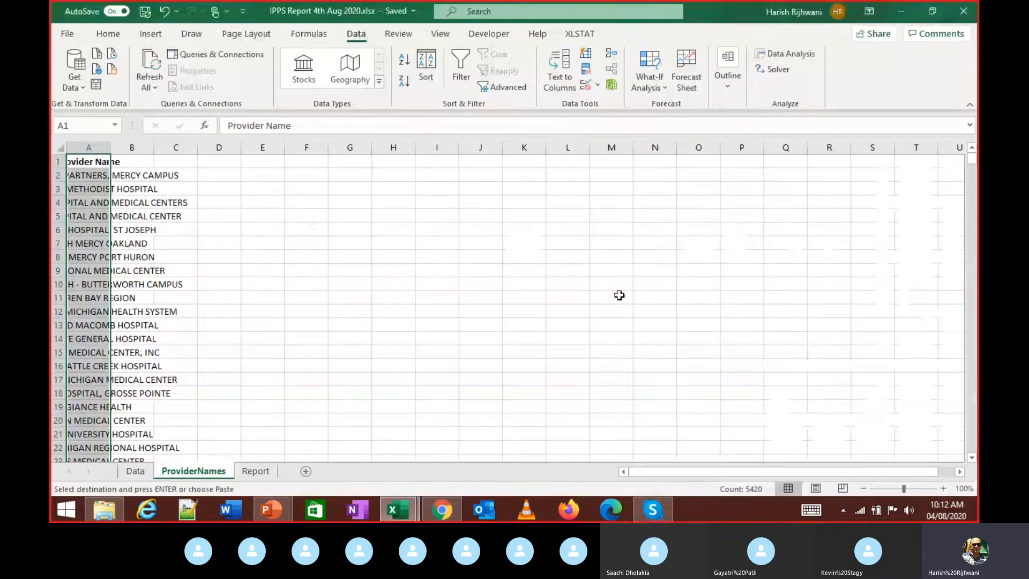
double_click(109, 147)
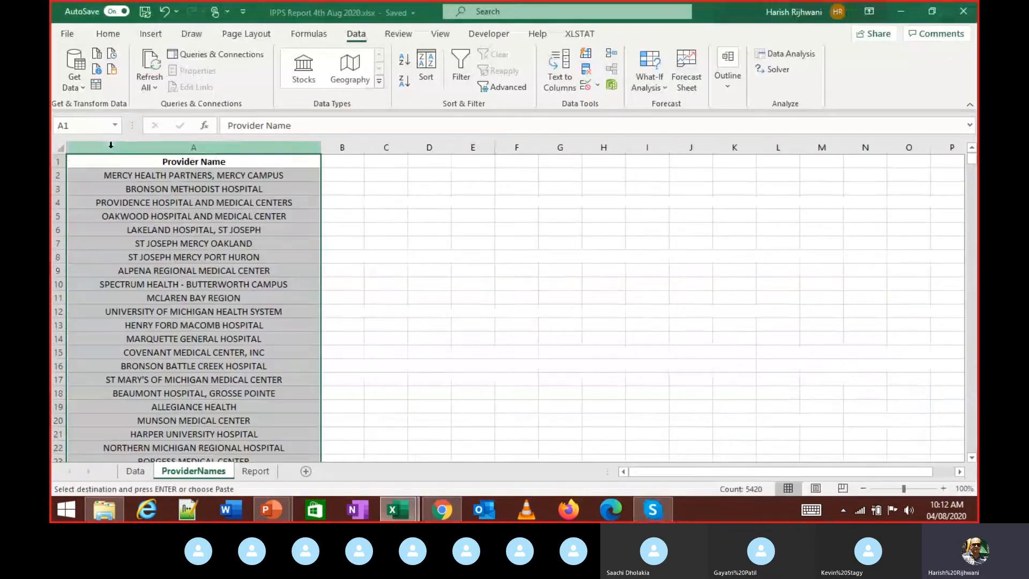
- Remove duplicate names, leaving 92 unique entries, and select A2:A93 for alignment
click(585, 69)
click(594, 339)
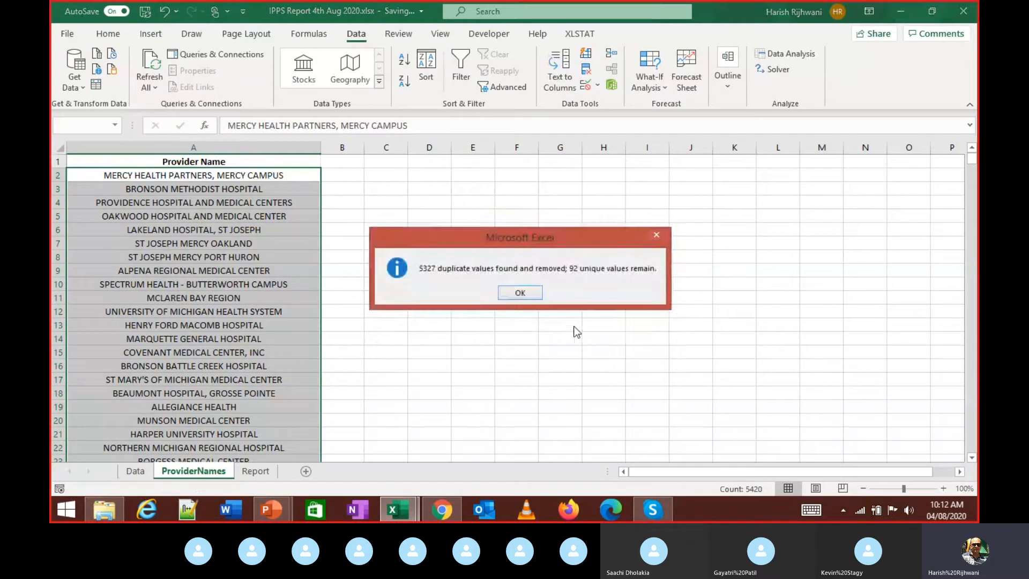
click(516, 289)
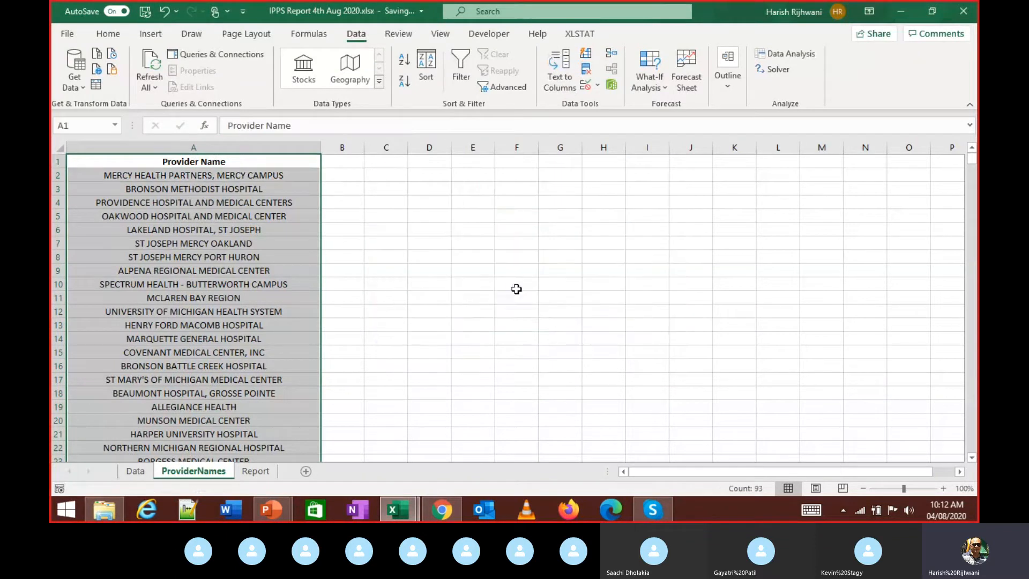
key(Down)
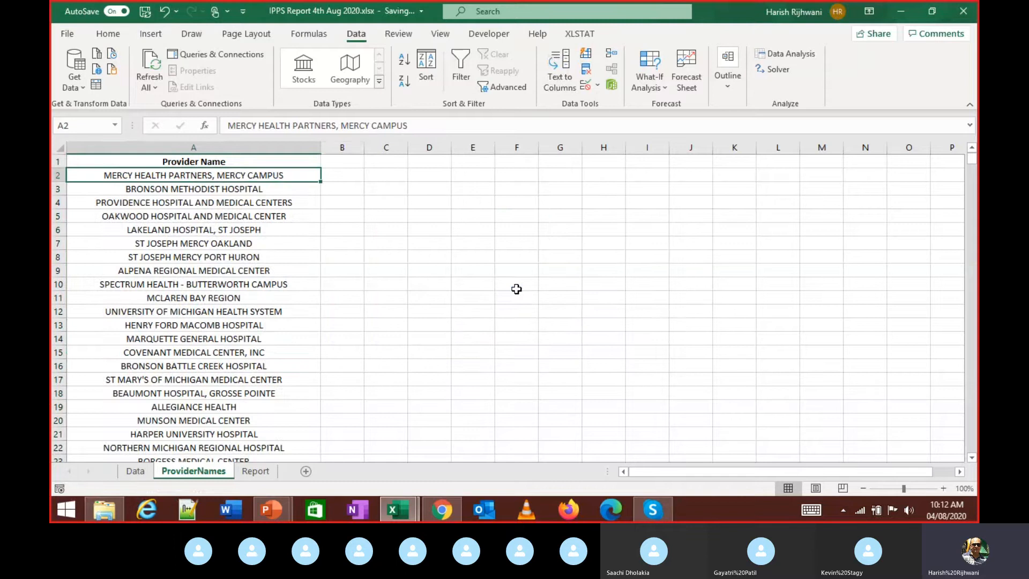
key(ctrl+shift+Down)
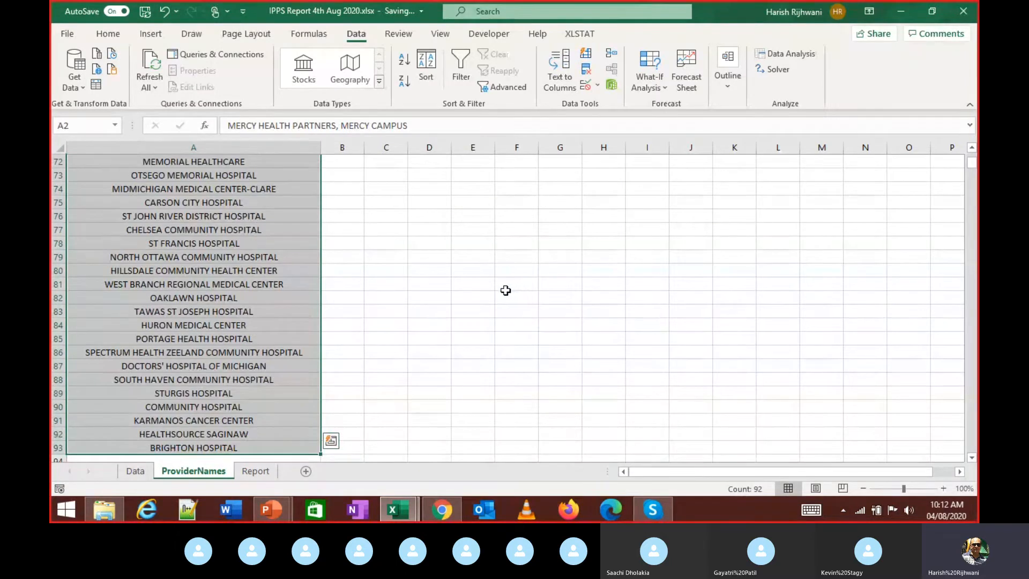
key(alt+h)
- Left-align the names, then bottom-align the list from the heading down
key(a)
key(l)
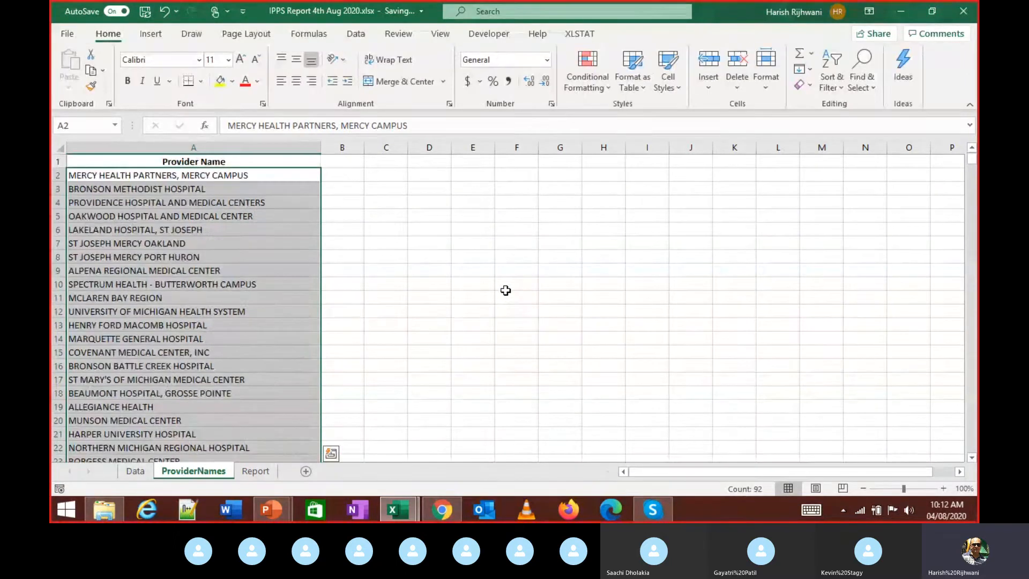
key(Up)
key(Down)
key(Up)
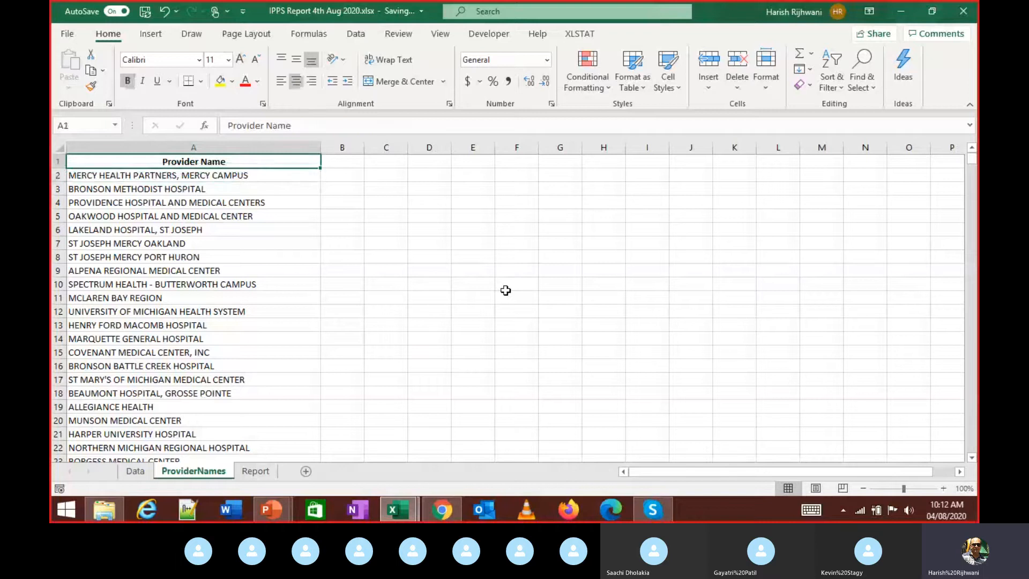
key(ctrl+shift+Down)
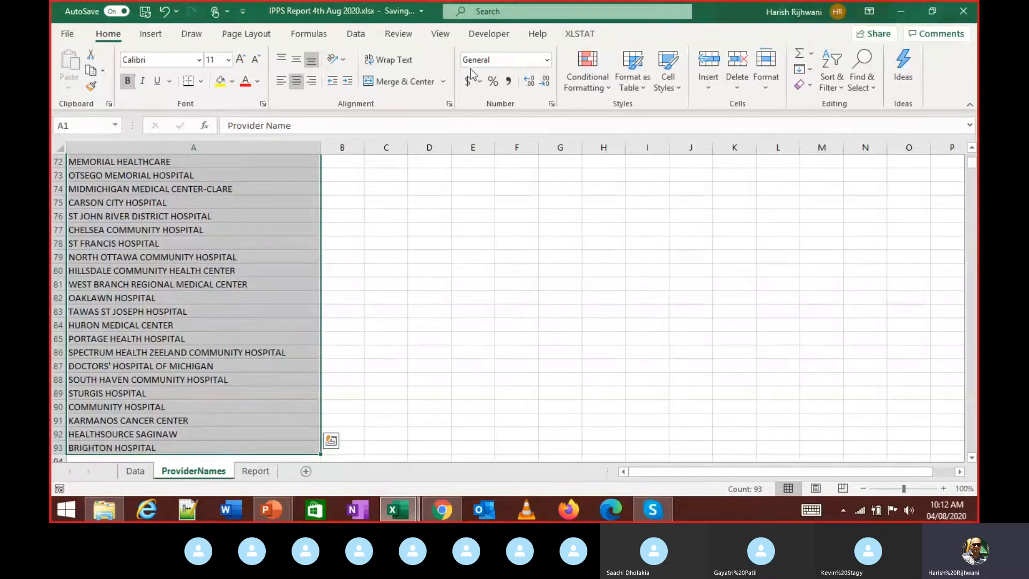
click(309, 64)
- Reselect A2:A93, try centre and right alignment, then settle on left alignment
scroll(250, 173, up, 5)
click(262, 187)
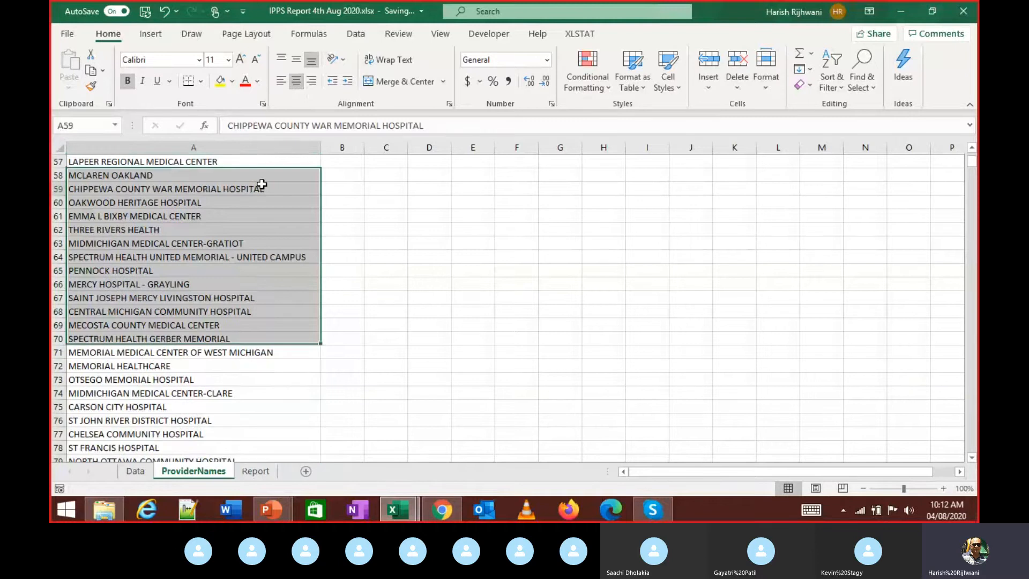
scroll(262, 184, up, 19)
click(263, 180)
key(ctrl+shift+Down)
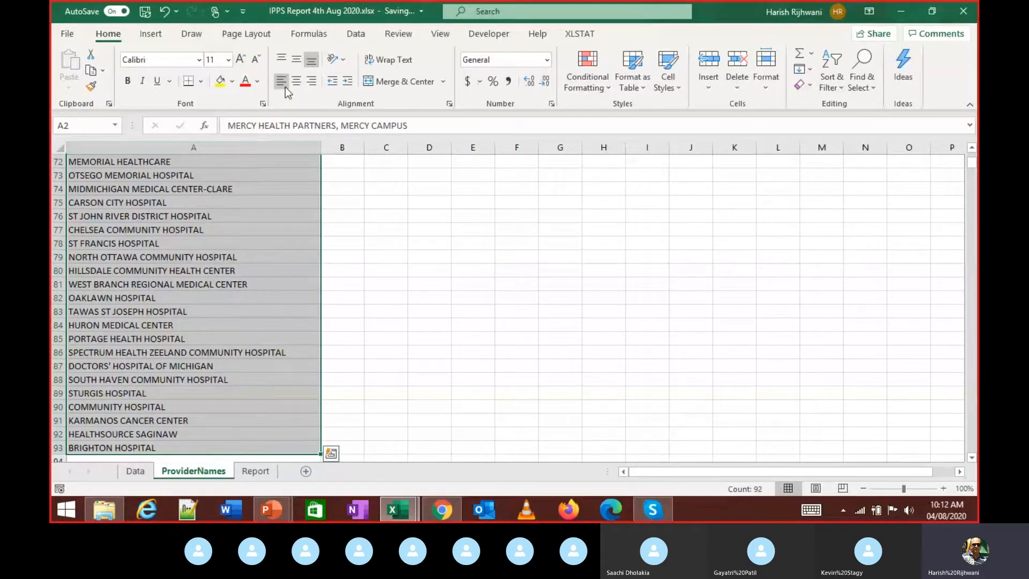
click(285, 87)
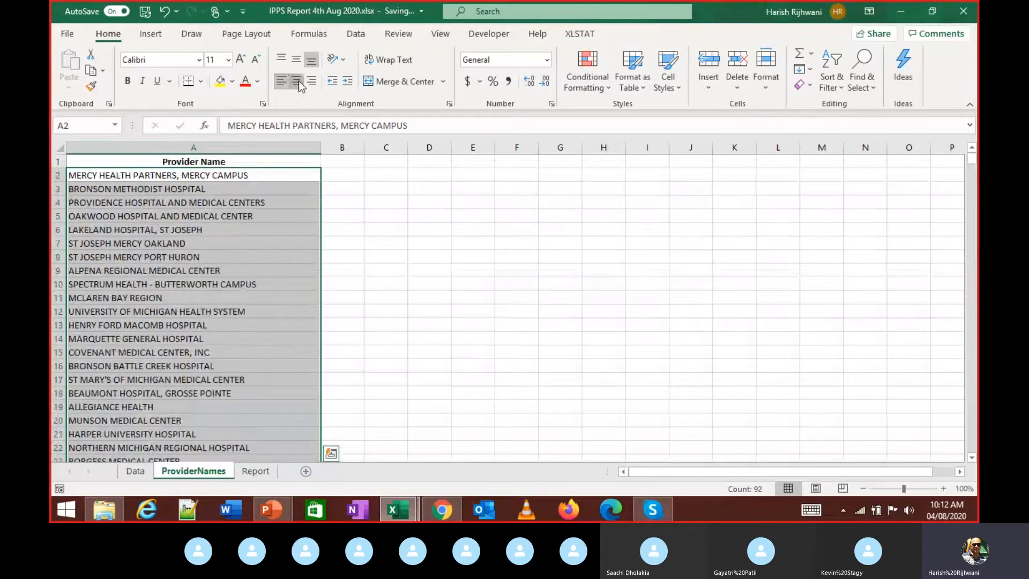
click(298, 81)
click(312, 83)
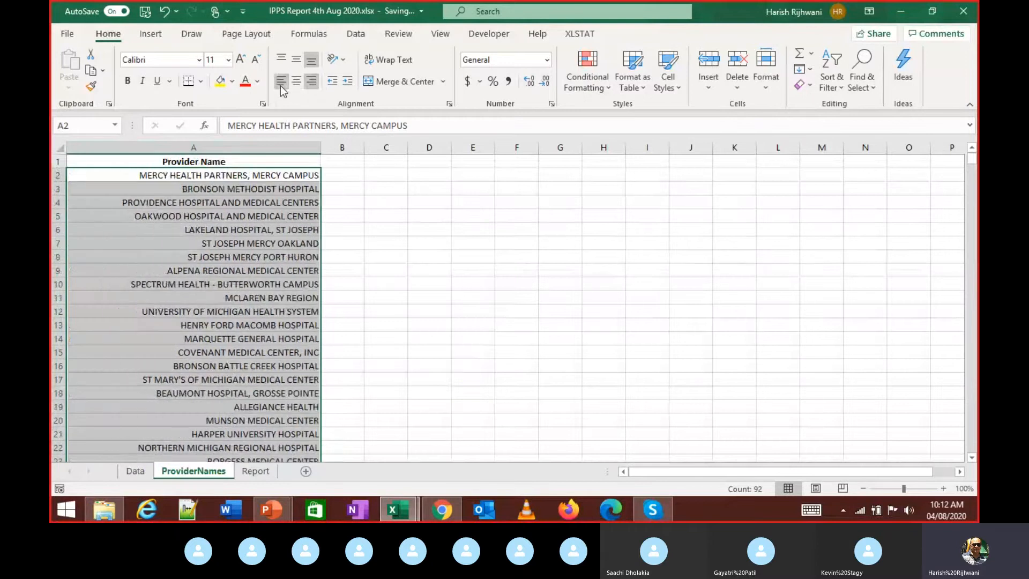
click(281, 83)
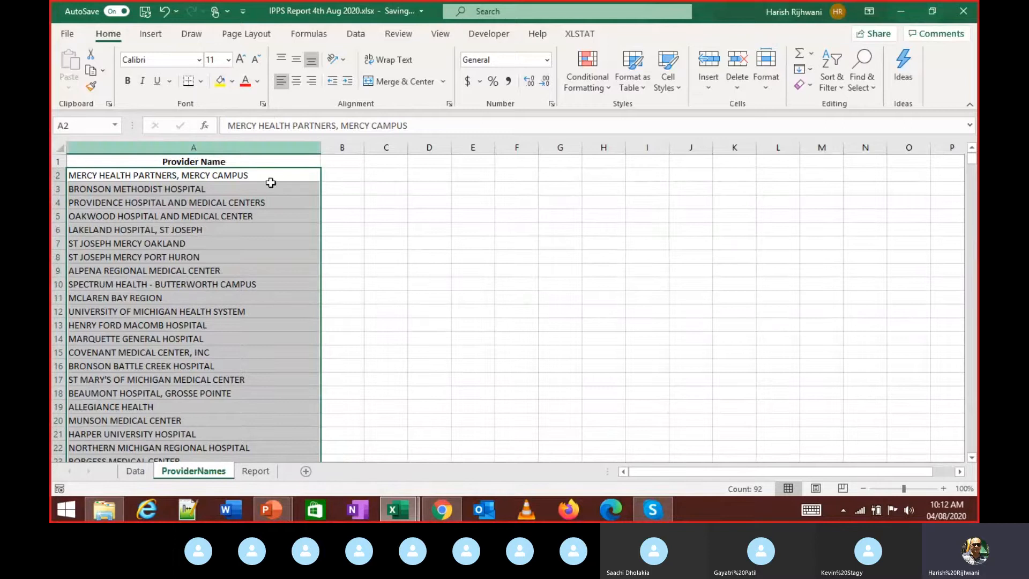
click(329, 181)
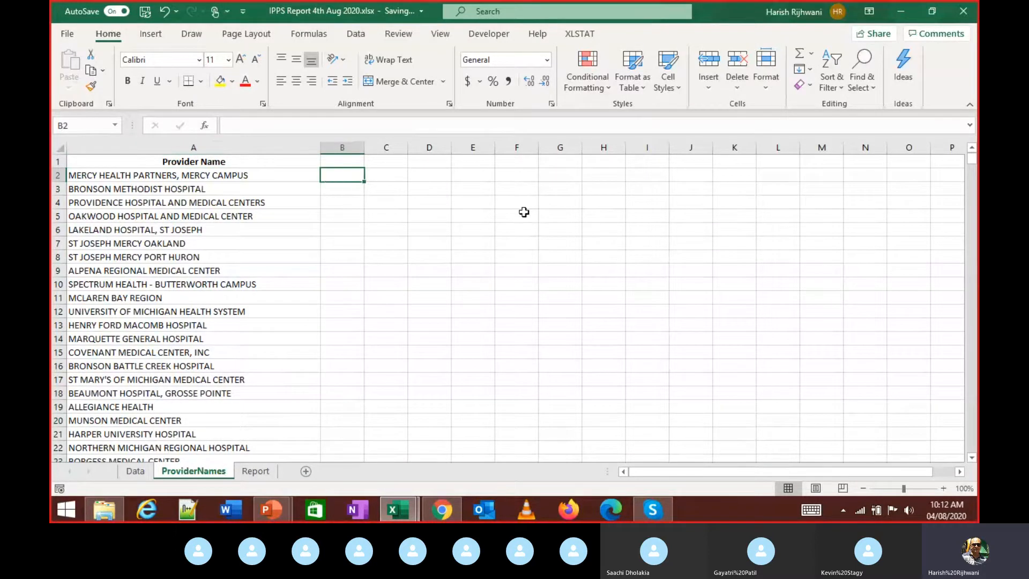
- Check cells D14 and D10 on the IPPS Data Assignment Report sheet, then return to Skype
key(alt+Tab)
key(alt+Tab)
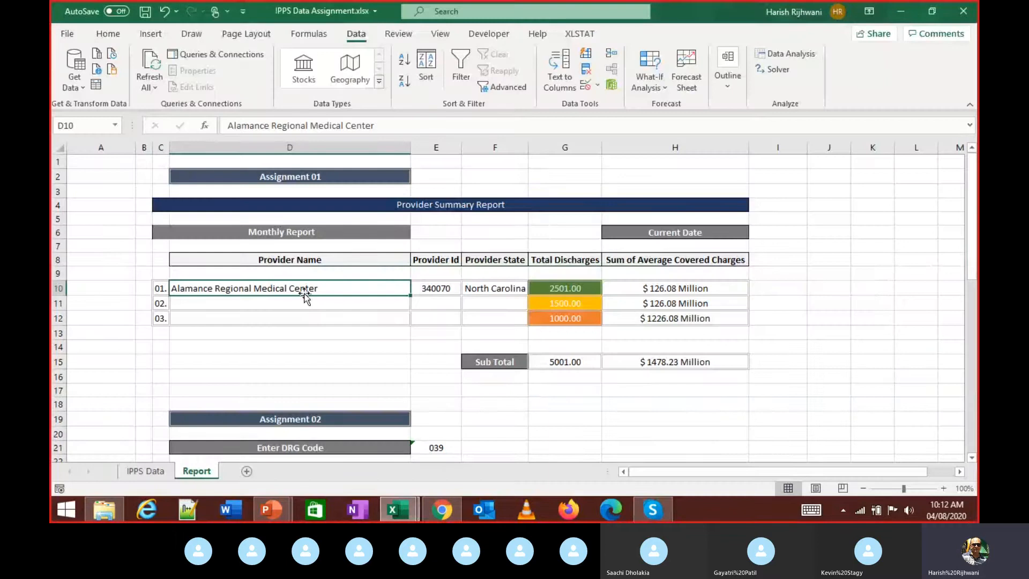
click(264, 340)
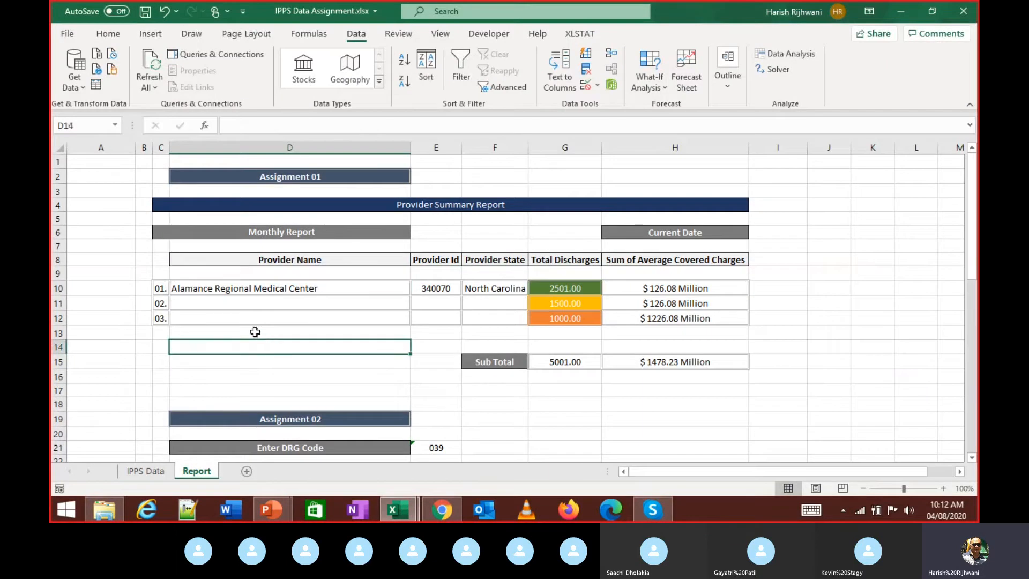
click(192, 291)
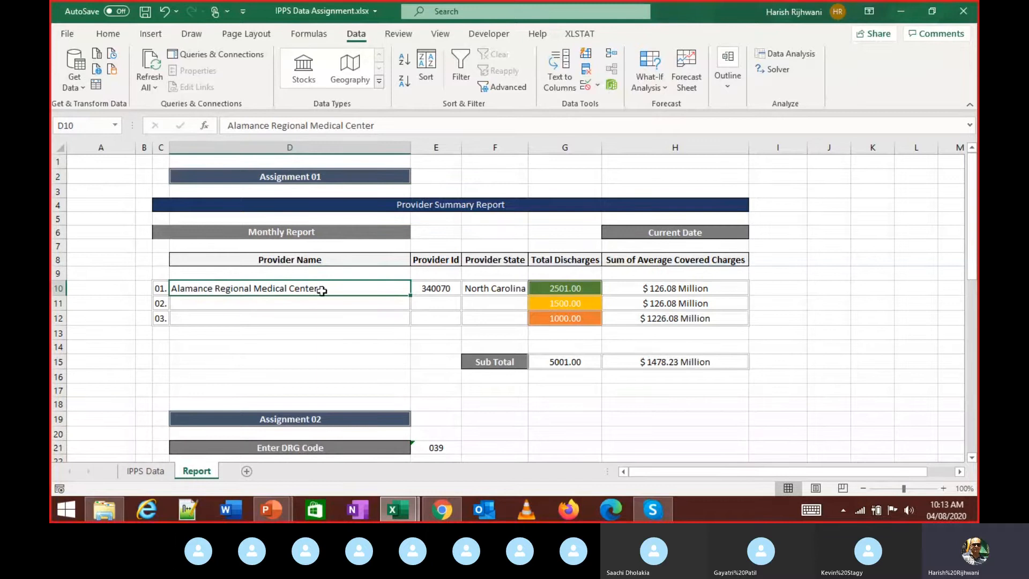
key(alt+Tab)
- Enter =PROPER(A2) in B2, showing Mercy Health Partners, Mercy Campus
key(alt+Tab)
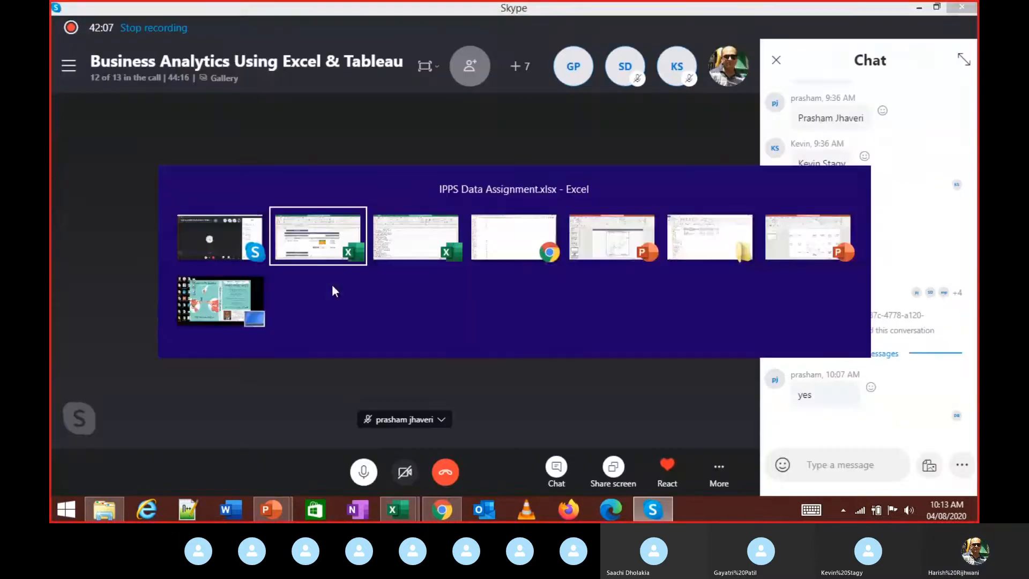
key(alt+Tab)
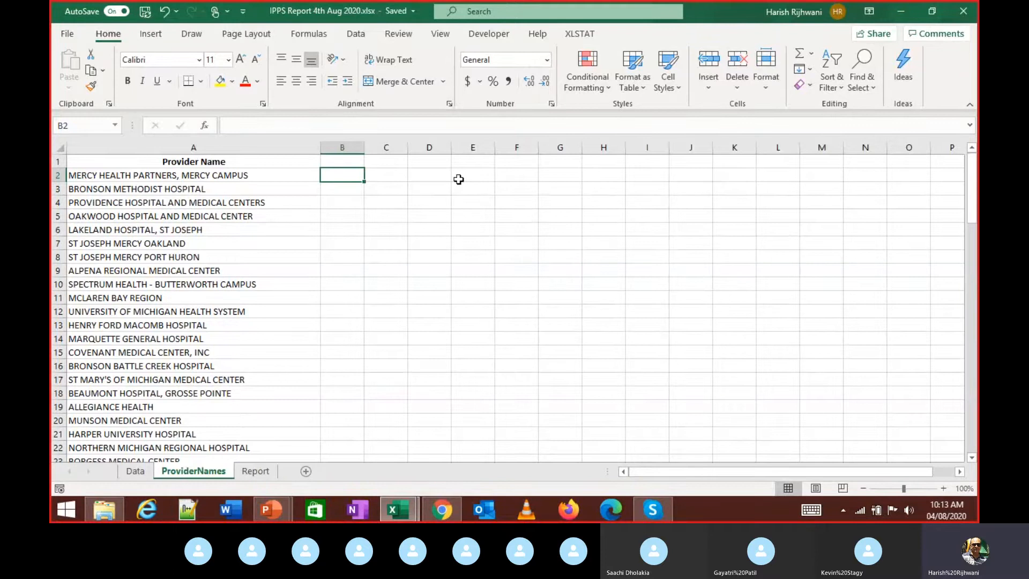
text(=p)
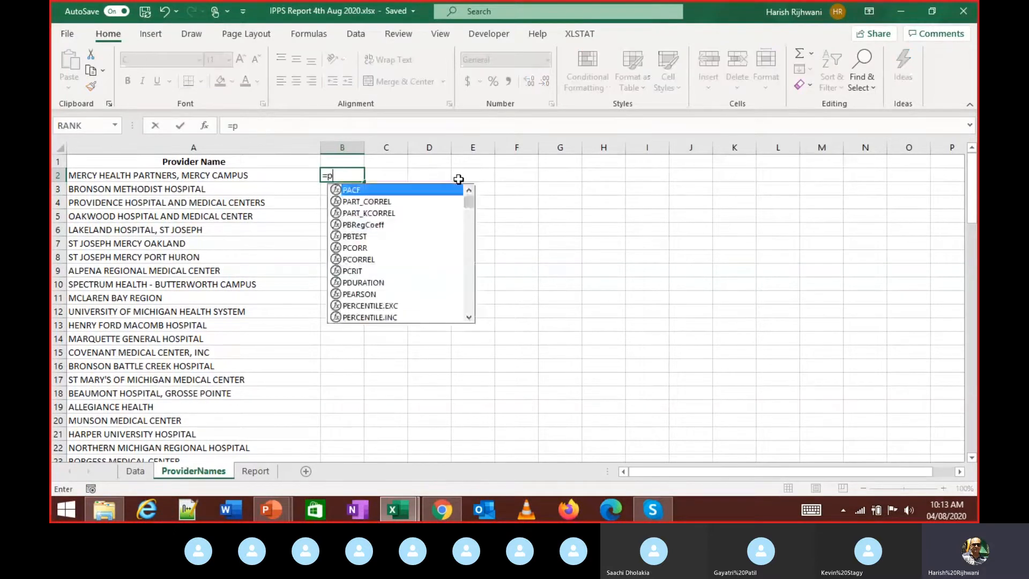
text(rop)
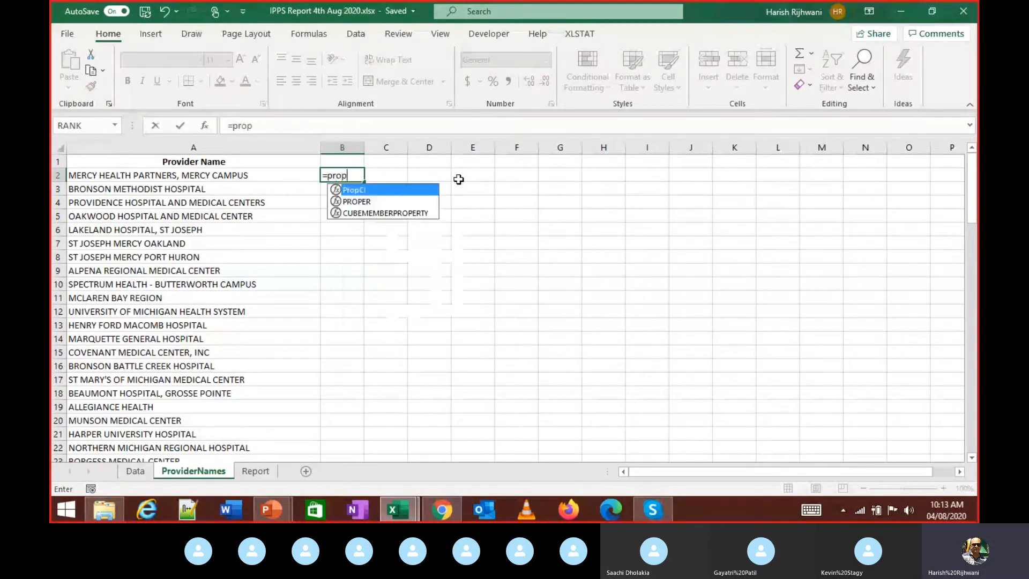
key(Down)
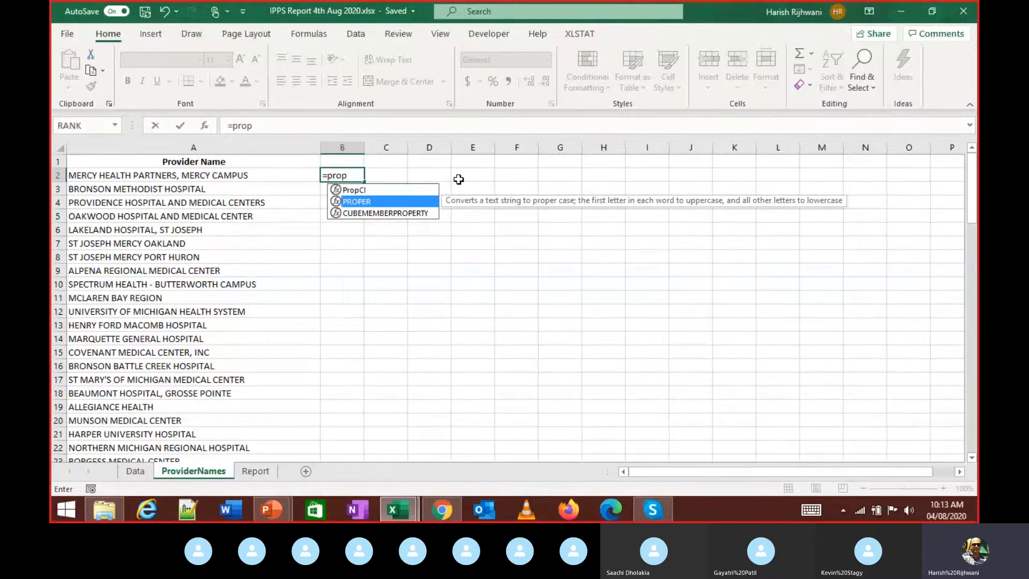
key(Escape)
key(Escape)
text(=)
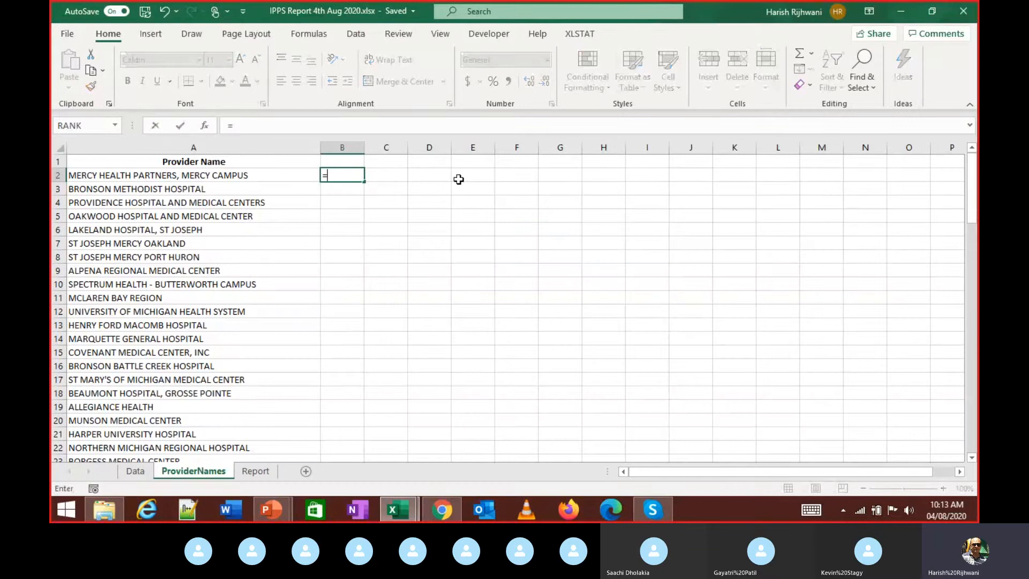
text(pro)
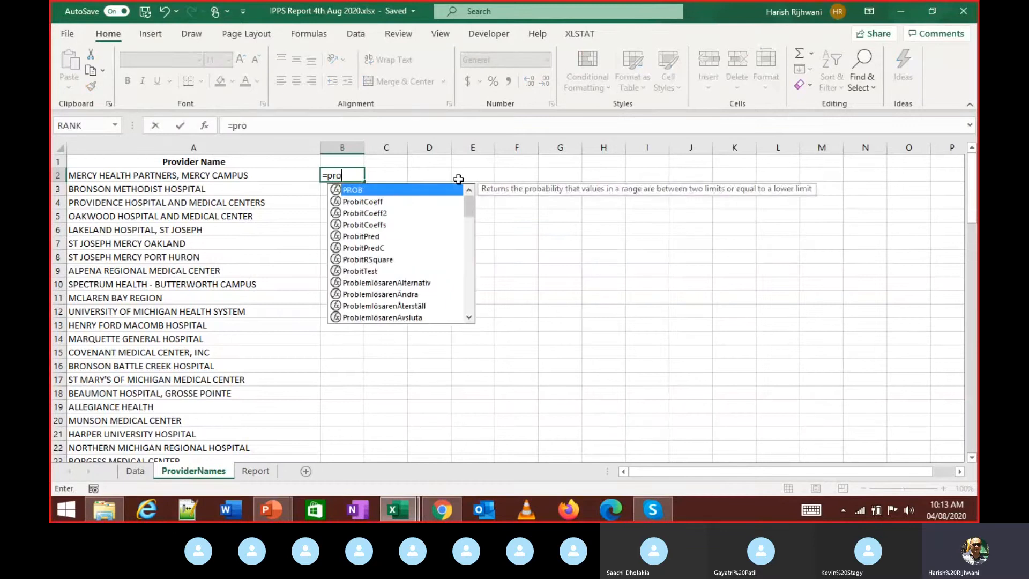
text(per)
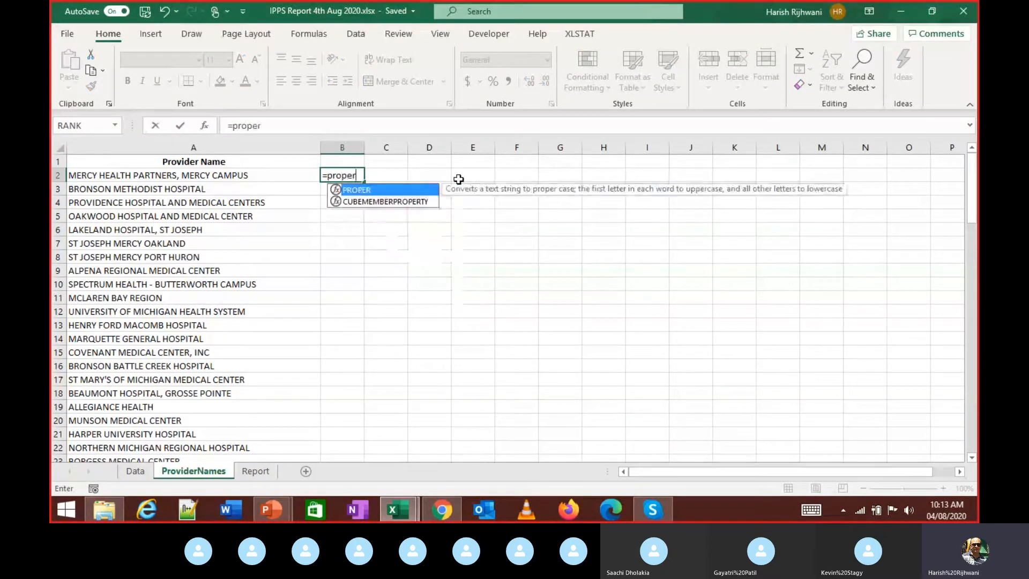
key(Tab)
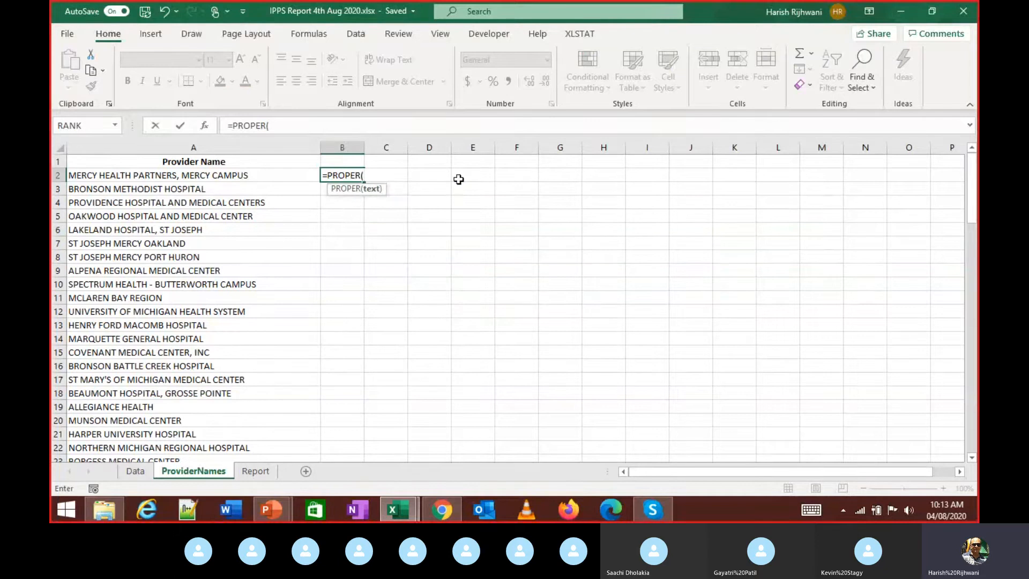
key(Left)
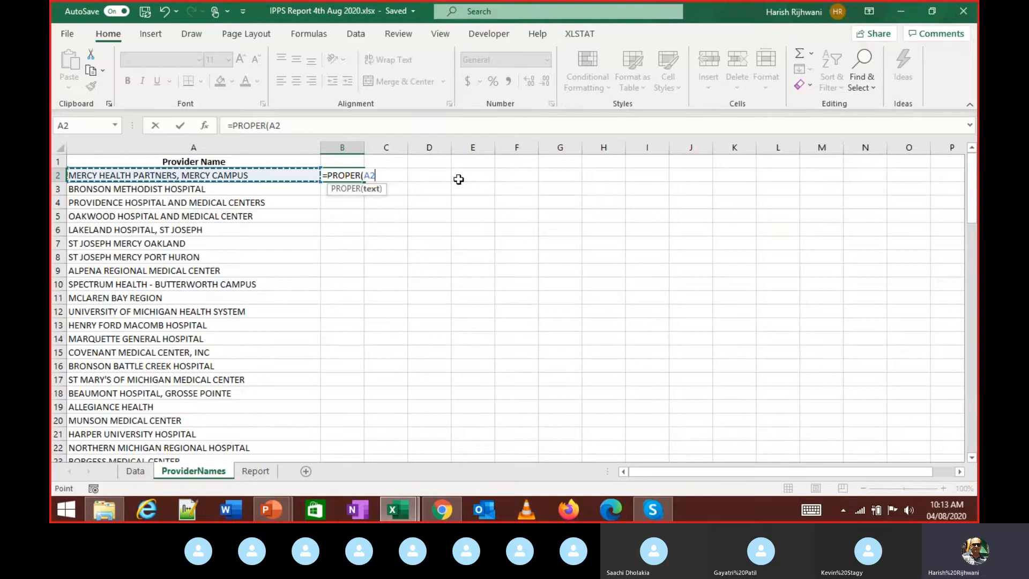
text())
key(Return)
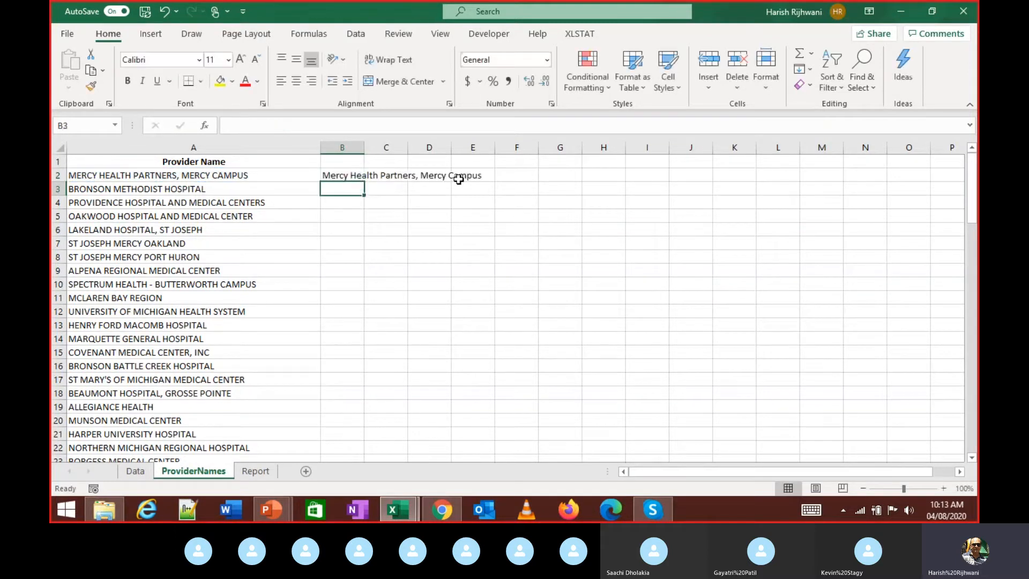
- Fill the PROPER formula down to B93, undo the fill, and switch to Skype
key(Up)
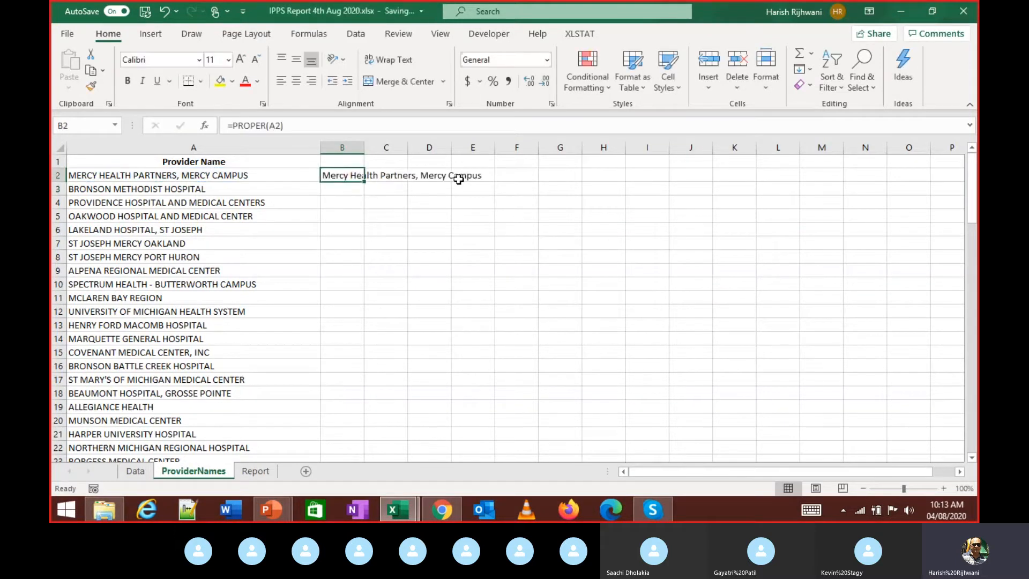
key(Left)
key(Down)
key(ctrl+Down)
key(Right)
key(ctrl+shift+Up)
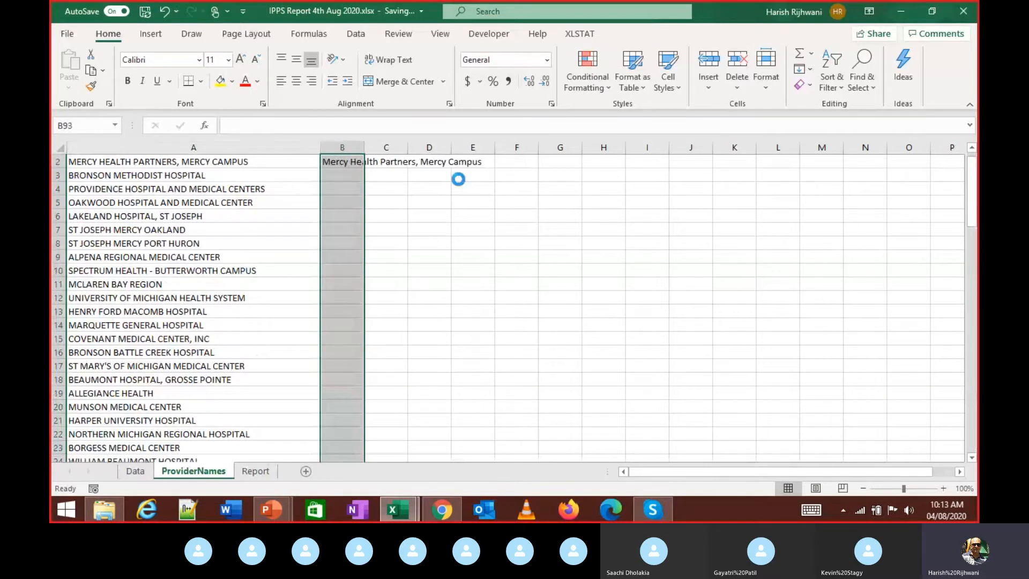
key(ctrl+d)
key(ctrl+Up)
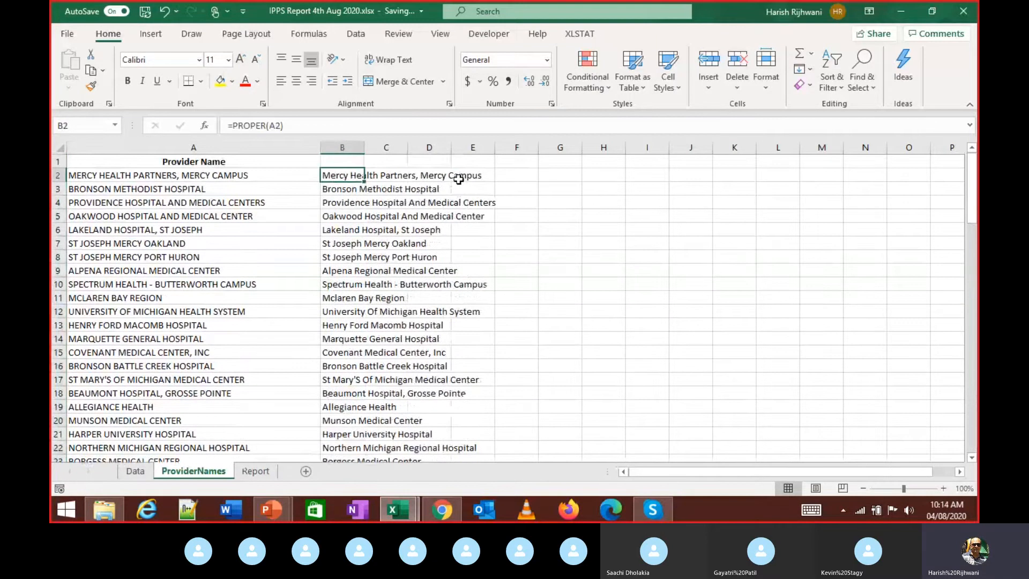
key(ctrl+z)
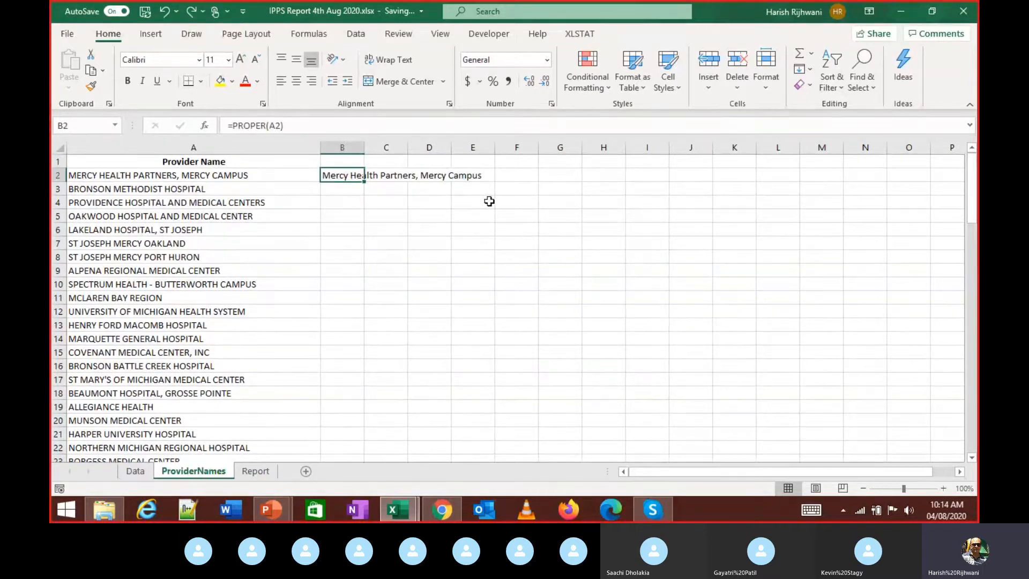
key(alt+Tab)
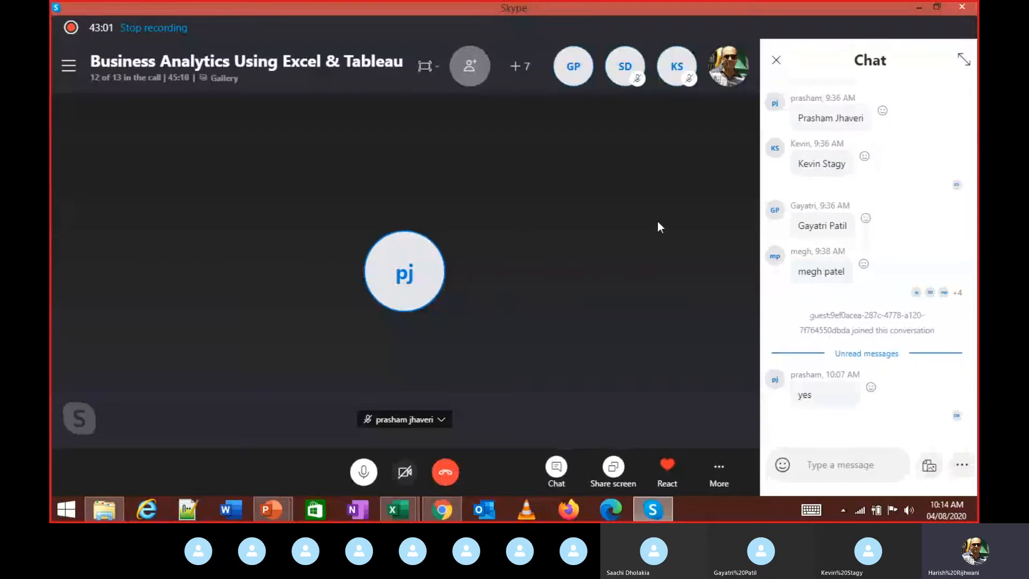
- Alt+Tab from the Skype call back to the IPPS Report 4th Aug 2020.xlsx ProviderNames sheet
key(alt+Tab)
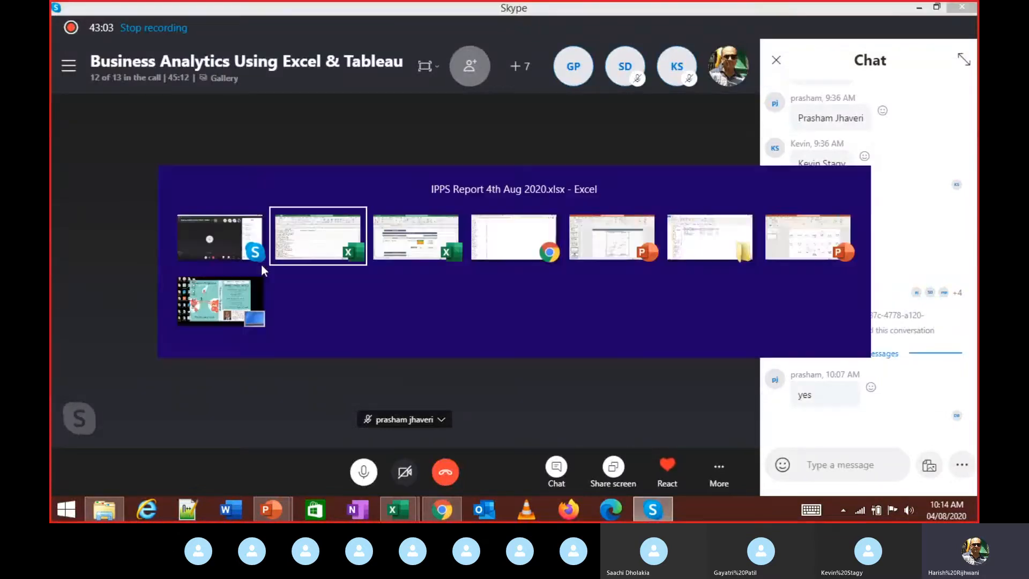
key(alt+Tab)
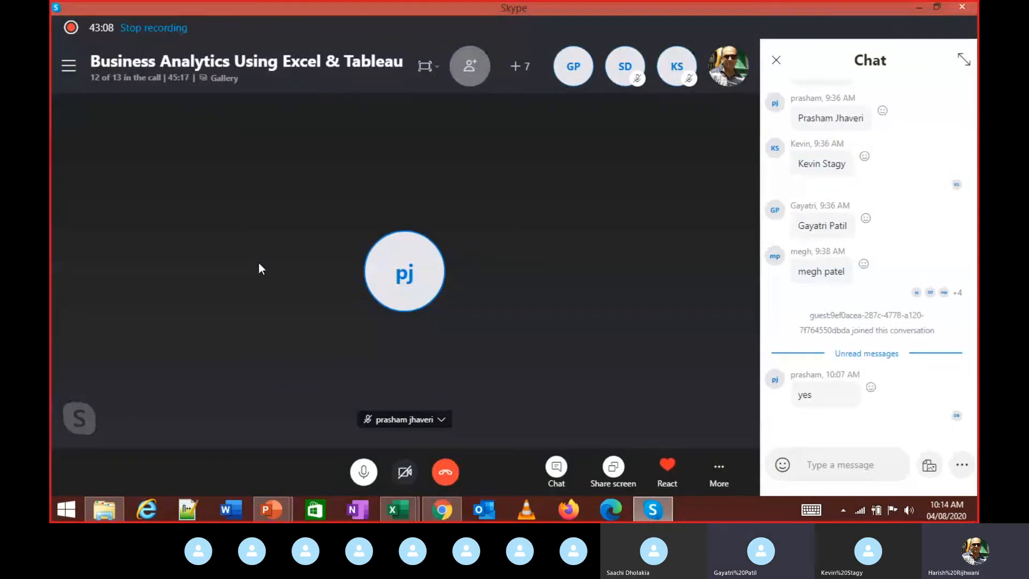
key(alt+Tab)
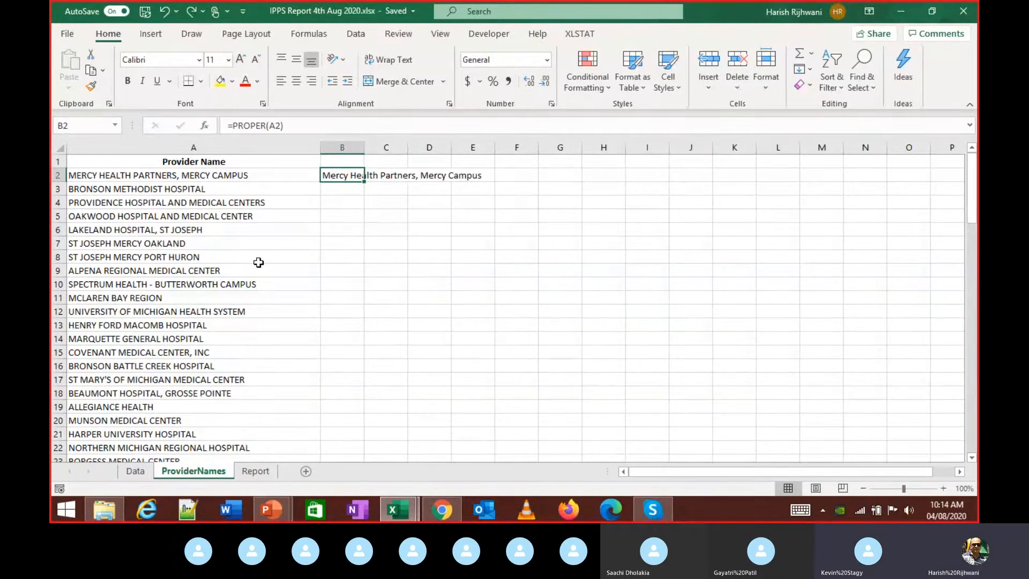
- Compare A2's uppercase provider name with B2's PROPER formula result
key(Left)
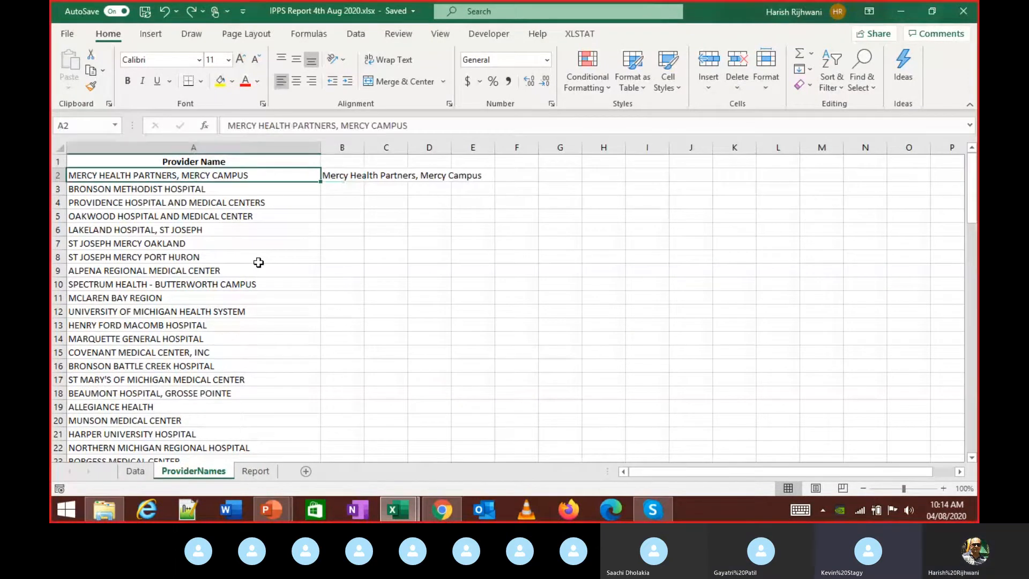
key(Right)
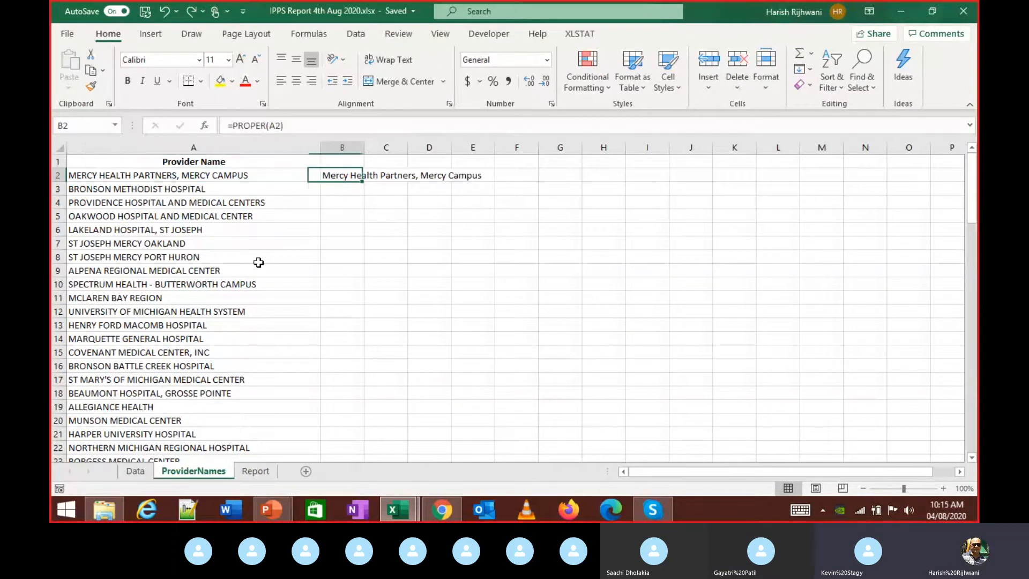
key(Left)
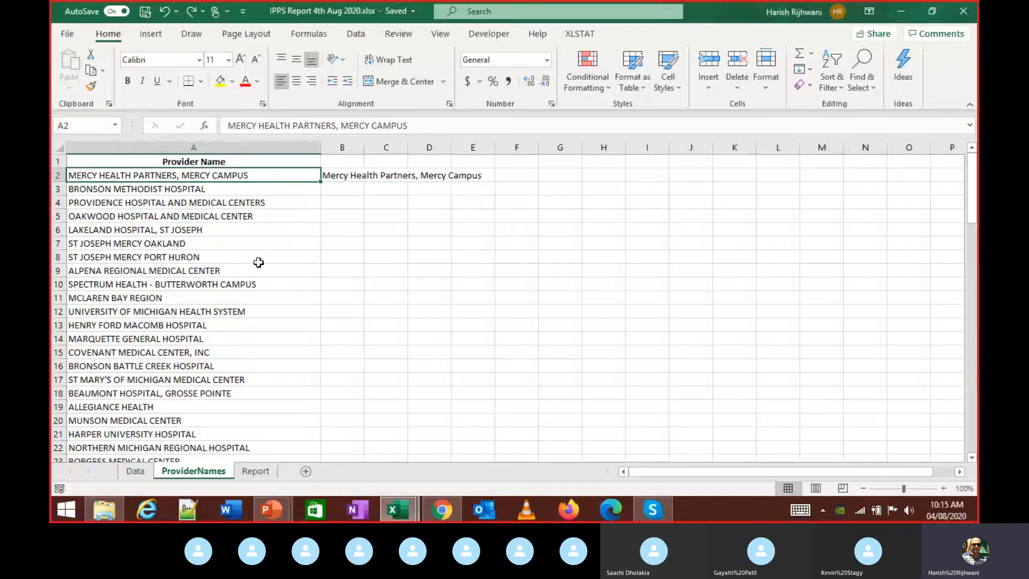
key(Right)
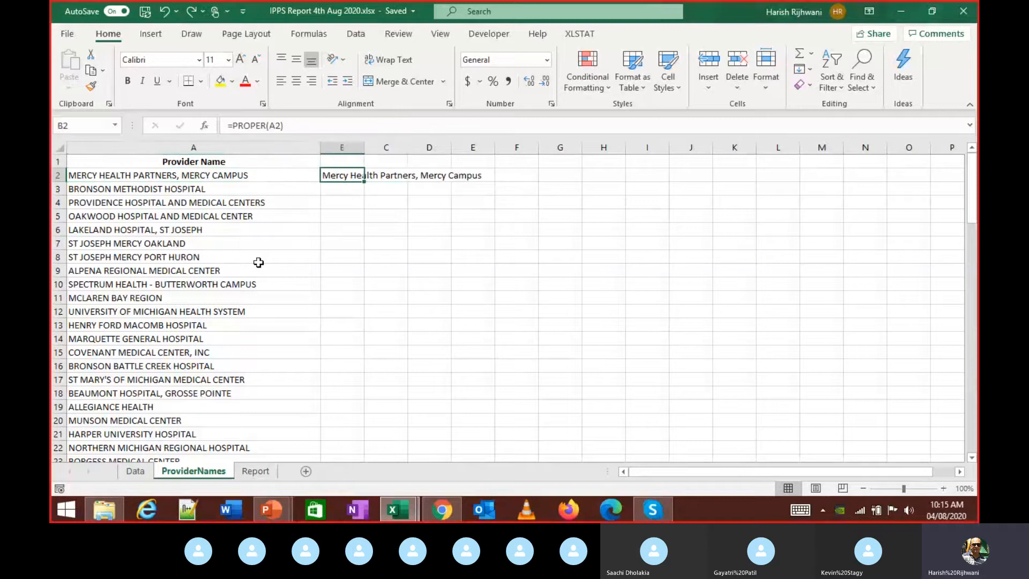
- Enter the trial formula =PROPER("HELLO") in D2 so it displays Hello
key(Right)
key(Right)
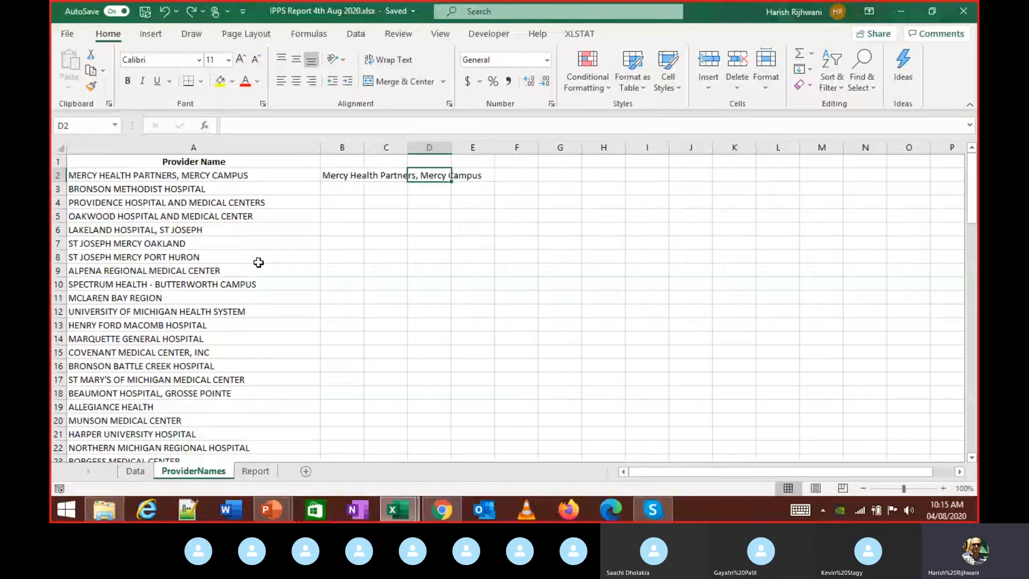
text(=pro)
text(per)
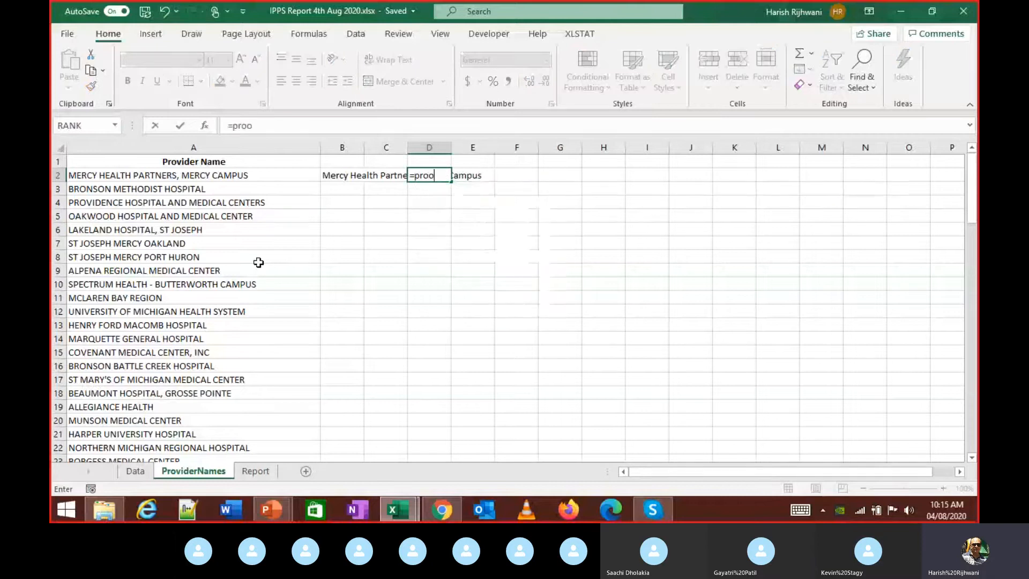
key(Tab)
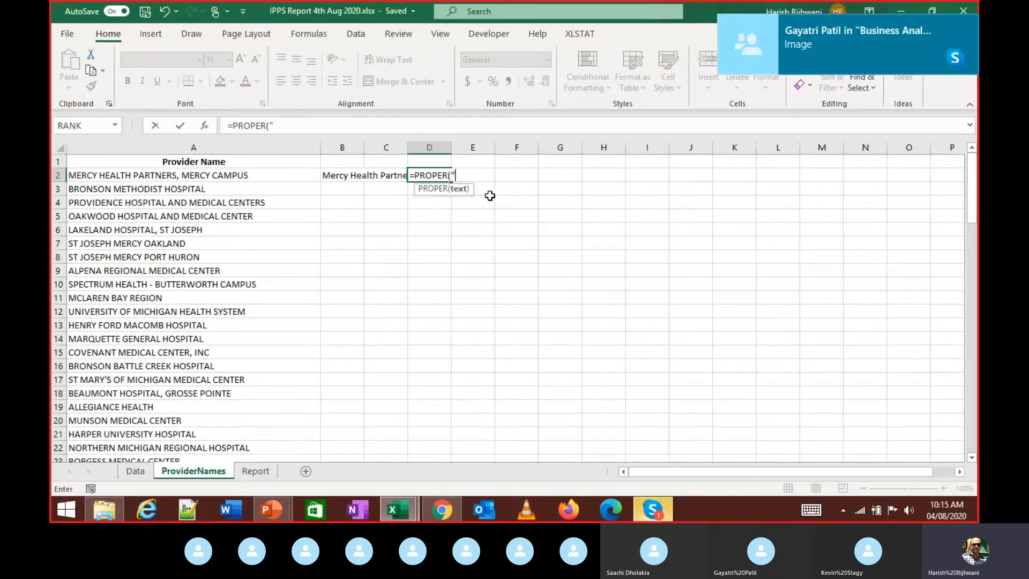
text("HELLO)
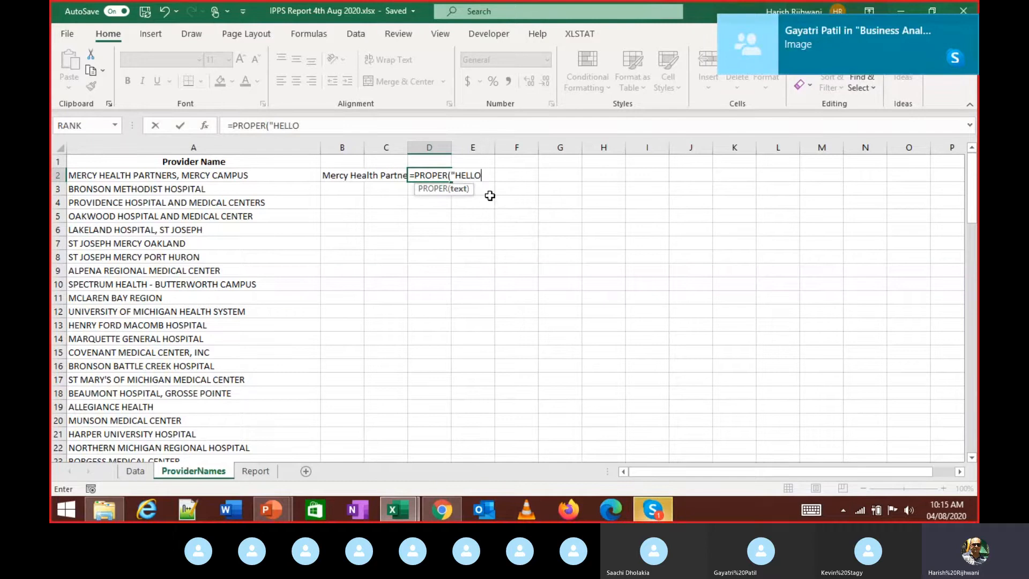
text("))
key(ctrl+Return)
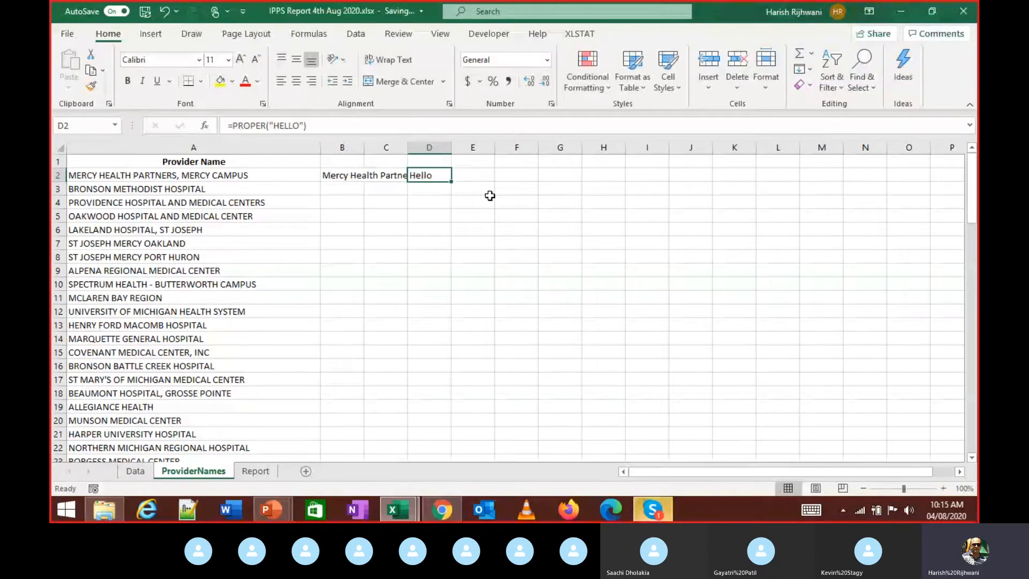
key(Left)
key(Left)
key(Left)
key(Right)
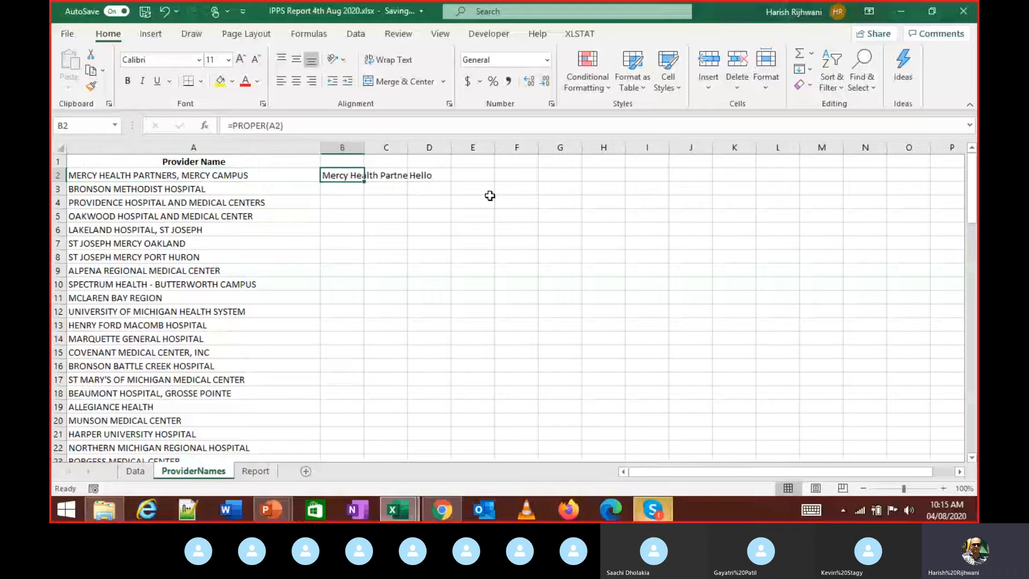
key(Right)
key(Right)
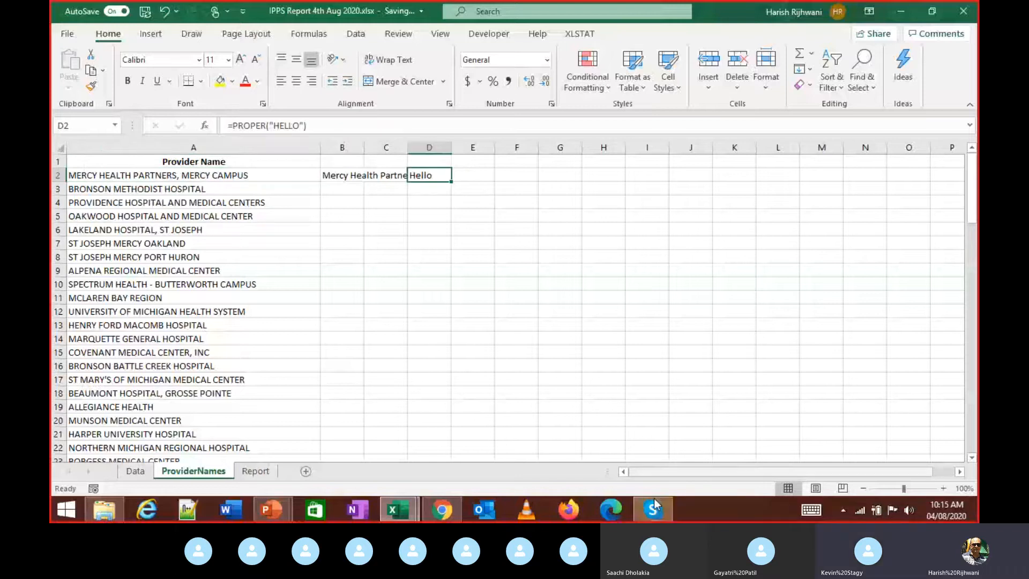
- Bring the Skype call forward and toggle its chat panel and extra options
click(653, 501)
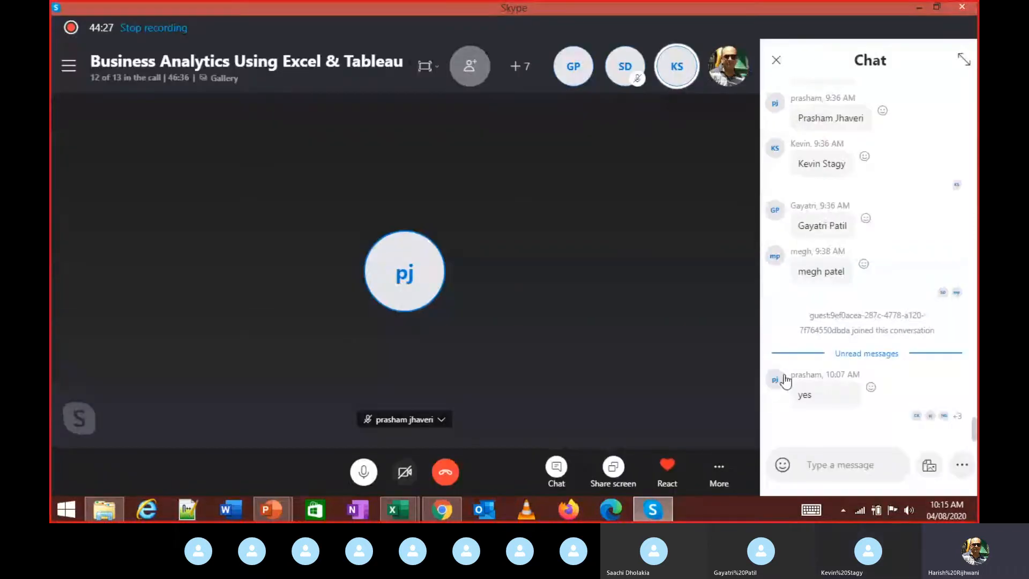
click(556, 467)
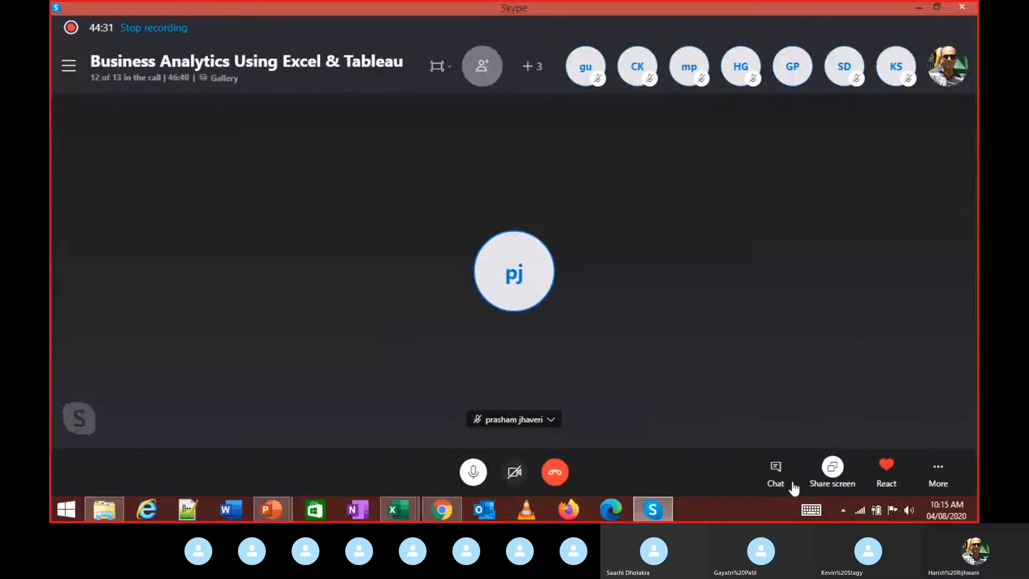
click(780, 474)
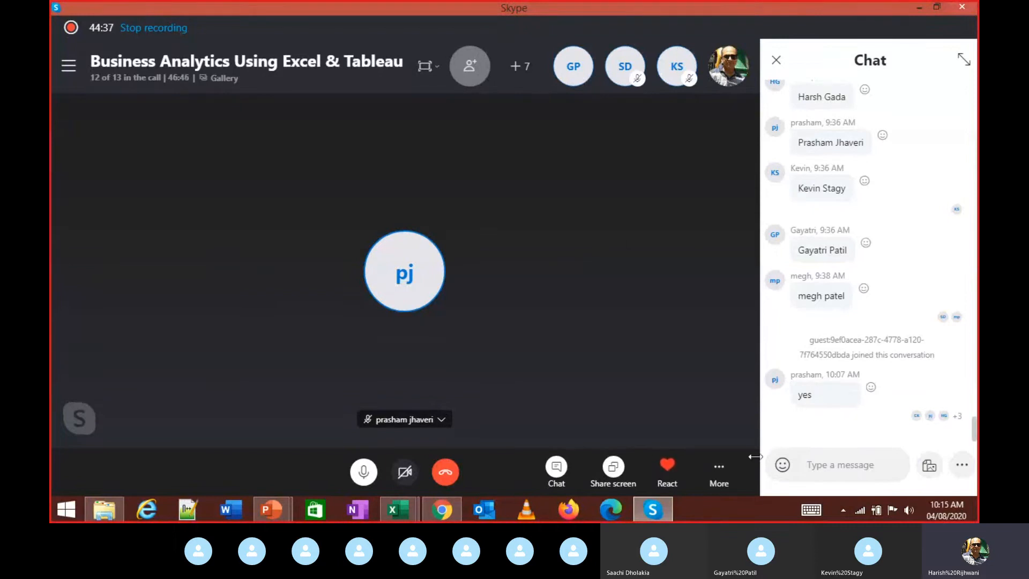
click(718, 471)
click(595, 344)
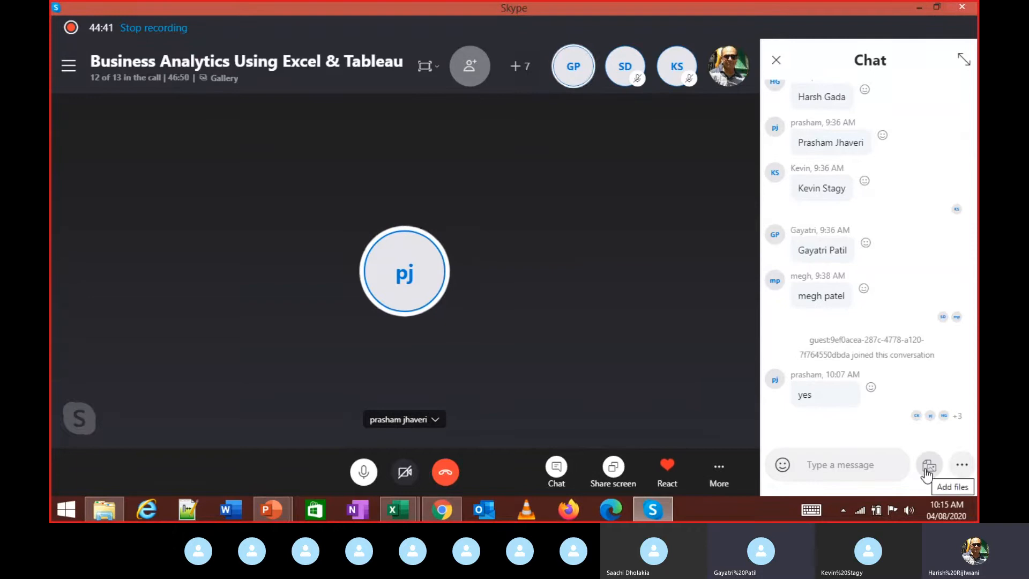
click(776, 60)
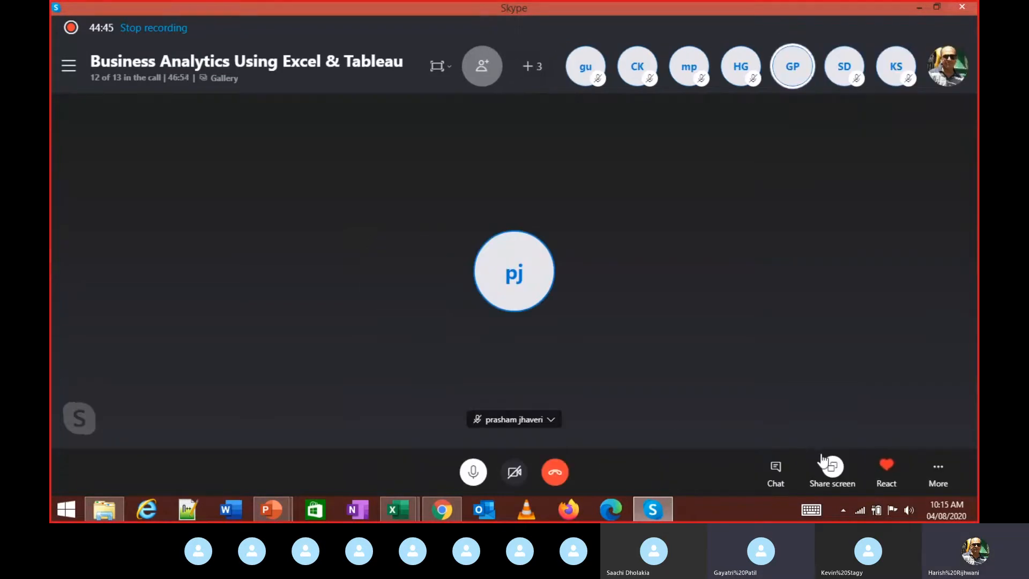
- Post a phone number in the Skype call chat, then Alt+Tab back to Excel
click(783, 475)
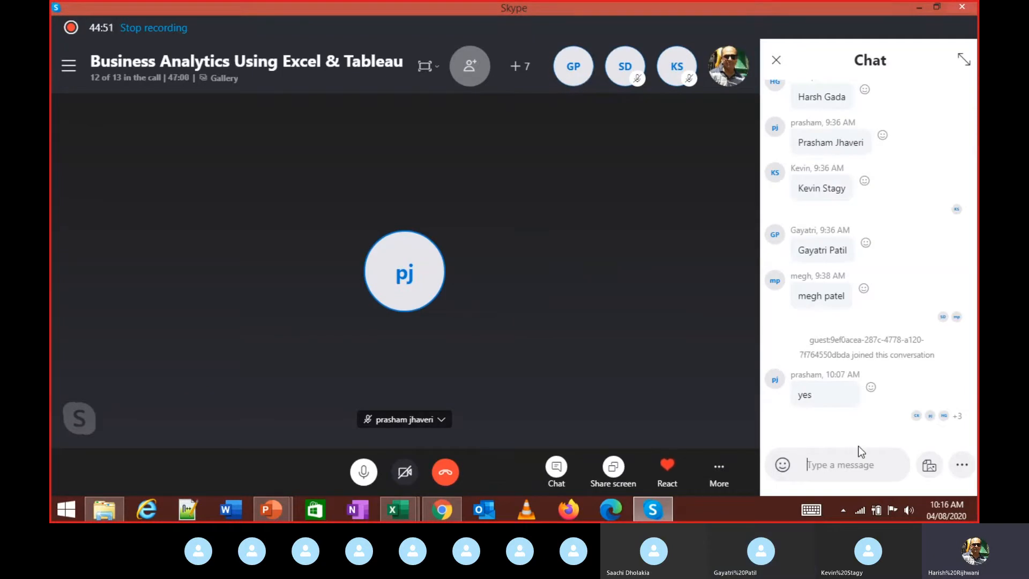
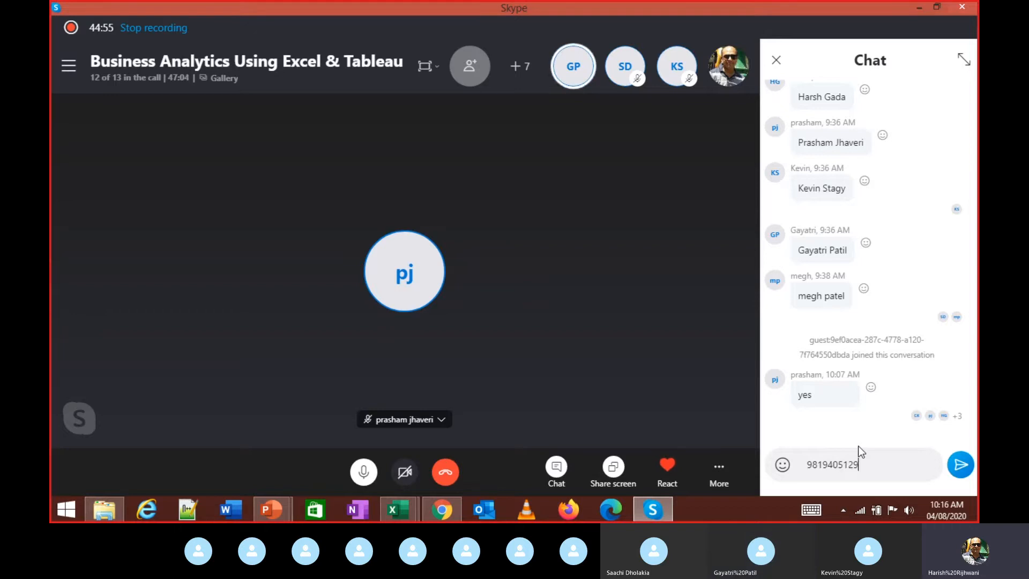
key(Return)
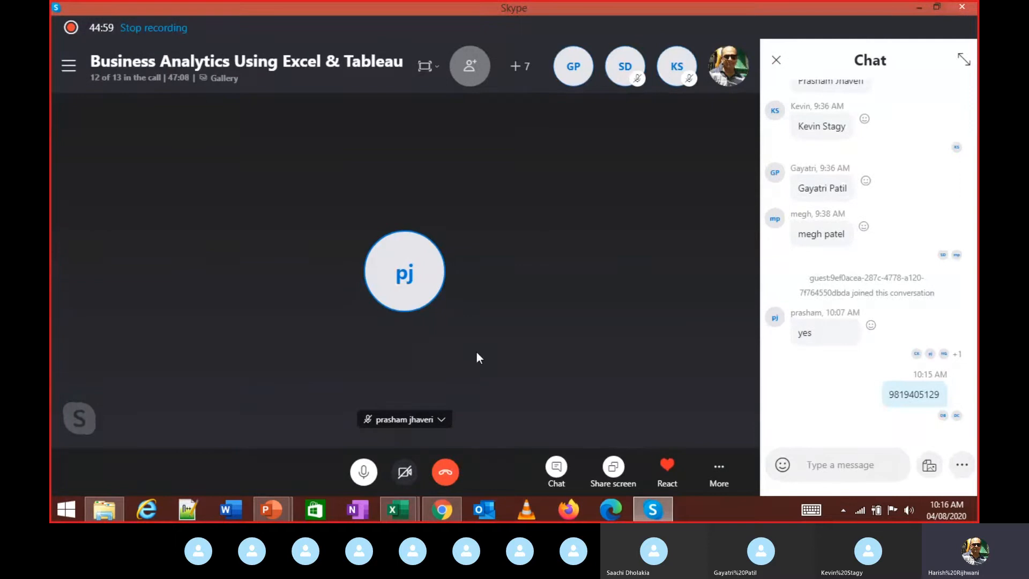
key(alt+Tab)
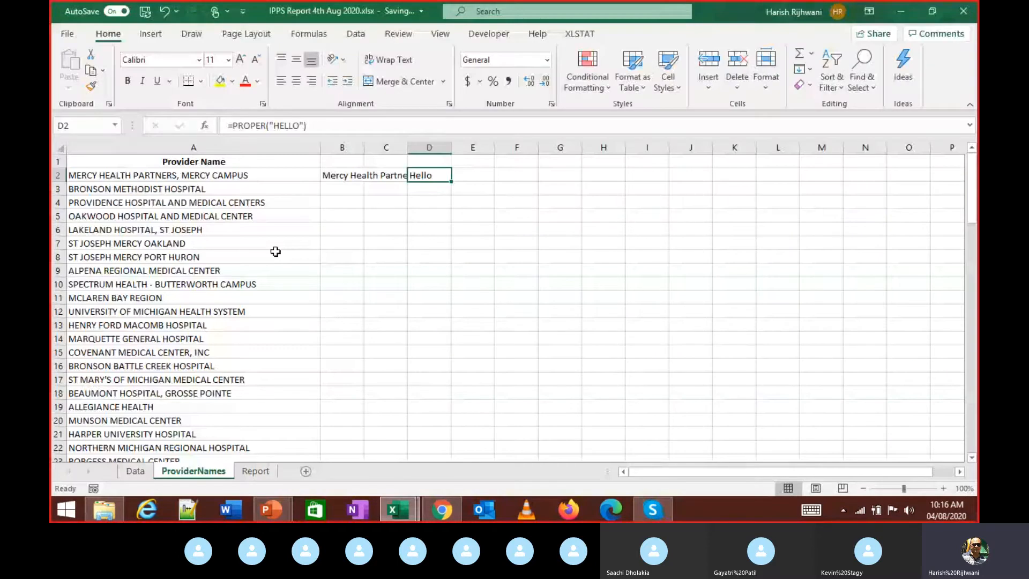
- Compare A2's original name with the B2 and D2 PROPER formulas
key(Home)
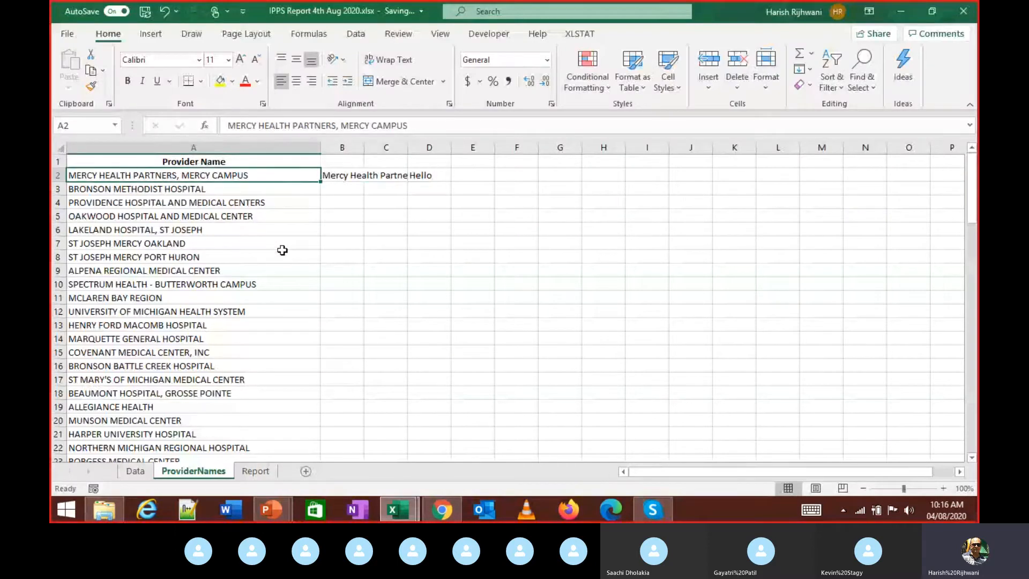
key(Right)
key(Right)
key(Right)
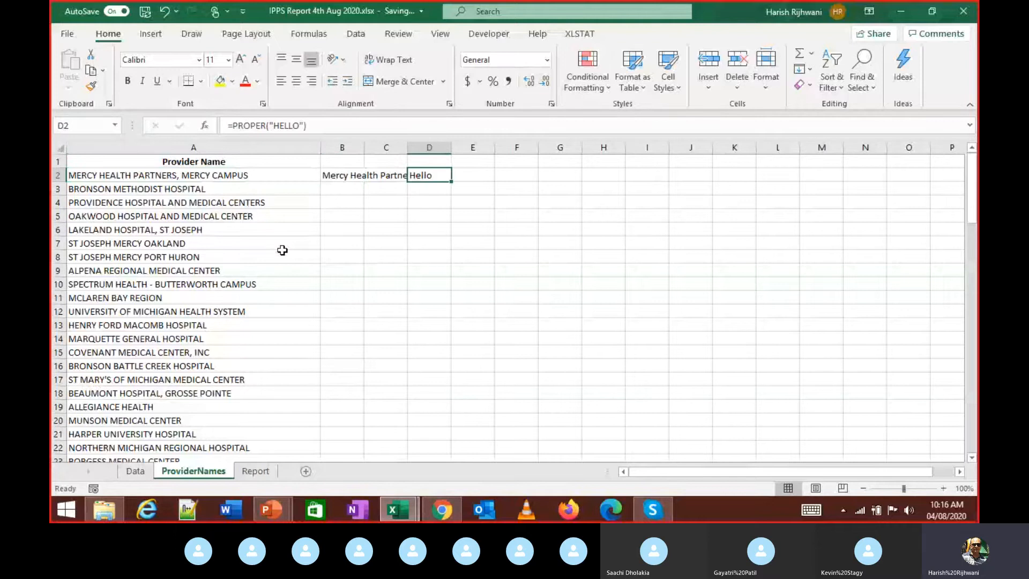
key(Left)
key(Left)
key(Right)
key(Right)
key(Left)
key(Left)
key(Left)
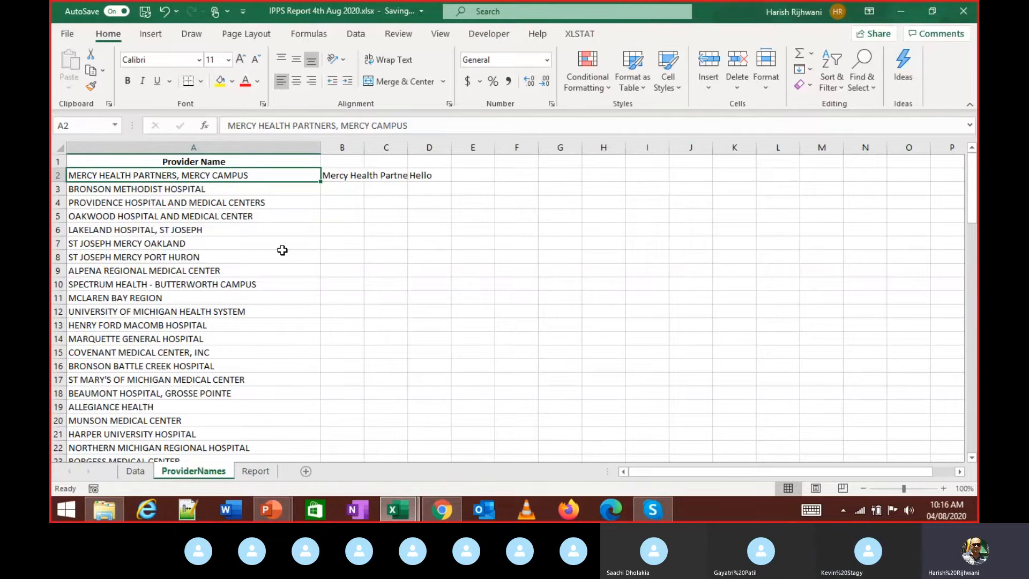
key(Right)
key(Right)
key(Right)
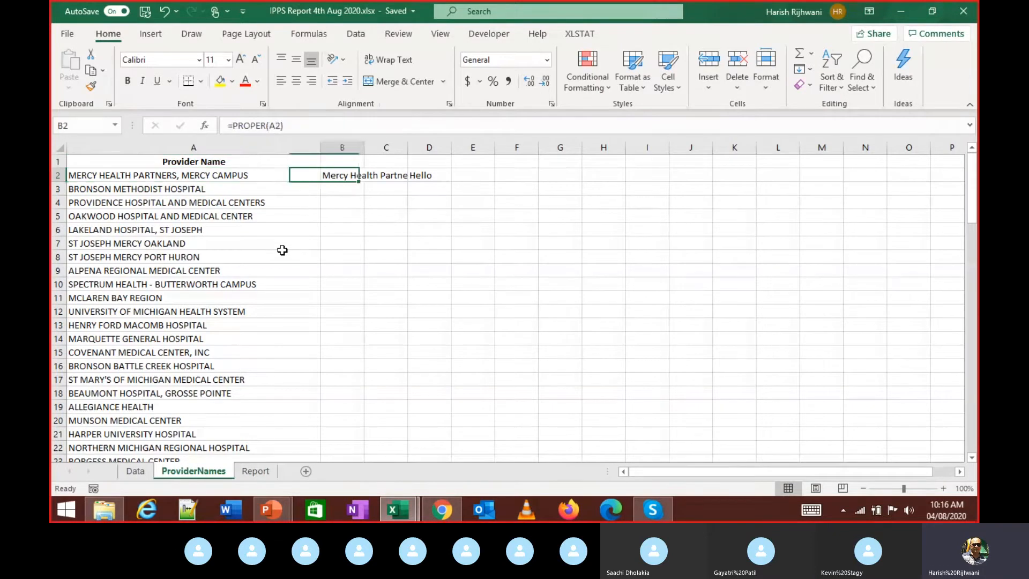
key(Left)
key(Left)
- Auto-fit column B (Alt+O, C, A) so Mercy Health Partners, Mercy Campus shows fully
key(alt+o)
key(c)
key(a)
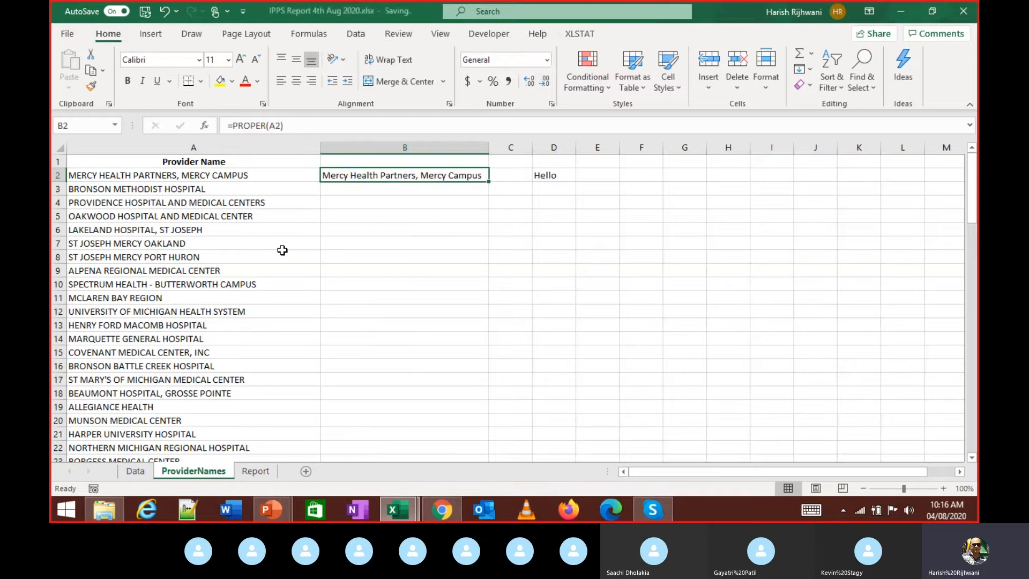
key(Left)
key(Right)
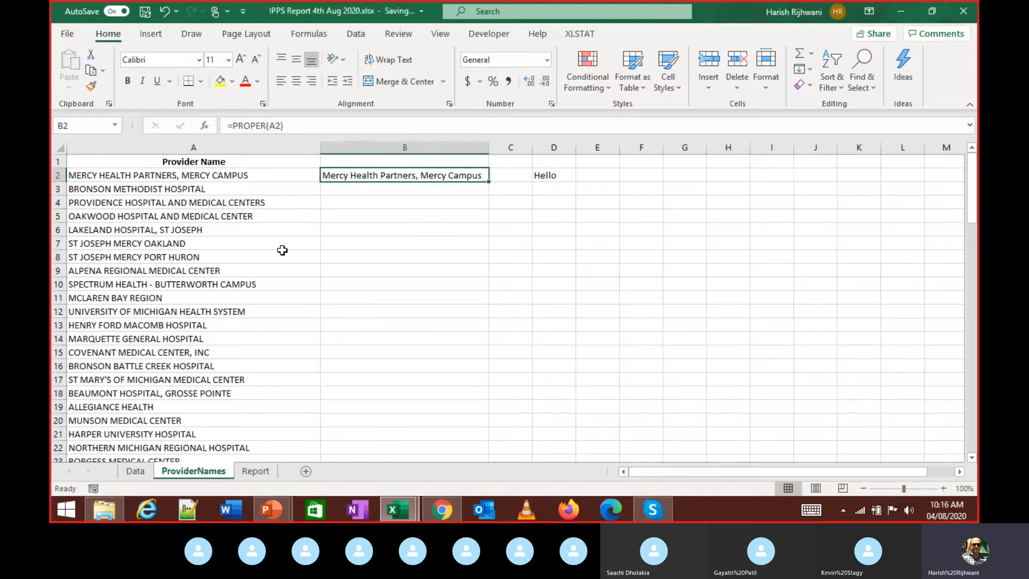
- Check the last provider name with Ctrl+Down, then settle on empty cell B3
key(Left)
key(ctrl+Down)
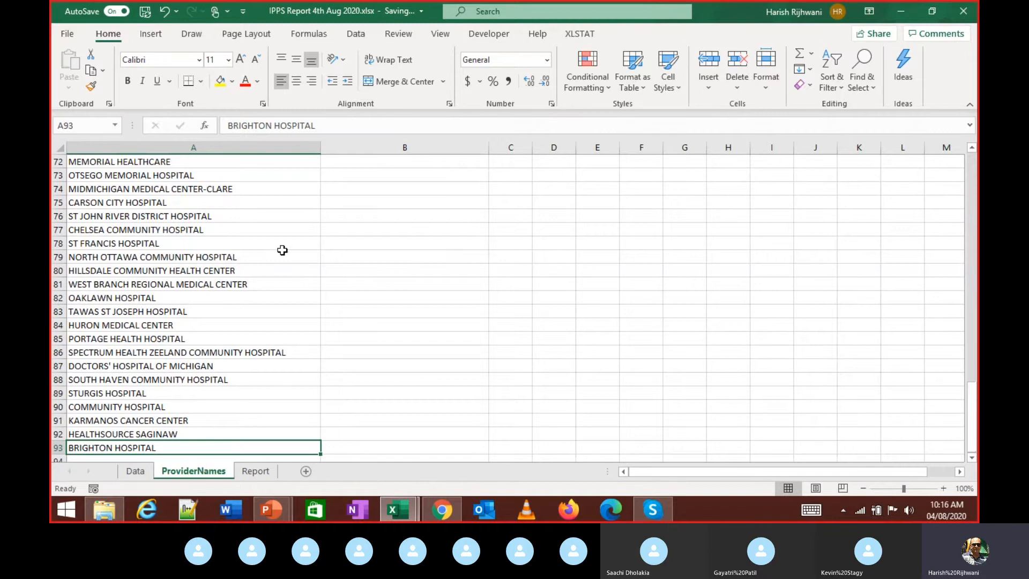
key(ctrl+Up)
key(Down)
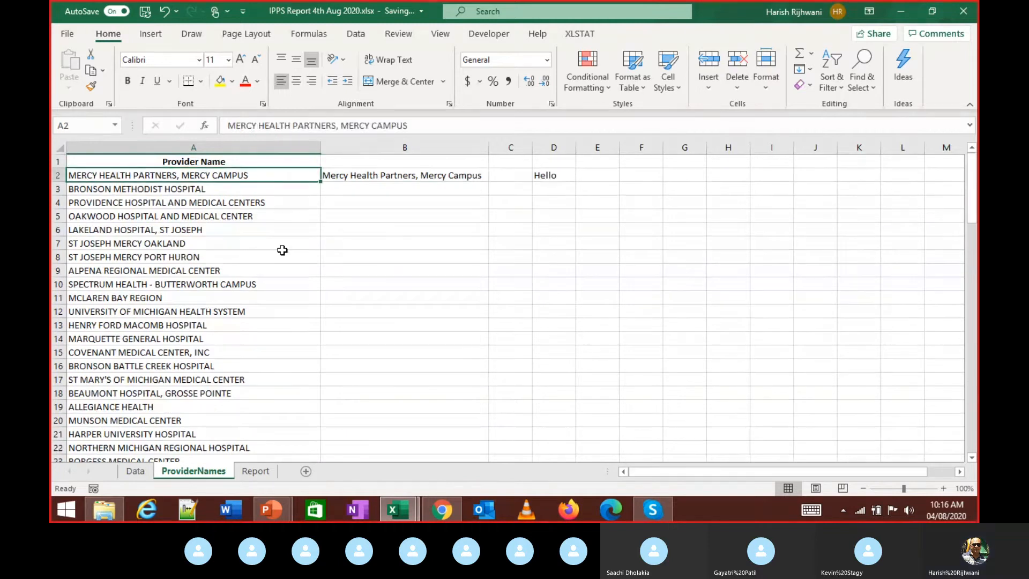
key(Down)
key(Right)
key(Up)
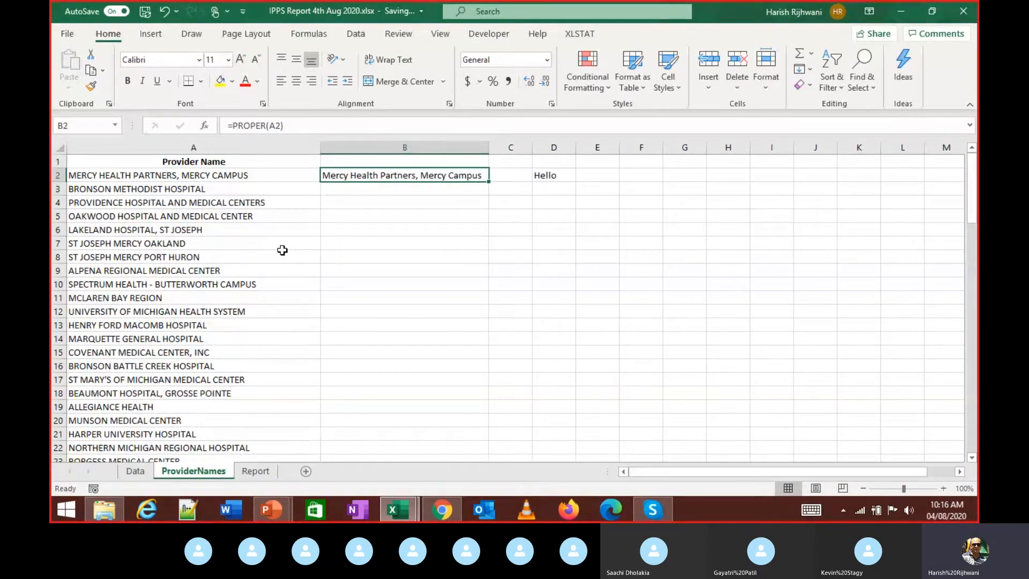
key(Down)
key(Up)
key(Down)
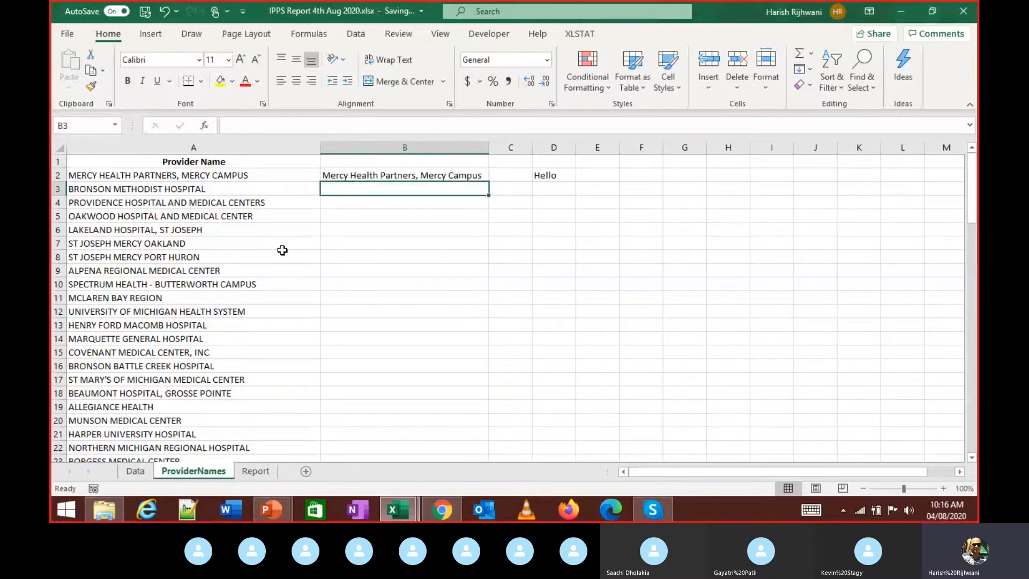
- Enter =PROPER(A3) in B3, fixing a mistyped function name, to show Bronson Methodist Hospital
text(=prob)
key(Tab)
key(BackSpace)
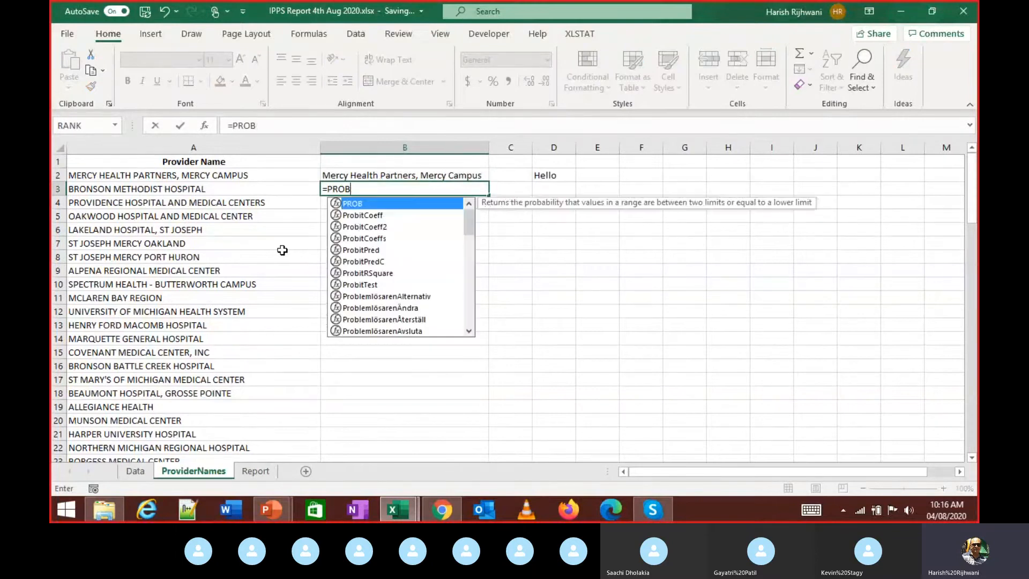
key(BackSpace)
text(p)
key(Tab)
key(BackSpace)
key(BackSpace)
key(BackSpace)
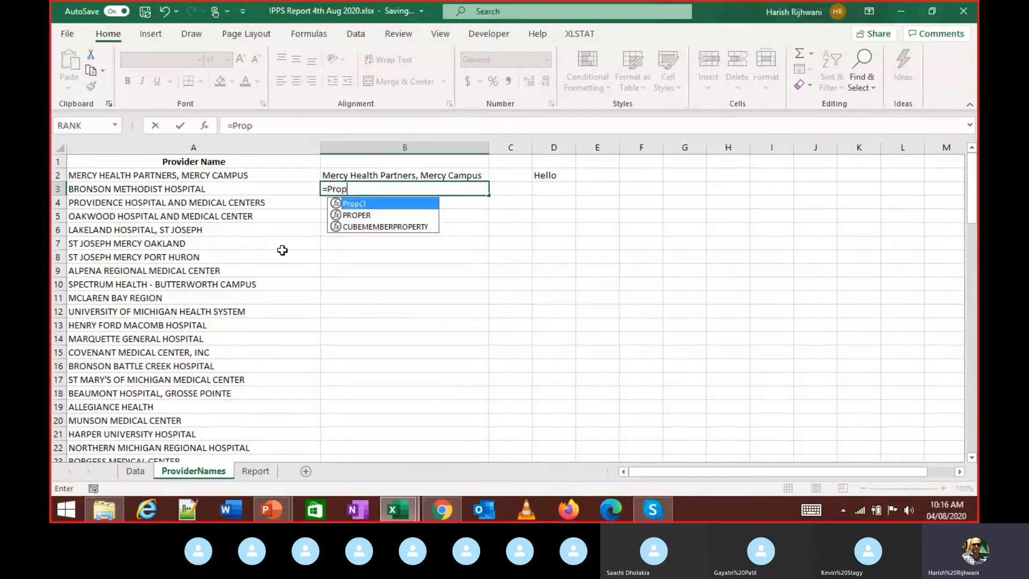
text(e)
key(Tab)
text(a3)
key(Return)
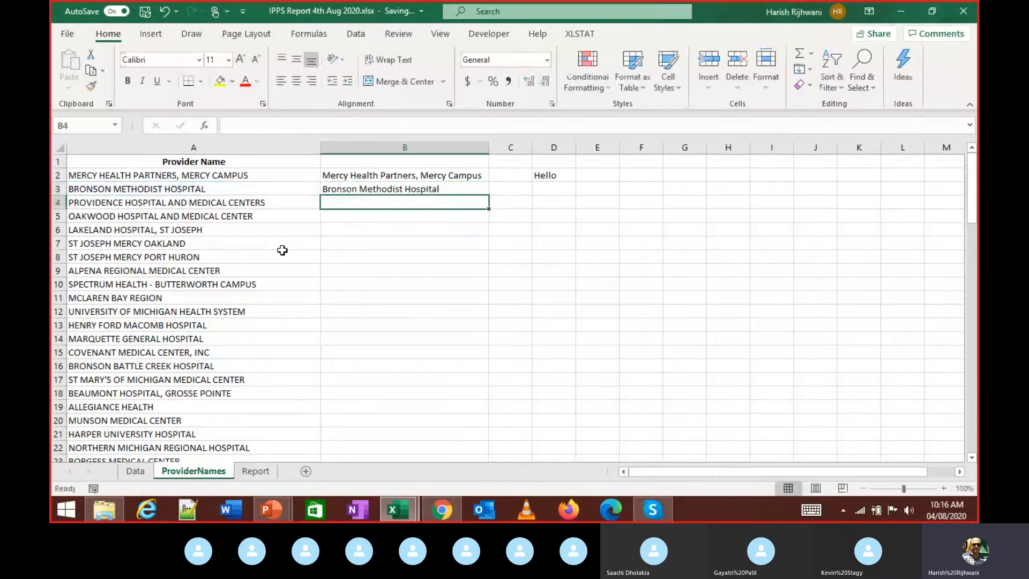
- Enter a PROPER formula in B4 showing Providence Hospital And Medical Centers
text(=pro)
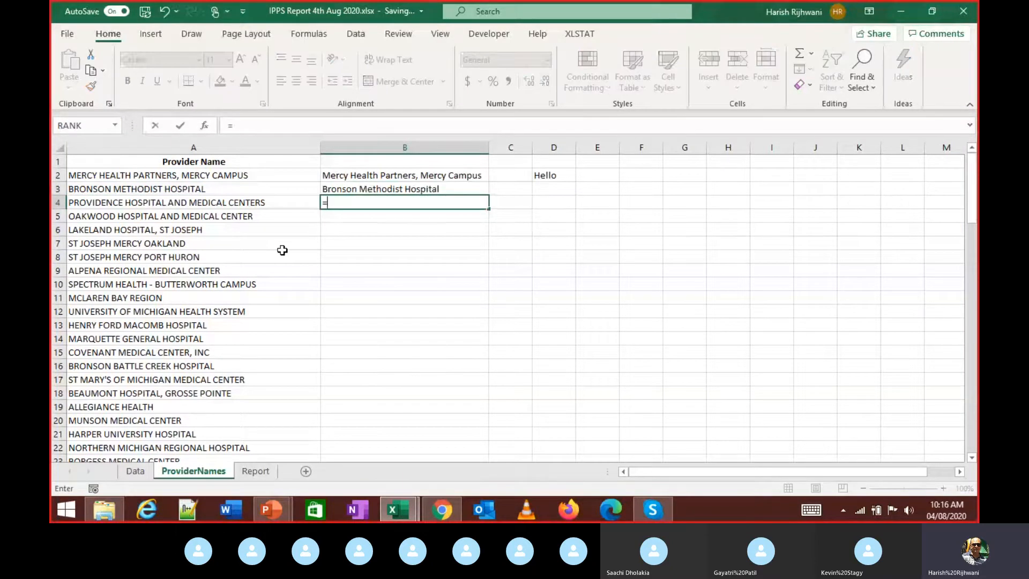
key(Down)
key(Down)
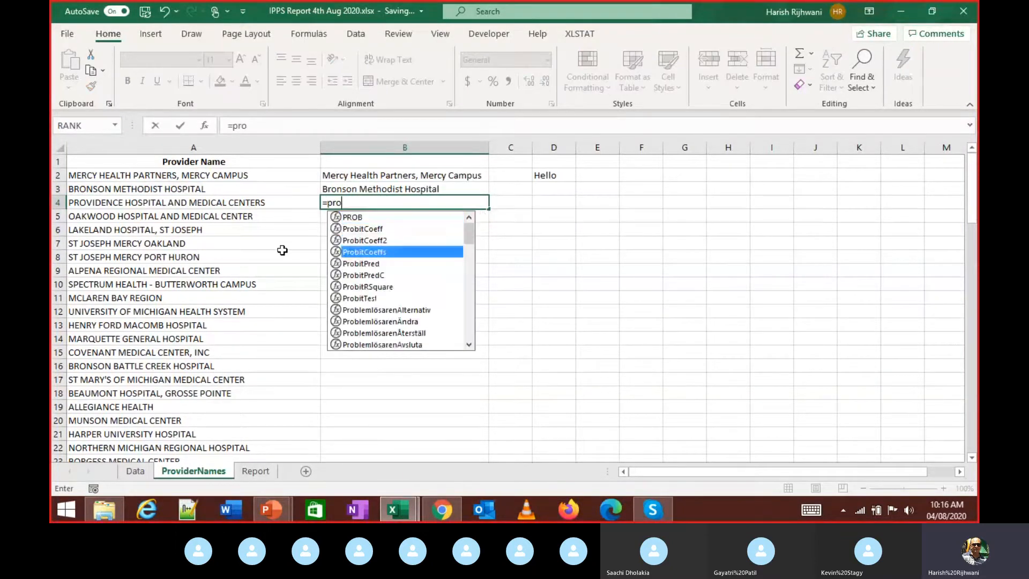
text(per)
key(Tab)
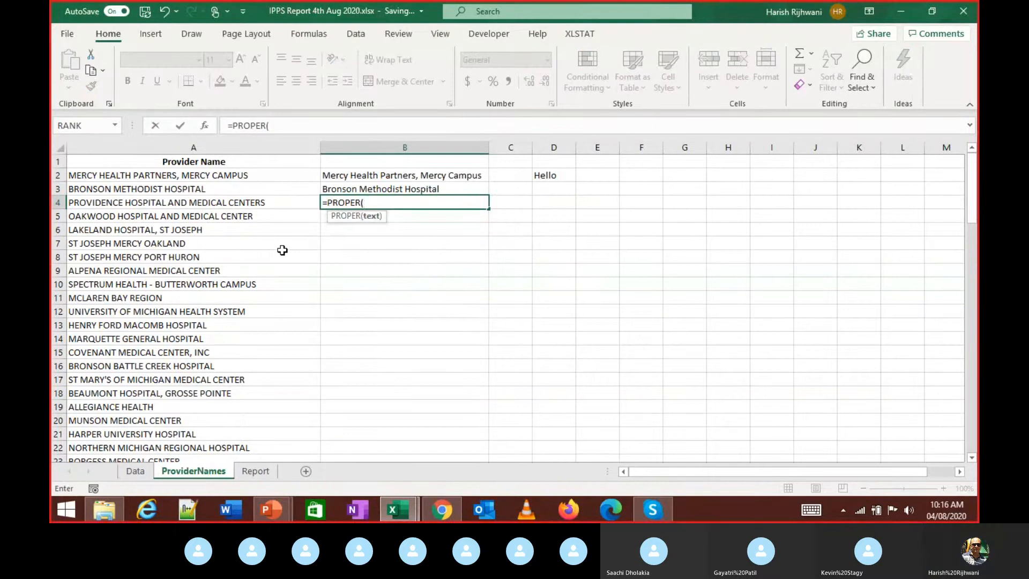
key(Left)
key(Return)
key(Up)
key(Up)
key(Up)
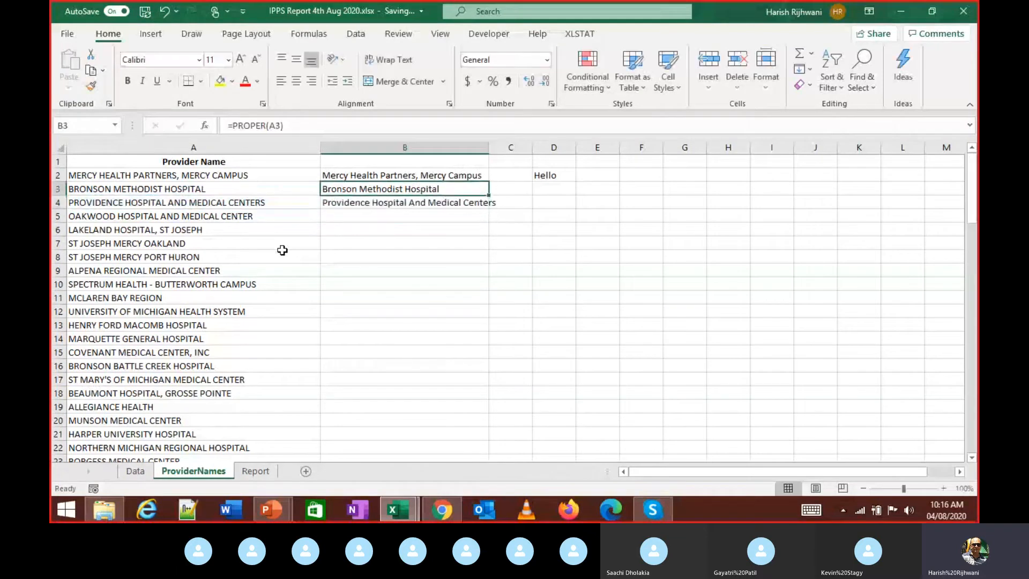
key(Down)
key(Down)
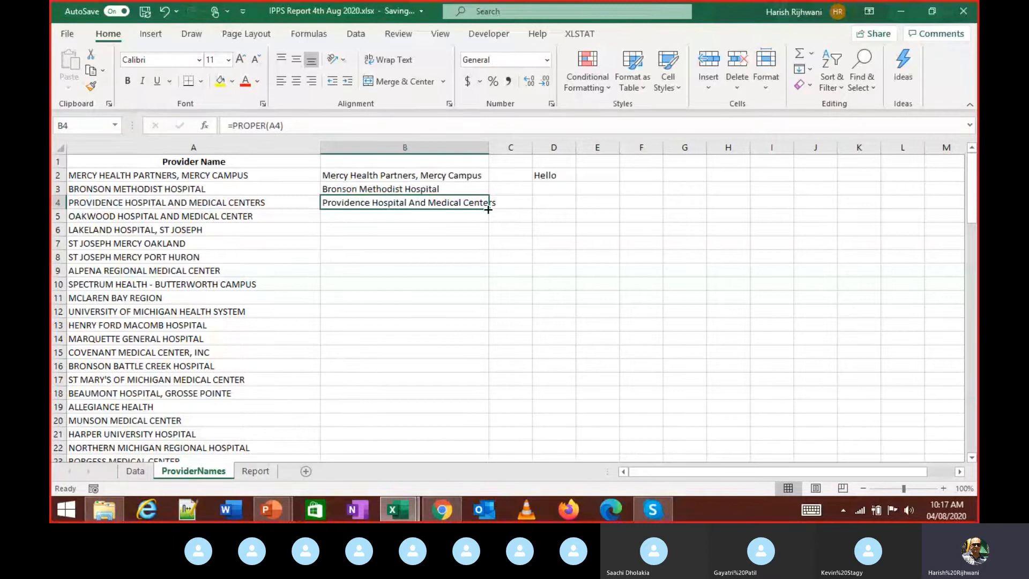
- Fill B4's PROPER formula down to B93 and check the last row's result
double_click(488, 209)
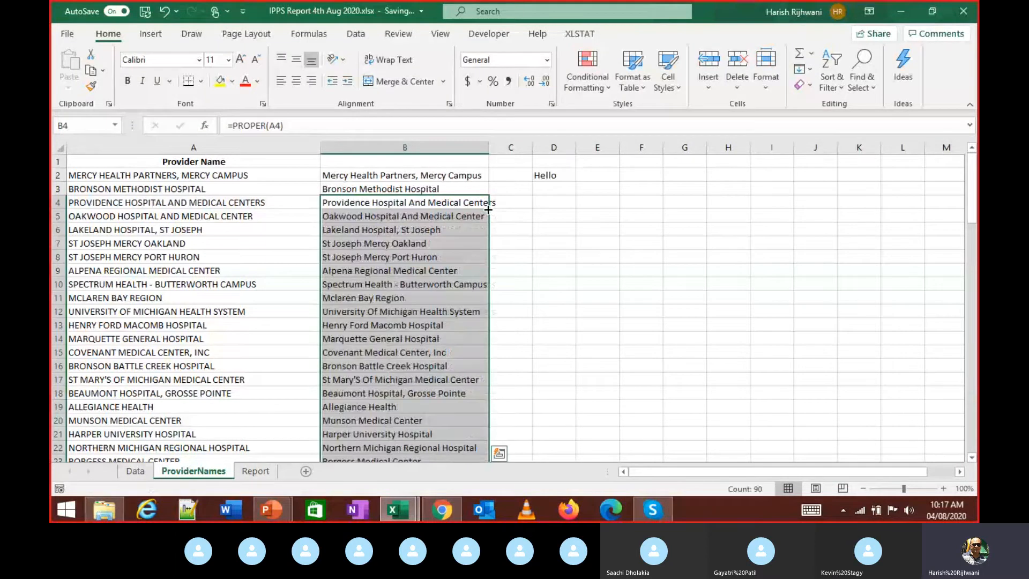
key(ctrl+Down)
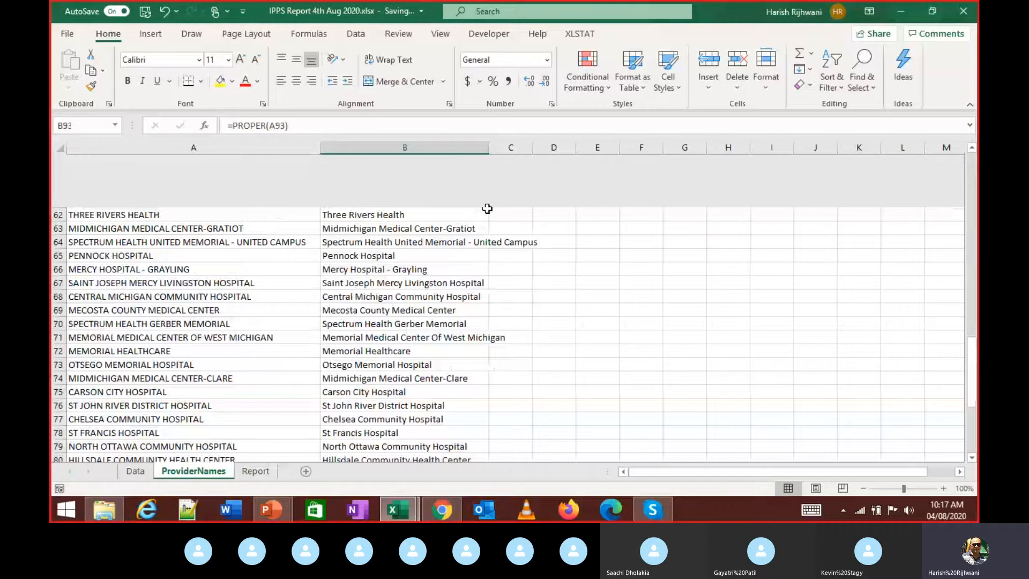
key(ctrl+Up)
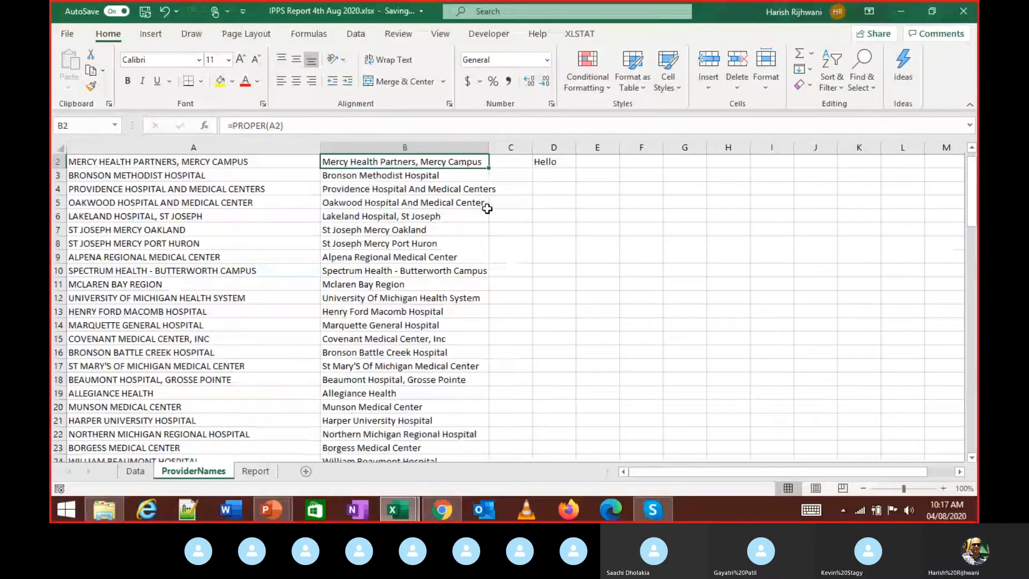
click(487, 206)
key(Up)
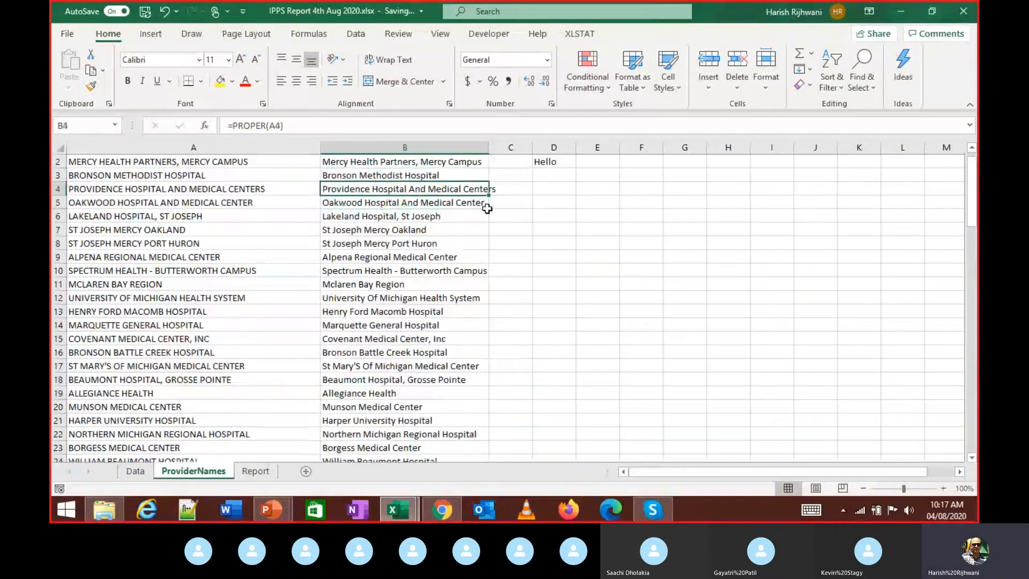
key(ctrl+Down)
key(Left)
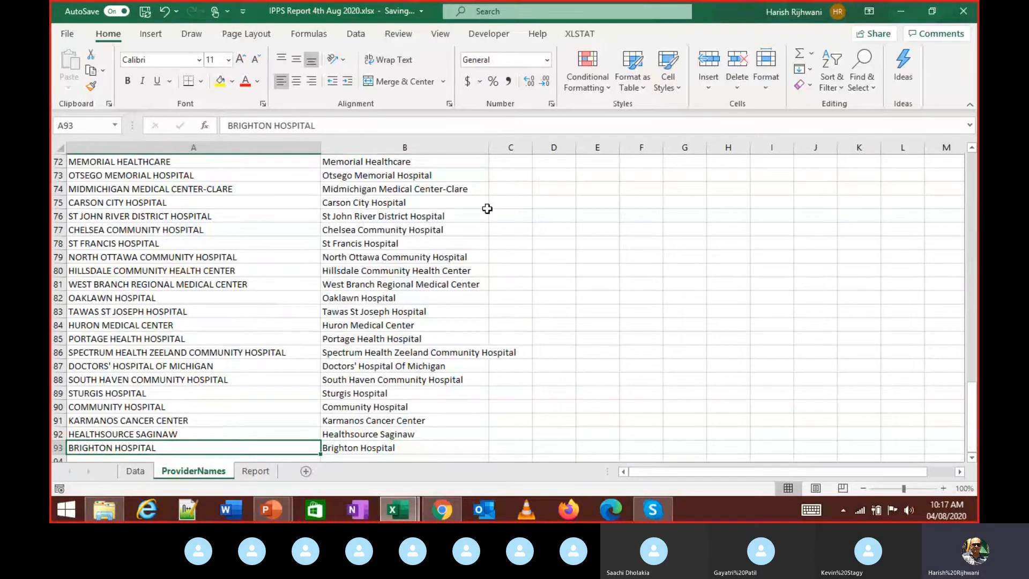
key(Right)
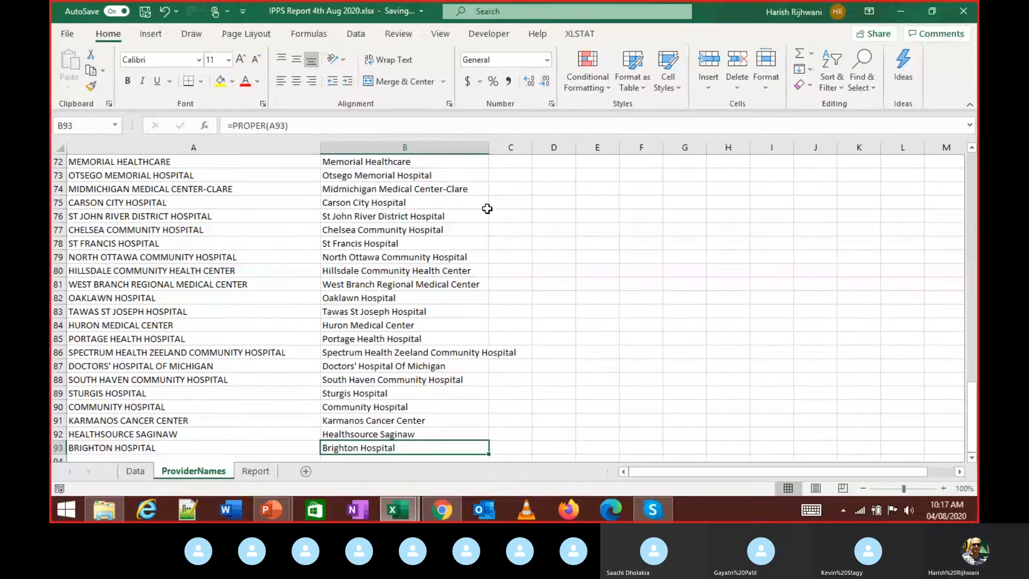
- Undo the fill, confirm the list ends at row 93, refill column B, then switch to Skype
key(ctrl+z)
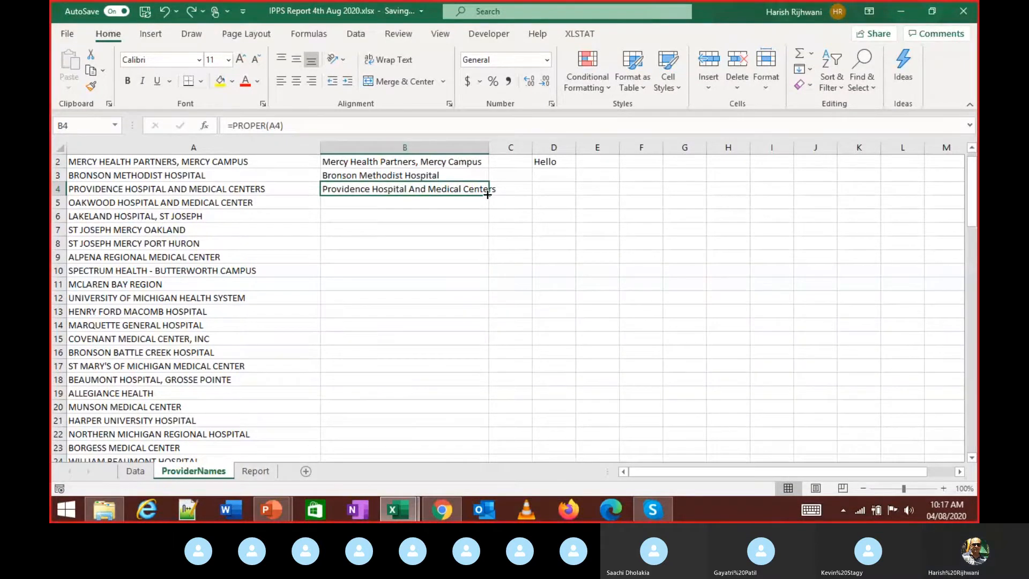
key(Down)
key(Left)
key(ctrl+Down)
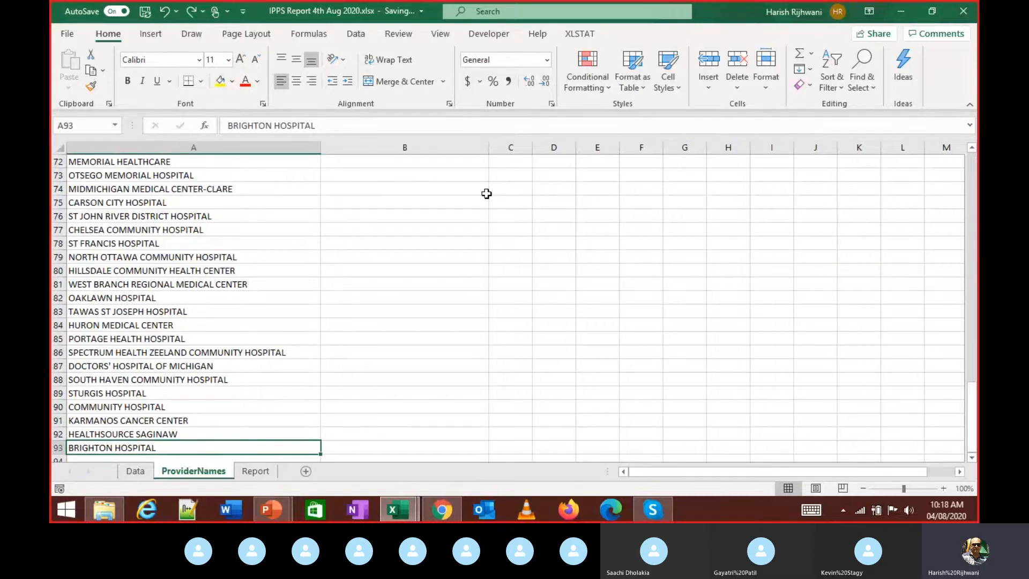
key(Right)
key(ctrl+Up)
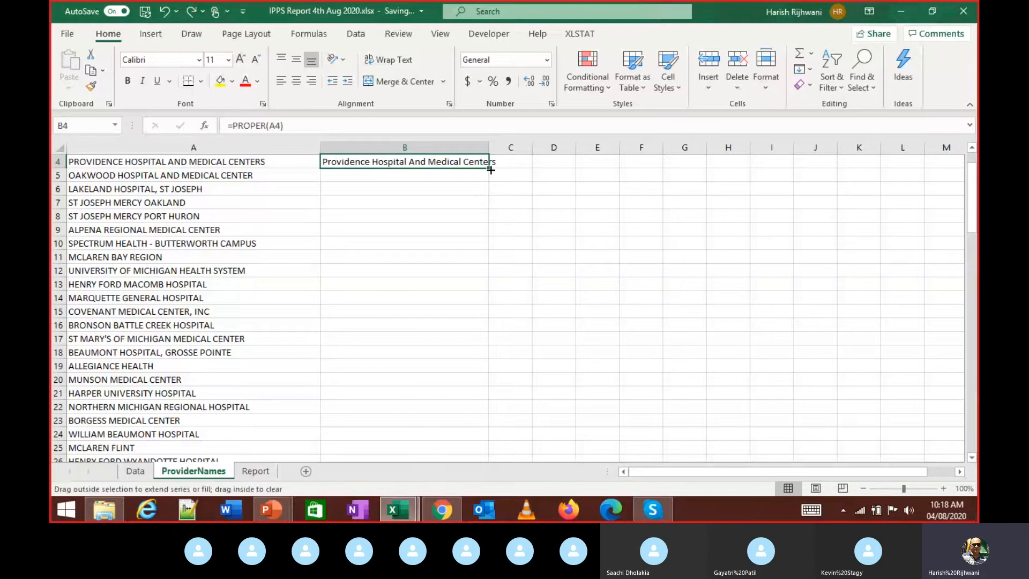
double_click(488, 168)
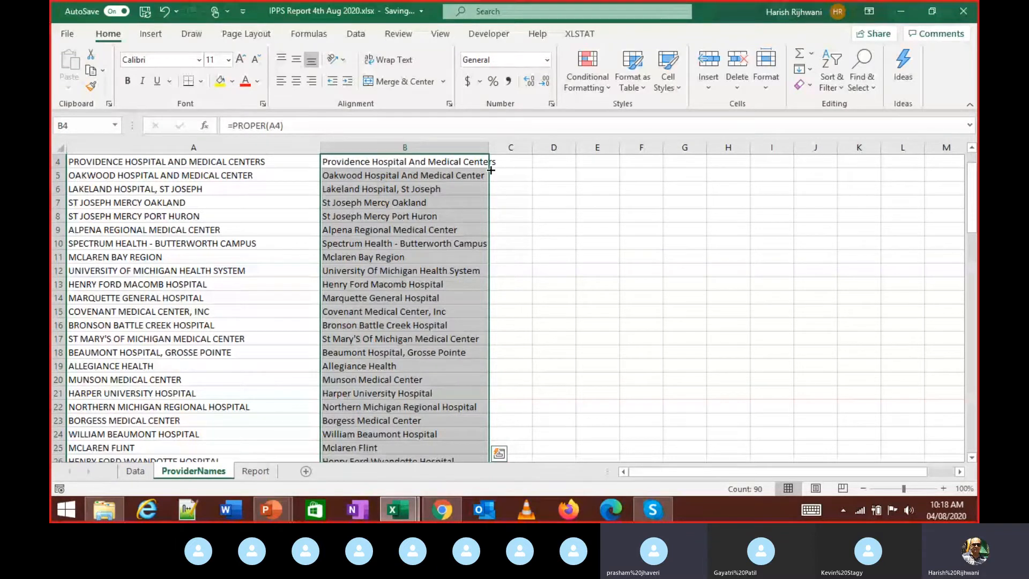
key(alt+Tab)
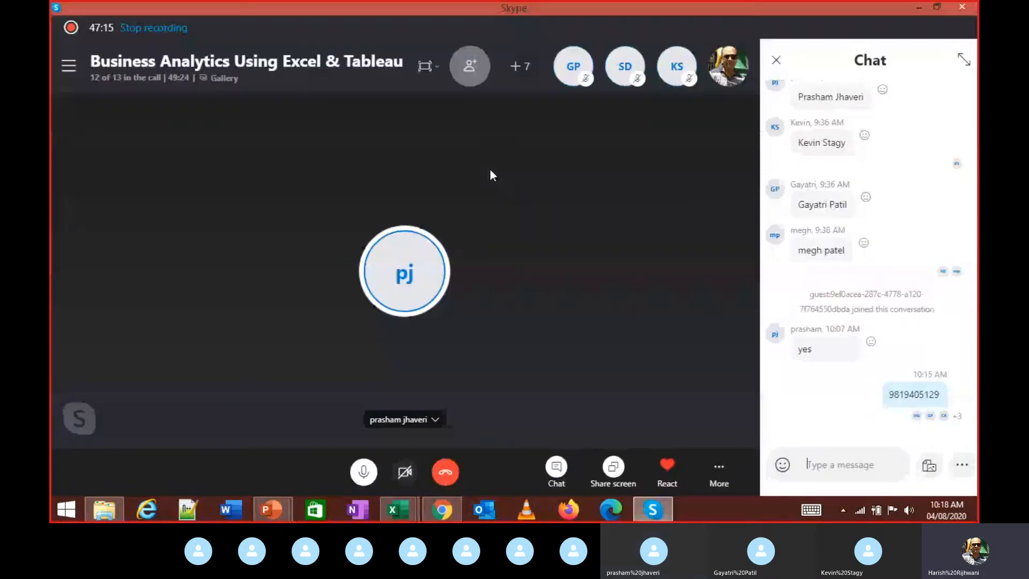
- Choose Stop sharing from the Skype call's Share screen menu
click(613, 466)
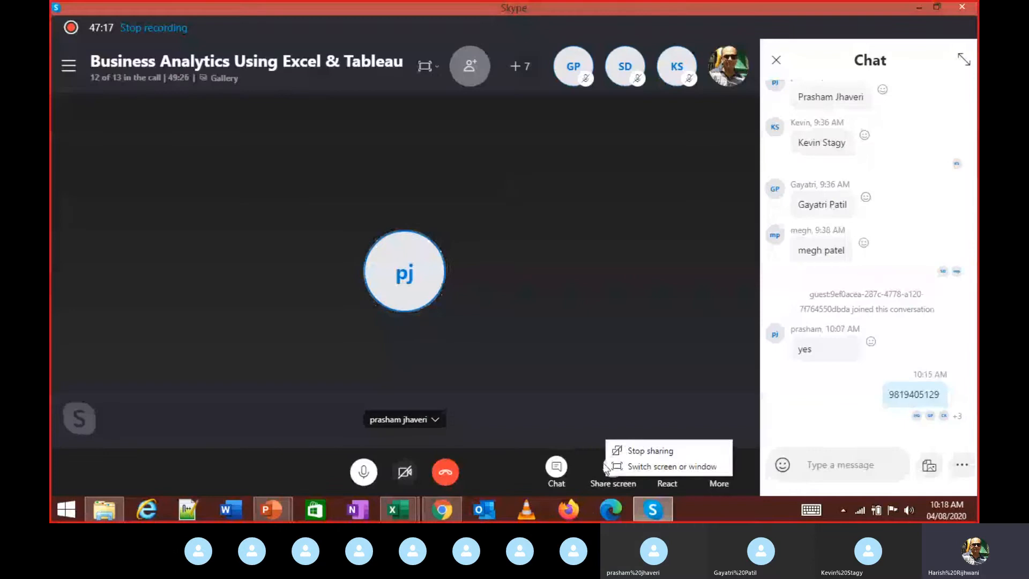
click(636, 450)
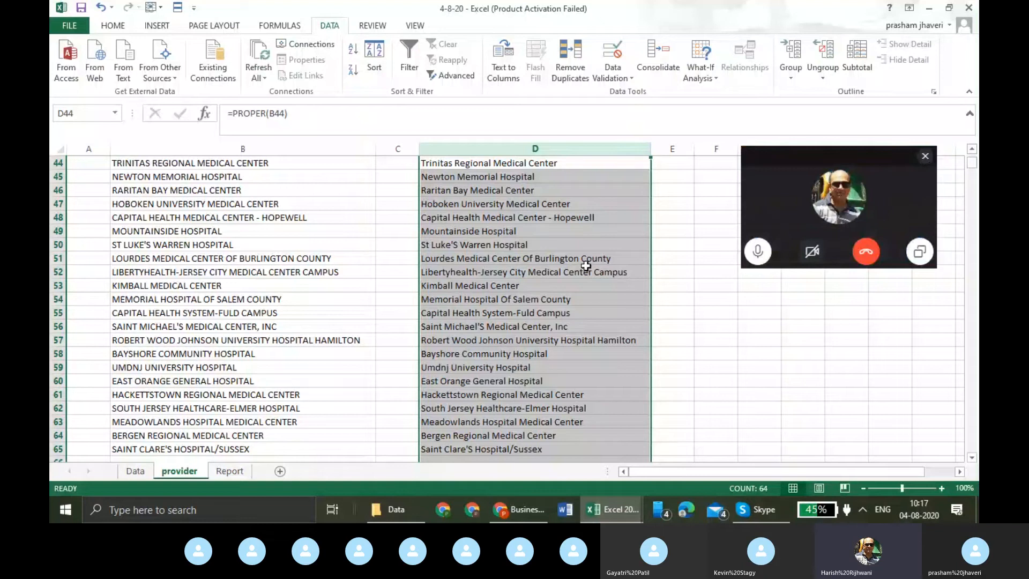
- Undo the column D PROPER fill and enter =PROPER(B2) in C2
key(ctrl+z)
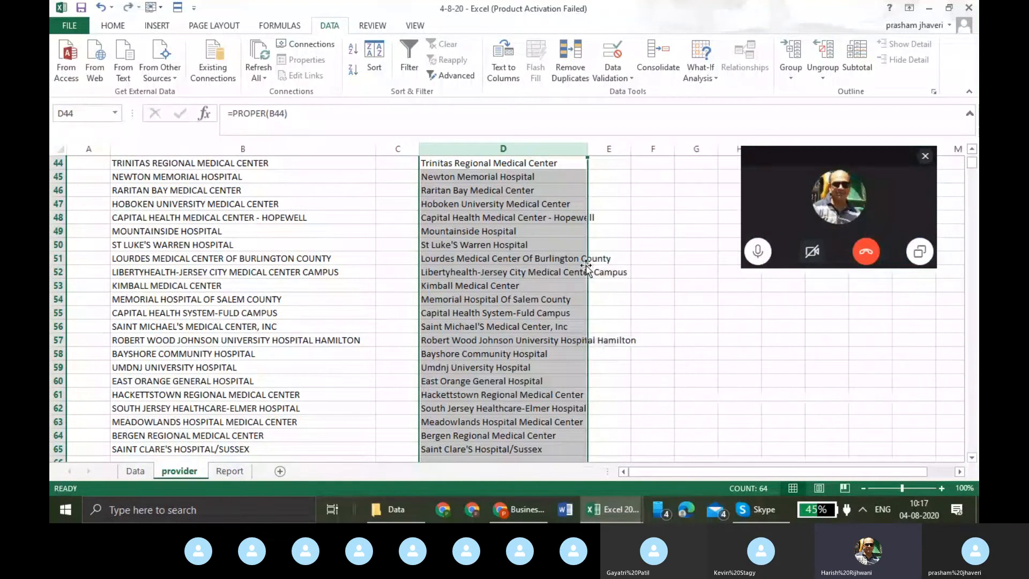
key(ctrl+z)
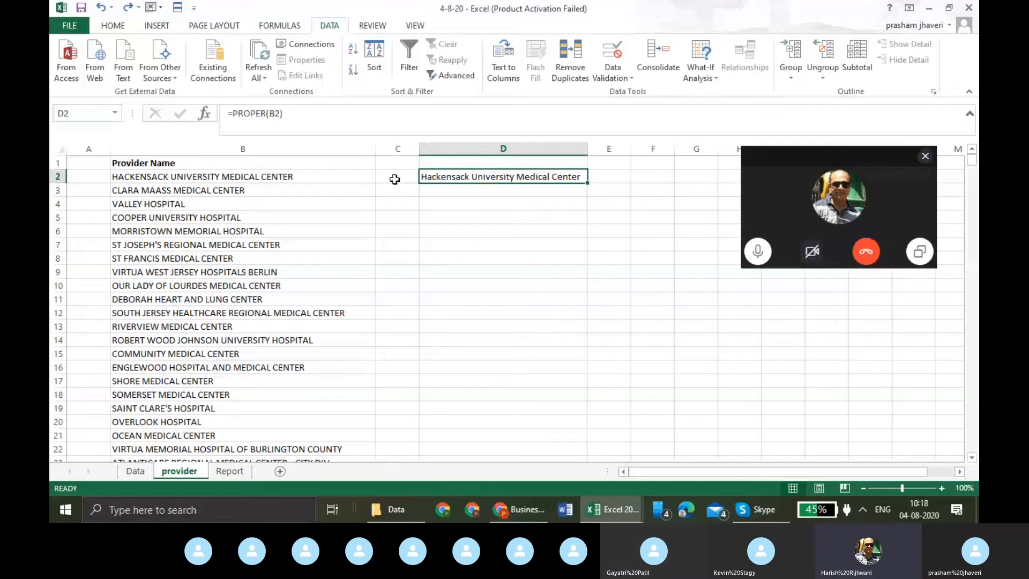
click(394, 179)
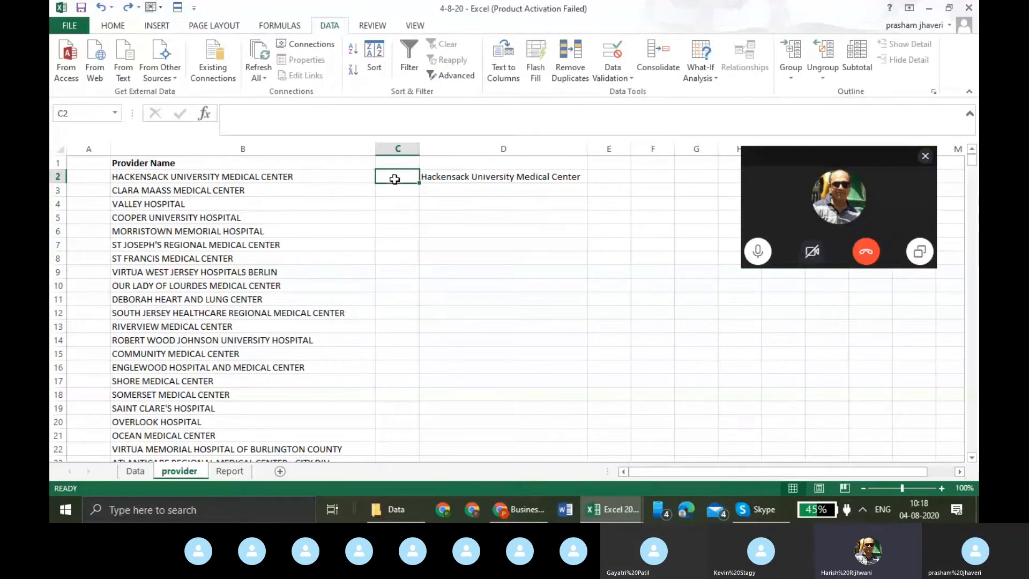
text(=pro)
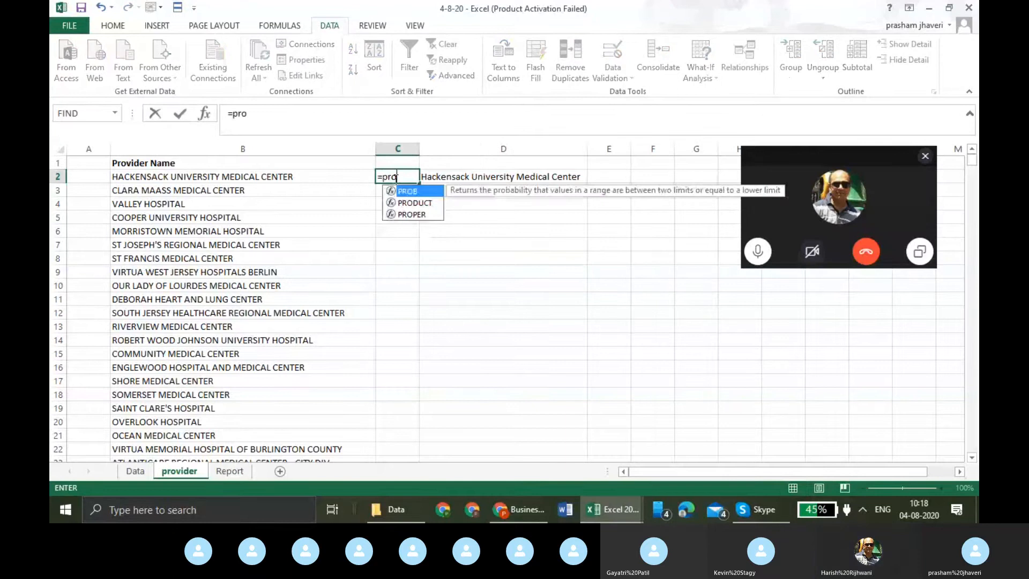
key(Down)
key(Down)
key(Tab)
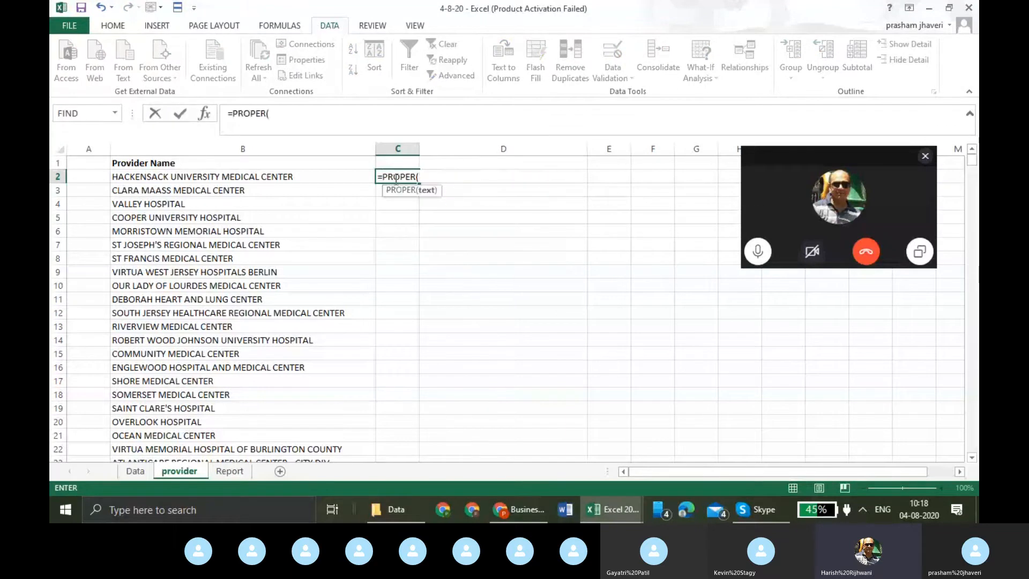
click(346, 176)
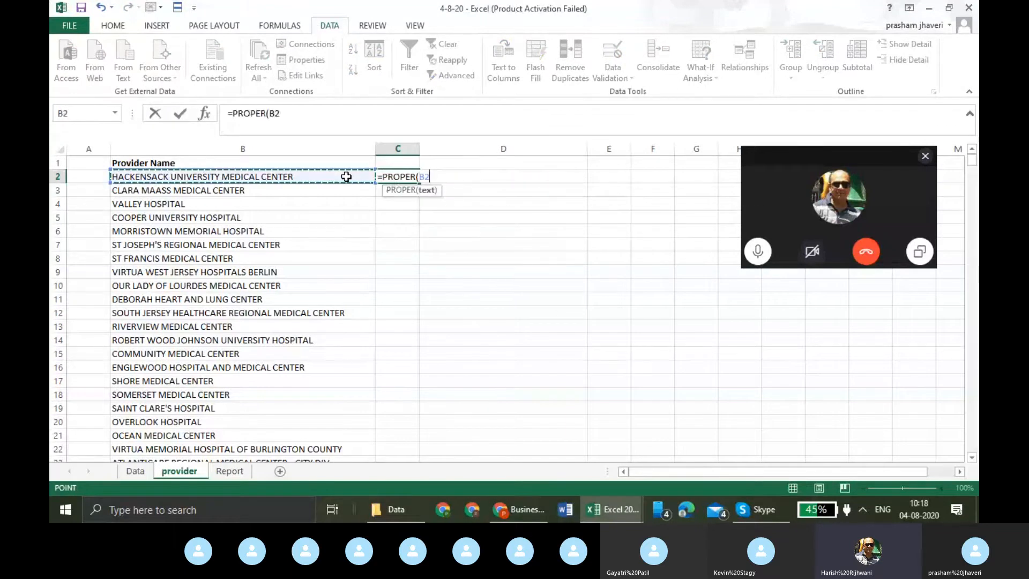
text())
key(Return)
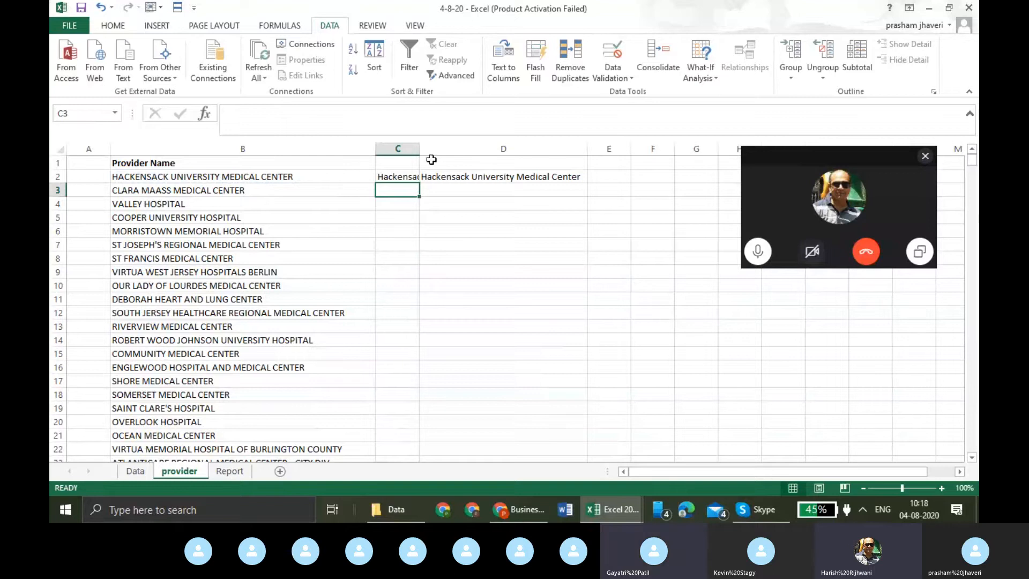
- Fill C2's formula down column C, clear D2, and auto-fit column C's width
double_click(419, 182)
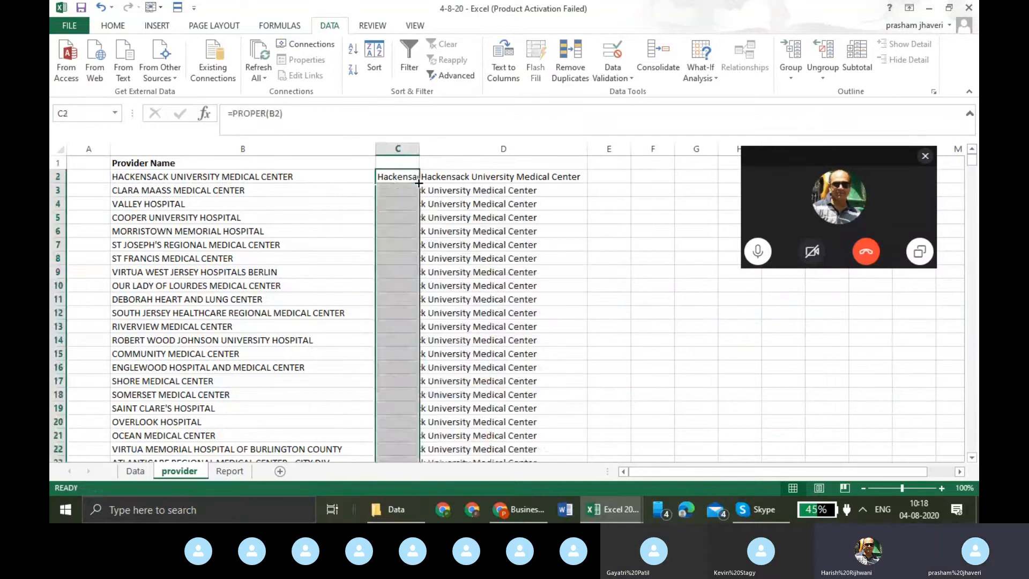
click(458, 177)
key(Delete)
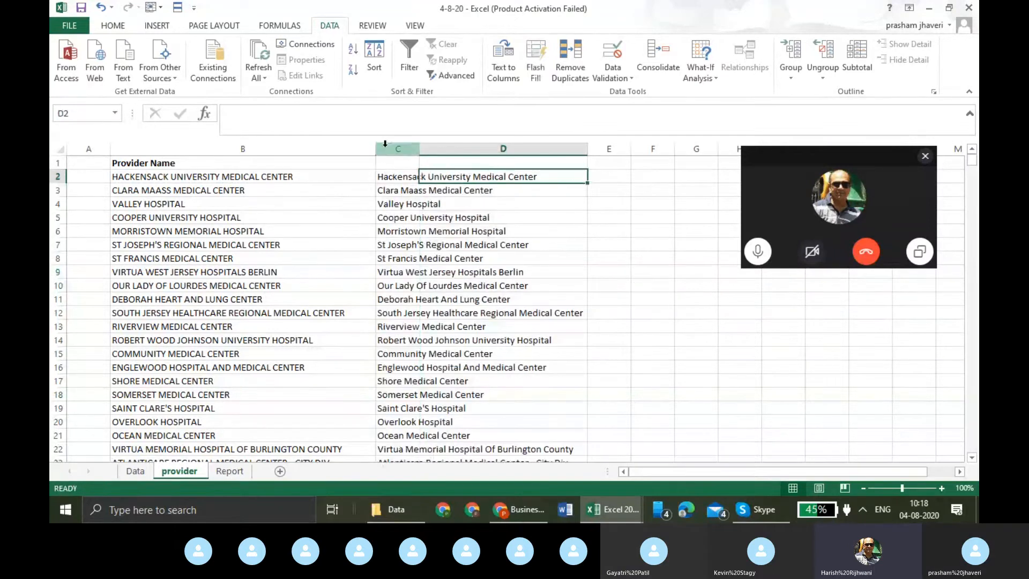
click(414, 148)
double_click(419, 148)
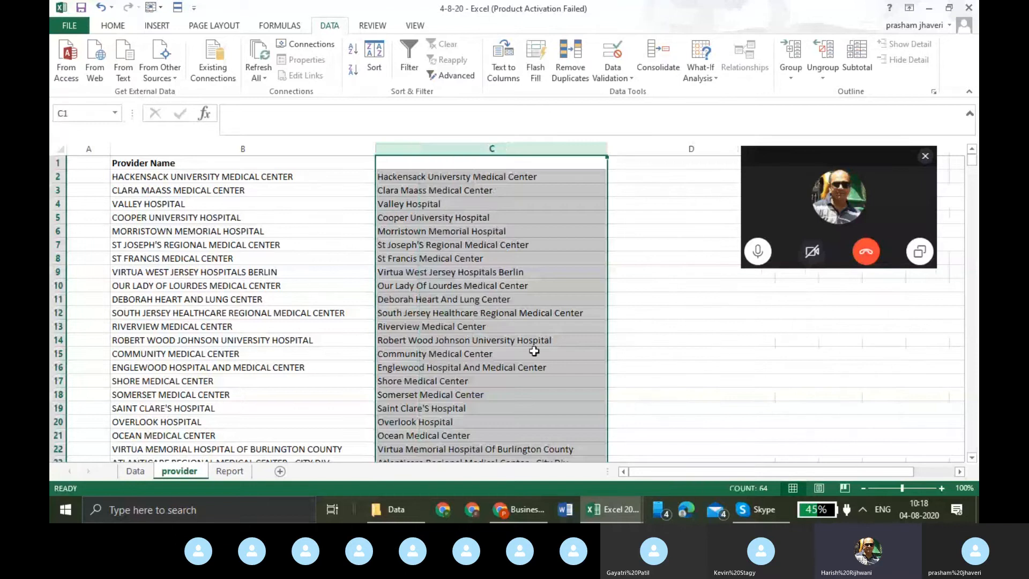
click(533, 353)
scroll(533, 357, down, 5)
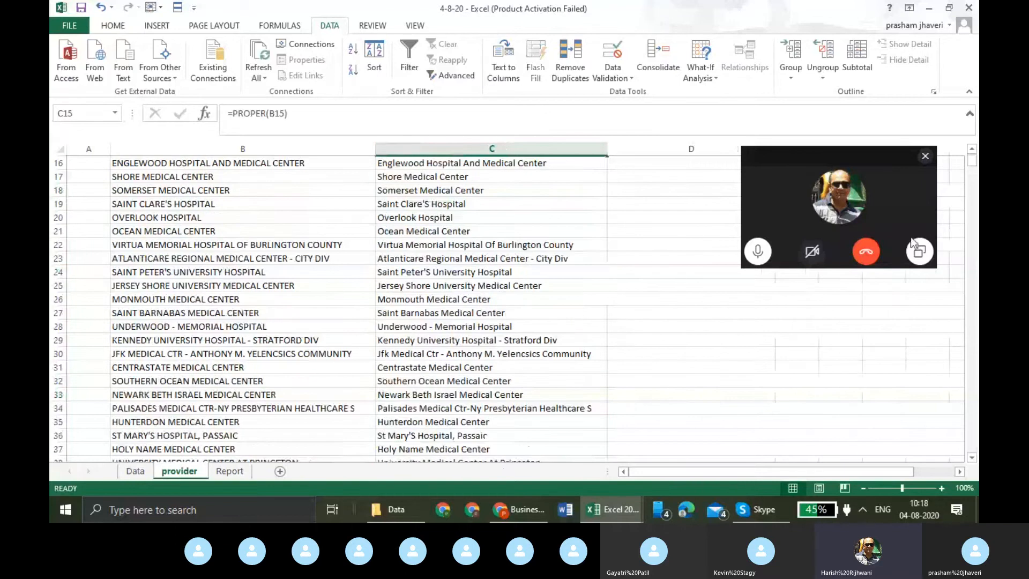
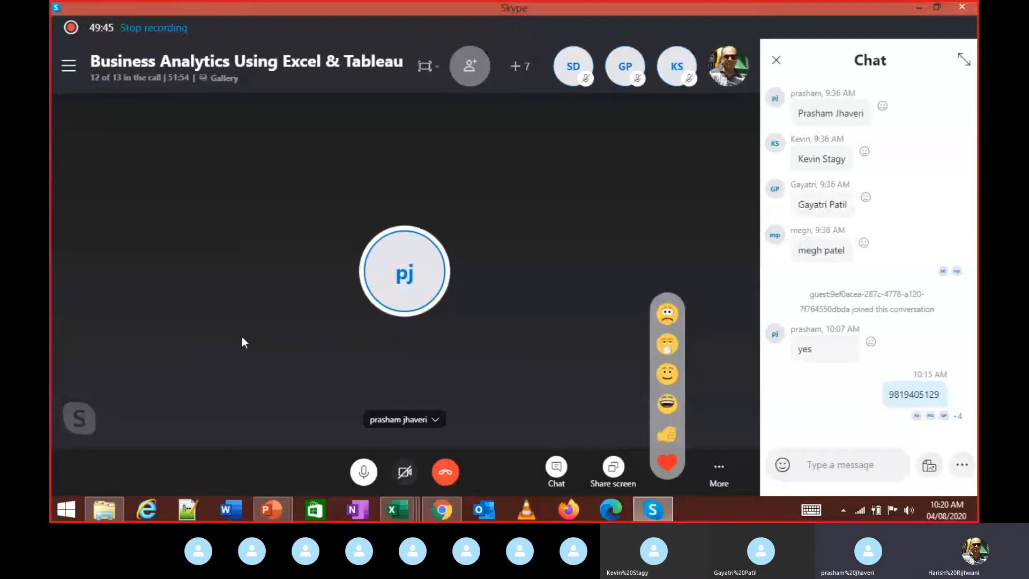
- Switch from the Skype call to the IPPS Report 4th Aug 2020 workbook's ProviderNames sheet
key(alt+Tab)
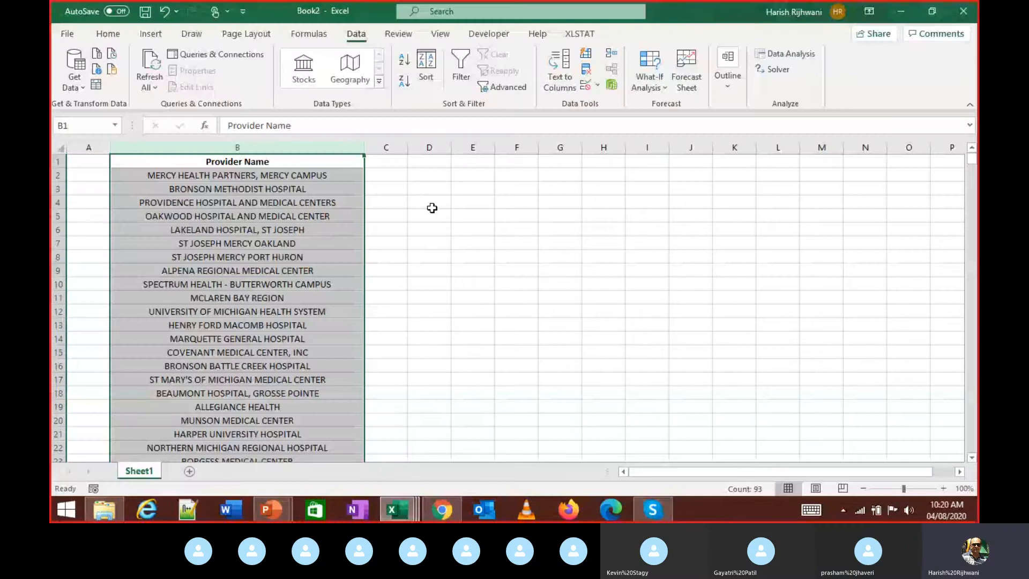
key(alt+Tab)
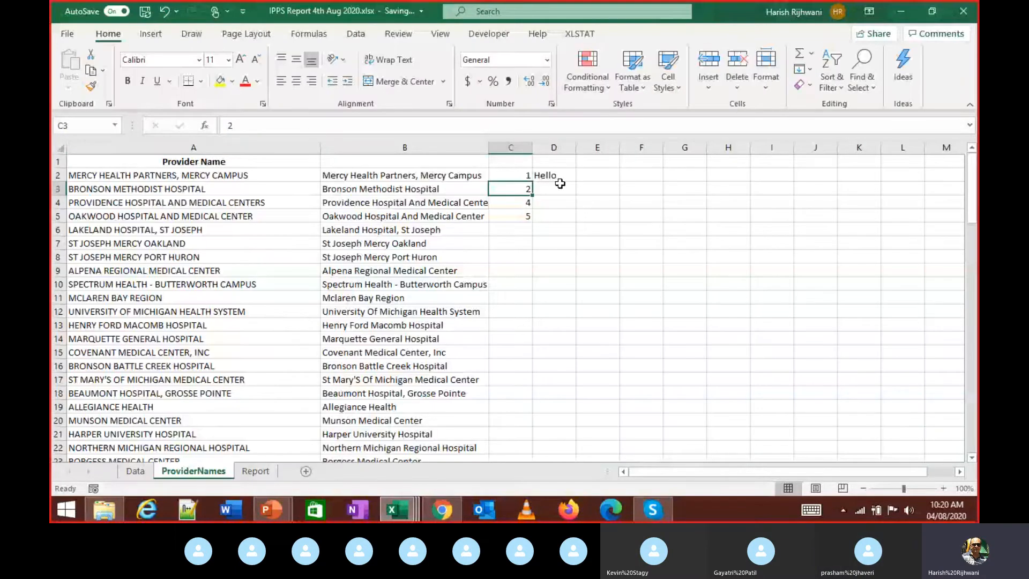
- Fill D2's Hello formula down column D to row 93
key(Down)
key(Up)
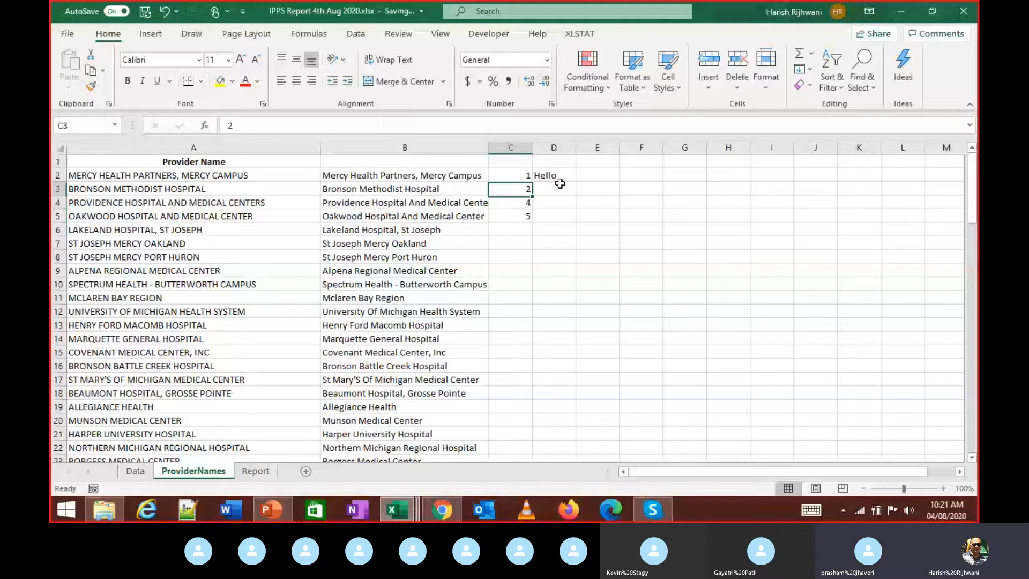
click(561, 177)
double_click(576, 181)
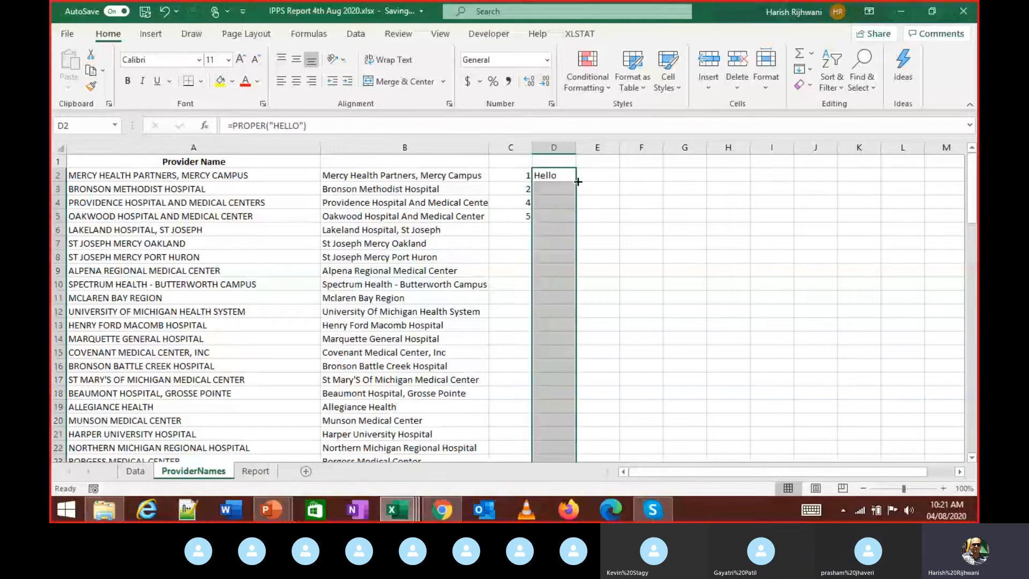
scroll(570, 210, down, 20)
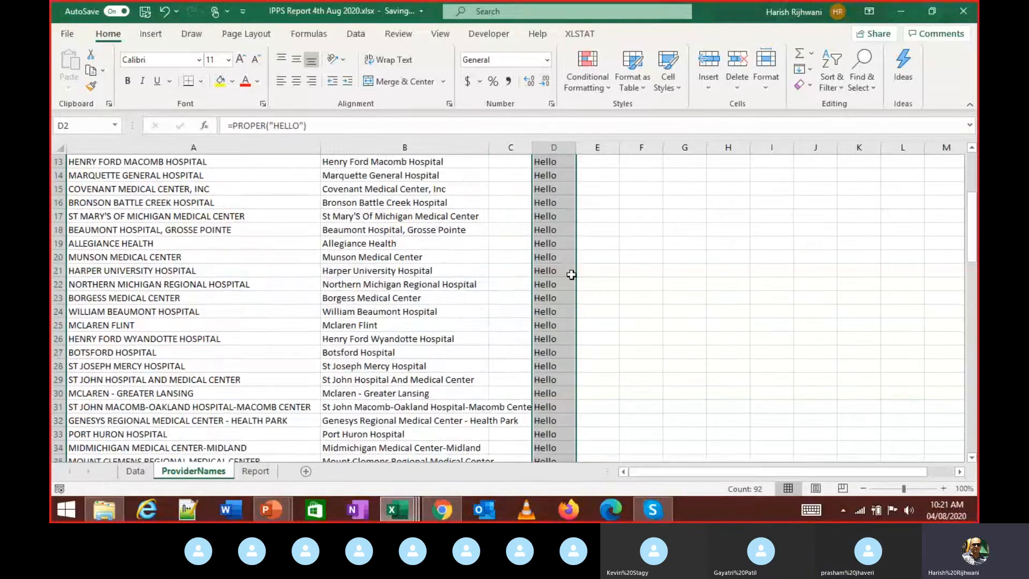
scroll(558, 303, up, 3)
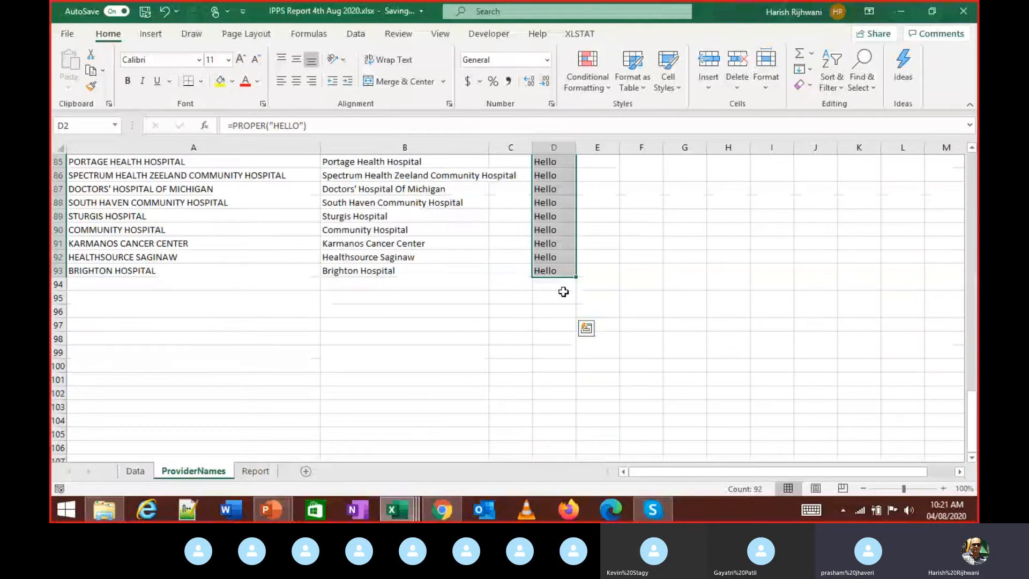
scroll(563, 291, up, 20)
scroll(565, 281, up, 4)
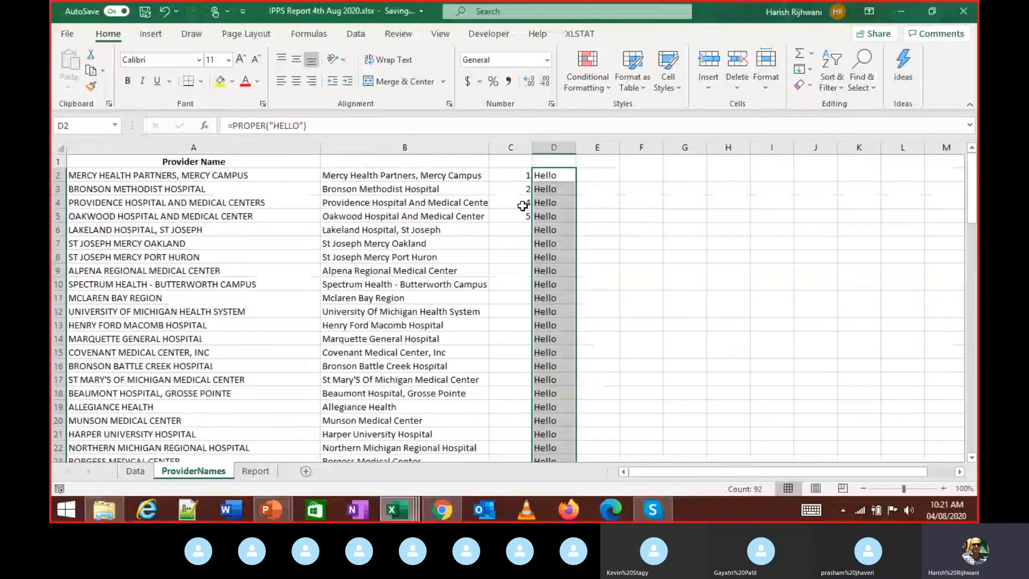
- Clear the test numbers 1, 2, 4 and 5 from C2:C5
click(523, 204)
key(Up)
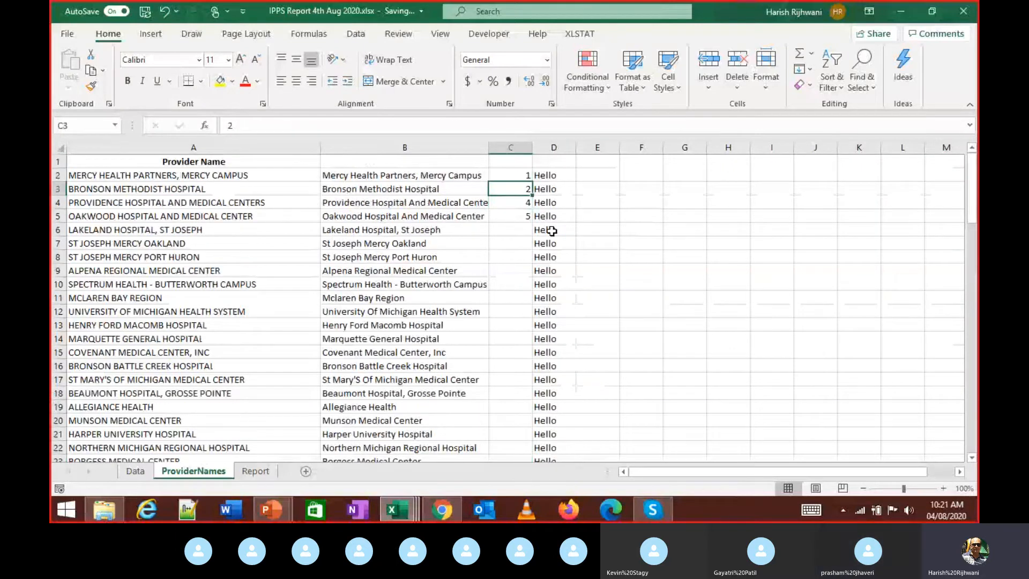
key(Up)
key(shift+Down)
key(shift+Down)
key(shift+Down)
key(Delete)
- Undo the clear, the Hello fill-down and the number entries, then reselect D2
key(ctrl+z)
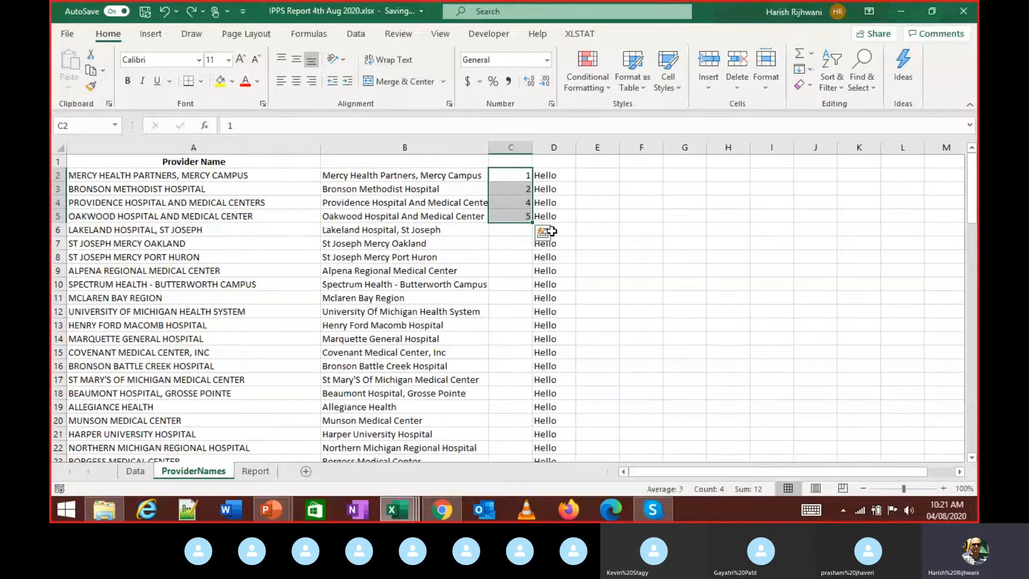
key(ctrl+z)
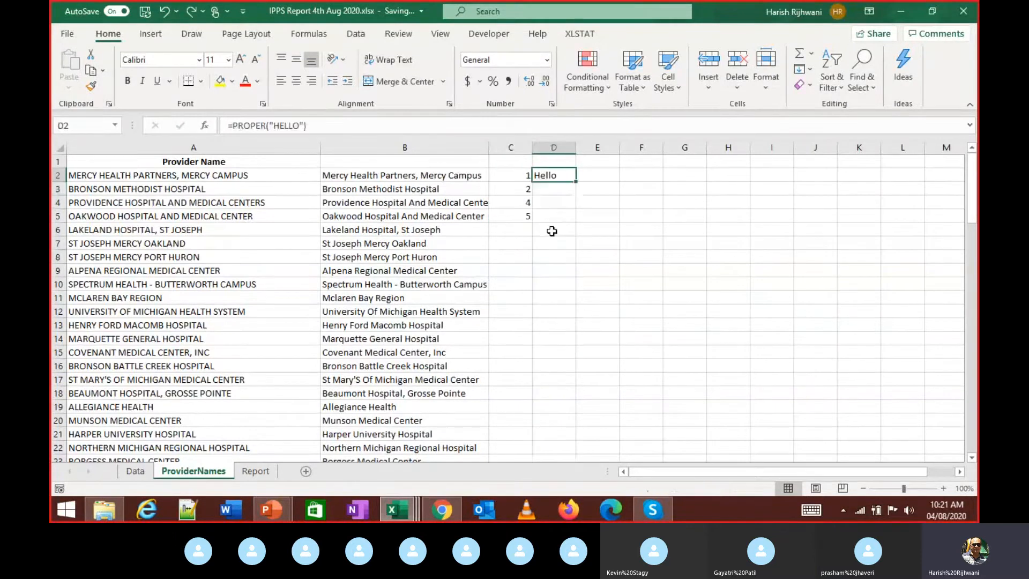
key(ctrl+z)
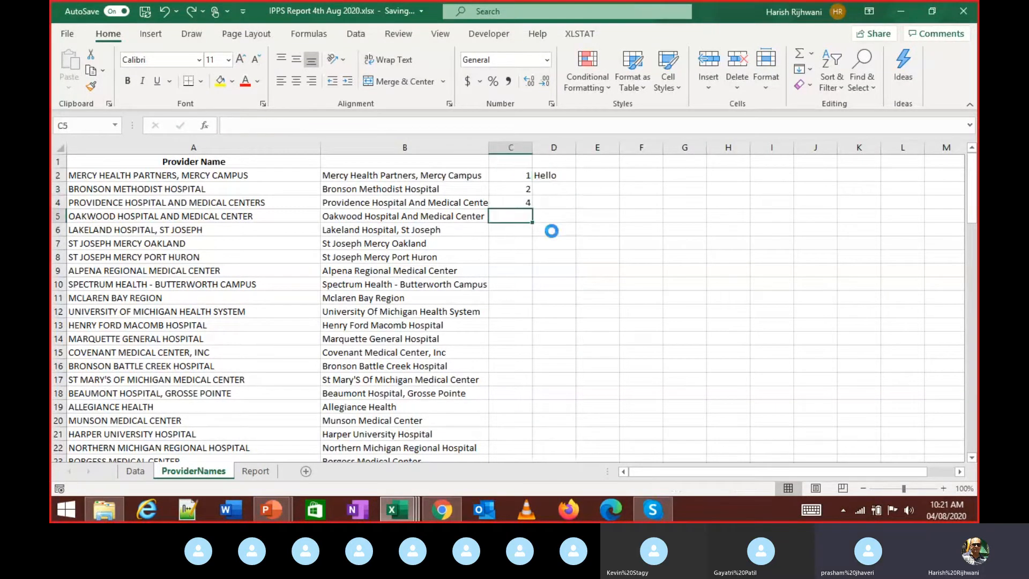
key(ctrl+z)
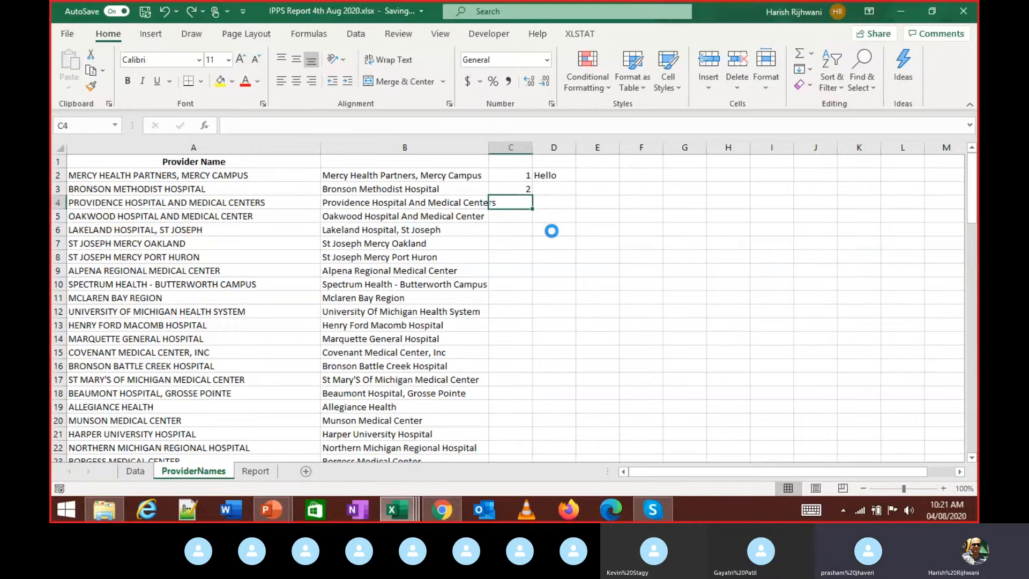
key(ctrl+z)
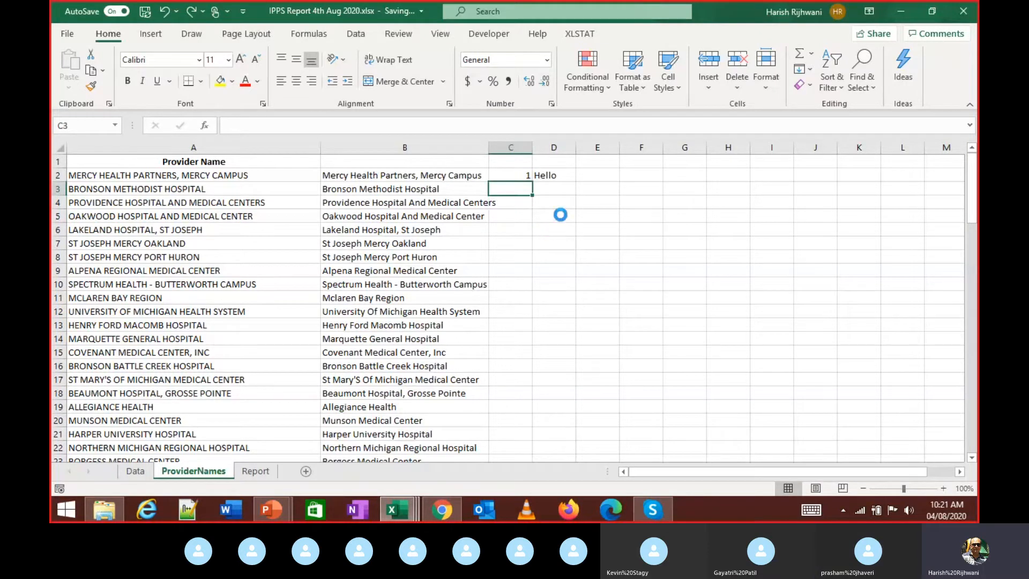
key(ctrl+z)
click(567, 175)
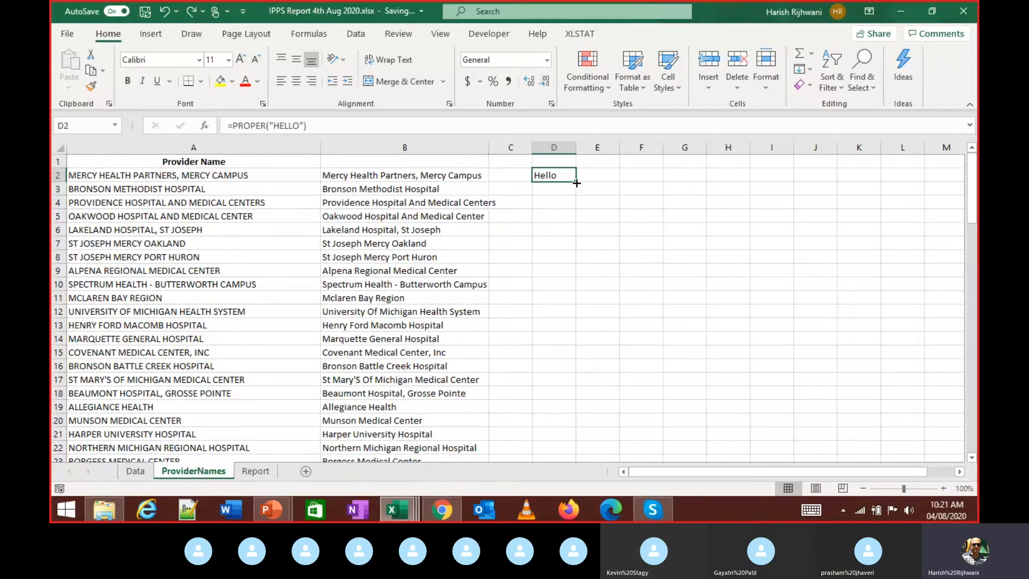
- Enter 1 in C2 and 2 in C3
click(501, 172)
text(1)
key(Return)
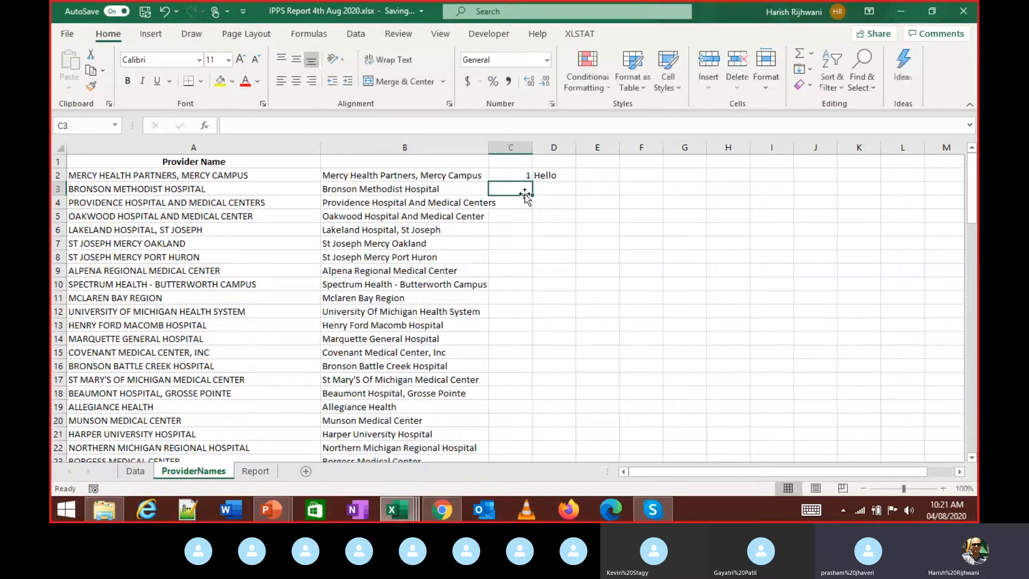
text(2)
- Fill D2's Hello down column D to row 93 and check the PROPER formula in B93
click(555, 180)
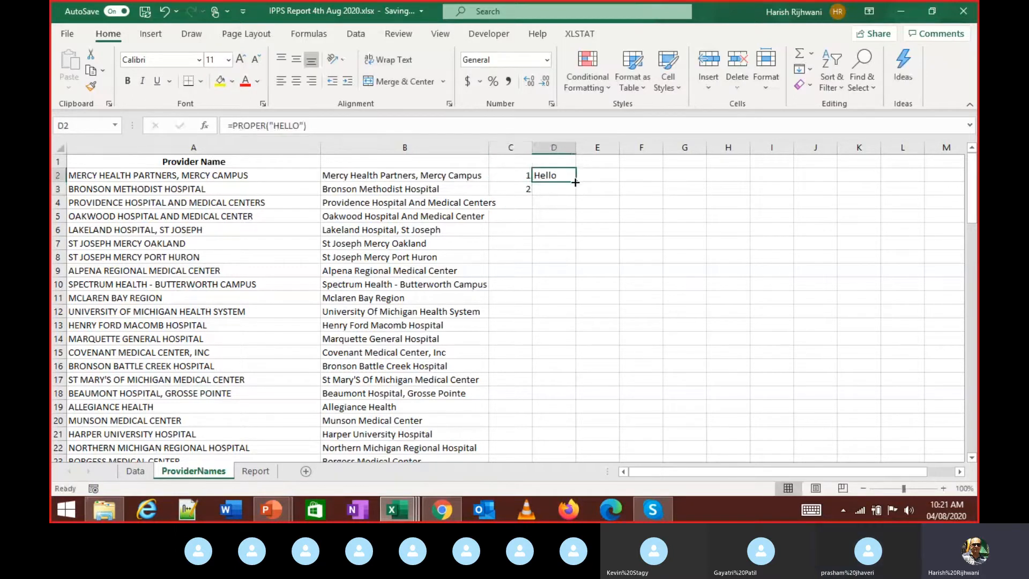
double_click(575, 181)
scroll(474, 255, down, 3)
scroll(473, 254, down, 7)
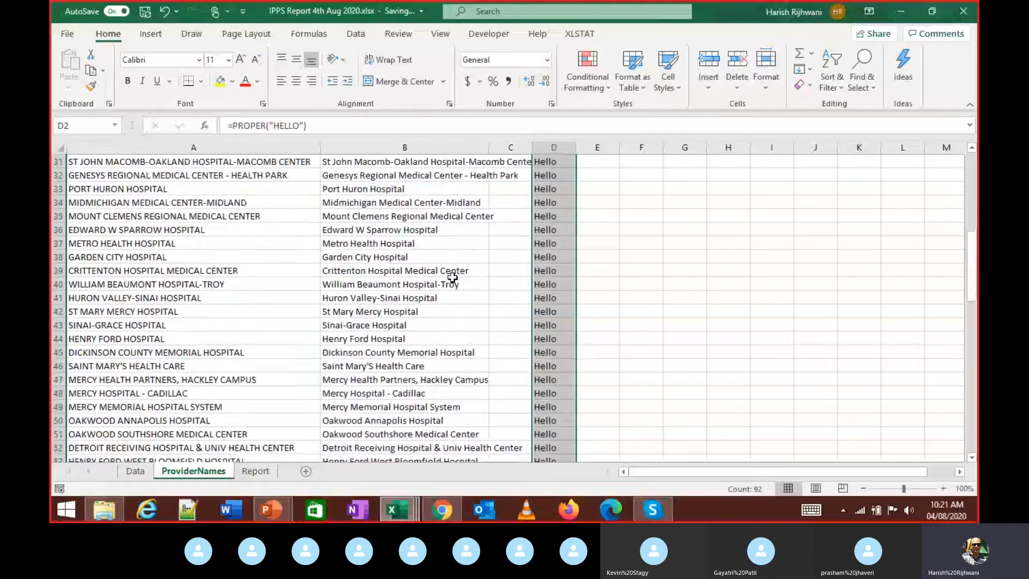
scroll(452, 278, down, 20)
click(422, 186)
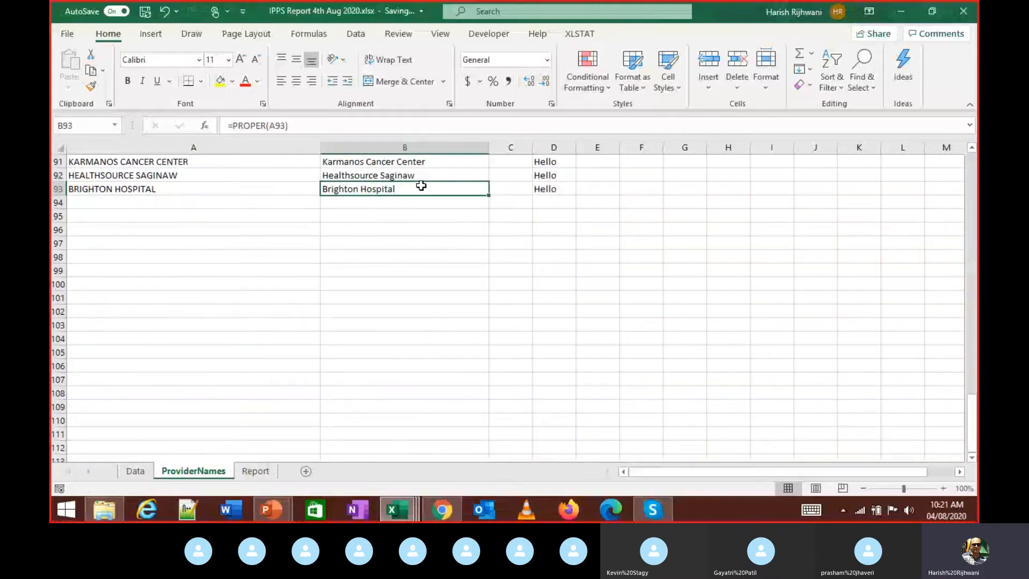
scroll(517, 213, up, 8)
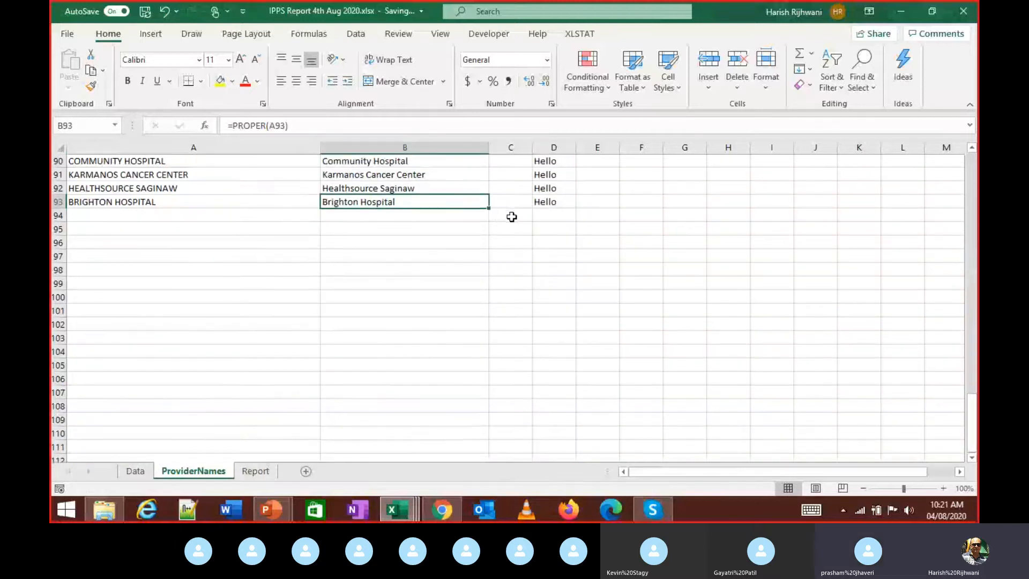
scroll(517, 214, up, 20)
- Clear the proper-case names from B3 down to B93
click(549, 177)
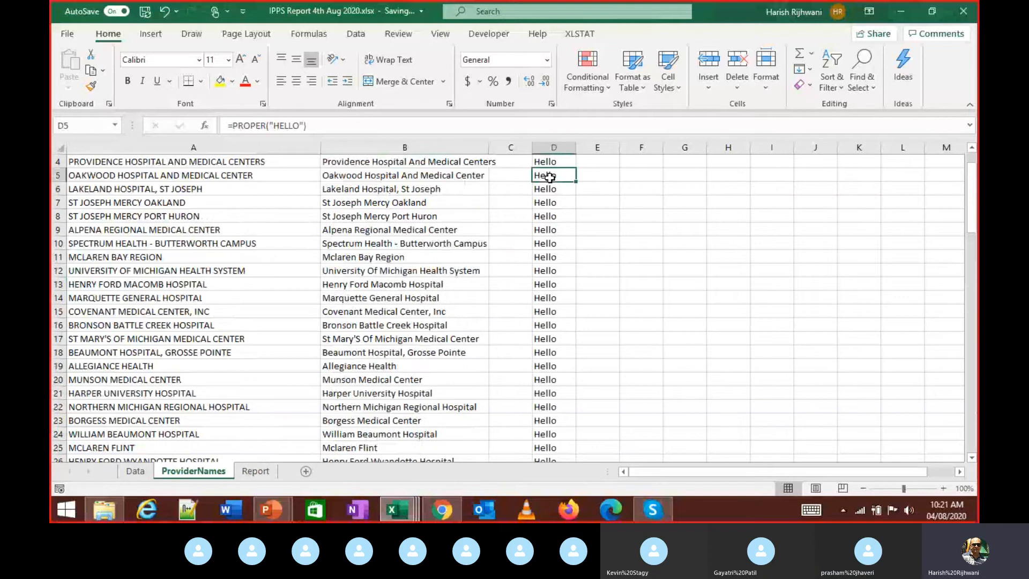
key(Up)
key(Up)
key(Up)
key(Up)
key(Down)
key(Left)
key(Left)
key(Down)
key(Down)
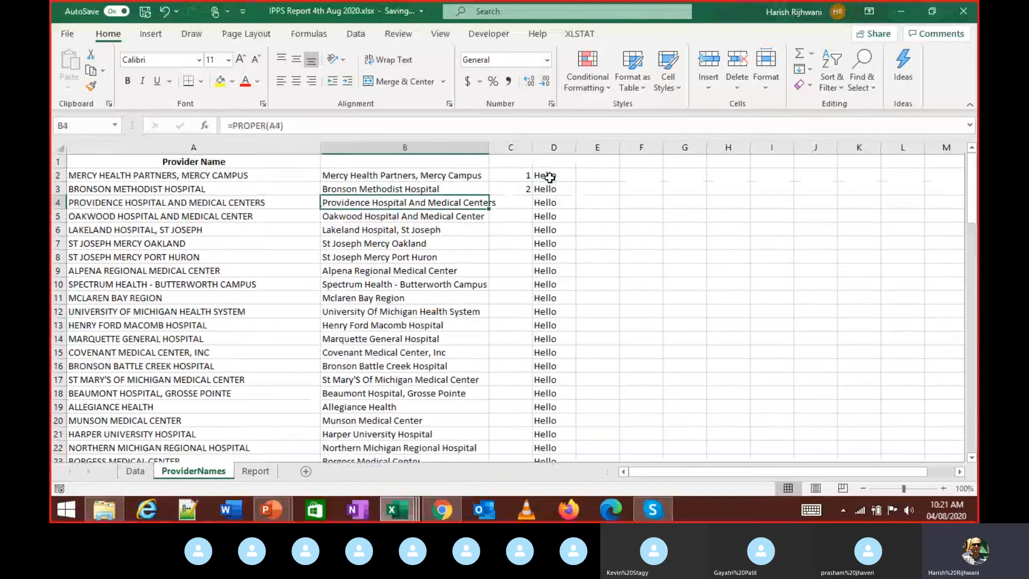
key(ctrl+shift+Down)
key(Delete)
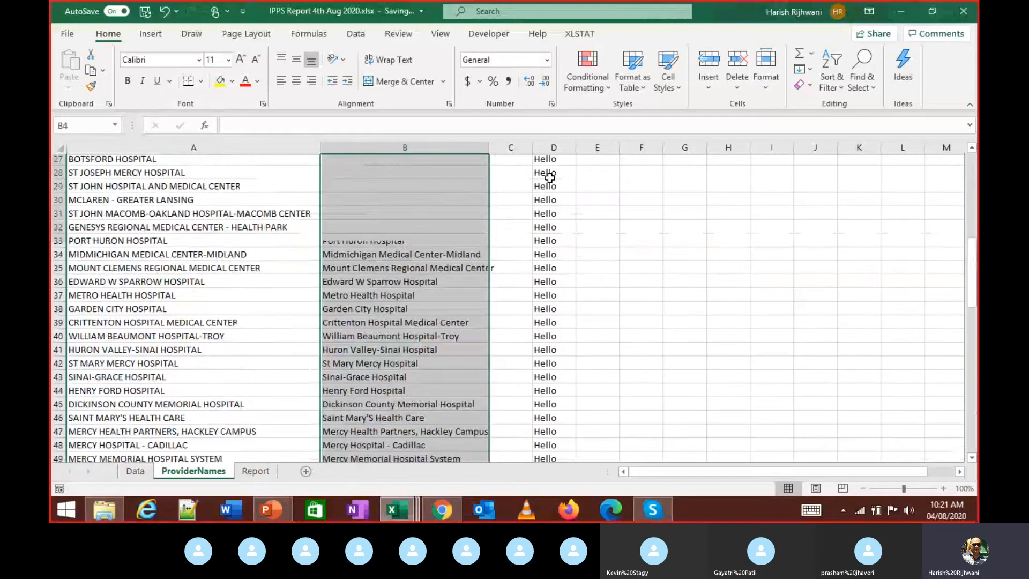
key(Up)
key(BackSpace)
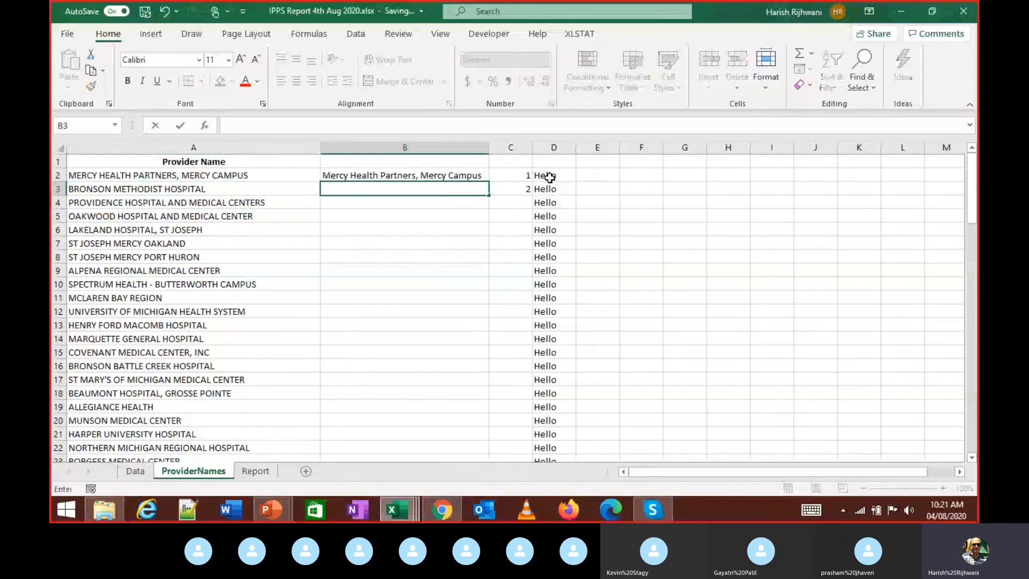
- Select column B from row 93 up to B2
key(Left)
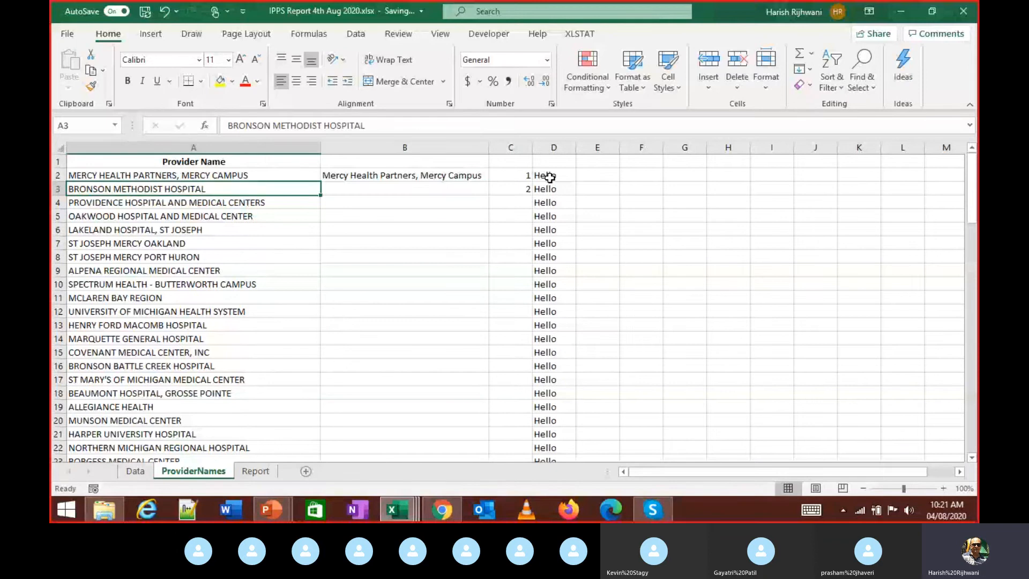
key(ctrl+Down)
key(Right)
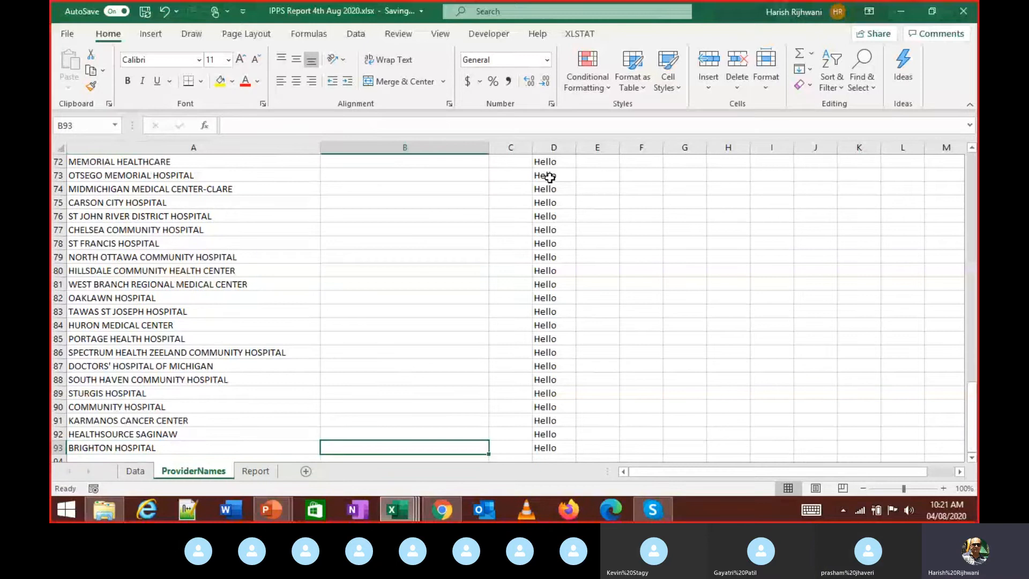
key(ctrl+shift+Up)
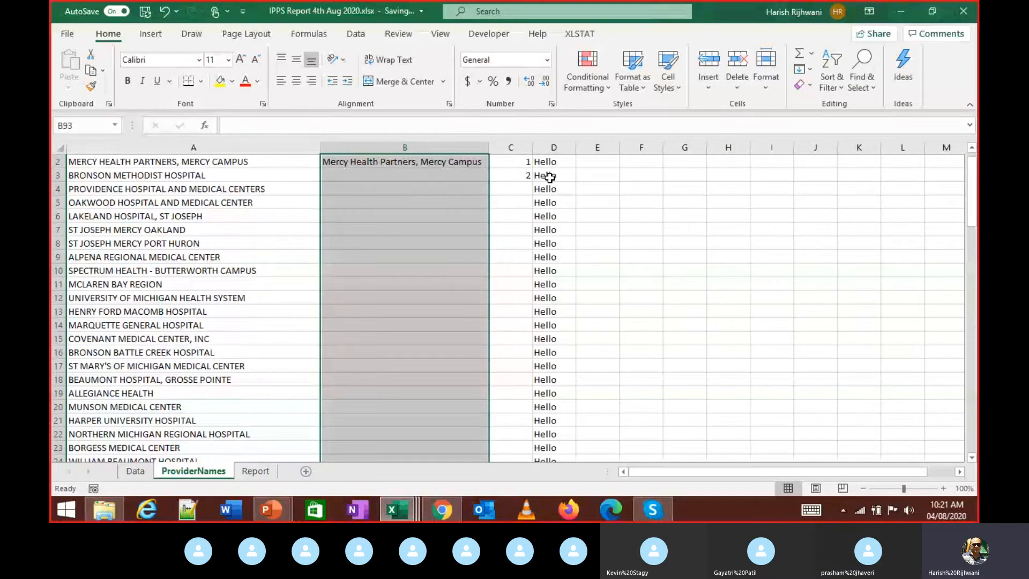
- Select B2:B10 so the =PROPER(A2) formula can fill the first nine rows
key(ctrl+Up)
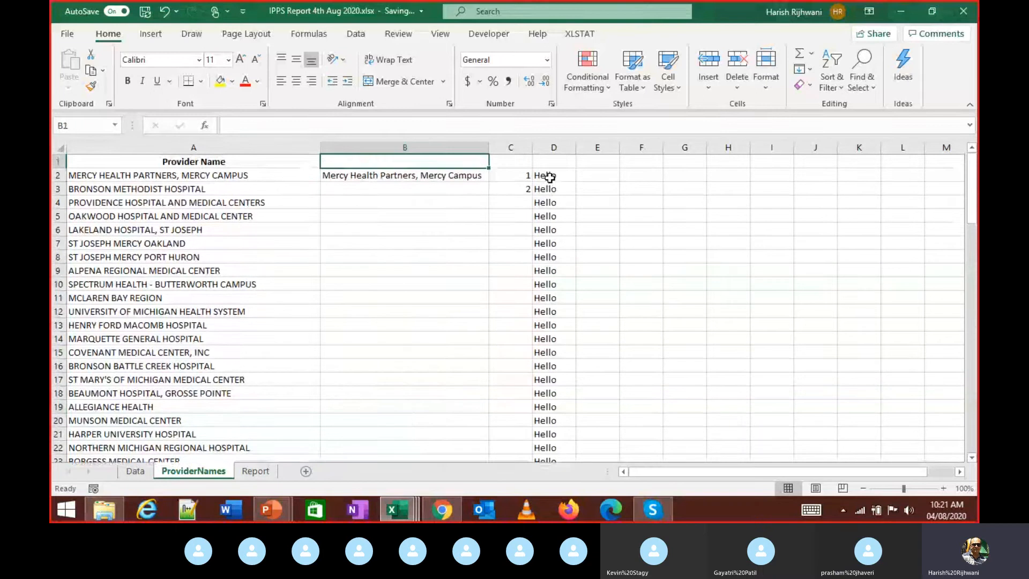
key(shift+Down)
key(shift+Down)
key(shift+Down)
key(shift+Down)
key(shift+Down)
key(shift+Down)
key(shift+Down)
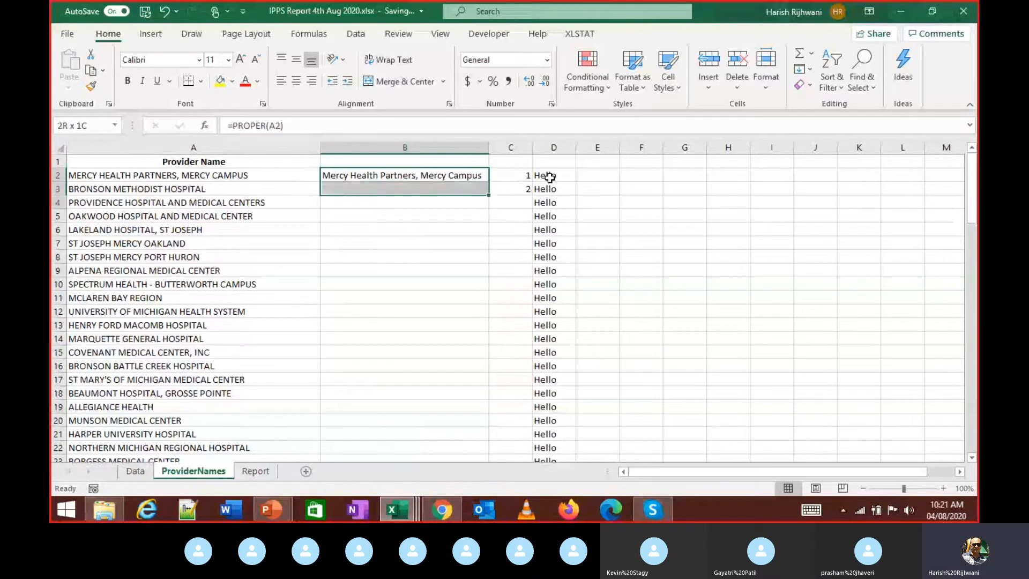
key(shift+Down)
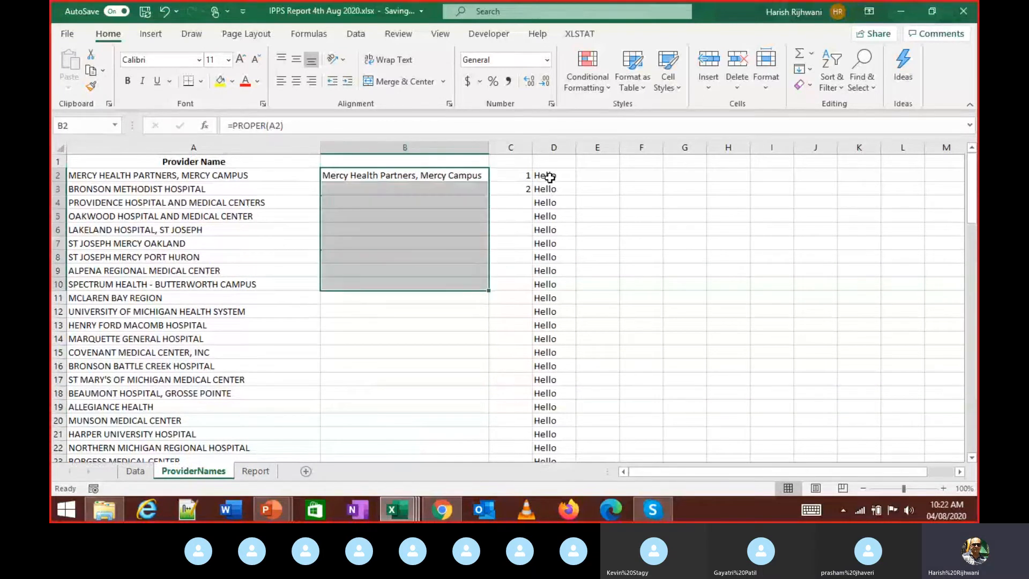
key(ctrl+shift+Up)
key(shift+Down)
key(shift+Down)
key(shift+Down)
key(shift+Down)
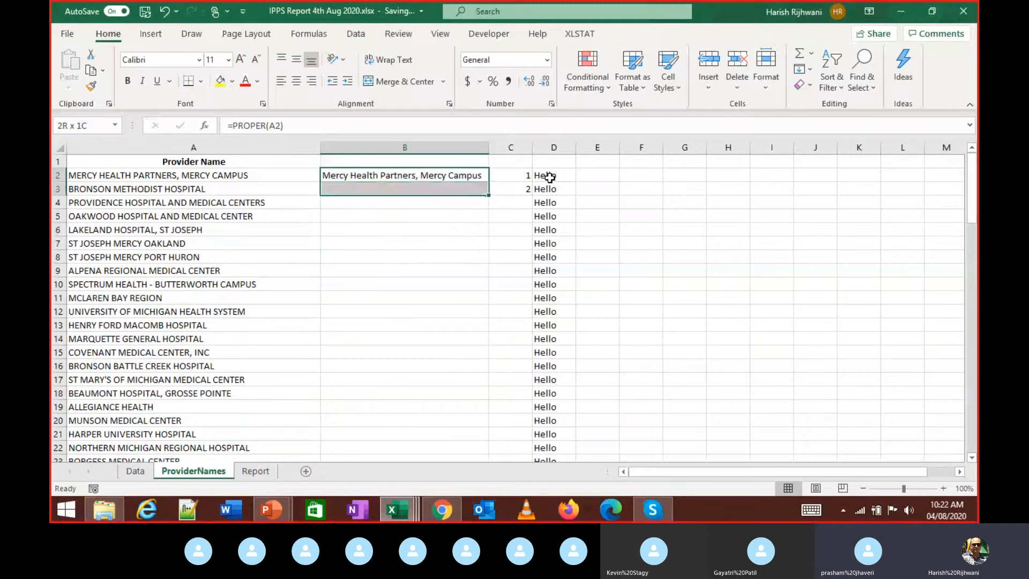
key(shift+Down)
key(shift+Down)
key(shift+Down)
key(shift+Down)
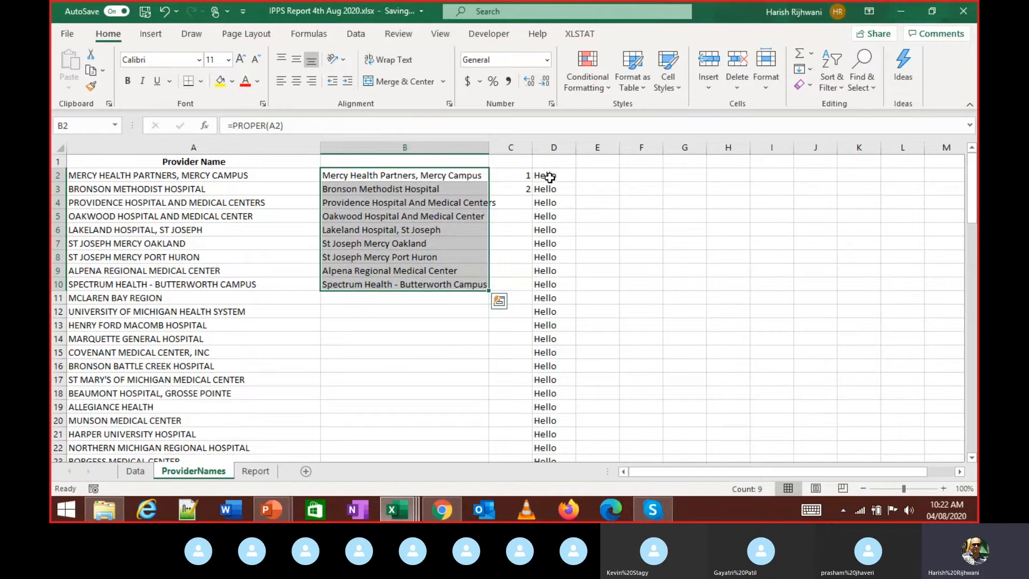
- Fill C3:C7 with the value 2 using Ctrl+D
click(549, 178)
key(Down)
key(Left)
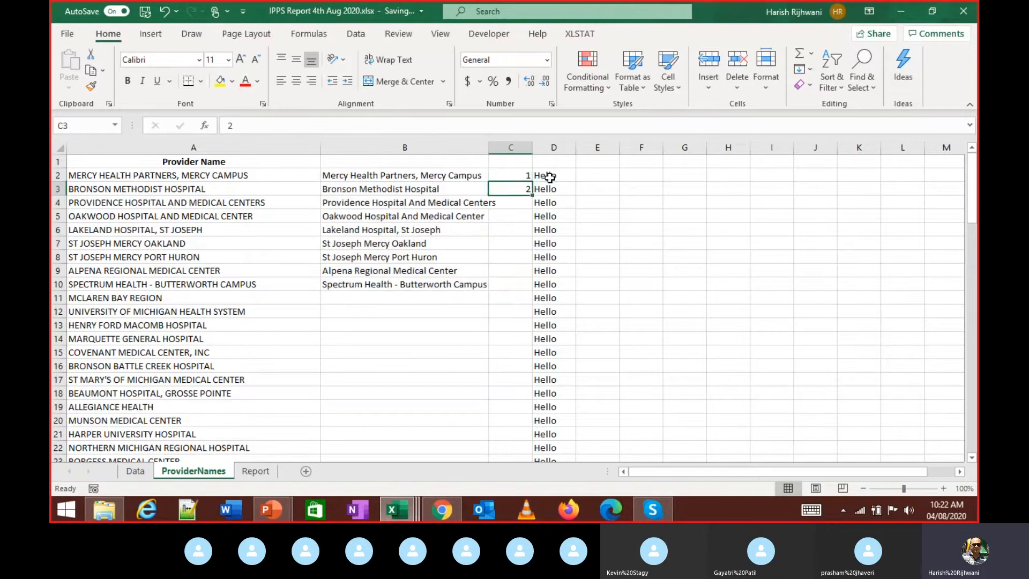
key(shift+Down)
key(shift+Down)
key(shift+Down)
key(shift+Down)
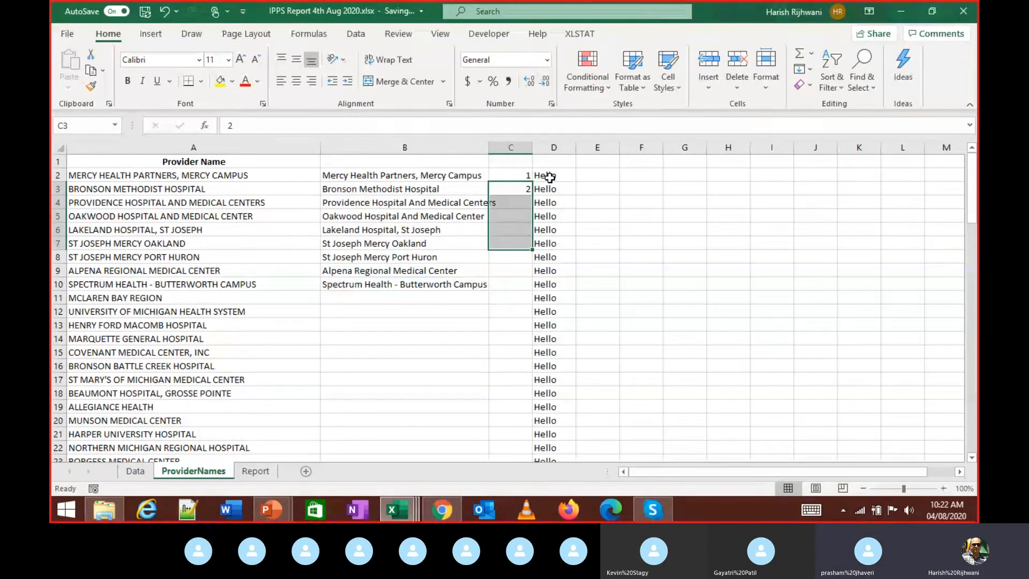
key(ctrl+d)
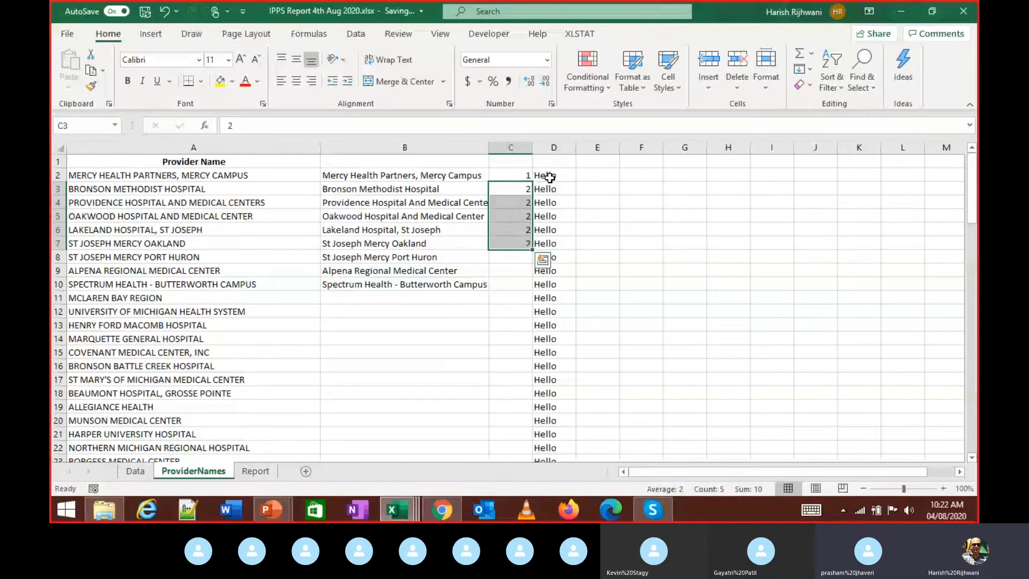
key(Down)
key(Down)
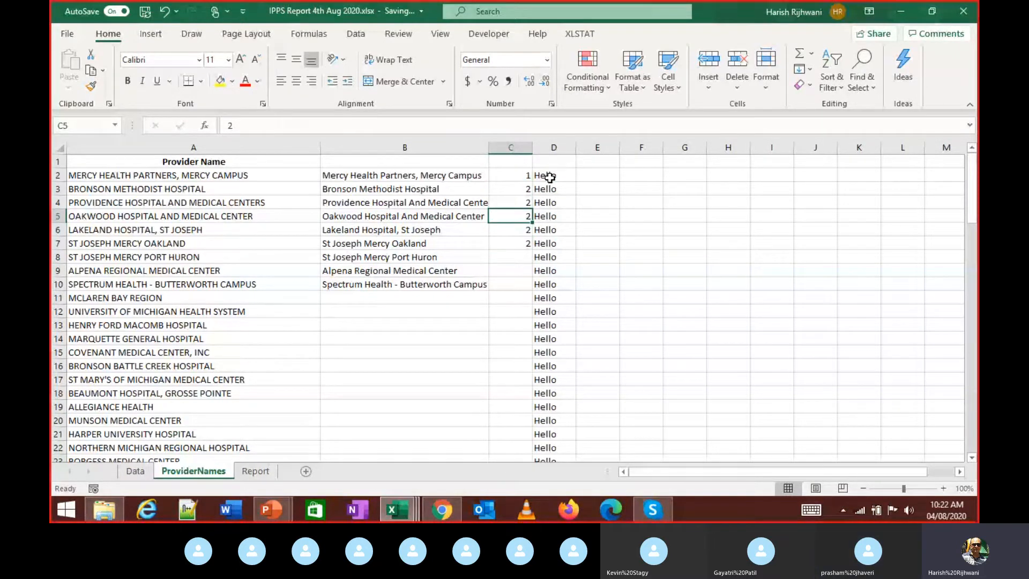
key(Up)
key(Up)
- Extend the PROPER formula in column B from B10 down to row 93
key(Left)
key(Up)
key(ctrl+shift+Down)
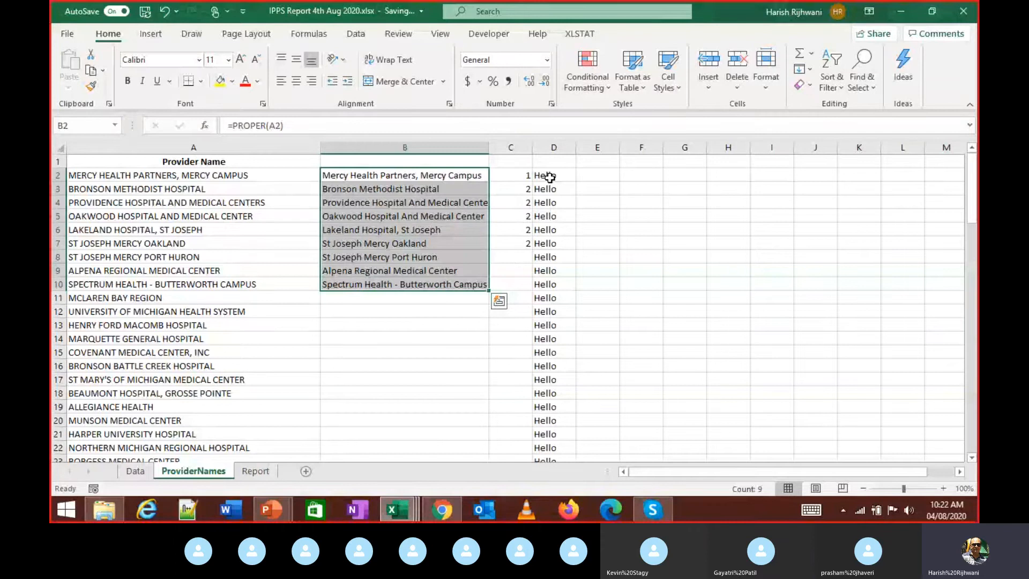
key(Down)
key(Down)
key(Down)
key(Down)
key(Down)
key(Down)
key(Down)
key(Down)
key(Down)
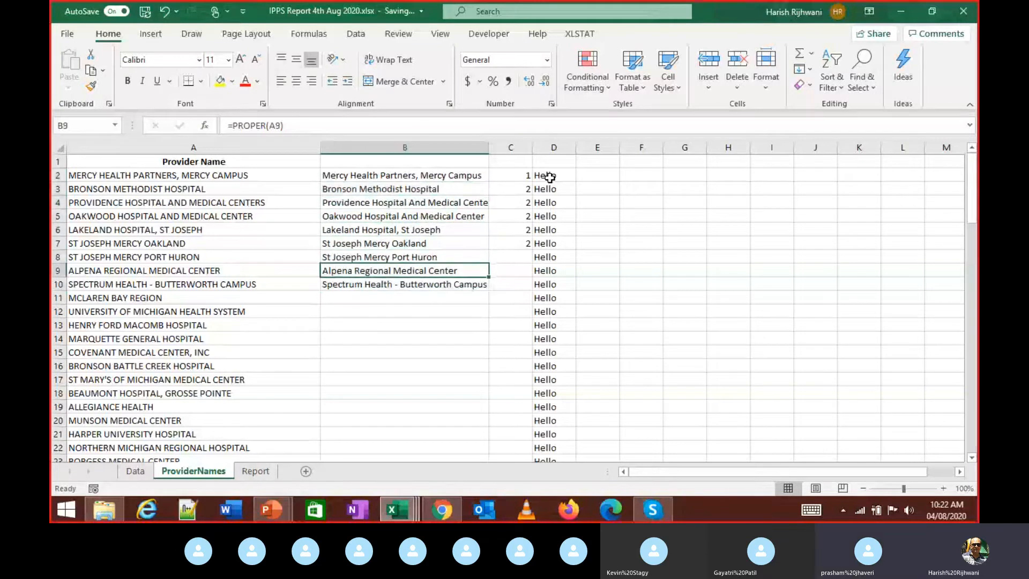
key(Left)
key(Right)
key(Up)
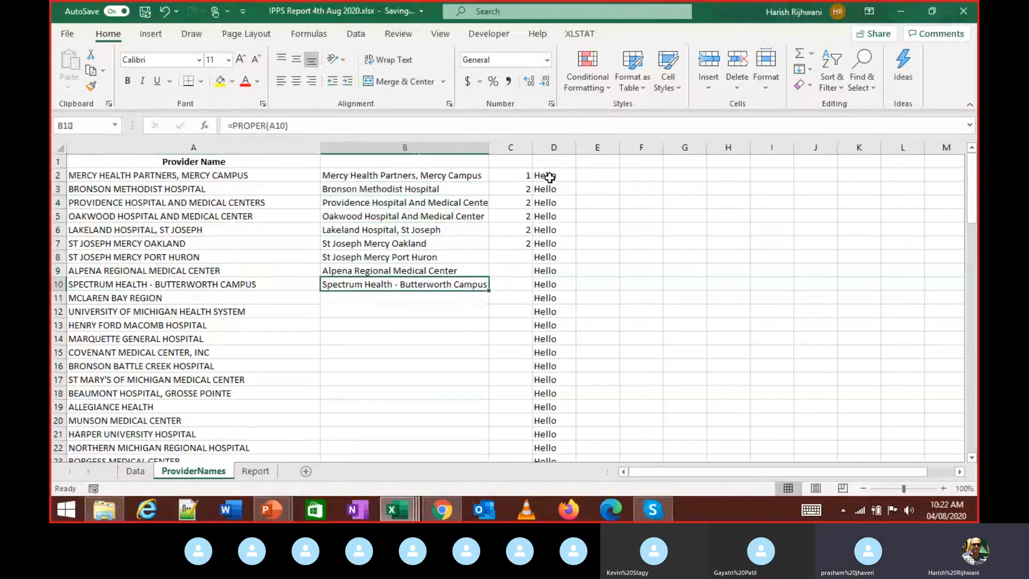
key(shift+Down)
key(shift+Down)
key(shift+Down)
key(shift+Down)
key(shift+Down)
key(shift+Down)
key(shift+Down)
key(shift+Down)
key(shift+Down)
key(shift+Down)
key(shift+Down)
key(shift+Down)
key(shift+Down)
key(shift+Down)
key(shift+Down)
key(shift+Down)
key(shift+Down)
key(shift+Down)
key(shift+Down)
key(shift+Down)
key(shift+Down)
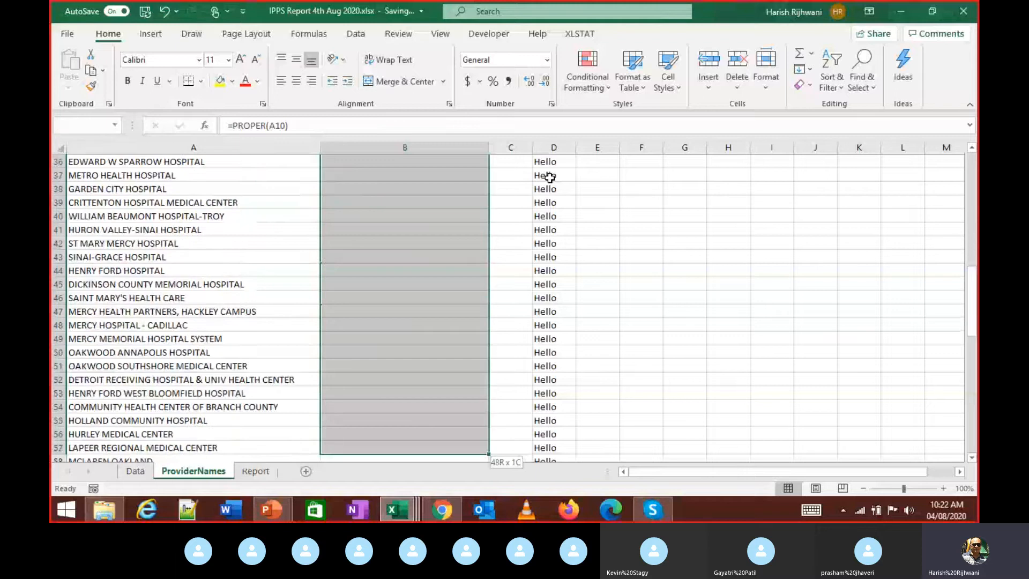
key(shift+Down)
key(shift+Down)
key(shift+Down)
key(shift+Down)
key(shift+Down)
key(shift+Down)
key(shift+Down)
key(shift+Down)
key(shift+Down)
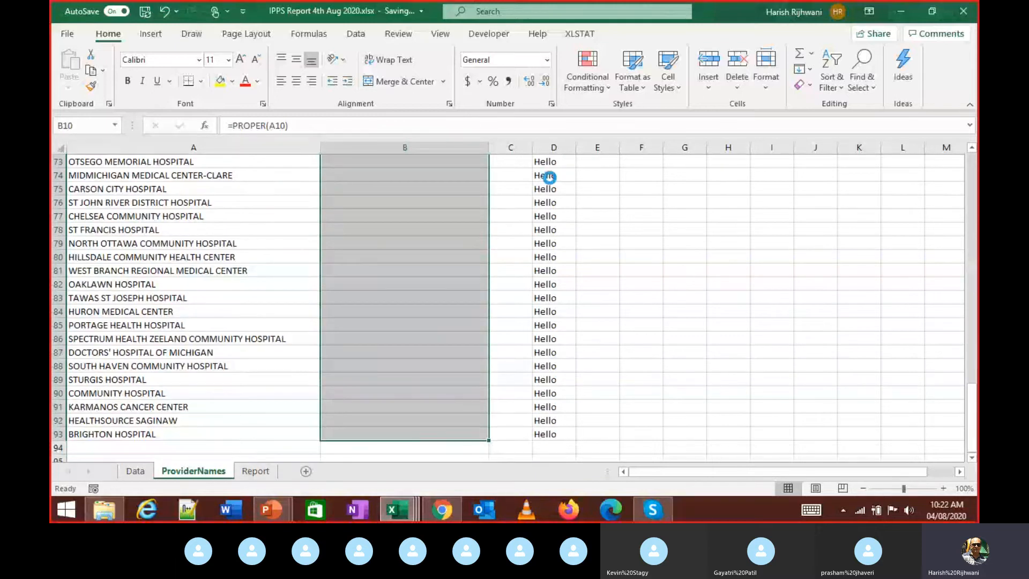
key(ctrl+v)
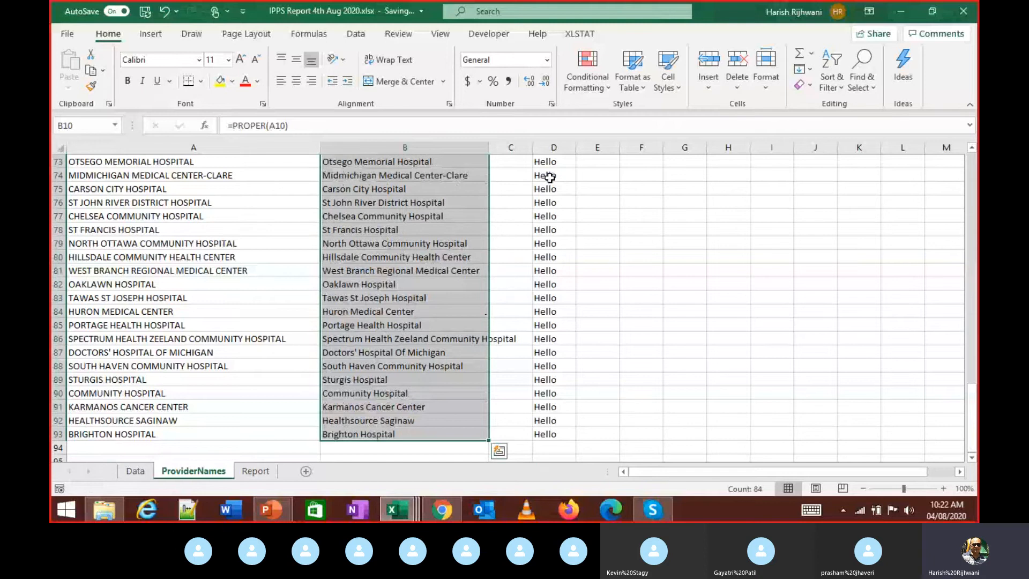
- Select the full proper-case list from B93 up to B2, then go to F2
key(ctrl+Up)
key(Left)
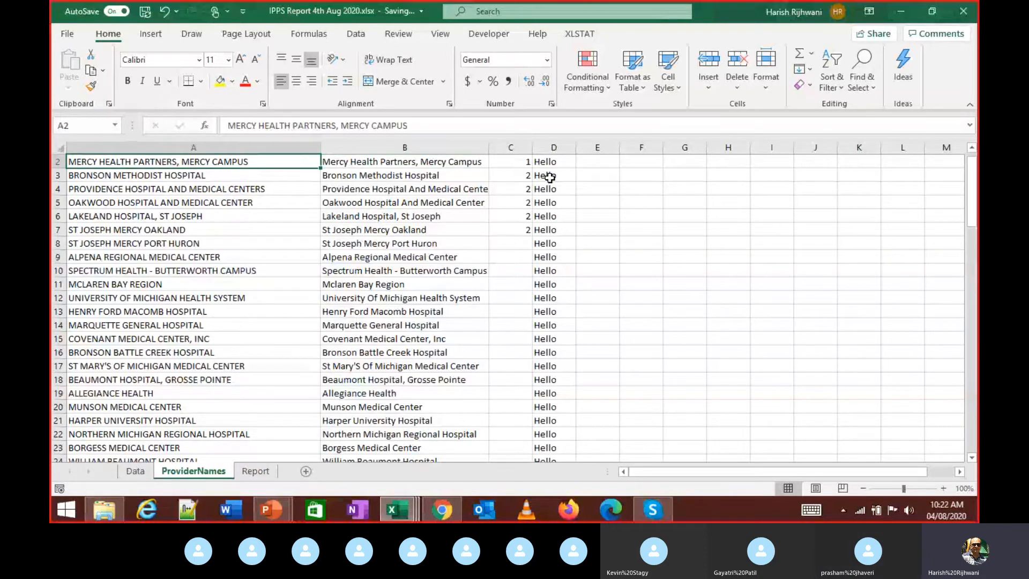
key(ctrl+Down)
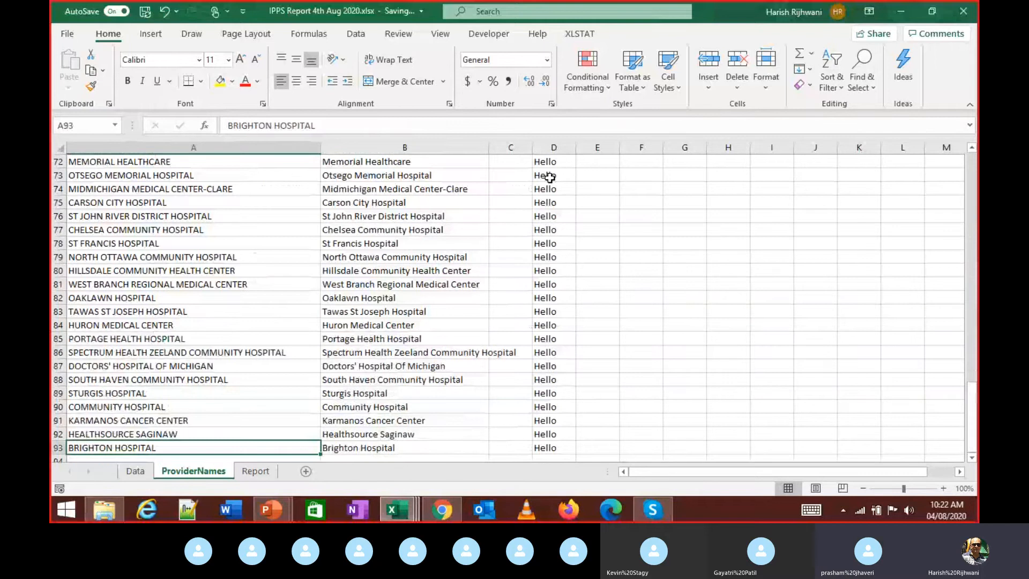
key(Right)
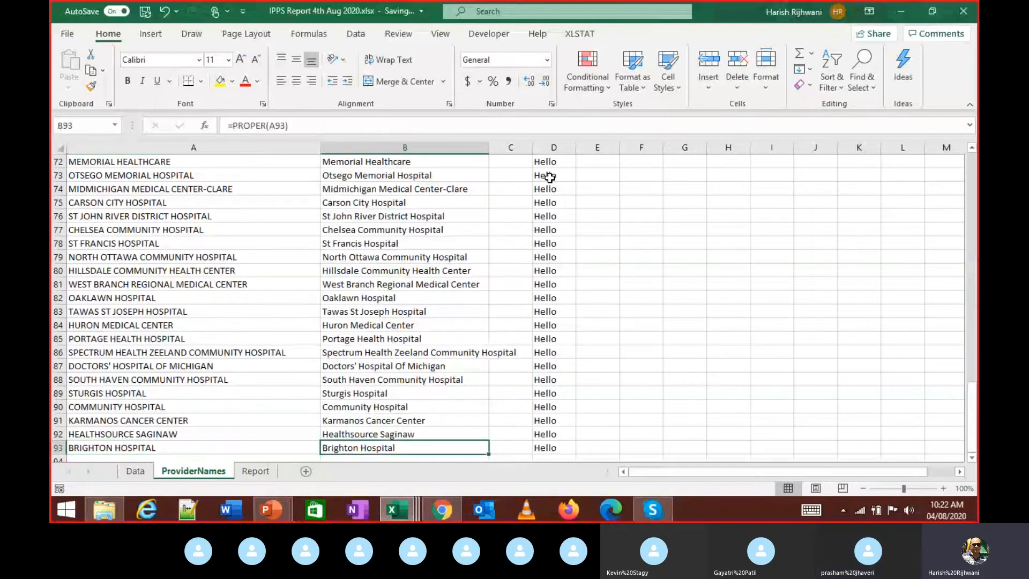
key(ctrl+shift+Up)
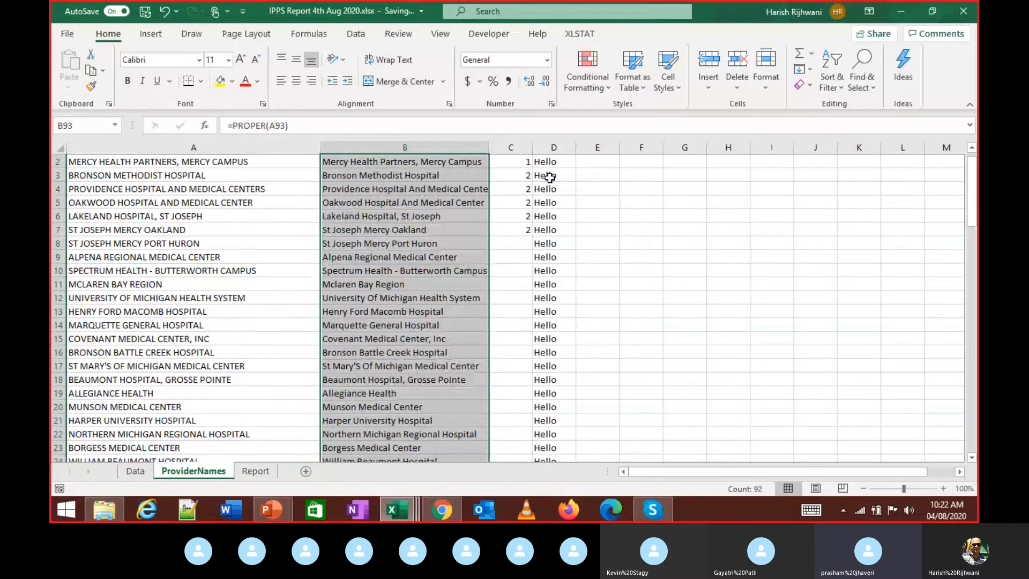
key(Right)
key(Right)
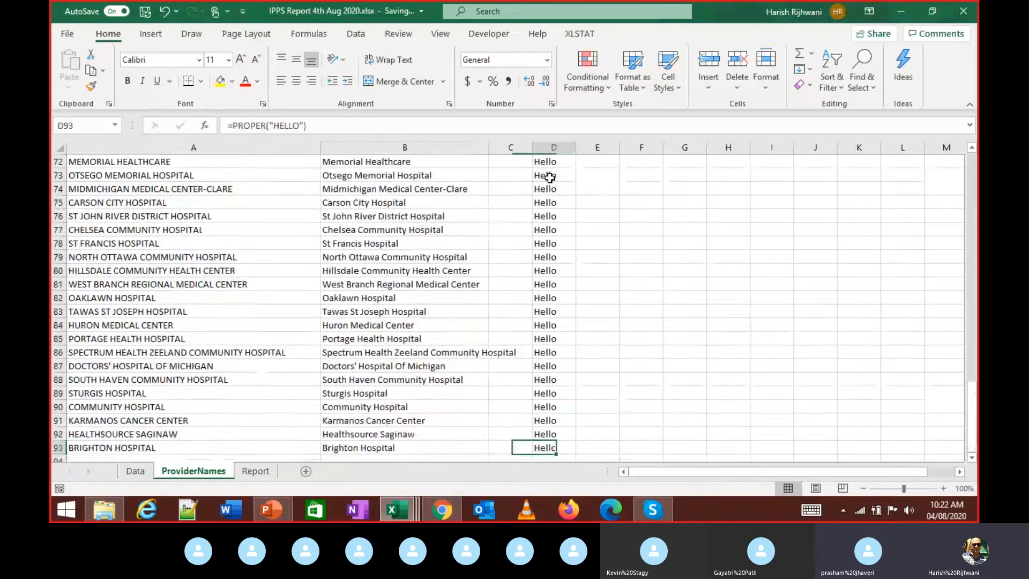
key(ctrl+Up)
key(Right)
key(Right)
- Enter 1 in F2 and copy it into F3, undoing an extra fill
text(1)
key(Return)
key(ctrl+d)
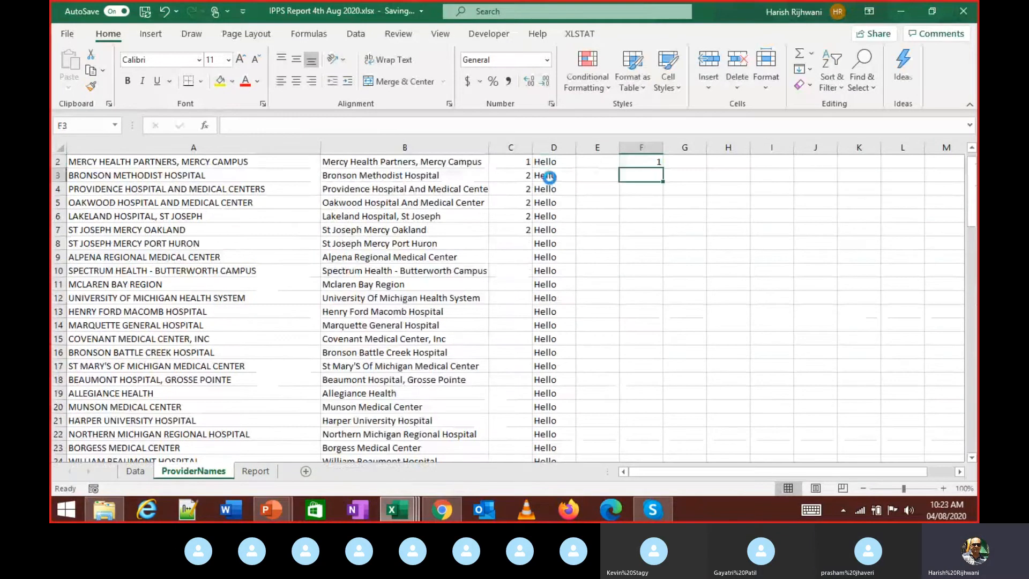
key(shift+Down)
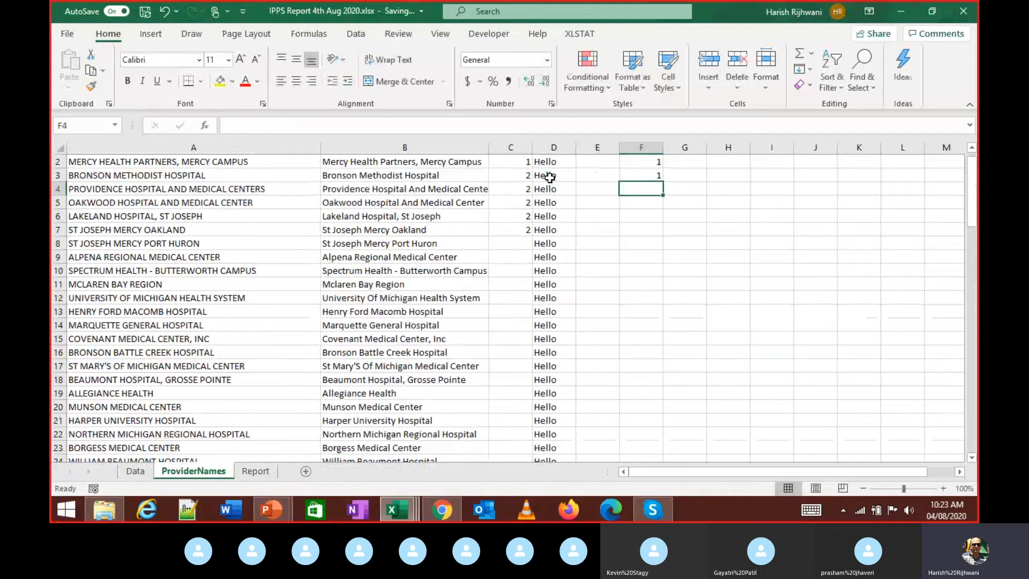
key(ctrl+d)
key(Up)
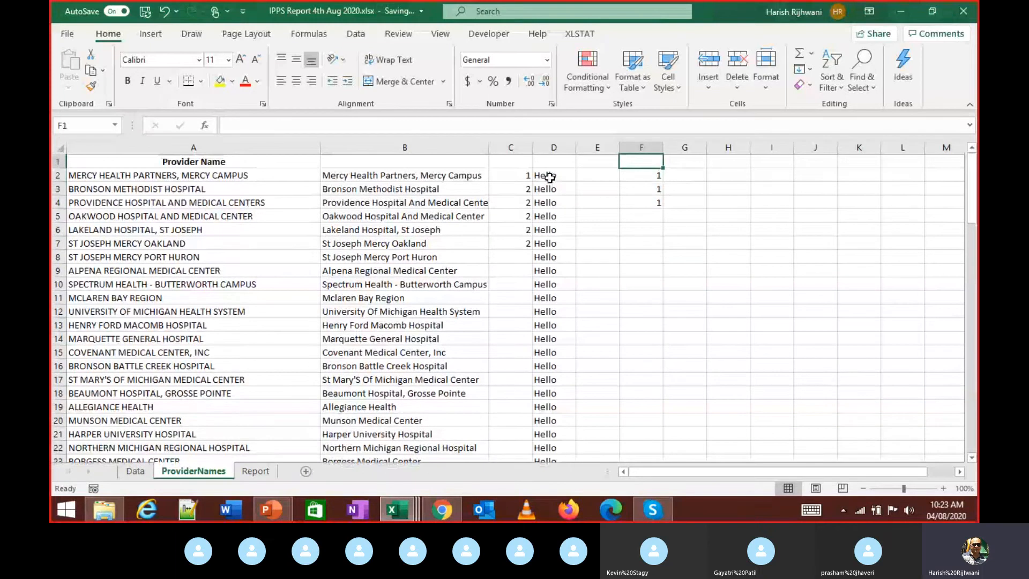
key(ctrl+z)
key(ctrl+z)
key(Down)
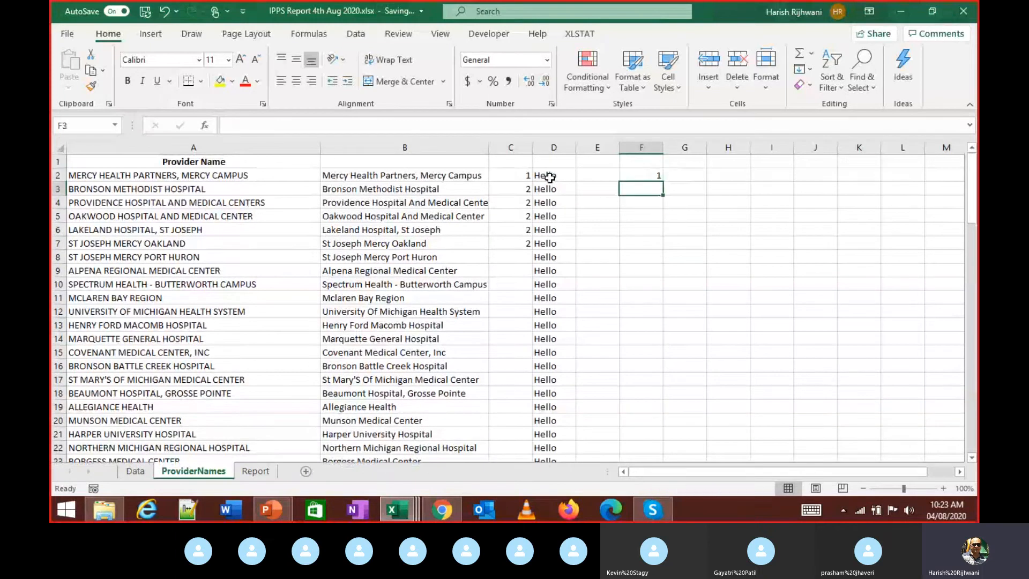
key(ctrl+d)
- Fill the 1 down column F through row 16
key(shift+Down)
key(shift+Down)
key(shift+Down)
key(shift+Down)
key(shift+Down)
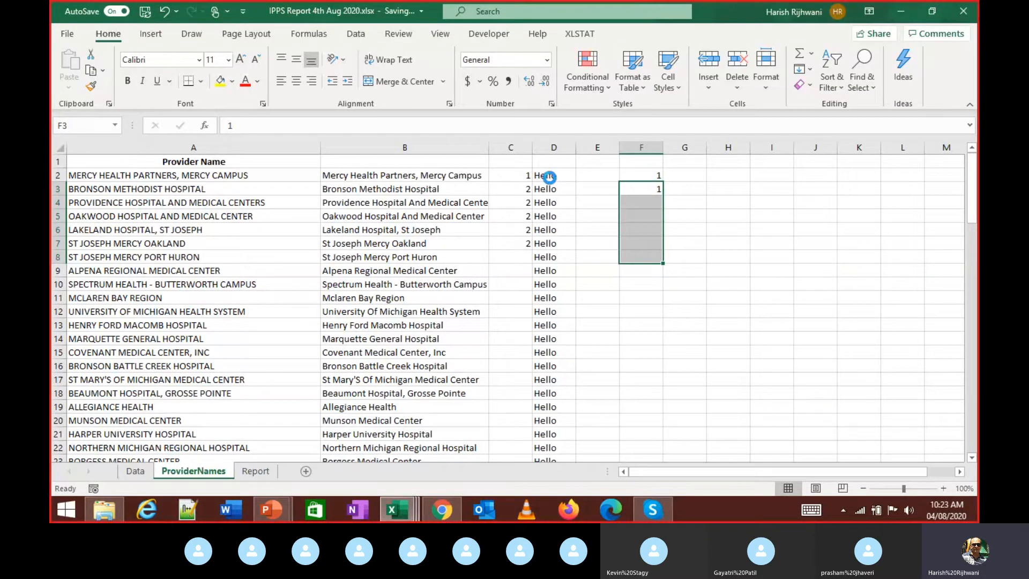
key(ctrl+d)
key(Down)
key(Down)
key(Down)
key(Down)
key(Down)
key(Down)
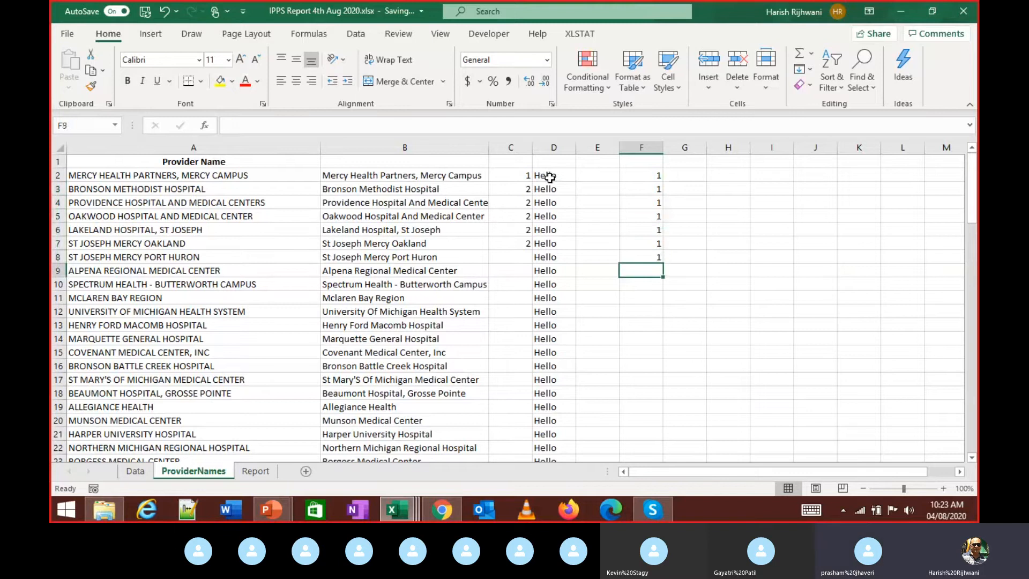
key(shift+Down)
key(shift+Down)
key(shift+Down)
key(shift+Down)
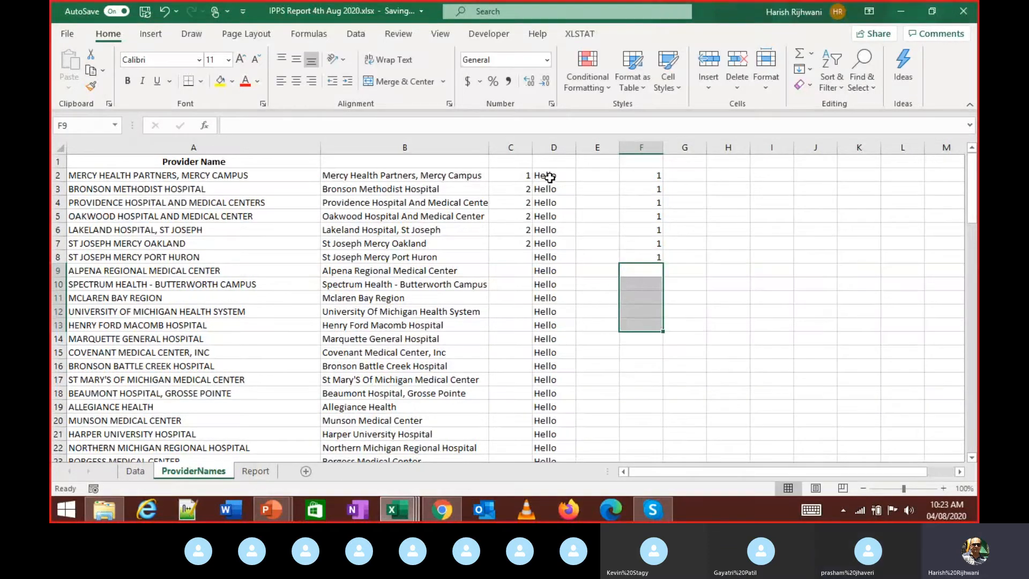
key(Up)
key(shift+Down)
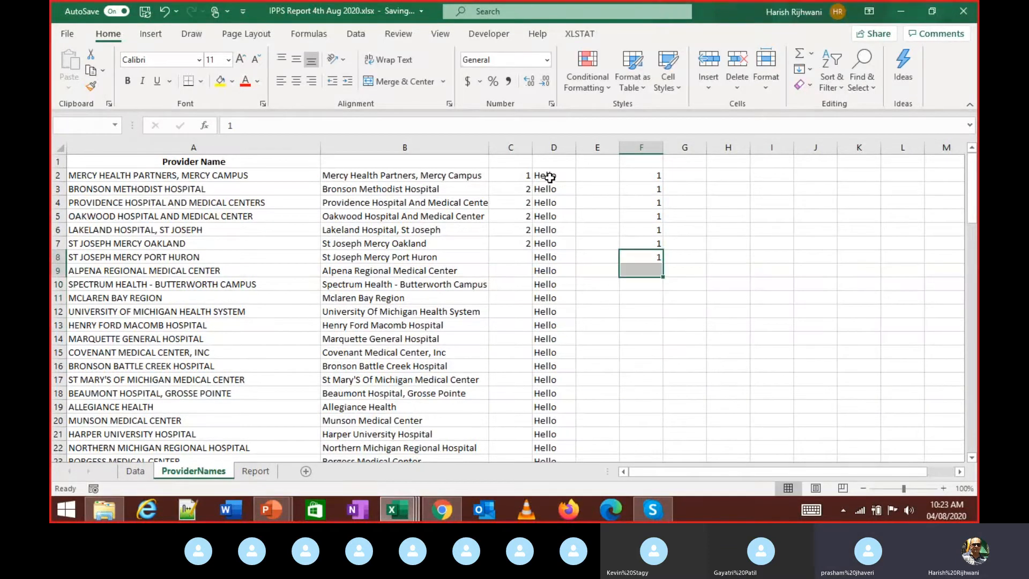
key(shift+Down)
key(shift+Down)
key(shift+Down)
key(shift+Down)
key(shift+Down)
key(shift+Down)
key(shift+Down)
key(ctrl+d)
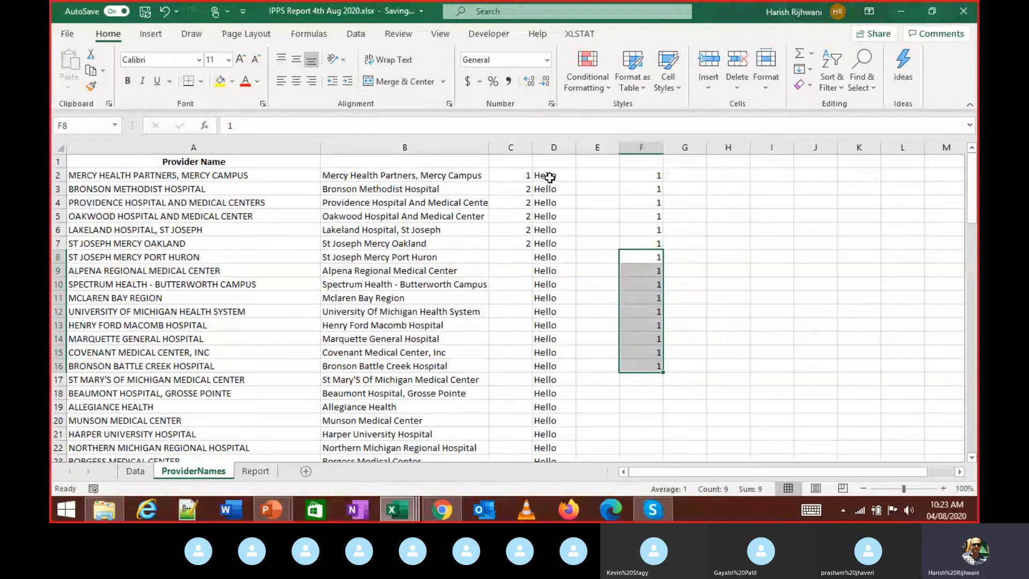
- Return to the first provider name and its proper-case formula in B2
key(ctrl+Up)
key(Left)
key(Left)
key(Left)
key(Left)
key(Left)
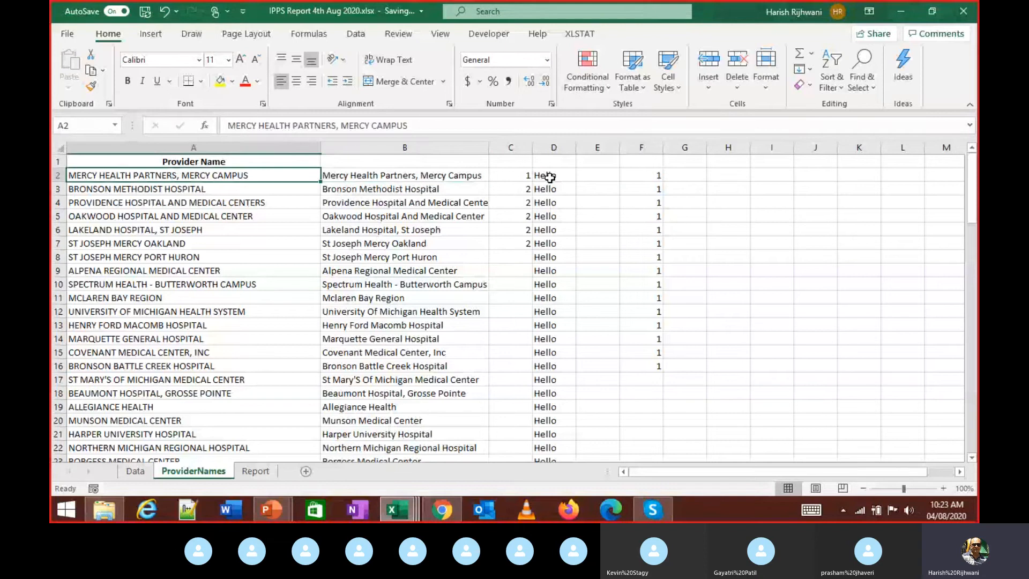
key(Right)
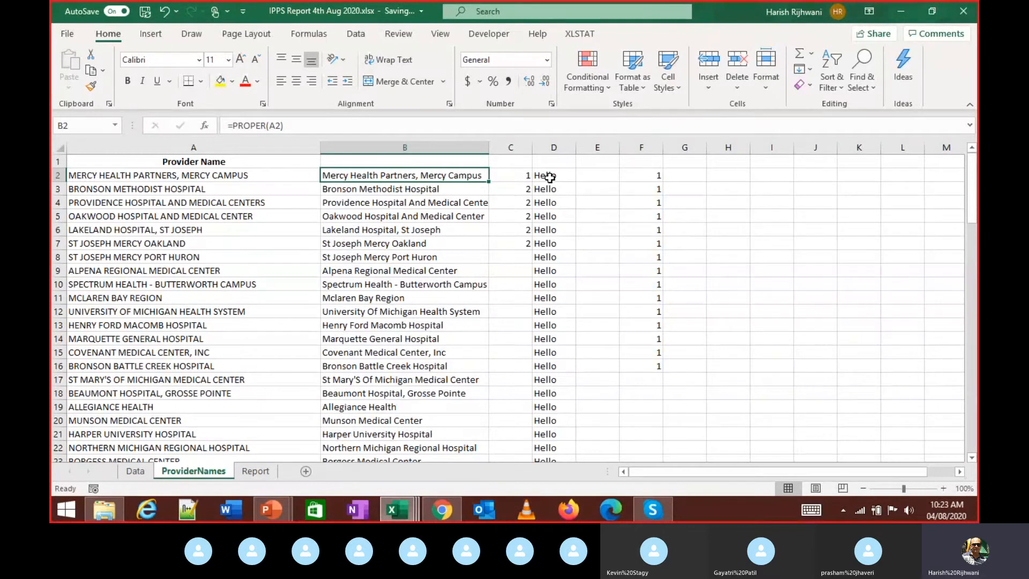
- Select the helper values in columns C through F and delete them
key(Right)
key(ctrl+shift+Down)
key(shift+Right)
key(ctrl+shift+Down)
key(ctrl+shift+Down)
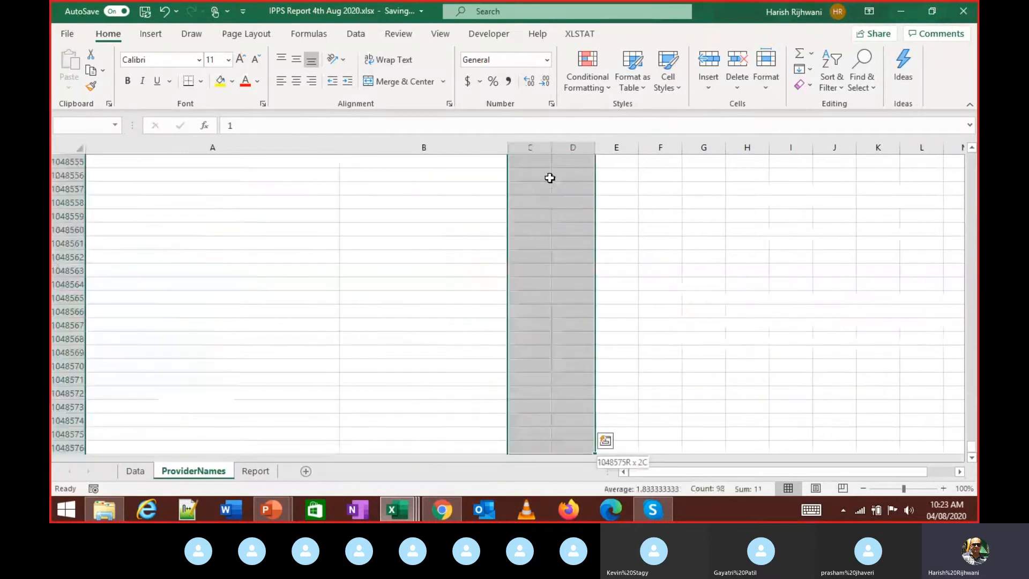
key(shift+Right)
key(shift+Right)
key(ctrl+BackSpace)
key(Delete)
key(Left)
key(Up)
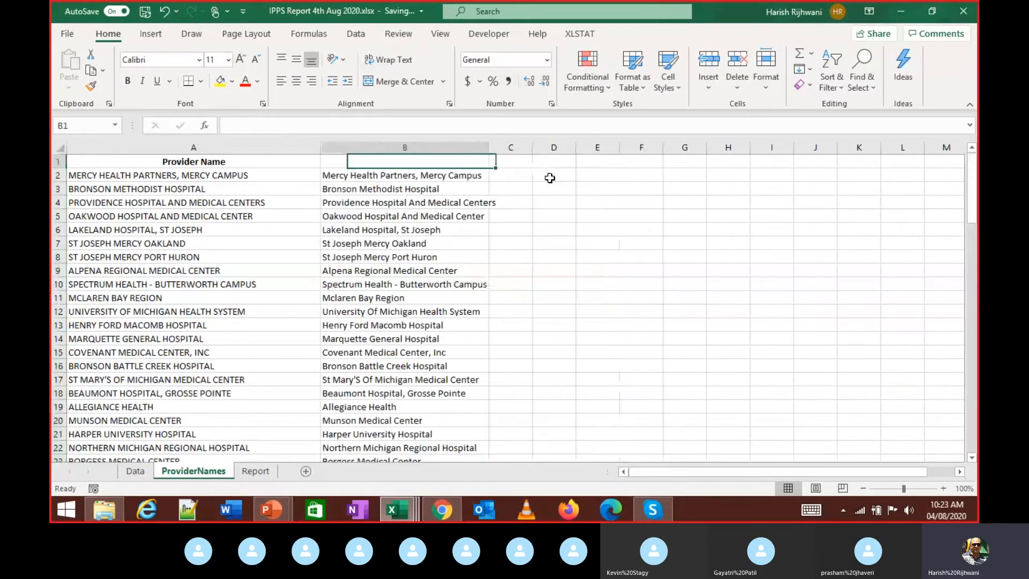
key(Left)
key(Down)
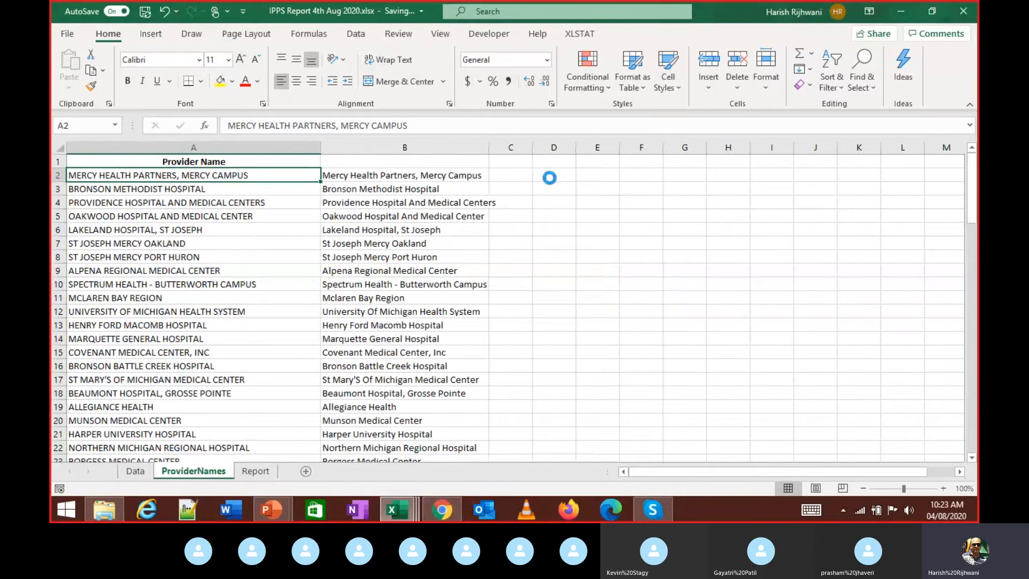
- Look through Book2 and the IPPS Data Assignment Report, then return to ProviderNames
key(alt+Tab)
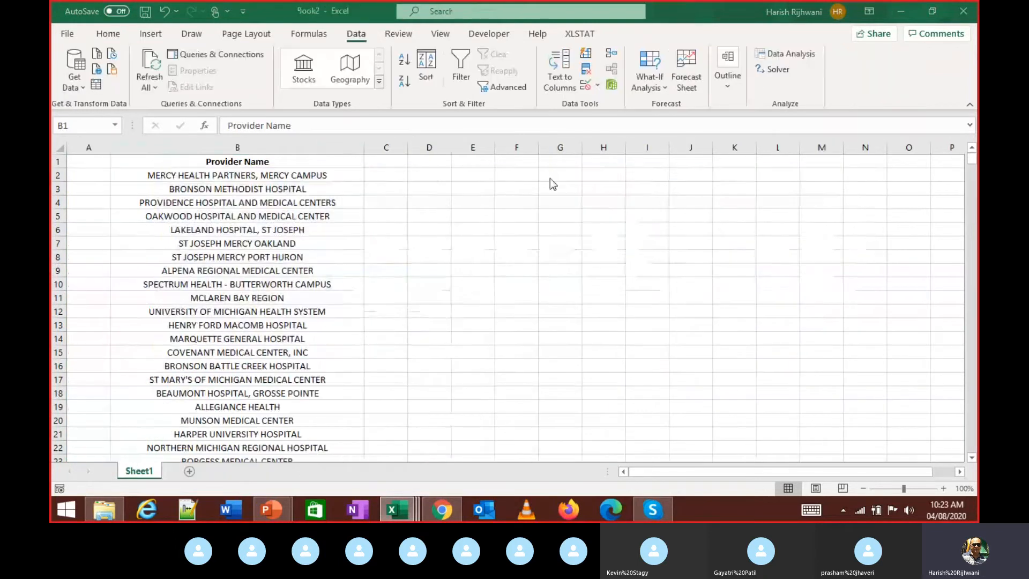
key(ctrl+space)
key(alt+Tab)
key(Tab)
key(alt+Tab)
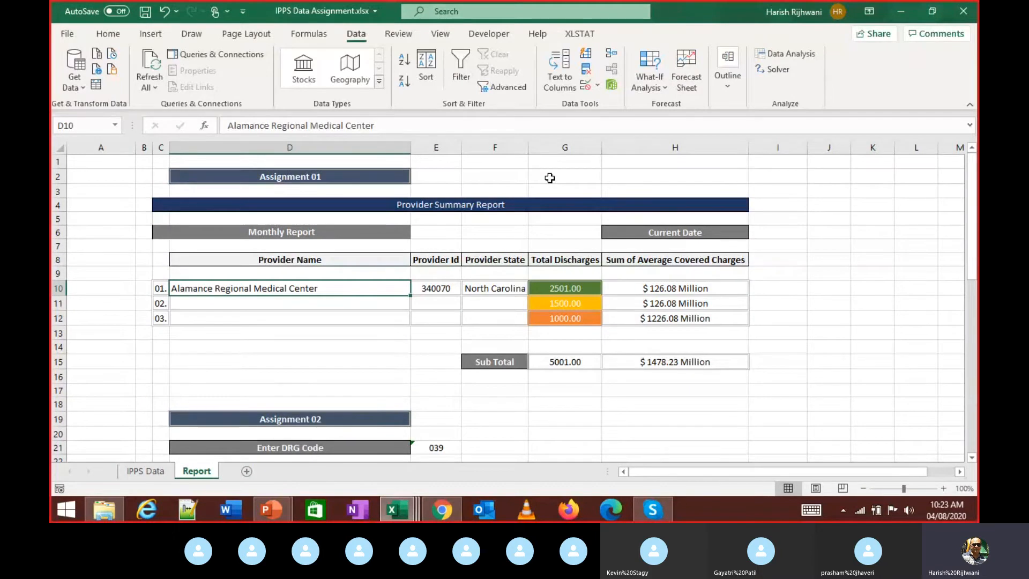
key(alt+Tab)
key(alt+Tab)
key(Tab)
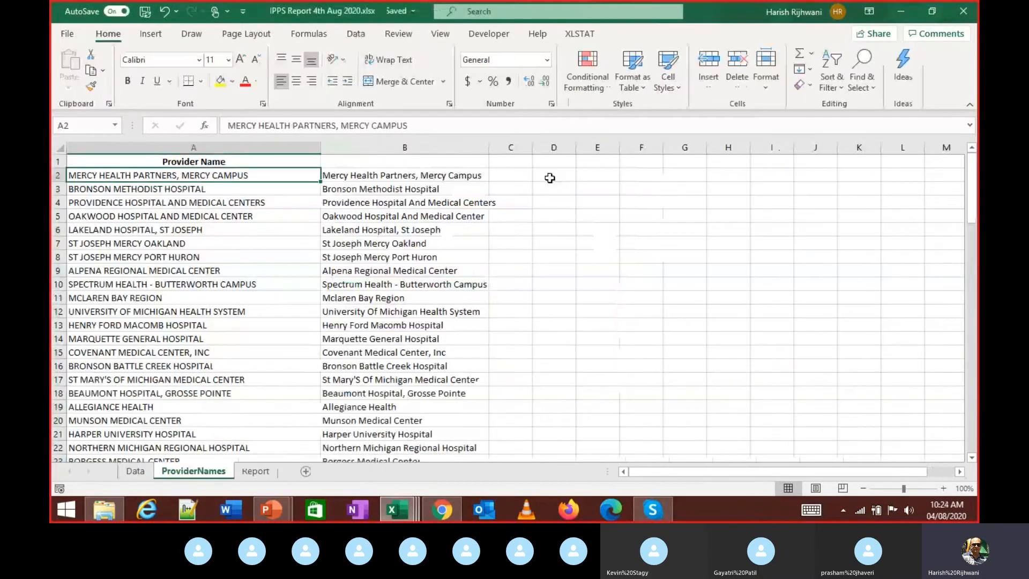
- Move to the empty header cell B1
key(Up)
key(Down)
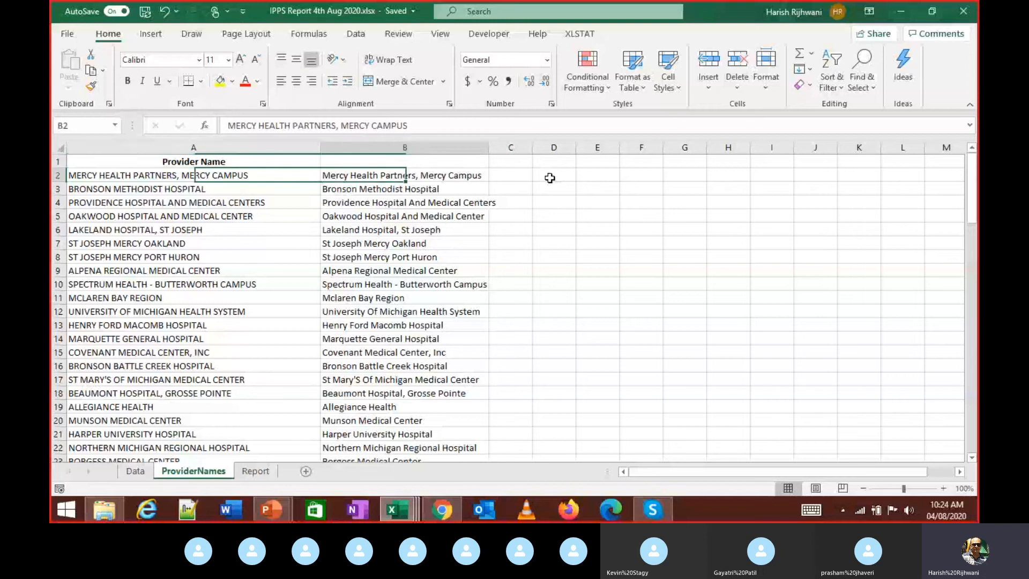
key(Right)
key(Left)
key(Right)
key(Up)
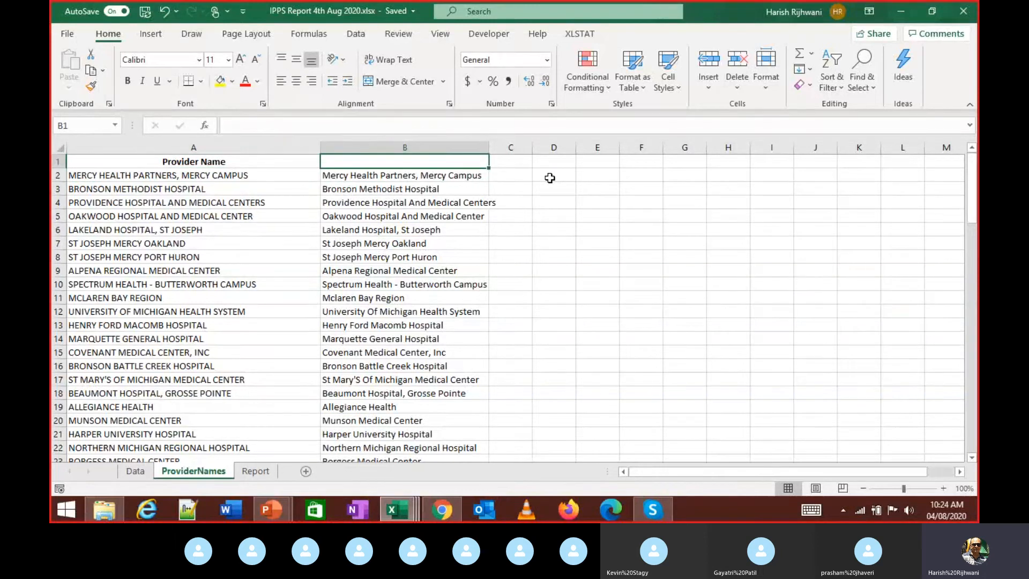
- Enter the header 'Proper' in B1 and select the A1:B93 name columns
text(P)
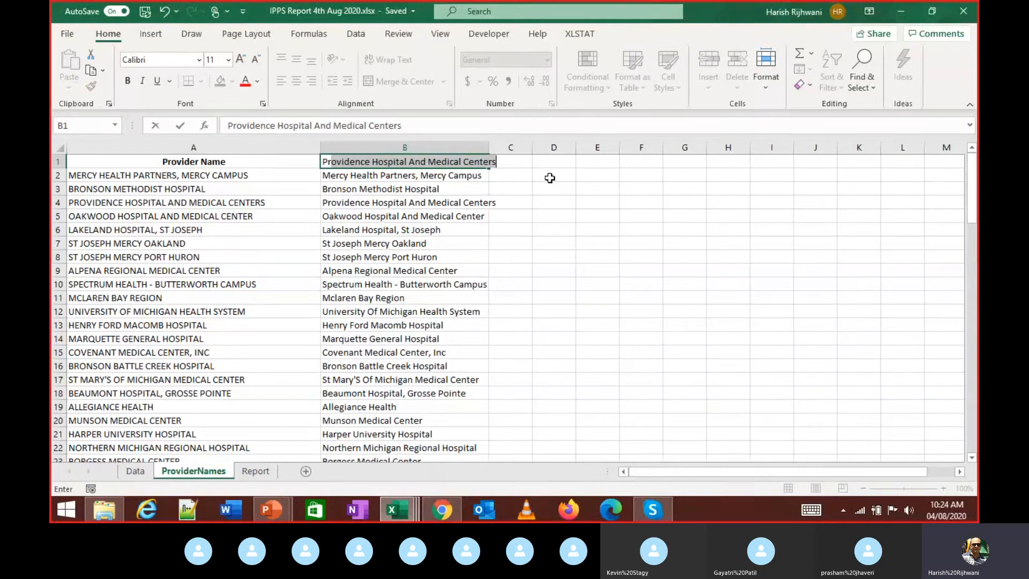
text(roper)
key(ctrl+Return)
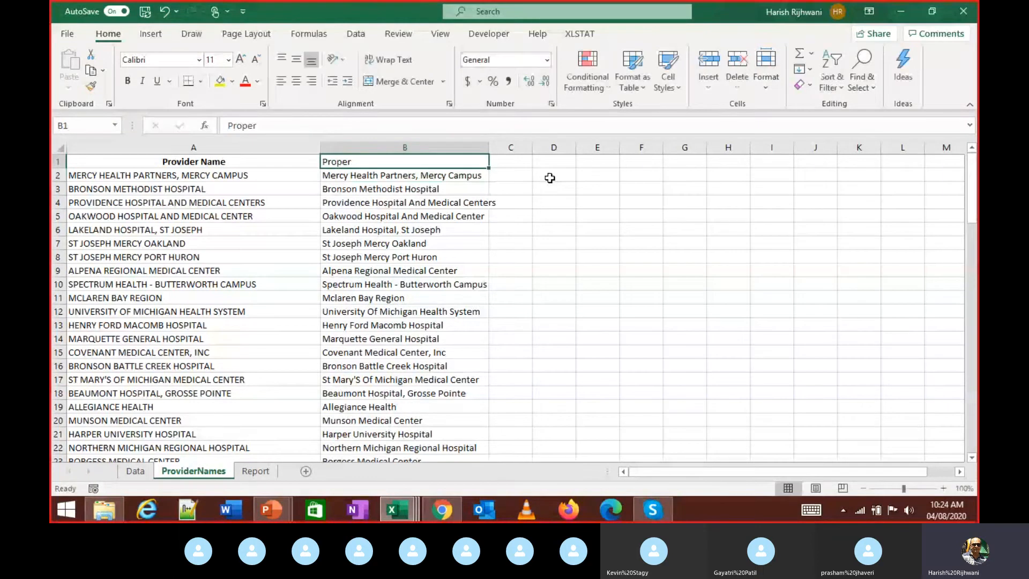
key(ctrl+v)
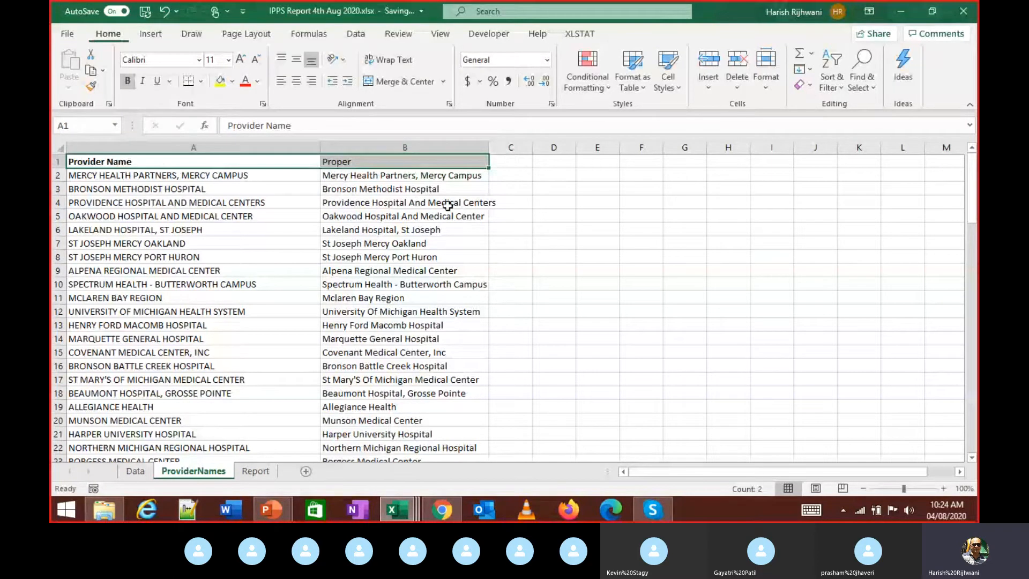
key(ctrl+z)
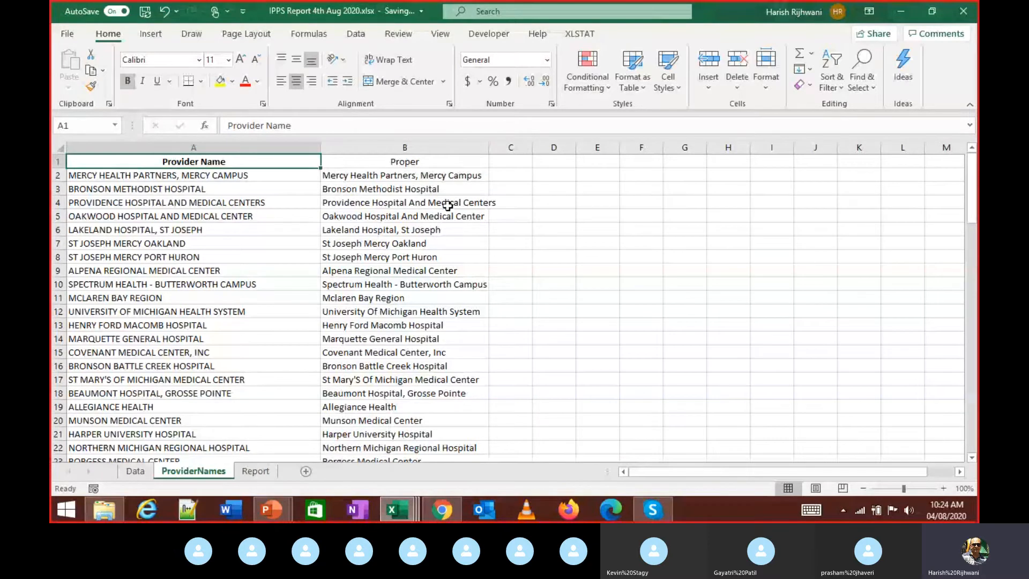
key(ctrl+shift+Down)
key(shift+Right)
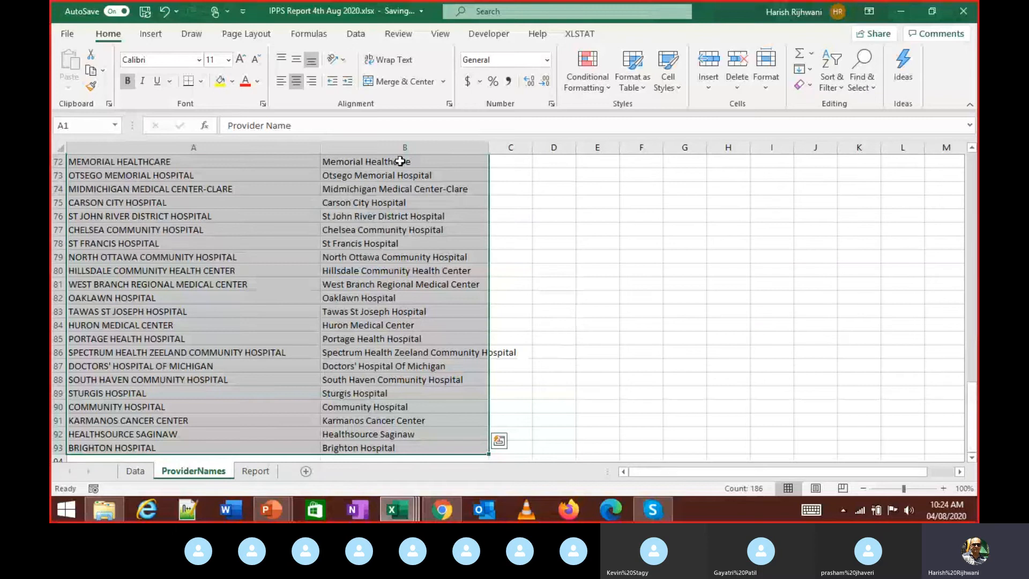
- Bring up the Sort dialog with My data has headers ticked, cancelling it several times
click(354, 35)
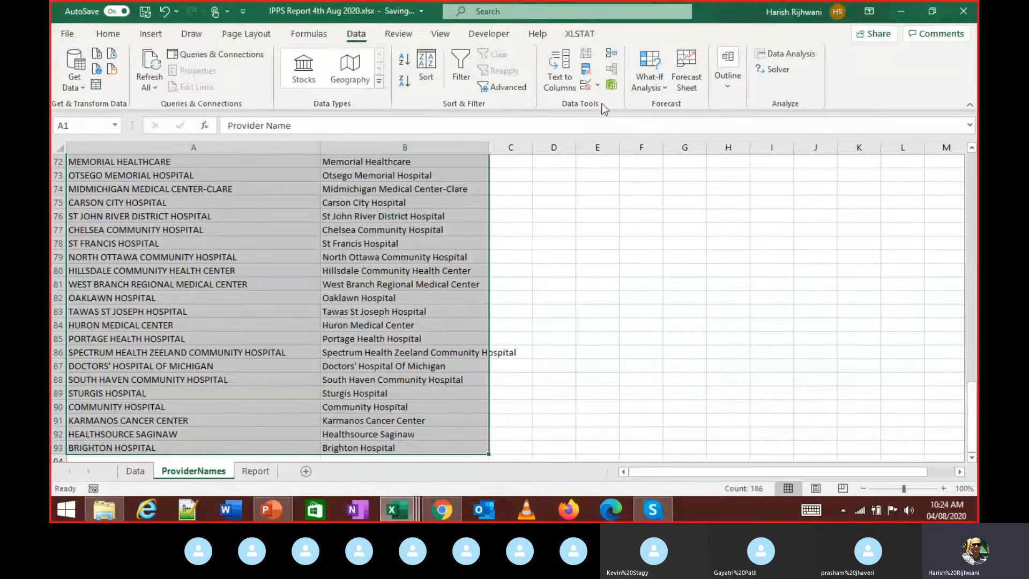
click(428, 70)
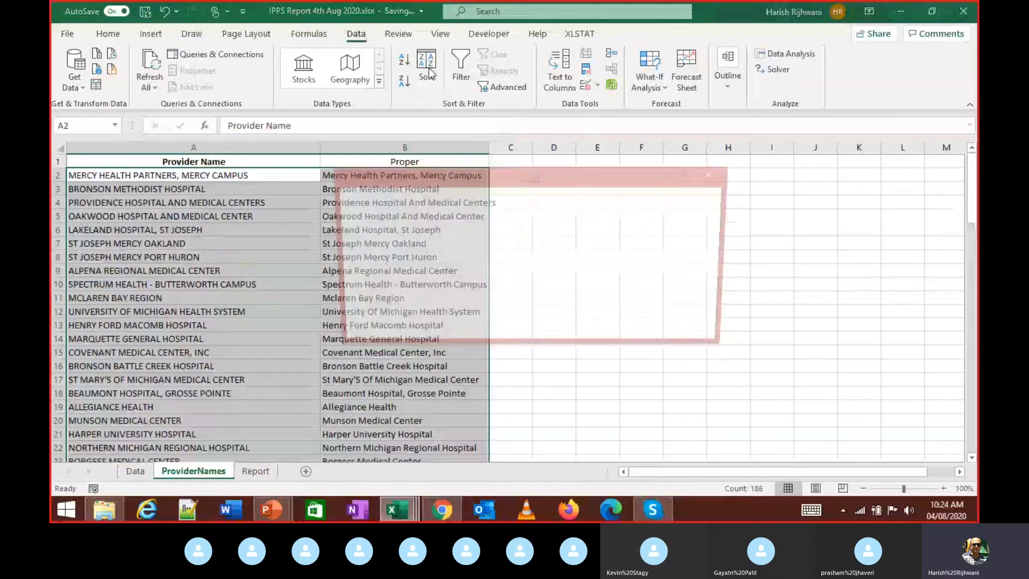
click(643, 200)
key(Escape)
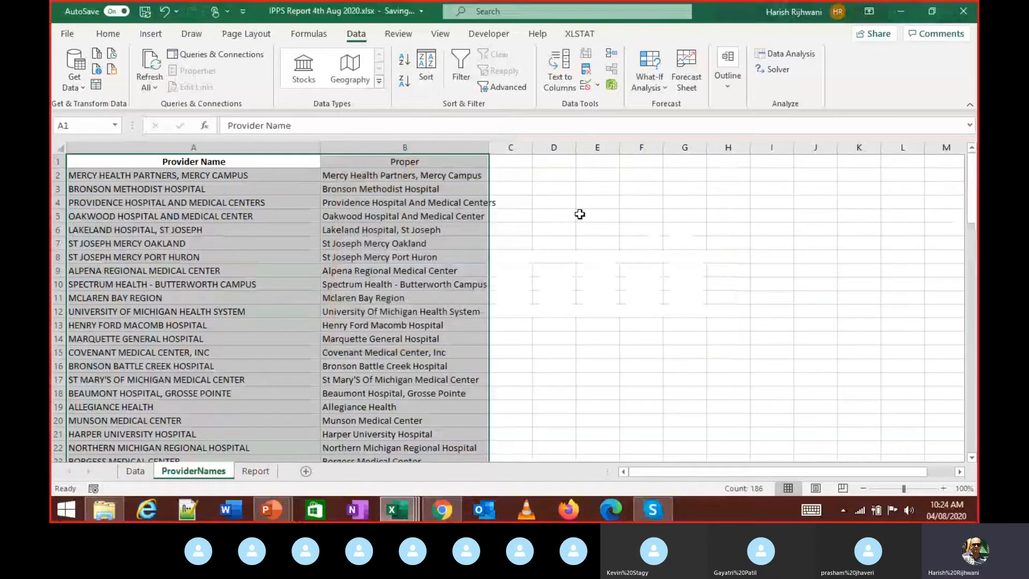
key(alt+d)
key(s)
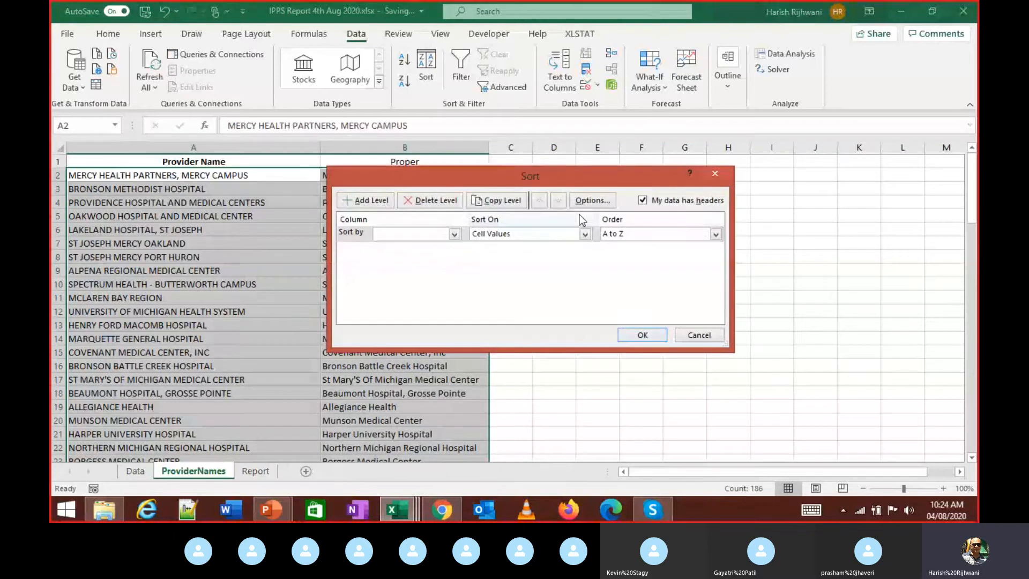
key(Escape)
key(alt+d)
key(s)
click(714, 172)
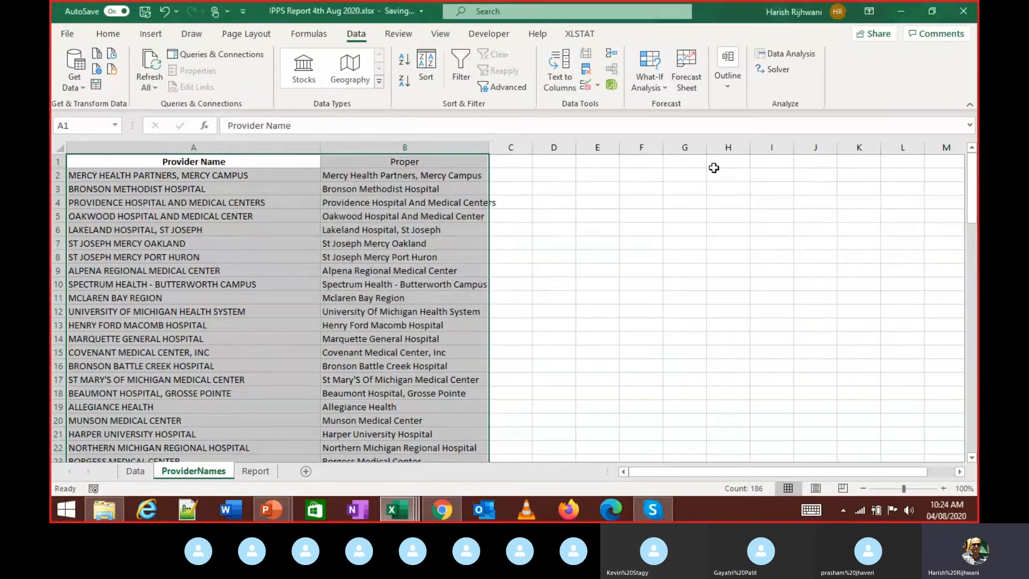
- Sort the provider list A to Z by the Provider Name column
key(alt)
key(d)
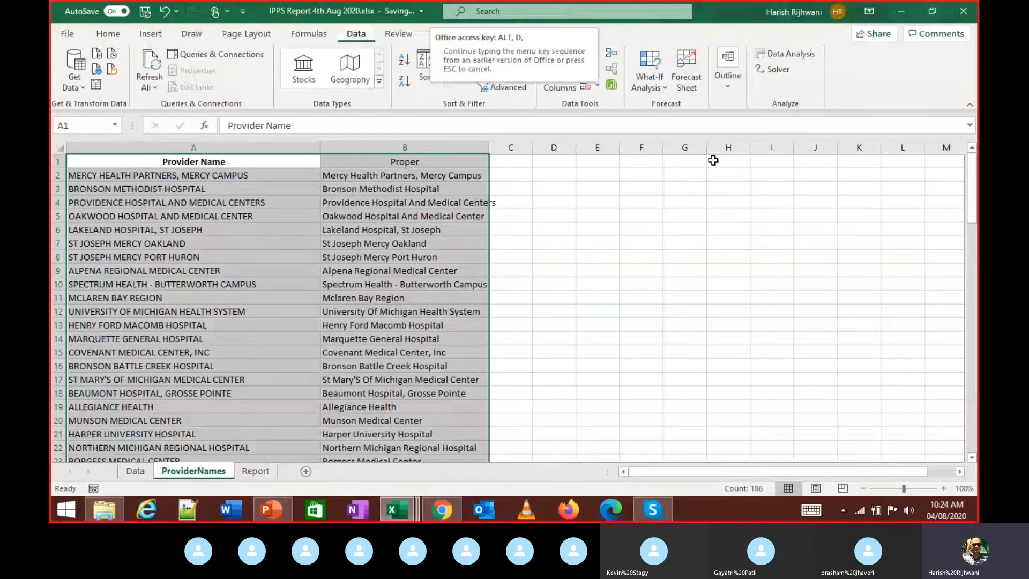
key(s)
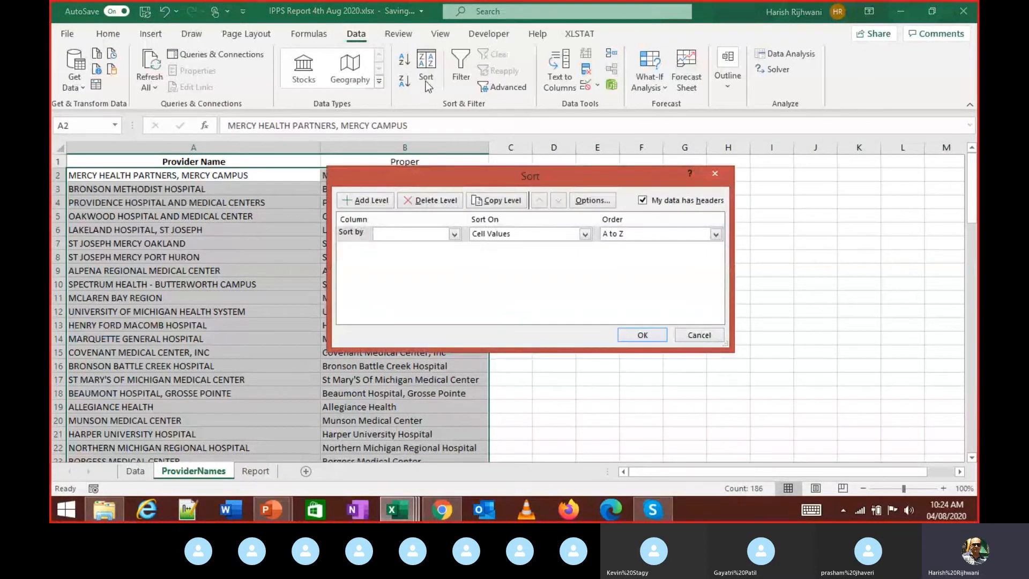
click(414, 232)
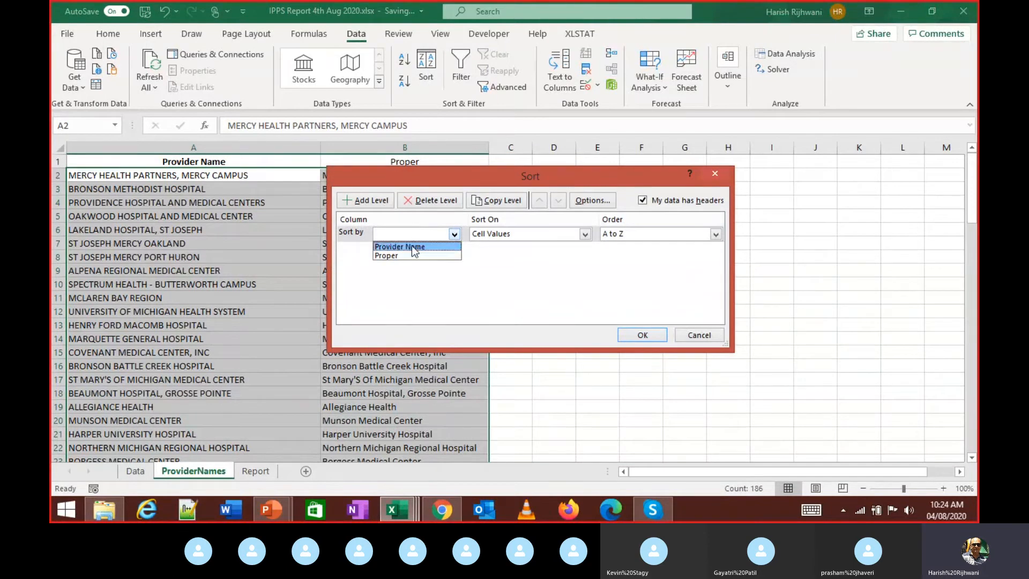
click(411, 245)
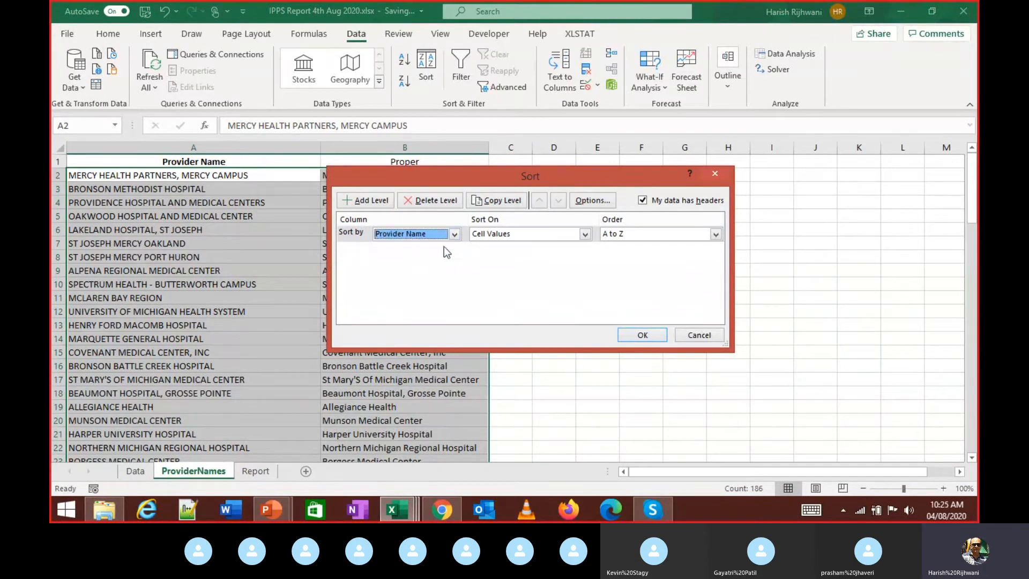
click(653, 338)
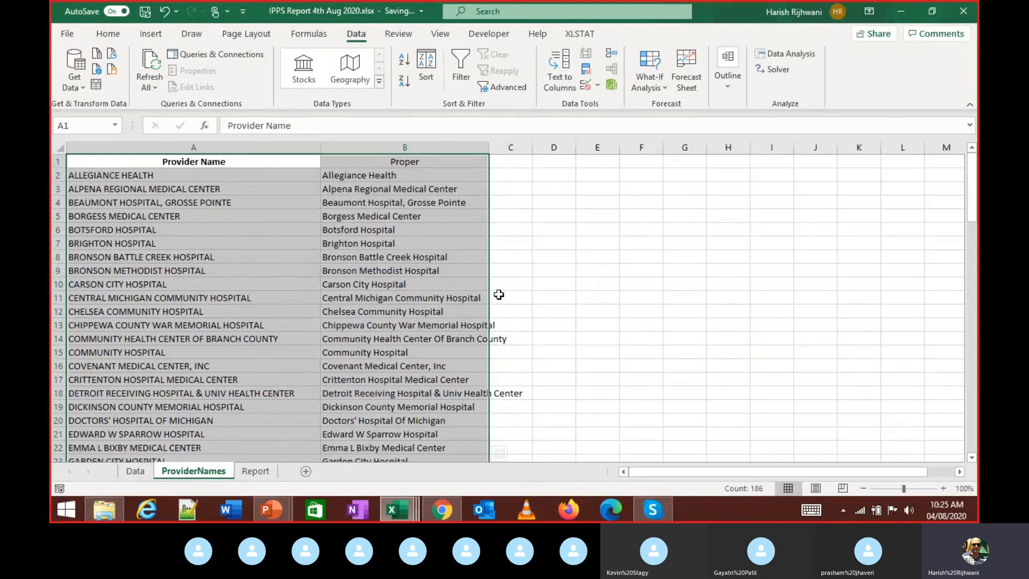
key(ctrl+Home)
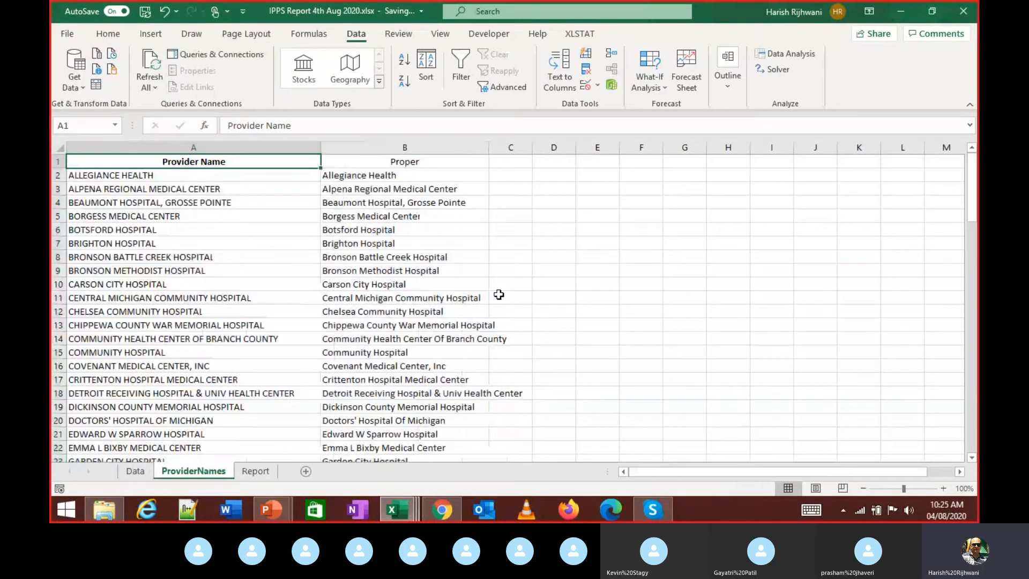
key(ctrl+shift+Down)
key(shift+Right)
key(Right)
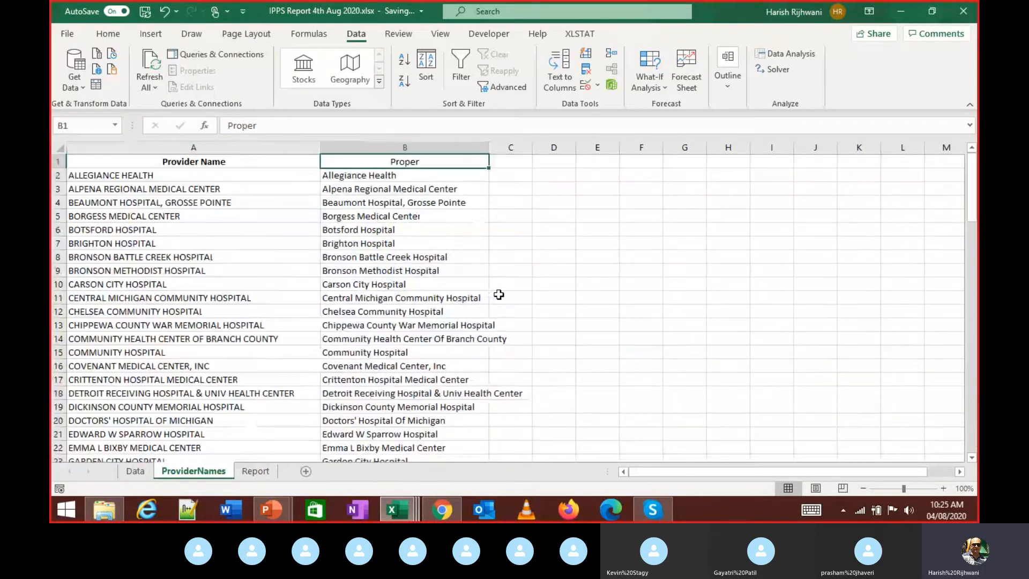
key(ctrl+Down)
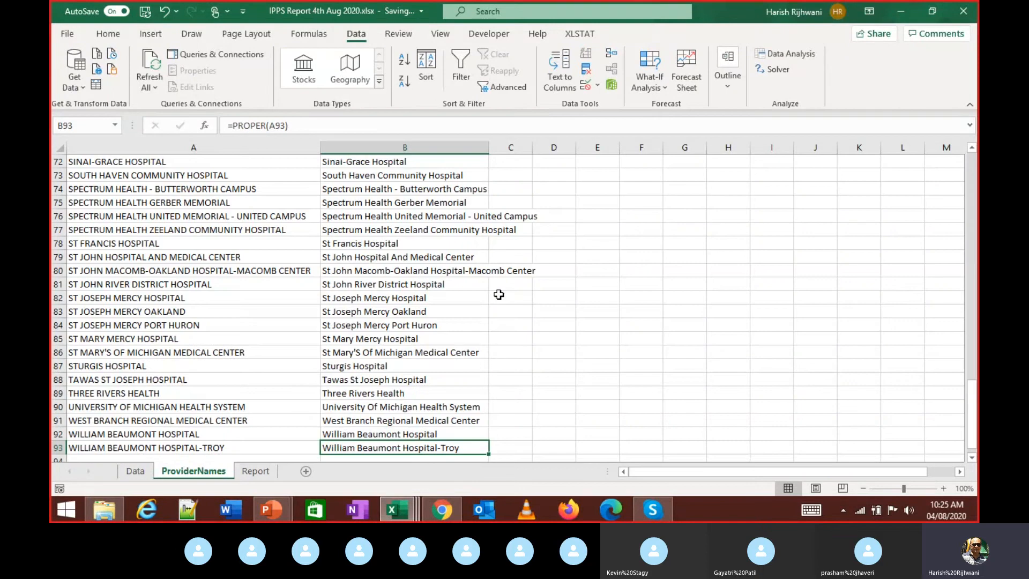
key(ctrl+Up)
key(Left)
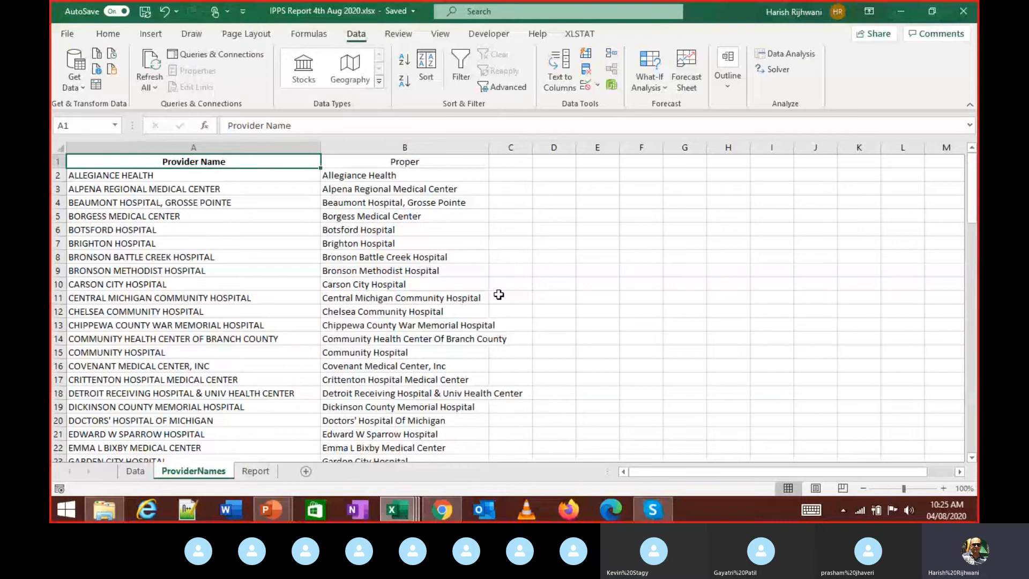
key(Right)
key(Down)
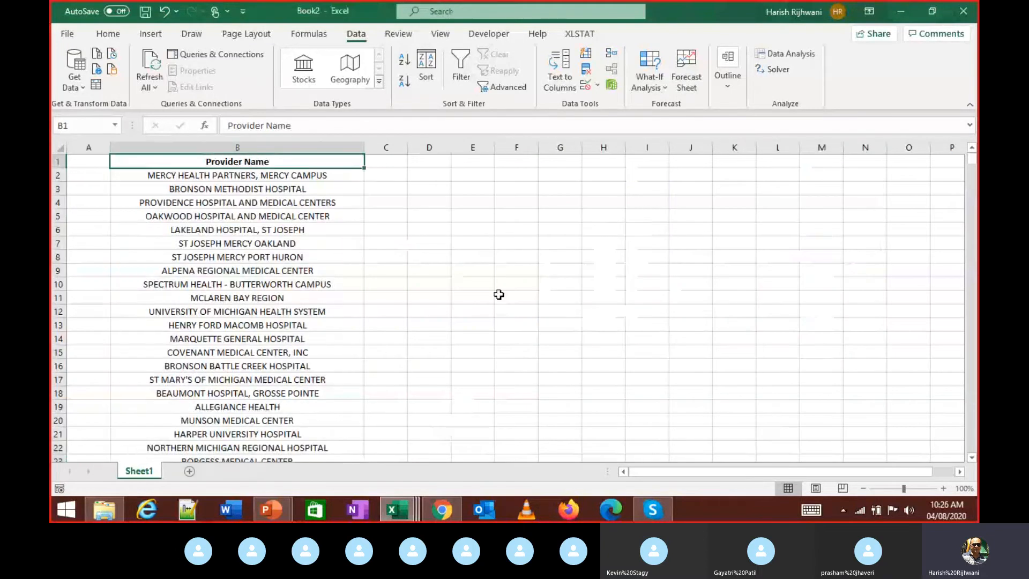
- Close Book2 without saving, then select the ProviderNames proper-case names down to row 93
key(ctrl+s)
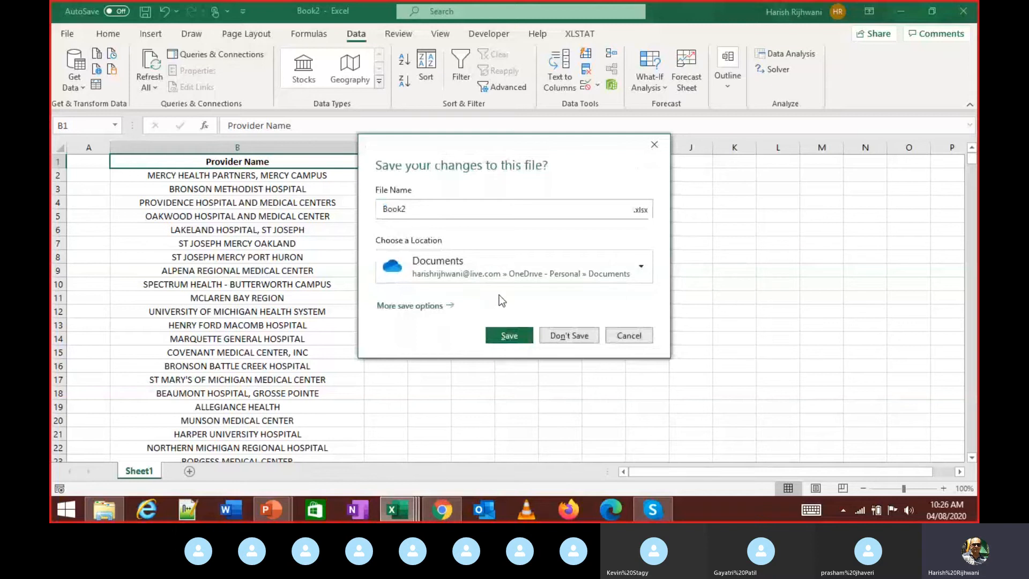
click(571, 336)
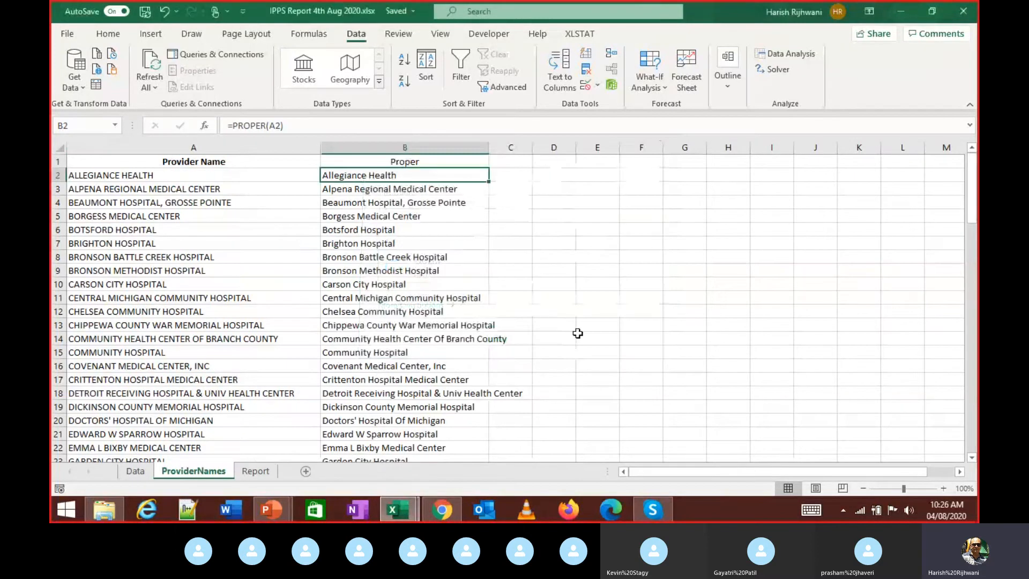
key(ctrl+Page_Down)
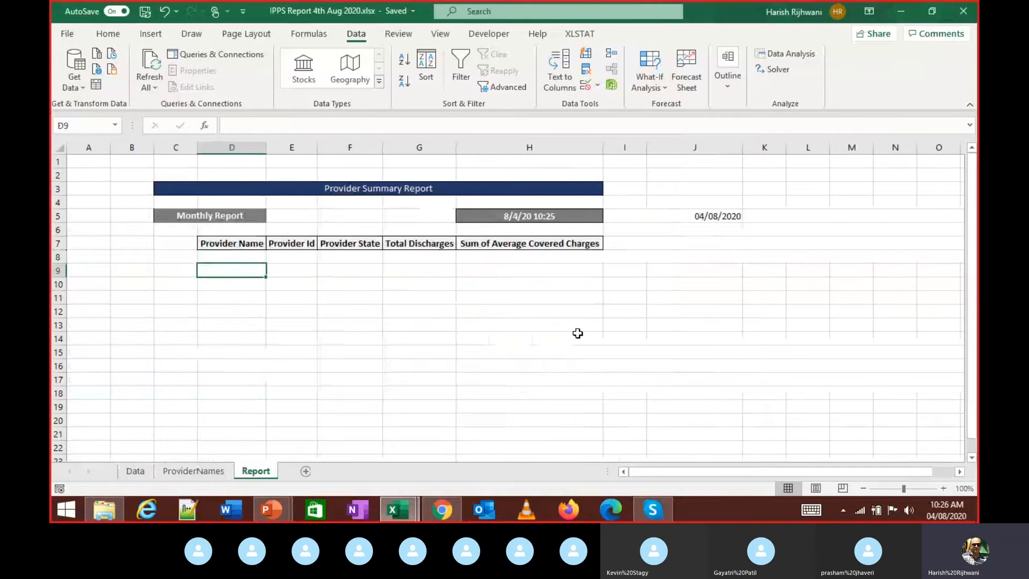
key(ctrl+Page_Up)
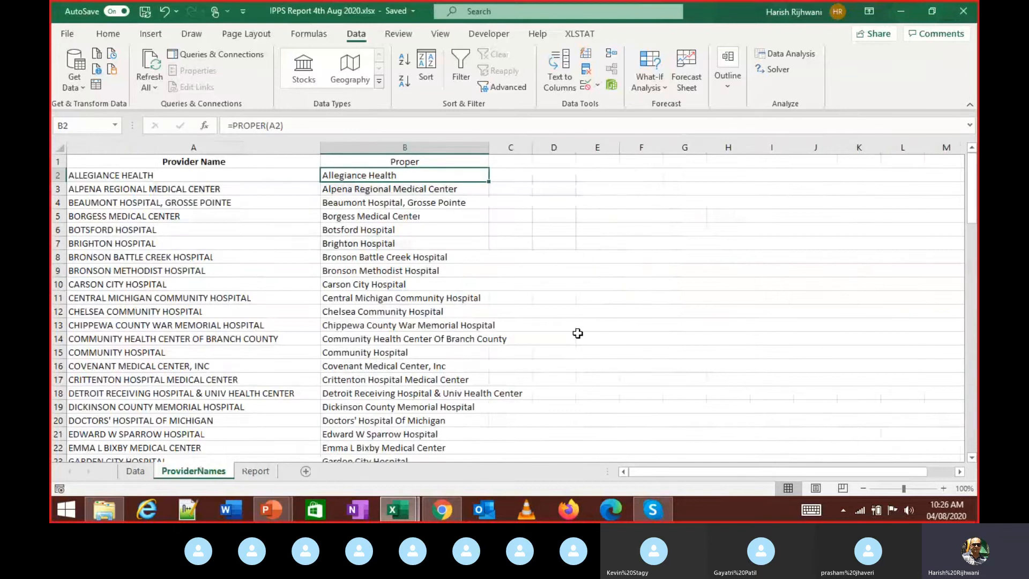
key(ctrl+shift+Down)
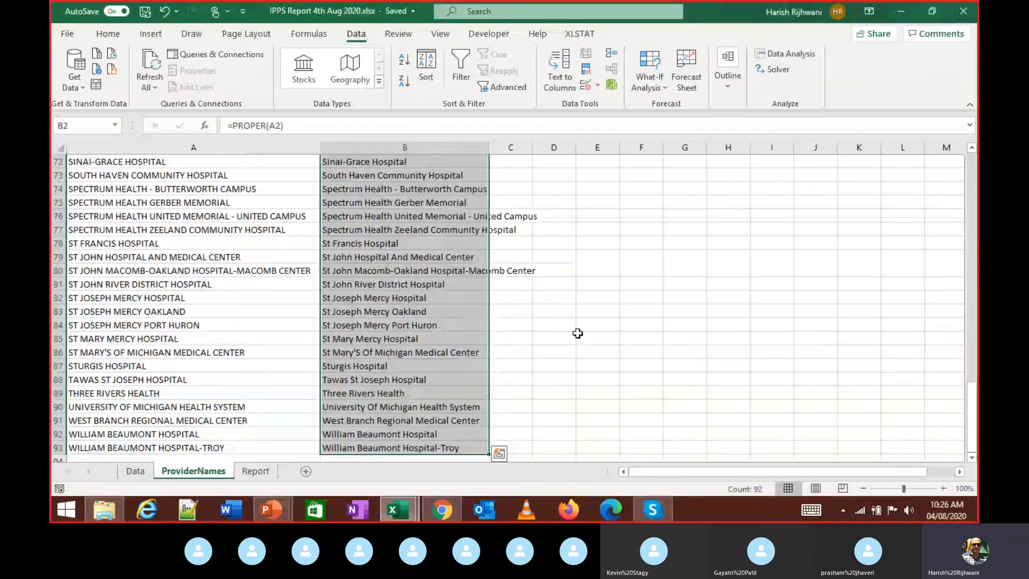
- Copy the Proper names B2:B93 into the Report's Provider Name column, then return to ProviderNames
key(ctrl+c)
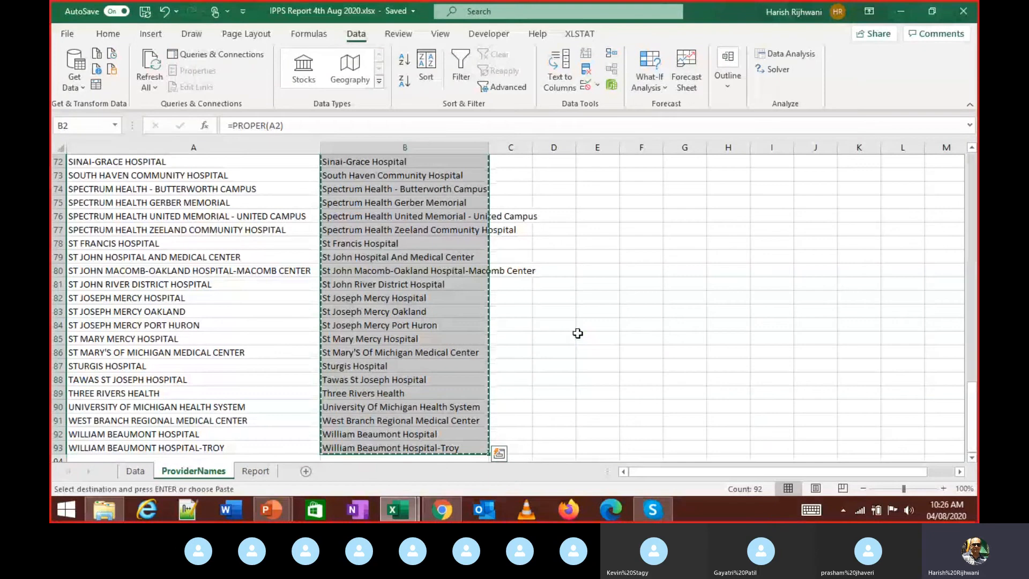
key(ctrl+Page_Down)
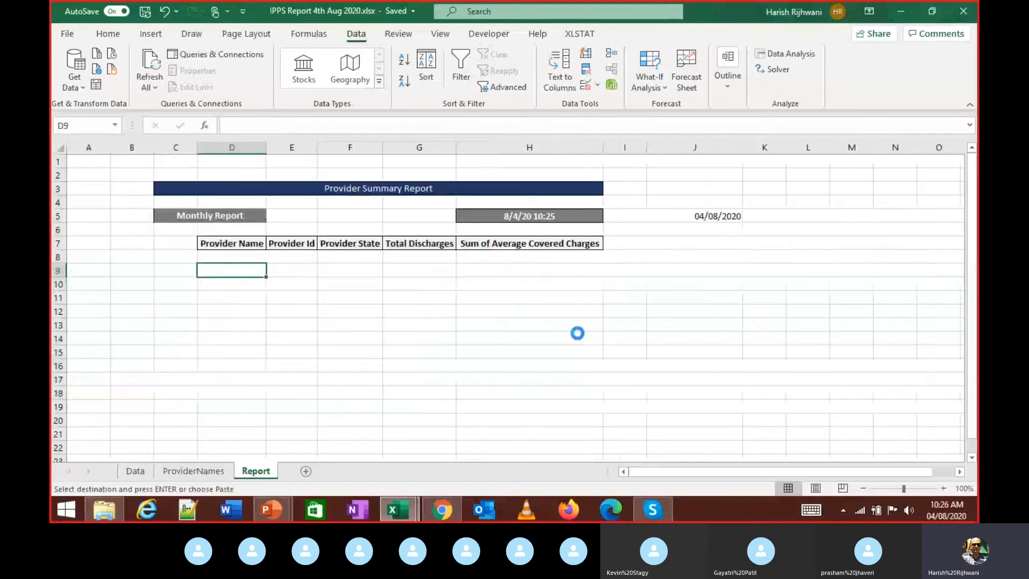
key(ctrl+v)
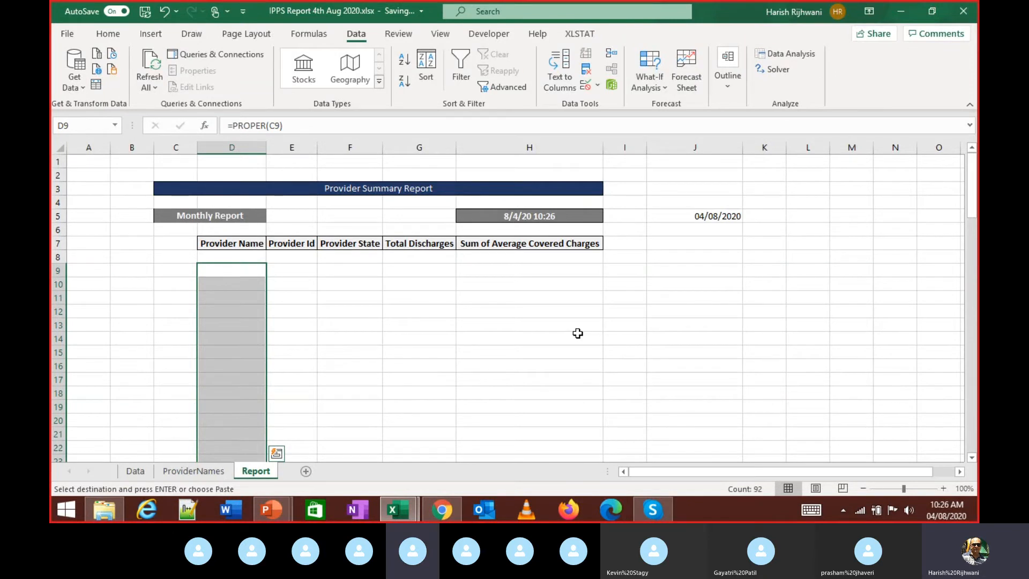
key(ctrl+Page_Up)
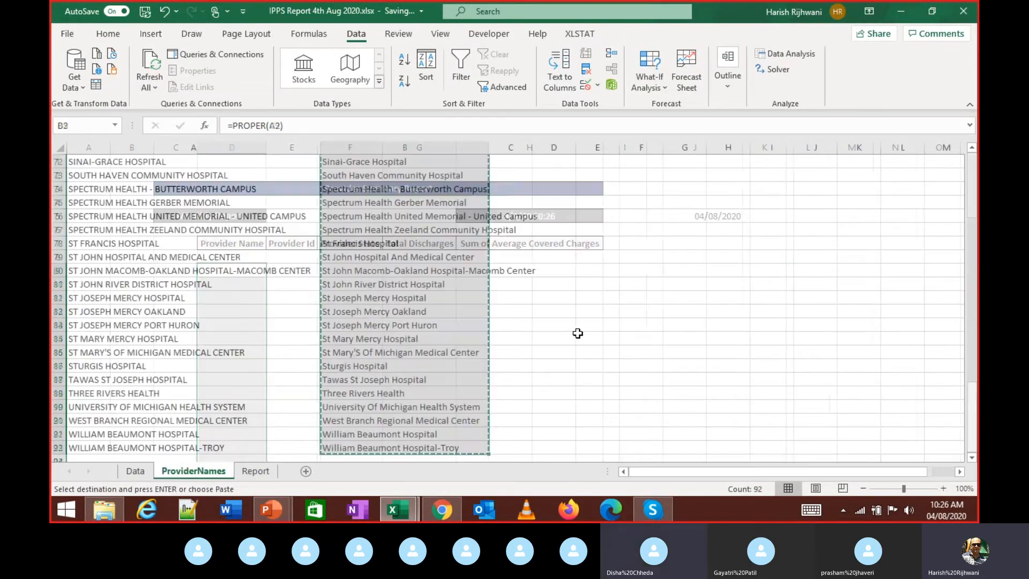
key(ctrl+Home)
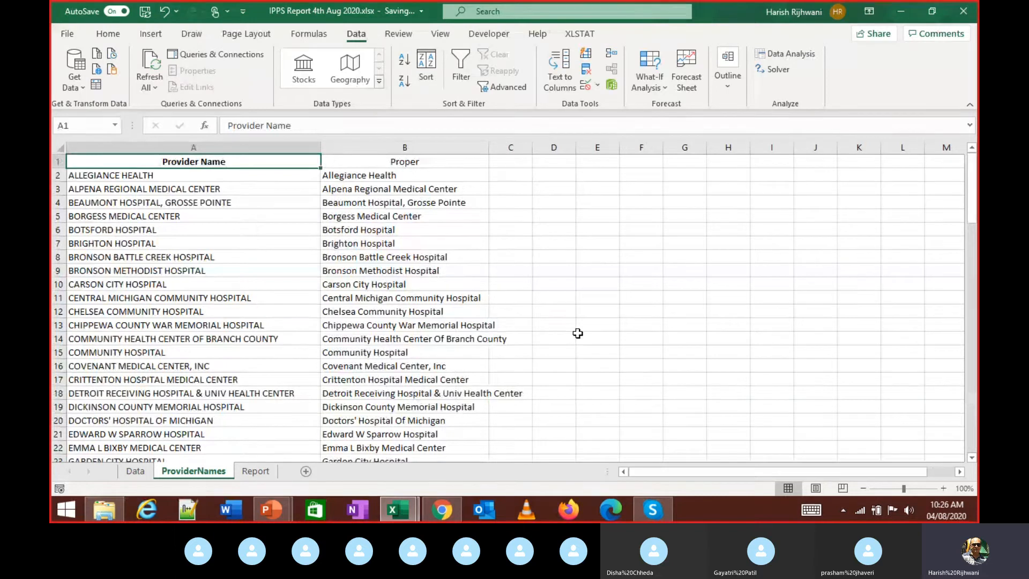
- Select A1:B93 and sort it by Provider Name, Cell Values, A to Z
key(ctrl+shift+Right)
key(ctrl+shift+Down)
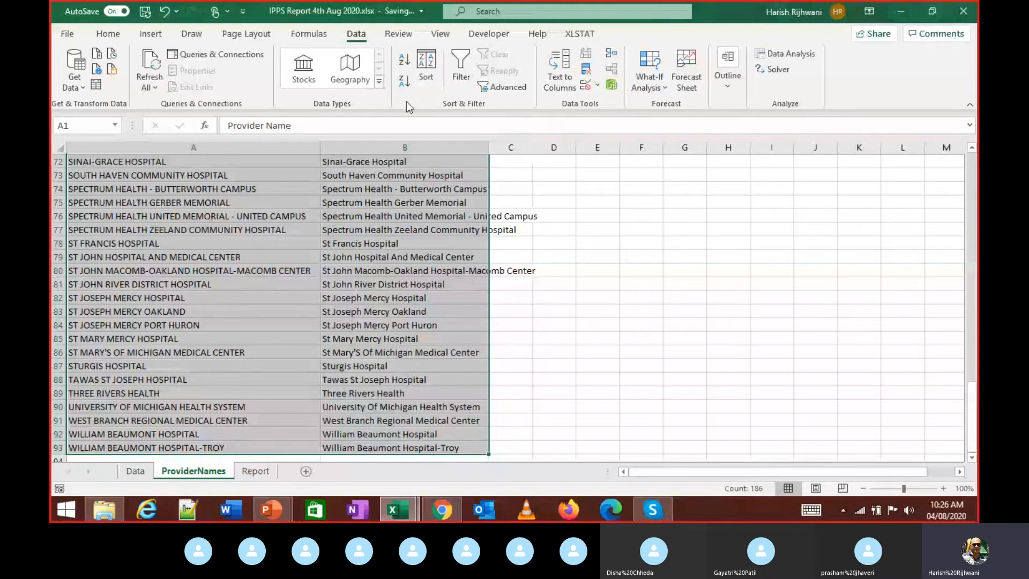
click(427, 70)
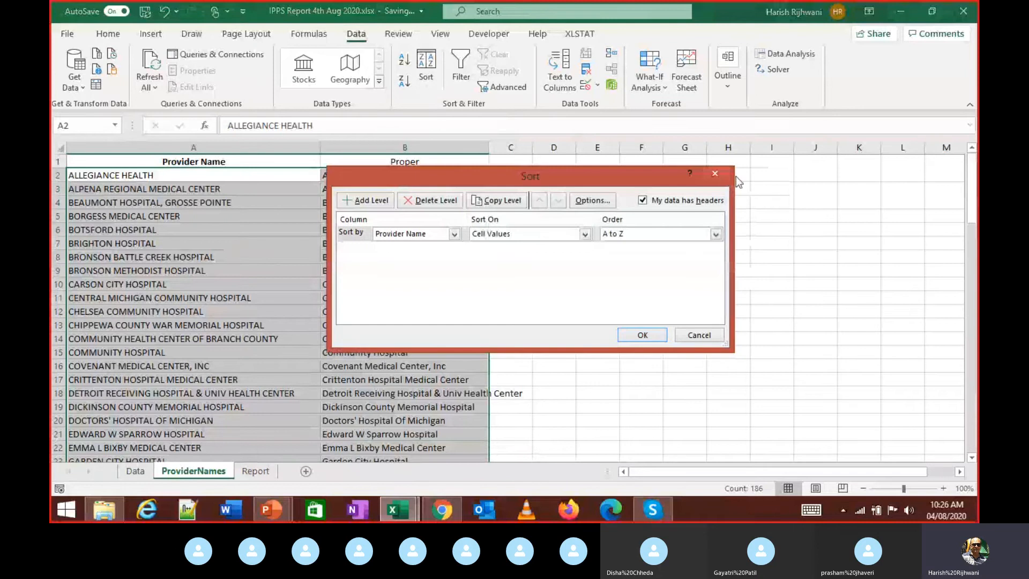
click(715, 173)
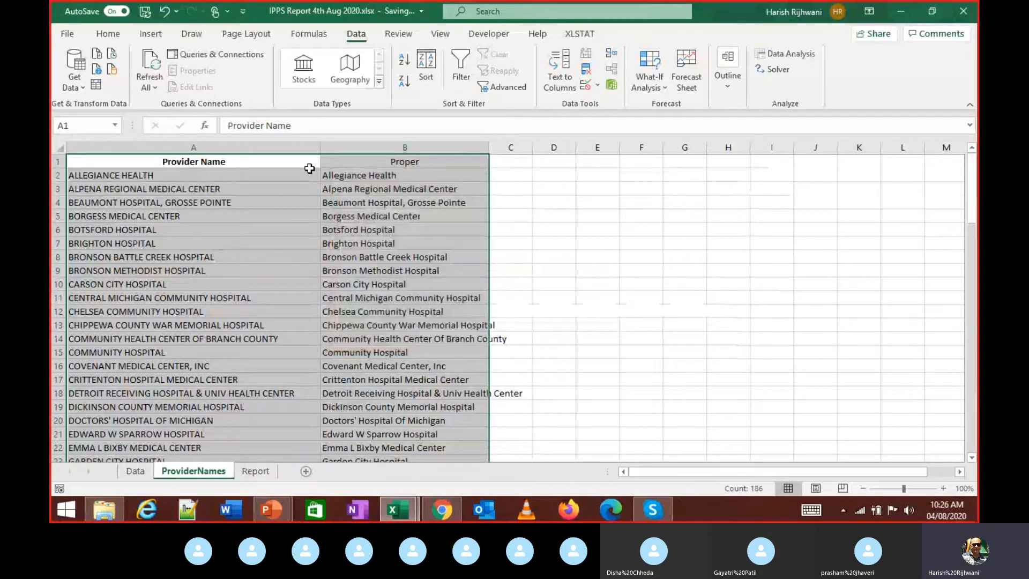
key(alt+a)
key(s)
key(s)
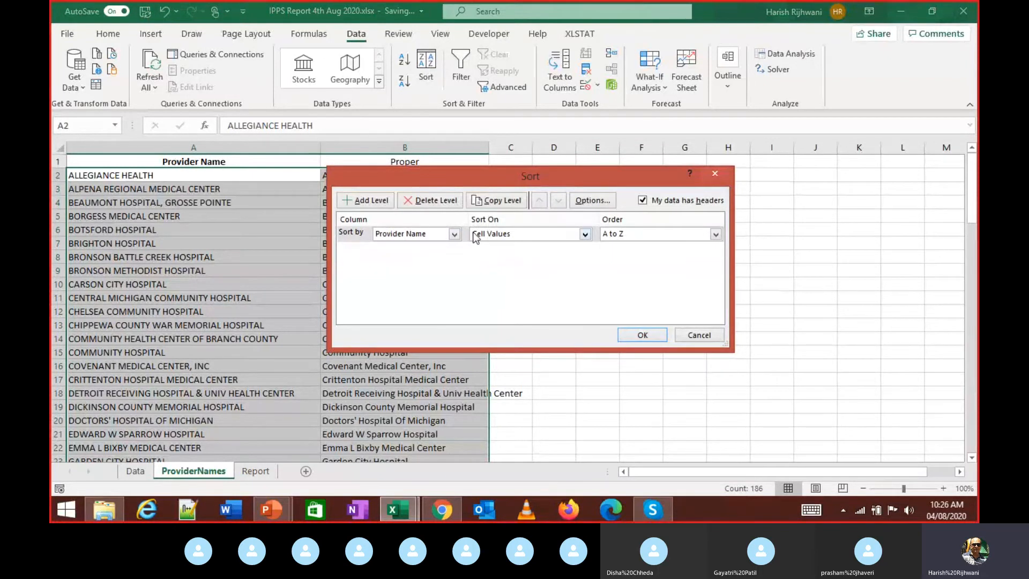
click(455, 234)
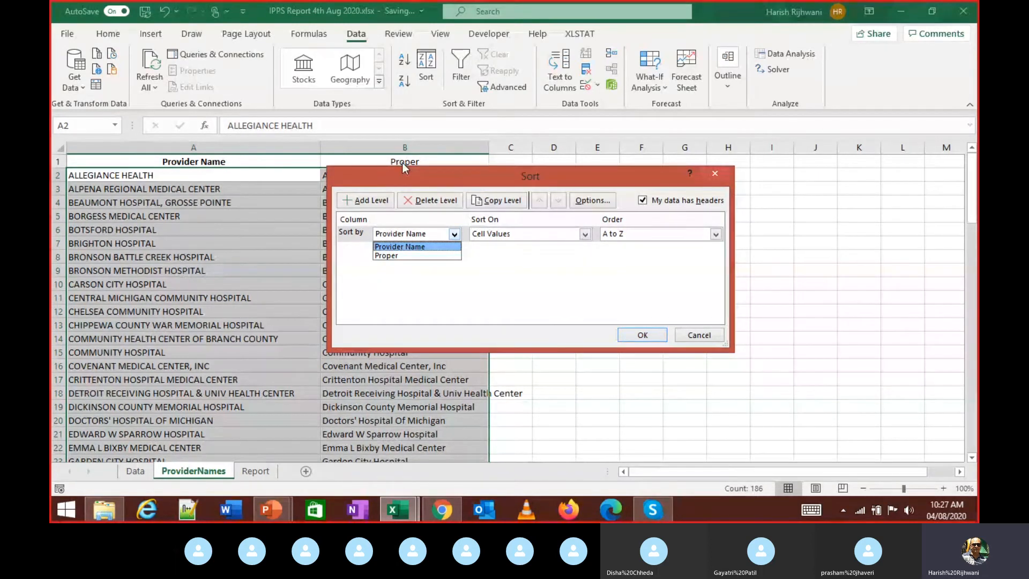
click(426, 247)
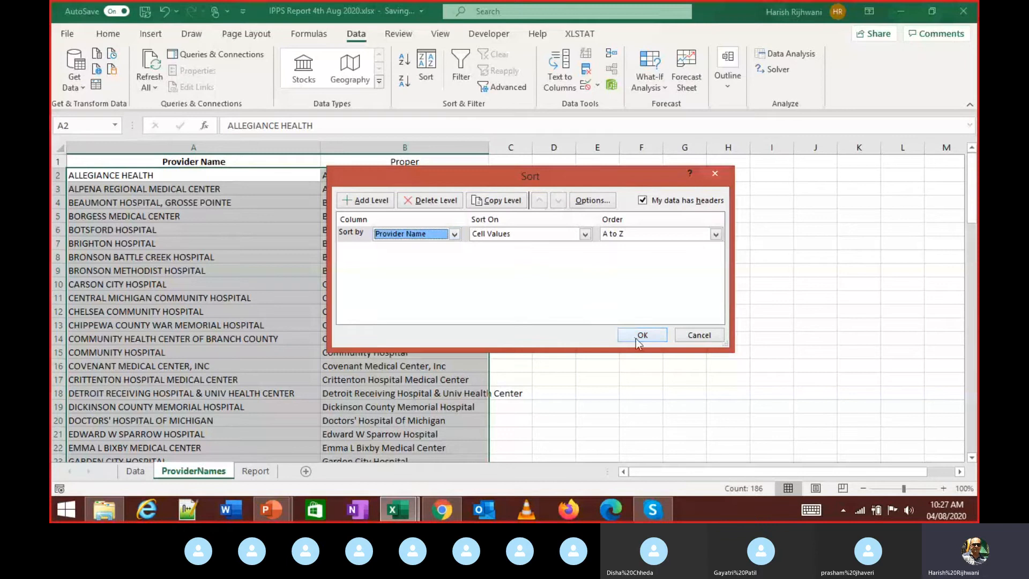
click(423, 235)
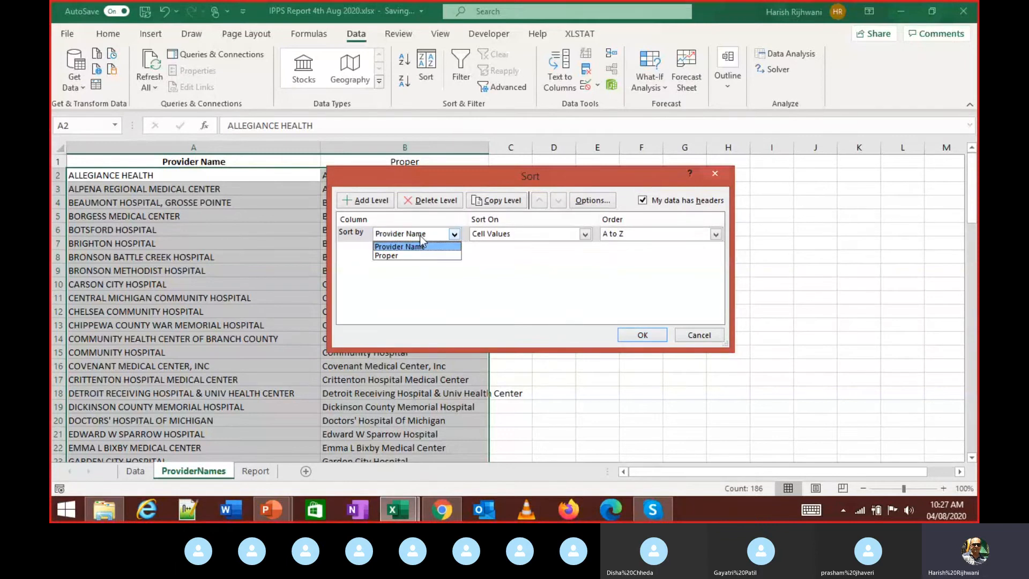
click(417, 245)
click(638, 333)
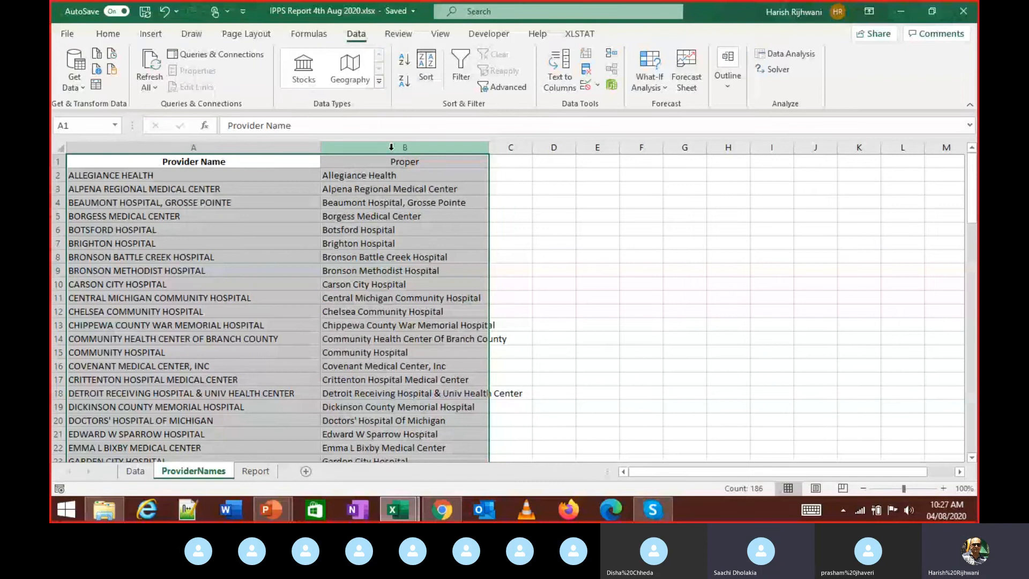
- Check the extent of the Proper column and locate D8 under the Report's Provider Name heading
click(391, 147)
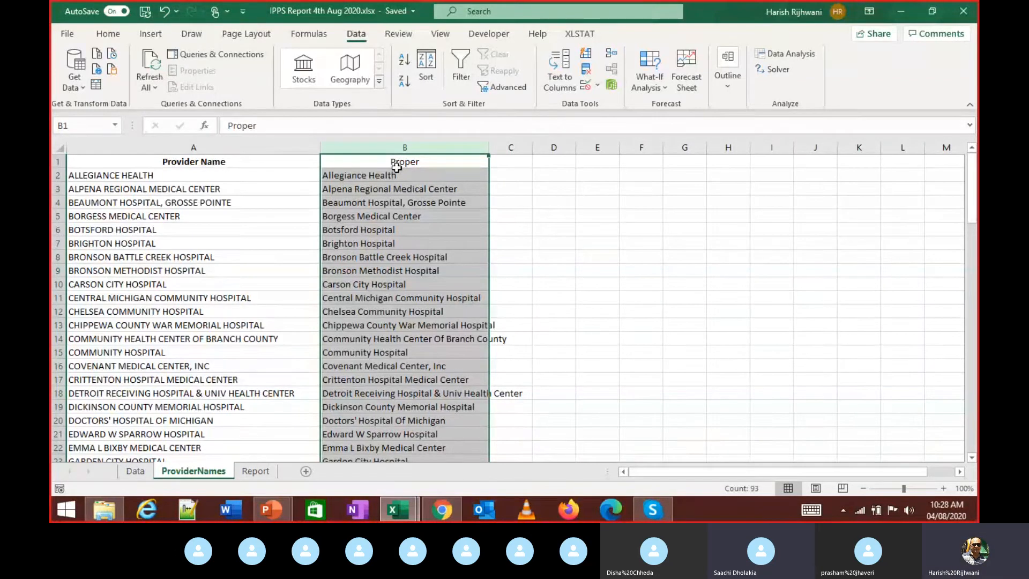
click(397, 168)
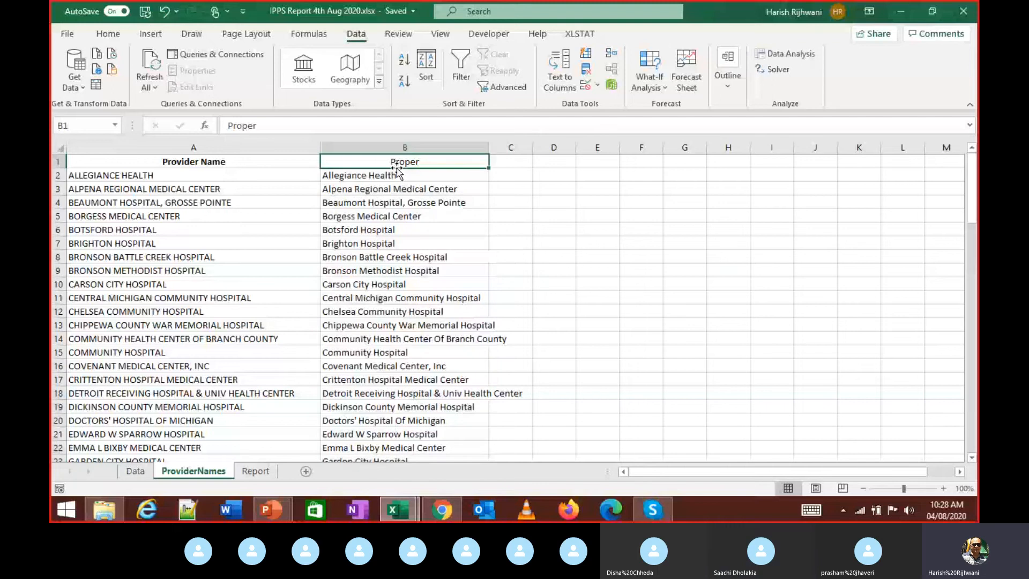
key(ctrl+Down)
key(ctrl+Down)
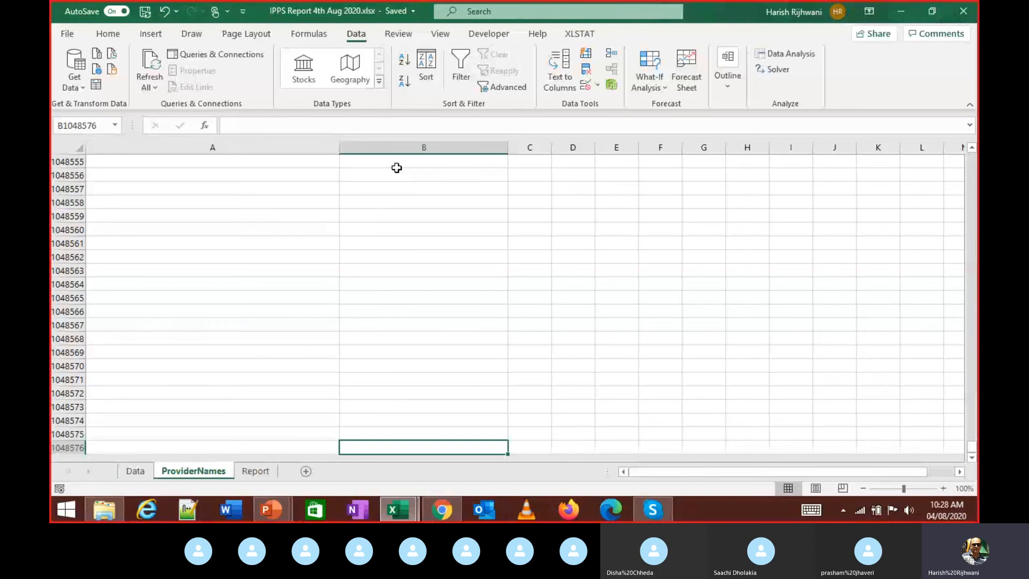
key(ctrl+Up)
key(ctrl+Up)
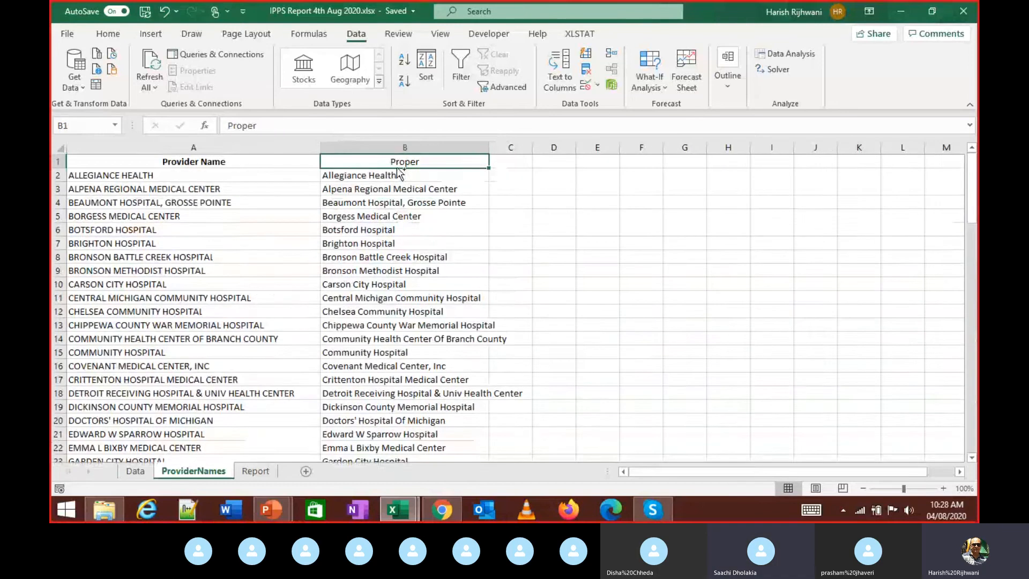
key(ctrl+Page_Down)
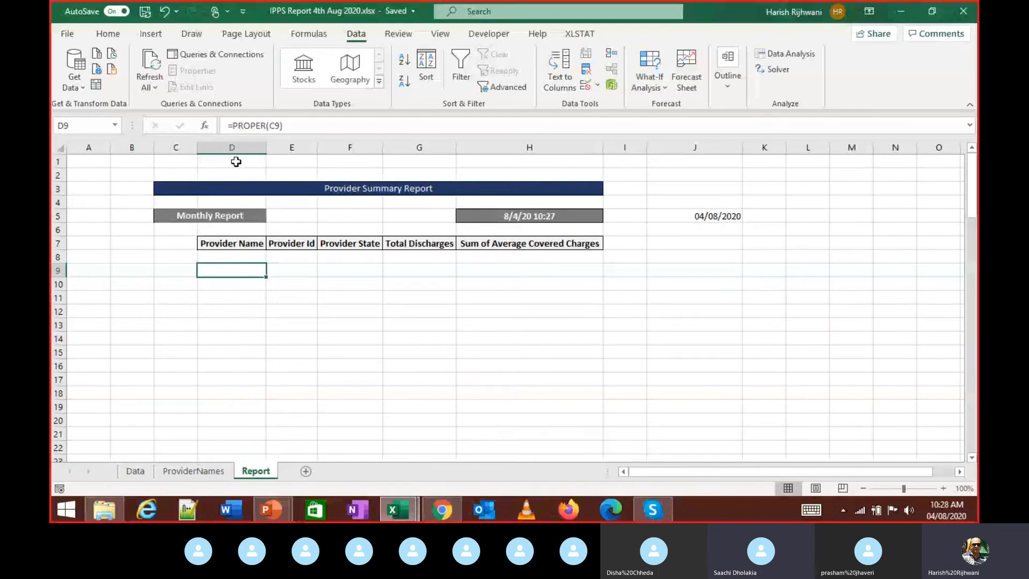
drag(235, 161, 236, 258)
click(237, 258)
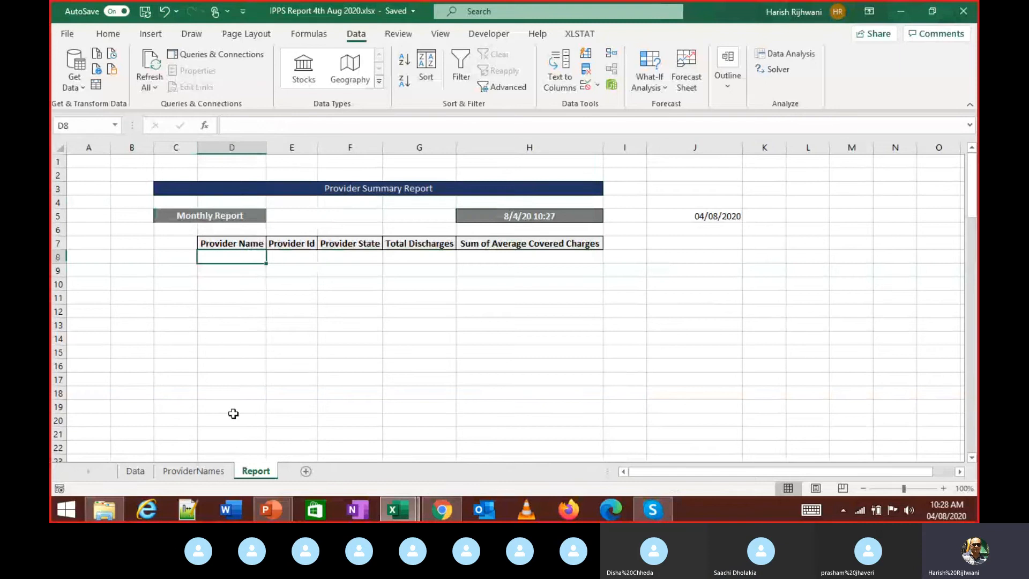
- On ProviderNames, select the proper-case names from B2 to B93
click(197, 473)
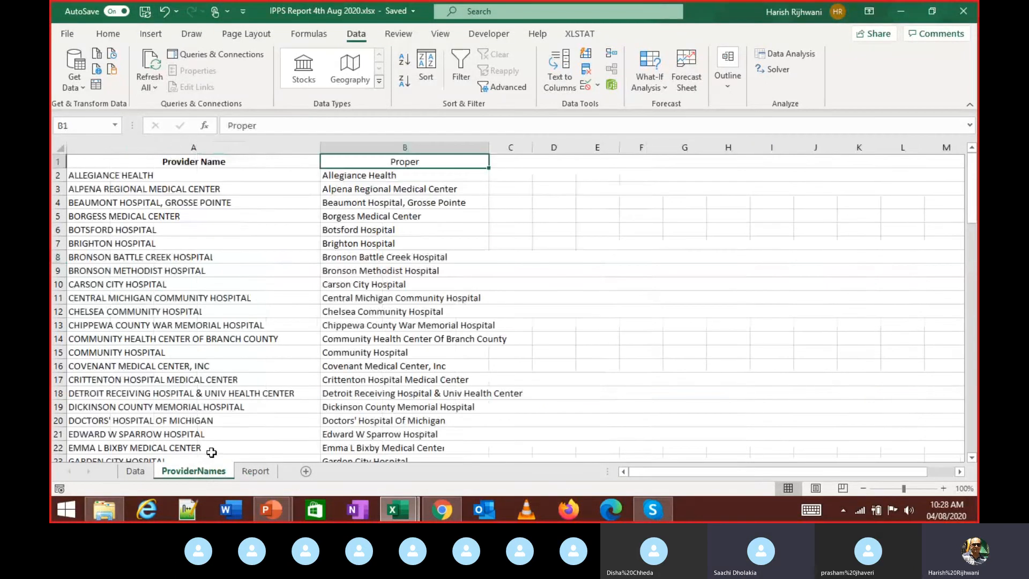
key(Down)
key(ctrl+shift+Down)
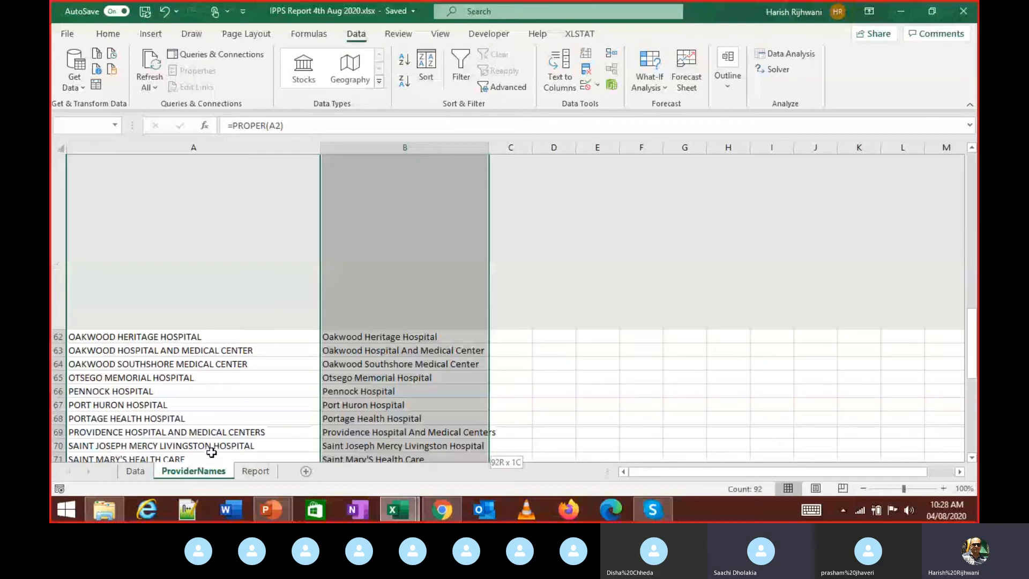
key(ctrl+Up)
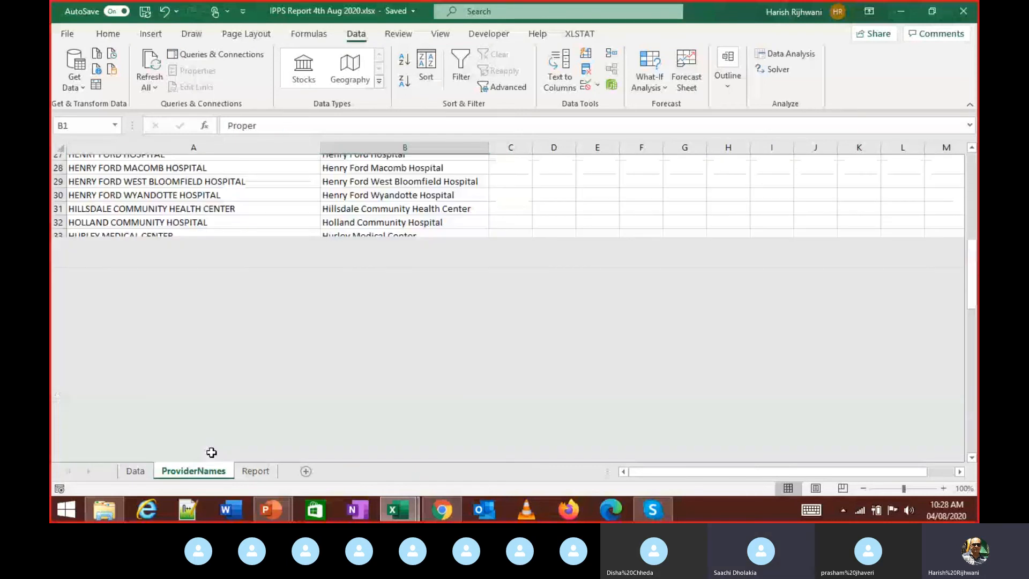
key(Down)
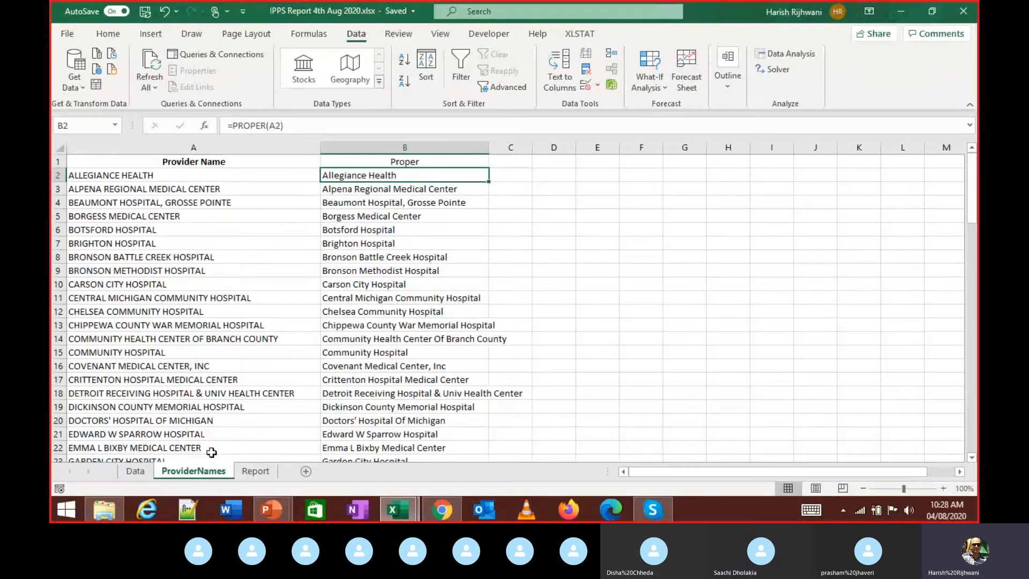
key(ctrl+shift+Down)
key(ctrl+Up)
key(Down)
key(ctrl+shift+Down)
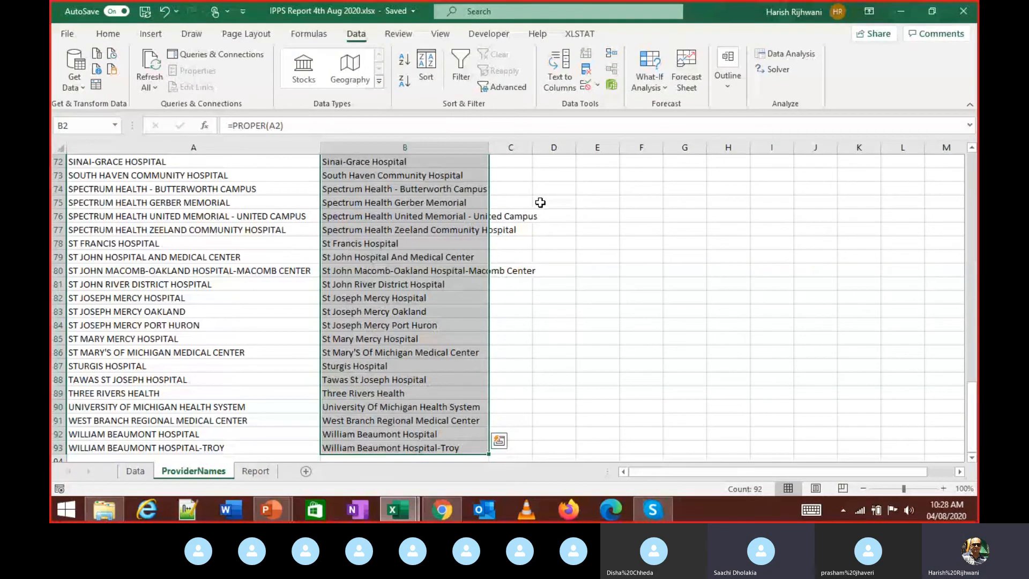
- Inspect the PROPER formulas in Report cell D9 and ProviderNames cell B2 without changing them
key(ctrl+Page_Down)
key(Down)
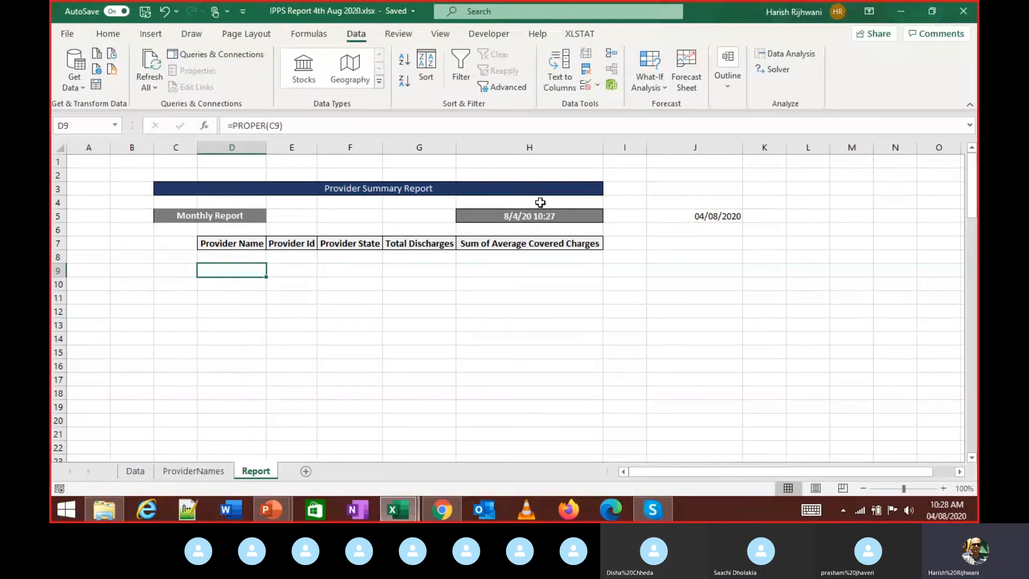
key(Down)
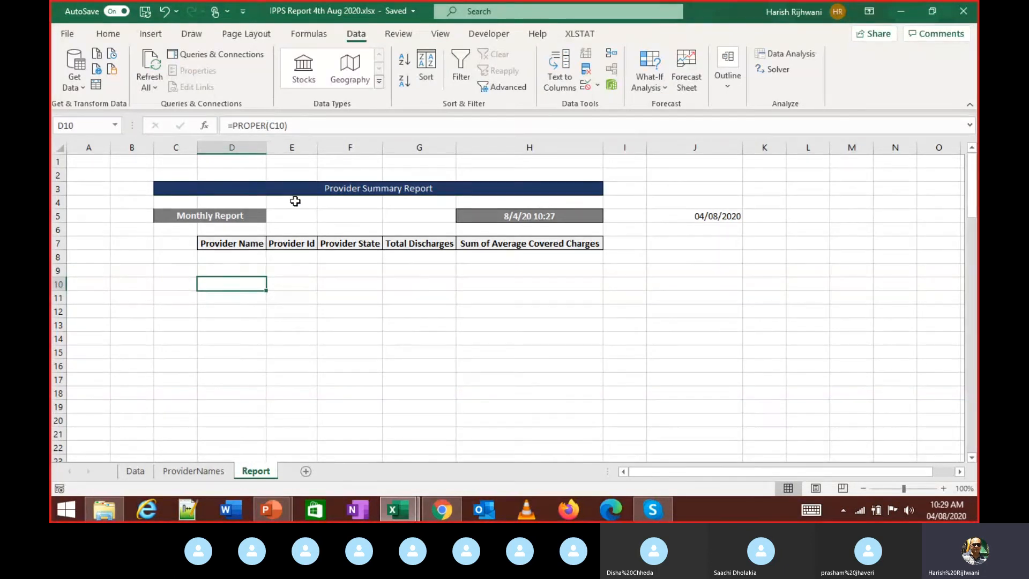
key(Up)
key(F2)
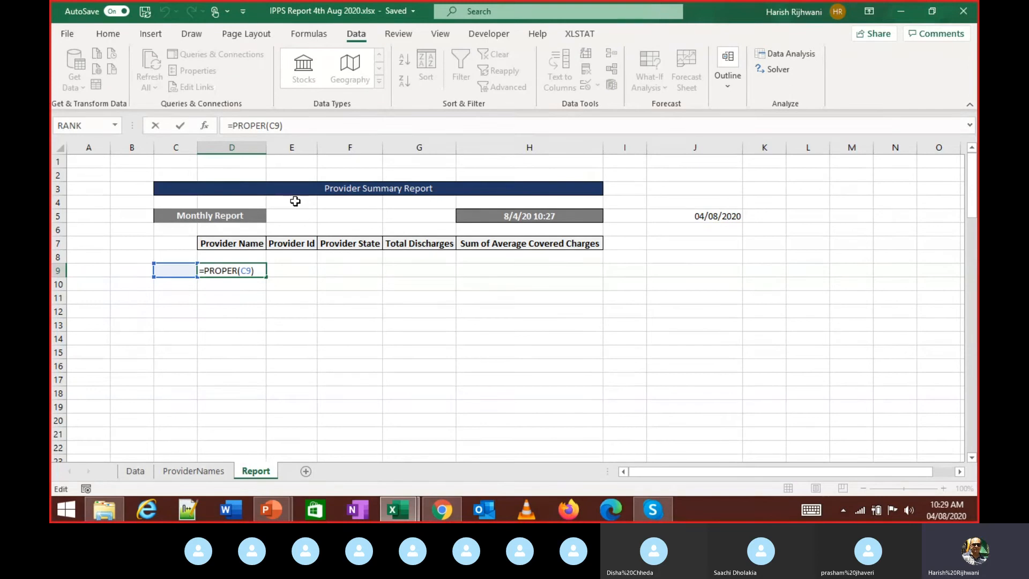
key(Escape)
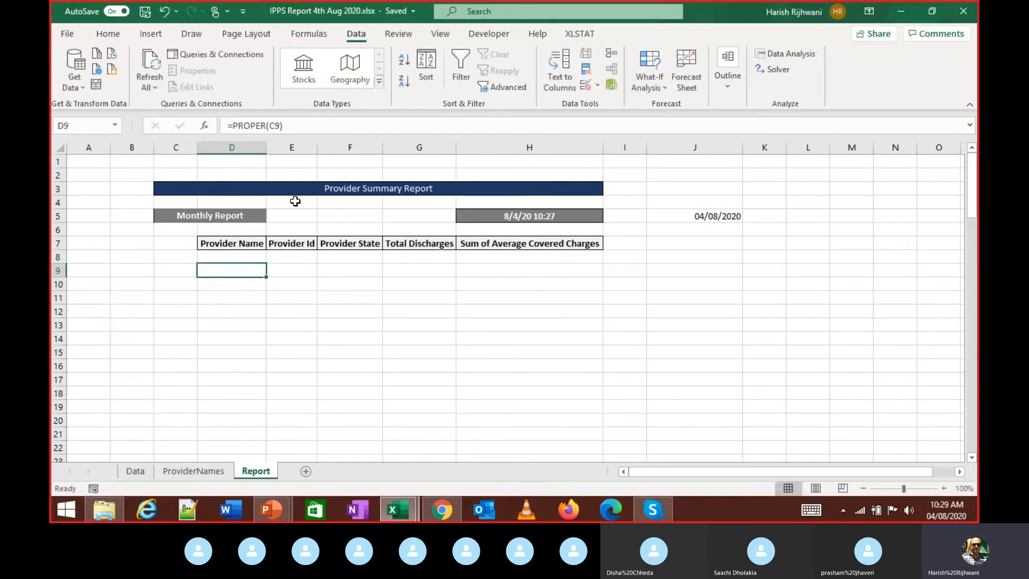
key(ctrl+Page_Up)
key(ctrl+Home)
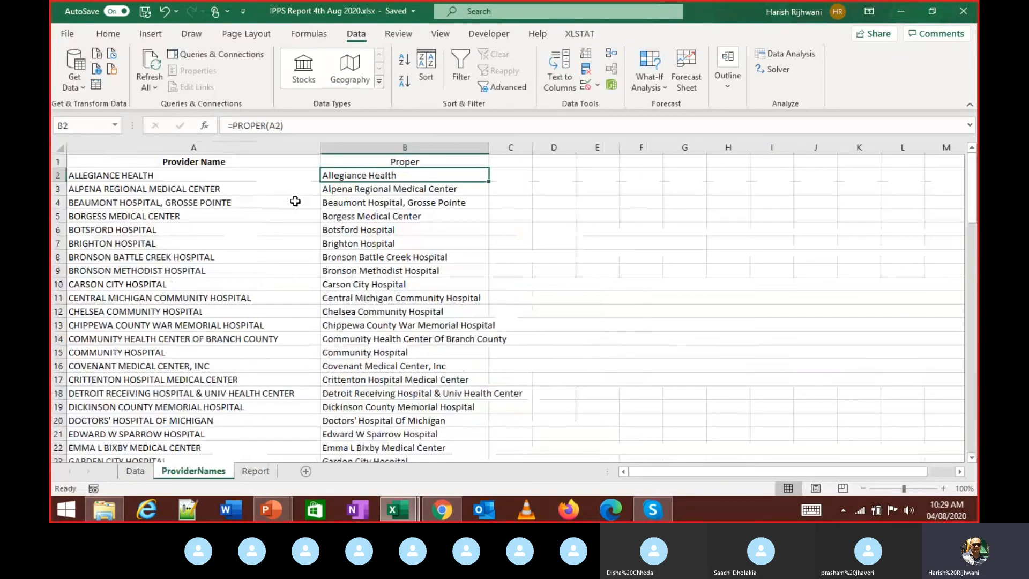
key(F2)
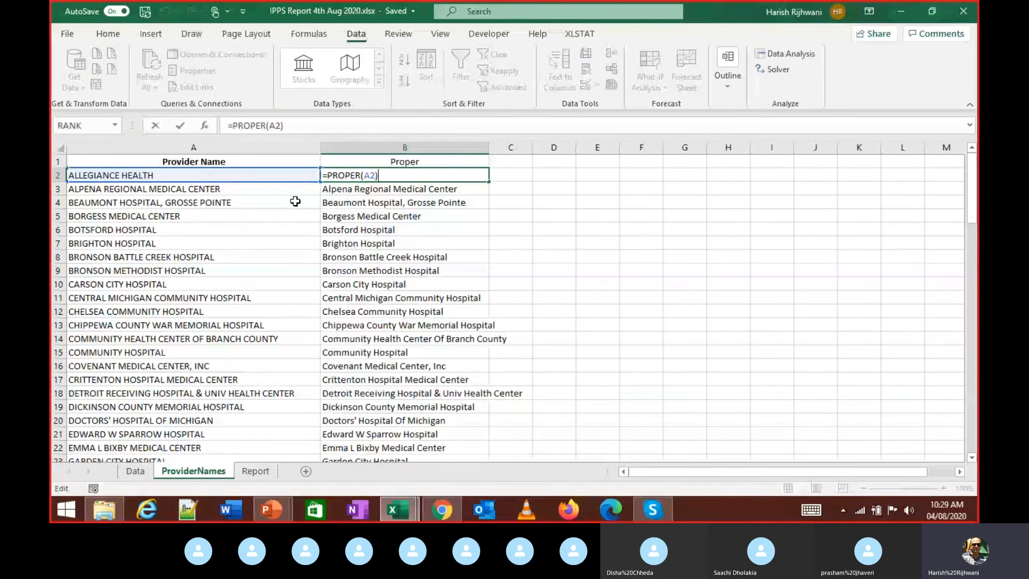
key(Return)
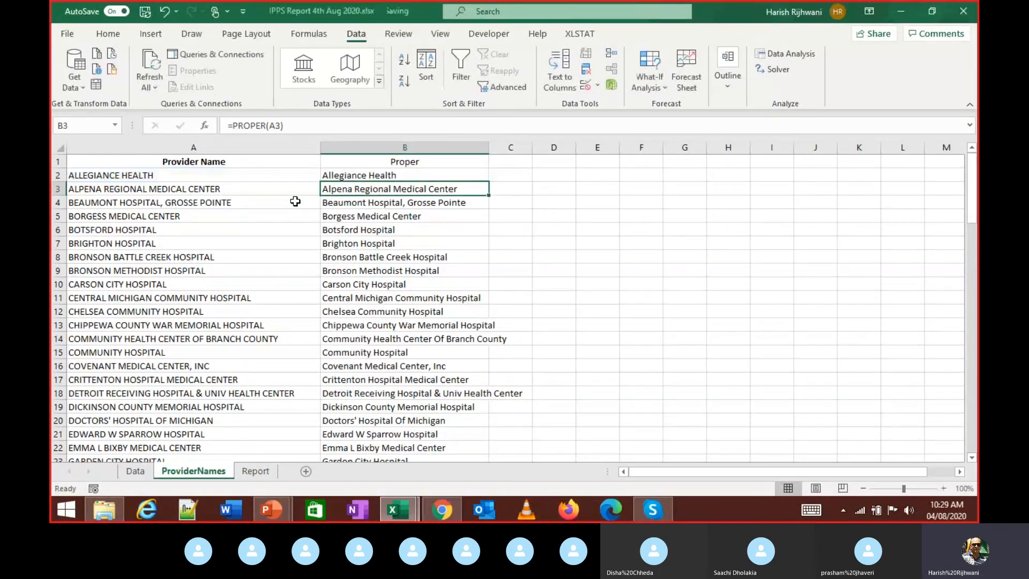
key(ctrl+Page_Down)
key(F2)
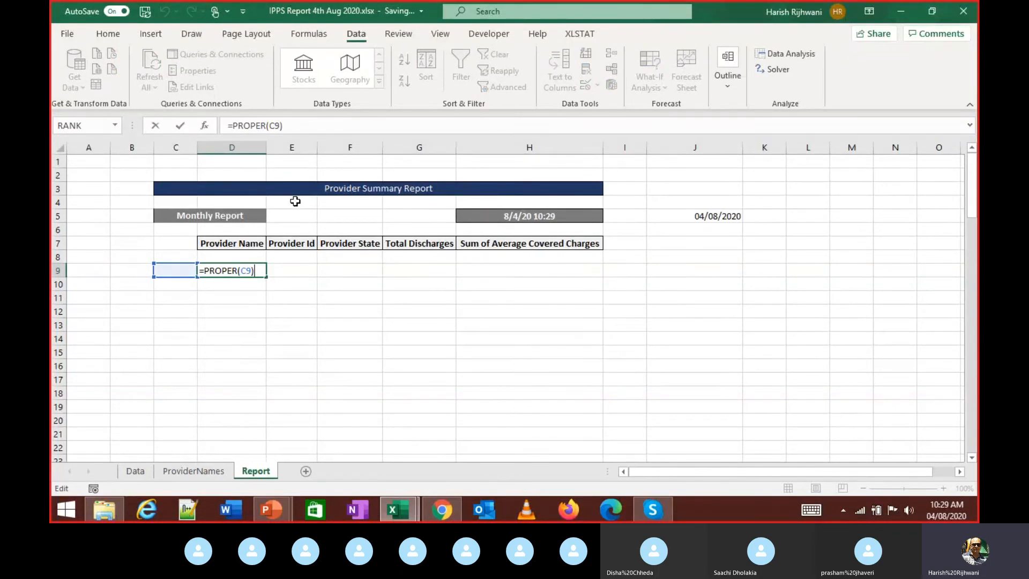
key(Return)
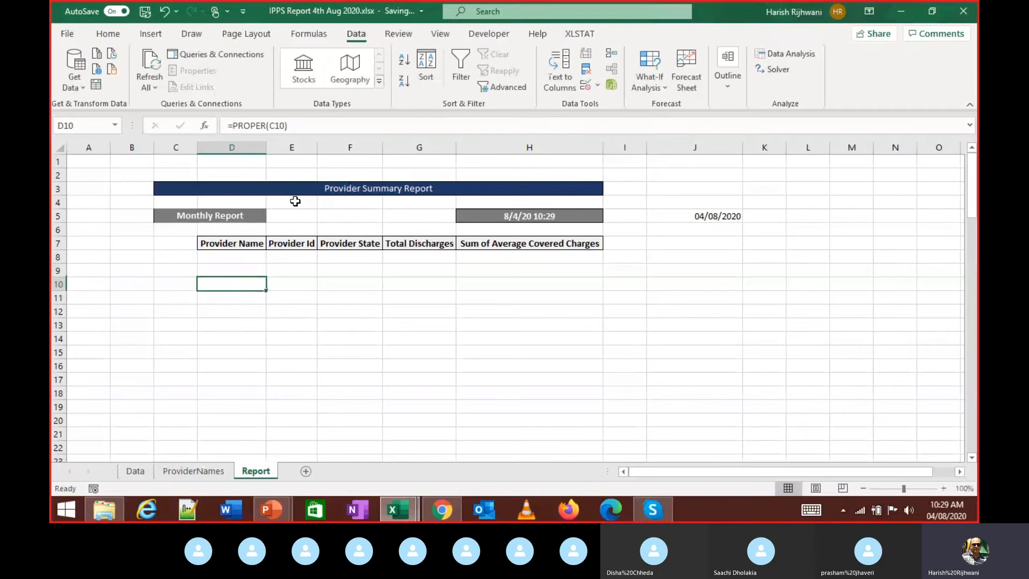
key(ctrl+Page_Up)
- Return to B2 and select the 92 proper-case names through B93
key(Up)
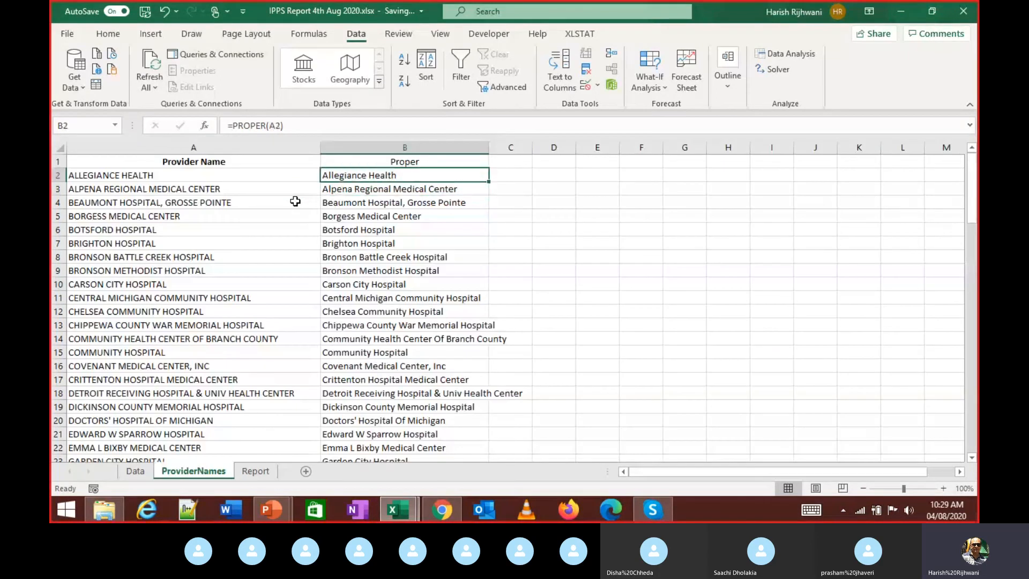
key(Left)
key(Down)
key(Down)
key(Down)
key(Up)
key(Up)
key(Right)
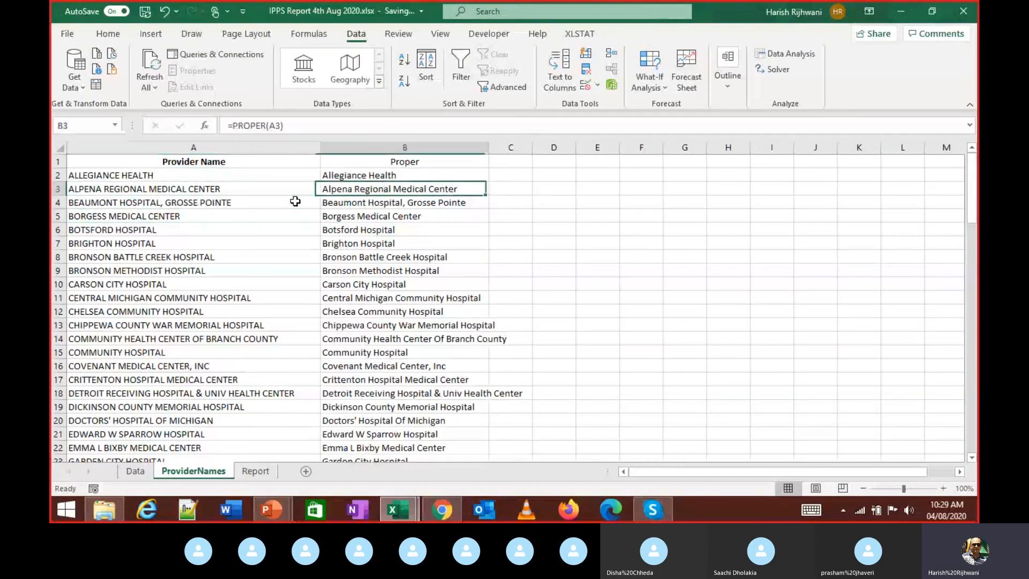
key(Up)
key(ctrl+shift+Down)
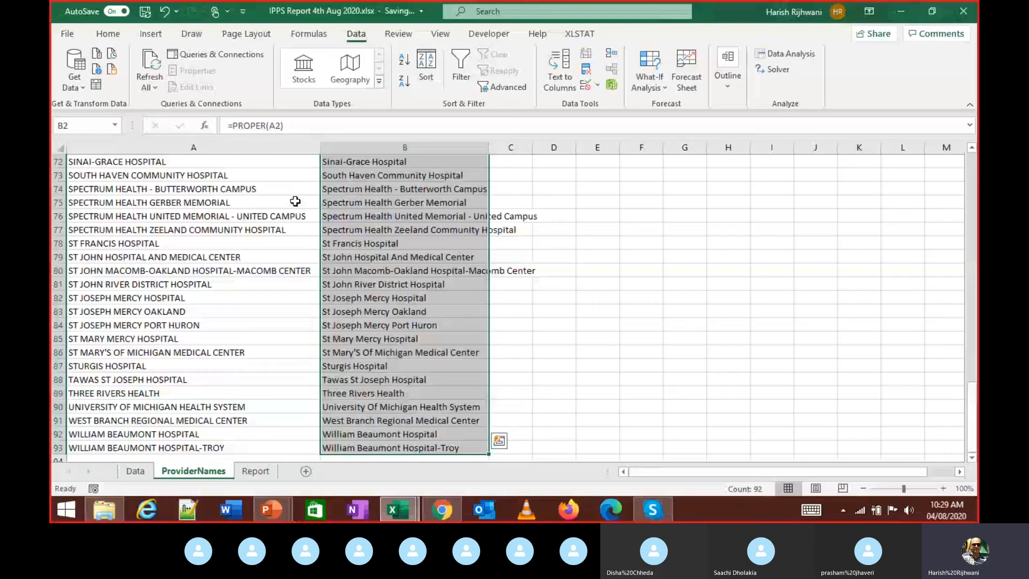
- Paste the copied names into Report D9 onward as values only, then bring up the Skype call
key(ctrl+c)
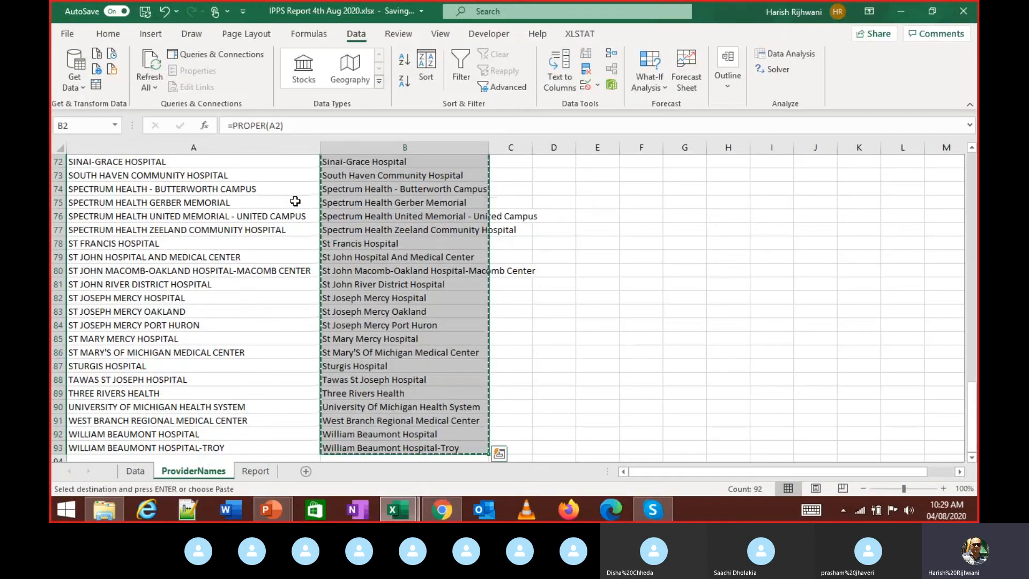
key(ctrl+Page_Down)
key(shift+F10)
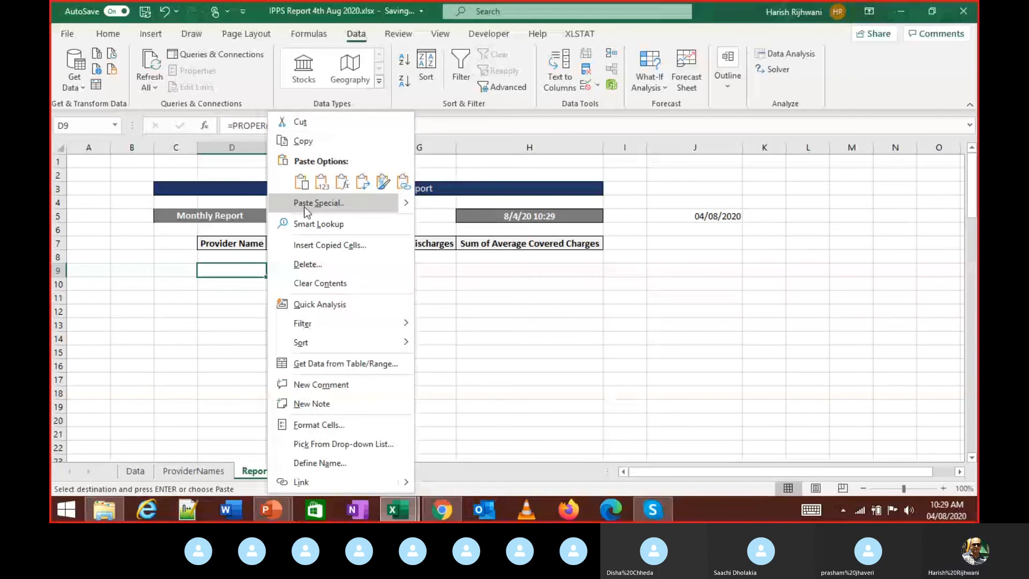
click(304, 203)
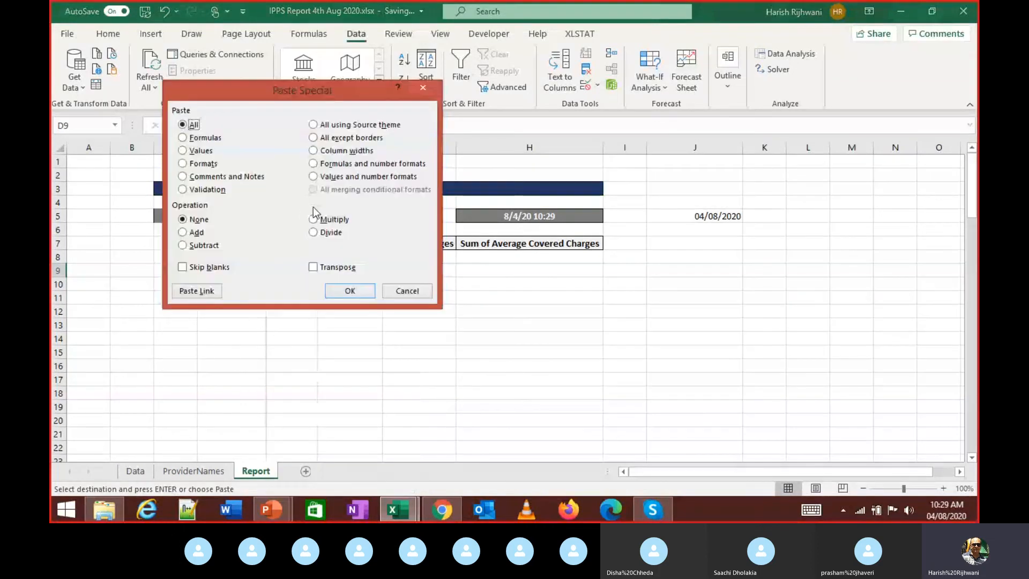
click(185, 150)
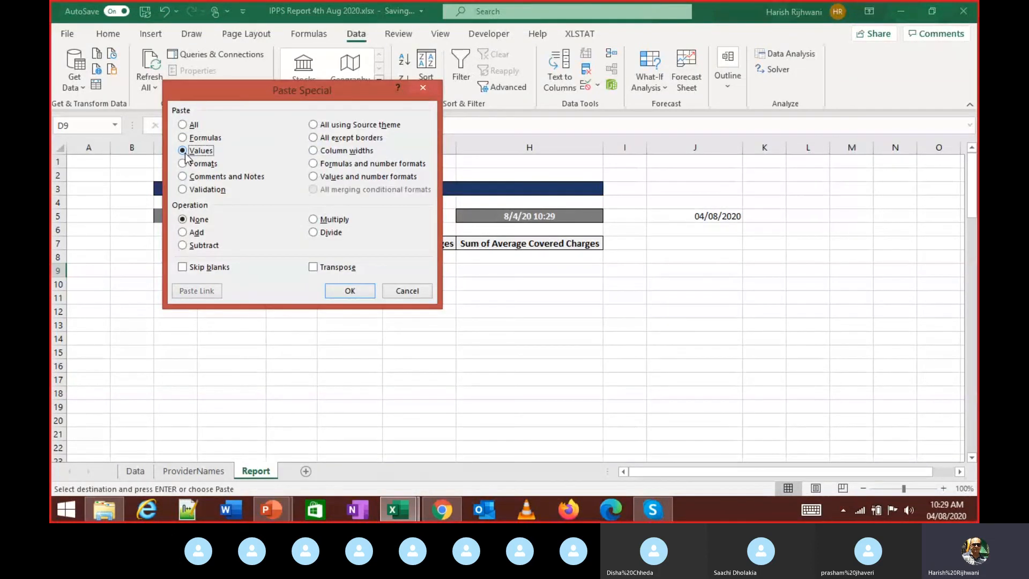
click(338, 290)
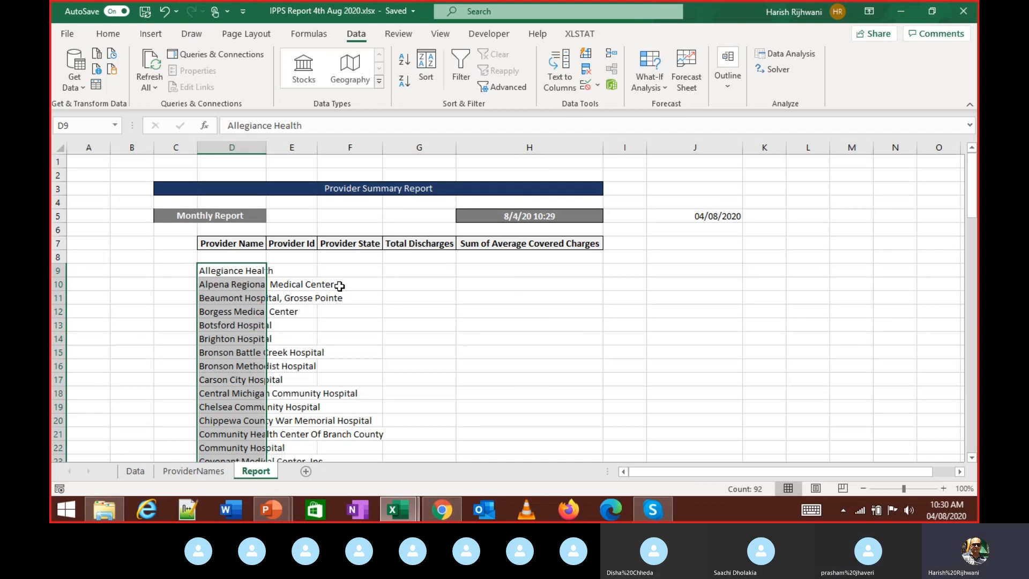
mouse_move(654, 511)
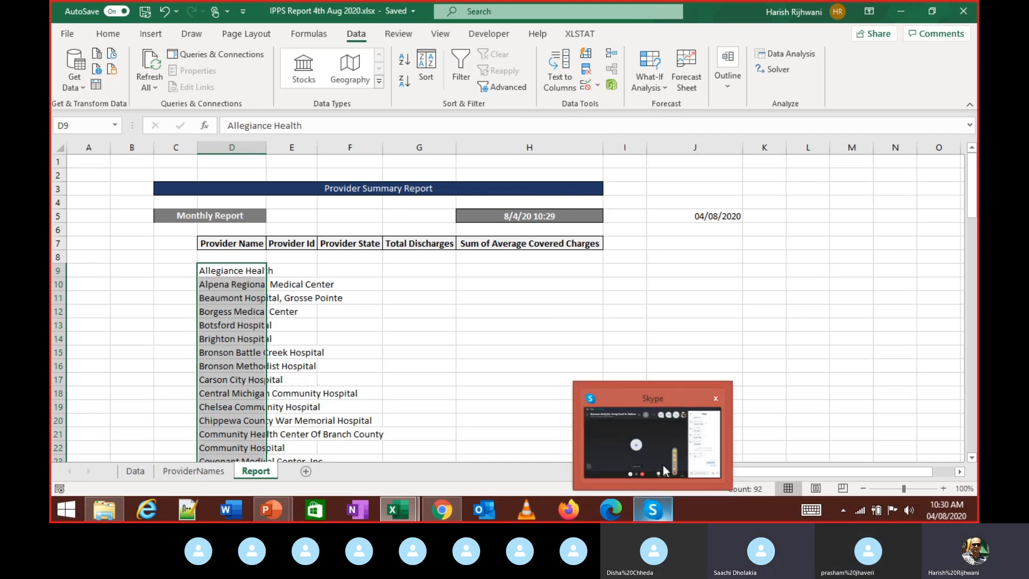
click(660, 452)
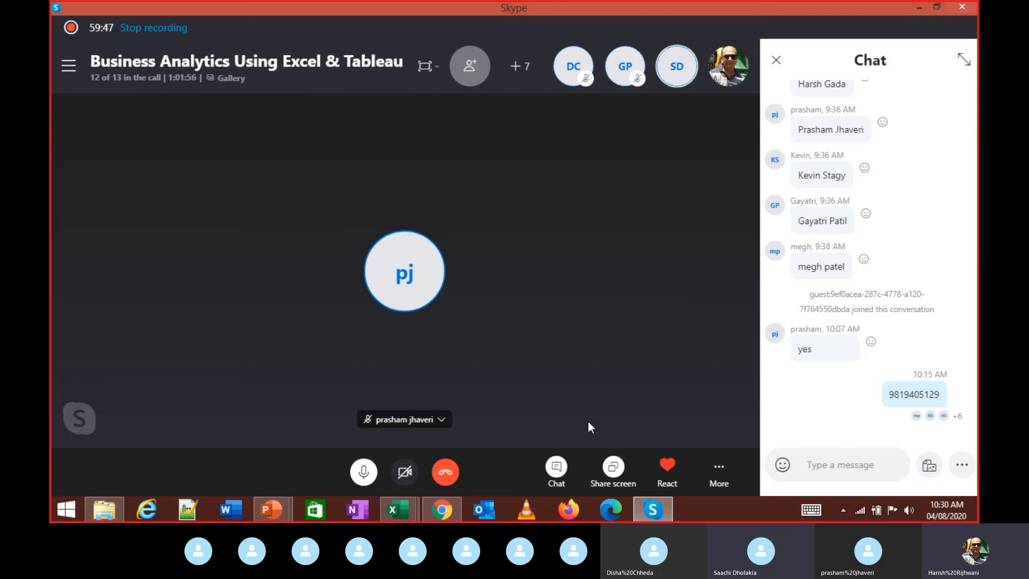